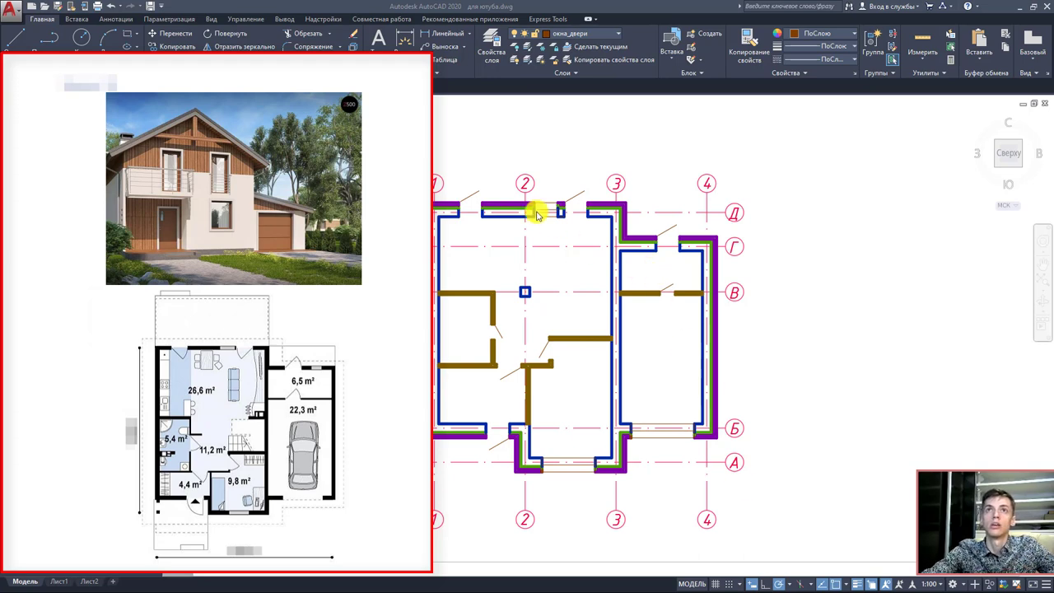
- Add a new layer named крыльцо and give it colour 145
{"action": "left_click", "coordinate": [490, 54]}
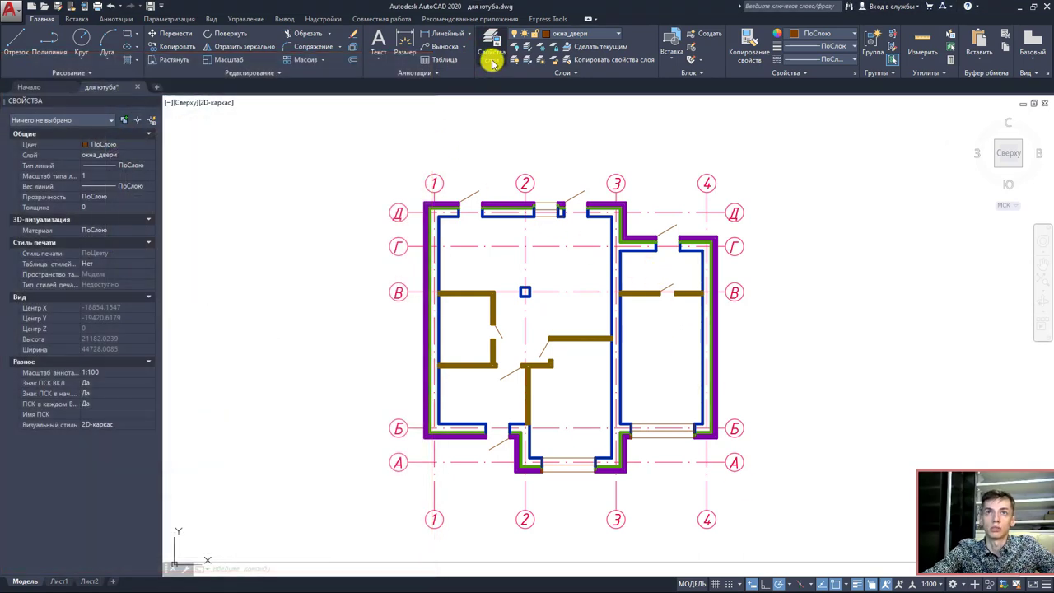
{"action": "left_click", "coordinate": [490, 57]}
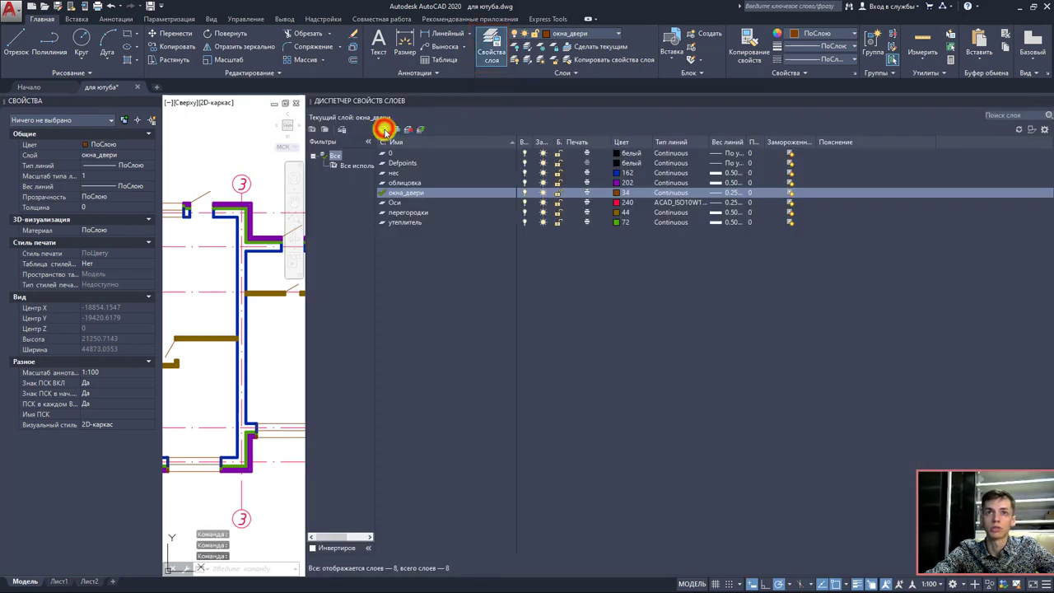
{"action": "left_click", "coordinate": [382, 130]}
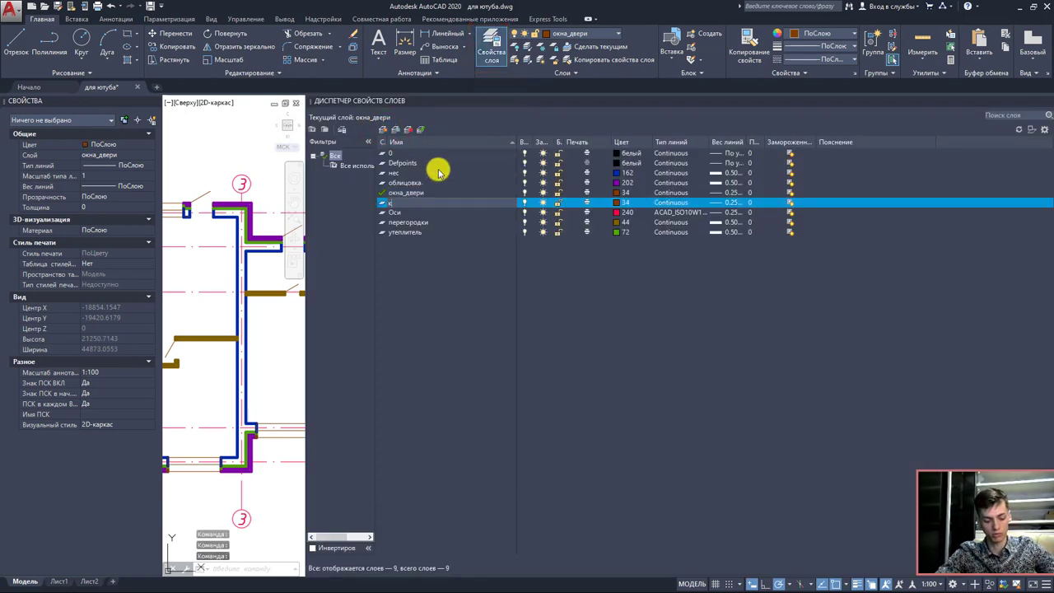
{"action": "type", "text": "крыльцо"}
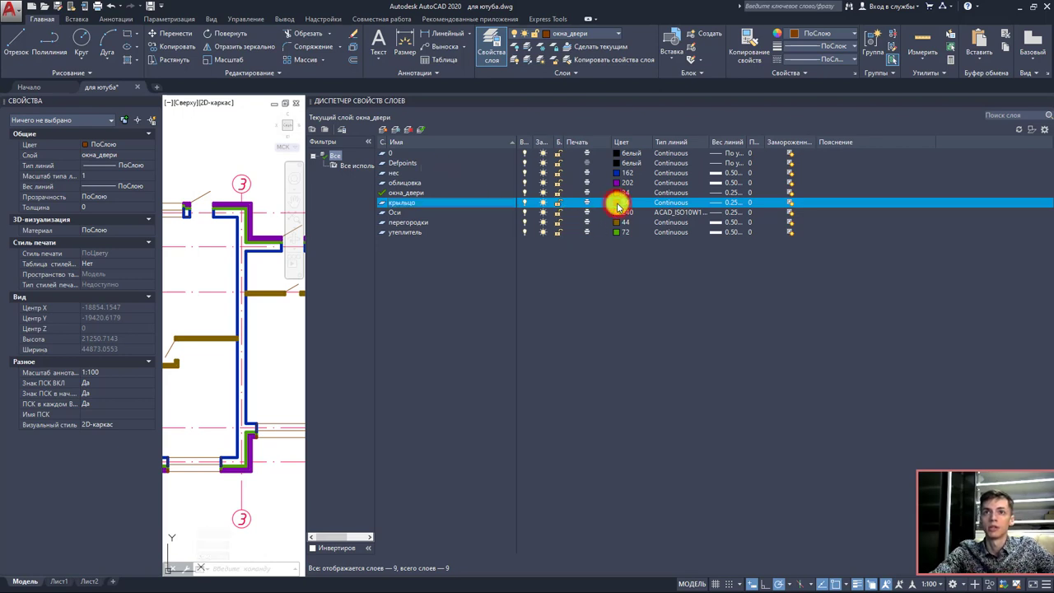
{"action": "left_click", "coordinate": [617, 206]}
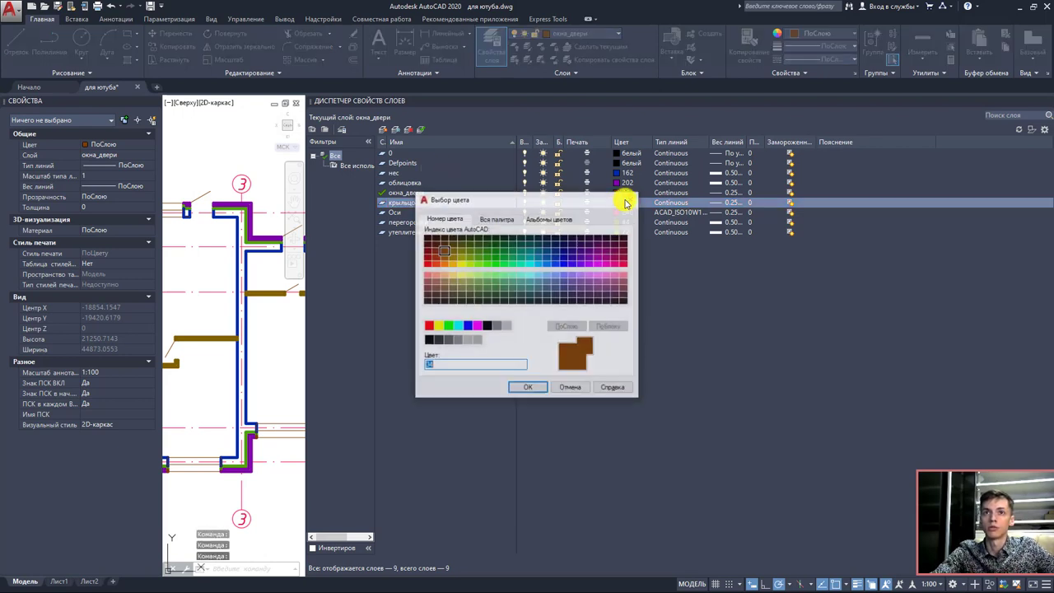
{"action": "left_click", "coordinate": [503, 257]}
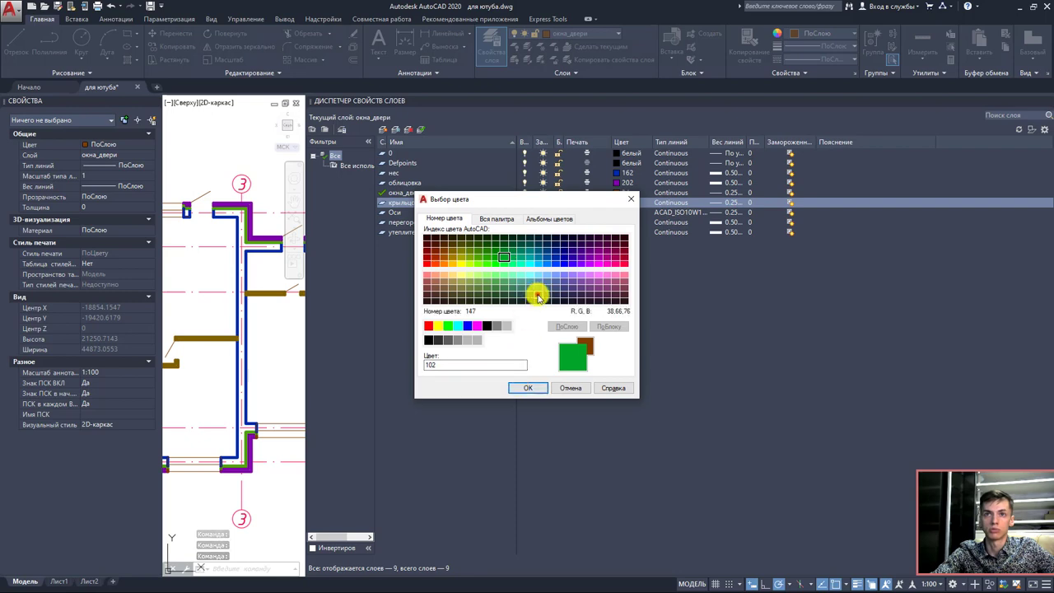
{"action": "left_click", "coordinate": [536, 289]}
{"action": "left_click", "coordinate": [529, 387]}
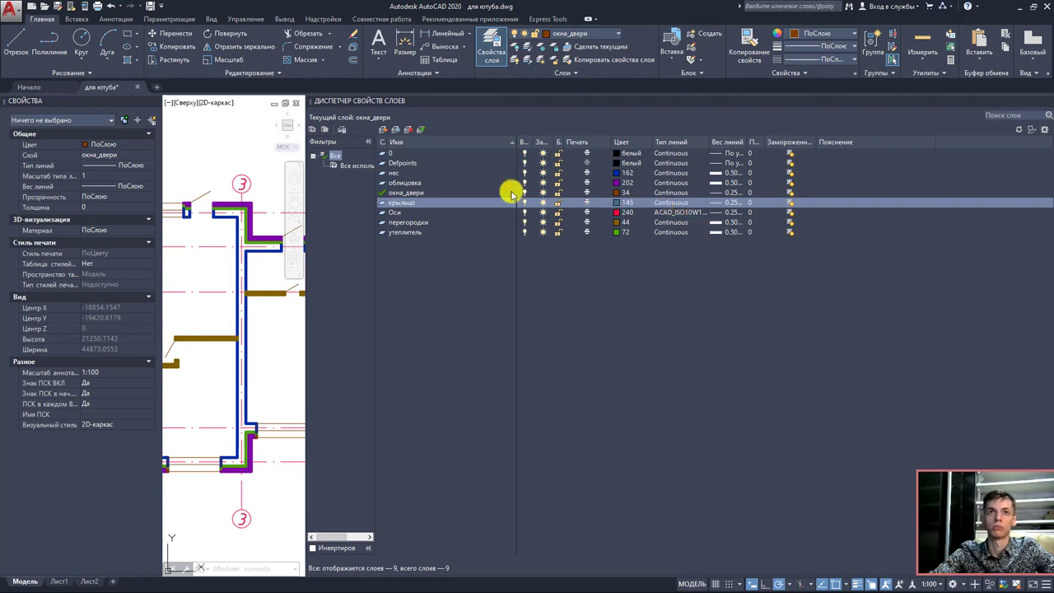
- Make крыльцо current and draw a 500-long vertical porch line from the wall corner
{"action": "double_click", "coordinate": [382, 202]}
{"action": "left_click", "coordinate": [491, 48]}
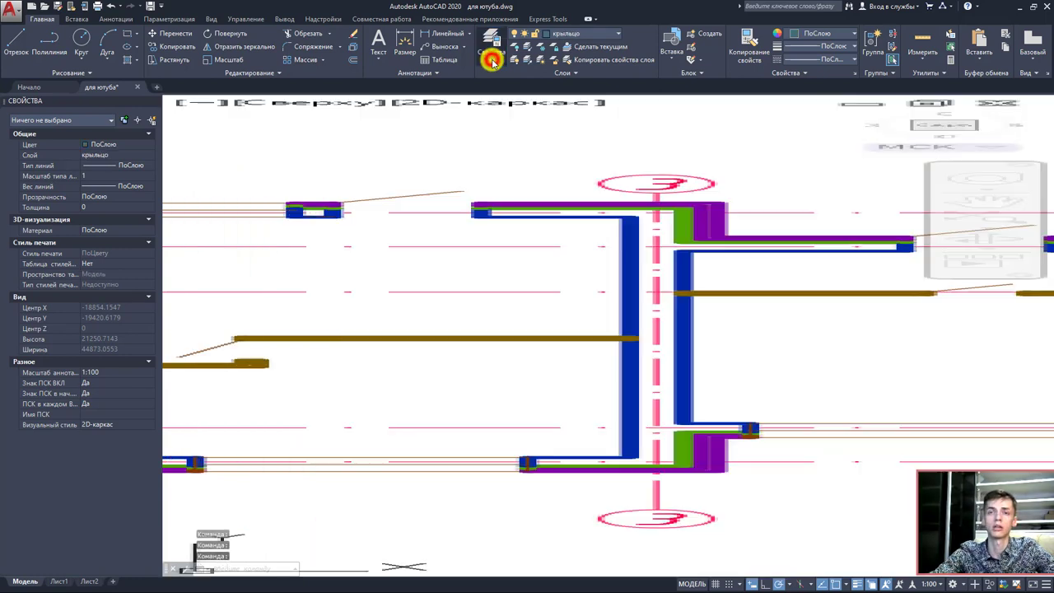
{"action": "left_click", "coordinate": [17, 46]}
{"action": "scroll", "coordinate": [436, 494], "scroll_direction": "up", "scroll_amount": 4}
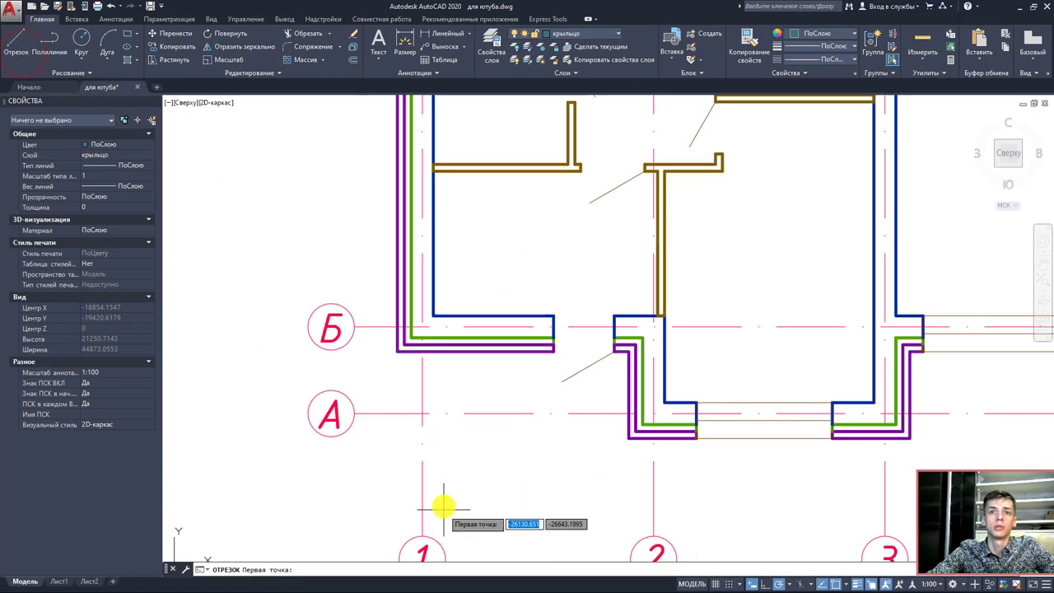
{"action": "scroll", "coordinate": [428, 412], "scroll_direction": "up", "scroll_amount": 2}
{"action": "scroll", "coordinate": [429, 412], "scroll_direction": "up", "scroll_amount": 1}
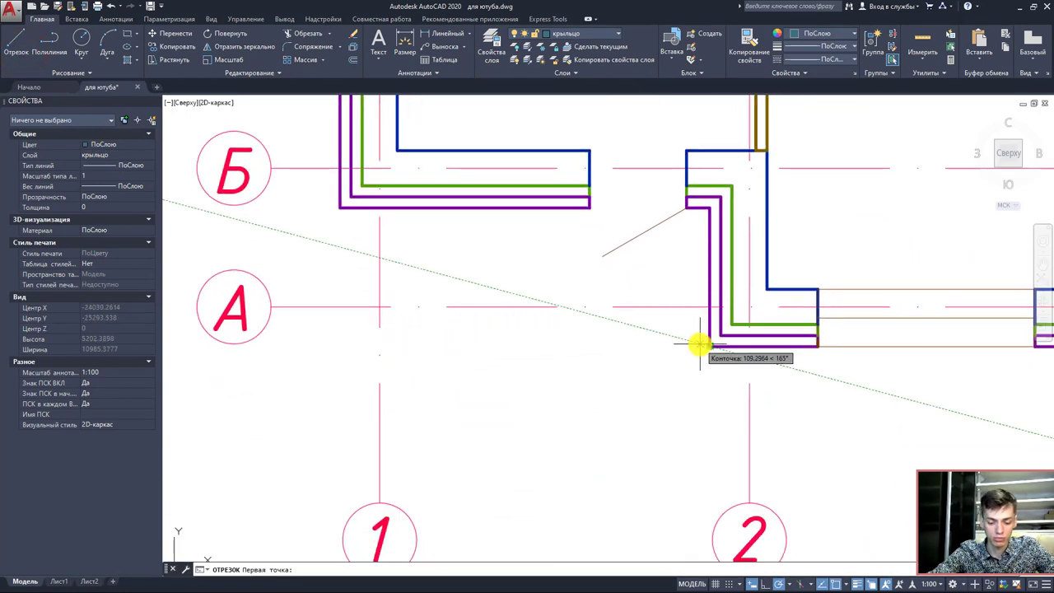
{"action": "left_click", "coordinate": [710, 346]}
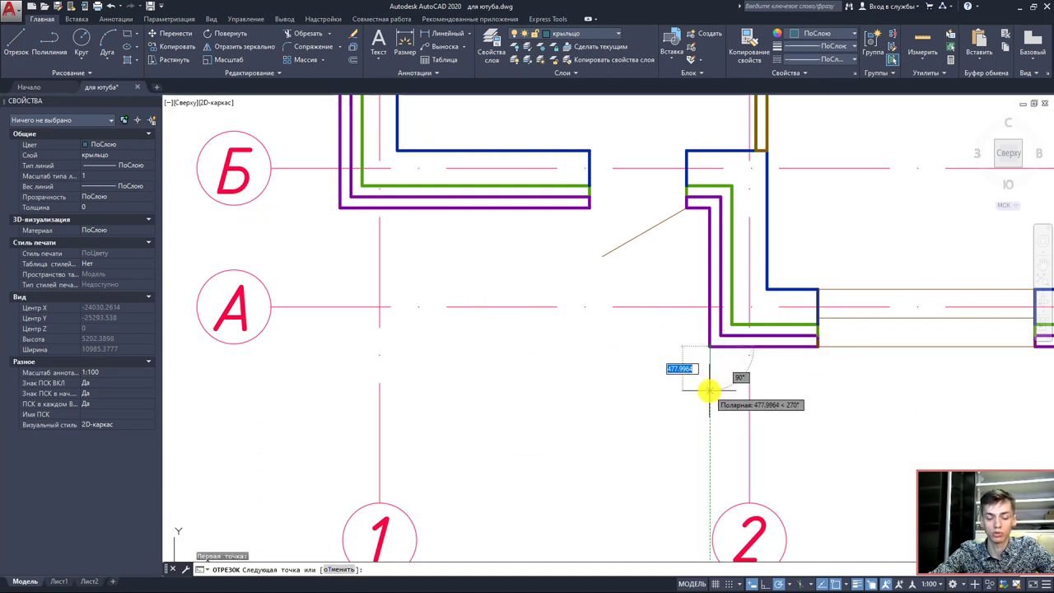
{"action": "type", "text": "500"}
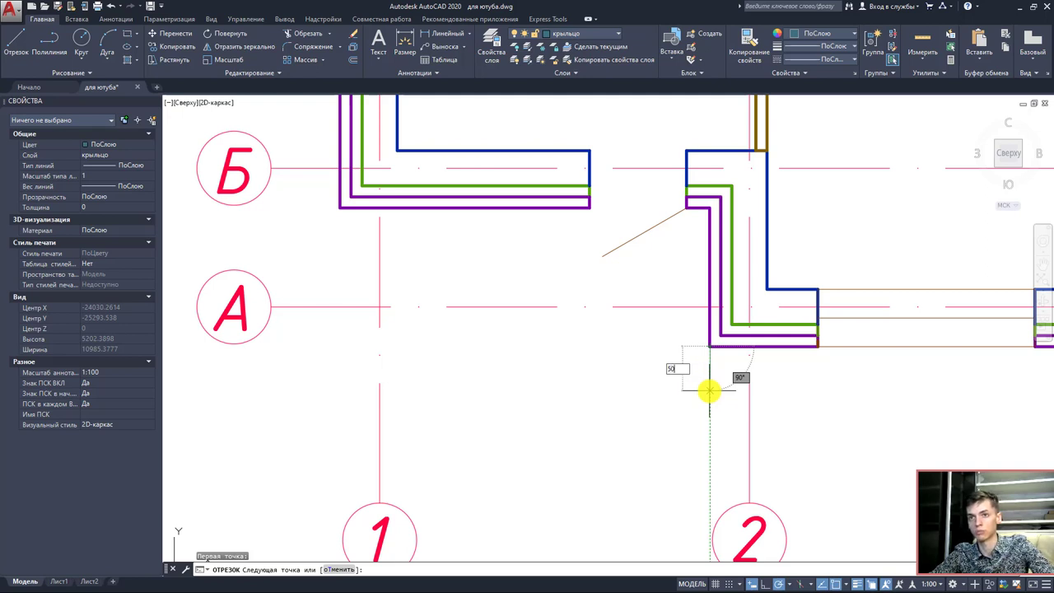
{"action": "key", "text": "Return"}
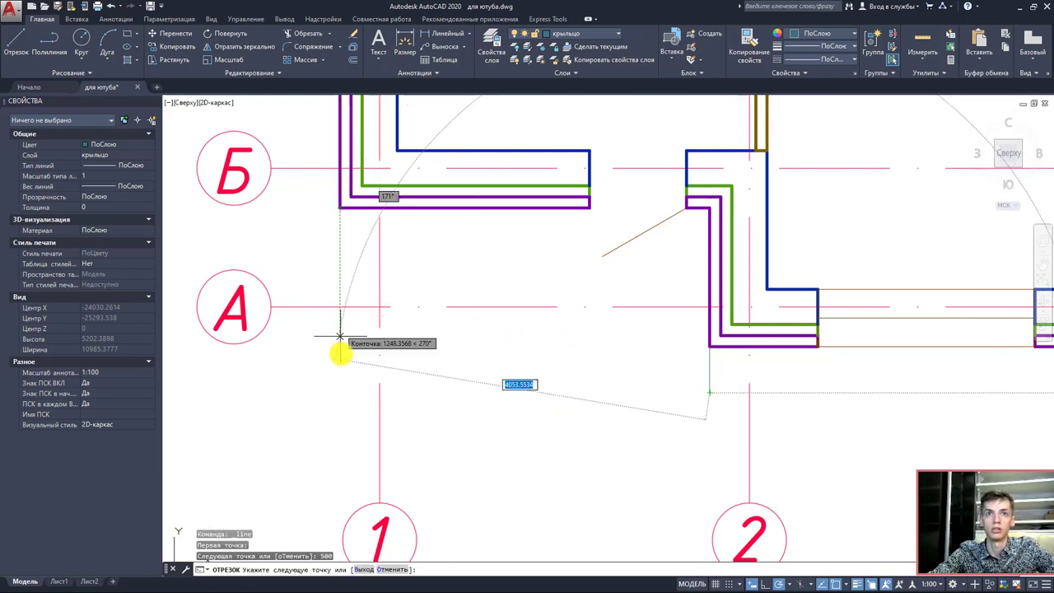
- Complete the porch rectangle with its bottom and left sides back to the wall
{"action": "left_click", "coordinate": [341, 392]}
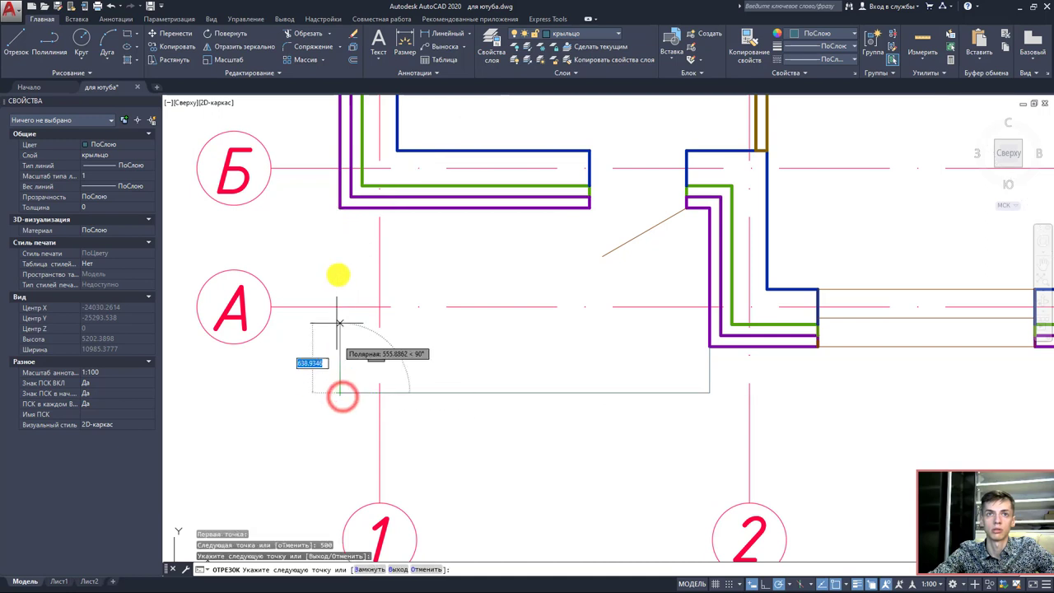
{"action": "left_click", "coordinate": [341, 208]}
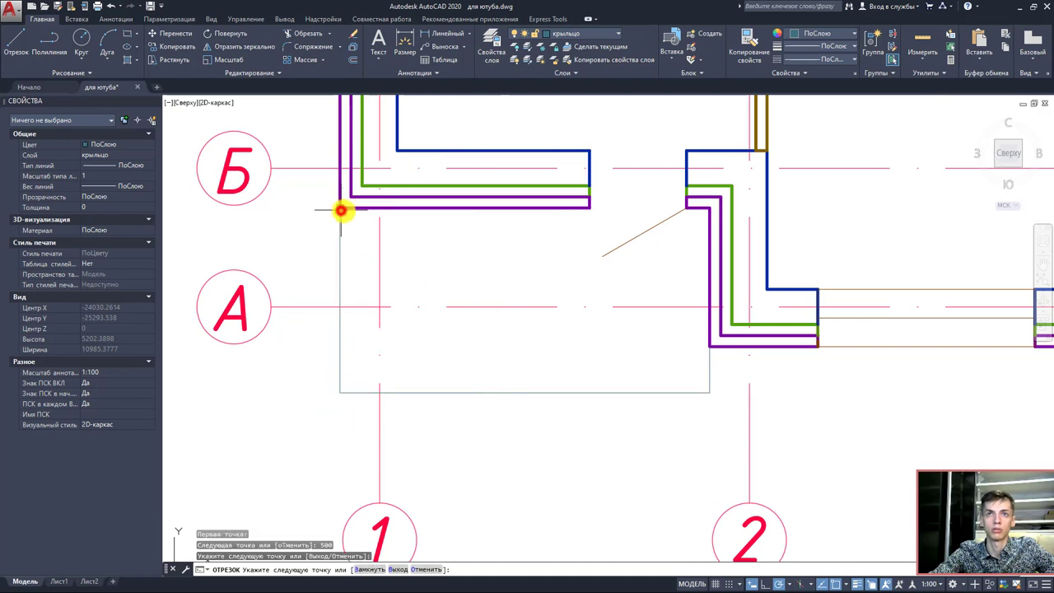
{"action": "left_click", "coordinate": [709, 208]}
{"action": "key", "text": "Escape"}
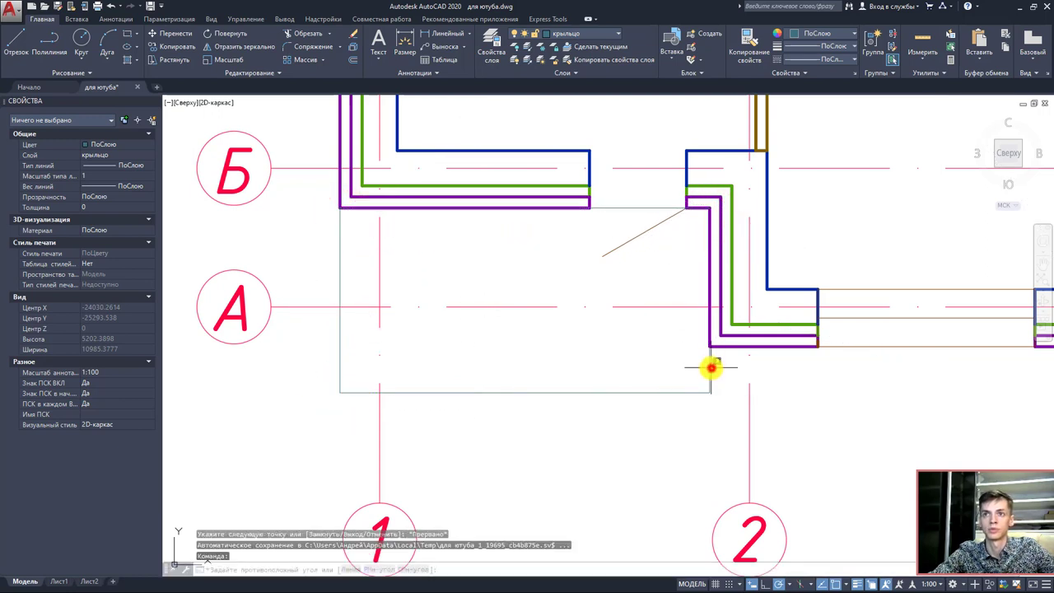
- Stretch the short vertical porch line's endpoint up to the wall
{"action": "left_click", "coordinate": [705, 368]}
{"action": "key", "text": "Escape"}
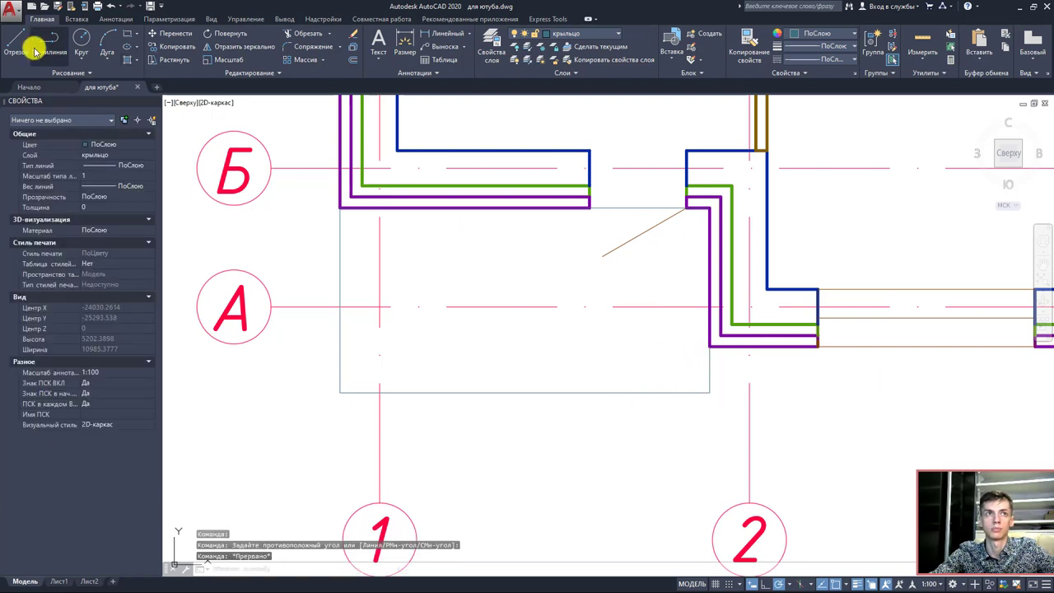
{"action": "left_click", "coordinate": [709, 355]}
{"action": "left_click", "coordinate": [709, 355]}
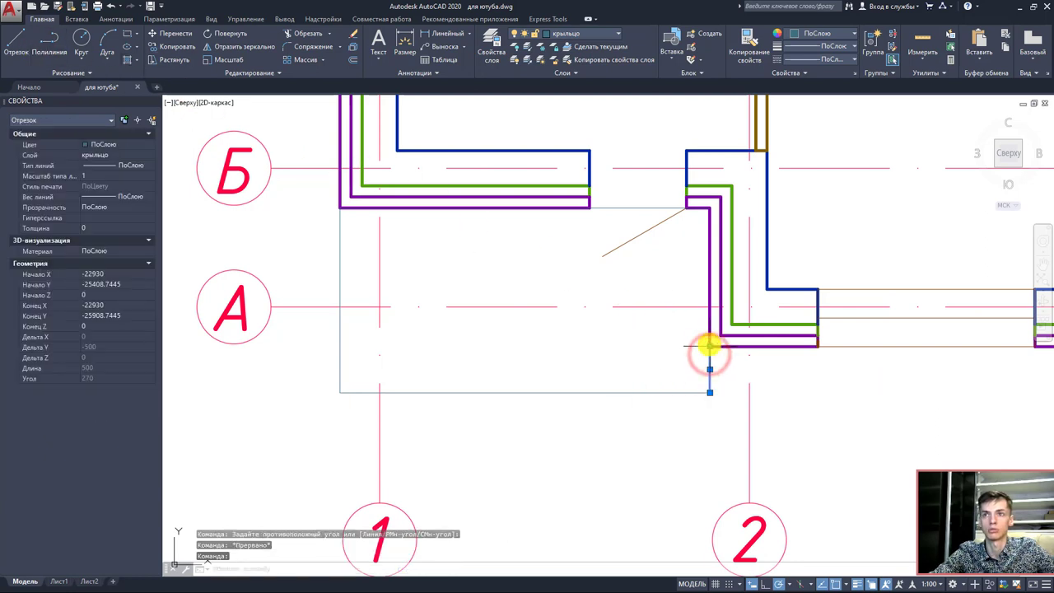
{"action": "left_click", "coordinate": [708, 210]}
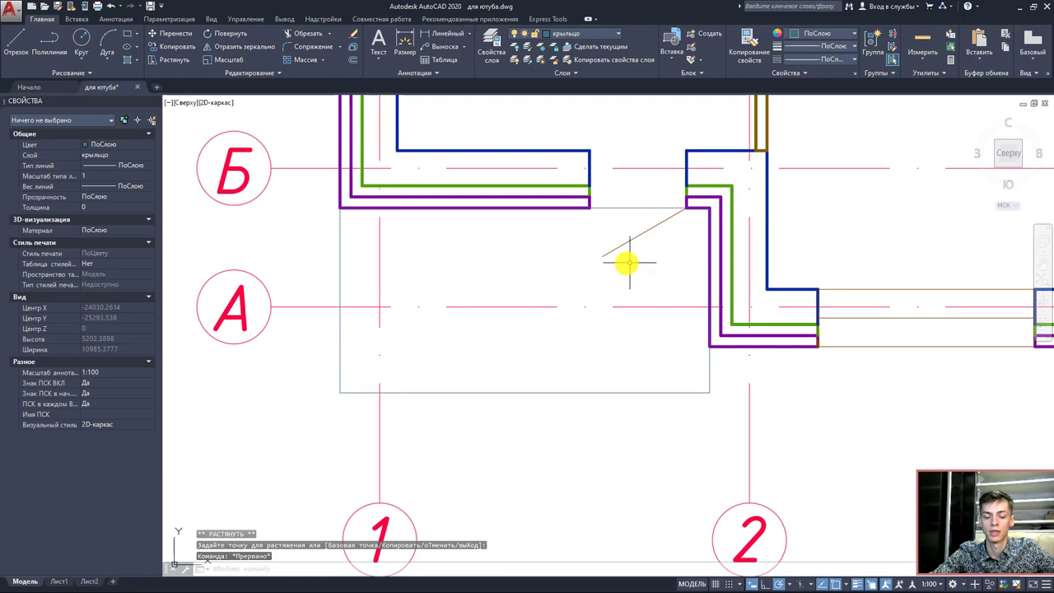
{"action": "scroll", "coordinate": [607, 258], "scroll_direction": "down", "scroll_amount": 5}
{"action": "scroll", "coordinate": [602, 294], "scroll_direction": "down", "scroll_amount": 2}
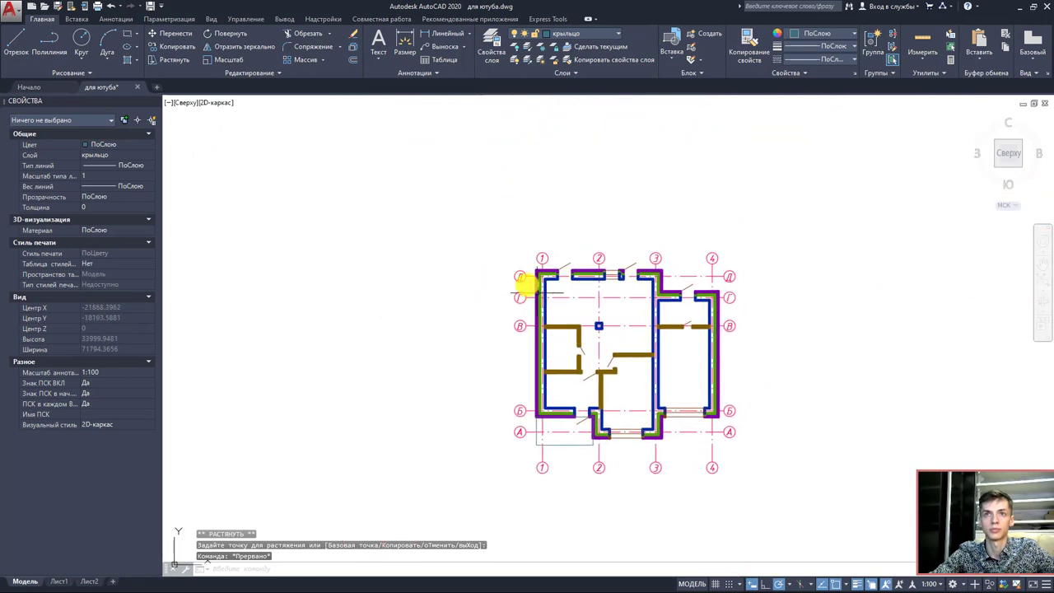
- Start a line at the 1/Д wall corner and draw it 2800 upward
{"action": "scroll", "coordinate": [522, 278], "scroll_direction": "up", "scroll_amount": 10}
{"action": "left_click", "coordinate": [6, 52]}
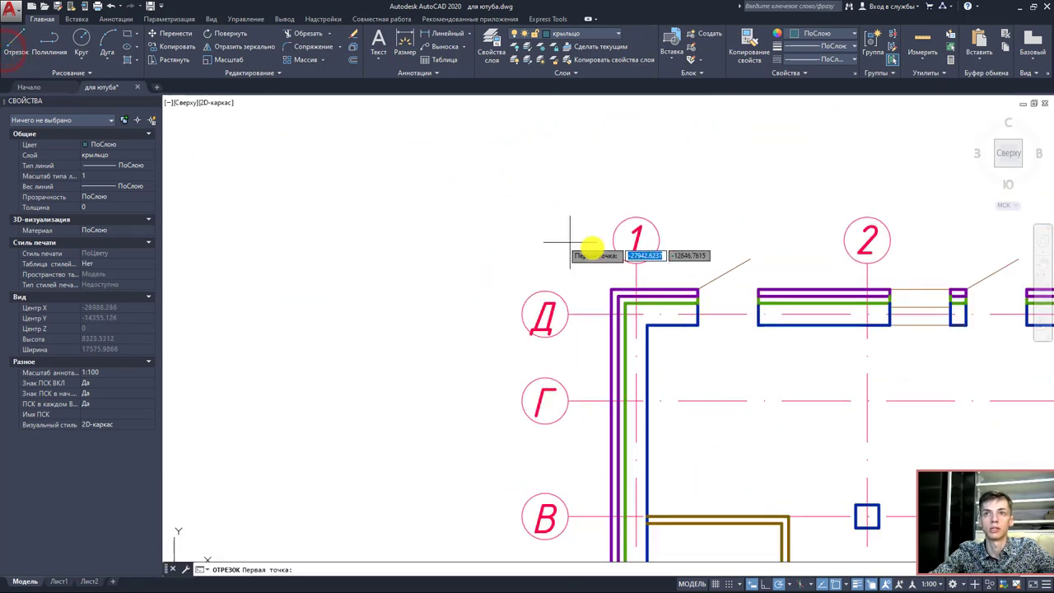
{"action": "left_click", "coordinate": [612, 288]}
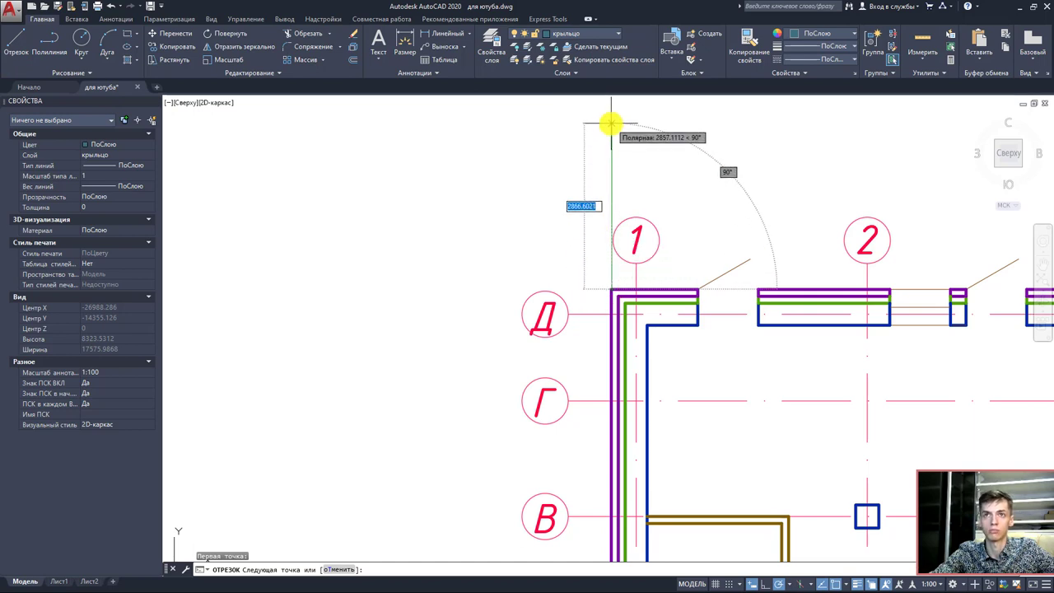
{"action": "middle_click_drag", "start_coordinate": [610, 130], "coordinate": [607, 224]}
{"action": "scroll", "coordinate": [607, 215], "scroll_direction": "down", "scroll_amount": 4}
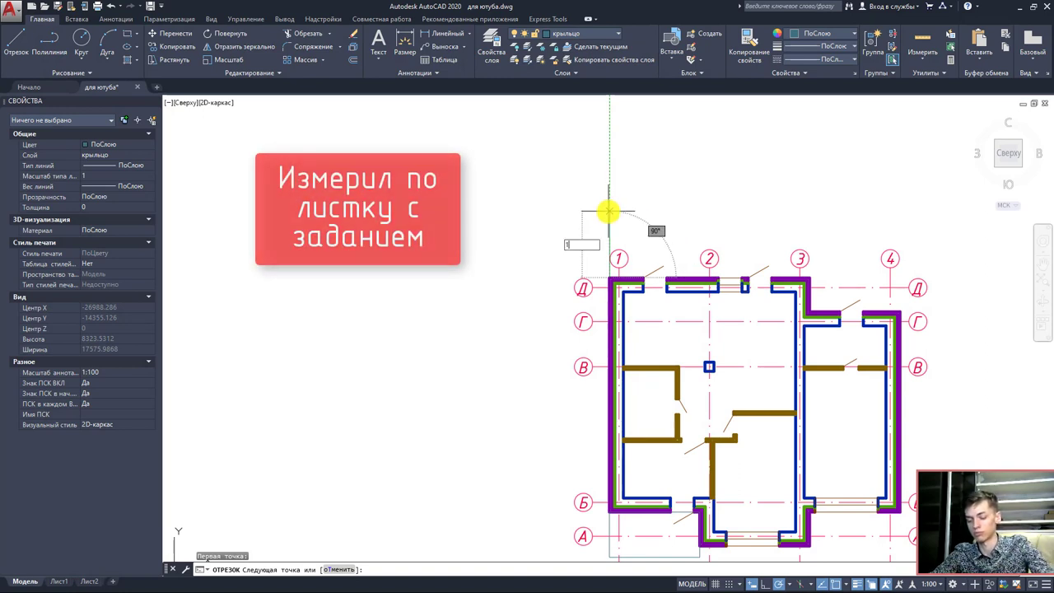
{"action": "type", "text": "180"}
{"action": "key", "text": "BackSpace"}
{"action": "key", "text": "BackSpace"}
{"action": "key", "text": "BackSpace"}
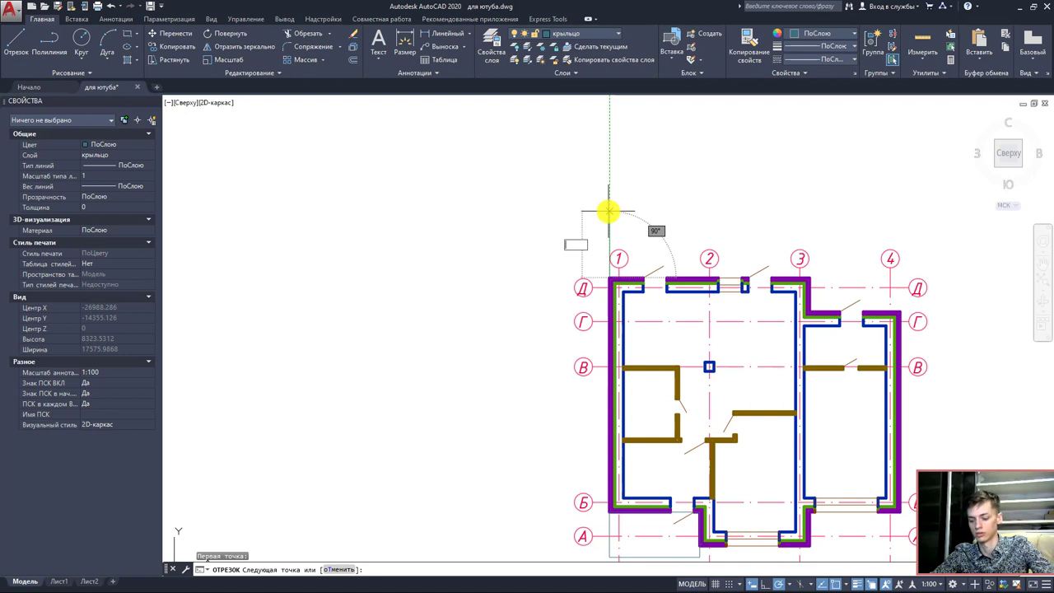
{"action": "type", "text": "2800"}
{"action": "key", "text": "Return"}
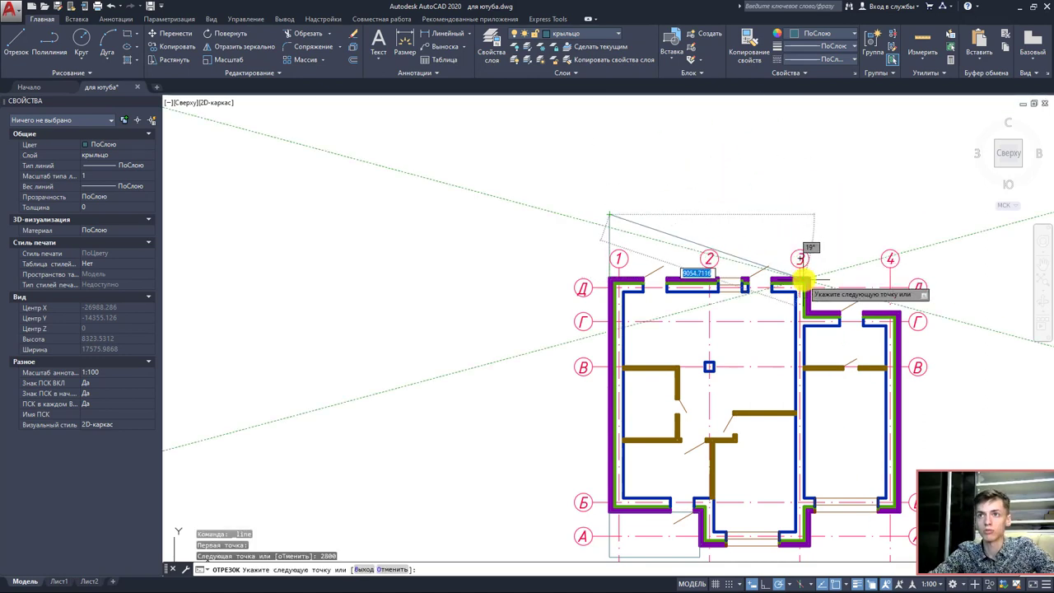
- Draw the outline's top edge across to beyond axis 3 and finish the line
{"action": "left_click", "coordinate": [811, 216]}
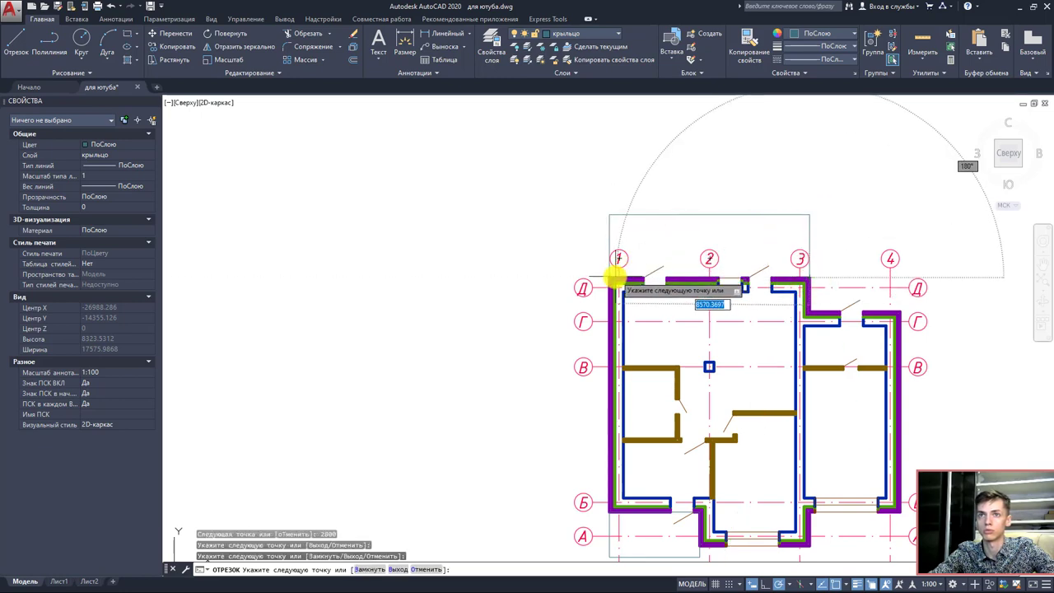
{"action": "scroll", "coordinate": [611, 274], "scroll_direction": "up", "scroll_amount": 5}
{"action": "scroll", "coordinate": [664, 273], "scroll_direction": "down", "scroll_amount": 2}
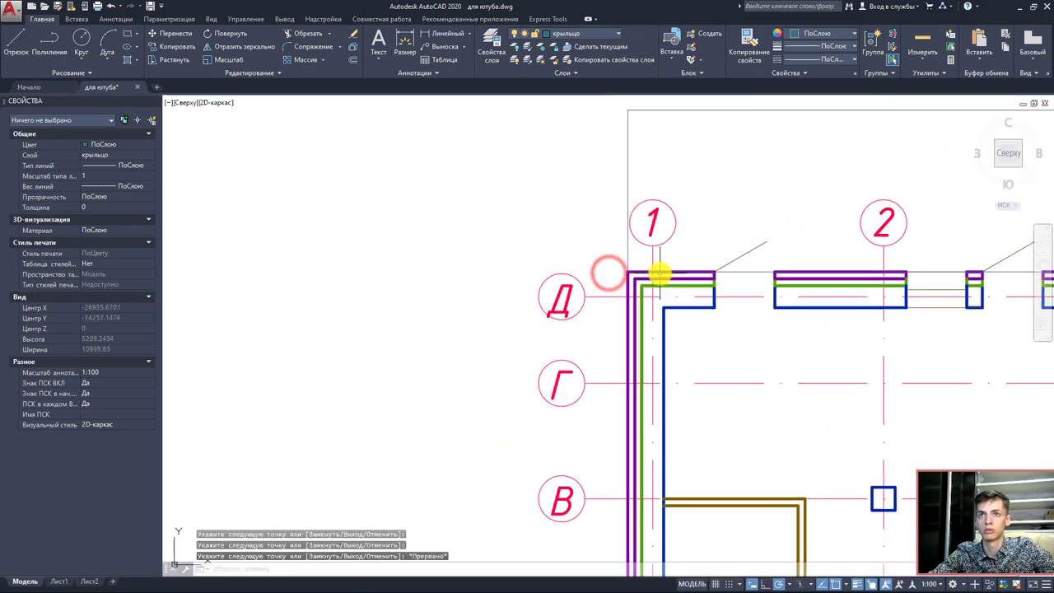
{"action": "scroll", "coordinate": [635, 288], "scroll_direction": "down", "scroll_amount": 4}
{"action": "scroll", "coordinate": [598, 291], "scroll_direction": "down", "scroll_amount": 1}
{"action": "key", "text": "Escape"}
{"action": "scroll", "coordinate": [584, 307], "scroll_direction": "up", "scroll_amount": 9}
{"action": "left_click", "coordinate": [573, 327]}
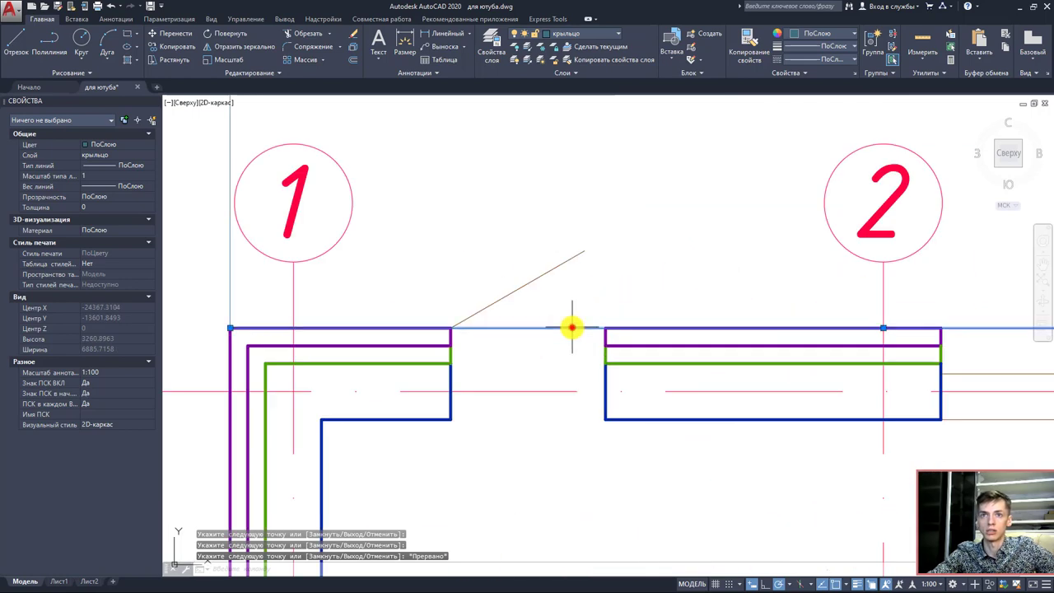
{"action": "scroll", "coordinate": [605, 283], "scroll_direction": "down", "scroll_amount": 4}
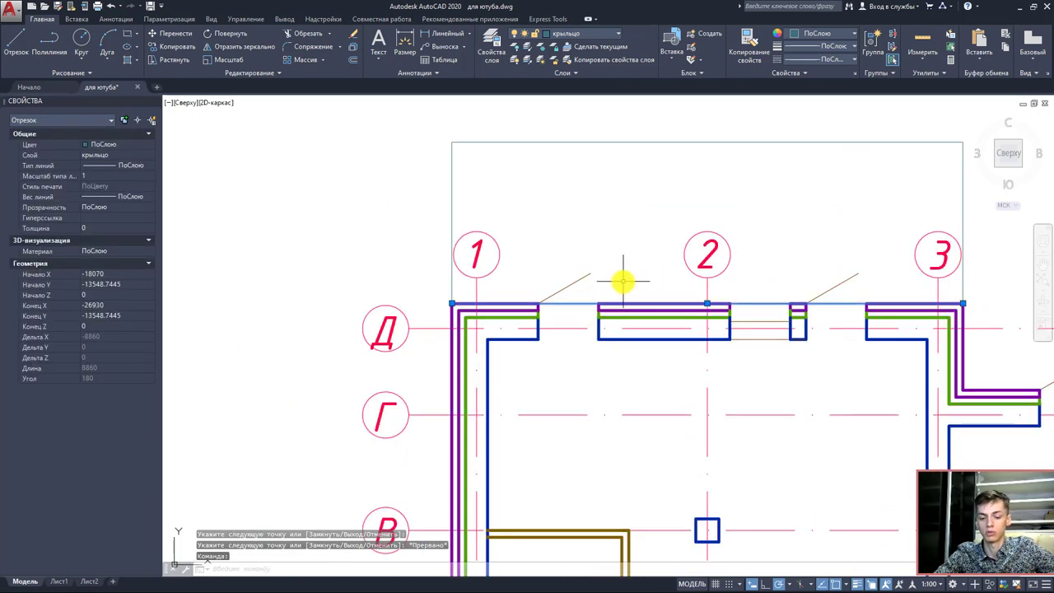
{"action": "key", "text": "Escape"}
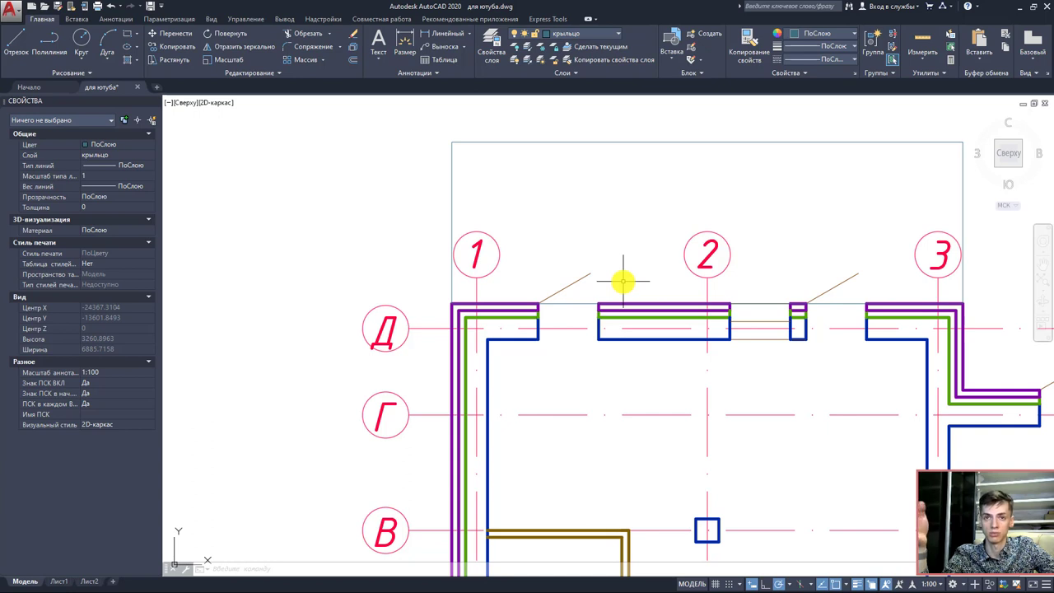
{"action": "left_click", "coordinate": [480, 145]}
{"action": "left_click", "coordinate": [515, 47]}
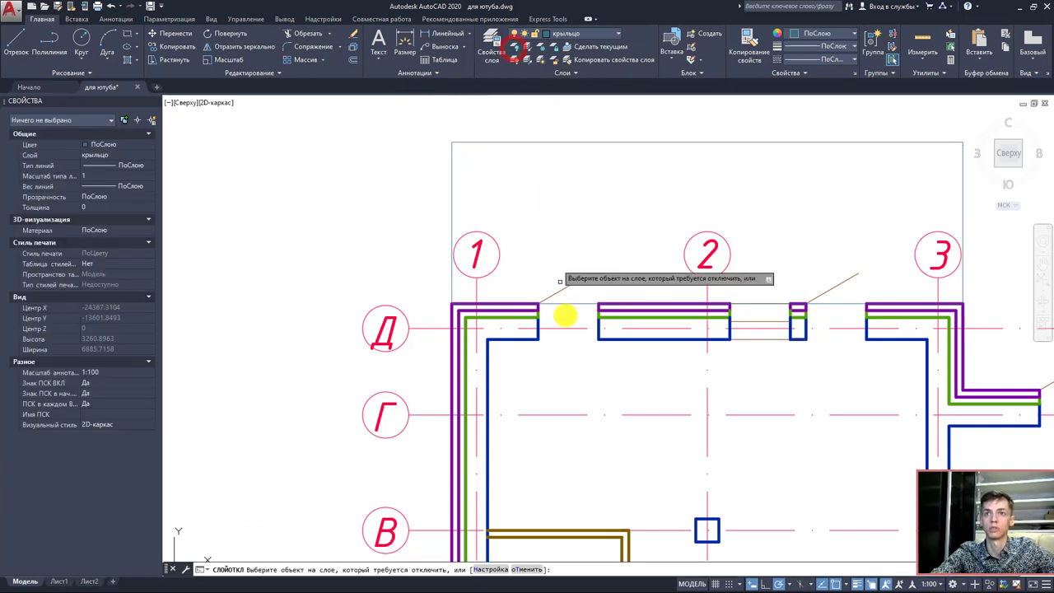
{"action": "left_click", "coordinate": [611, 337]}
{"action": "left_click", "coordinate": [613, 329]}
{"action": "left_click", "coordinate": [612, 317]}
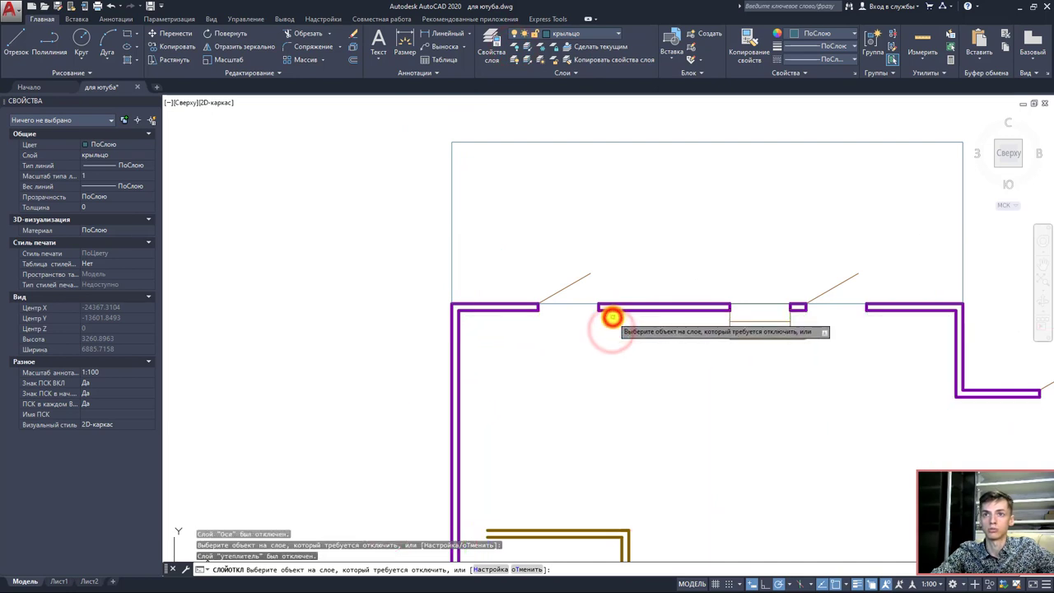
{"action": "left_click", "coordinate": [609, 308]}
{"action": "left_click", "coordinate": [762, 338]}
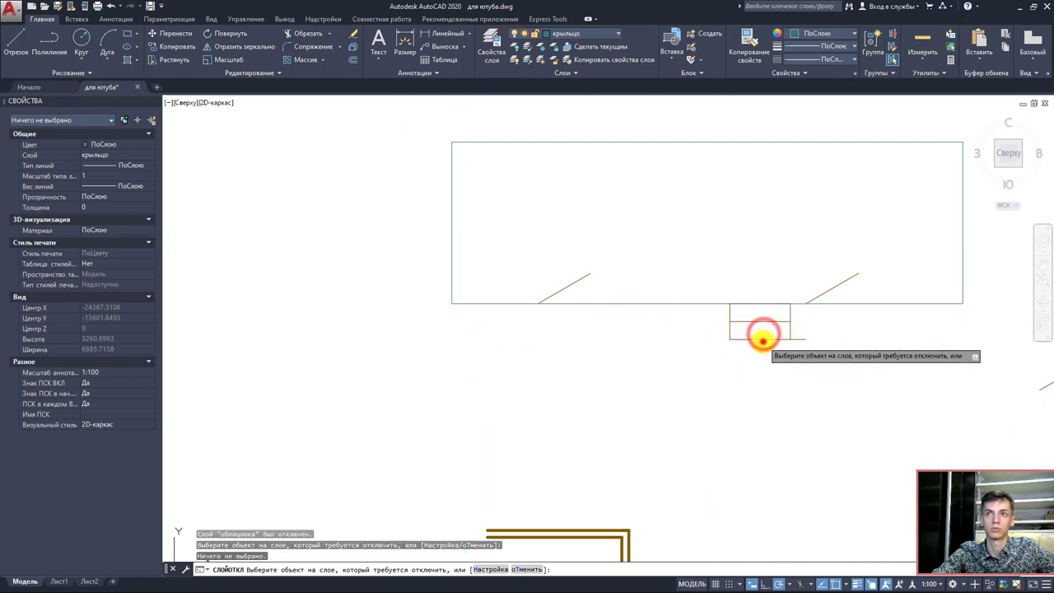
{"action": "key", "text": "Escape"}
{"action": "left_click", "coordinate": [803, 341]}
{"action": "left_click", "coordinate": [804, 346]}
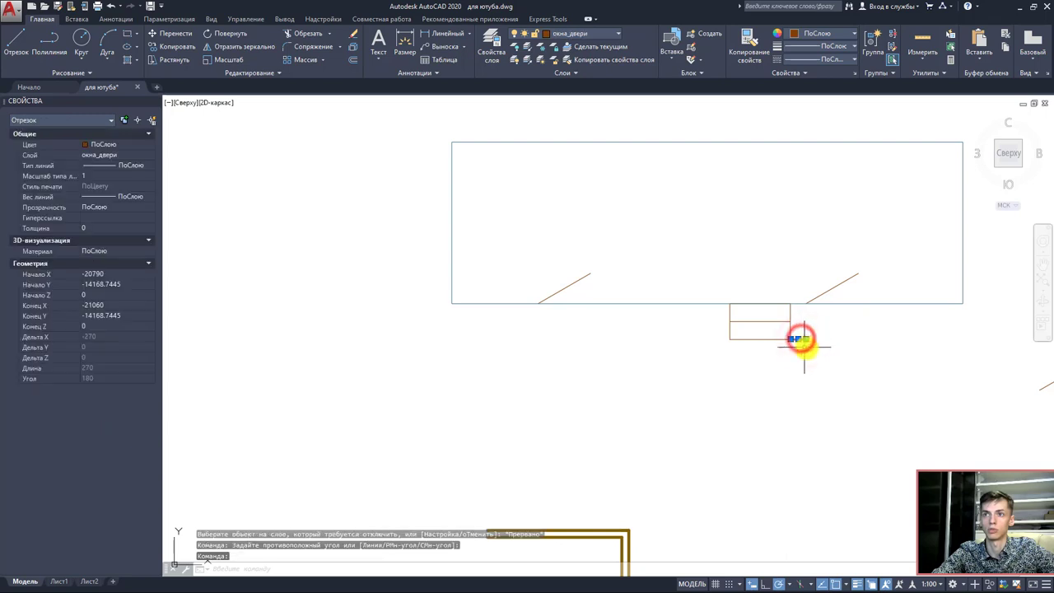
{"action": "scroll", "coordinate": [801, 340], "scroll_direction": "up", "scroll_amount": 5}
{"action": "key", "text": "Delete"}
{"action": "scroll", "coordinate": [800, 337], "scroll_direction": "down", "scroll_amount": 5}
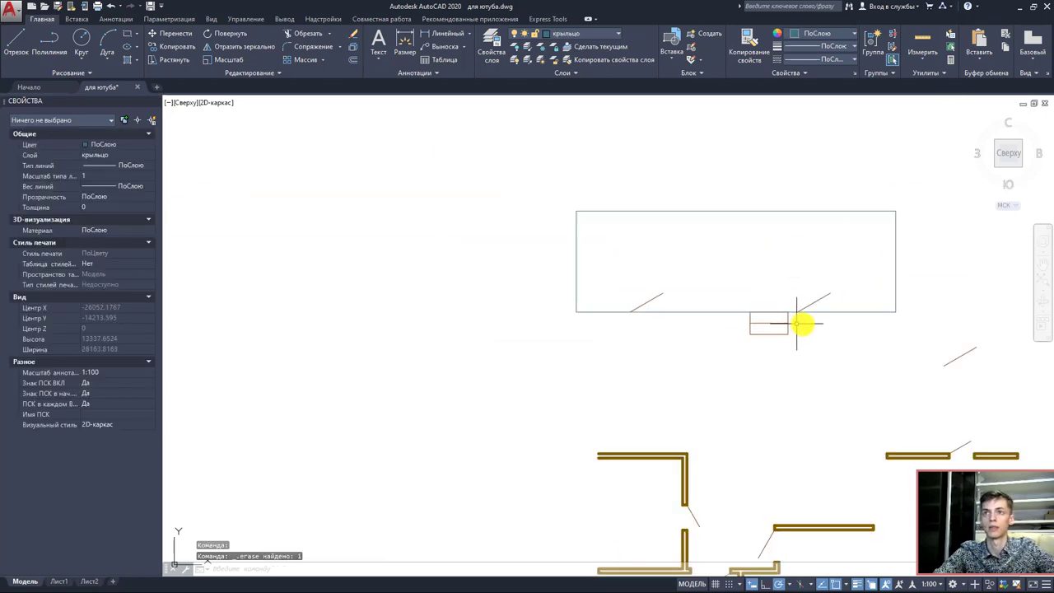
{"action": "scroll", "coordinate": [802, 324], "scroll_direction": "up", "scroll_amount": 1}
{"action": "scroll", "coordinate": [816, 301], "scroll_direction": "down", "scroll_amount": 8}
{"action": "scroll", "coordinate": [774, 401], "scroll_direction": "up", "scroll_amount": 5}
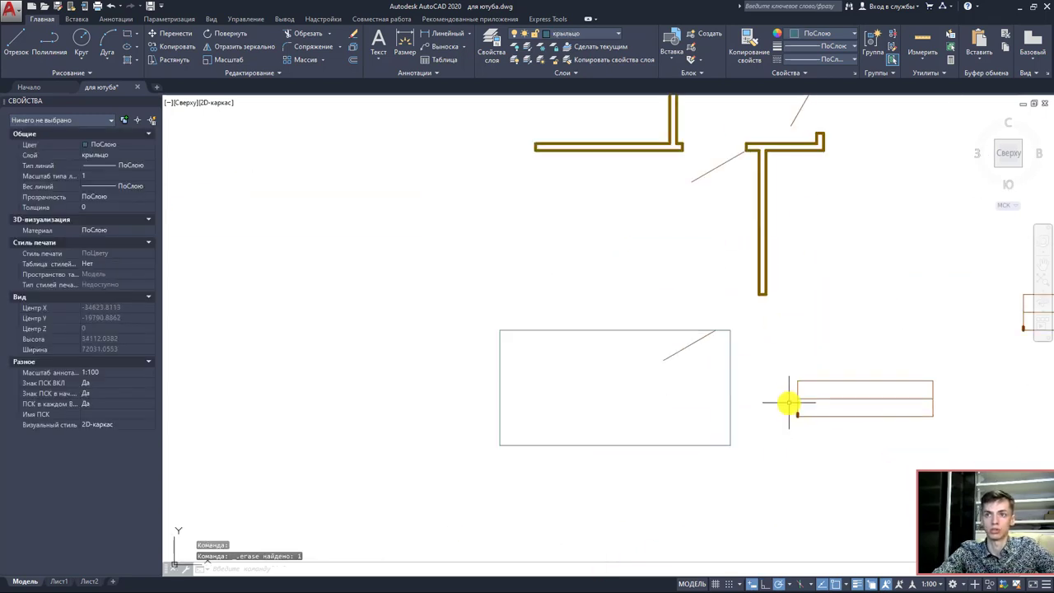
{"action": "key", "text": "ctrl+z"}
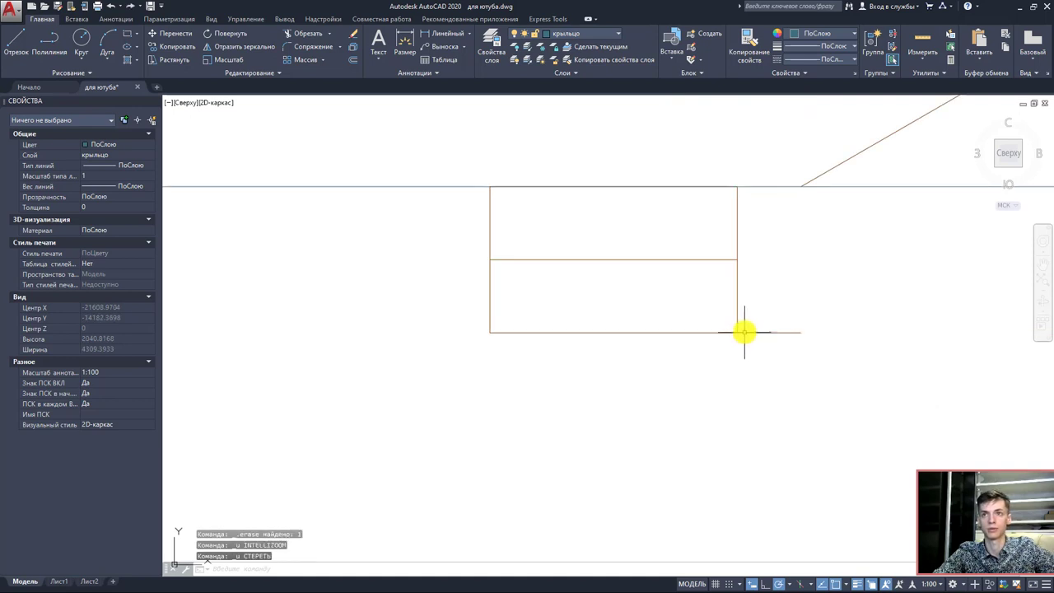
{"action": "key", "text": "ctrl+z"}
{"action": "key", "text": "ctrl+z"}
{"action": "scroll", "coordinate": [738, 310], "scroll_direction": "down", "scroll_amount": 2}
{"action": "middle_click_drag", "start_coordinate": [777, 305], "coordinate": [530, 301]}
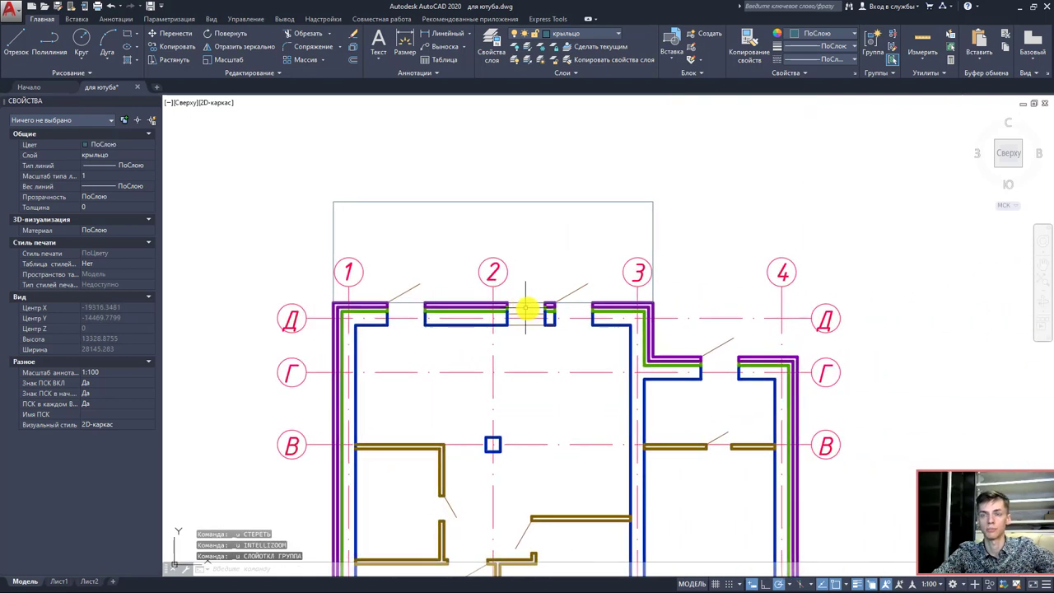
- Trace lines from 3/Д to 4/Д and around to the Г corners at axes 3 and 4
{"action": "left_click", "coordinate": [15, 40]}
{"action": "left_click", "coordinate": [796, 357]}
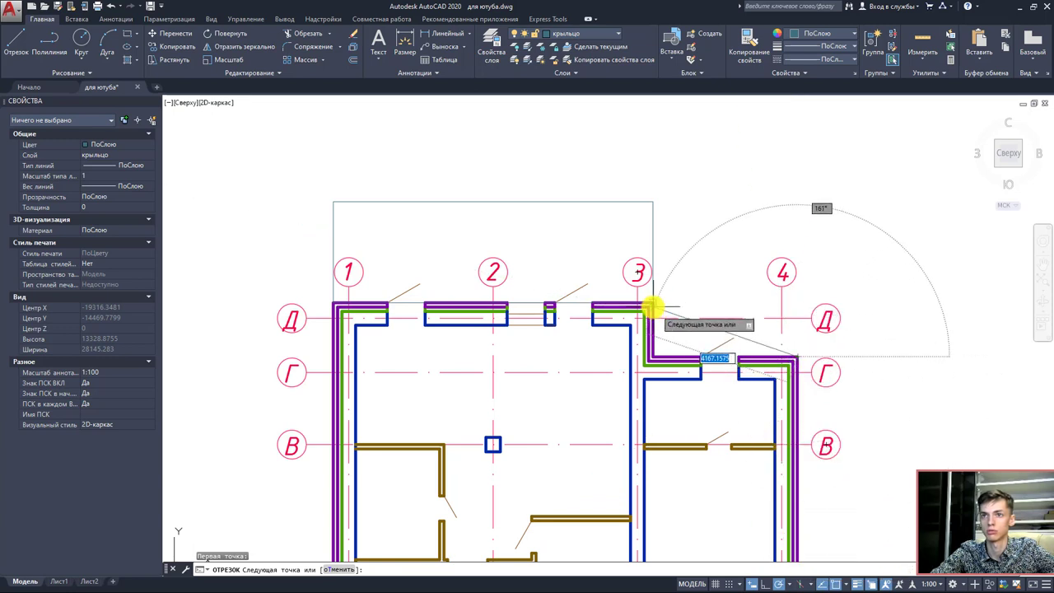
{"action": "left_click", "coordinate": [796, 304]}
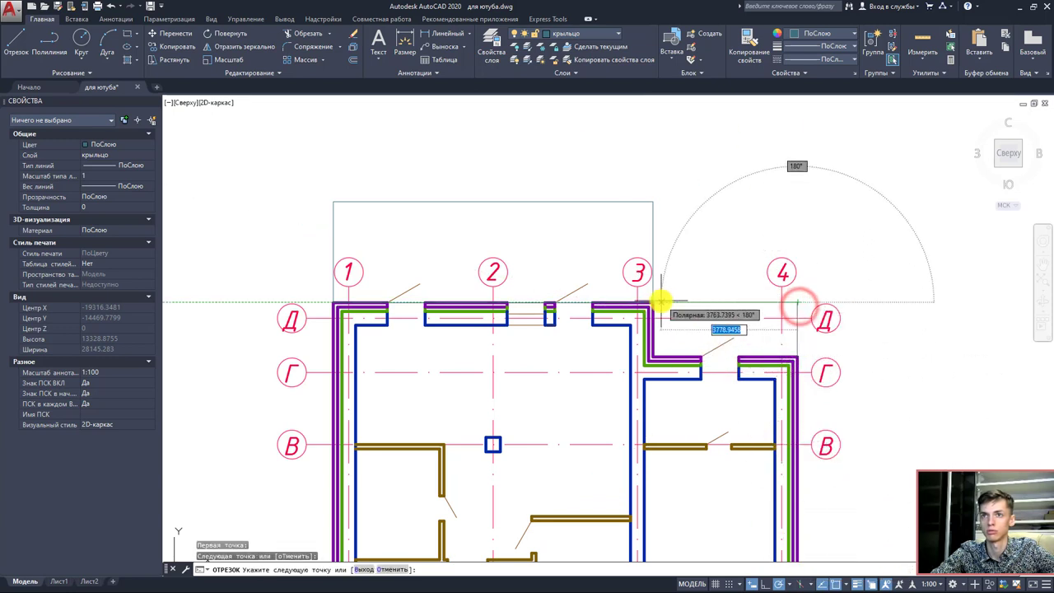
{"action": "left_click", "coordinate": [653, 303]}
{"action": "left_click", "coordinate": [652, 359]}
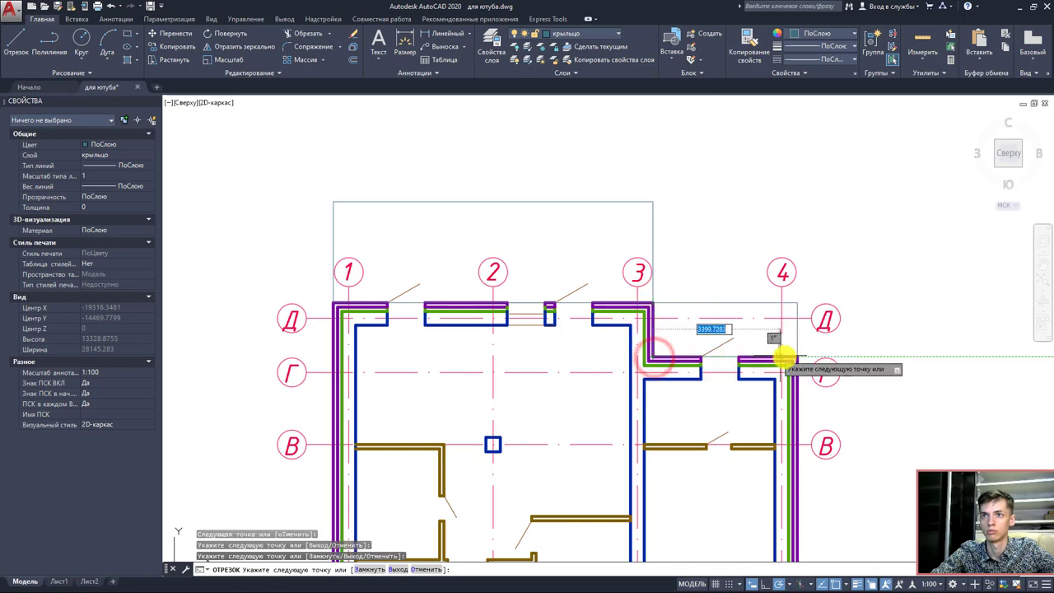
{"action": "left_click", "coordinate": [796, 359]}
{"action": "key", "text": "Escape"}
{"action": "key", "text": "Escape"}
{"action": "scroll", "coordinate": [803, 336], "scroll_direction": "down", "scroll_amount": 1}
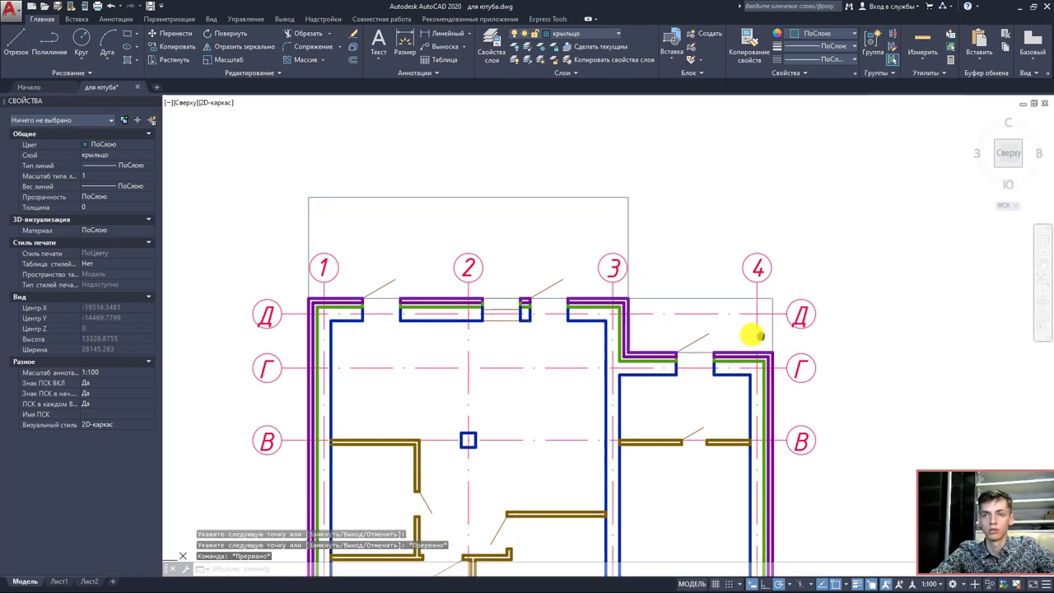
{"action": "scroll", "coordinate": [750, 334], "scroll_direction": "down", "scroll_amount": 2}
{"action": "scroll", "coordinate": [720, 305], "scroll_direction": "down", "scroll_amount": 2}
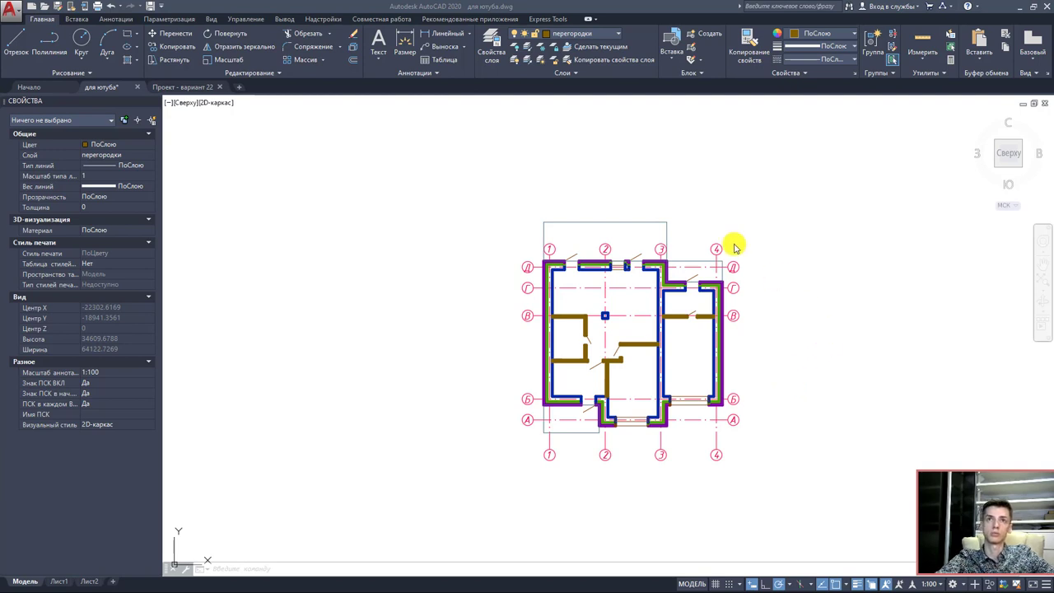
- Create layer размеры_ with colour 250 and make it the current layer
{"action": "left_click", "coordinate": [492, 47]}
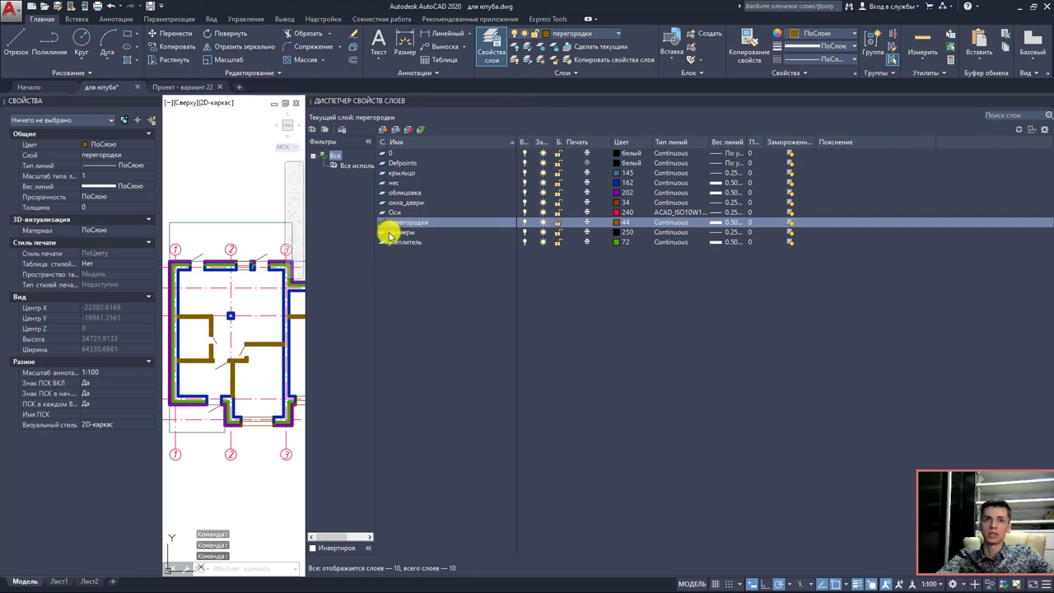
{"action": "left_click", "coordinate": [404, 233]}
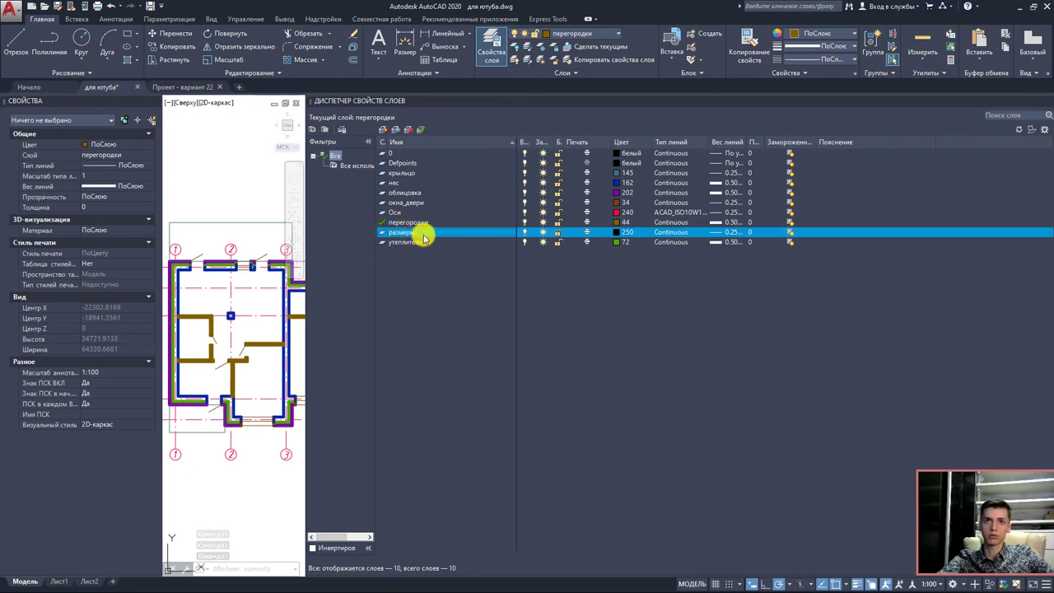
{"action": "left_click", "coordinate": [382, 130]}
{"action": "type", "text": "разм"}
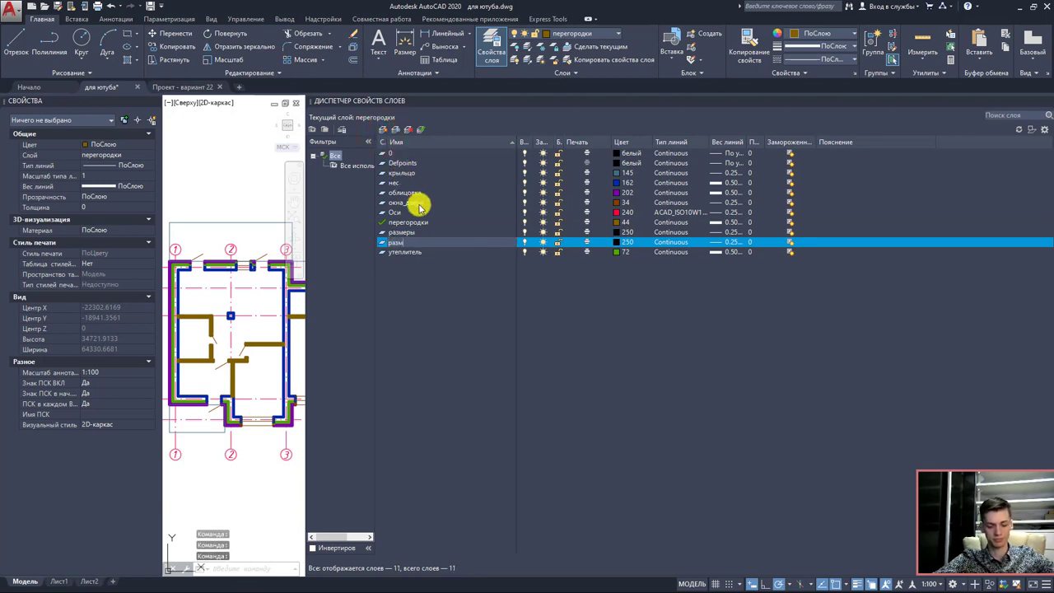
{"action": "type", "text": "еры"}
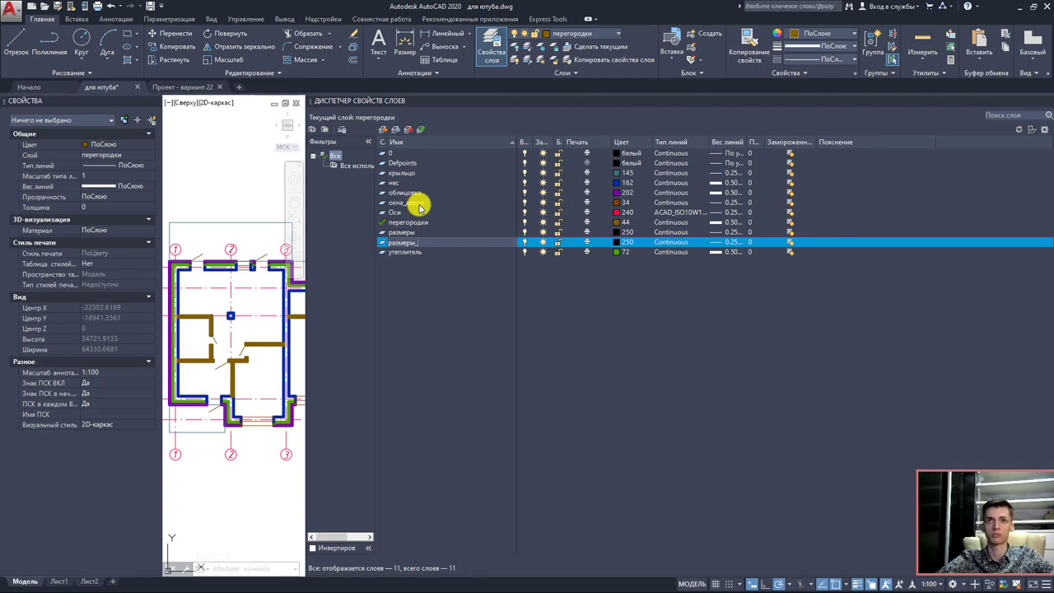
{"action": "key", "text": "Return"}
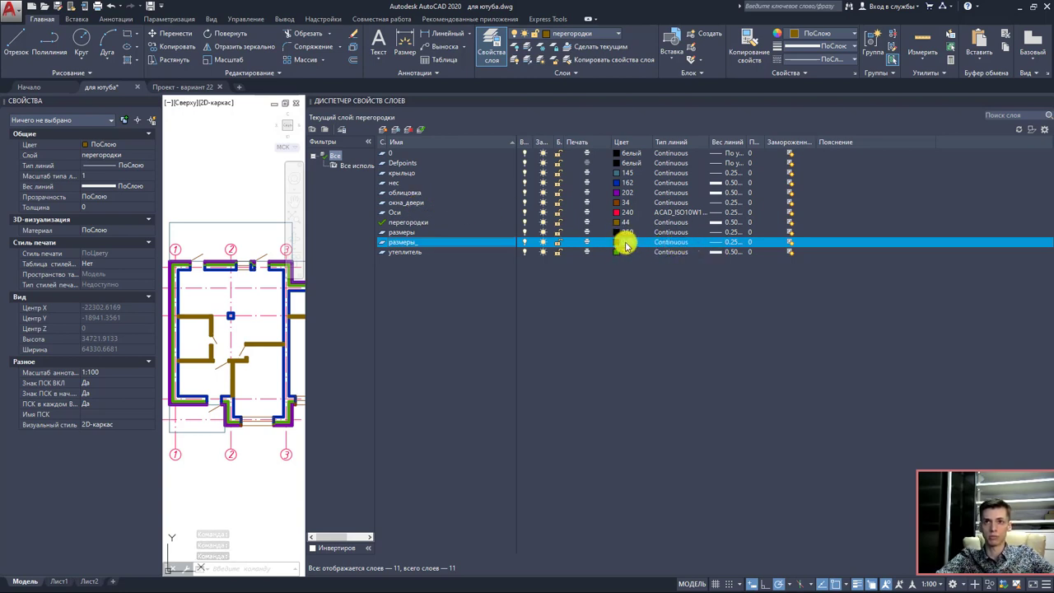
{"action": "left_click", "coordinate": [622, 242]}
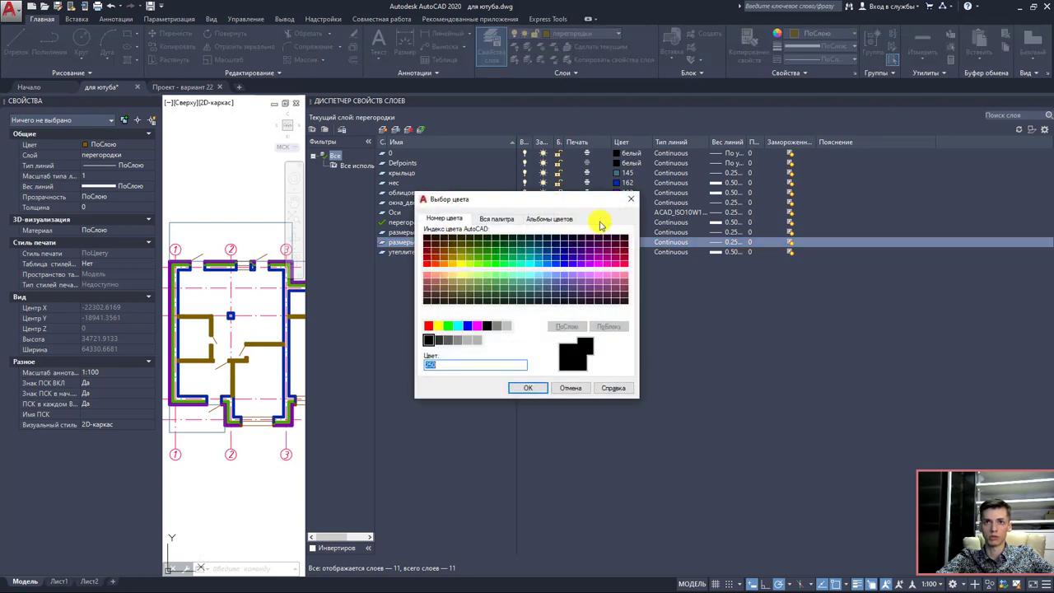
{"action": "left_click", "coordinate": [631, 199]}
{"action": "double_click", "coordinate": [382, 243]}
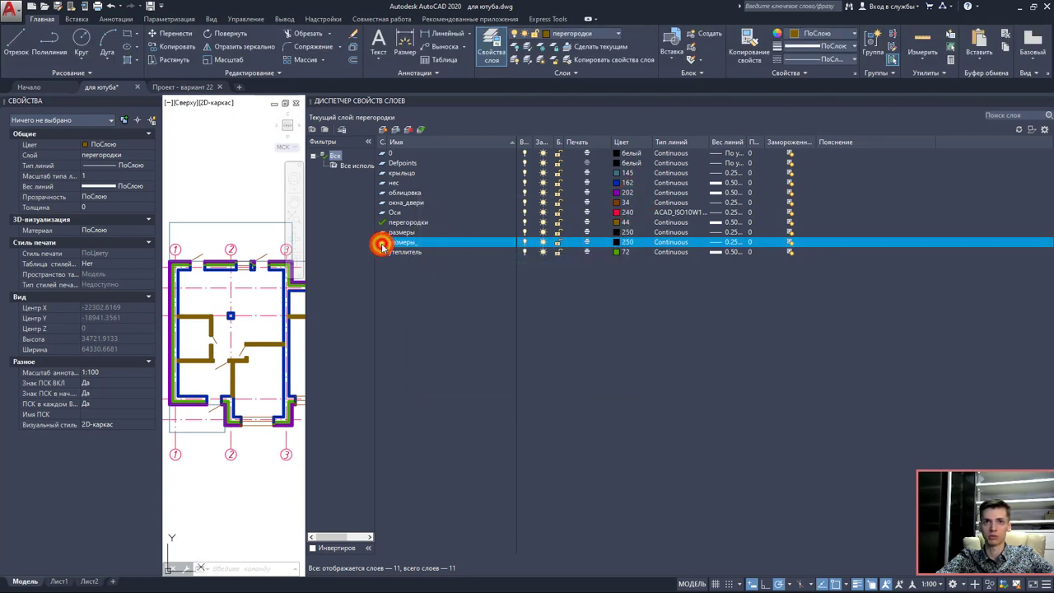
{"action": "left_click", "coordinate": [492, 63]}
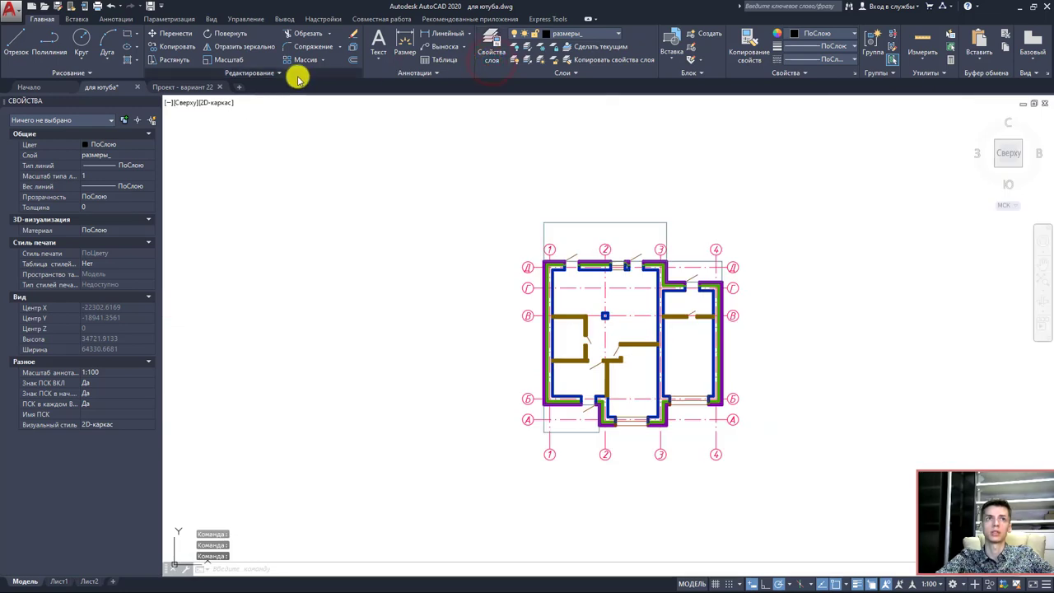
- Create a new text style named ISOCPEUR in the Text Style dialog
{"action": "left_click", "coordinate": [116, 19]}
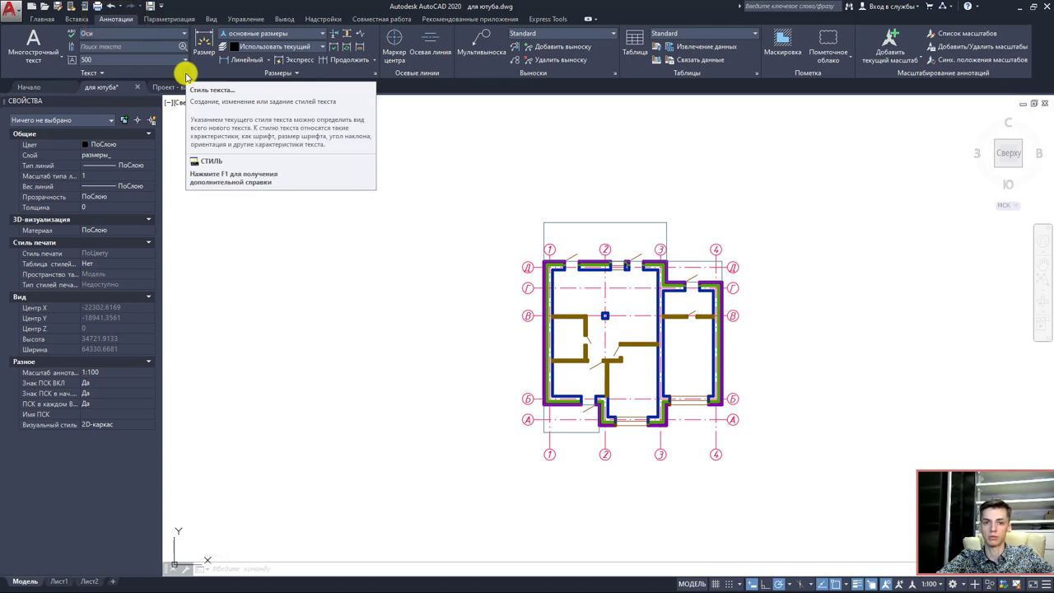
{"action": "left_click", "coordinate": [186, 76]}
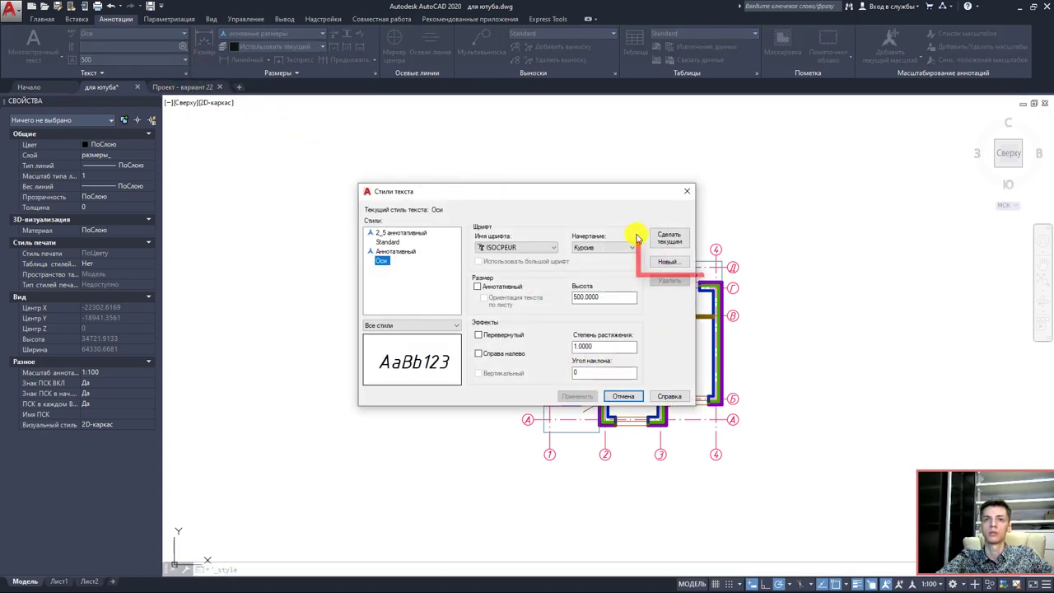
{"action": "left_click", "coordinate": [682, 262]}
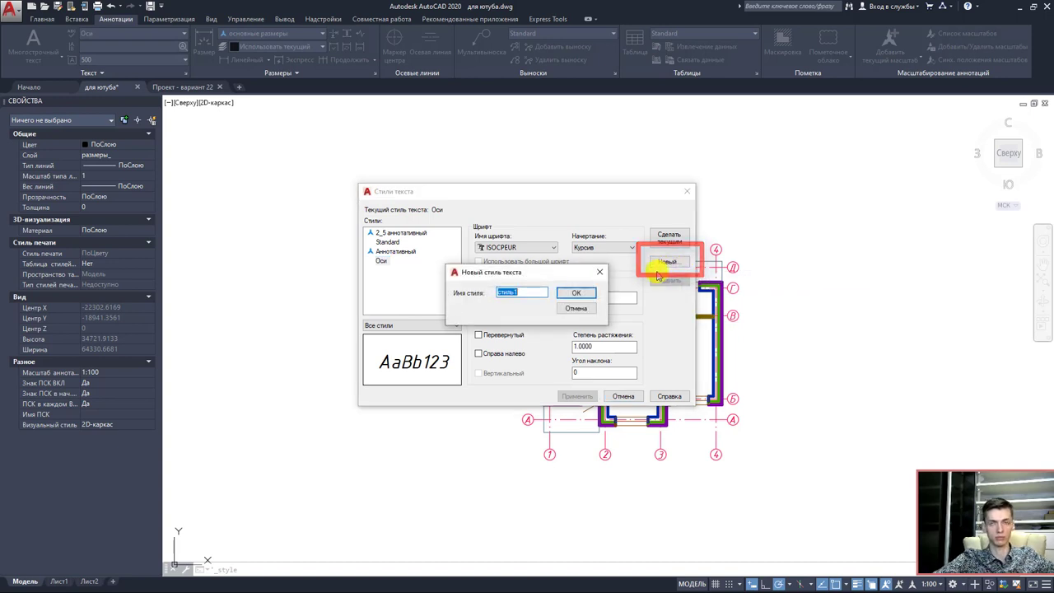
{"action": "key", "text": "BackSpace"}
{"action": "type", "text": "ISOCPEUR"}
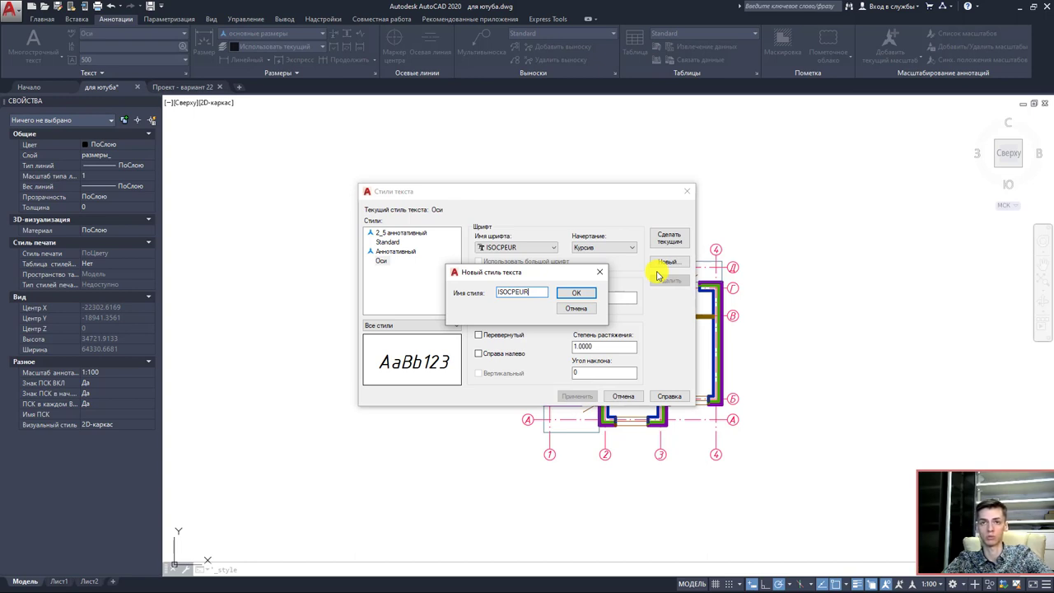
{"action": "left_click", "coordinate": [592, 294]}
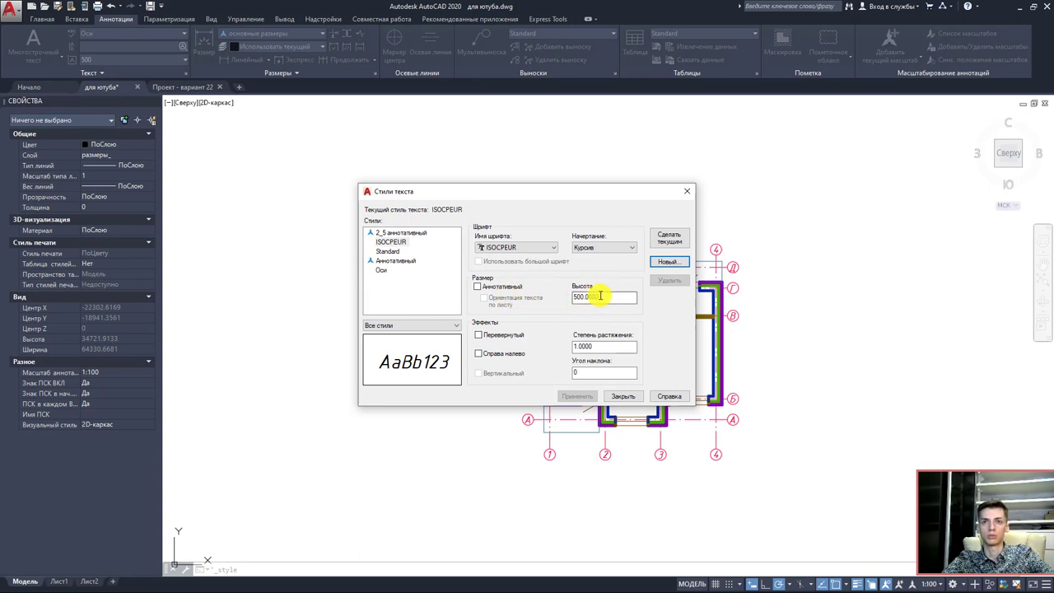
- Make the ISOCPEUR style annotative with the ISOCPEUR italic font, then apply and close
{"action": "double_click", "coordinate": [602, 297]}
{"action": "type", "text": "0"}
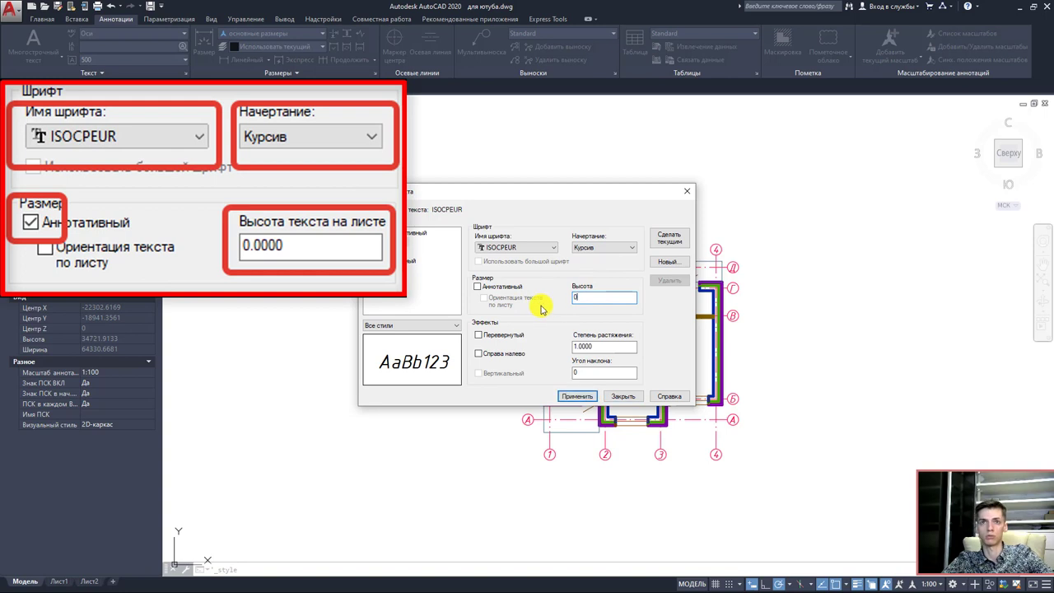
{"action": "left_click", "coordinate": [477, 287]}
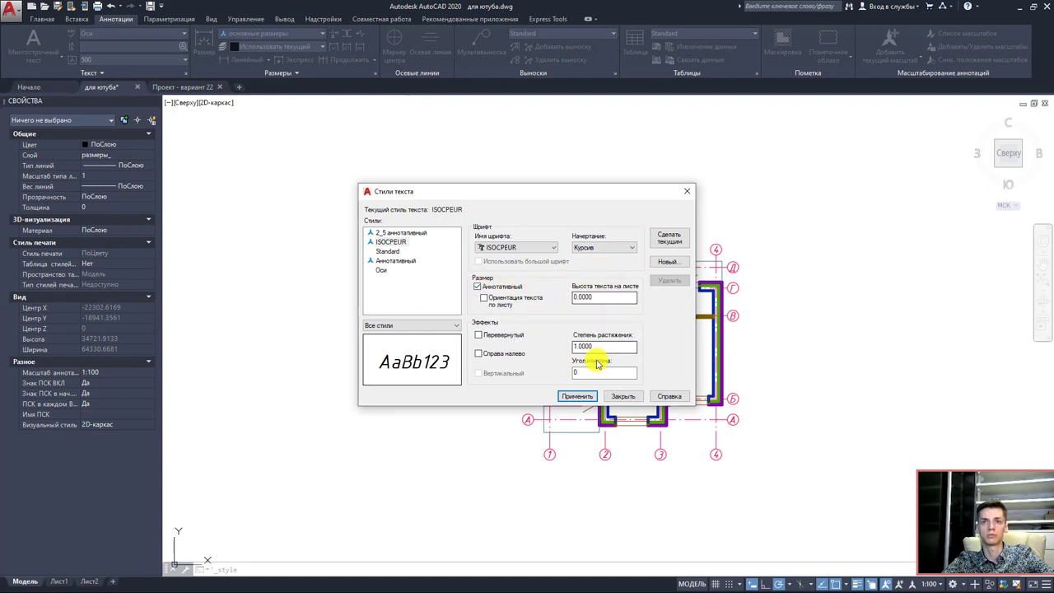
{"action": "left_click", "coordinate": [546, 246]}
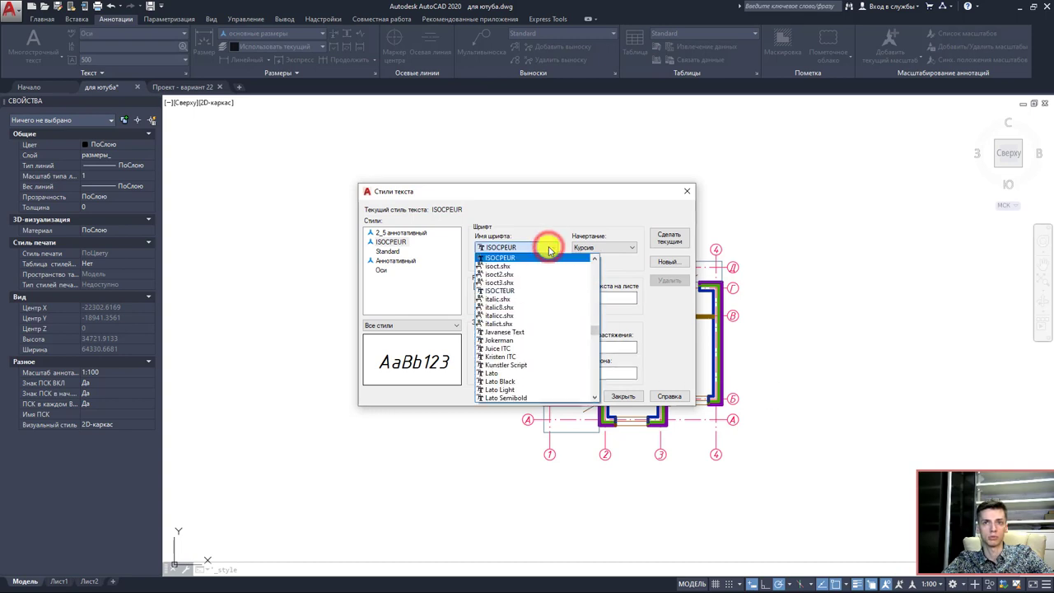
{"action": "scroll", "coordinate": [513, 267], "scroll_direction": "up", "scroll_amount": 1}
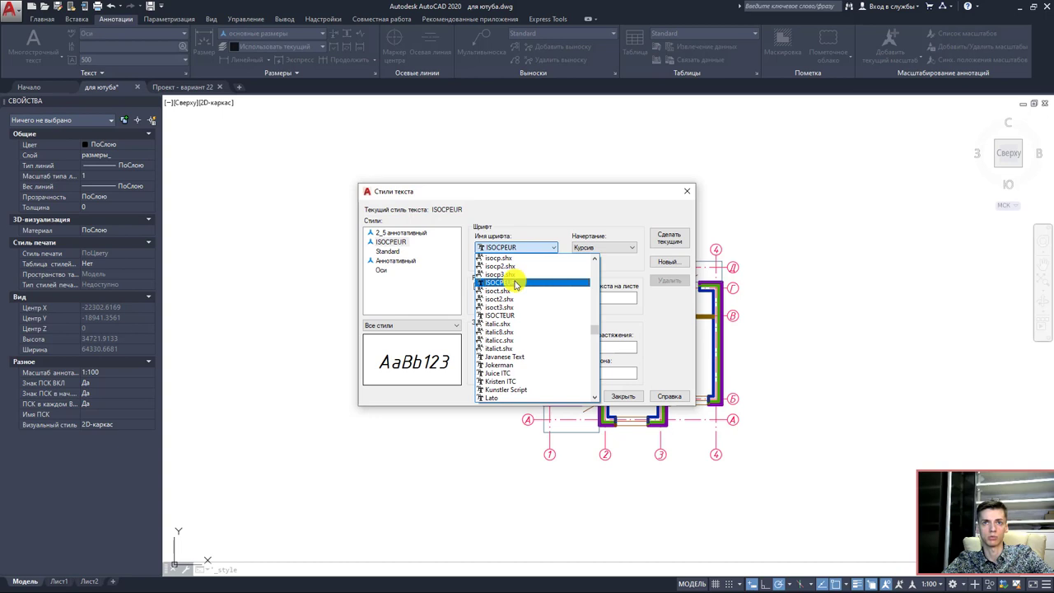
{"action": "left_click", "coordinate": [516, 282]}
{"action": "left_click", "coordinate": [614, 247]}
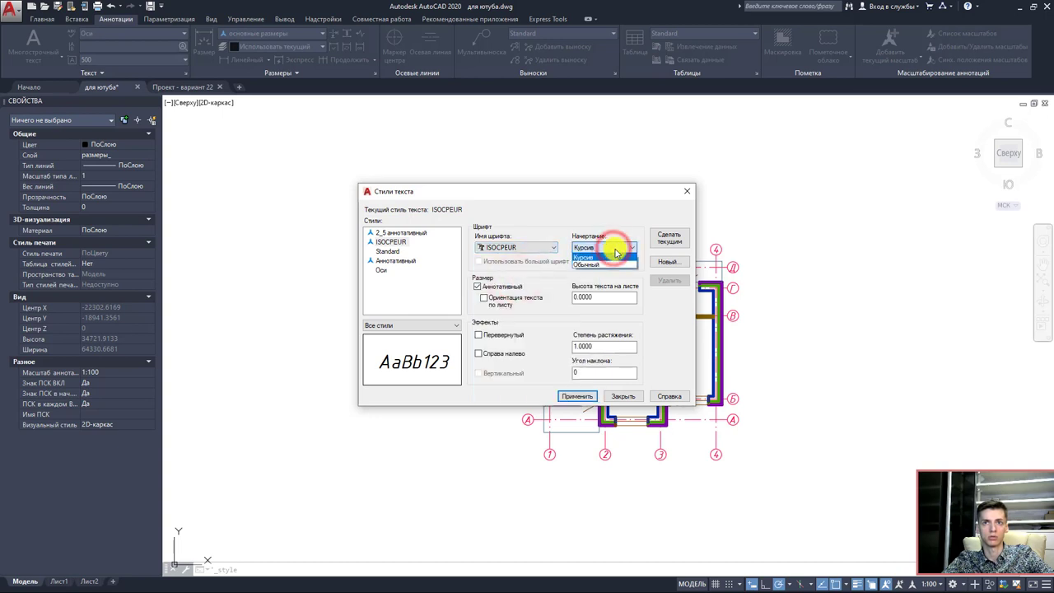
{"action": "left_click", "coordinate": [615, 252]}
{"action": "left_click", "coordinate": [577, 396]}
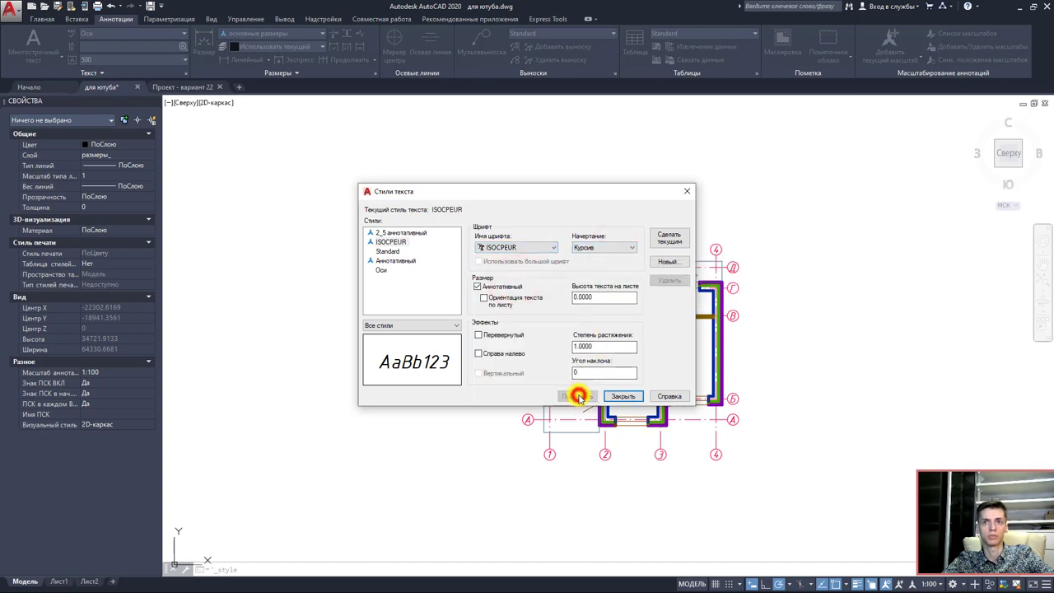
{"action": "left_click", "coordinate": [621, 396]}
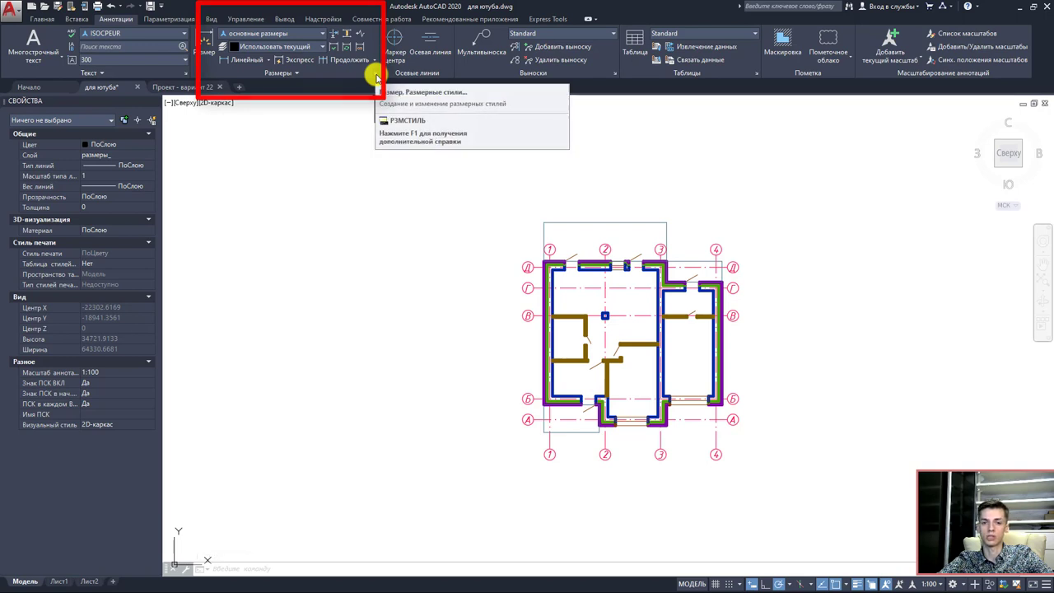
- Create dimension style 'основные размеры_' based on Аннотативный and continue to its settings
{"action": "left_click", "coordinate": [376, 73]}
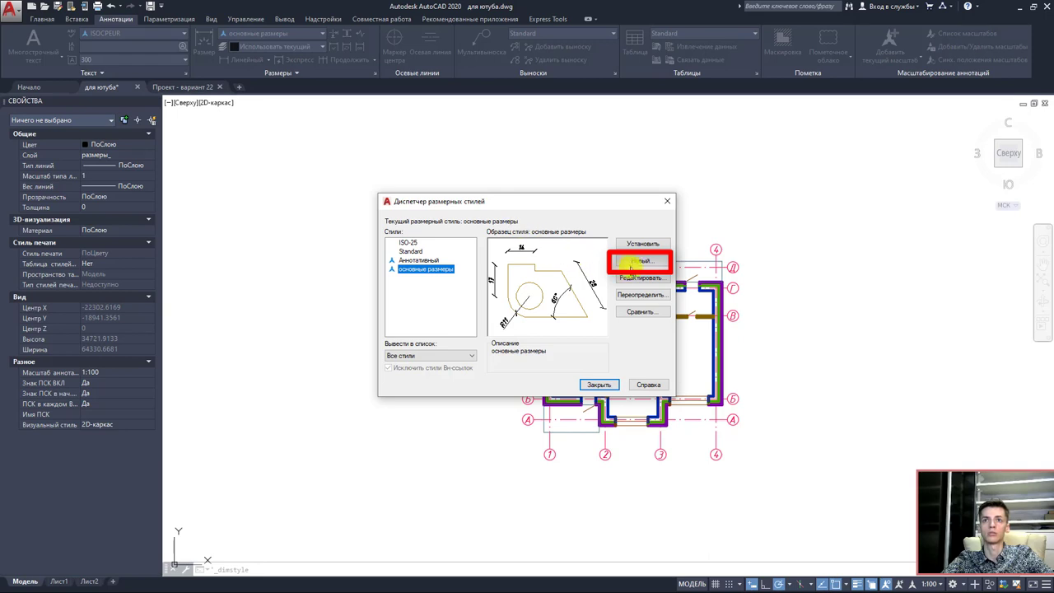
{"action": "left_click", "coordinate": [641, 261]}
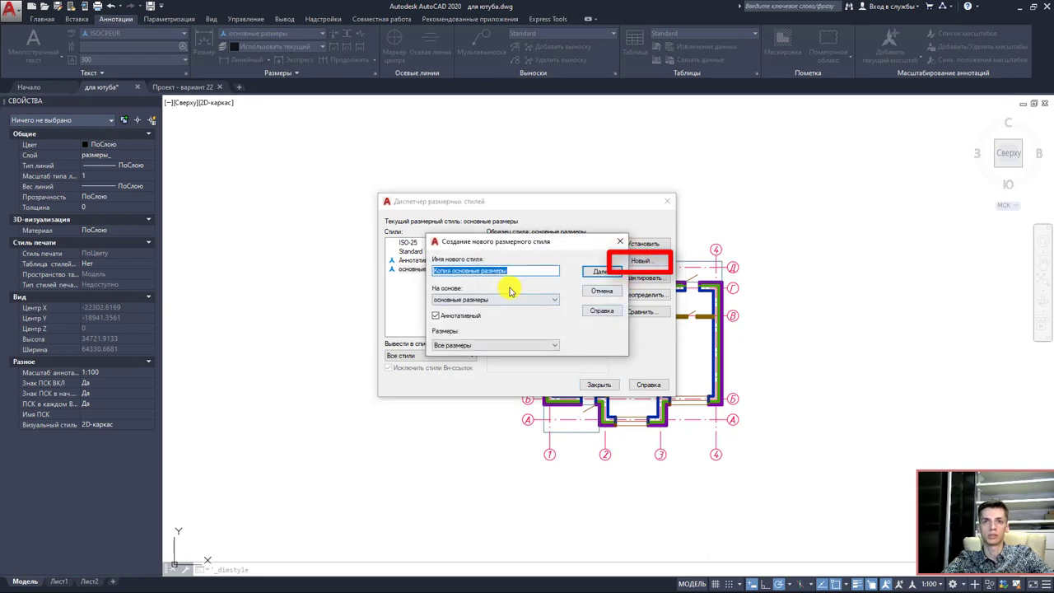
{"action": "double_click", "coordinate": [443, 270]}
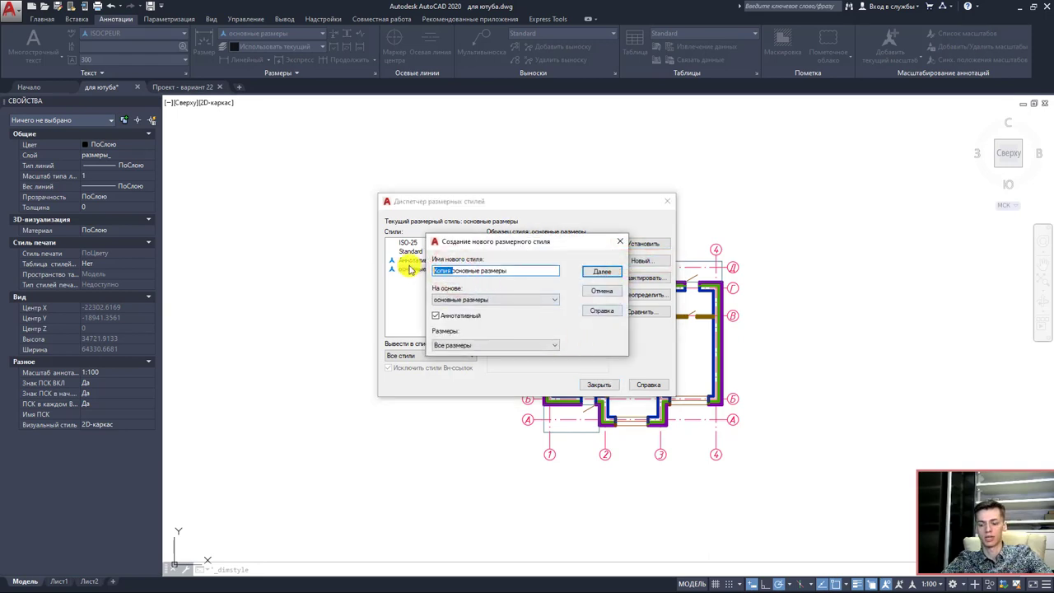
{"action": "key", "text": "BackSpace"}
{"action": "left_click", "coordinate": [499, 268]}
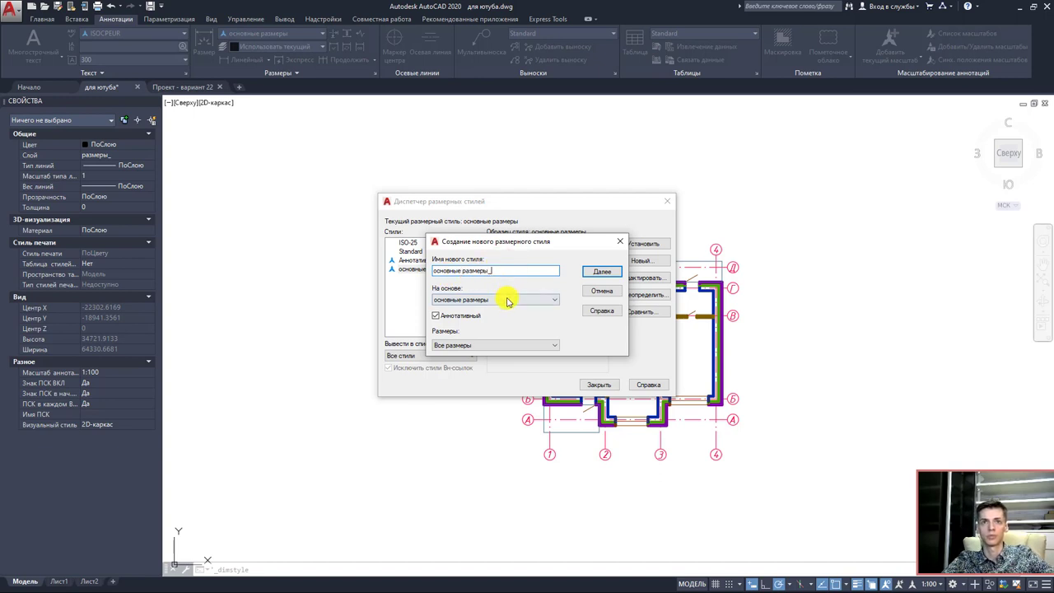
{"action": "left_click", "coordinate": [507, 301]}
{"action": "left_click", "coordinate": [471, 322]}
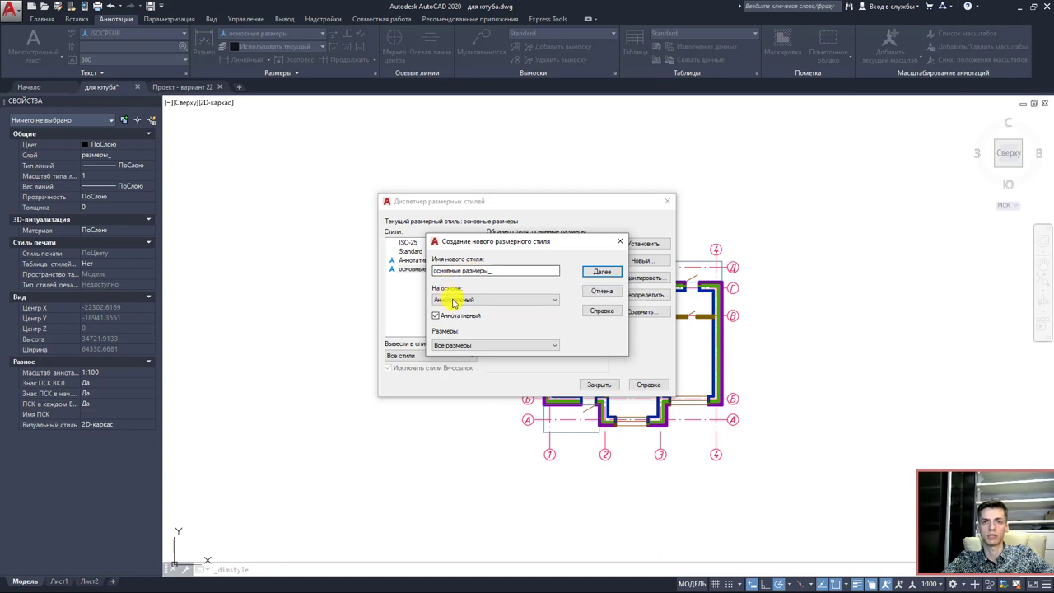
{"action": "left_click", "coordinate": [605, 273]}
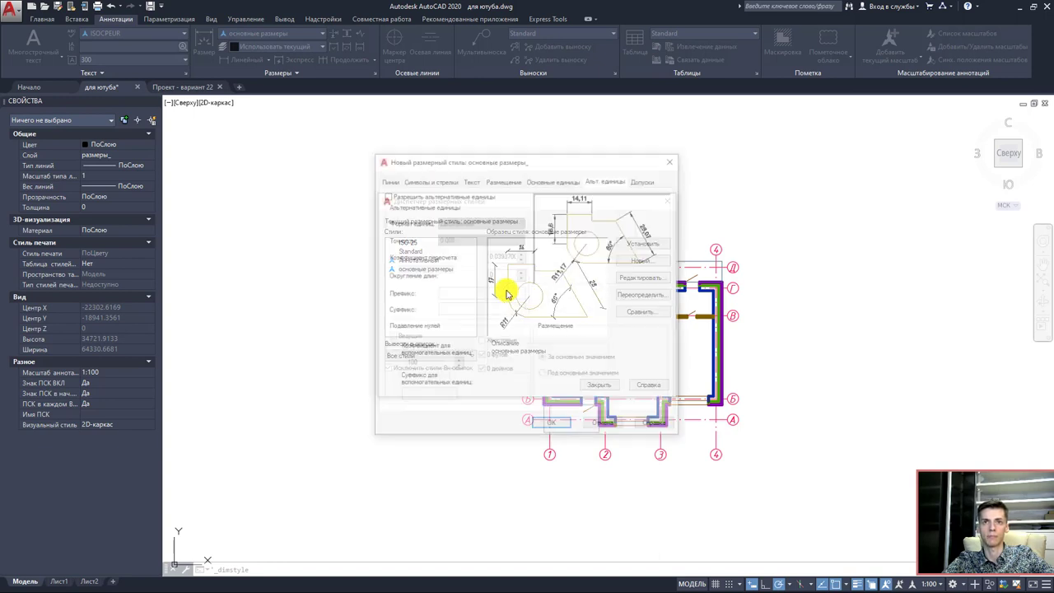
- Suppress the first and second extension lines (1ю ВП and 2ю ВП)
{"action": "left_click", "coordinate": [388, 181]}
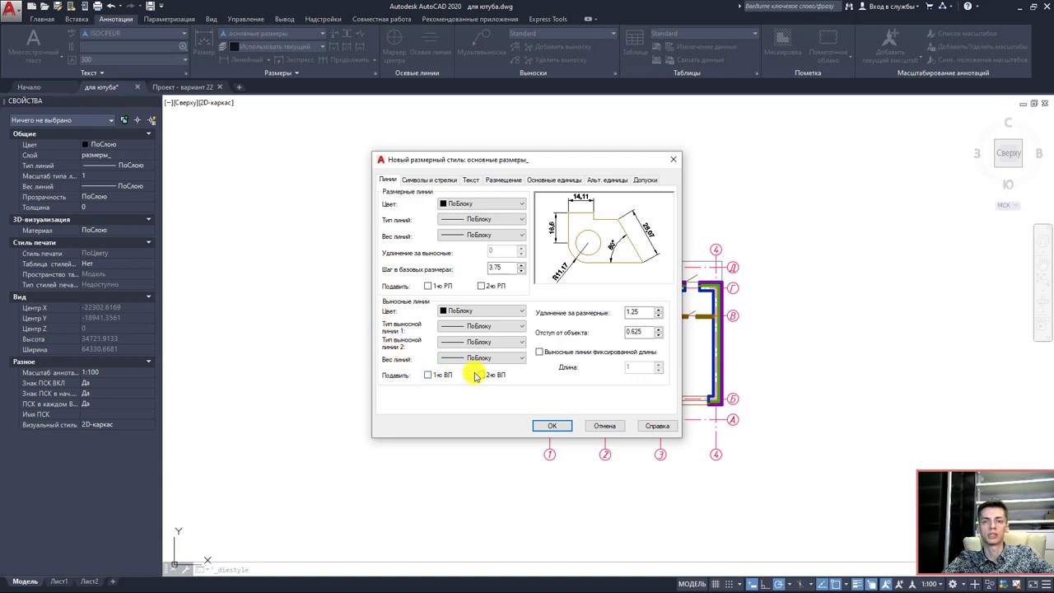
{"action": "left_click", "coordinate": [428, 376]}
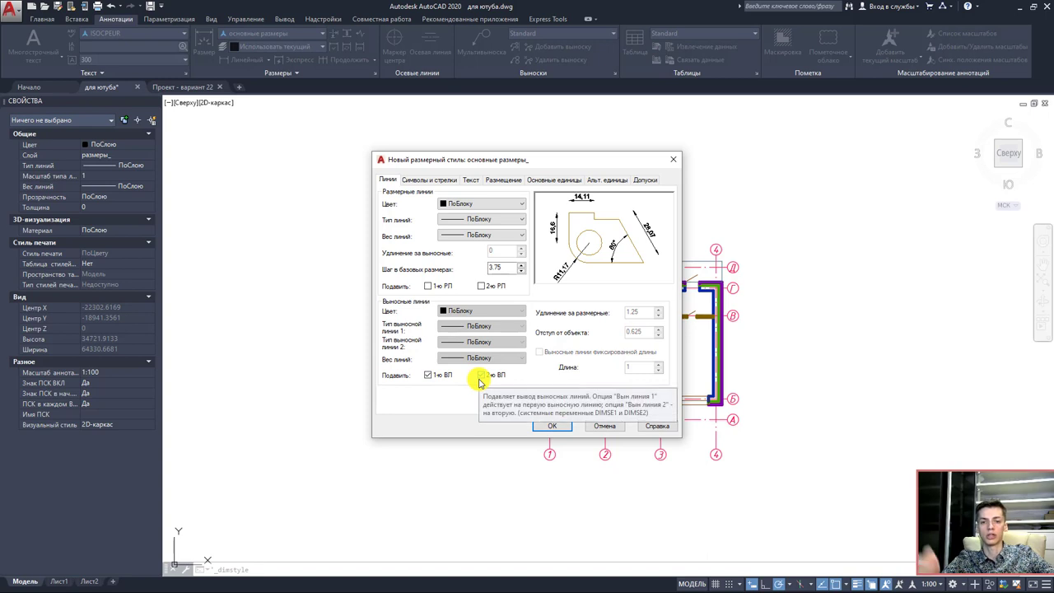
{"action": "mouse_move", "coordinate": [482, 375]}
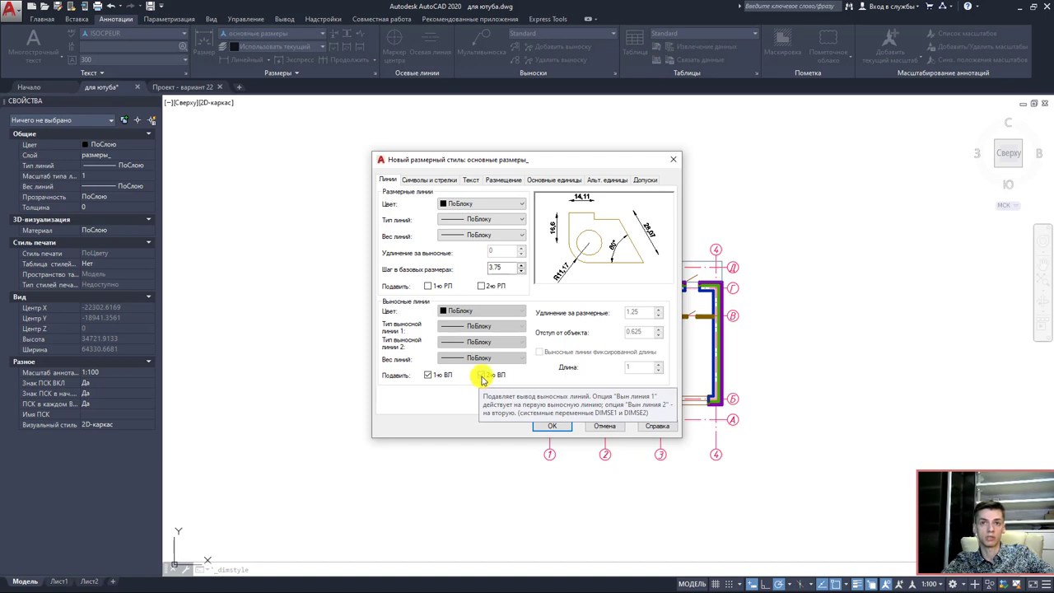
{"action": "left_click", "coordinate": [483, 376]}
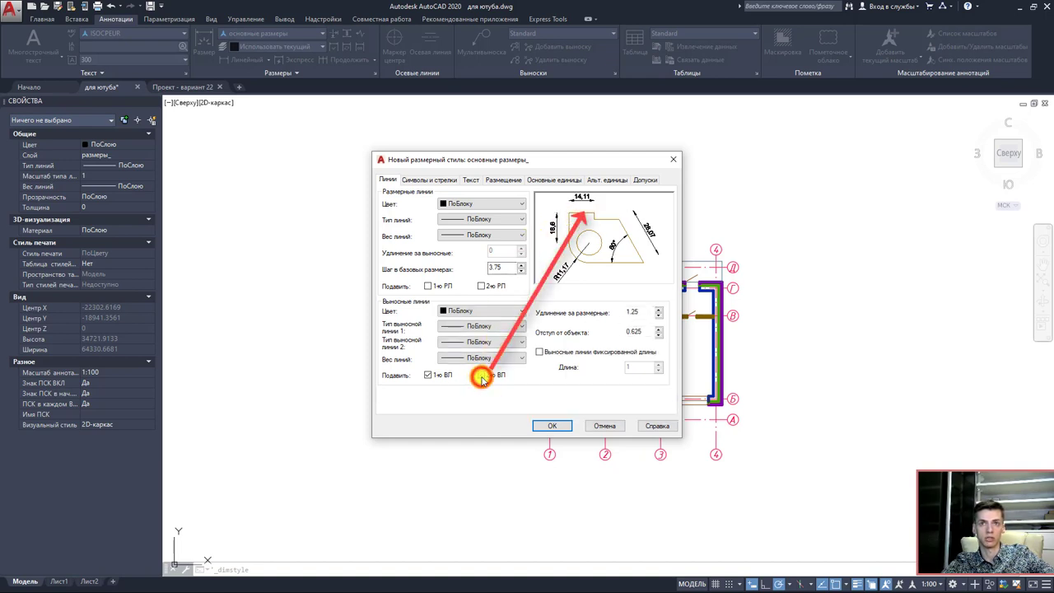
{"action": "left_click", "coordinate": [483, 378]}
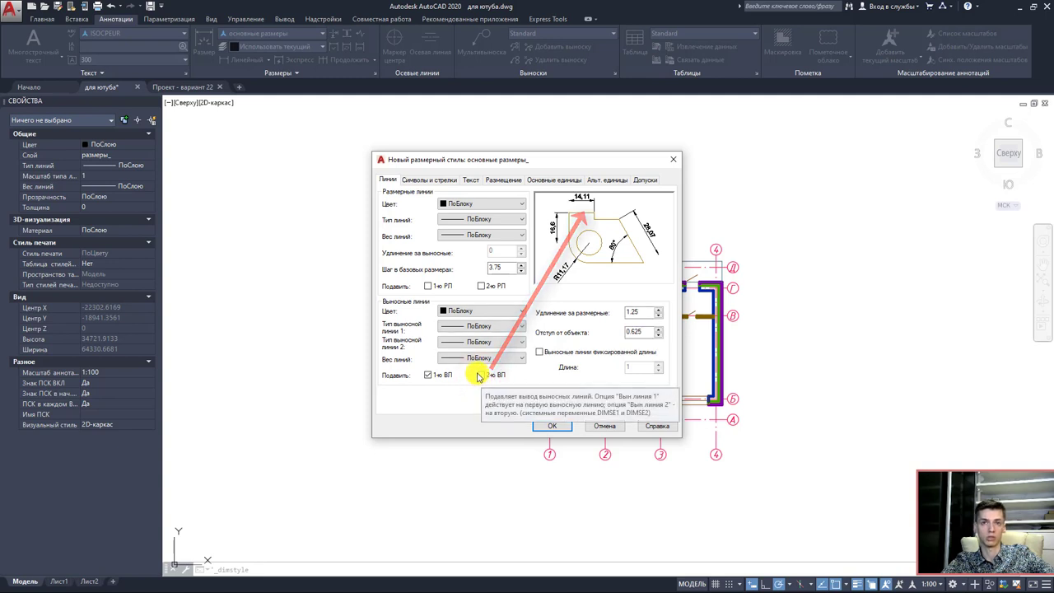
{"action": "left_click", "coordinate": [484, 375]}
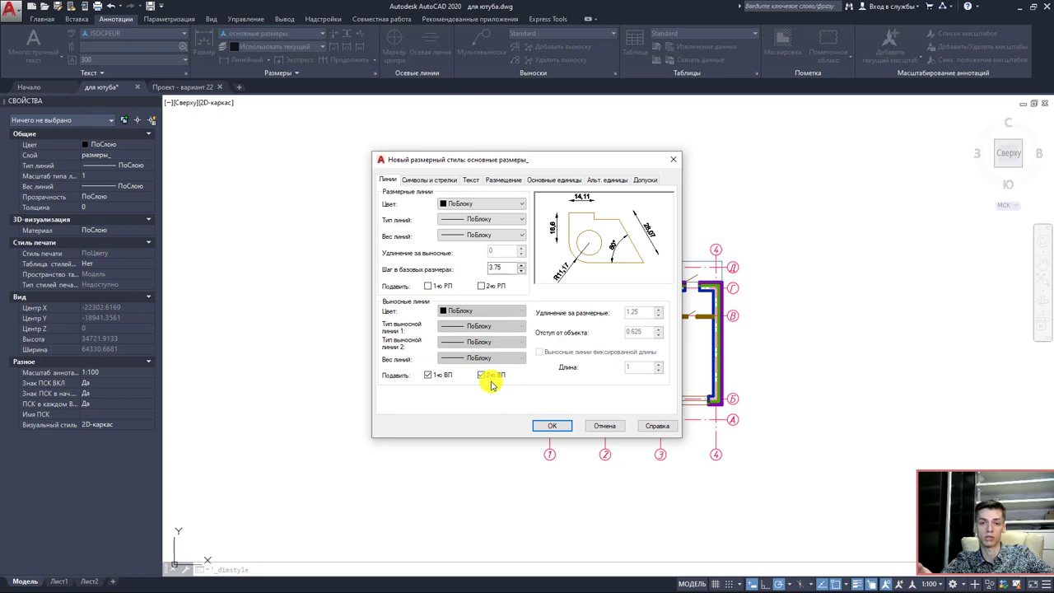
- Set both arrowheads to Двойная засечка ticks
{"action": "left_click", "coordinate": [431, 188]}
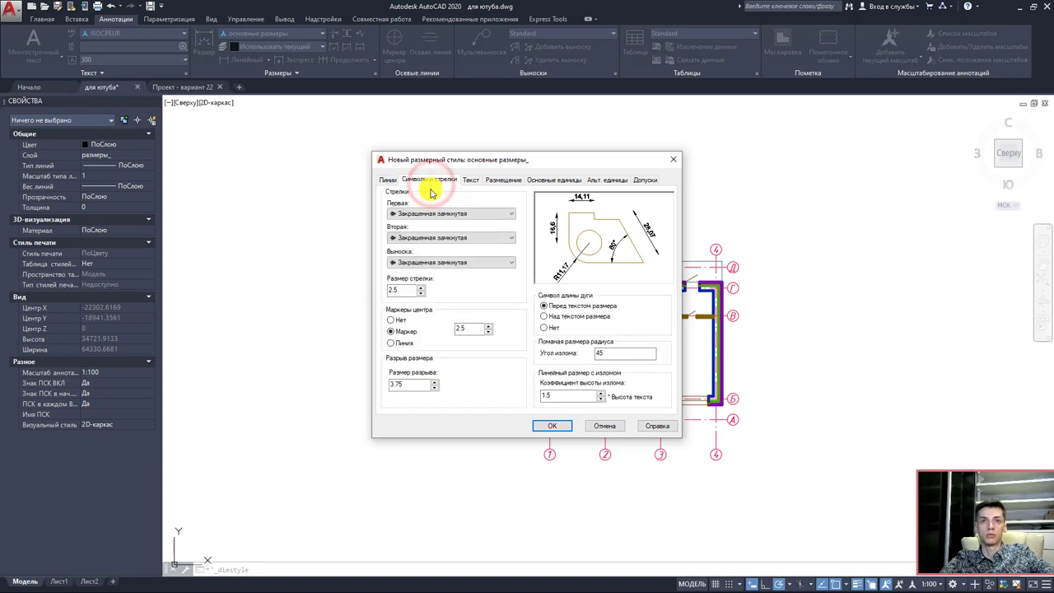
{"action": "left_click", "coordinate": [425, 212]}
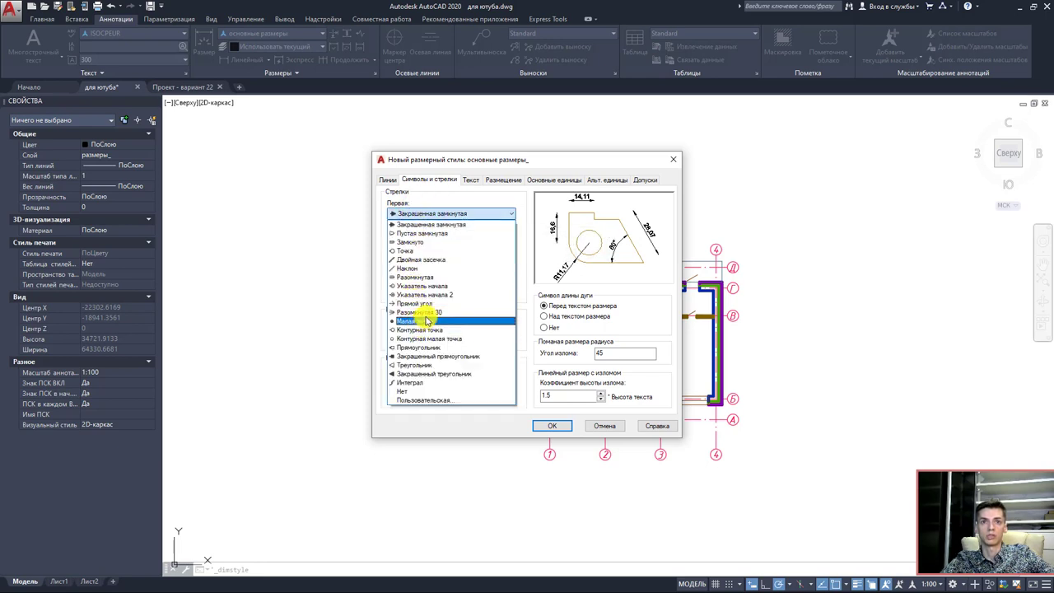
{"action": "left_click", "coordinate": [417, 261]}
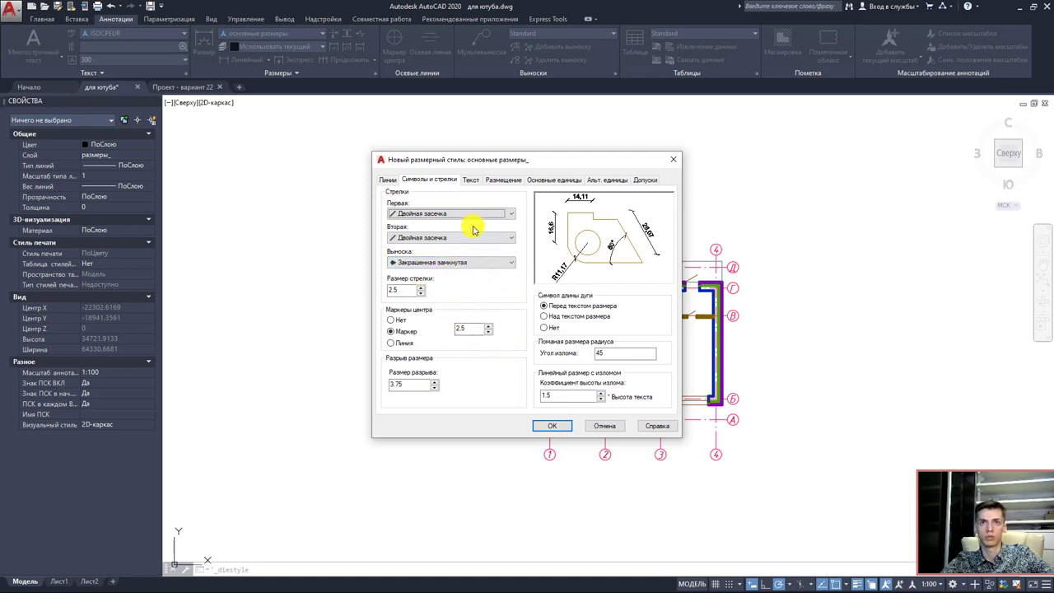
- Use ISOCPEUR for dimension text and draw a leader when the text moves
{"action": "left_click", "coordinate": [473, 181]}
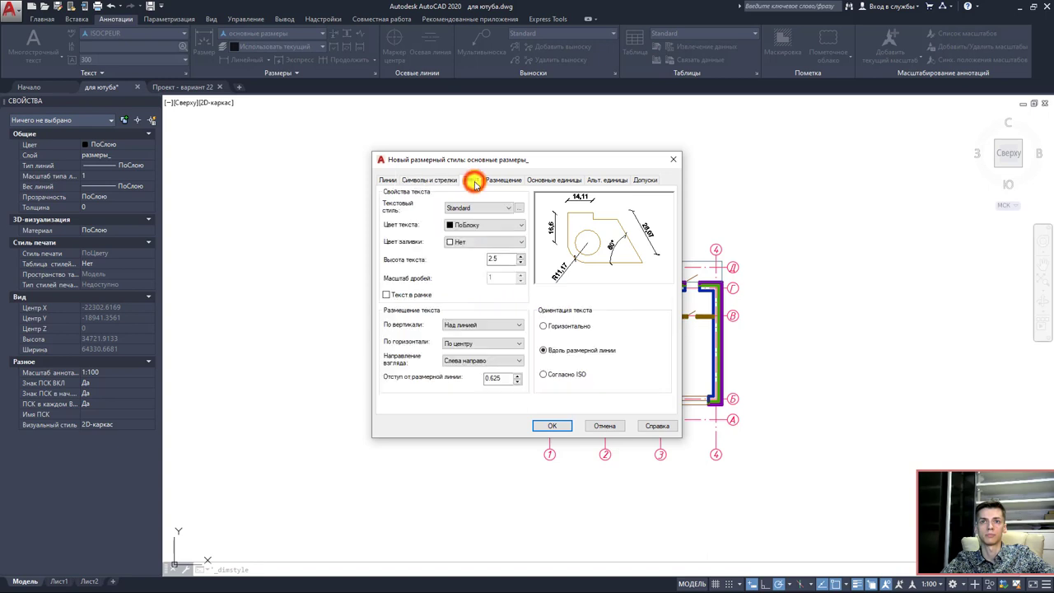
{"action": "left_click", "coordinate": [466, 211]}
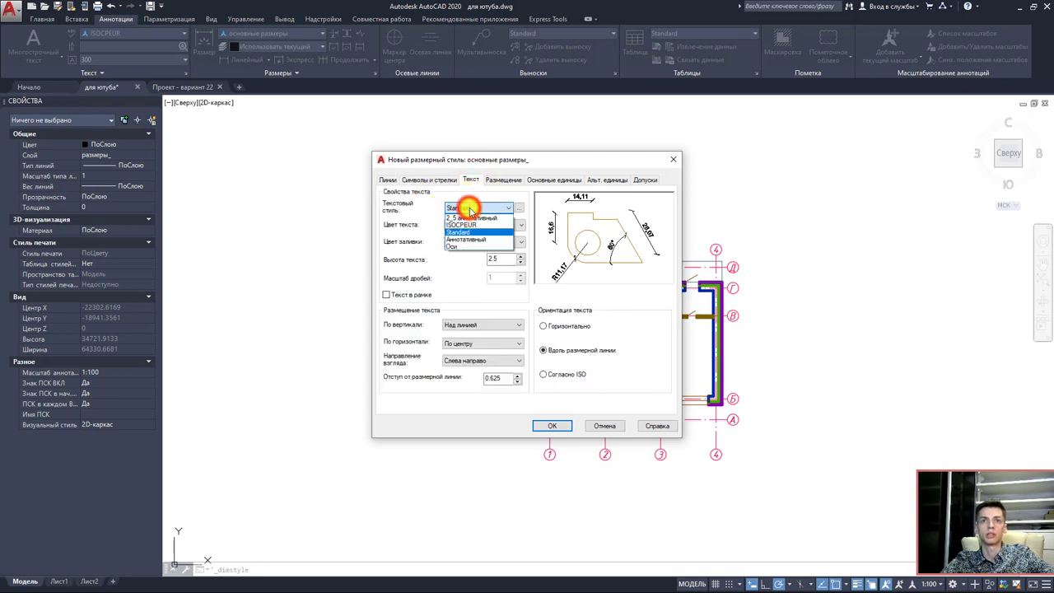
{"action": "left_click", "coordinate": [475, 225]}
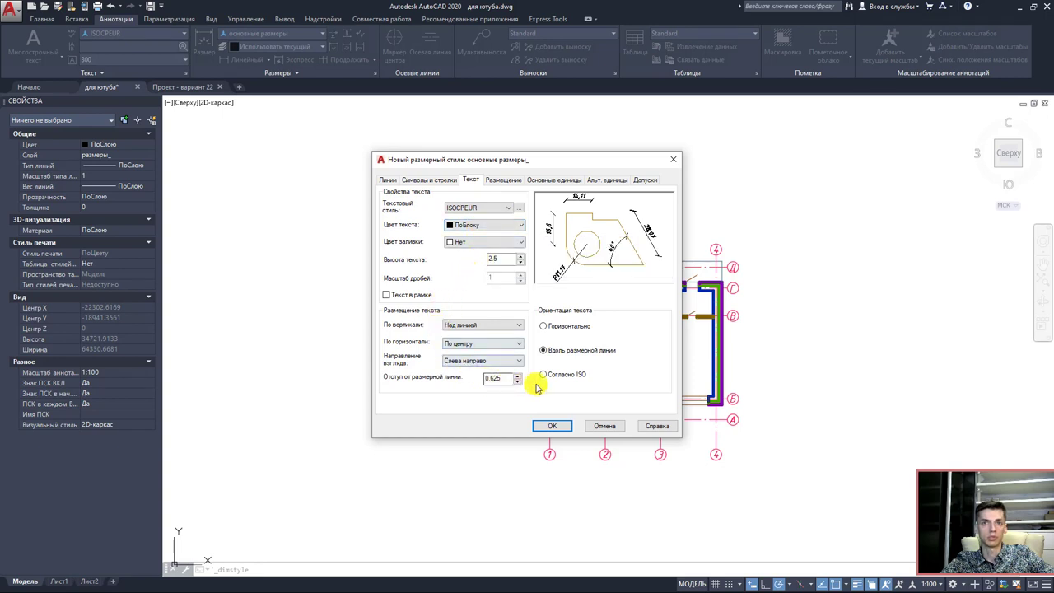
{"action": "left_click", "coordinate": [503, 180]}
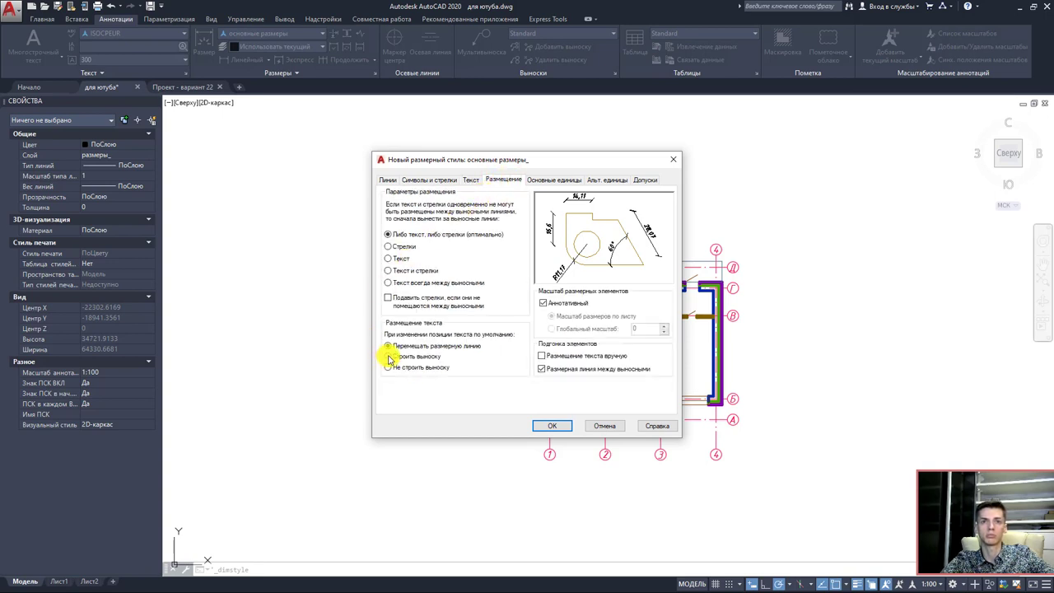
{"action": "mouse_move", "coordinate": [403, 357]}
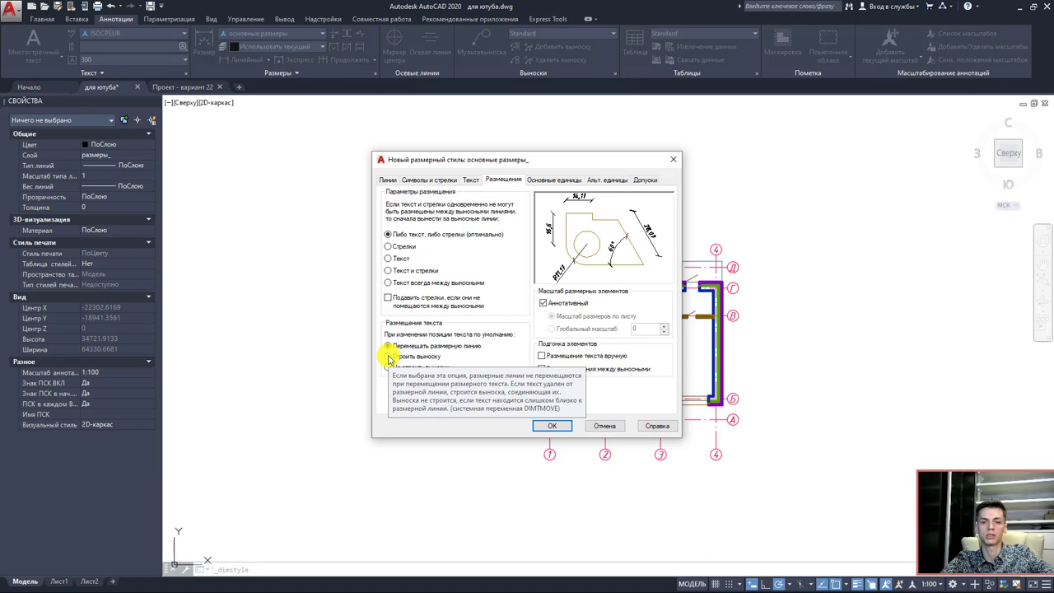
{"action": "left_click", "coordinate": [389, 356]}
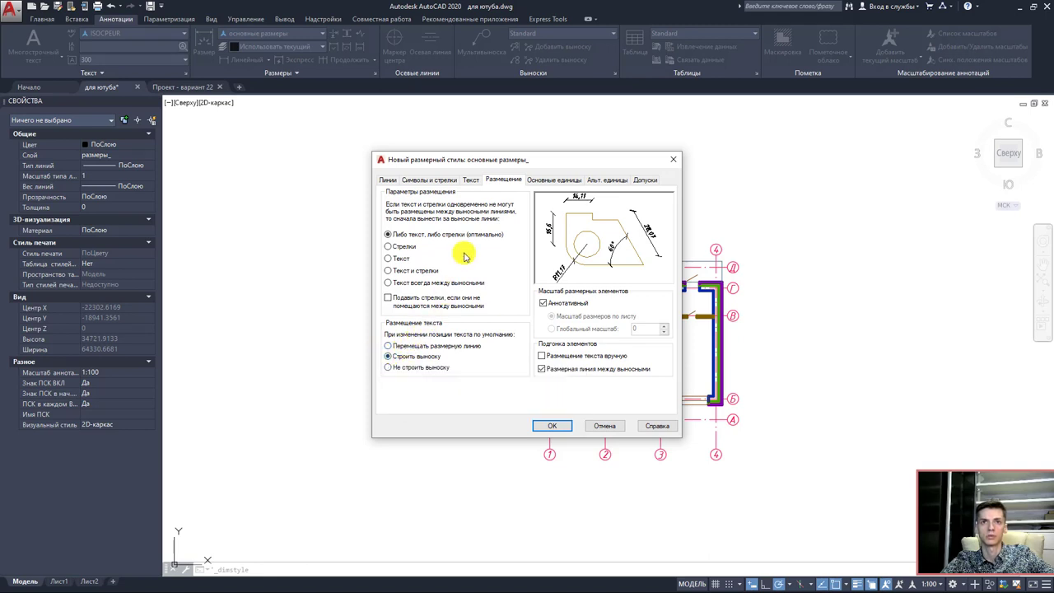
{"action": "left_click", "coordinate": [471, 180]}
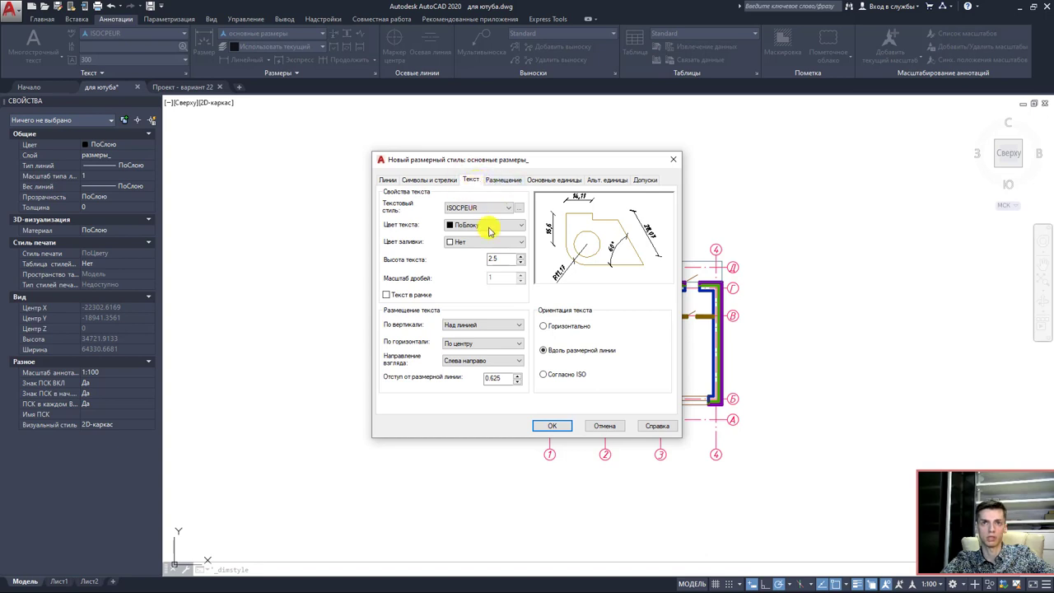
{"action": "left_click", "coordinate": [498, 260]}
{"action": "double_click", "coordinate": [501, 260]}
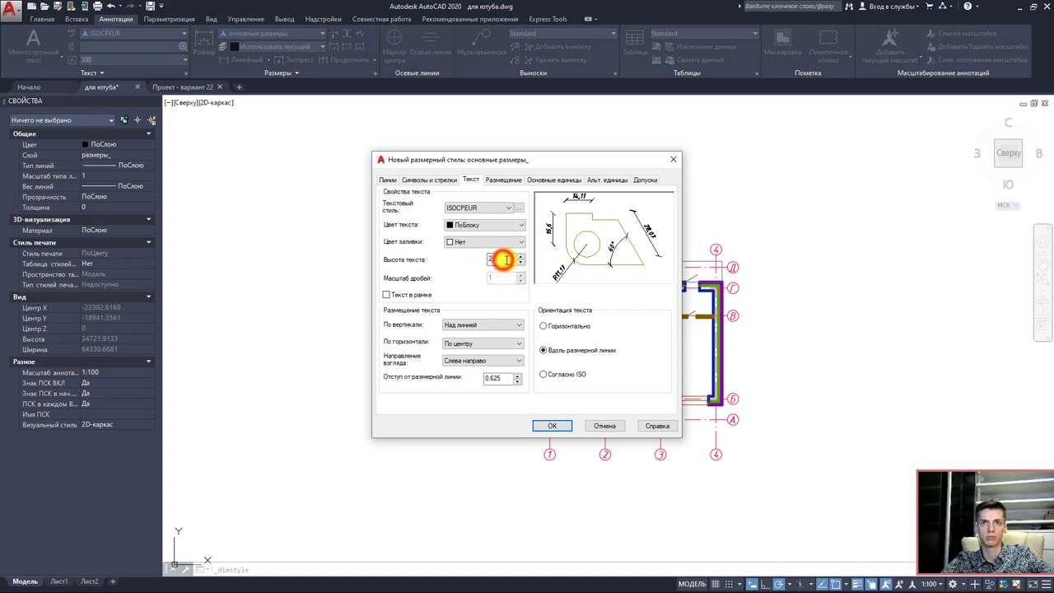
{"action": "double_click", "coordinate": [501, 260]}
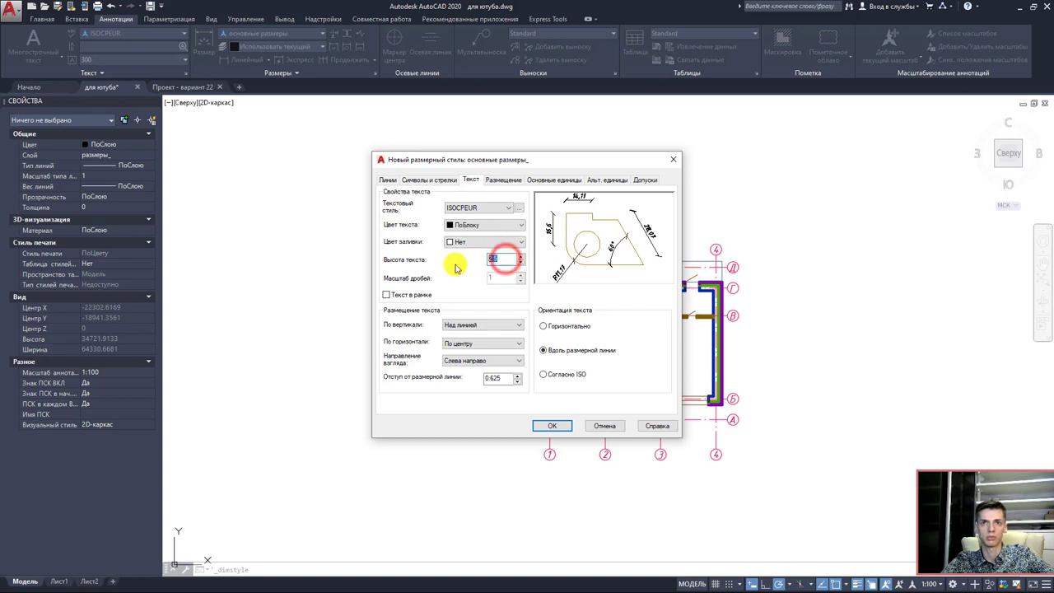
- Round primary unit precision to whole numbers and accept the new dimension style
{"action": "left_click", "coordinate": [509, 181]}
{"action": "left_click", "coordinate": [532, 182]}
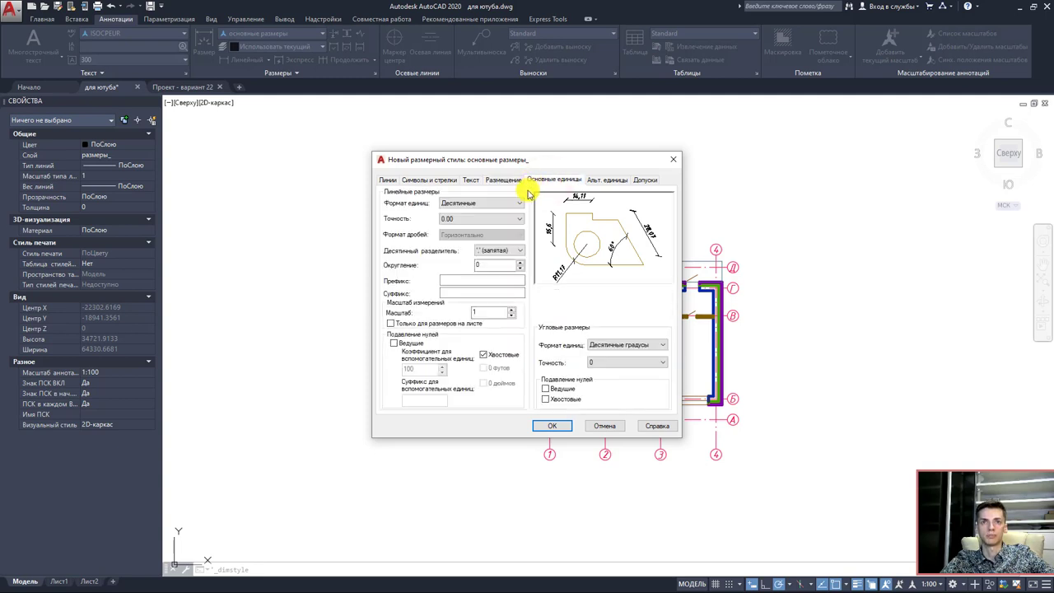
{"action": "left_click", "coordinate": [459, 219]}
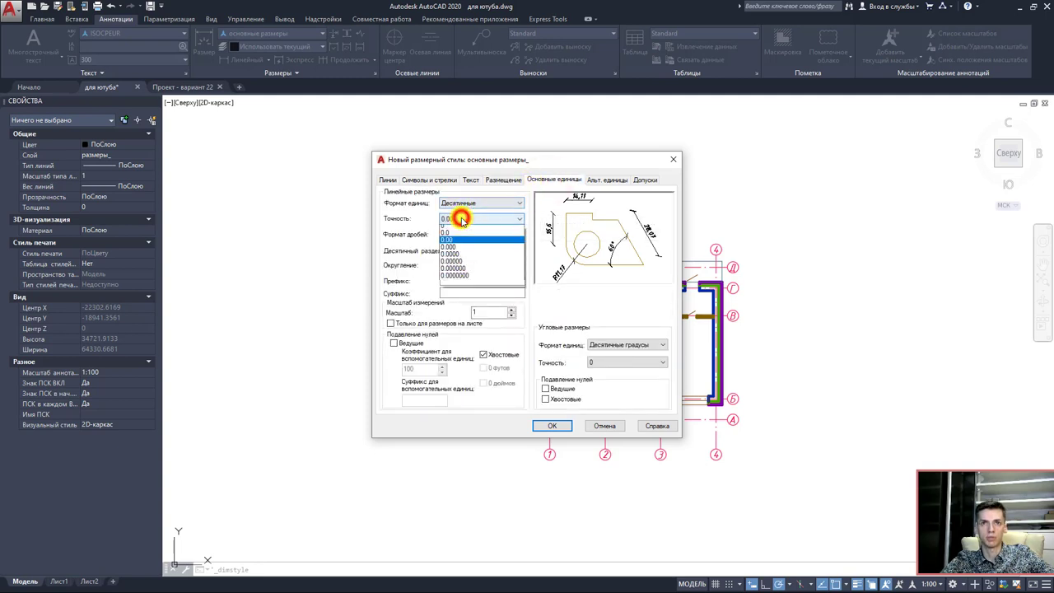
{"action": "left_click", "coordinate": [461, 229]}
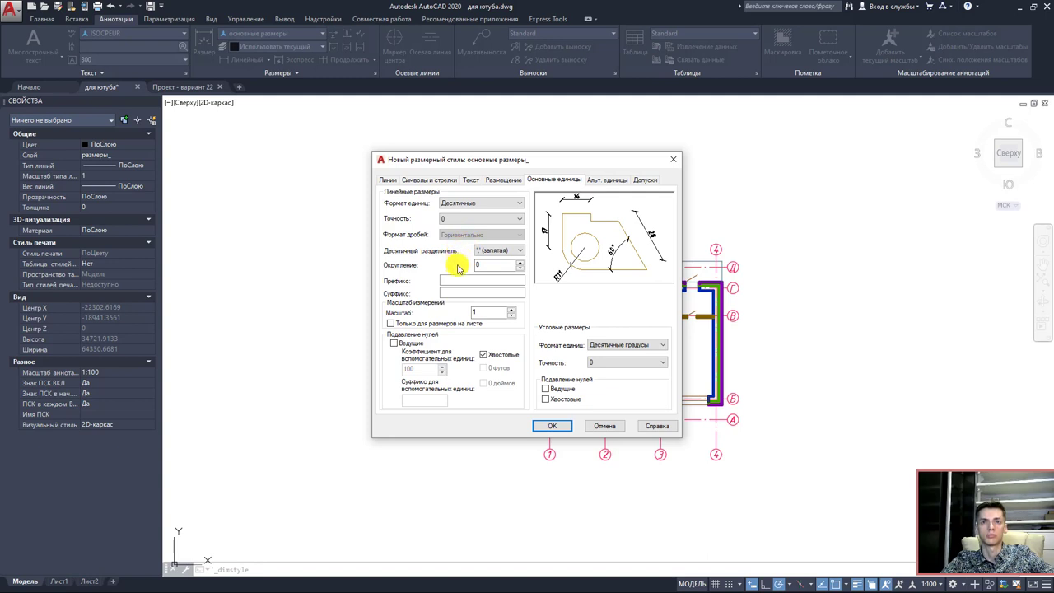
{"action": "left_click", "coordinate": [606, 180]}
{"action": "left_click", "coordinate": [645, 183]}
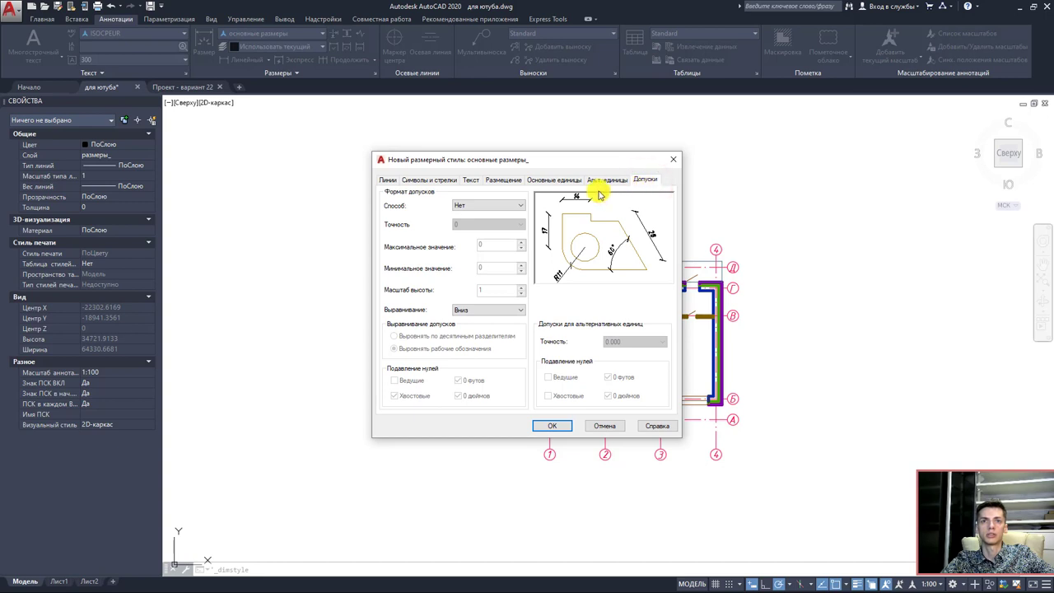
{"action": "left_click", "coordinate": [537, 428]}
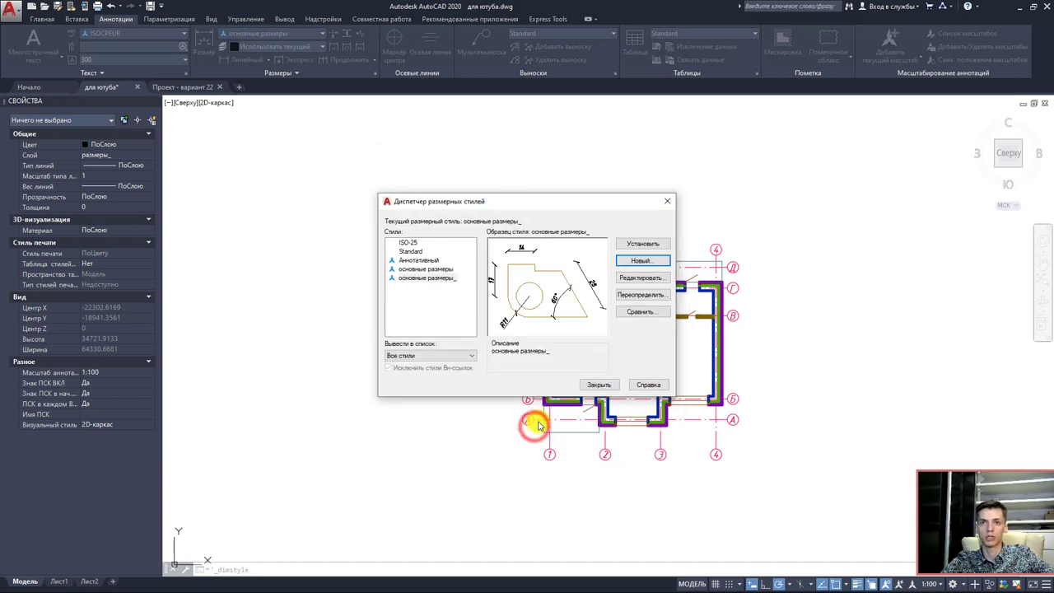
- Make основные размеры_ the current dimension style, close the style manager, and zoom into the room at axis В
{"action": "left_click", "coordinate": [642, 245]}
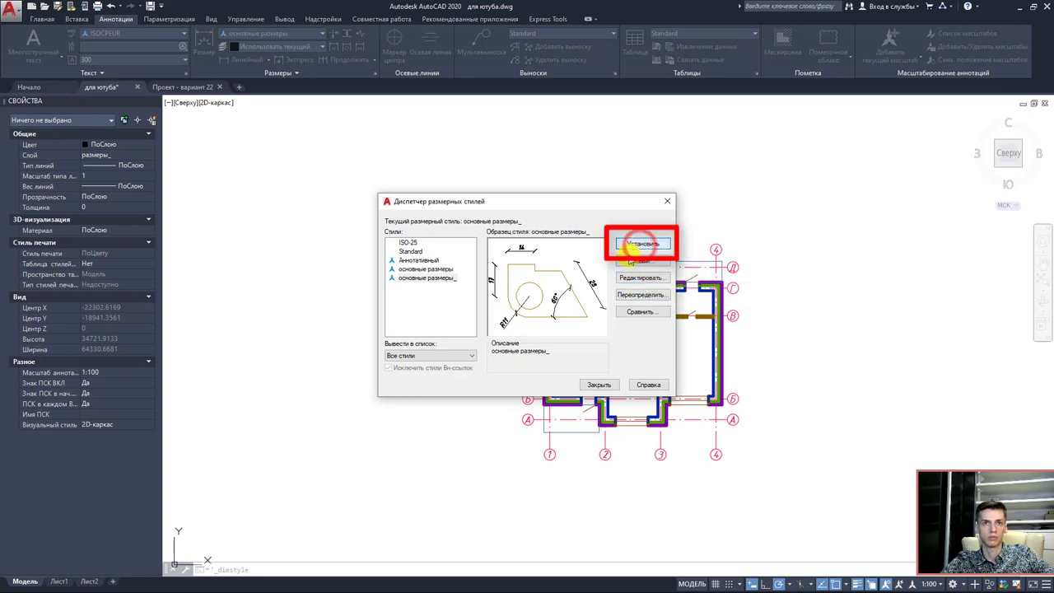
{"action": "left_click", "coordinate": [599, 385]}
{"action": "scroll", "coordinate": [583, 346], "scroll_direction": "up", "scroll_amount": 5}
{"action": "scroll", "coordinate": [583, 346], "scroll_direction": "up", "scroll_amount": 3}
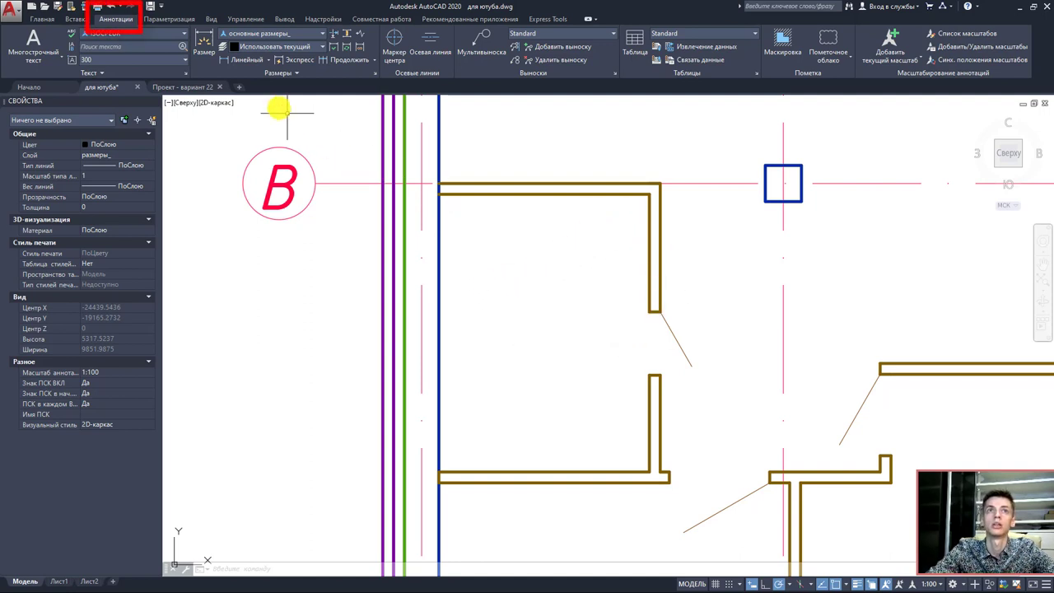
- Dimension the room near axis В with a vertical 3070 and a horizontal 2329 linear dimension
{"action": "left_click", "coordinate": [253, 63]}
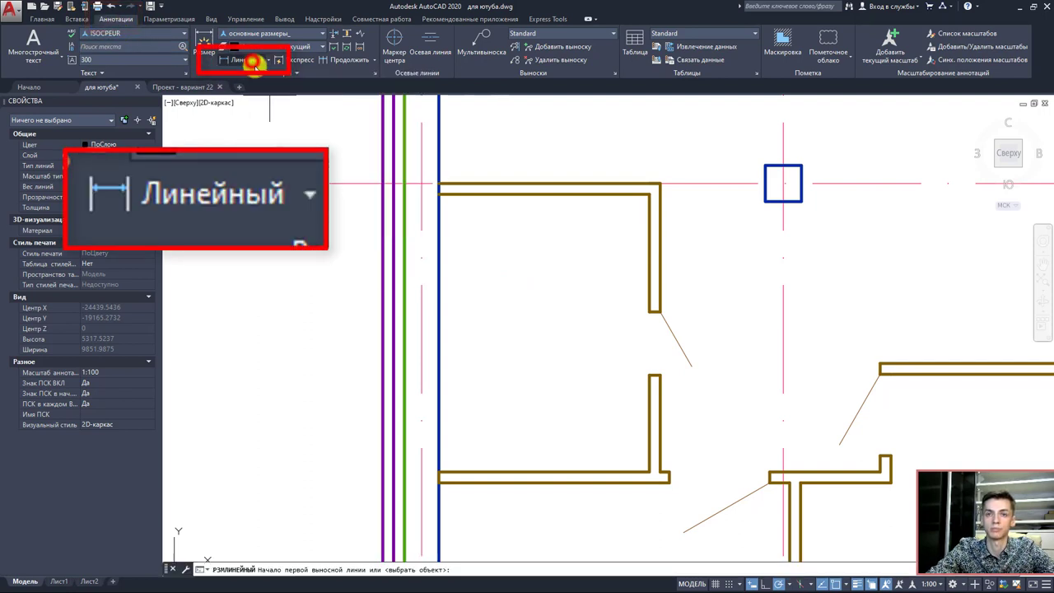
{"action": "left_click", "coordinate": [521, 467]}
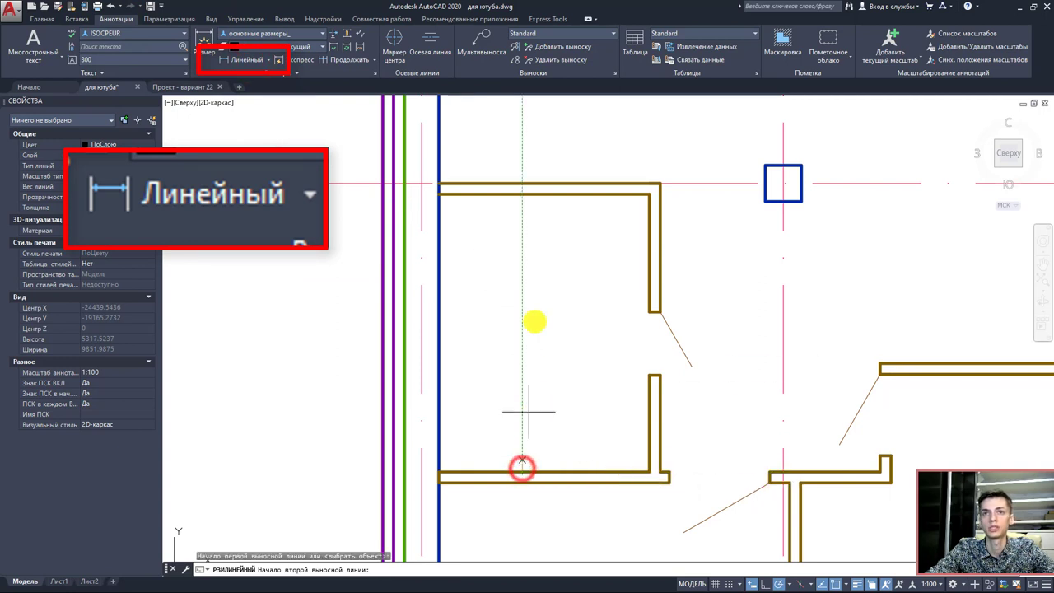
{"action": "left_click", "coordinate": [523, 194]}
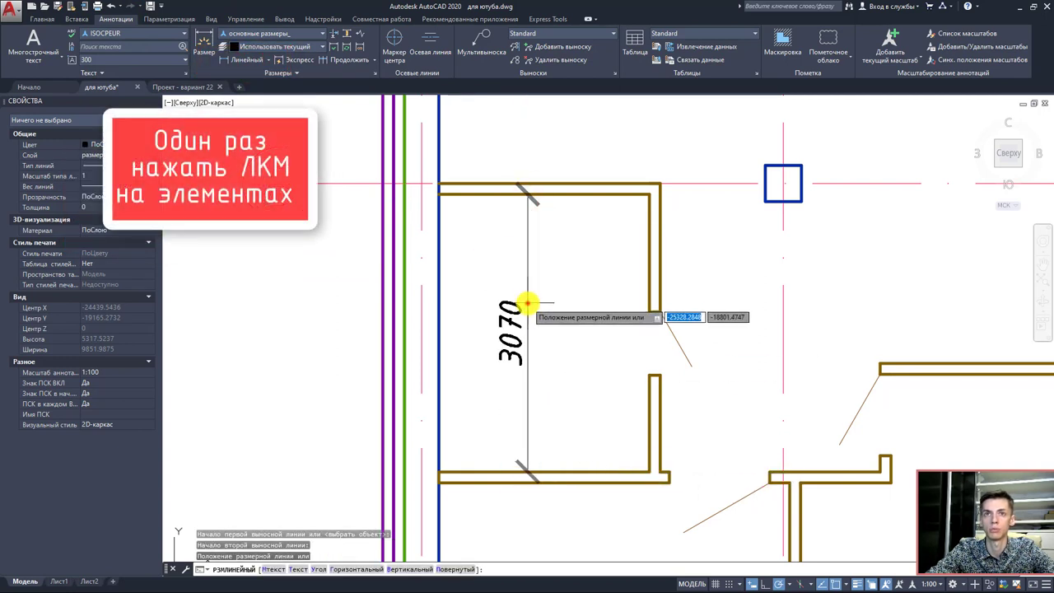
{"action": "left_click", "coordinate": [529, 303]}
{"action": "key", "text": "Return"}
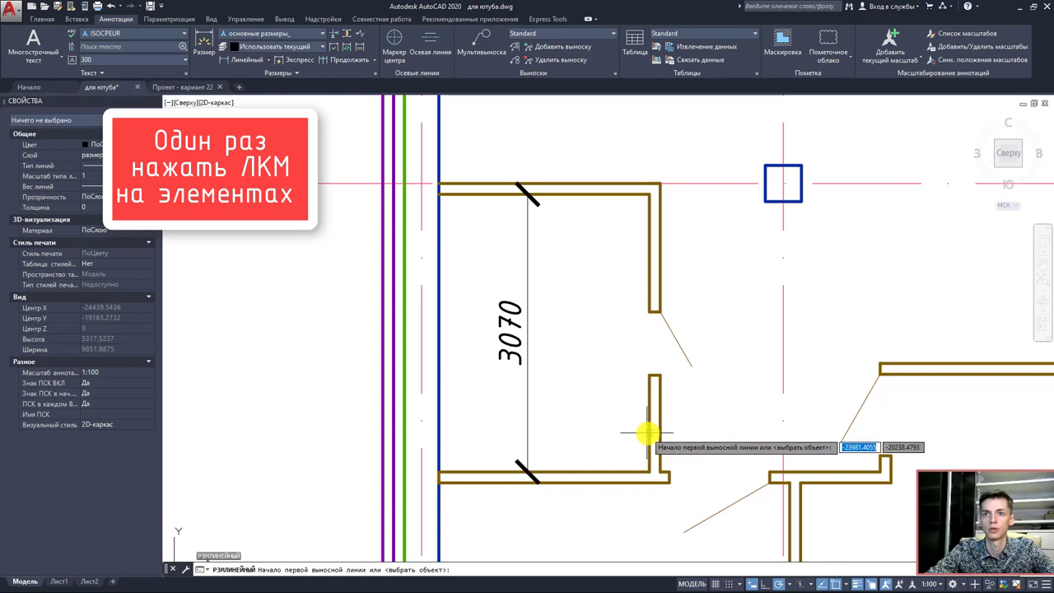
{"action": "left_click", "coordinate": [651, 432]}
{"action": "left_click", "coordinate": [440, 433]}
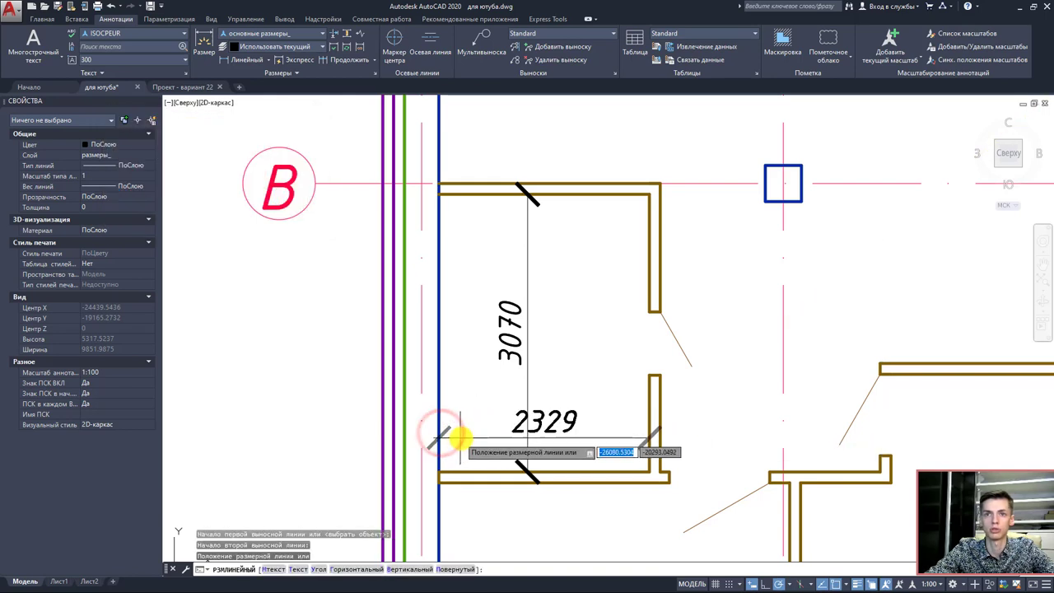
{"action": "left_click", "coordinate": [466, 441]}
{"action": "scroll", "coordinate": [605, 432], "scroll_direction": "up", "scroll_amount": 2}
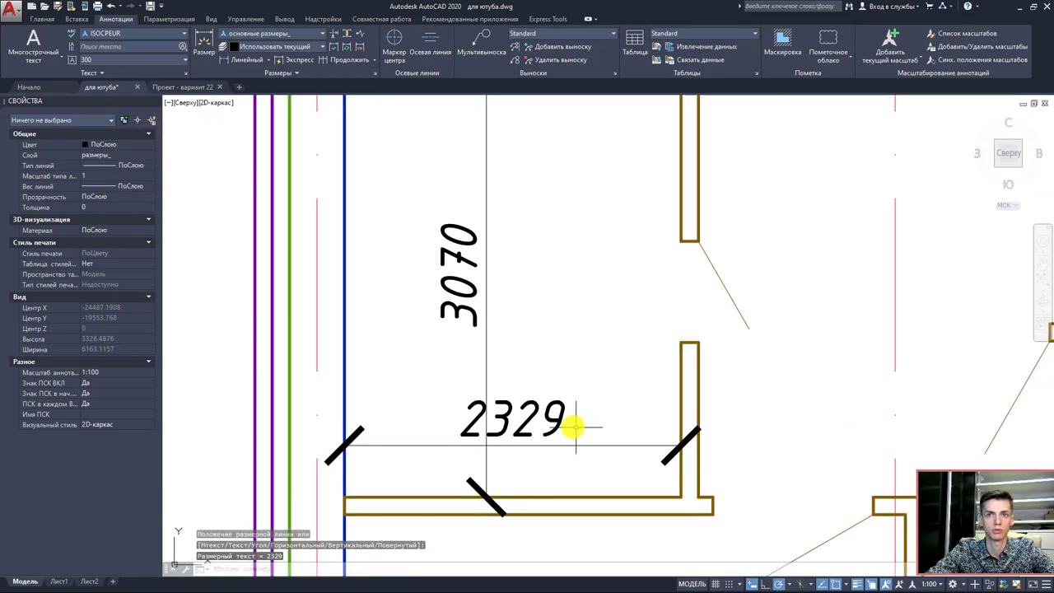
{"action": "scroll", "coordinate": [639, 427], "scroll_direction": "down", "scroll_amount": 2}
{"action": "key", "text": "Escape"}
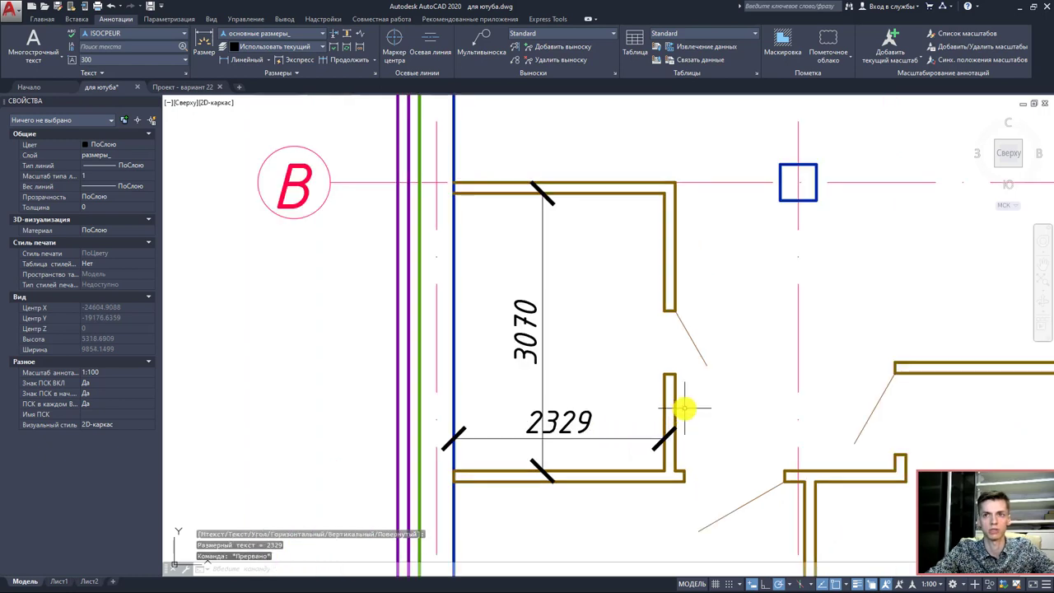
- Window-select the partition wall lines beside the door
{"action": "left_click", "coordinate": [687, 404]}
{"action": "left_click", "coordinate": [642, 365]}
{"action": "left_click", "coordinate": [685, 316]}
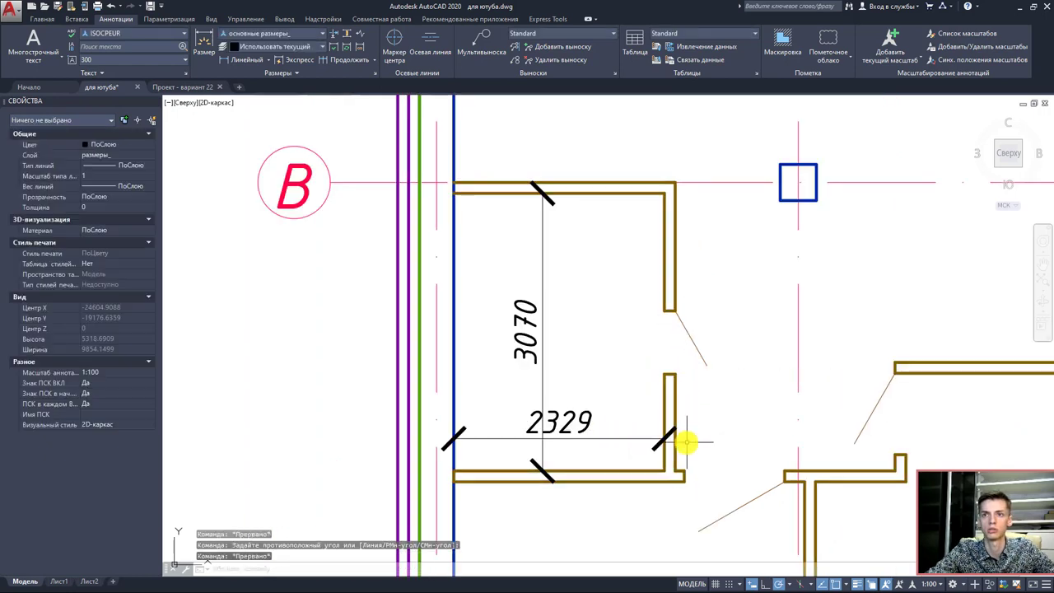
{"action": "left_click", "coordinate": [648, 372]}
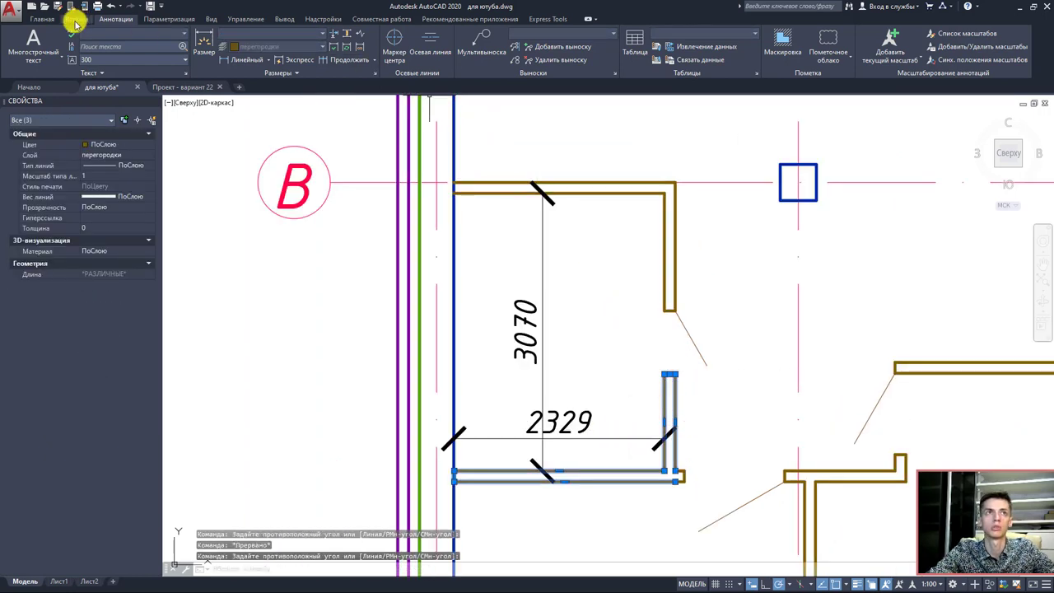
- Explode the selected partition walls into lines and select the lower and upper wall segments
{"action": "left_click", "coordinate": [42, 18]}
{"action": "left_click", "coordinate": [352, 46]}
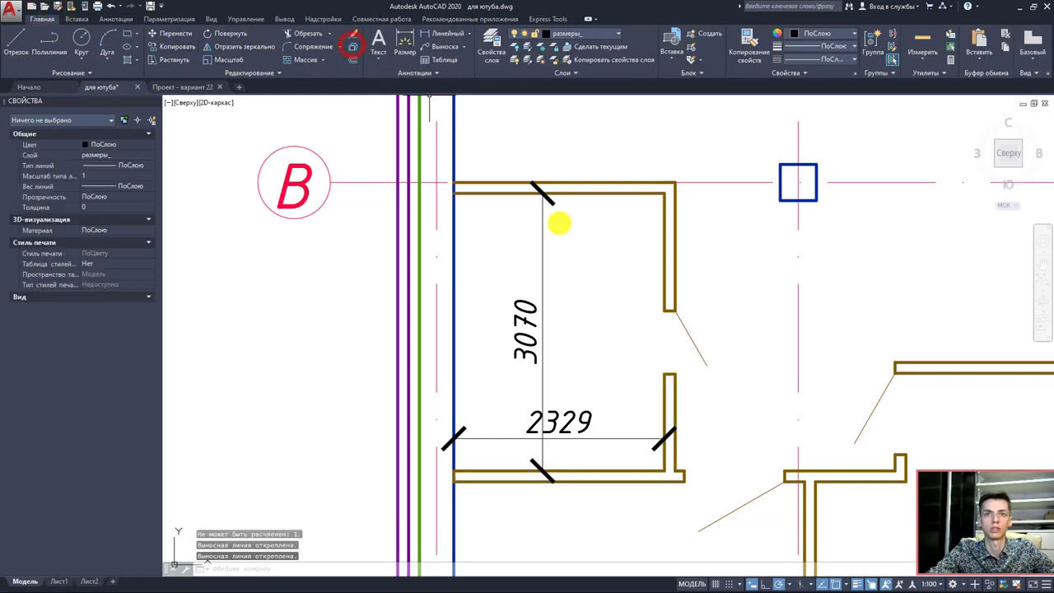
{"action": "left_click", "coordinate": [683, 388]}
{"action": "left_click", "coordinate": [647, 358]}
{"action": "left_click", "coordinate": [686, 293]}
{"action": "left_click", "coordinate": [632, 224]}
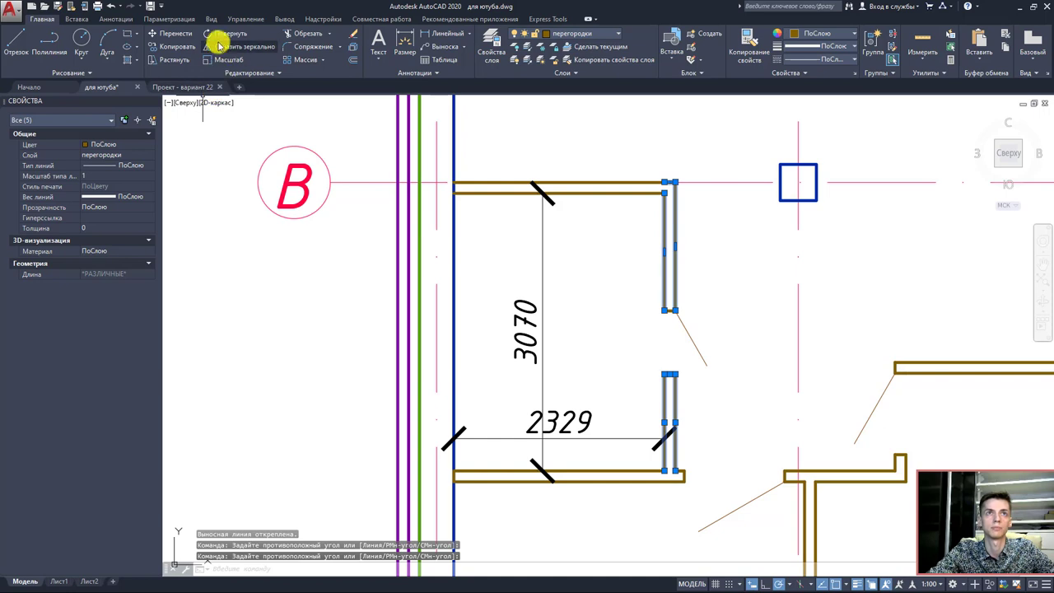
- Abandon a Stretch and reselect both wall segments together with the diagonal door leaf
{"action": "left_click", "coordinate": [174, 57]}
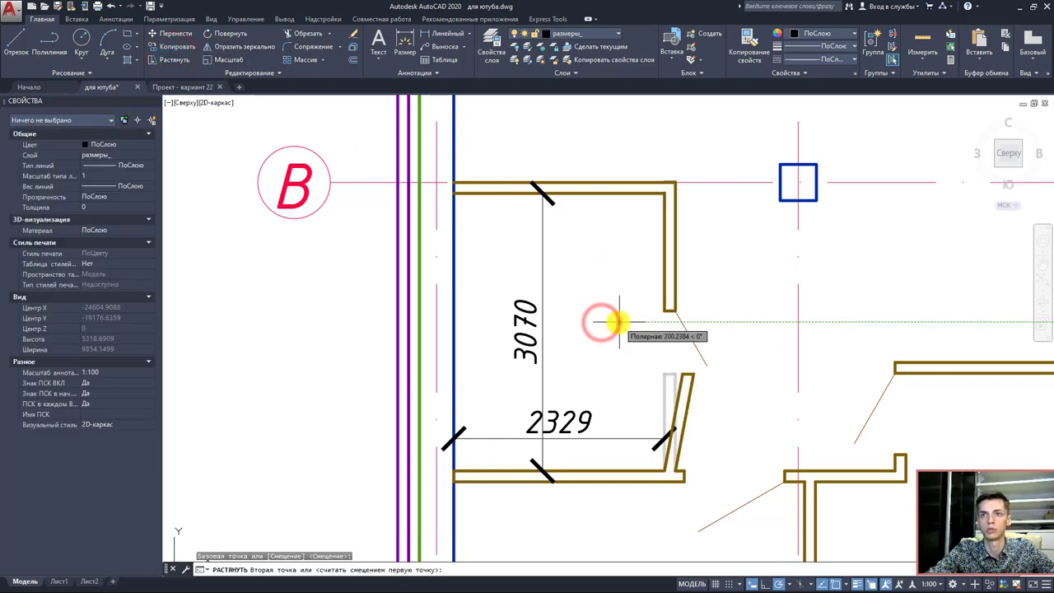
{"action": "key", "text": "Escape"}
{"action": "left_click", "coordinate": [687, 394]}
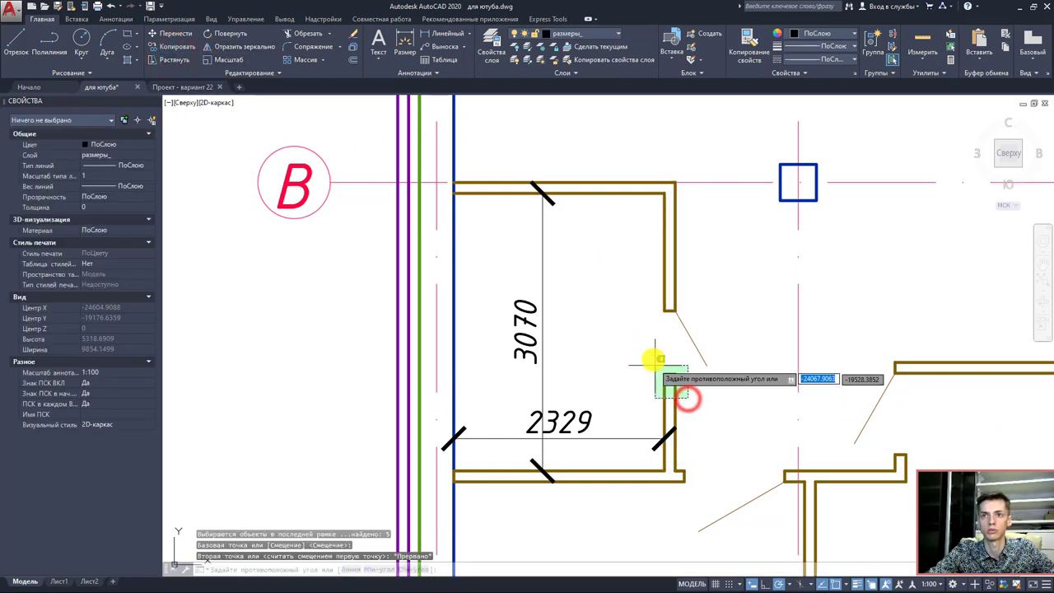
{"action": "left_click", "coordinate": [651, 357]}
{"action": "left_click", "coordinate": [687, 294]}
{"action": "left_click", "coordinate": [635, 219]}
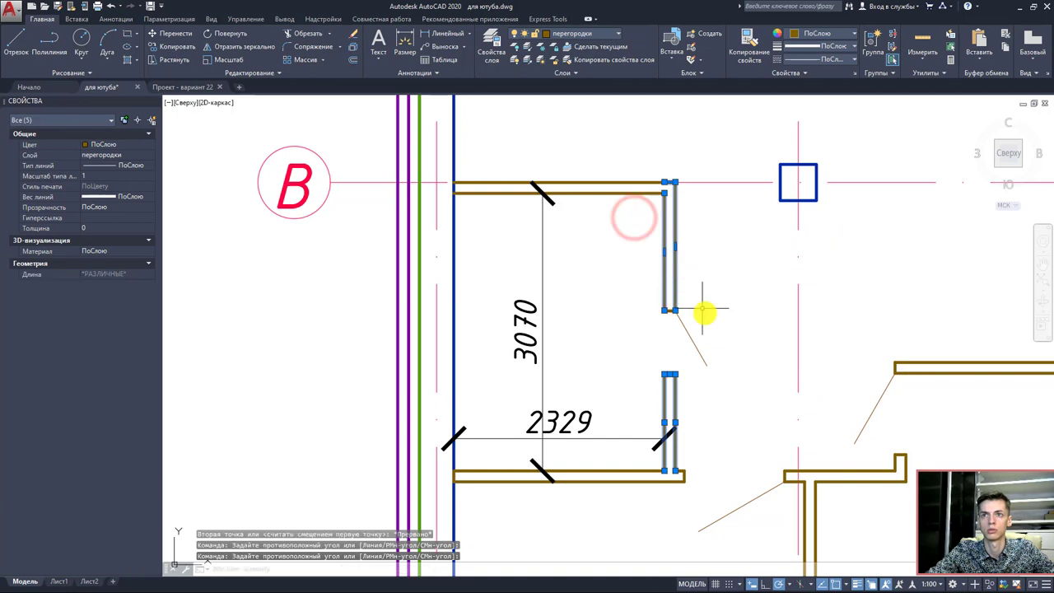
{"action": "left_click", "coordinate": [713, 367]}
{"action": "left_click", "coordinate": [634, 276]}
{"action": "left_click", "coordinate": [150, 33]}
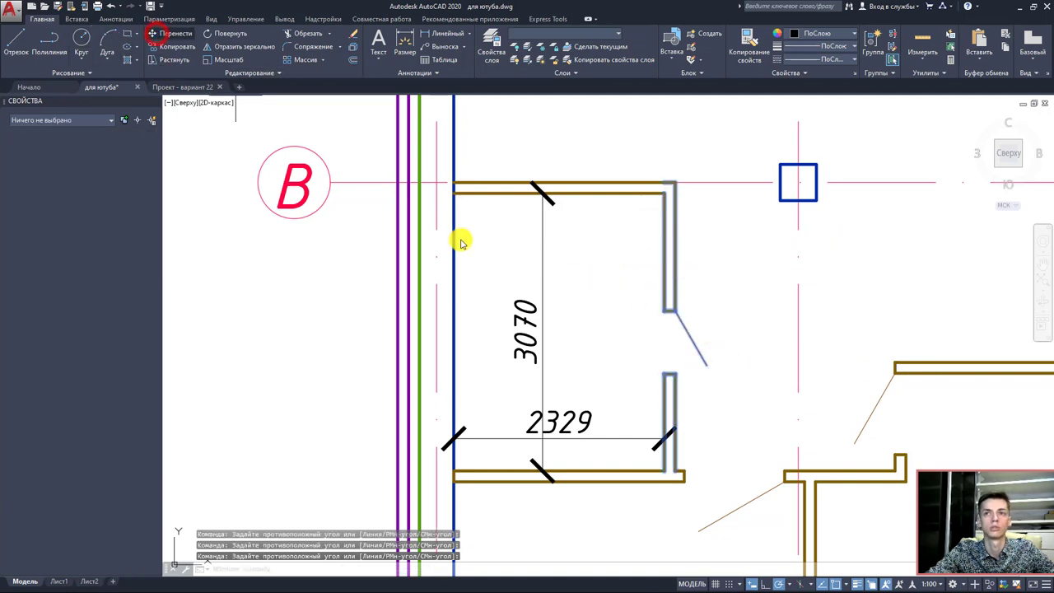
- Move the selected walls and door leaf with a displacement of 1
{"action": "scroll", "coordinate": [640, 365], "scroll_direction": "up", "scroll_amount": 2}
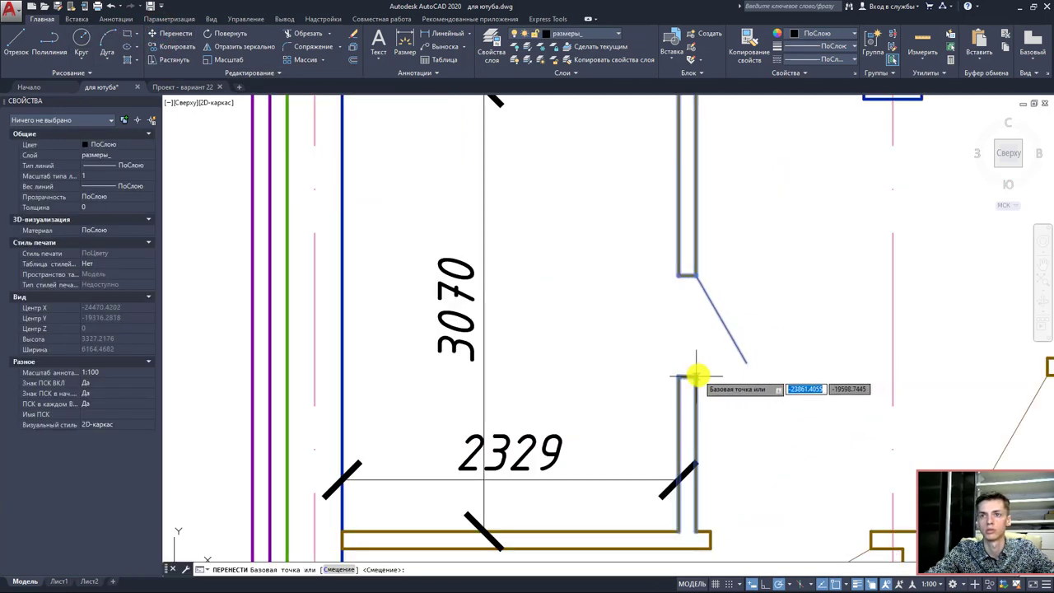
{"action": "left_click", "coordinate": [697, 378]}
{"action": "type", "text": "1"}
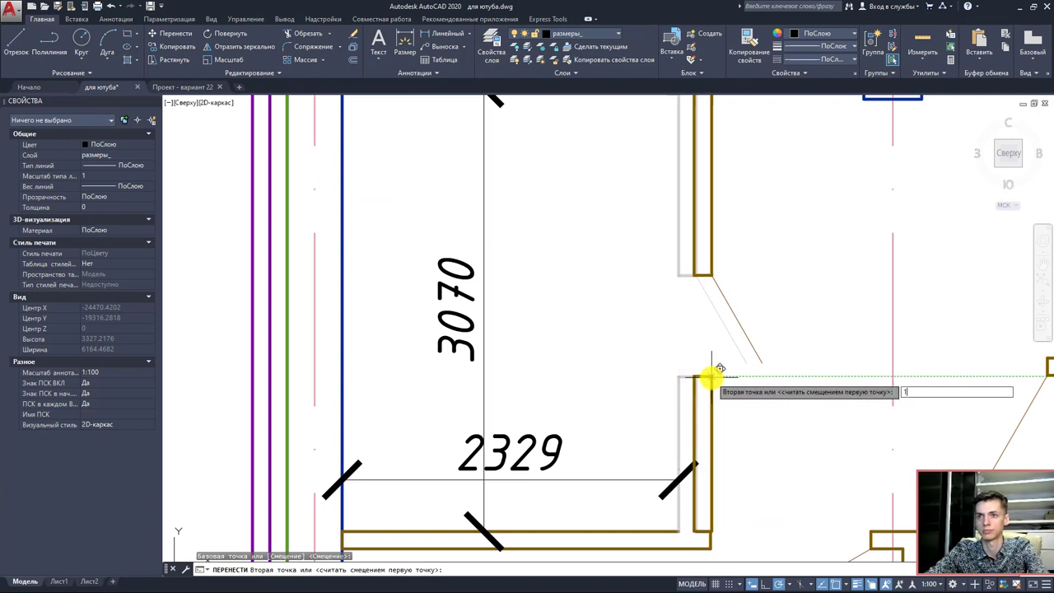
{"action": "key", "text": "Return"}
- Select the corner lines and attempt a chamfer on the wall corner, then cancel it
{"action": "scroll", "coordinate": [706, 536], "scroll_direction": "up", "scroll_amount": 3}
{"action": "left_click", "coordinate": [731, 536]}
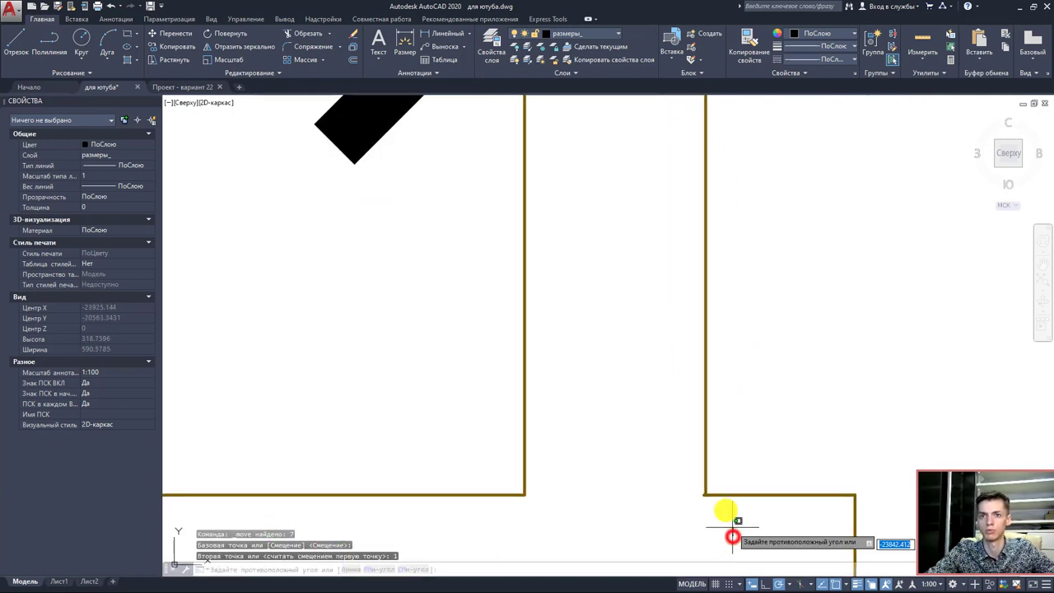
{"action": "left_click", "coordinate": [517, 352]}
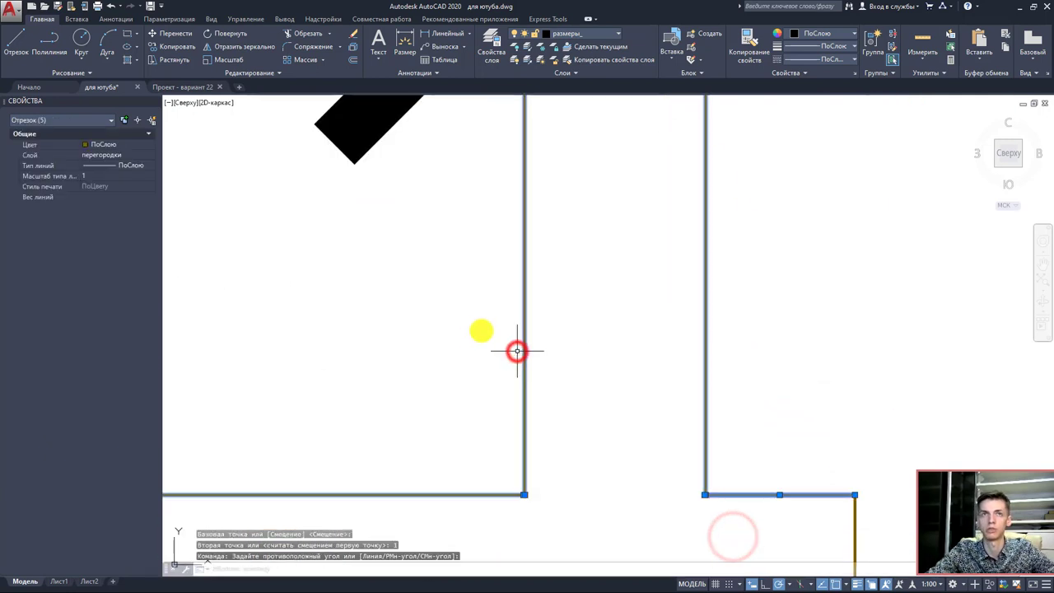
{"action": "left_click", "coordinate": [344, 48]}
{"action": "left_click", "coordinate": [322, 85]}
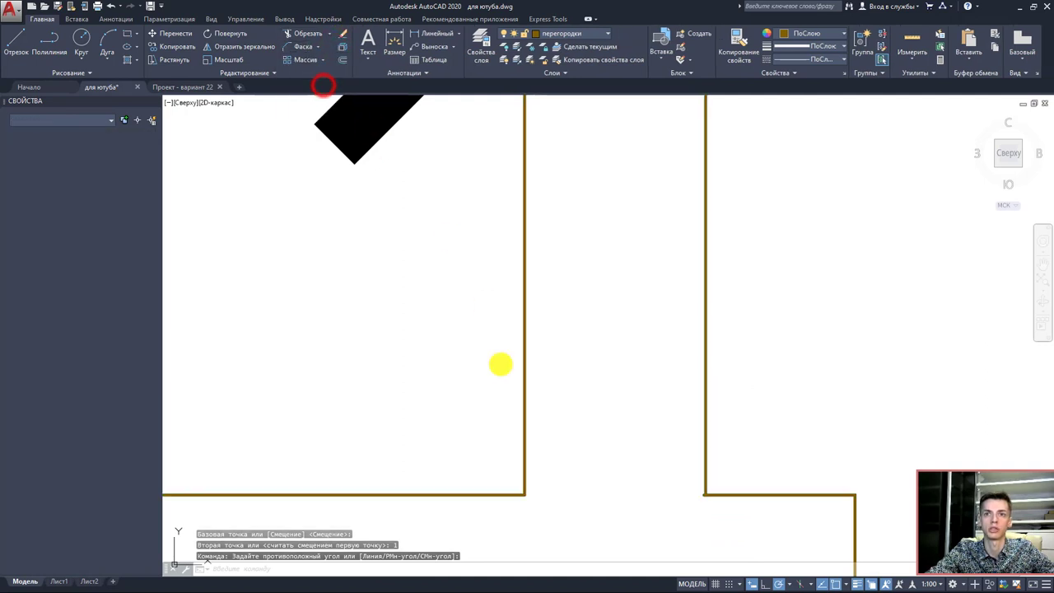
{"action": "left_click", "coordinate": [486, 494]}
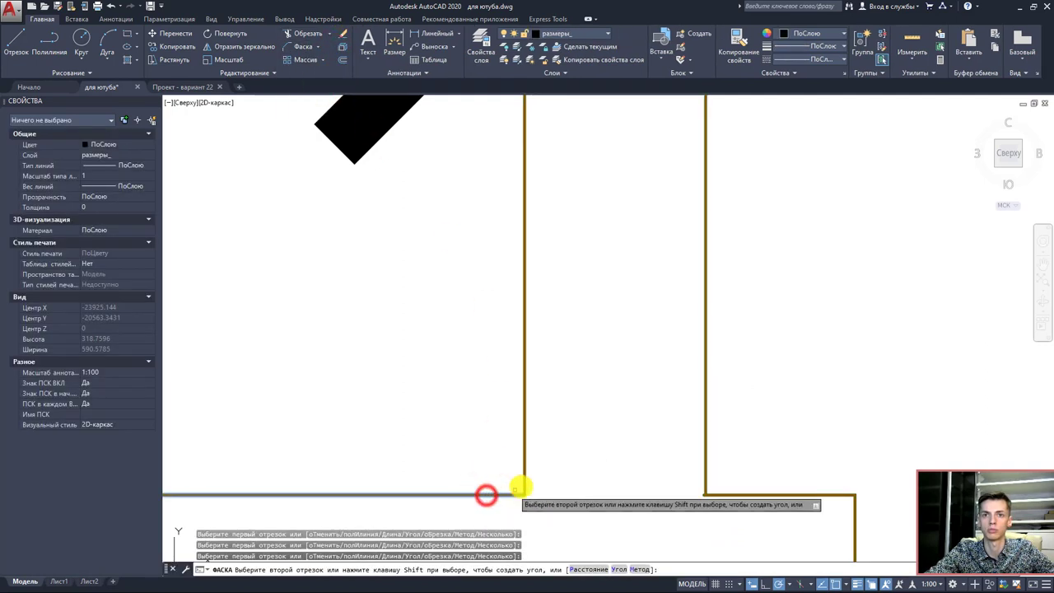
{"action": "left_click", "coordinate": [525, 478]}
{"action": "right_click", "coordinate": [723, 497]}
{"action": "type", "text": "VBARUN"}
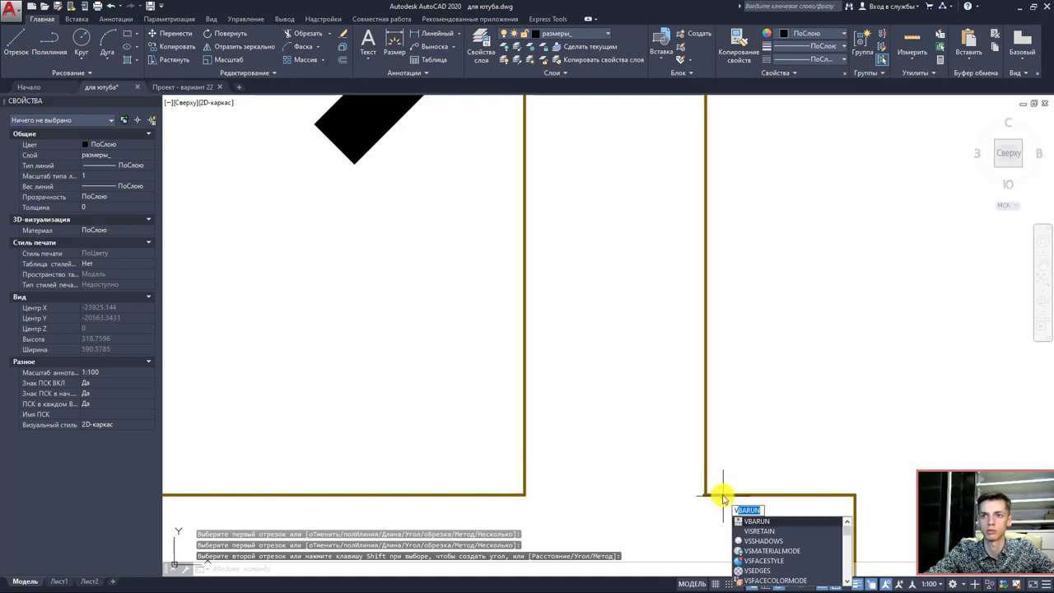
{"action": "key", "text": "Escape"}
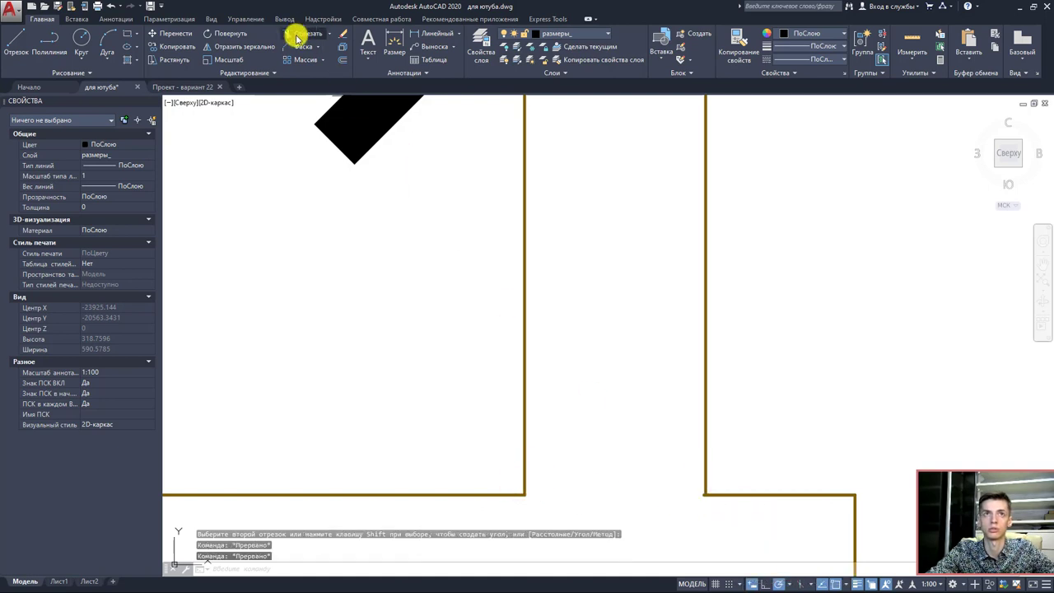
- Retry the chamfer on the overlapping corner lines, cancel, and select the stray horizontal line
{"action": "left_click", "coordinate": [302, 46]}
{"action": "right_click", "coordinate": [741, 494]}
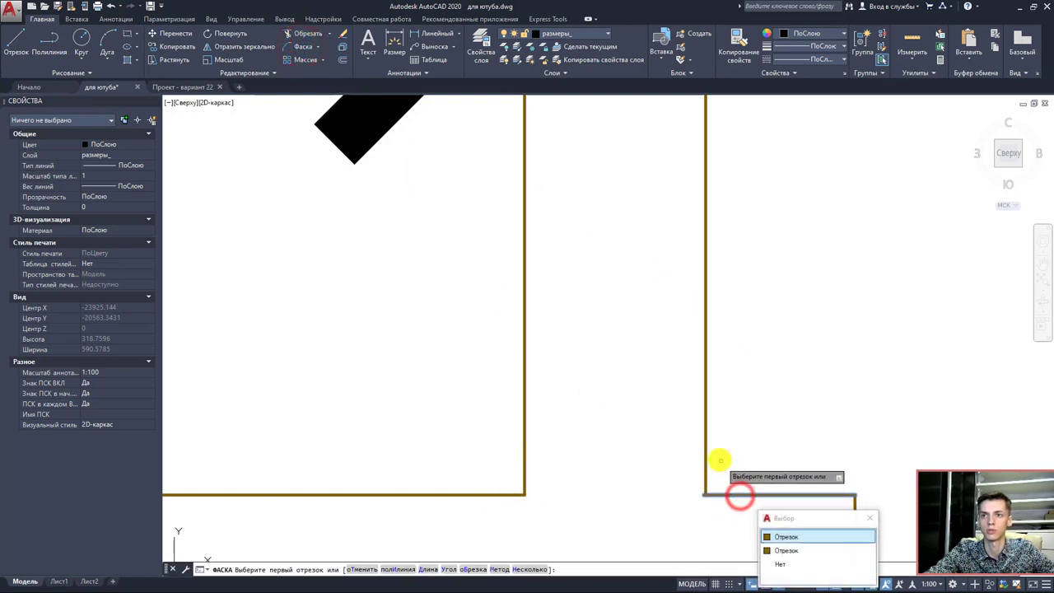
{"action": "left_click", "coordinate": [706, 455]}
{"action": "left_click", "coordinate": [706, 462]}
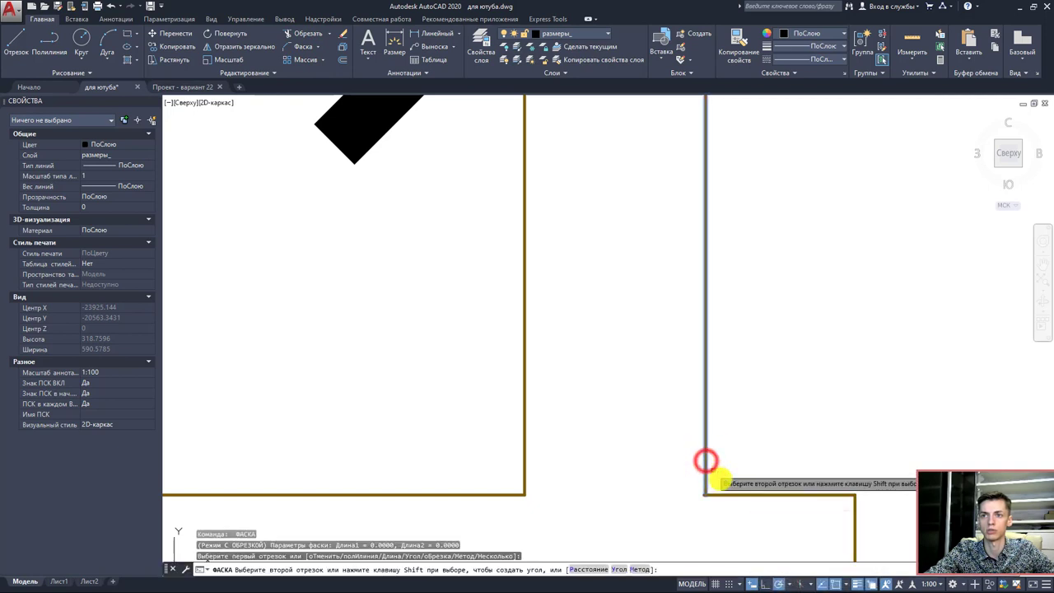
{"action": "left_click", "coordinate": [724, 495]}
{"action": "key", "text": "Escape"}
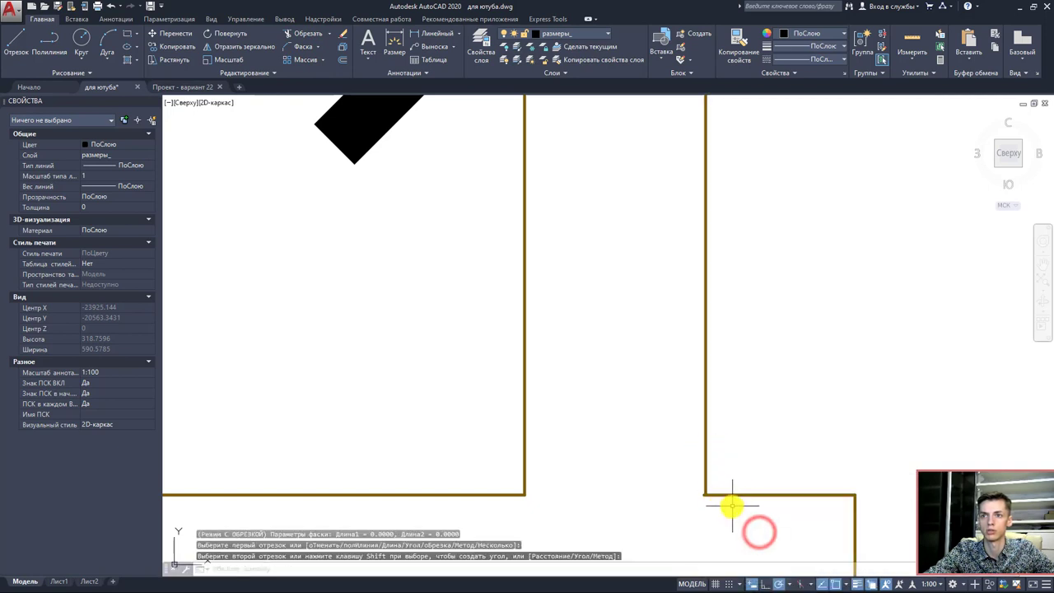
{"action": "scroll", "coordinate": [707, 497], "scroll_direction": "up", "scroll_amount": 4}
{"action": "left_click", "coordinate": [687, 496]}
- Erase the stray horizontal line at the wall corner
{"action": "key", "text": "Delete"}
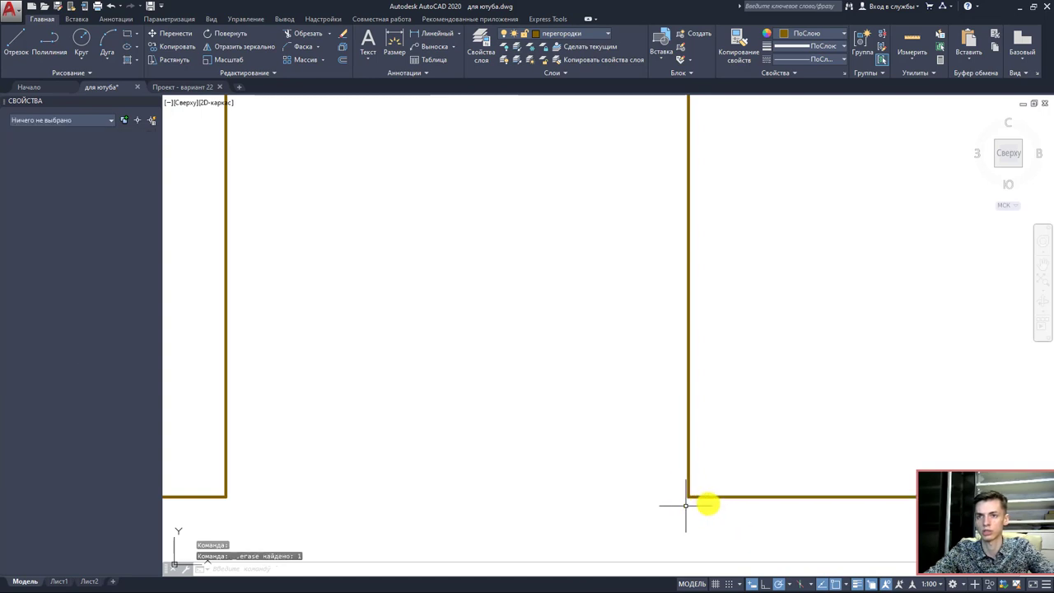
{"action": "scroll", "coordinate": [701, 500], "scroll_direction": "down", "scroll_amount": 2}
{"action": "scroll", "coordinate": [678, 402], "scroll_direction": "down", "scroll_amount": 2}
{"action": "scroll", "coordinate": [650, 329], "scroll_direction": "down", "scroll_amount": 3}
{"action": "middle_click_drag", "start_coordinate": [545, 147], "coordinate": [652, 255]}
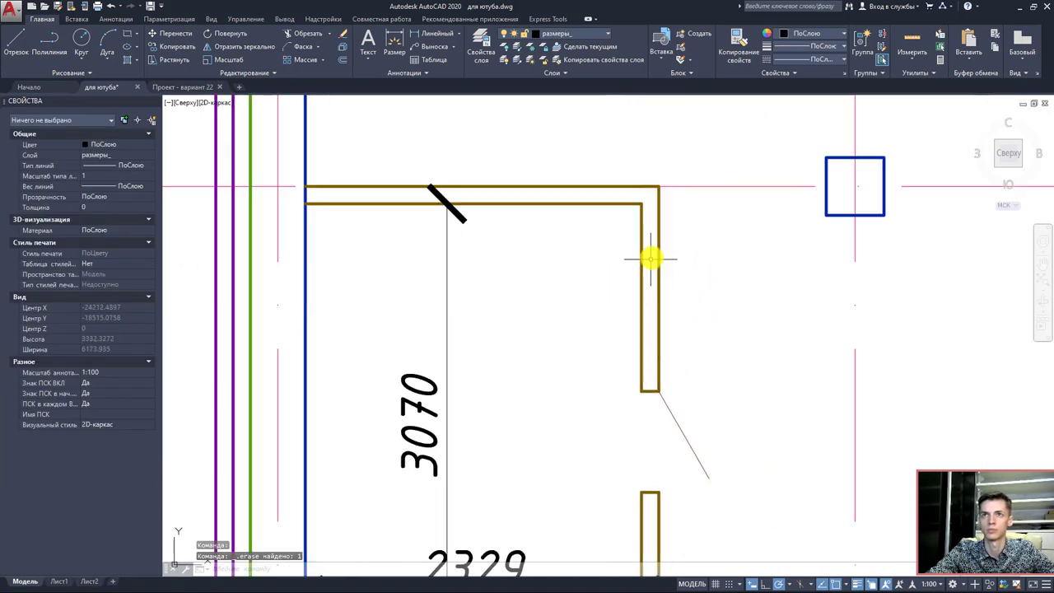
{"action": "scroll", "coordinate": [681, 212], "scroll_direction": "up", "scroll_amount": 3}
{"action": "scroll", "coordinate": [670, 195], "scroll_direction": "up", "scroll_amount": 3}
{"action": "scroll", "coordinate": [709, 165], "scroll_direction": "up", "scroll_amount": 5}
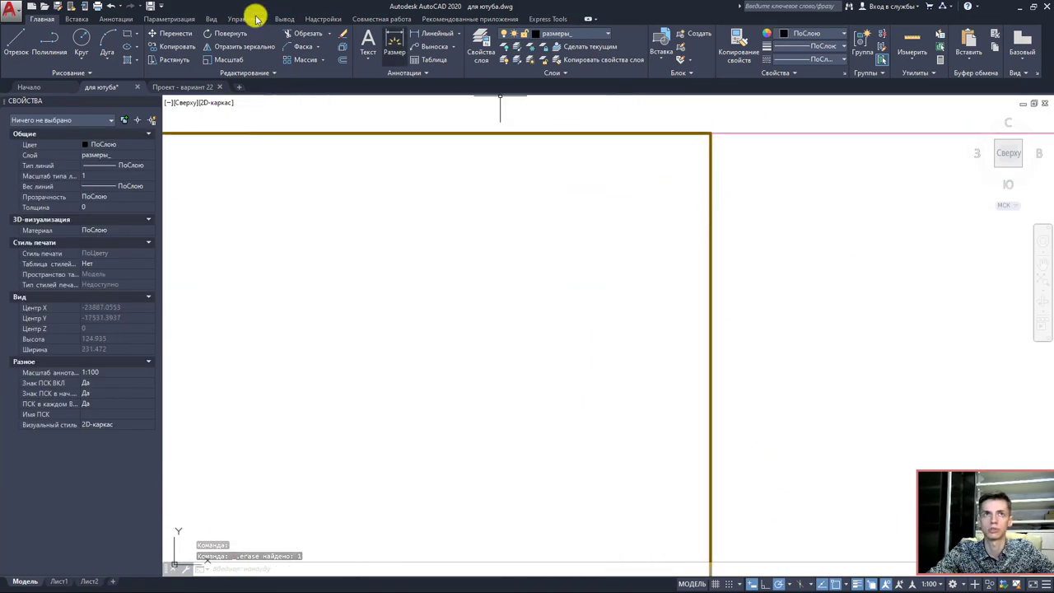
- Close the outer and inner wall corners with zero-distance chamfers
{"action": "left_click", "coordinate": [301, 46]}
{"action": "left_click", "coordinate": [708, 227]}
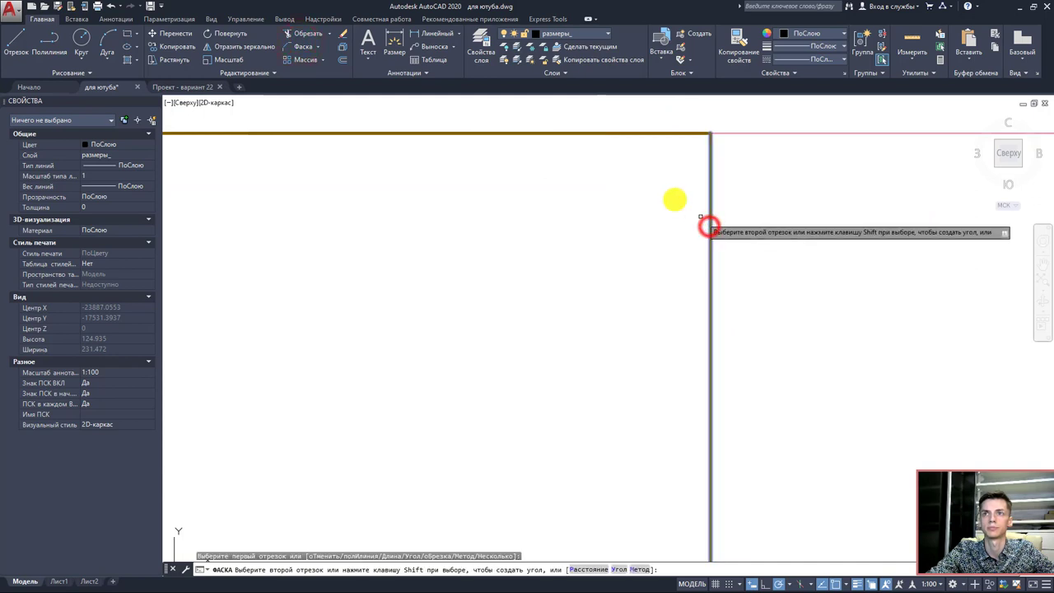
{"action": "left_click", "coordinate": [597, 133]}
{"action": "scroll", "coordinate": [609, 276], "scroll_direction": "down", "scroll_amount": 4}
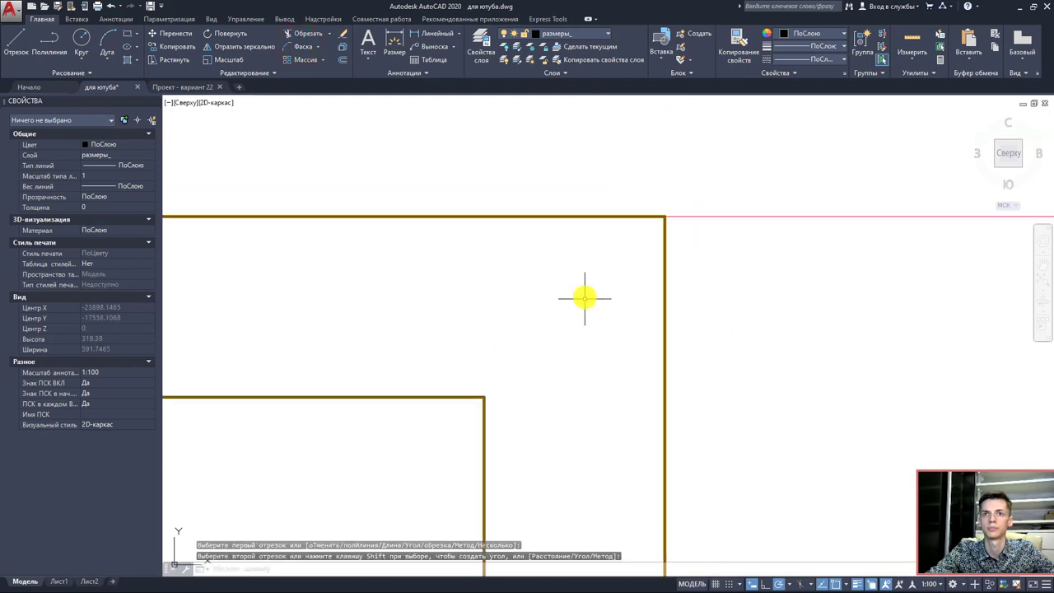
{"action": "key", "text": "Return"}
{"action": "left_click", "coordinate": [490, 412]}
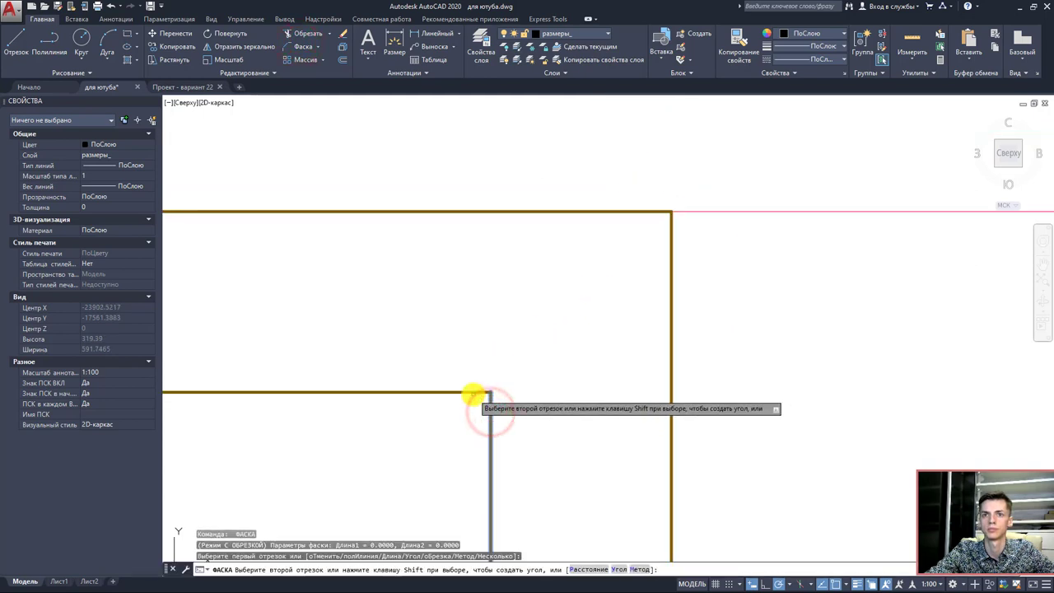
{"action": "left_click", "coordinate": [474, 394]}
{"action": "scroll", "coordinate": [680, 247], "scroll_direction": "up", "scroll_amount": 5}
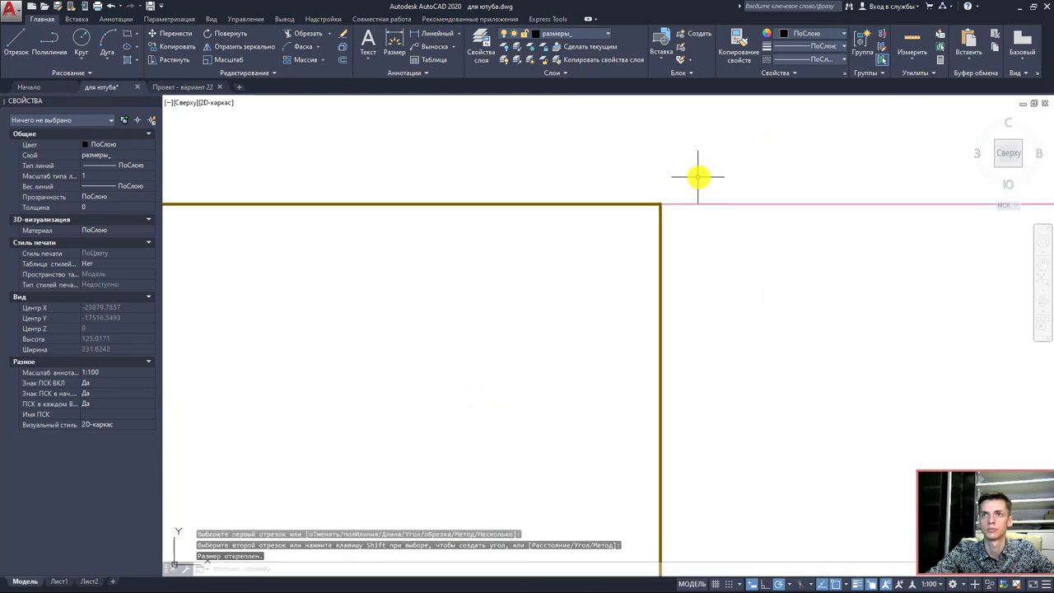
{"action": "scroll", "coordinate": [635, 219], "scroll_direction": "down", "scroll_amount": 2}
{"action": "scroll", "coordinate": [607, 358], "scroll_direction": "down", "scroll_amount": 4}
{"action": "scroll", "coordinate": [565, 370], "scroll_direction": "up", "scroll_amount": 6}
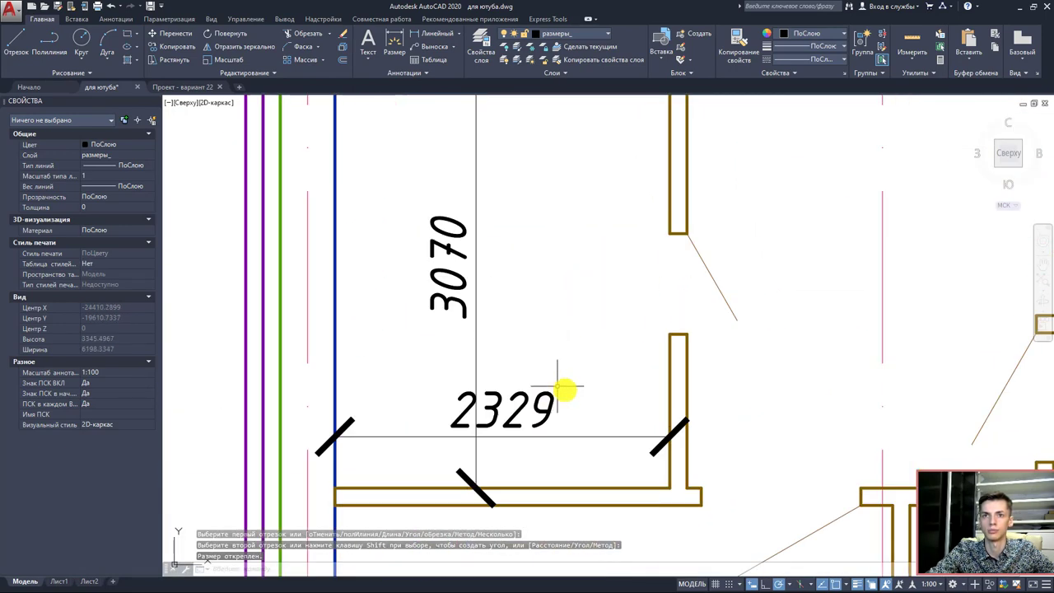
{"action": "key", "text": "Escape"}
- Grip-stretch the 2329 dimension's end point so it reads 2330
{"action": "scroll", "coordinate": [650, 432], "scroll_direction": "up", "scroll_amount": 3}
{"action": "scroll", "coordinate": [640, 429], "scroll_direction": "up", "scroll_amount": 2}
{"action": "left_click", "coordinate": [646, 430]}
{"action": "scroll", "coordinate": [706, 429], "scroll_direction": "up", "scroll_amount": 5}
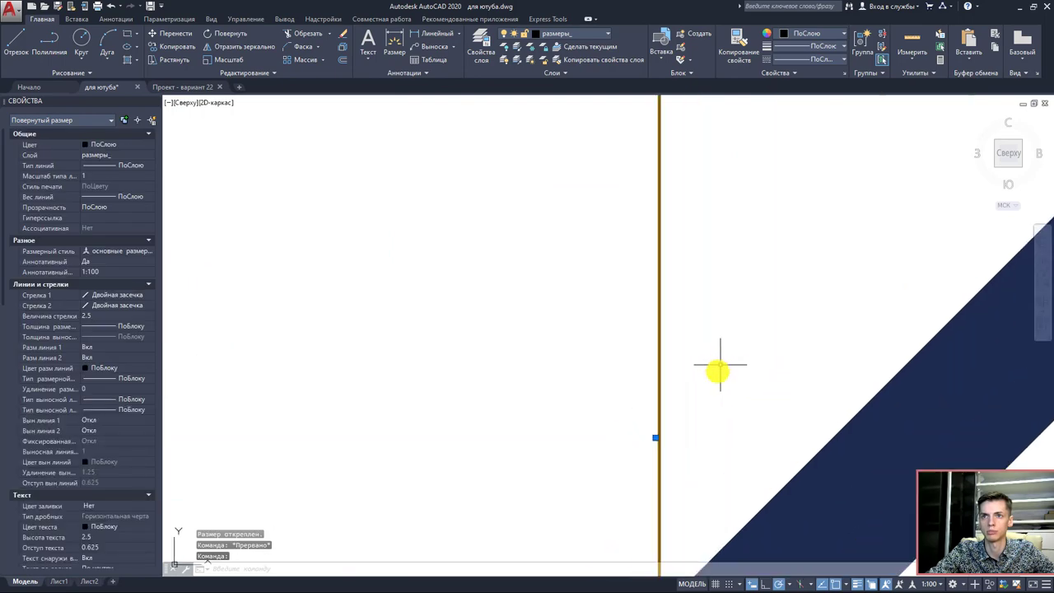
{"action": "scroll", "coordinate": [719, 365], "scroll_direction": "up", "scroll_amount": 3}
{"action": "left_click", "coordinate": [591, 489]}
{"action": "scroll", "coordinate": [602, 487], "scroll_direction": "down", "scroll_amount": 3}
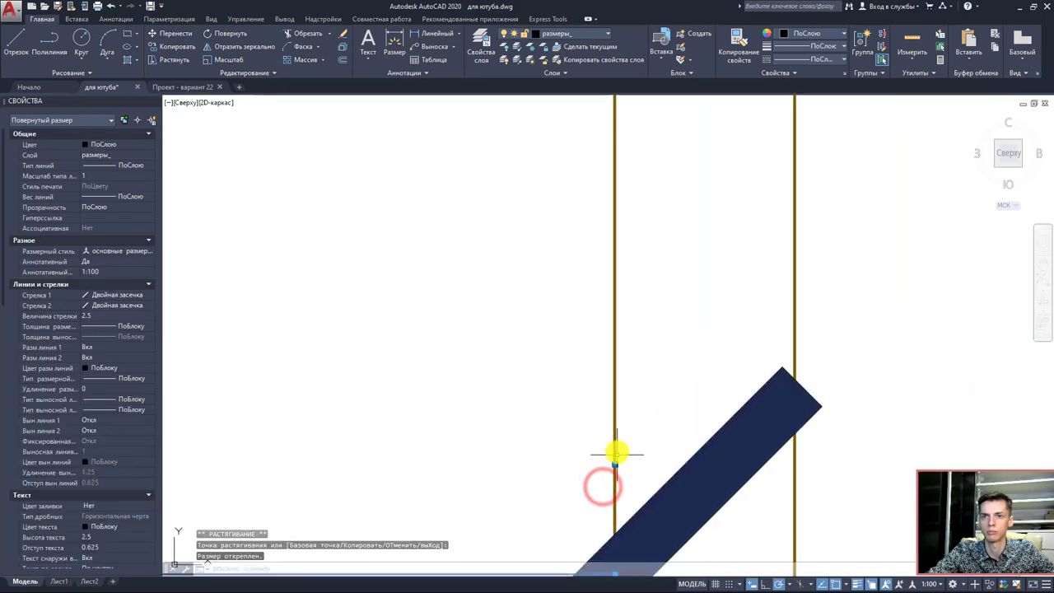
{"action": "scroll", "coordinate": [626, 445], "scroll_direction": "down", "scroll_amount": 5}
{"action": "scroll", "coordinate": [577, 461], "scroll_direction": "down", "scroll_amount": 3}
{"action": "scroll", "coordinate": [569, 466], "scroll_direction": "up", "scroll_amount": 5}
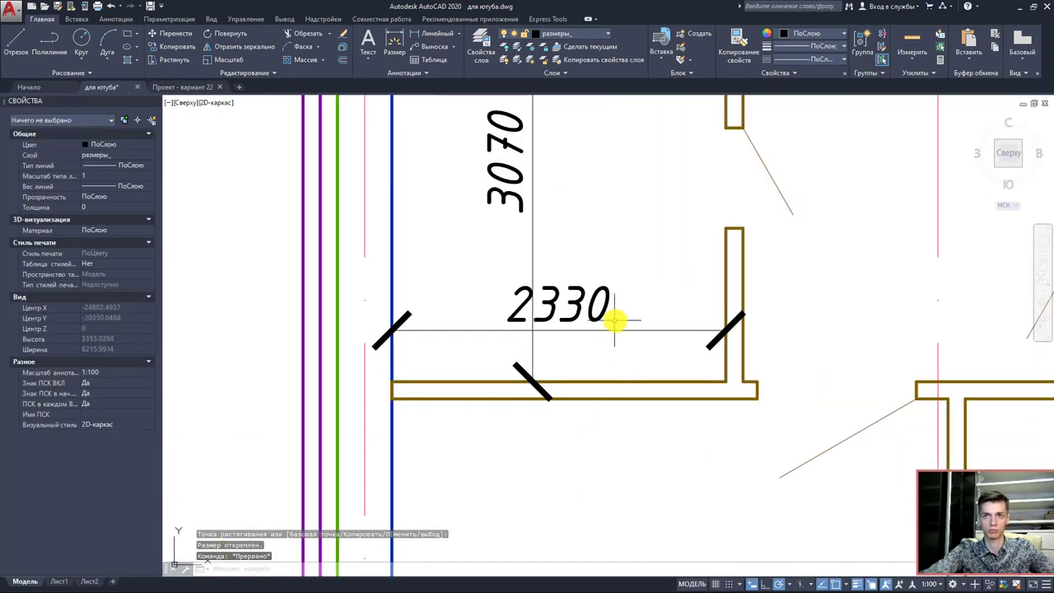
{"action": "middle_click_drag", "start_coordinate": [614, 321], "coordinate": [607, 405]}
{"action": "scroll", "coordinate": [647, 333], "scroll_direction": "down", "scroll_amount": 2}
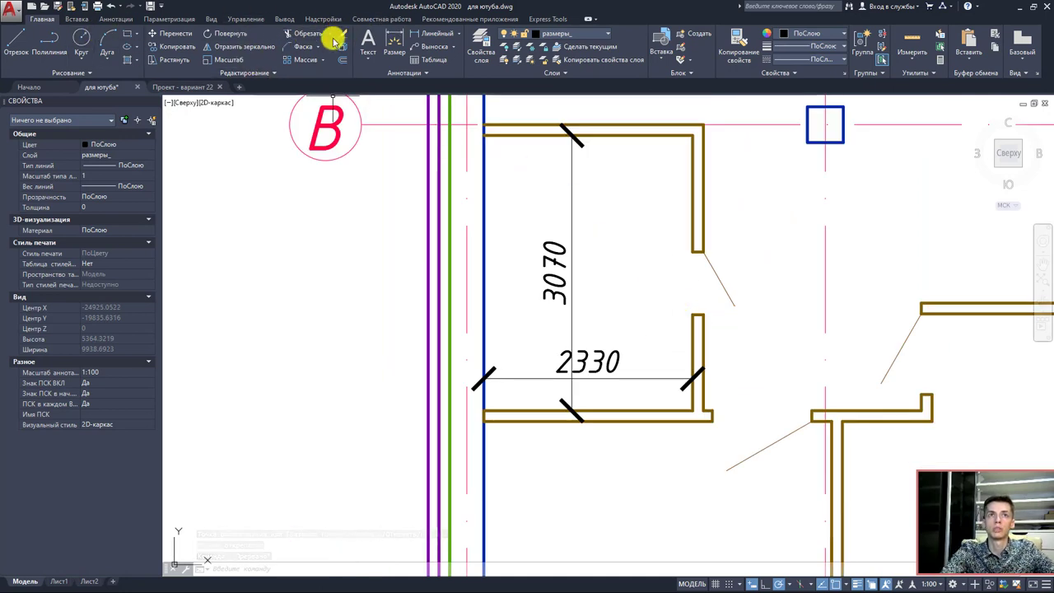
- Add vertical linear dimensions of 700 across the door opening and 1300 above it along the right wall
{"action": "left_click", "coordinate": [107, 21]}
{"action": "left_click", "coordinate": [220, 60]}
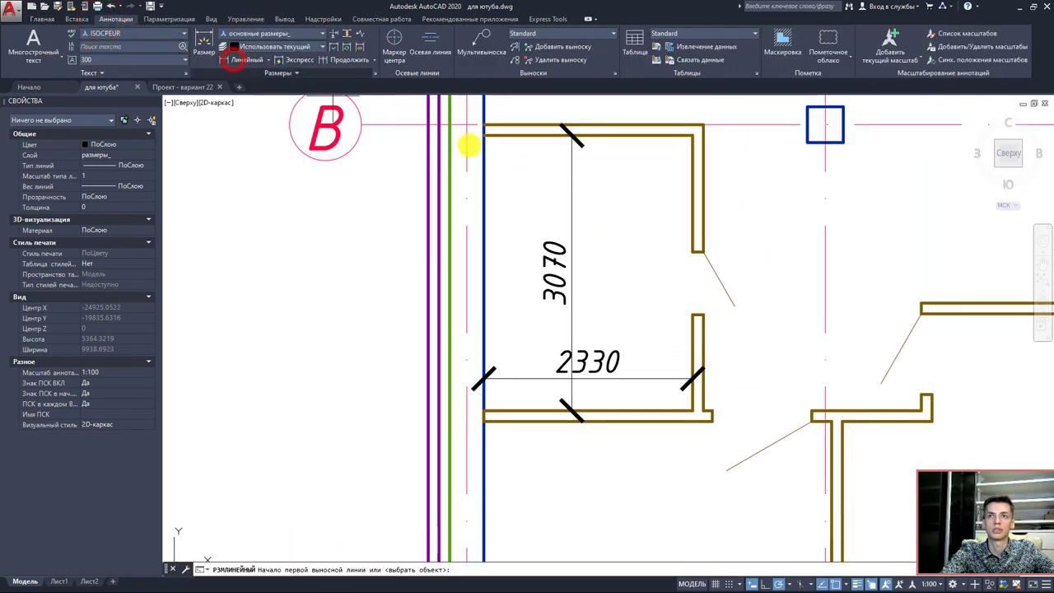
{"action": "left_click", "coordinate": [691, 315]}
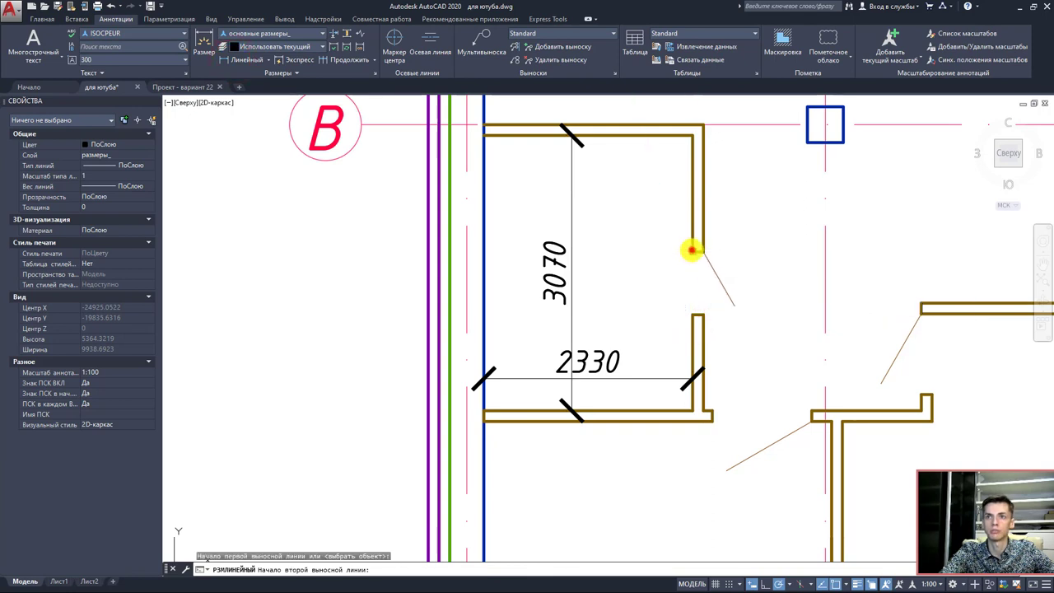
{"action": "left_click", "coordinate": [693, 250]}
{"action": "left_click", "coordinate": [655, 262]}
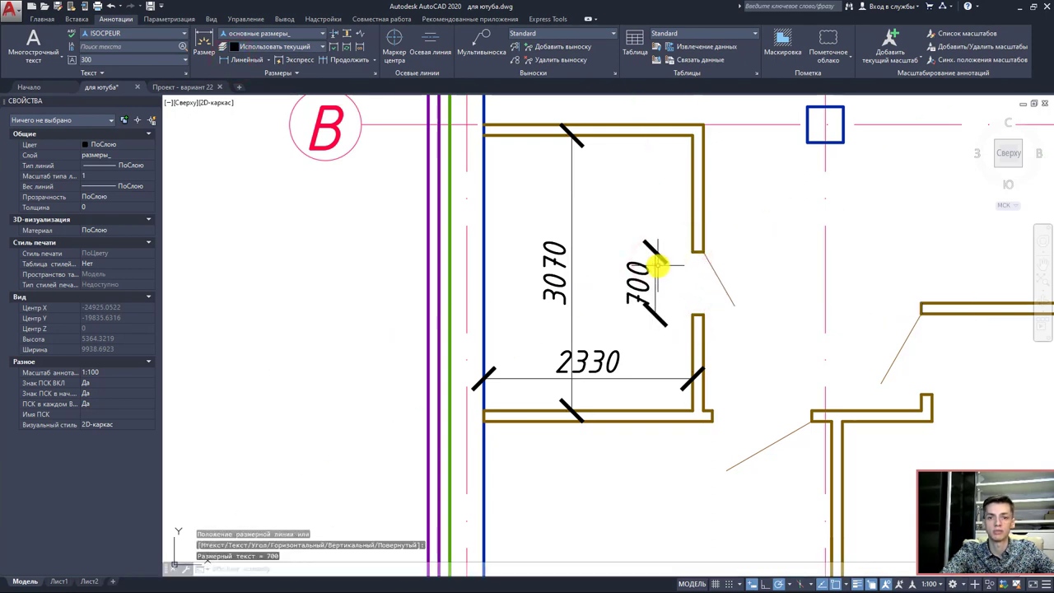
{"action": "left_click", "coordinate": [254, 56]}
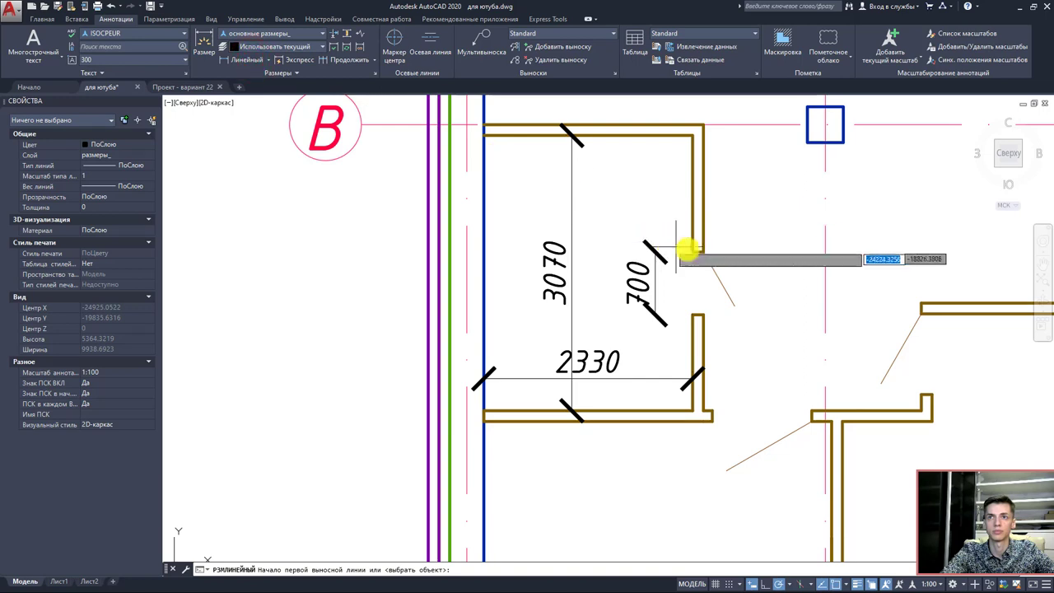
{"action": "left_click", "coordinate": [691, 247]}
{"action": "left_click", "coordinate": [694, 132]}
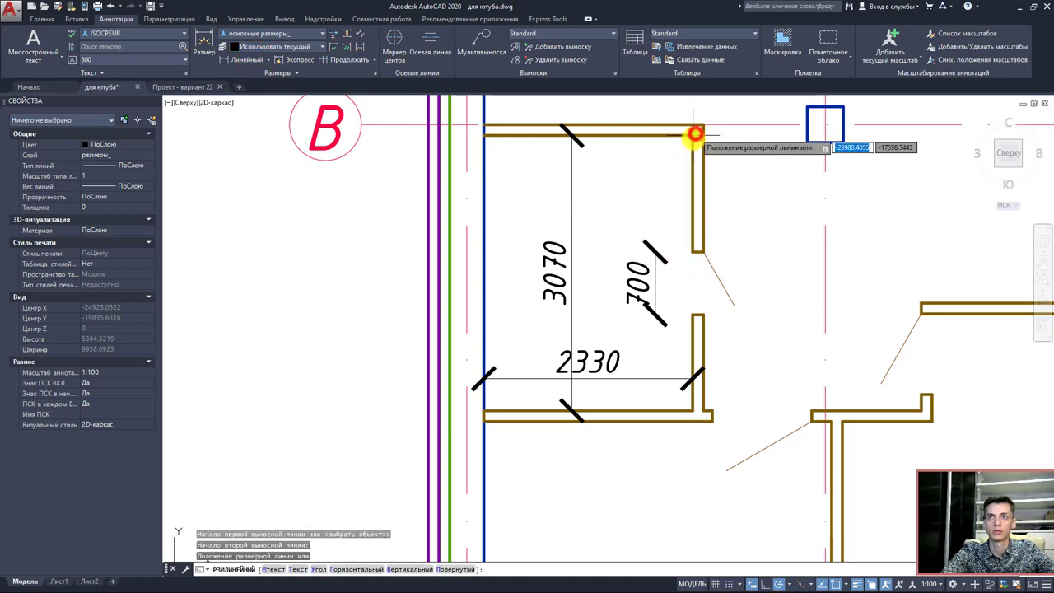
{"action": "left_click", "coordinate": [653, 248]}
{"action": "key", "text": "Escape"}
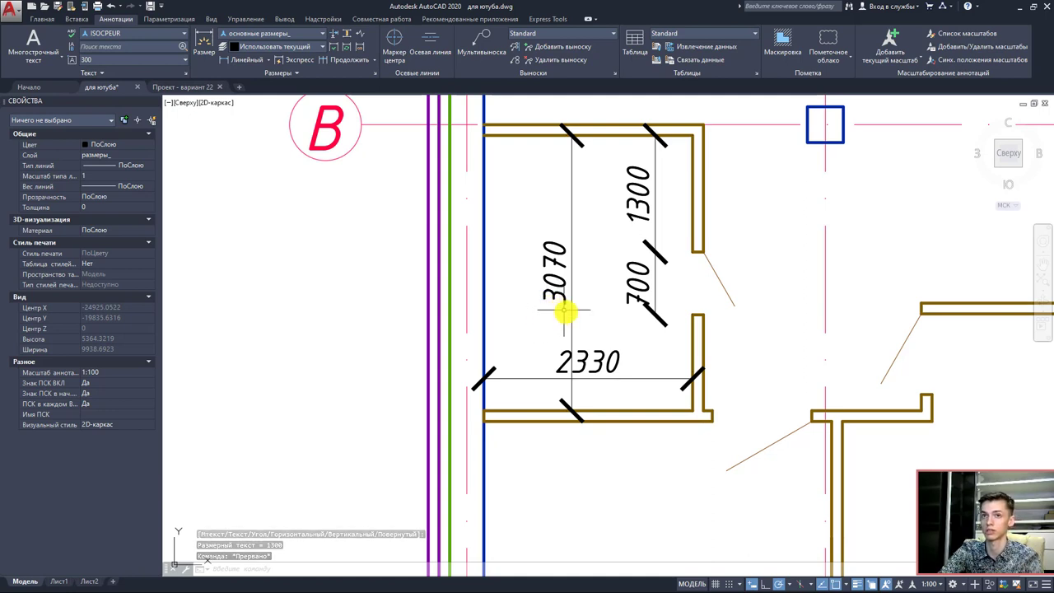
- Delete the 700, 1300 and 3070 dimensions
{"action": "scroll", "coordinate": [664, 343], "scroll_direction": "down", "scroll_amount": 1}
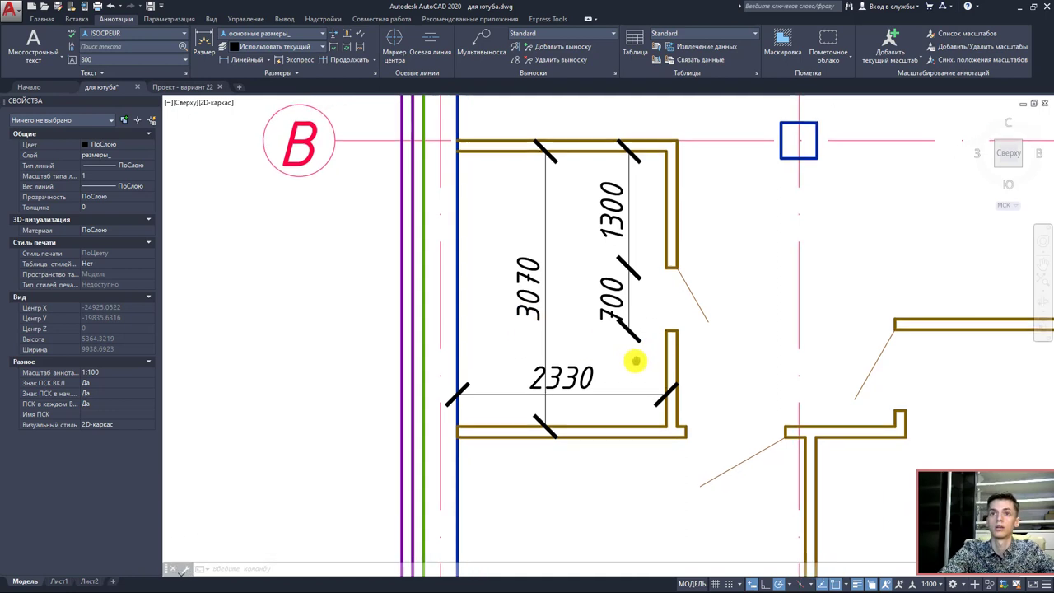
{"action": "scroll", "coordinate": [651, 338], "scroll_direction": "down", "scroll_amount": 1}
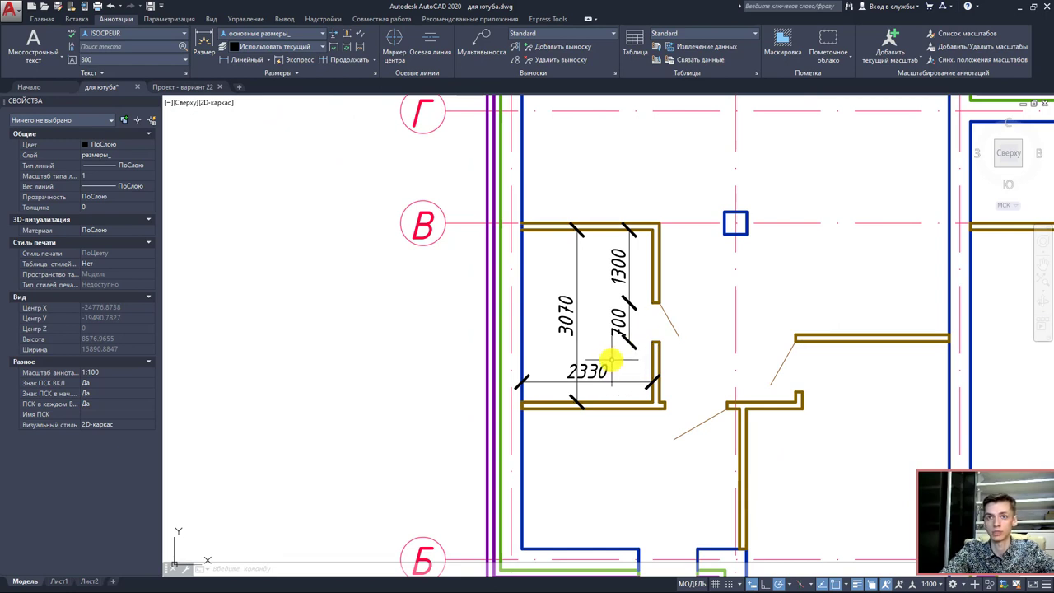
{"action": "scroll", "coordinate": [619, 346], "scroll_direction": "up", "scroll_amount": 2}
{"action": "left_click", "coordinate": [633, 352]}
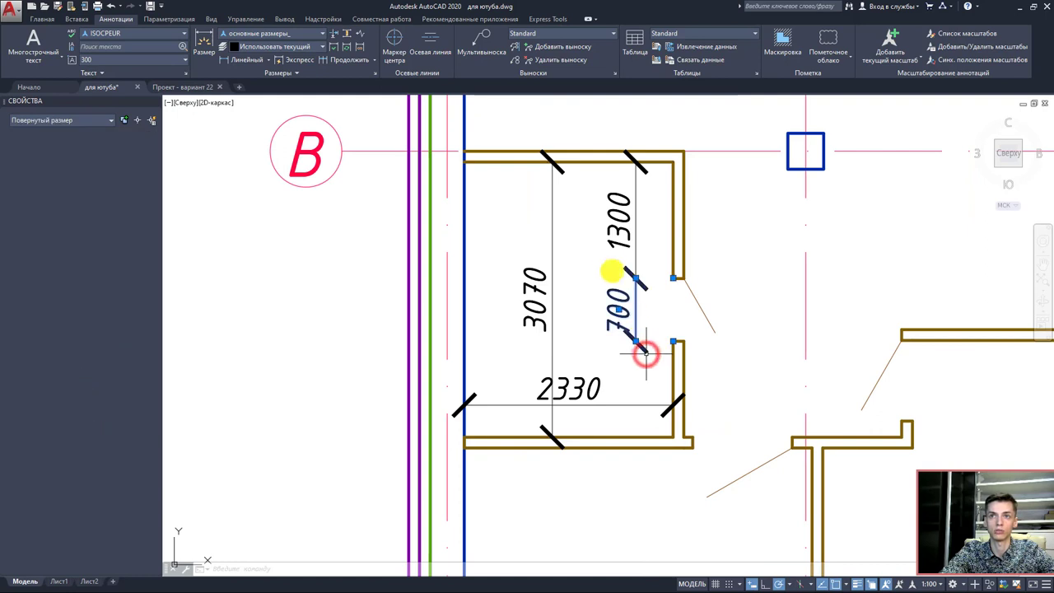
{"action": "left_click", "coordinate": [635, 356]}
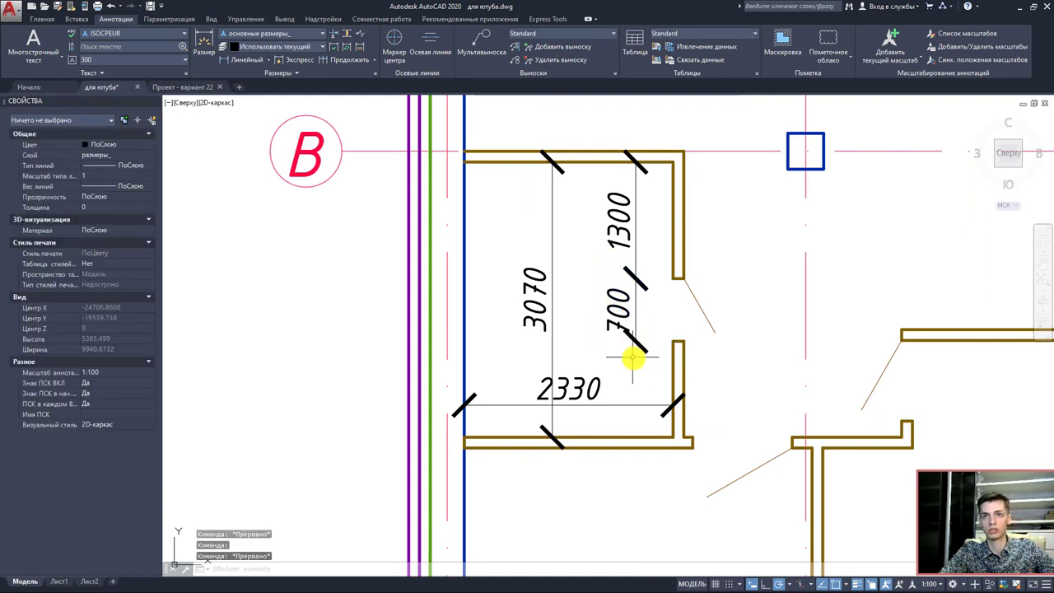
{"action": "left_click", "coordinate": [591, 236]}
{"action": "key", "text": "Delete"}
{"action": "left_click", "coordinate": [552, 296]}
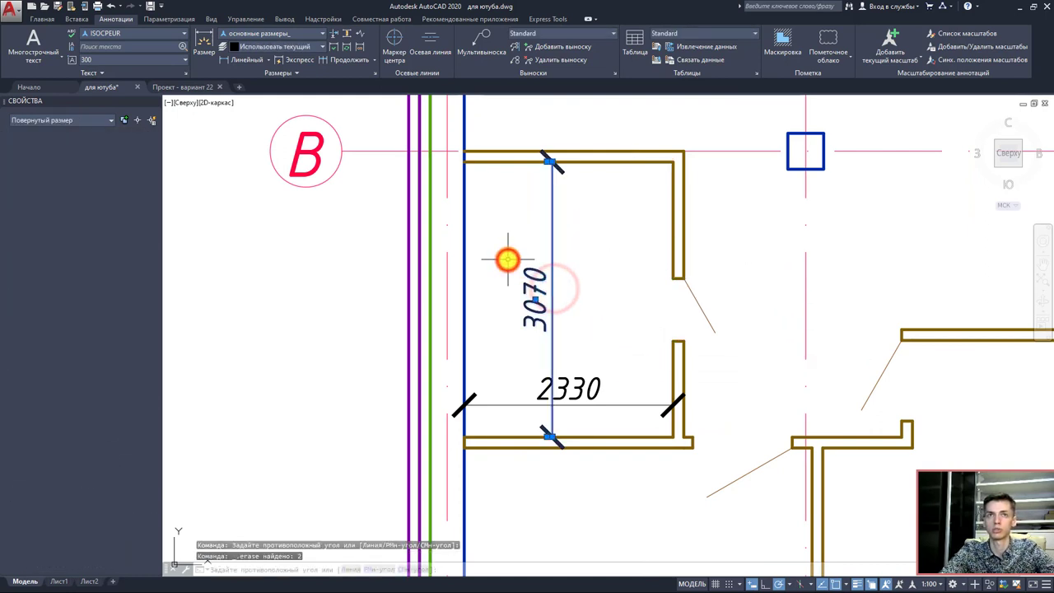
{"action": "key", "text": "Delete"}
- Start a vertical dimension from the bottom wall and cancel the unwanted 1257 result
{"action": "left_click", "coordinate": [251, 62]}
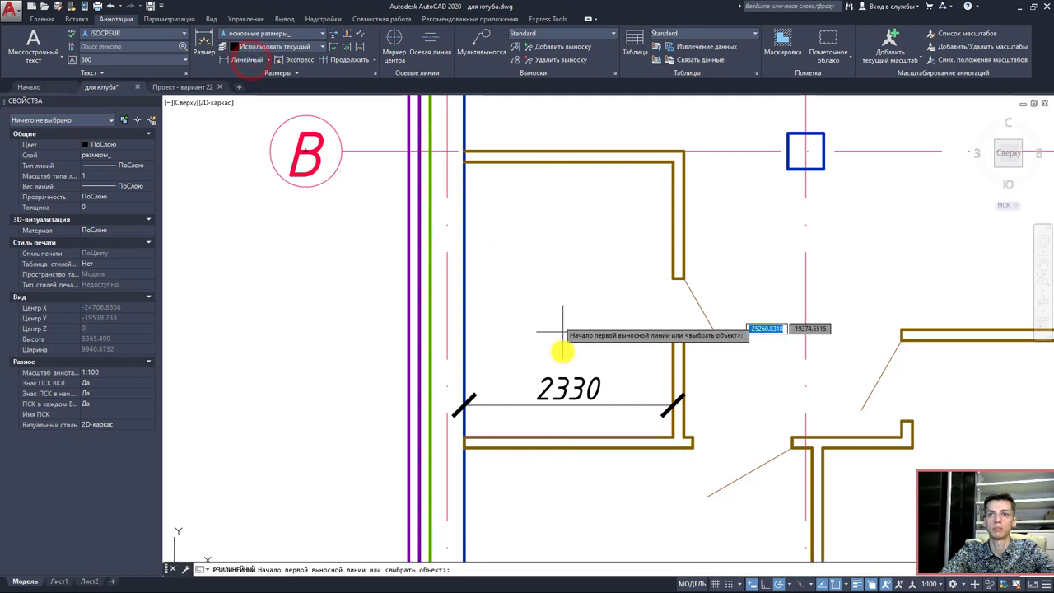
{"action": "left_click", "coordinate": [607, 434]}
{"action": "left_click", "coordinate": [608, 320]}
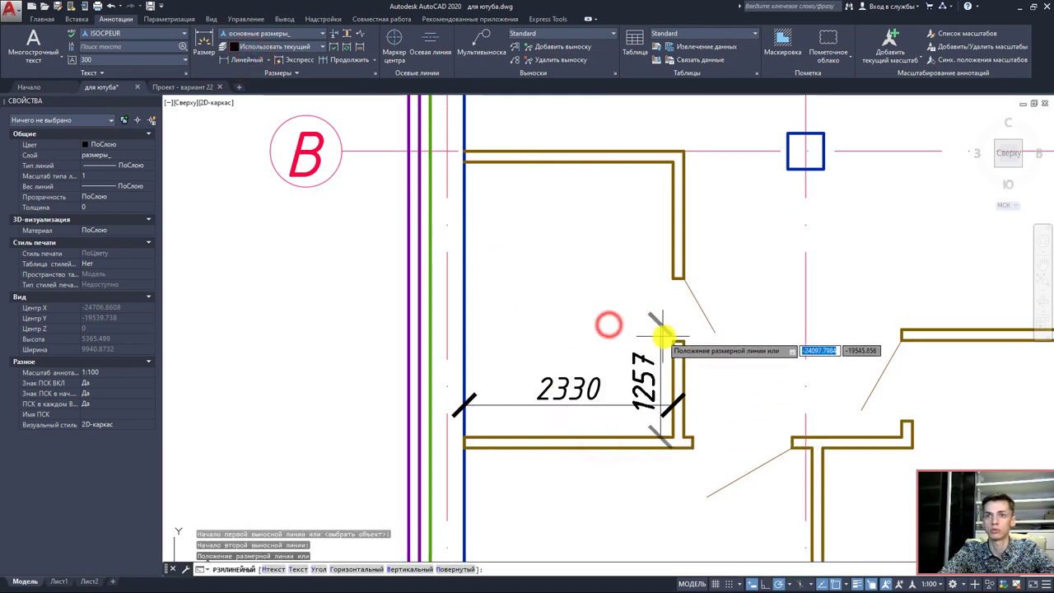
{"action": "key", "text": "Escape"}
{"action": "left_click", "coordinate": [607, 349]}
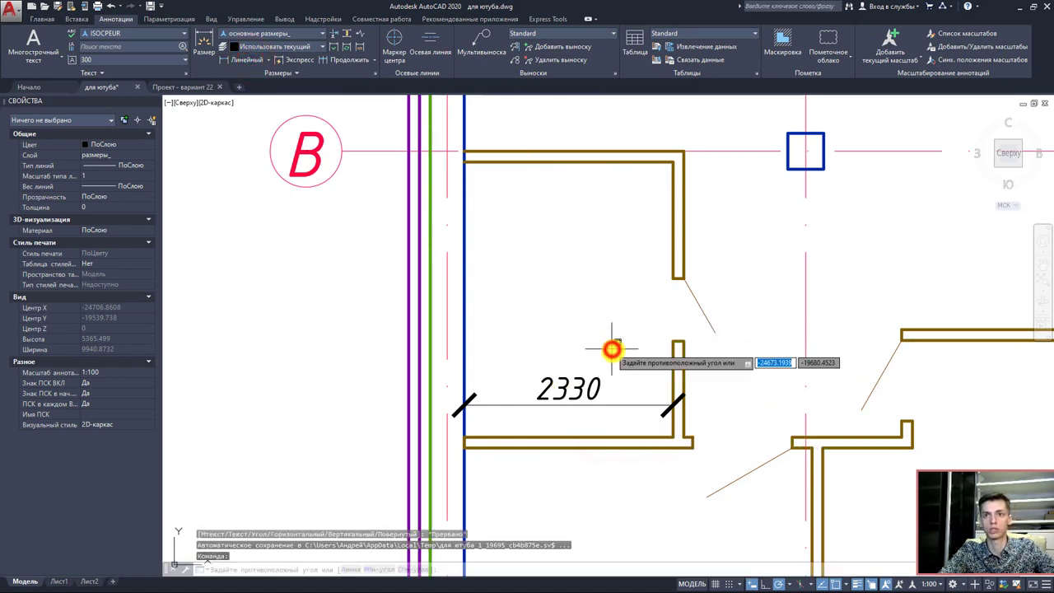
{"action": "key", "text": "Escape"}
- Dimension the room's wall as a vertical chain of 1070, 700 and 1300
{"action": "left_click", "coordinate": [237, 64]}
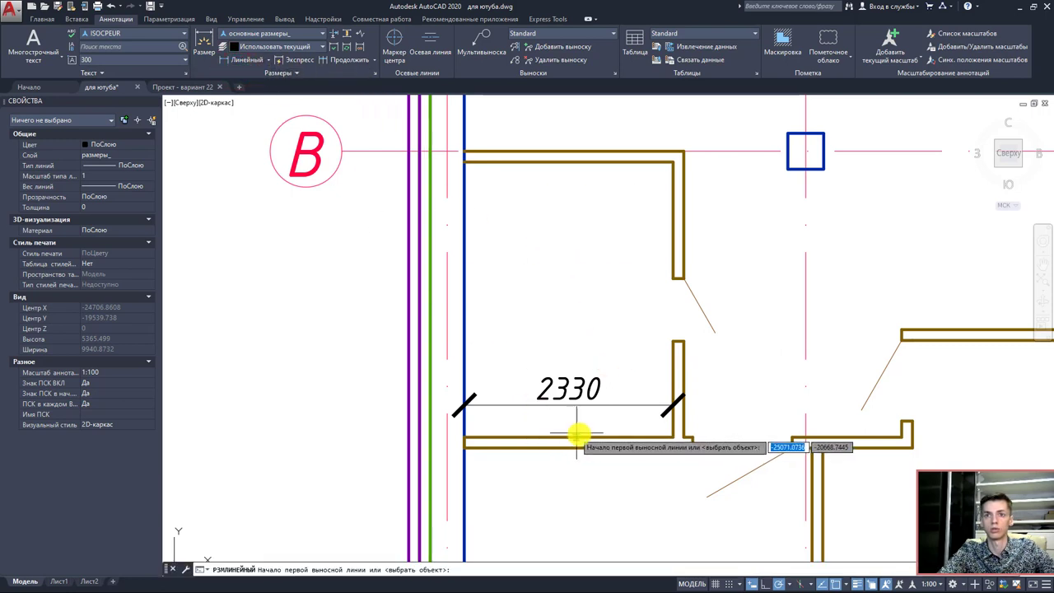
{"action": "left_click", "coordinate": [582, 436]}
{"action": "left_click", "coordinate": [676, 341]}
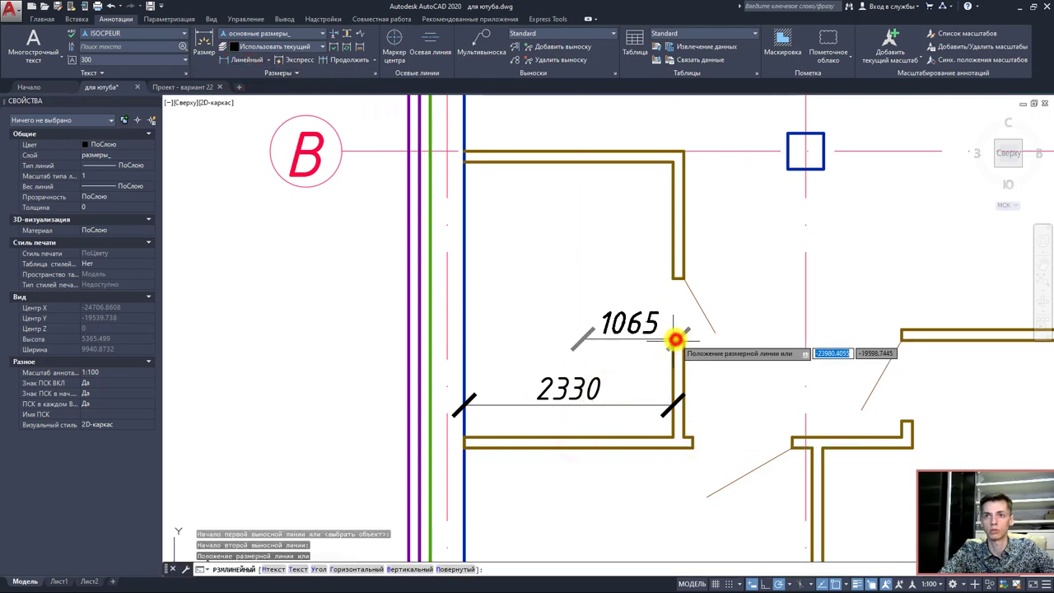
{"action": "left_click", "coordinate": [531, 354]}
{"action": "key", "text": "Return"}
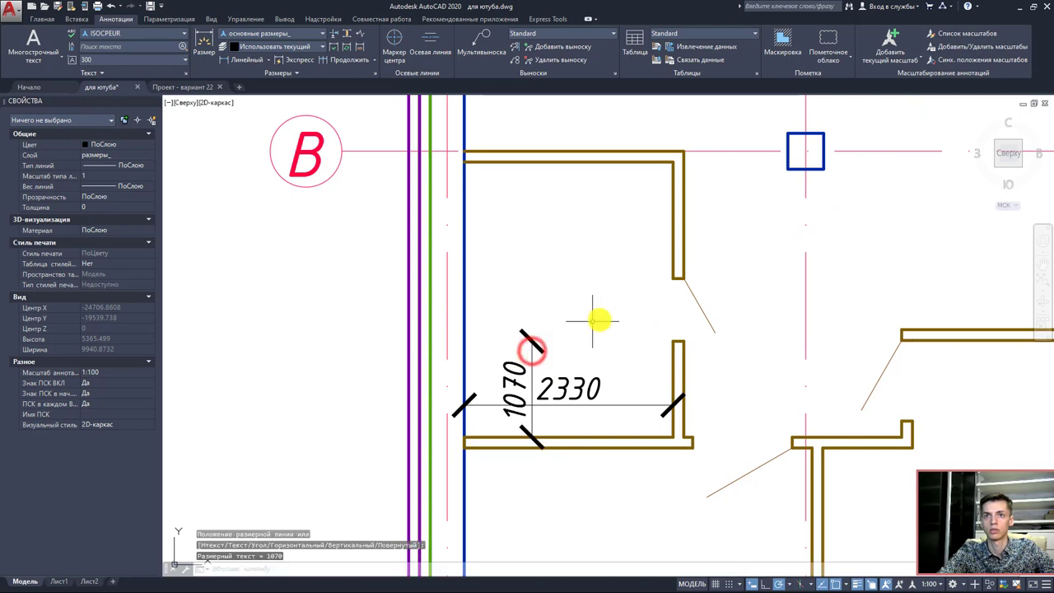
{"action": "left_click", "coordinate": [676, 341]}
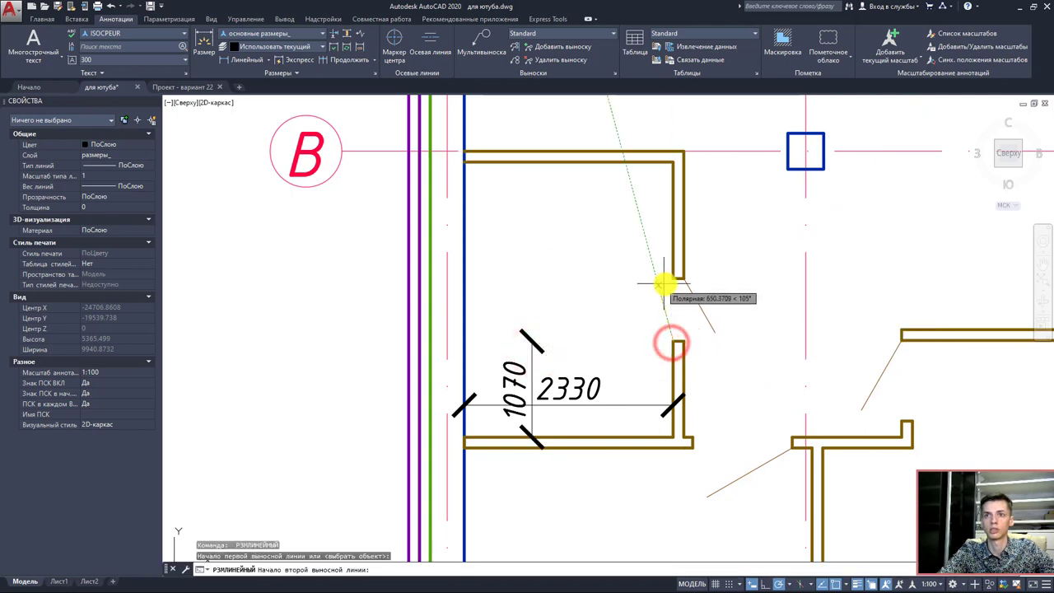
{"action": "left_click", "coordinate": [674, 277]}
{"action": "left_click", "coordinate": [532, 336]}
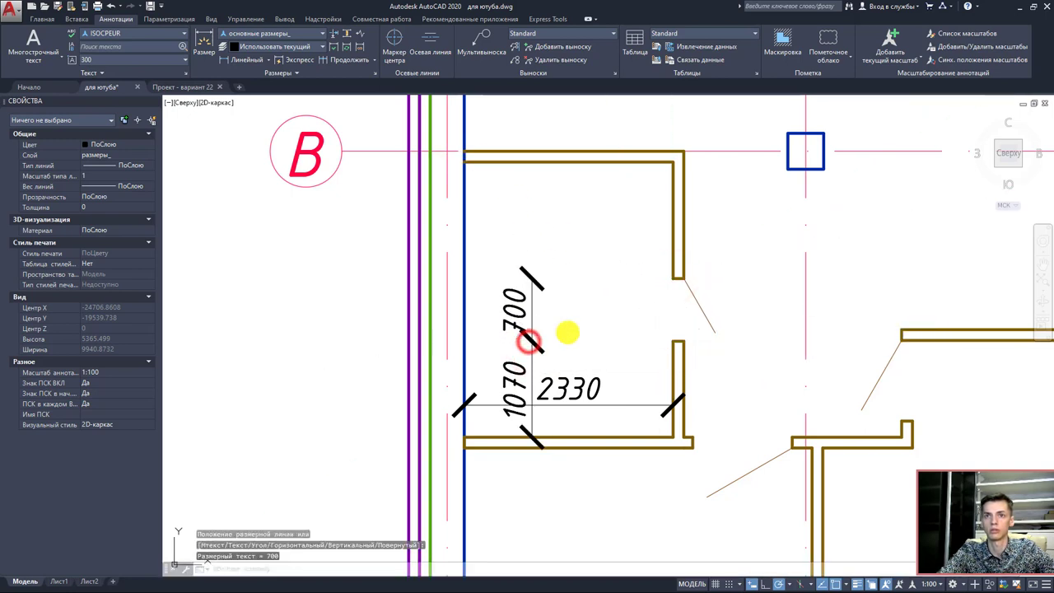
{"action": "key", "text": "Return"}
{"action": "left_click", "coordinate": [673, 279]}
{"action": "left_click", "coordinate": [673, 160]}
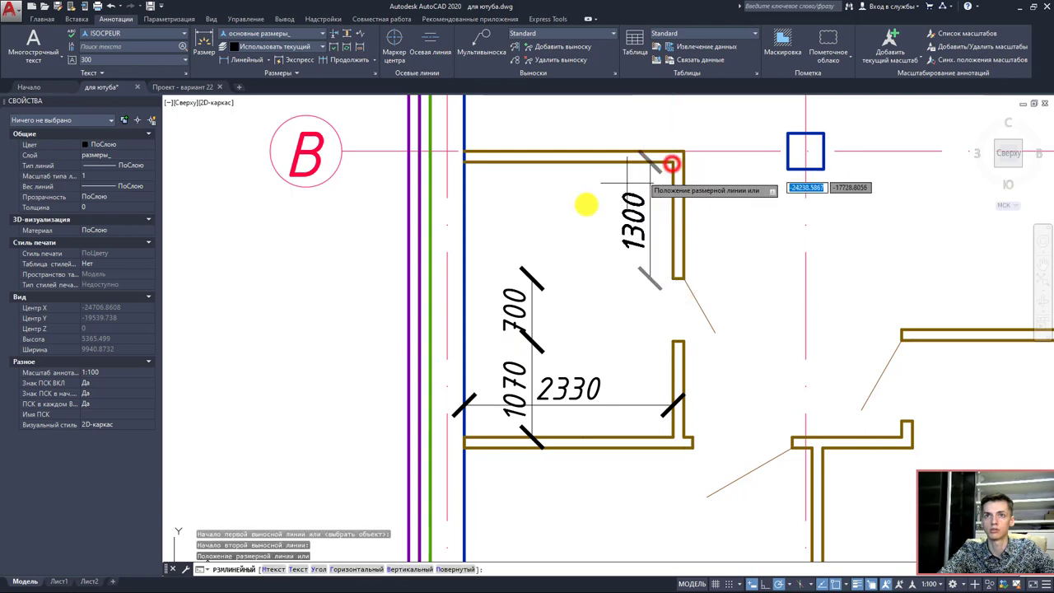
{"action": "left_click", "coordinate": [533, 274]}
{"action": "key", "text": "Escape"}
{"action": "scroll", "coordinate": [590, 256], "scroll_direction": "down", "scroll_amount": 2}
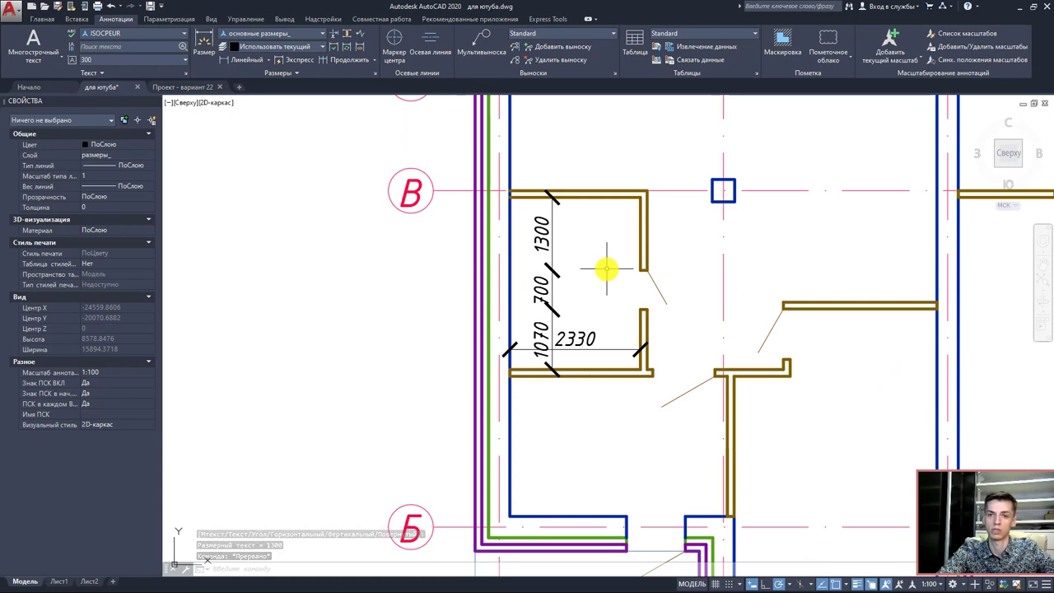
- Zoom out to the full plan across axes 1–4 and А–Д and begin a selection window around the left axis bubbles
{"action": "scroll", "coordinate": [607, 277], "scroll_direction": "down", "scroll_amount": 2}
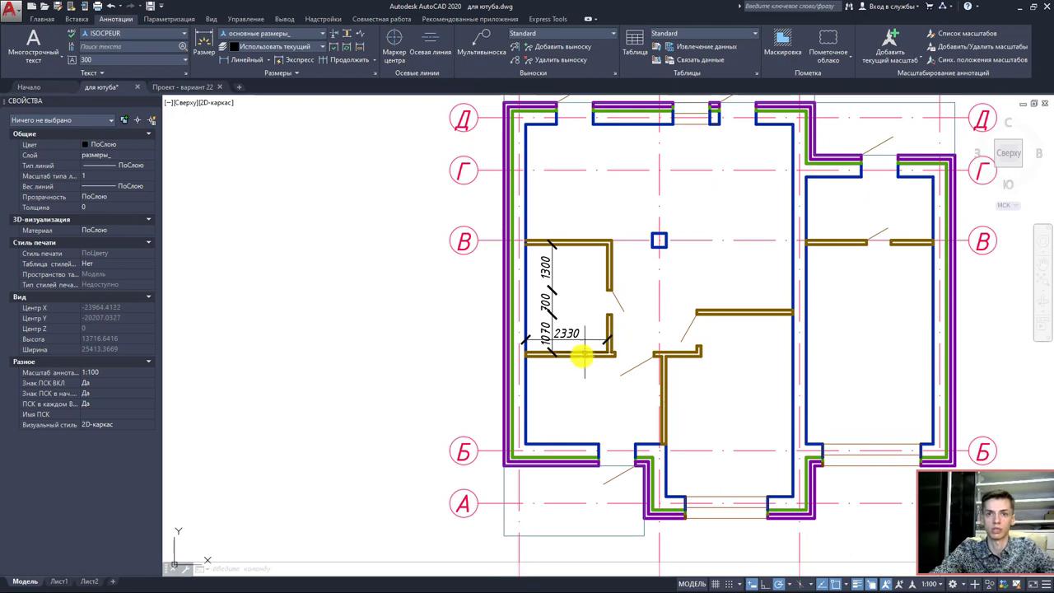
{"action": "scroll", "coordinate": [586, 359], "scroll_direction": "down", "scroll_amount": 2}
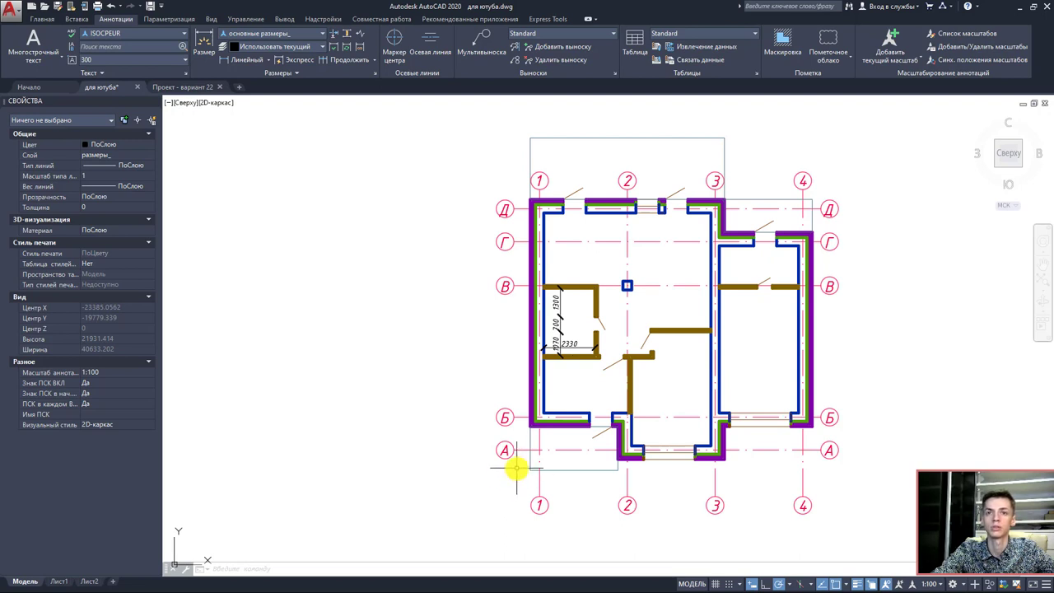
{"action": "left_click", "coordinate": [517, 469]}
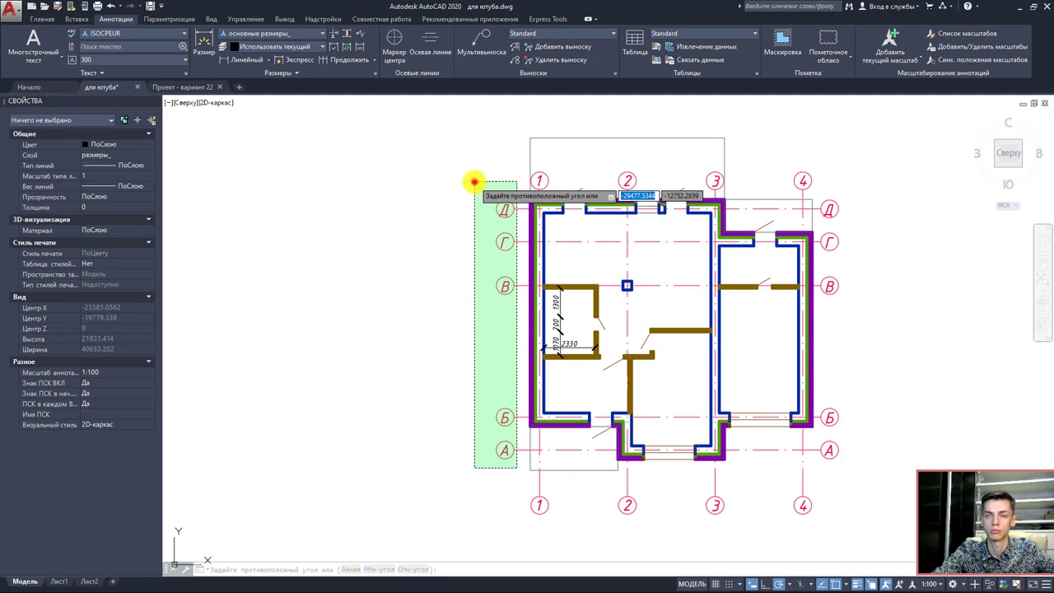
- Stretch the left lettered axis bubbles А–Д farther left, with Ortho on
{"action": "left_click", "coordinate": [474, 182]}
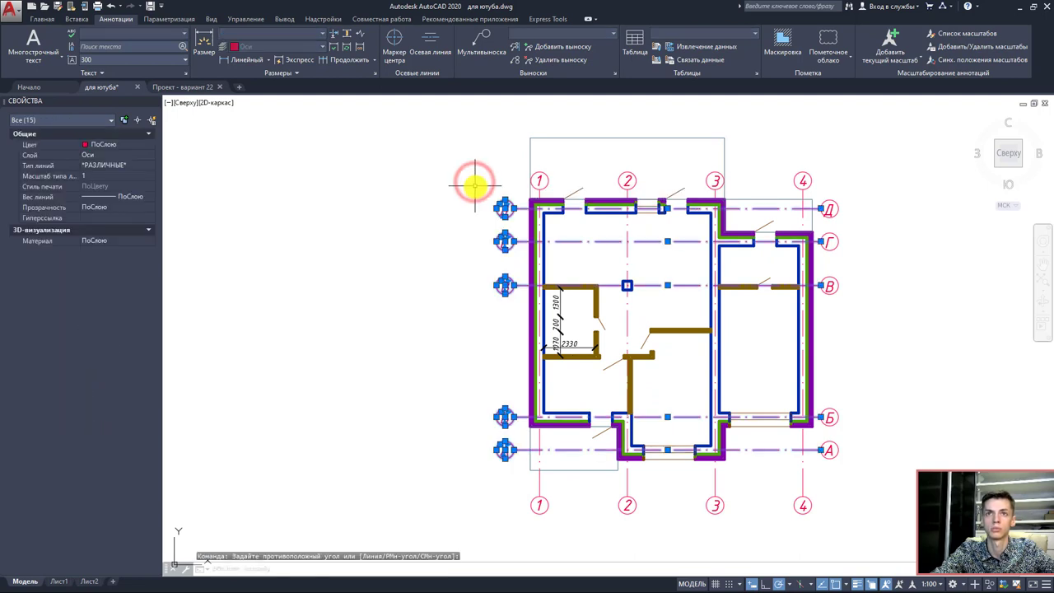
{"action": "left_click", "coordinate": [37, 19]}
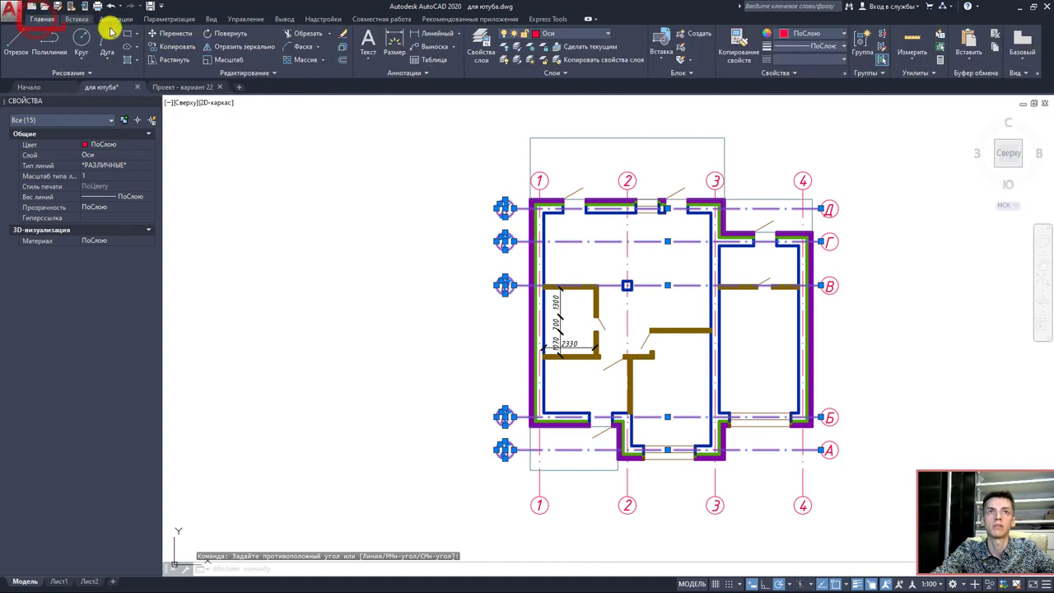
{"action": "left_click", "coordinate": [175, 60]}
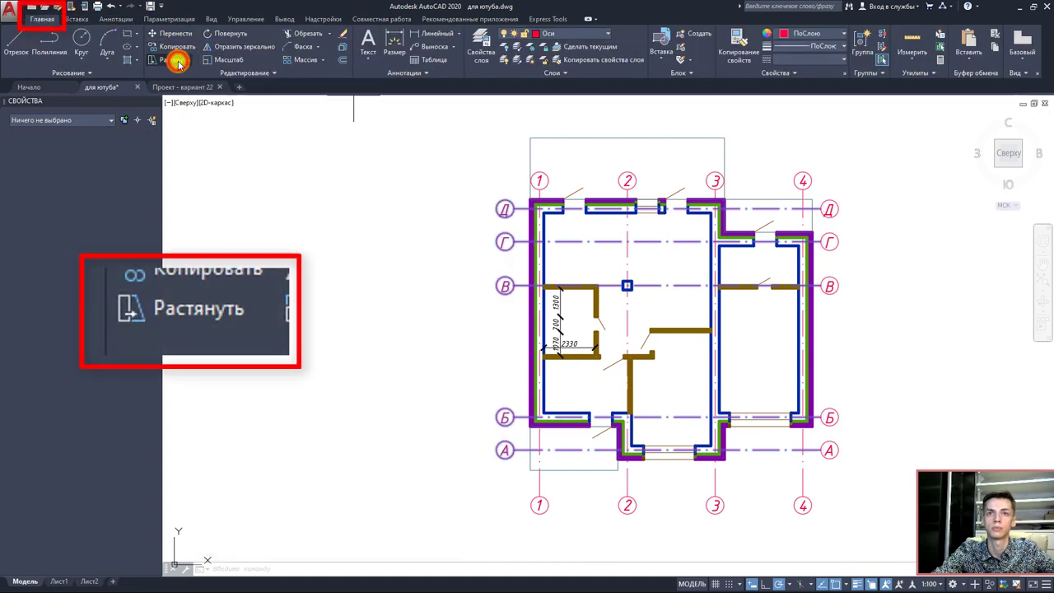
{"action": "left_click", "coordinate": [445, 185]}
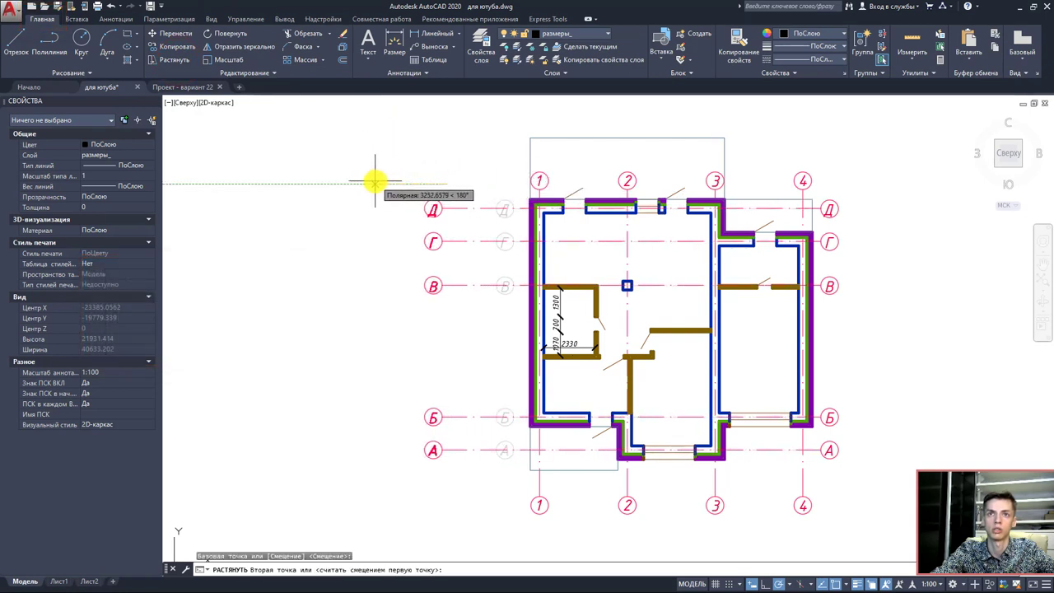
{"action": "left_click", "coordinate": [765, 585]}
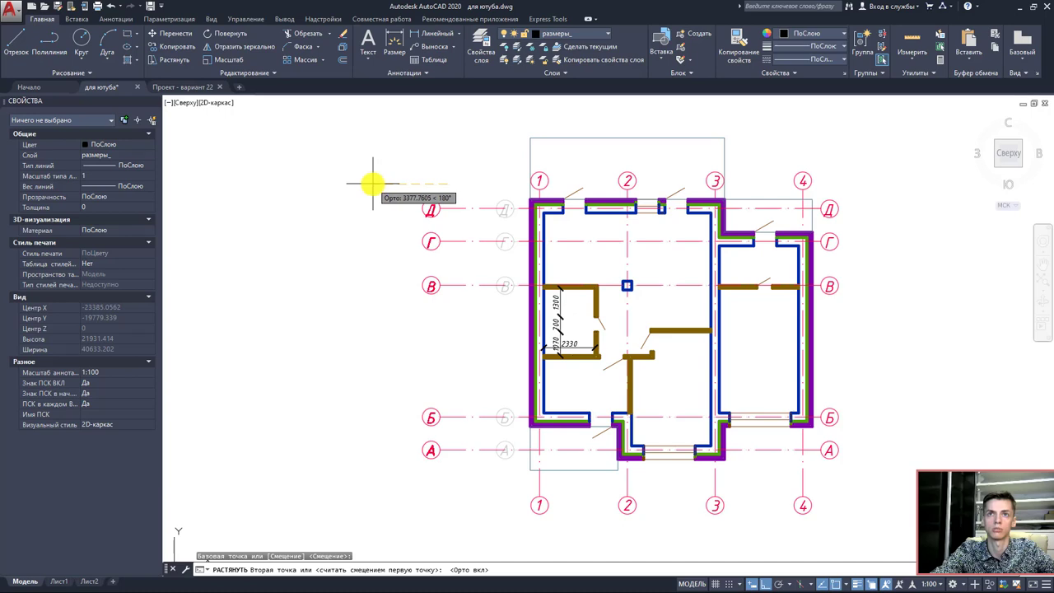
{"action": "left_click", "coordinate": [372, 183]}
{"action": "middle_click_drag", "start_coordinate": [542, 345], "coordinate": [465, 286]}
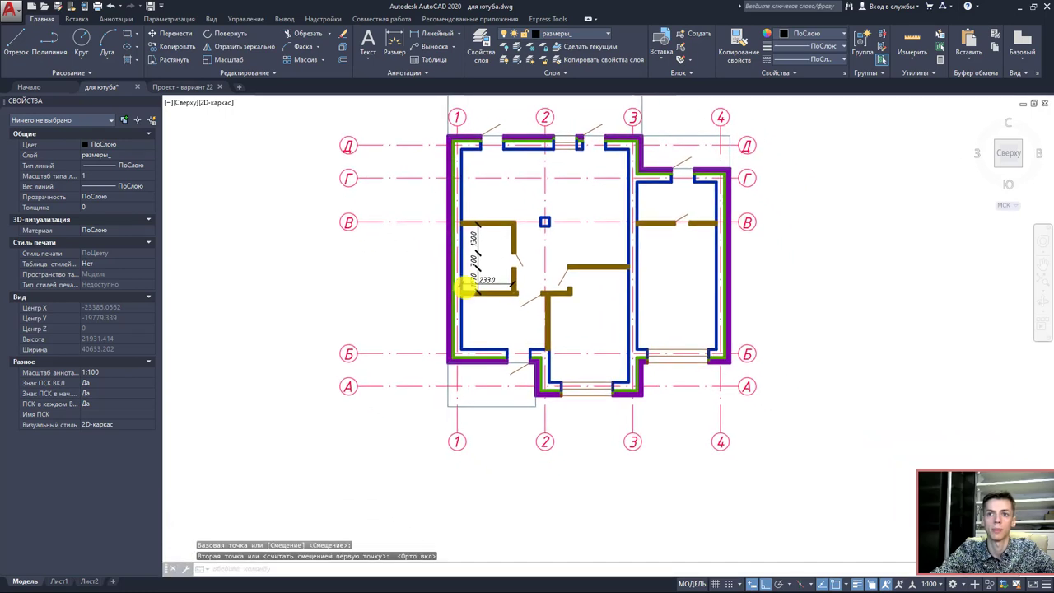
- Stretch the bottom numbered axis bubbles 1–4 downward, away from the walls
{"action": "left_click", "coordinate": [423, 397]}
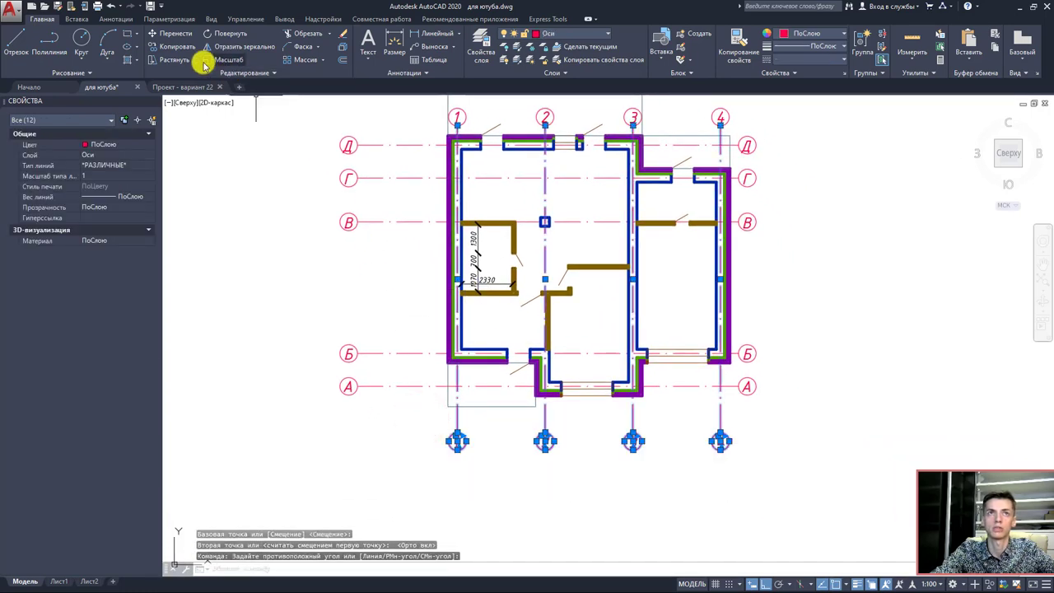
{"action": "left_click", "coordinate": [175, 62]}
{"action": "left_click", "coordinate": [364, 428]}
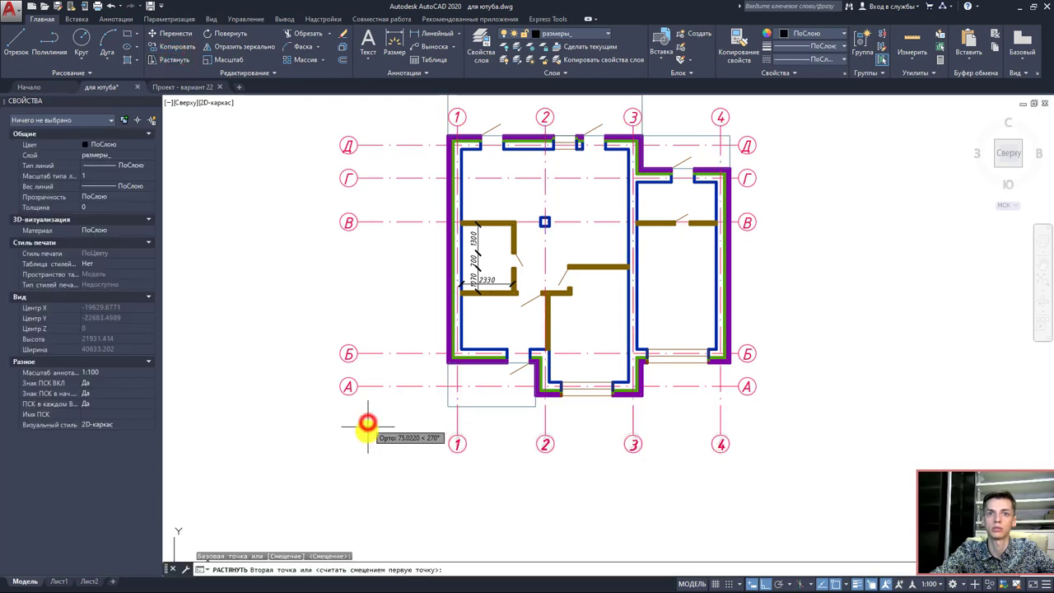
{"action": "left_click", "coordinate": [361, 468]}
{"action": "scroll", "coordinate": [823, 387], "scroll_direction": "up", "scroll_amount": 4}
{"action": "middle_click_drag", "start_coordinate": [876, 396], "coordinate": [800, 447]}
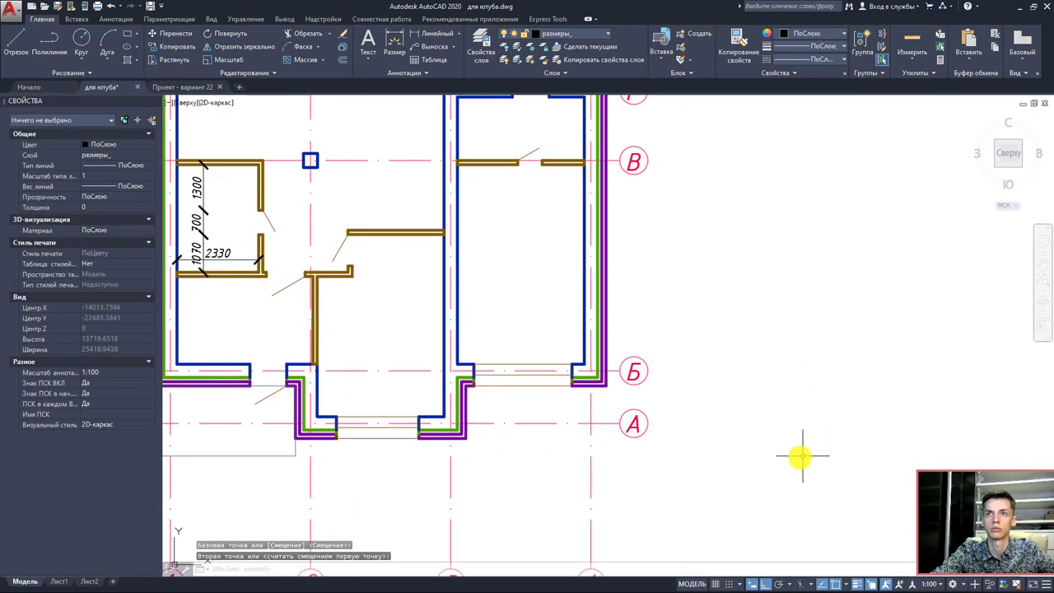
{"action": "scroll", "coordinate": [800, 470], "scroll_direction": "down", "scroll_amount": 4}
{"action": "left_click", "coordinate": [799, 497]}
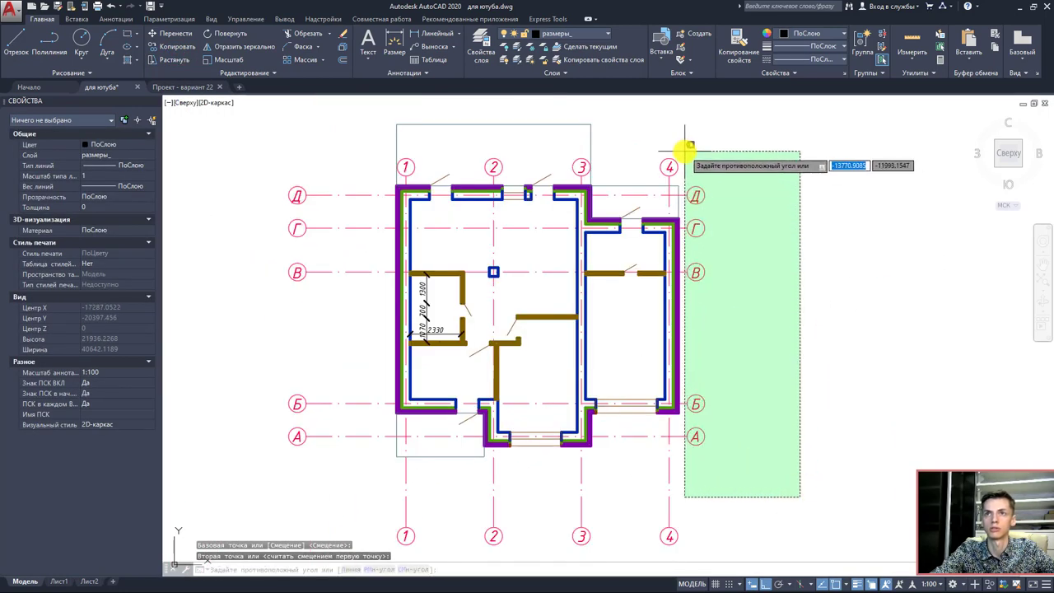
- Stretch the right lettered axis bubbles farther to the right
{"action": "left_click", "coordinate": [687, 152]}
{"action": "left_click", "coordinate": [176, 60]}
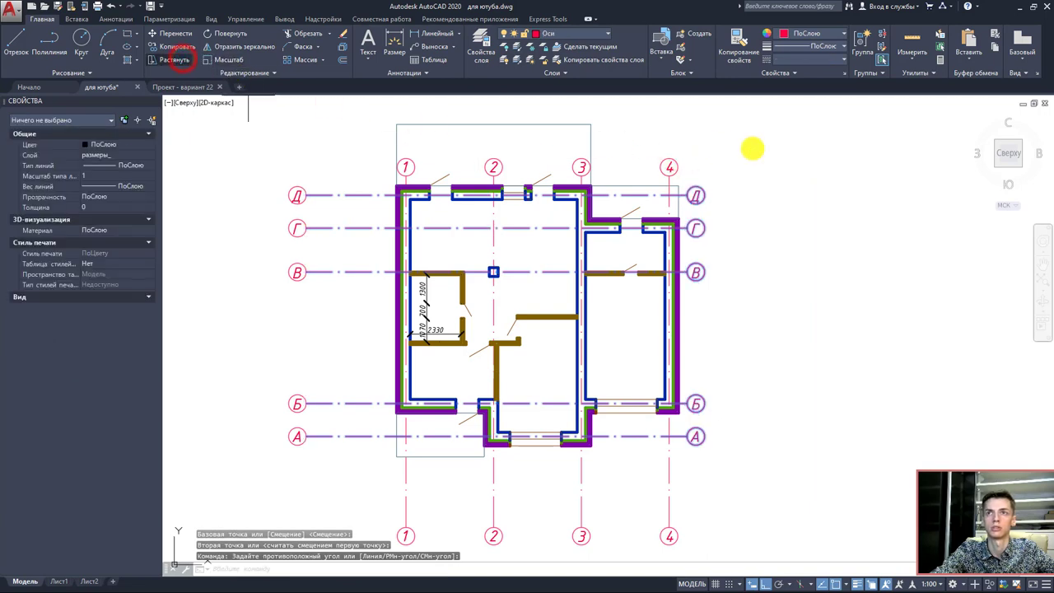
{"action": "left_click", "coordinate": [682, 135]}
{"action": "left_click", "coordinate": [737, 136]}
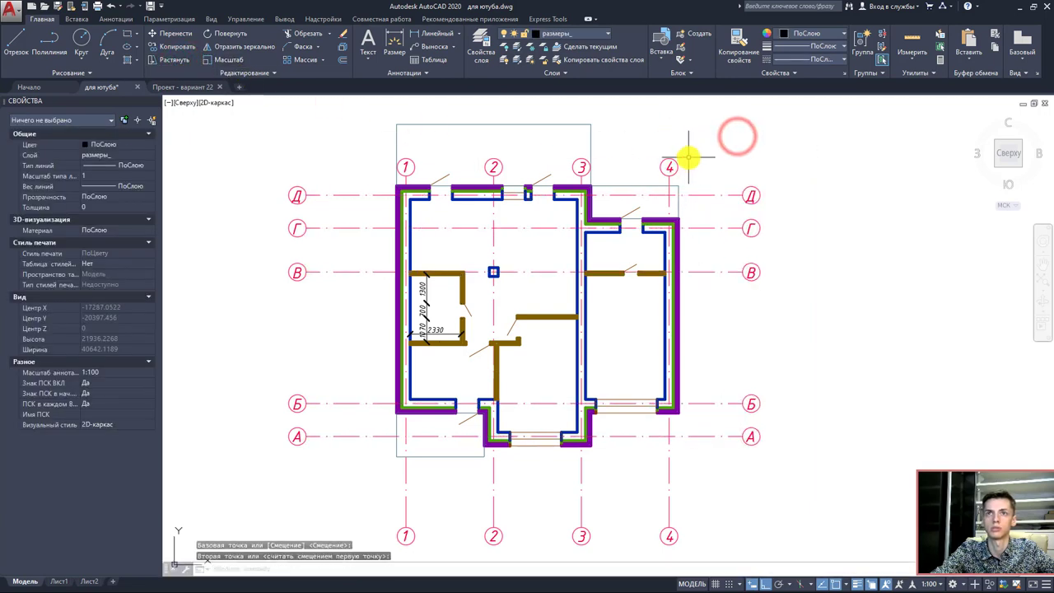
- Select the top axis lines for a stretch, then cancel this first attempt
{"action": "left_click", "coordinate": [333, 134]}
{"action": "left_click", "coordinate": [725, 165]}
{"action": "scroll", "coordinate": [650, 169], "scroll_direction": "up", "scroll_amount": 4}
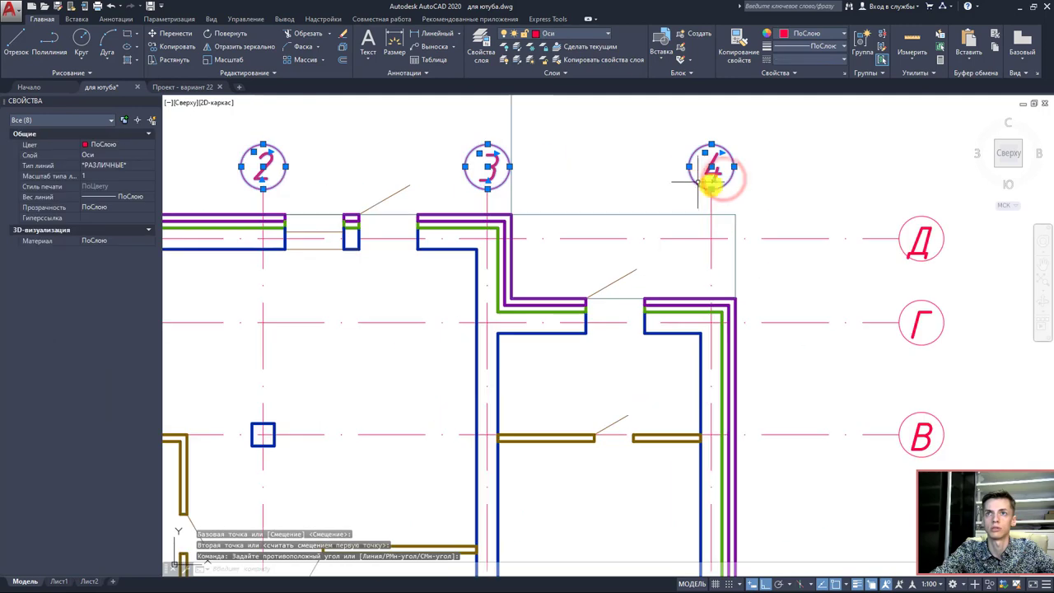
{"action": "left_click", "coordinate": [729, 198]}
{"action": "left_click", "coordinate": [675, 200]}
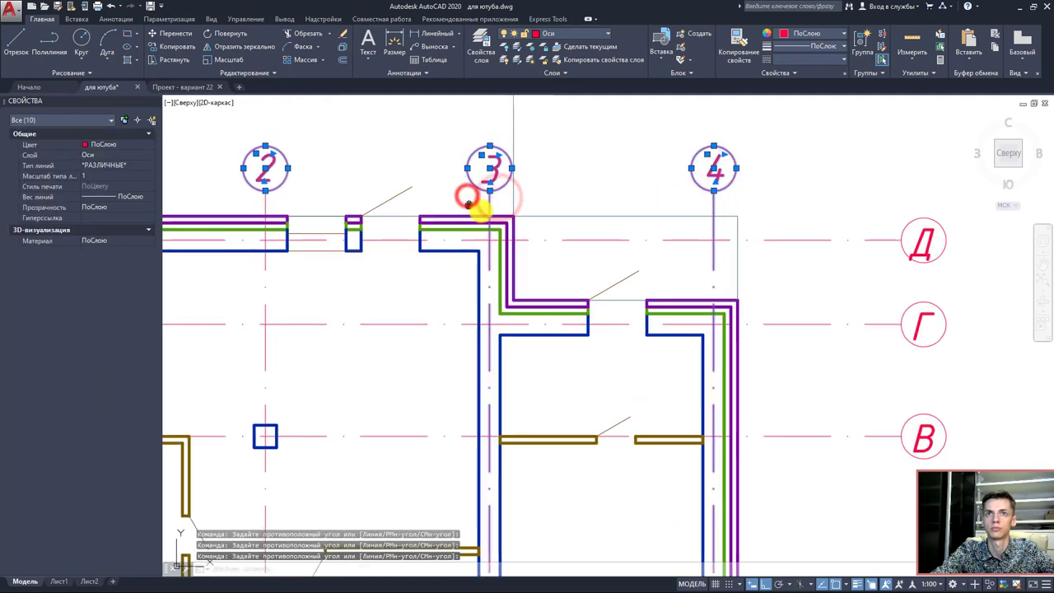
{"action": "middle_click_drag", "start_coordinate": [478, 207], "coordinate": [768, 261]}
{"action": "left_click", "coordinate": [706, 252]}
{"action": "left_click", "coordinate": [520, 258]}
{"action": "left_click", "coordinate": [539, 272]}
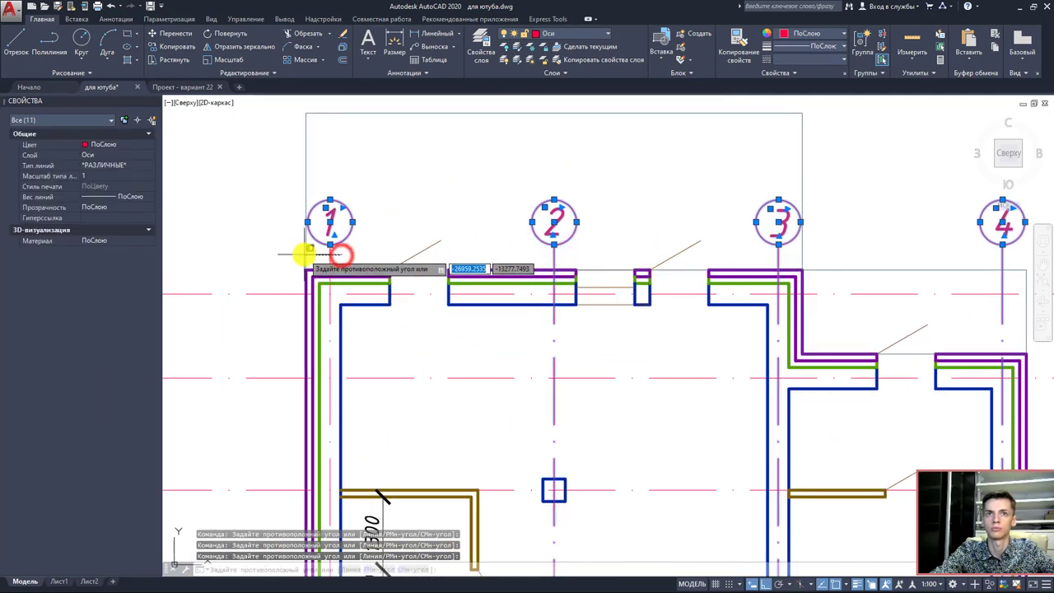
{"action": "left_click", "coordinate": [300, 257]}
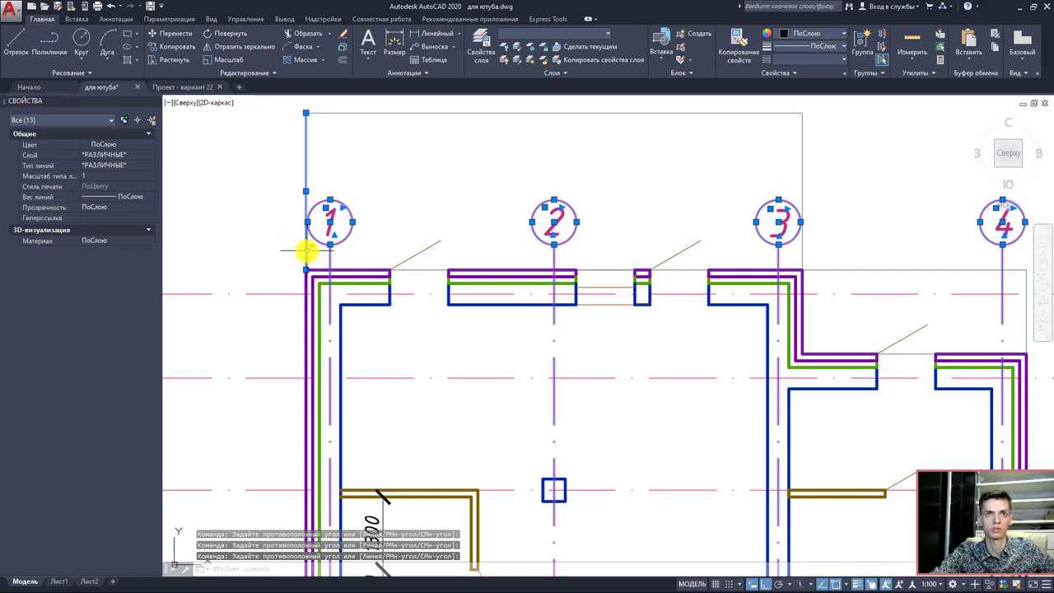
{"action": "left_click", "coordinate": [305, 252], "text": "shift"}
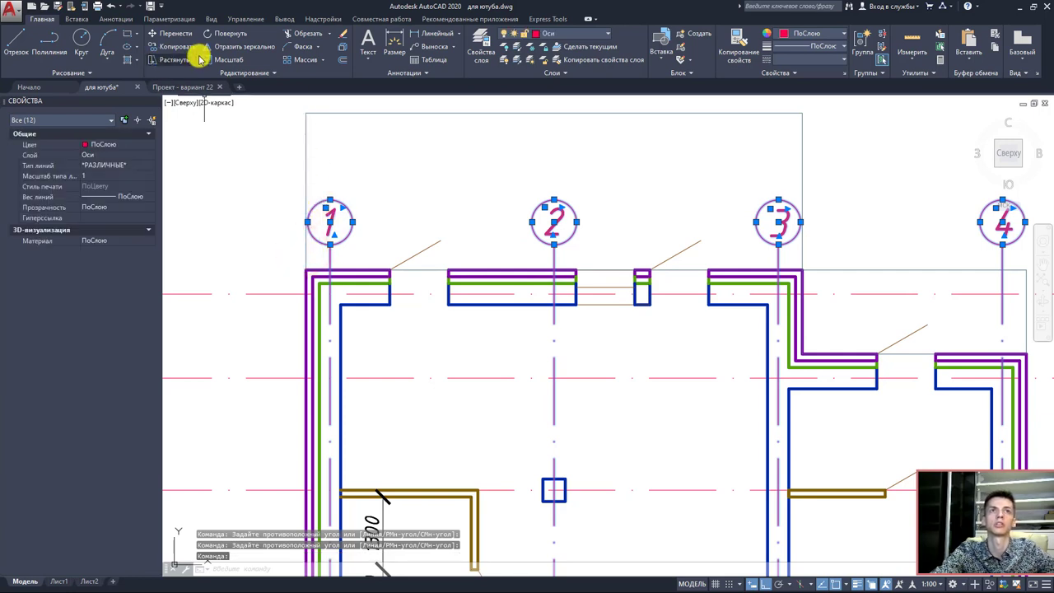
{"action": "left_click", "coordinate": [173, 61]}
{"action": "left_click", "coordinate": [244, 237]}
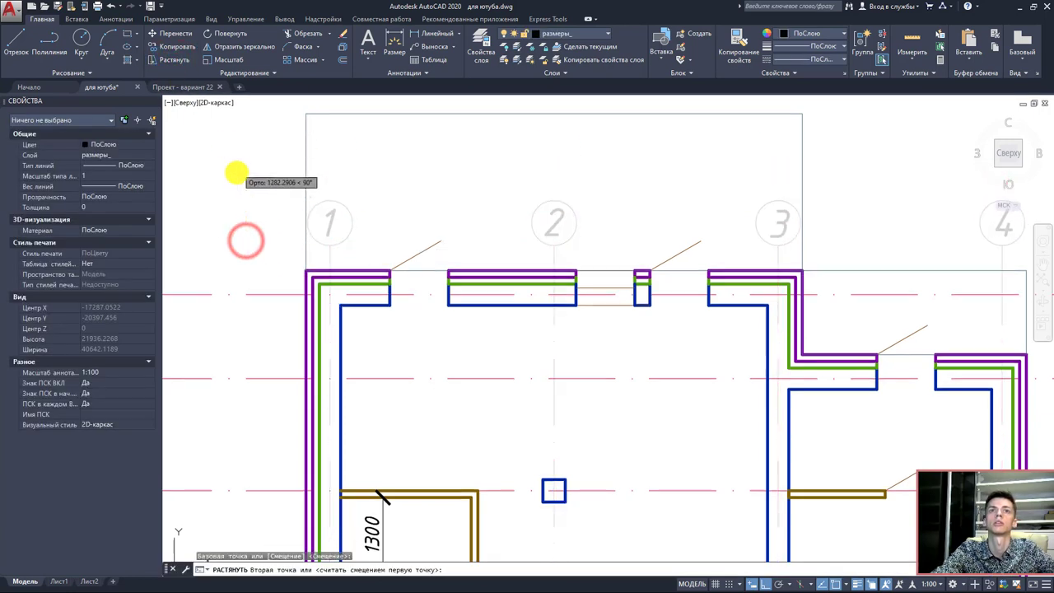
{"action": "scroll", "coordinate": [241, 239], "scroll_direction": "down", "scroll_amount": 1}
{"action": "key", "text": "Escape"}
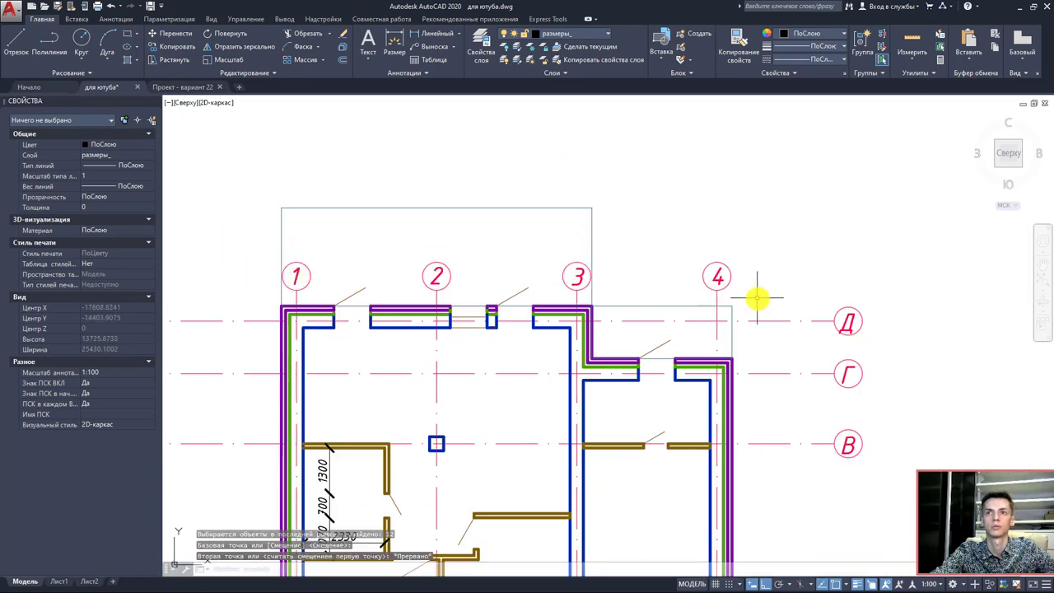
- Reselect top bubbles 1–4 with their axes and stretch them upward
{"action": "left_click", "coordinate": [753, 296]}
{"action": "left_click", "coordinate": [683, 247]}
{"action": "scroll", "coordinate": [586, 286], "scroll_direction": "up", "scroll_amount": 4}
{"action": "left_click", "coordinate": [584, 304]}
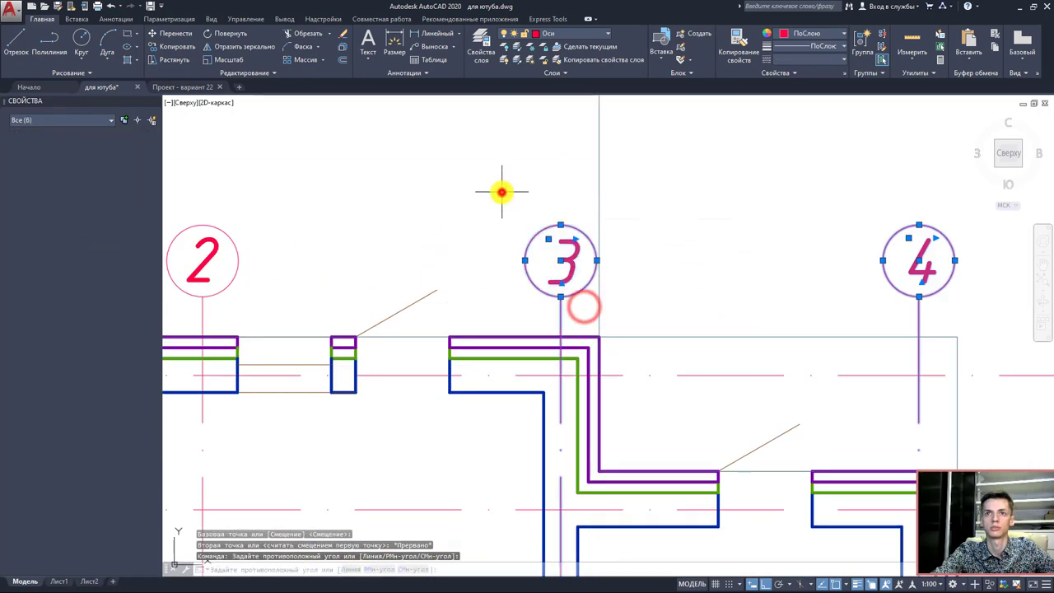
{"action": "left_click", "coordinate": [501, 192]}
{"action": "scroll", "coordinate": [408, 263], "scroll_direction": "down", "scroll_amount": 3}
{"action": "left_click", "coordinate": [447, 292]}
{"action": "left_click", "coordinate": [415, 239]}
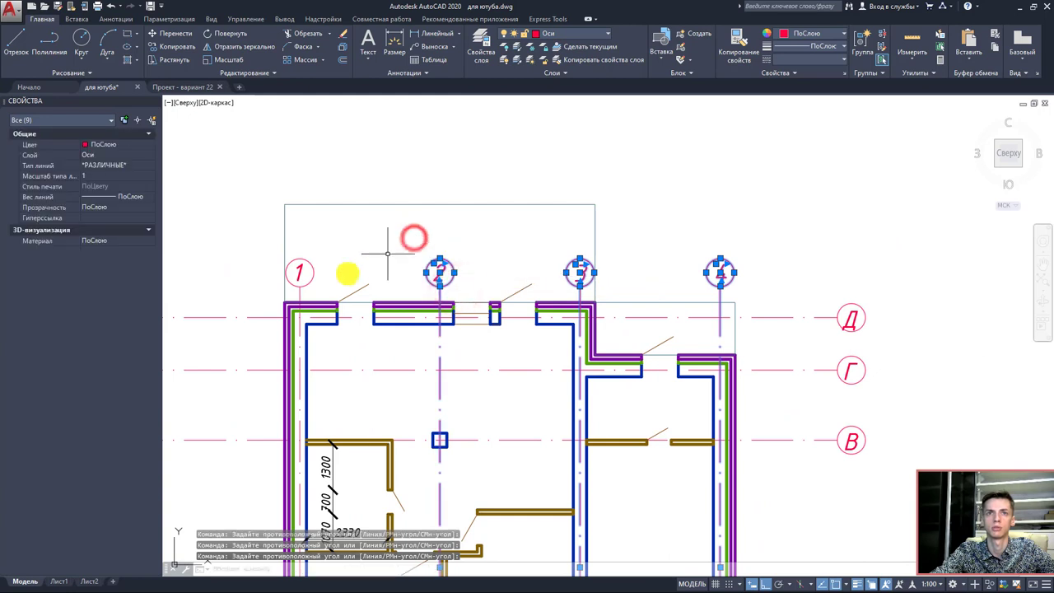
{"action": "left_click", "coordinate": [292, 238]}
{"action": "scroll", "coordinate": [294, 243], "scroll_direction": "down", "scroll_amount": 2}
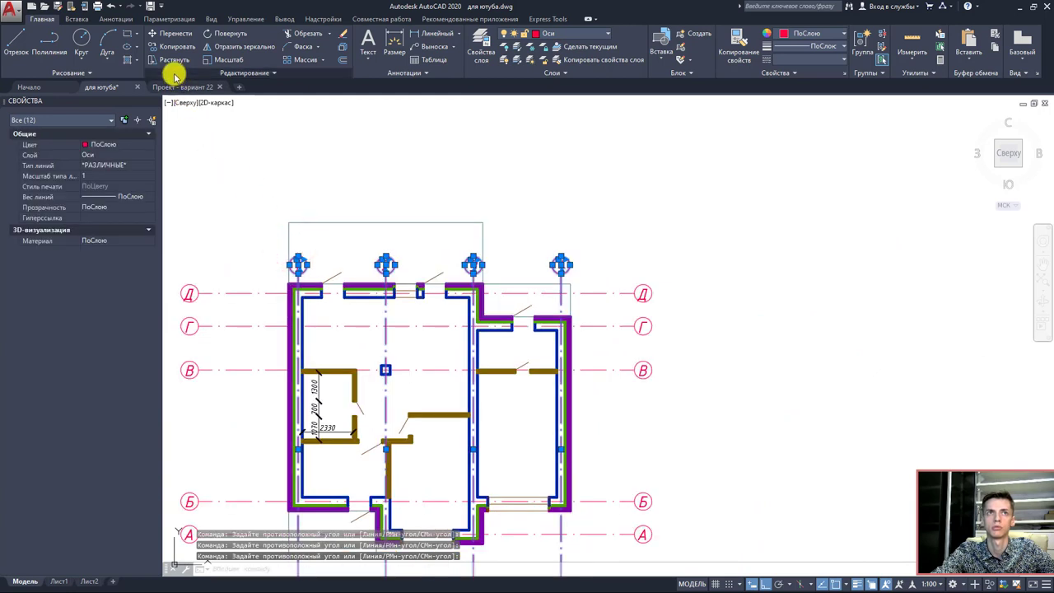
{"action": "left_click", "coordinate": [170, 61]}
{"action": "left_click", "coordinate": [221, 254]}
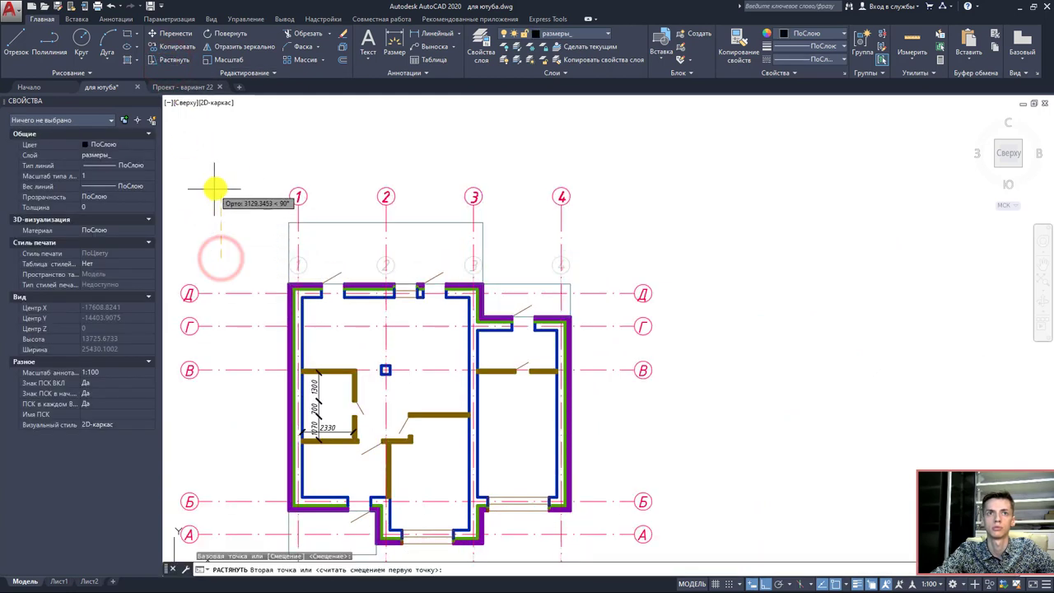
{"action": "key", "text": "Escape"}
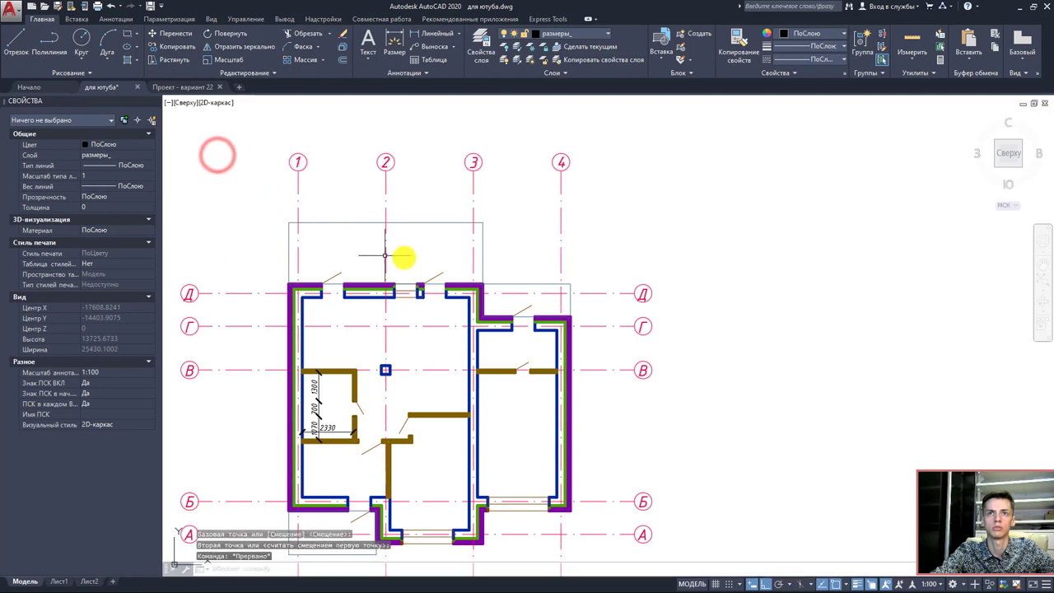
{"action": "scroll", "coordinate": [573, 227], "scroll_direction": "down", "scroll_amount": 2}
{"action": "scroll", "coordinate": [617, 320], "scroll_direction": "up", "scroll_amount": 2}
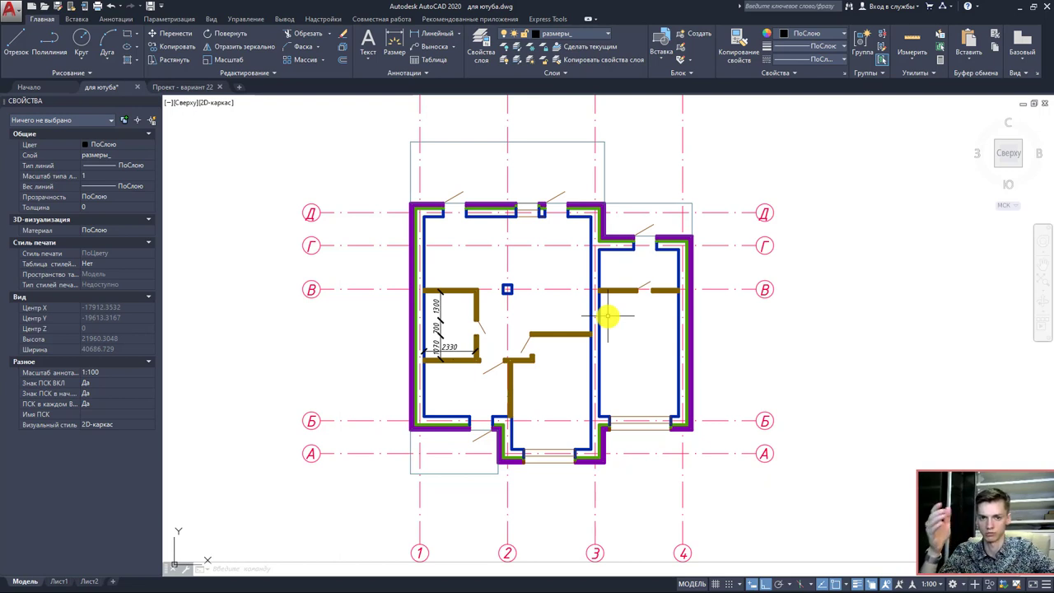
- Add an overall vertical 11000 linear dimension from axis Д to А, left of the plan
{"action": "left_click", "coordinate": [116, 19]}
{"action": "left_click", "coordinate": [253, 61]}
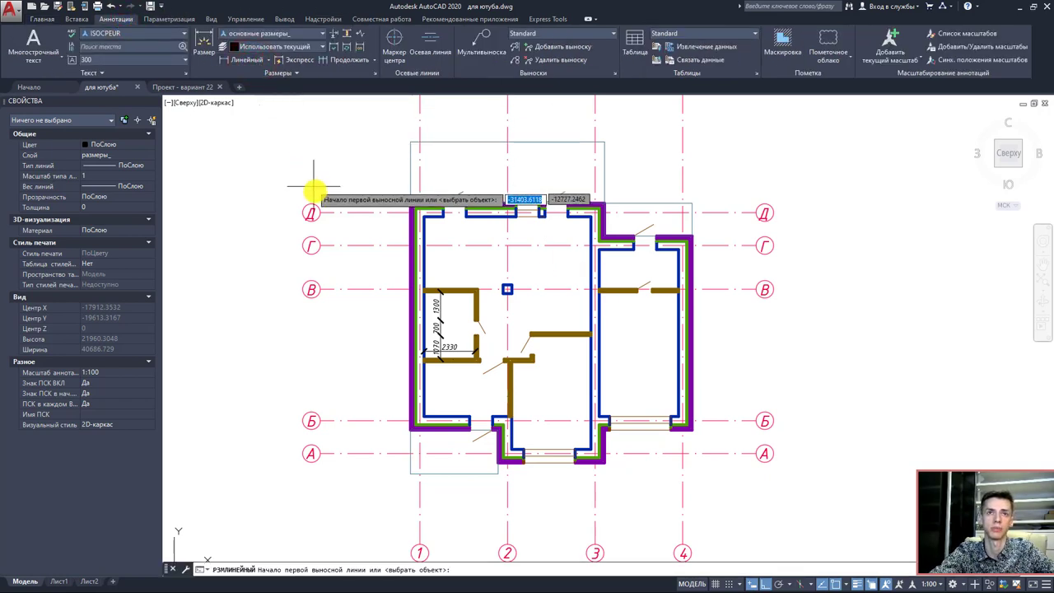
{"action": "scroll", "coordinate": [325, 204], "scroll_direction": "up", "scroll_amount": 2}
{"action": "left_click", "coordinate": [334, 215]}
{"action": "middle_click_drag", "start_coordinate": [347, 306], "coordinate": [369, 212]}
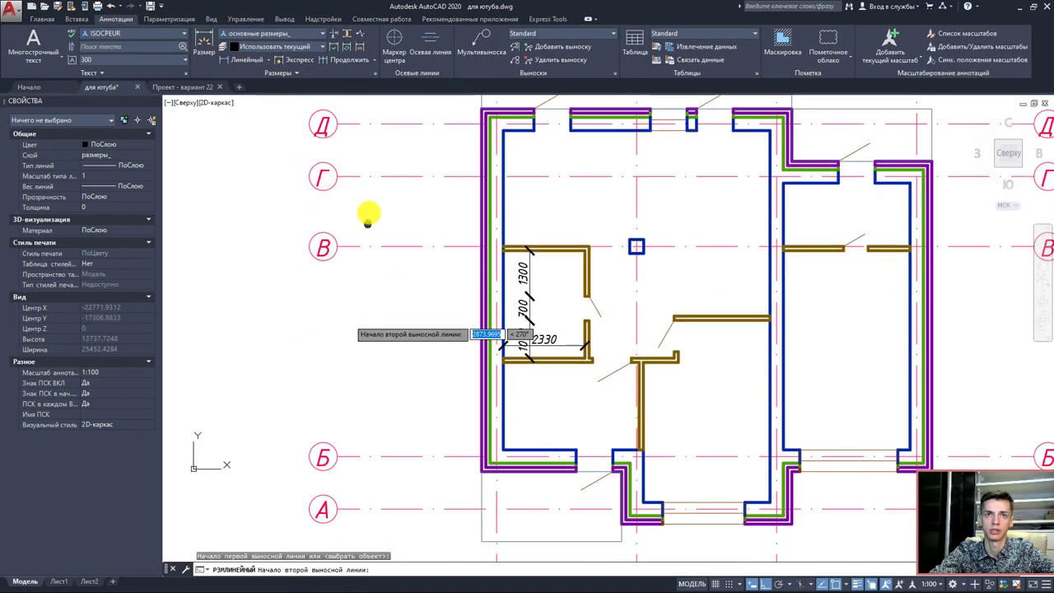
{"action": "left_click", "coordinate": [358, 509]}
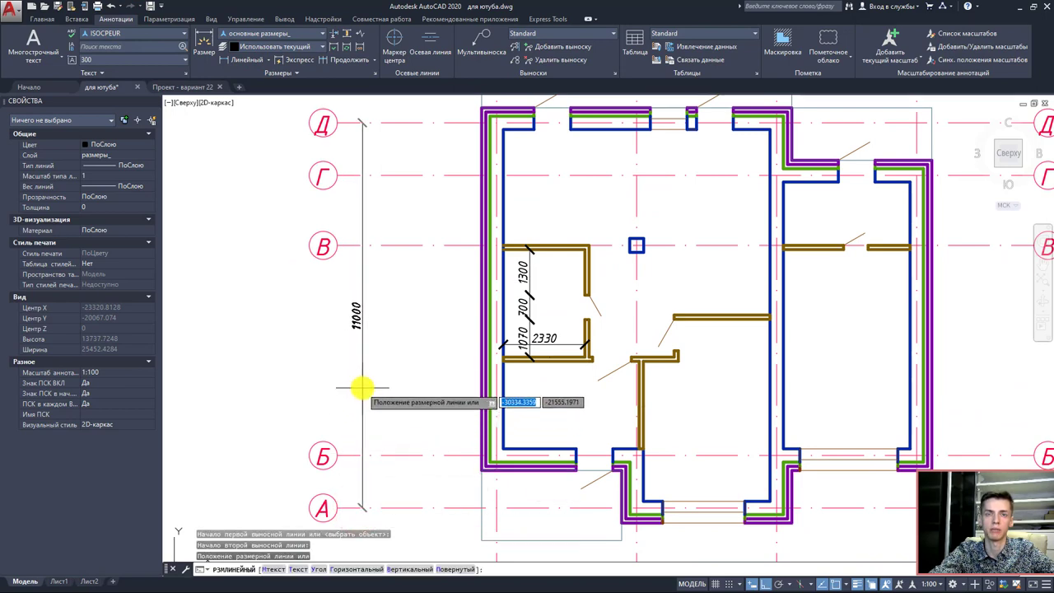
{"action": "left_click", "coordinate": [364, 387]}
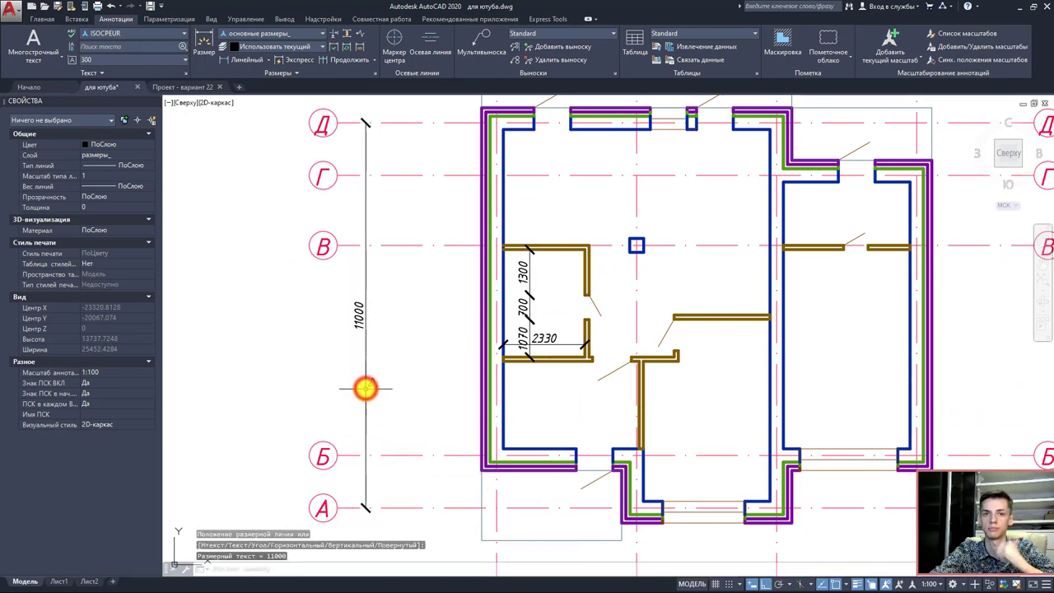
{"action": "key", "text": "Escape"}
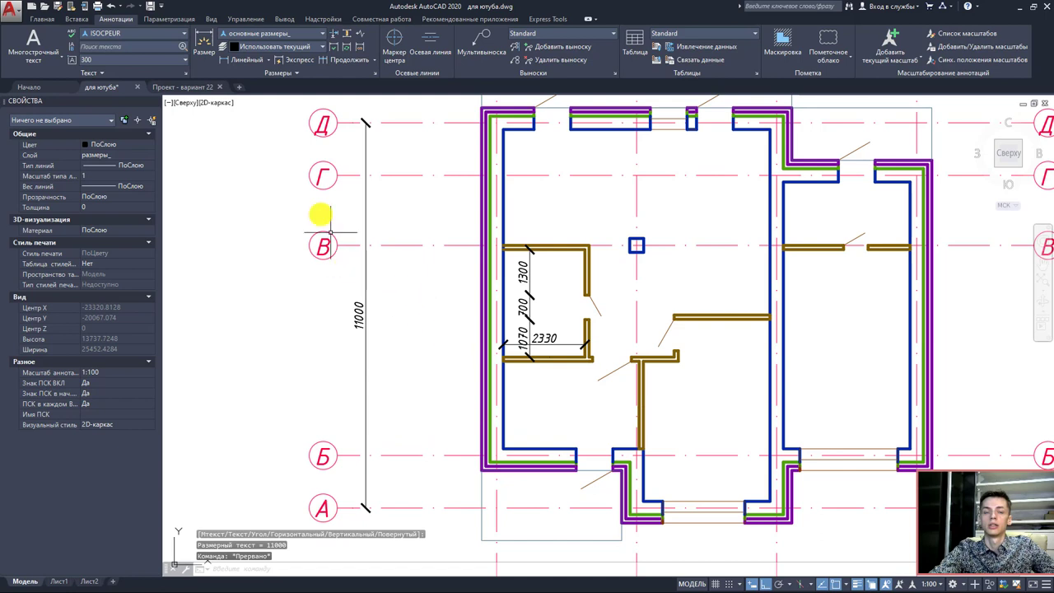
- Add a 1500 linear dimension between axes Д and Г, inside the overall one
{"action": "left_click", "coordinate": [245, 60]}
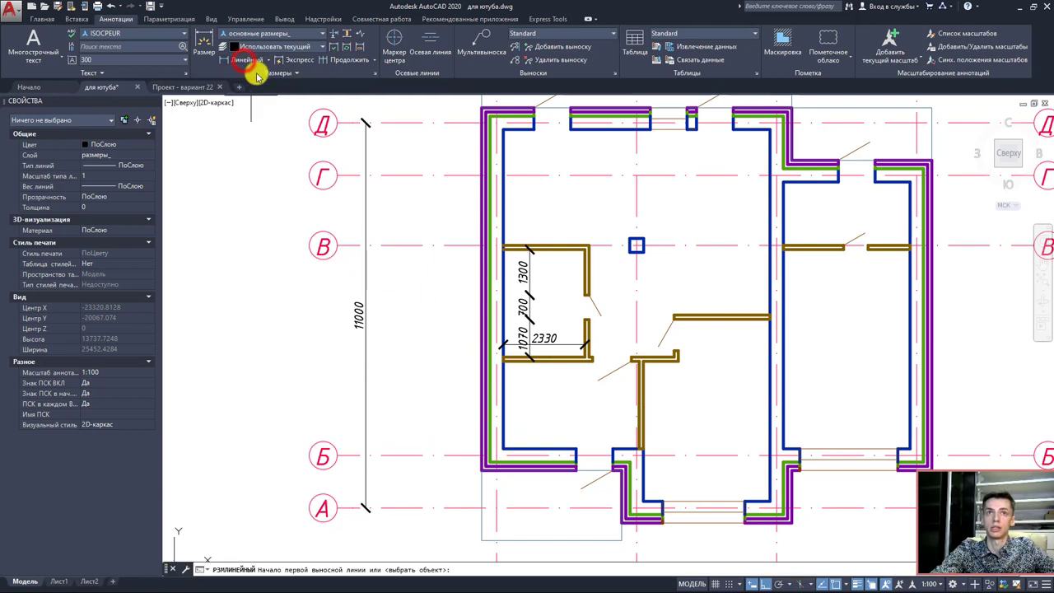
{"action": "left_click", "coordinate": [400, 123]}
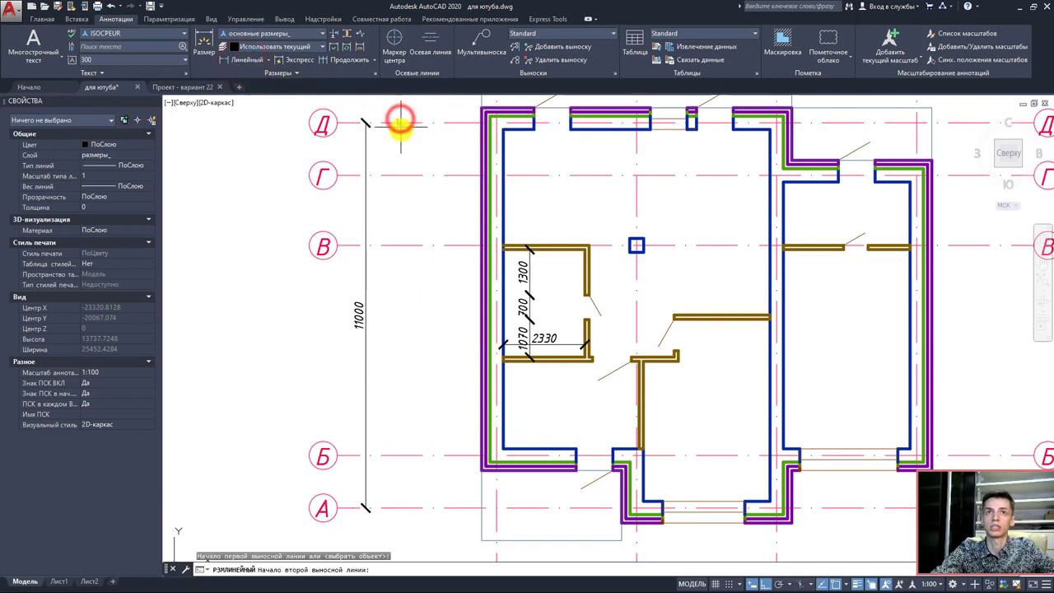
{"action": "left_click", "coordinate": [400, 175]}
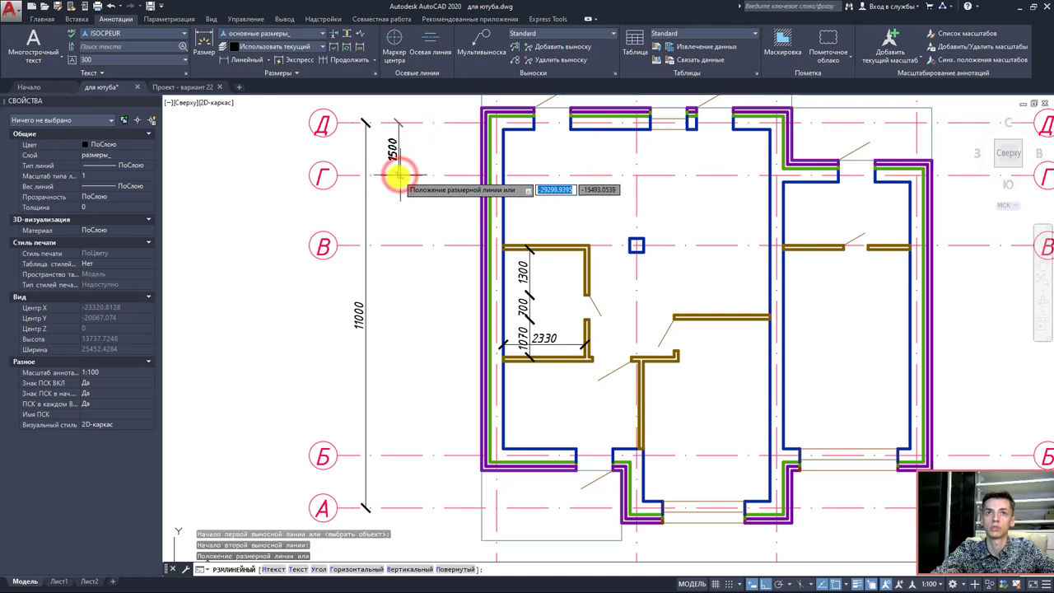
{"action": "left_click", "coordinate": [397, 182]}
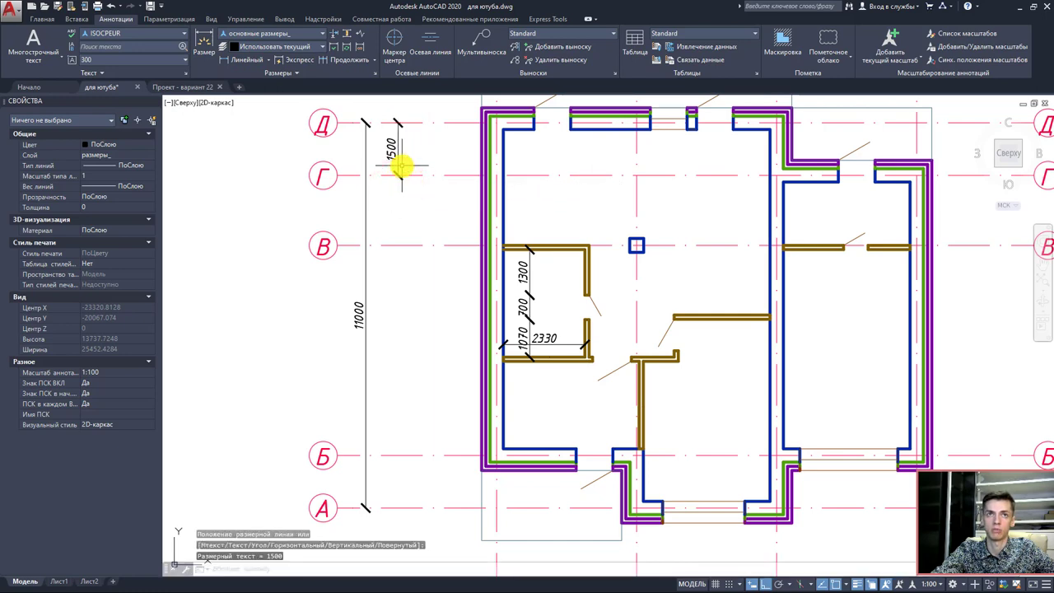
- Continue the left chain with 2000, 6000 and 1500 spans down to axis А
{"action": "left_click", "coordinate": [343, 60]}
{"action": "left_click", "coordinate": [400, 245]}
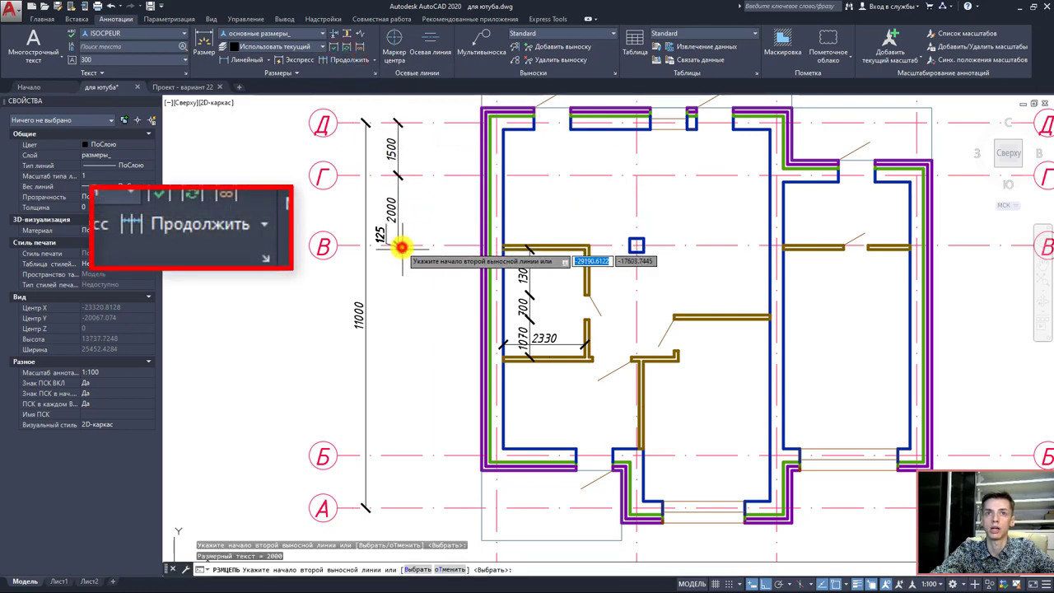
{"action": "left_click", "coordinate": [398, 508]}
{"action": "middle_click_drag", "start_coordinate": [446, 507], "coordinate": [431, 388]}
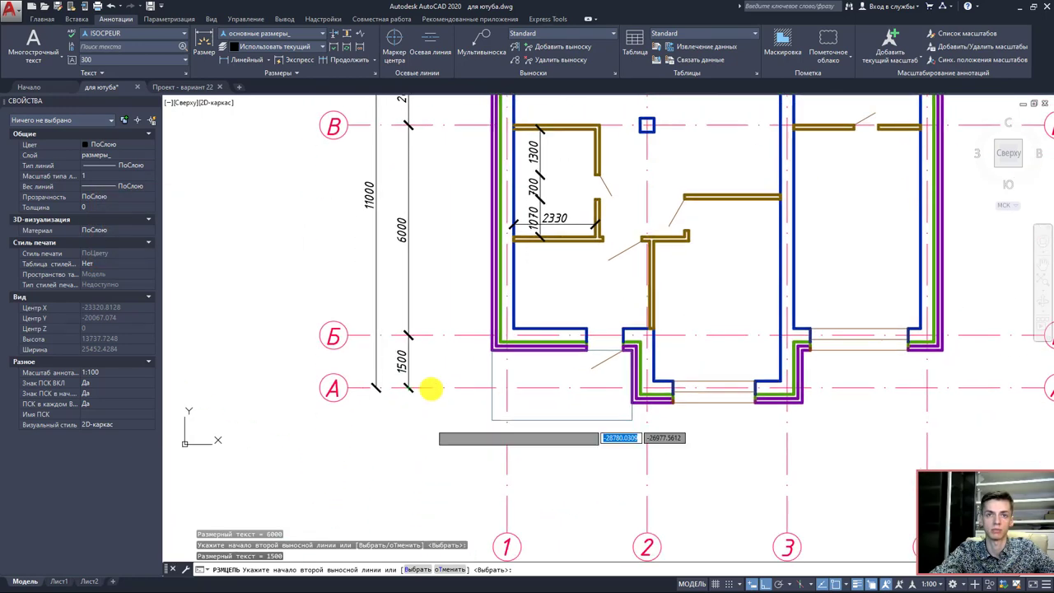
{"action": "key", "text": "Escape"}
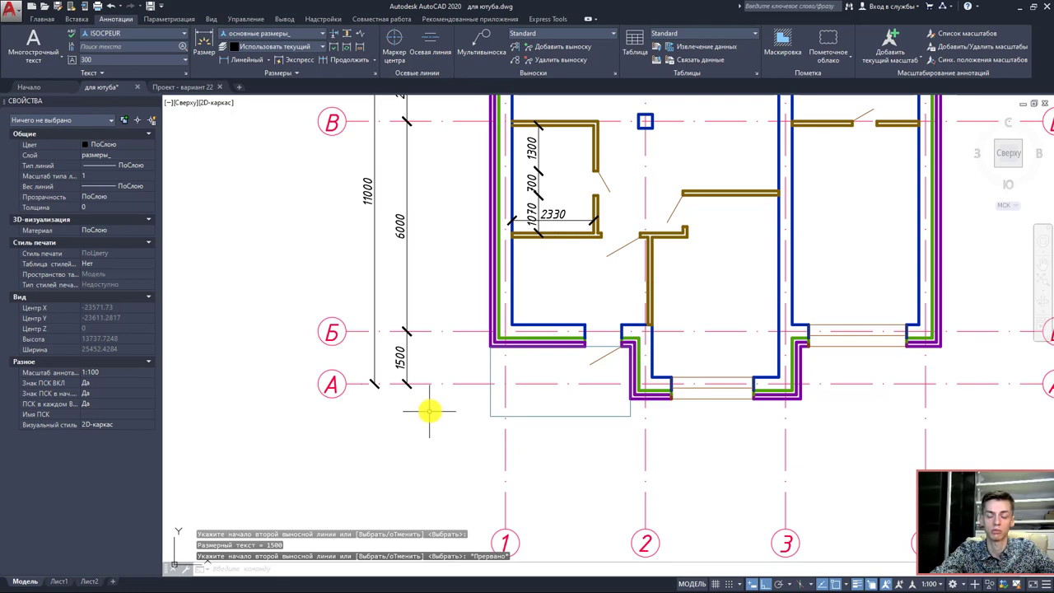
{"action": "scroll", "coordinate": [431, 409], "scroll_direction": "down", "scroll_amount": 2}
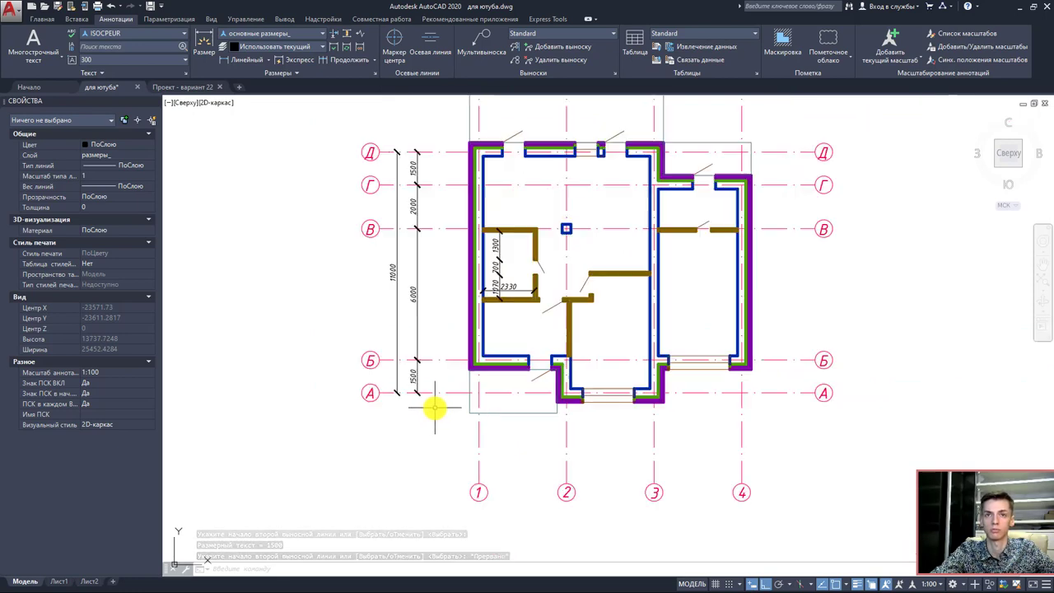
{"action": "scroll", "coordinate": [435, 407], "scroll_direction": "down", "scroll_amount": 2}
{"action": "scroll", "coordinate": [435, 400], "scroll_direction": "up", "scroll_amount": 2}
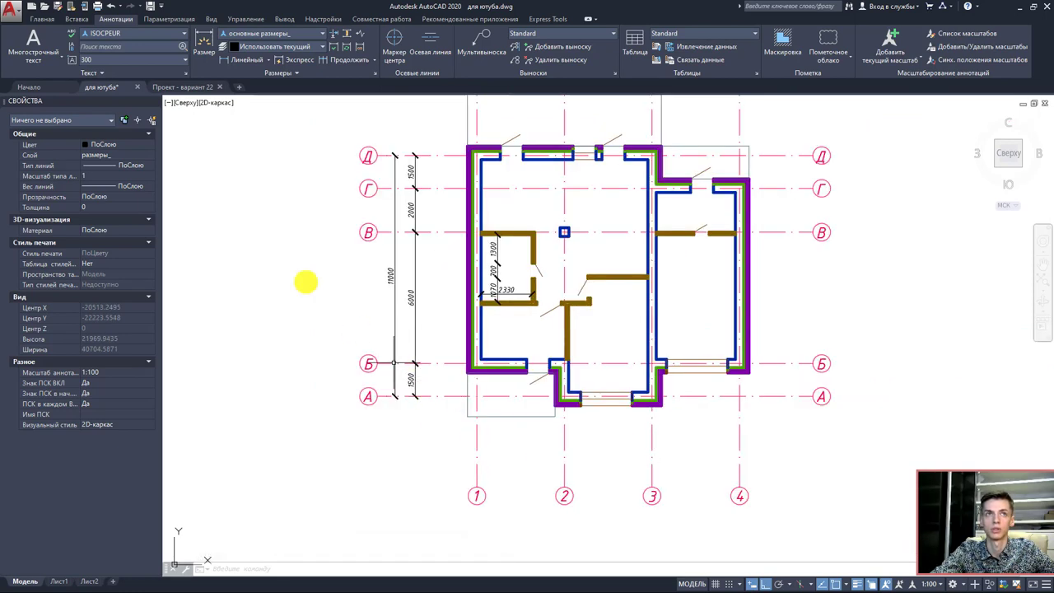
- Add an overall 12000 linear dimension from axis 1 to 4 below the plan
{"action": "left_click", "coordinate": [244, 64]}
{"action": "left_click", "coordinate": [476, 476]}
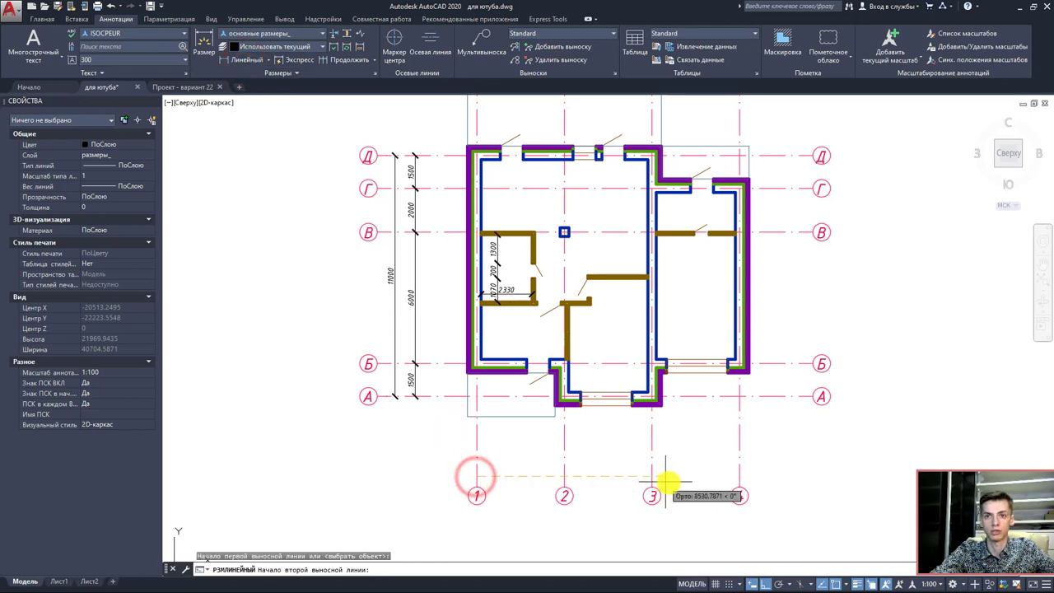
{"action": "left_click", "coordinate": [740, 477]}
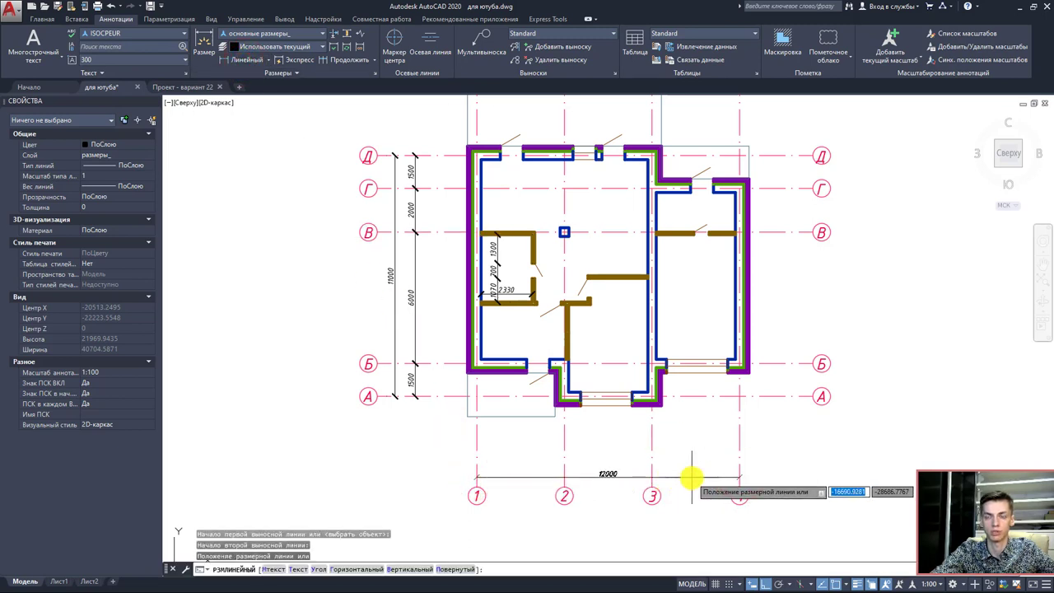
{"action": "left_click", "coordinate": [690, 478]}
{"action": "scroll", "coordinate": [544, 461], "scroll_direction": "up", "scroll_amount": 5}
- Dimension axes 1–4 as a continued chain of three 4000 spans above the 12000
{"action": "key", "text": "space"}
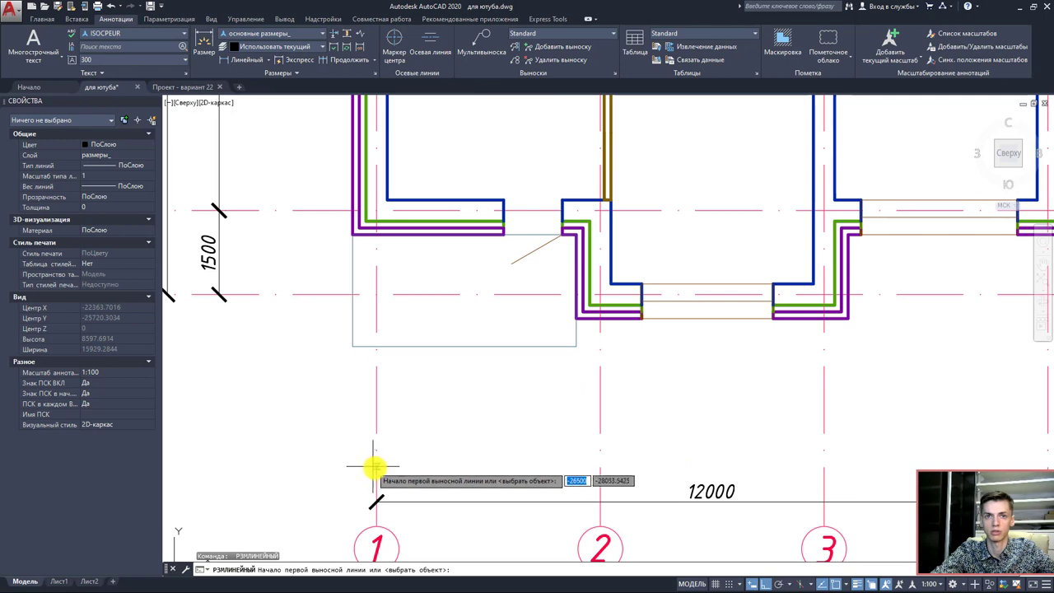
{"action": "left_click", "coordinate": [376, 466]}
{"action": "left_click", "coordinate": [599, 466]}
{"action": "left_click", "coordinate": [549, 466]}
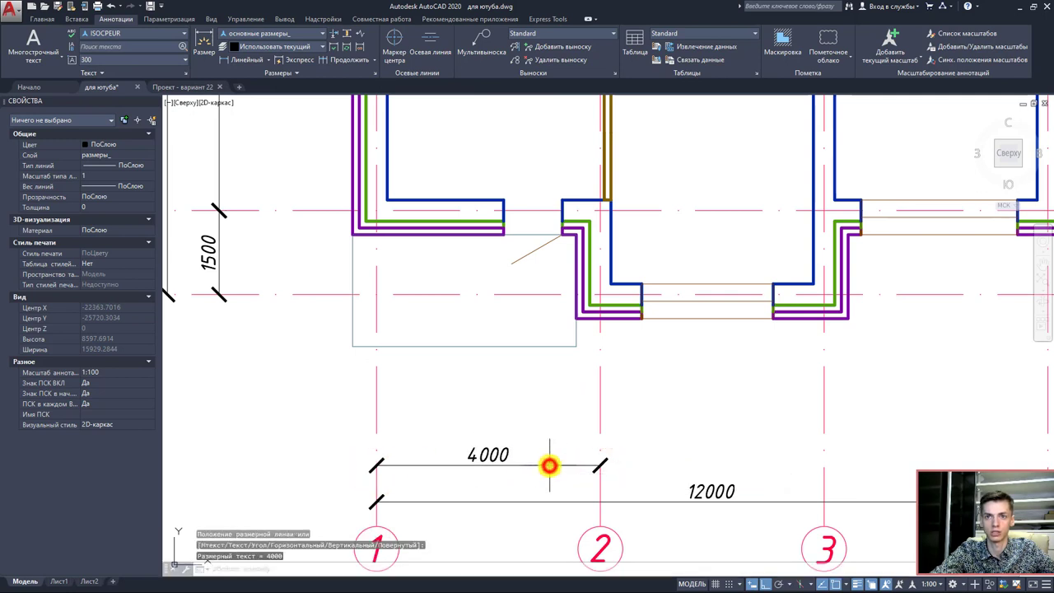
{"action": "left_click", "coordinate": [336, 63]}
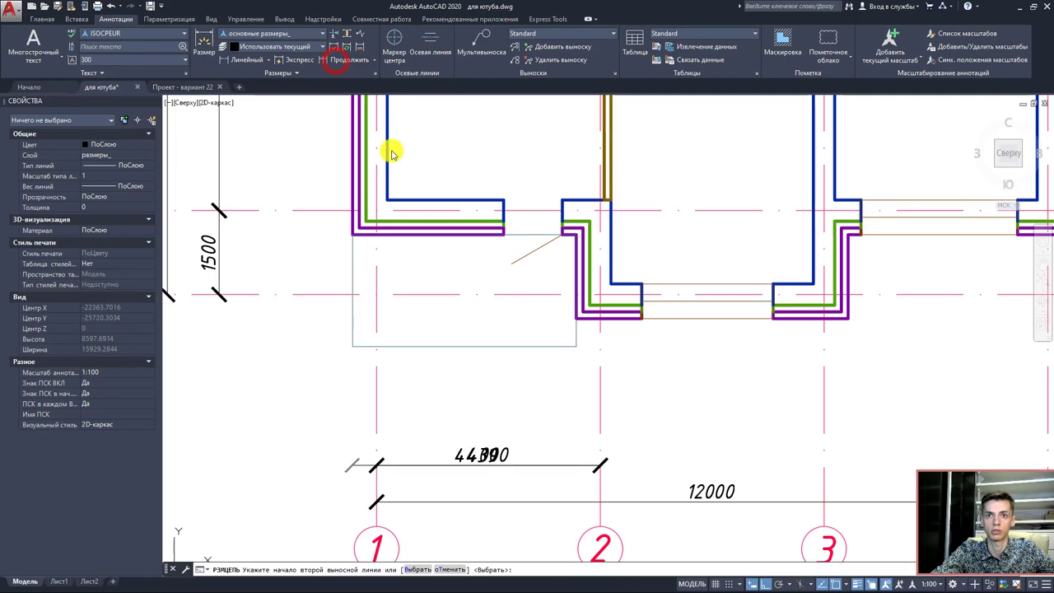
{"action": "left_click", "coordinate": [827, 468]}
{"action": "middle_click_drag", "start_coordinate": [826, 468], "coordinate": [550, 443]}
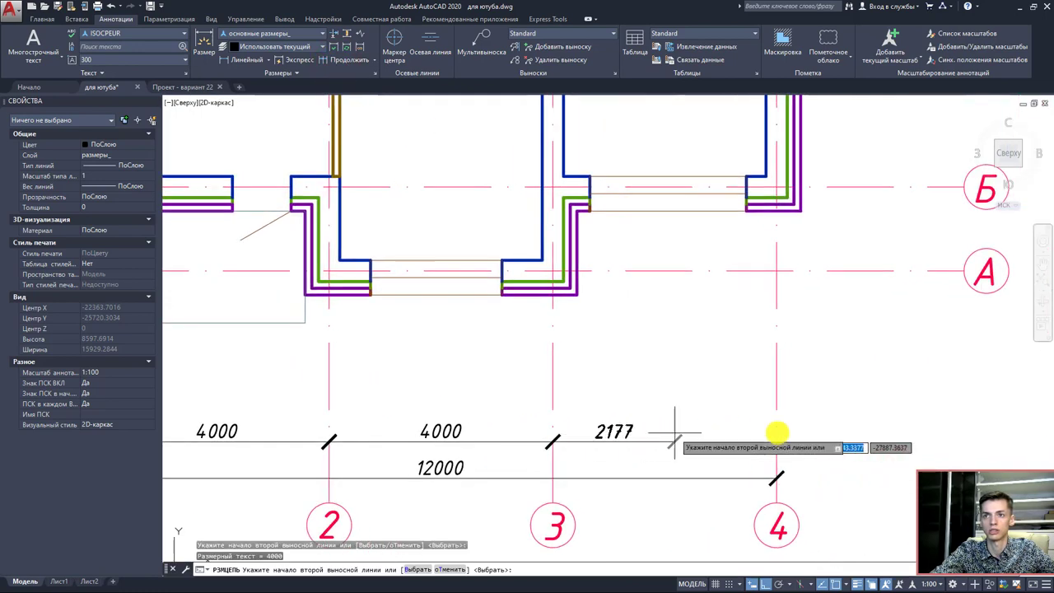
{"action": "left_click", "coordinate": [776, 442]}
{"action": "key", "text": "Escape"}
{"action": "scroll", "coordinate": [797, 394], "scroll_direction": "down", "scroll_amount": 4}
{"action": "middle_click_drag", "start_coordinate": [767, 356], "coordinate": [736, 430]}
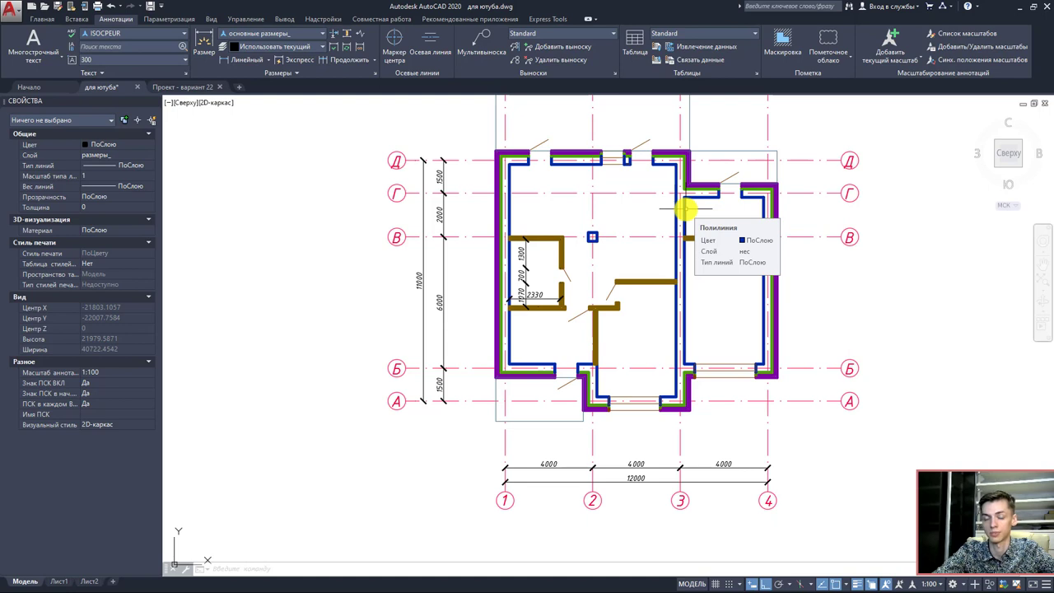
{"action": "middle_click_drag", "start_coordinate": [638, 237], "coordinate": [597, 264]}
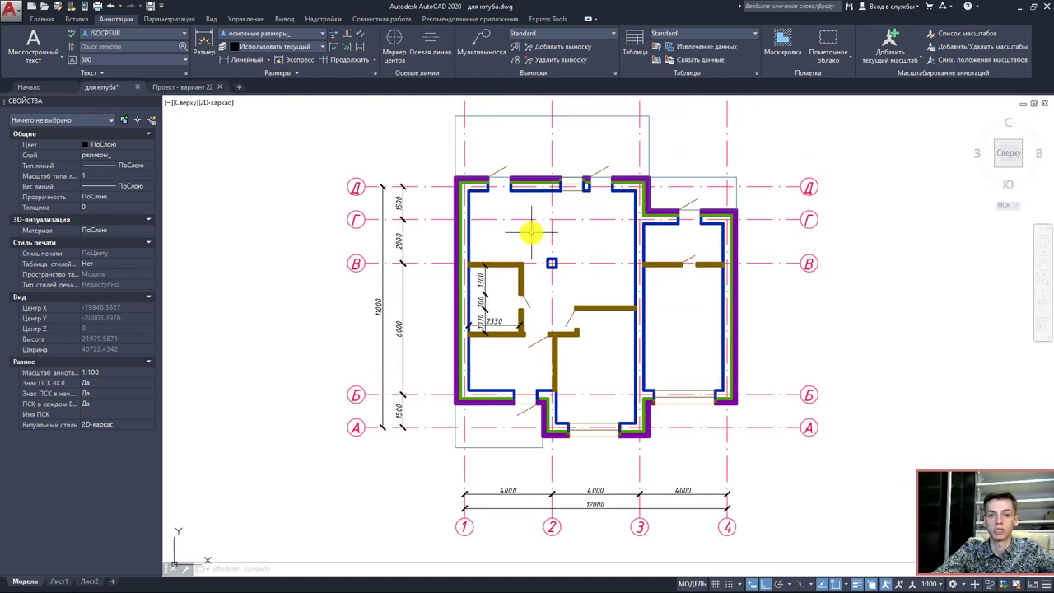
- Dimension the outer left wall from upper-left to lower-left corner as 10360
{"action": "left_click", "coordinate": [235, 62]}
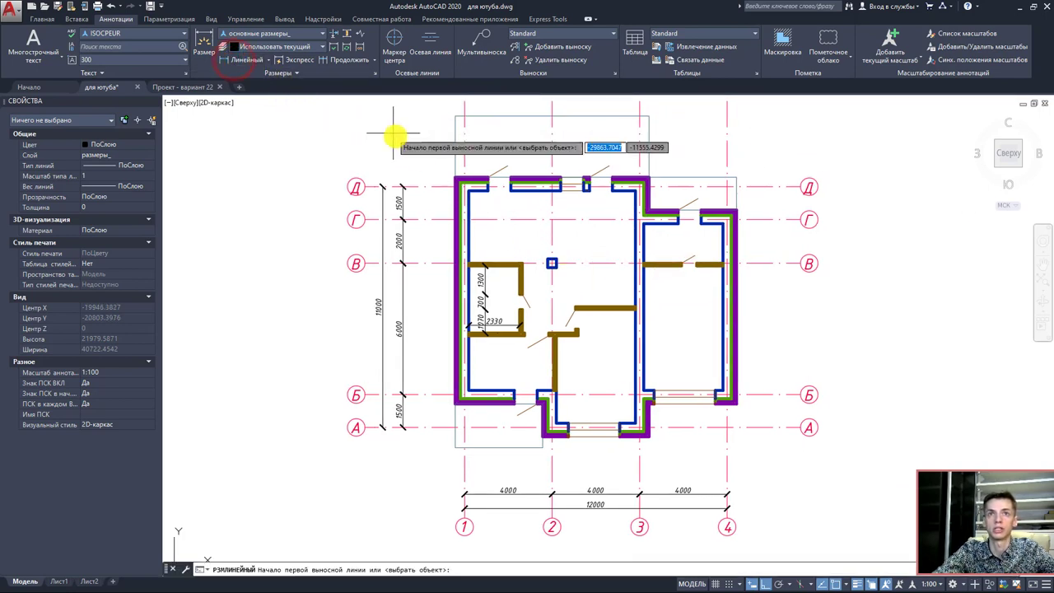
{"action": "scroll", "coordinate": [470, 200], "scroll_direction": "up", "scroll_amount": 4}
{"action": "scroll", "coordinate": [489, 202], "scroll_direction": "up", "scroll_amount": 3}
{"action": "scroll", "coordinate": [489, 202], "scroll_direction": "up", "scroll_amount": 5}
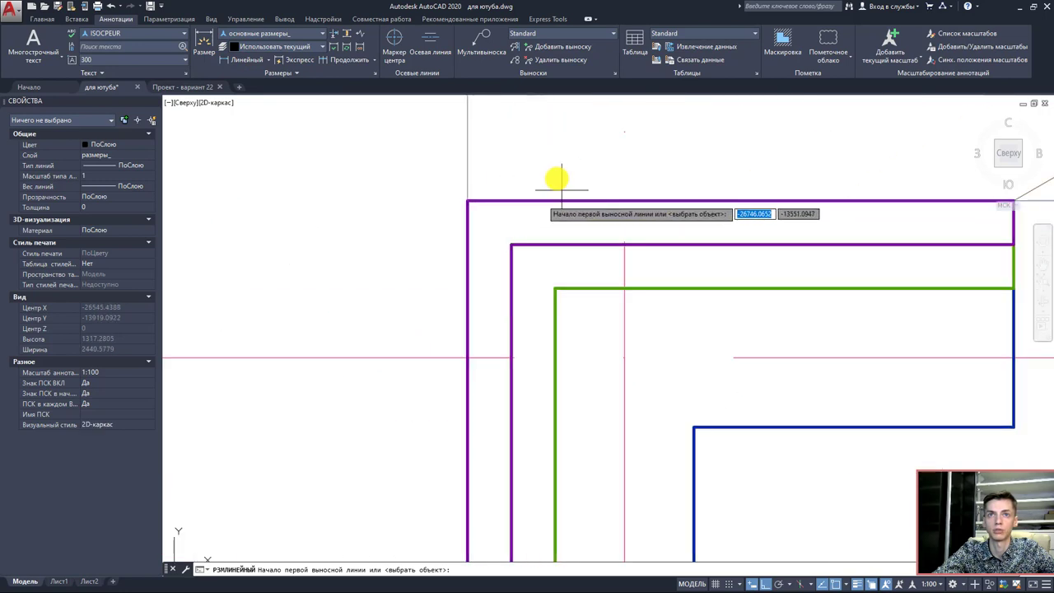
{"action": "scroll", "coordinate": [475, 207], "scroll_direction": "down", "scroll_amount": 2}
{"action": "scroll", "coordinate": [494, 207], "scroll_direction": "down", "scroll_amount": 4}
{"action": "scroll", "coordinate": [502, 246], "scroll_direction": "down", "scroll_amount": 3}
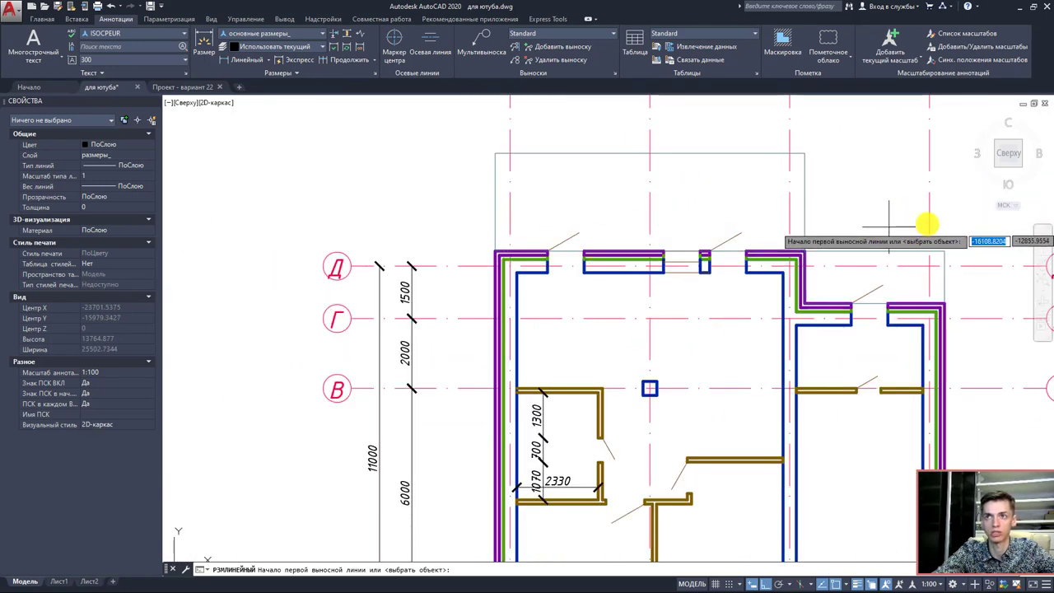
{"action": "middle_click_drag", "start_coordinate": [906, 231], "coordinate": [640, 247]}
{"action": "middle_click_drag", "start_coordinate": [716, 271], "coordinate": [870, 275]}
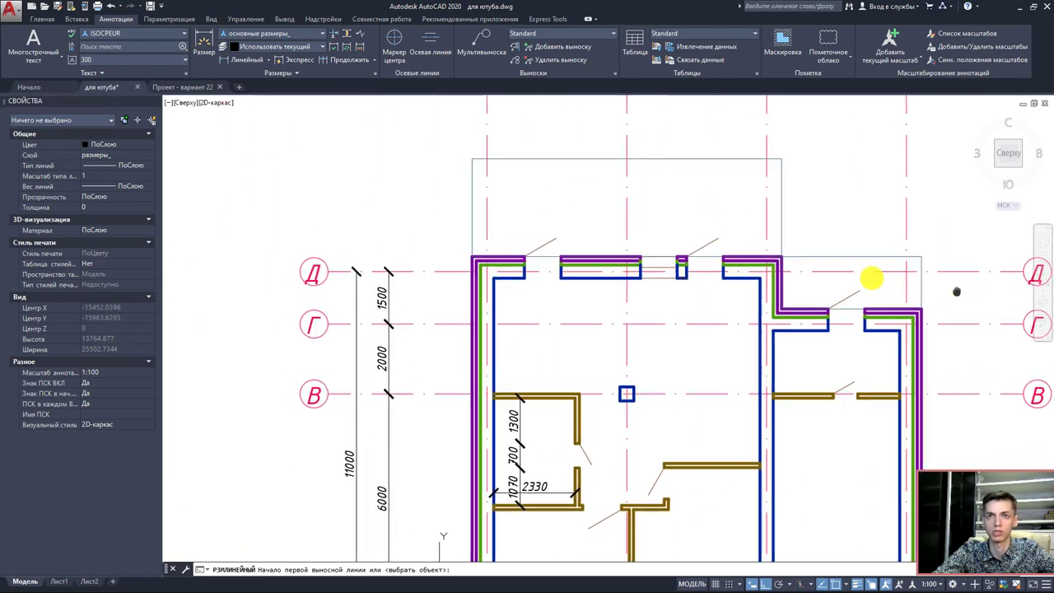
{"action": "scroll", "coordinate": [483, 259], "scroll_direction": "up", "scroll_amount": 3}
{"action": "mouse_move", "coordinate": [482, 258]}
{"action": "middle_mouse_down"}
{"action": "mouse_move", "coordinate": [536, 271]}
{"action": "mouse_move", "coordinate": [489, 165]}
{"action": "middle_mouse_up"}
{"action": "scroll", "coordinate": [511, 278], "scroll_direction": "down", "scroll_amount": 2}
{"action": "left_click", "coordinate": [491, 293]}
{"action": "scroll", "coordinate": [482, 322], "scroll_direction": "down", "scroll_amount": 4}
{"action": "scroll", "coordinate": [464, 407], "scroll_direction": "up", "scroll_amount": 5}
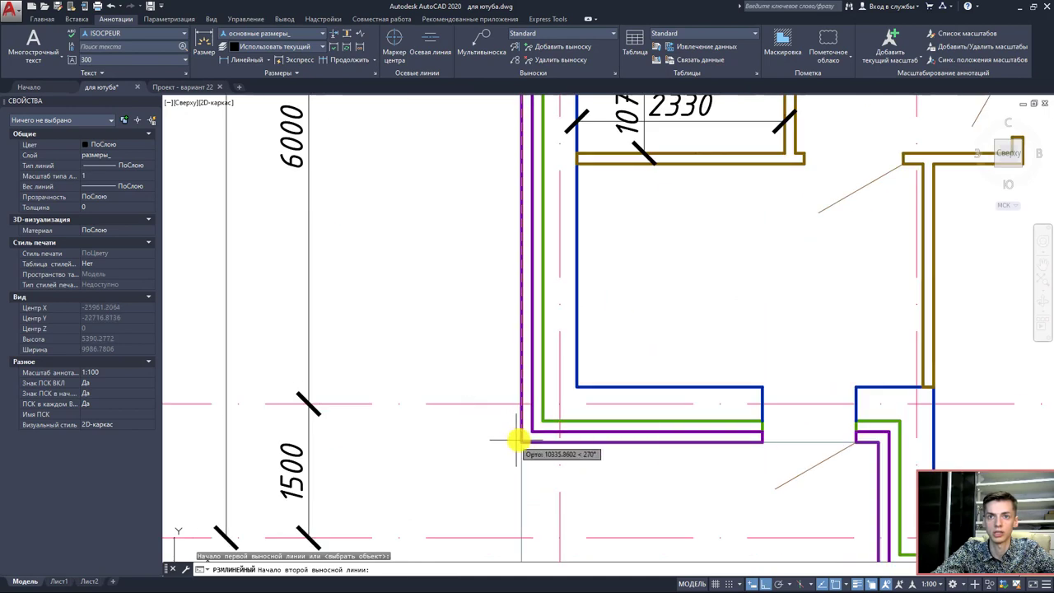
{"action": "left_click", "coordinate": [518, 437]}
{"action": "left_click", "coordinate": [405, 429]}
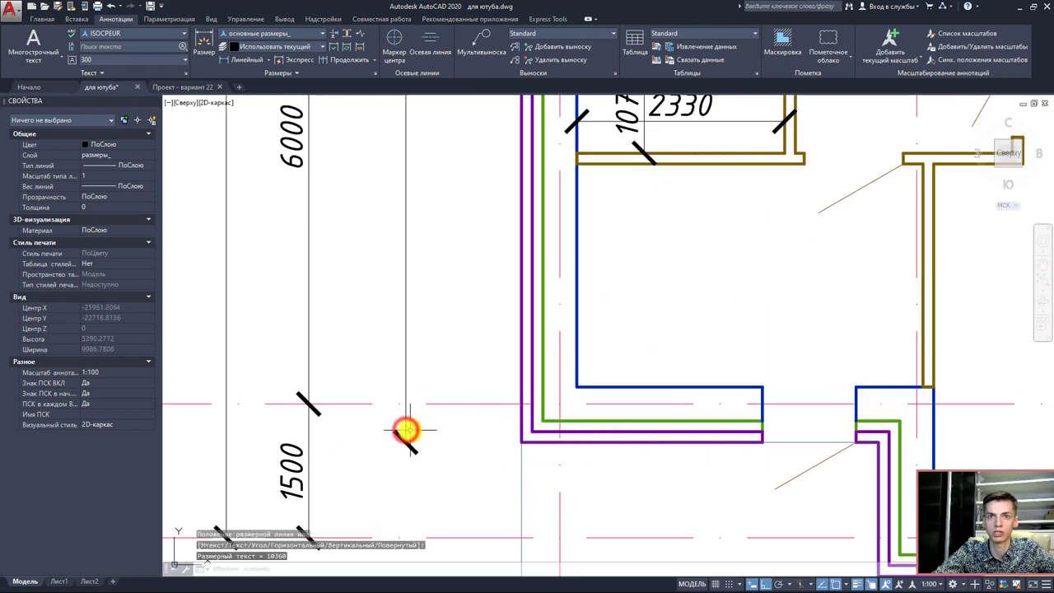
{"action": "scroll", "coordinate": [411, 412], "scroll_direction": "down", "scroll_amount": 2}
{"action": "scroll", "coordinate": [424, 397], "scroll_direction": "down", "scroll_amount": 2}
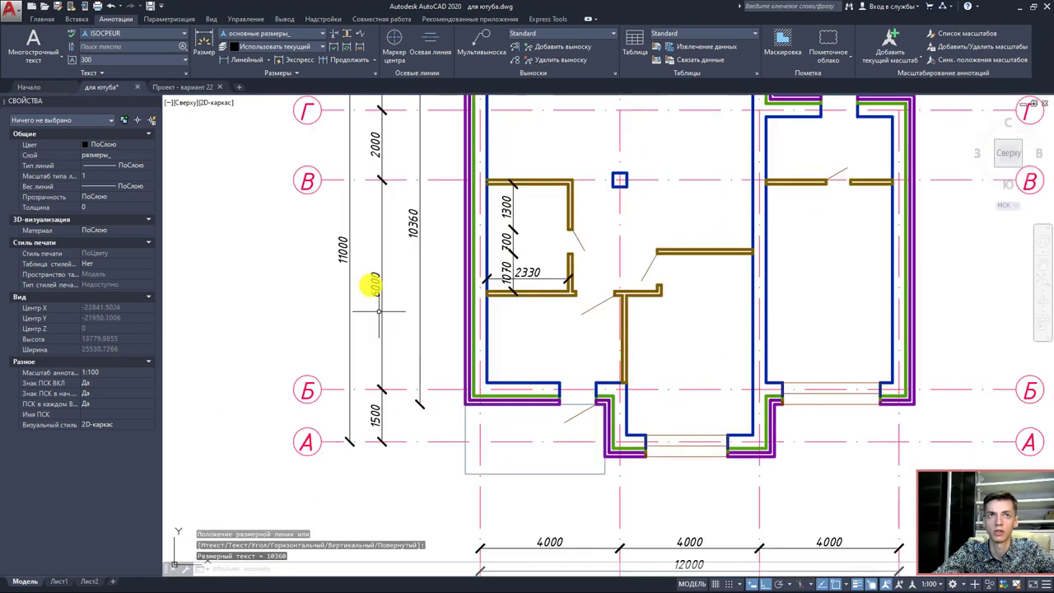
- Continue the left chain with a final 1500 span down to axis А
{"action": "left_click", "coordinate": [329, 61]}
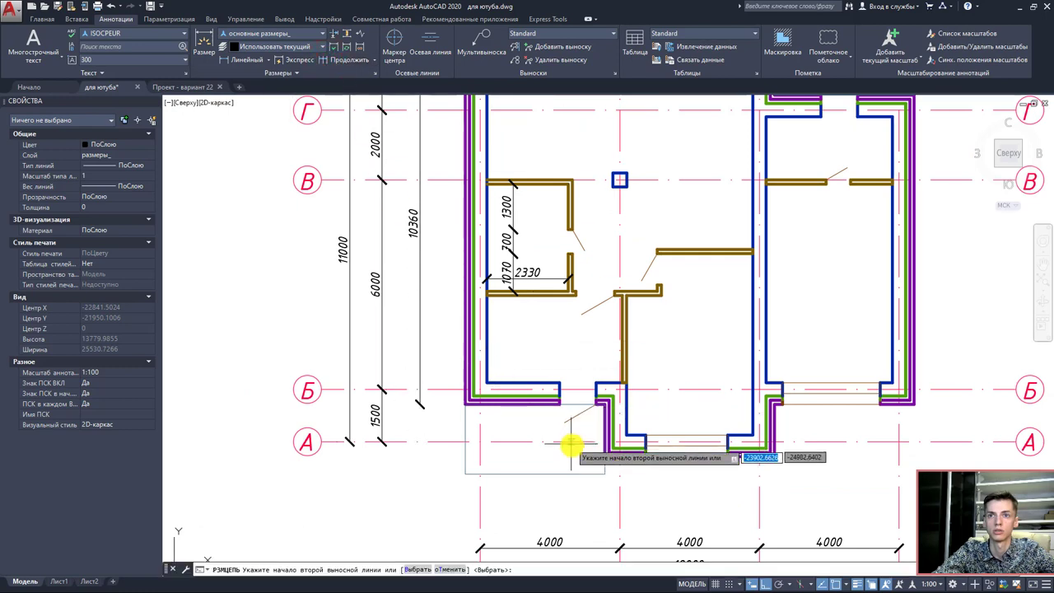
{"action": "scroll", "coordinate": [605, 449], "scroll_direction": "up", "scroll_amount": 4}
{"action": "left_click", "coordinate": [605, 445]}
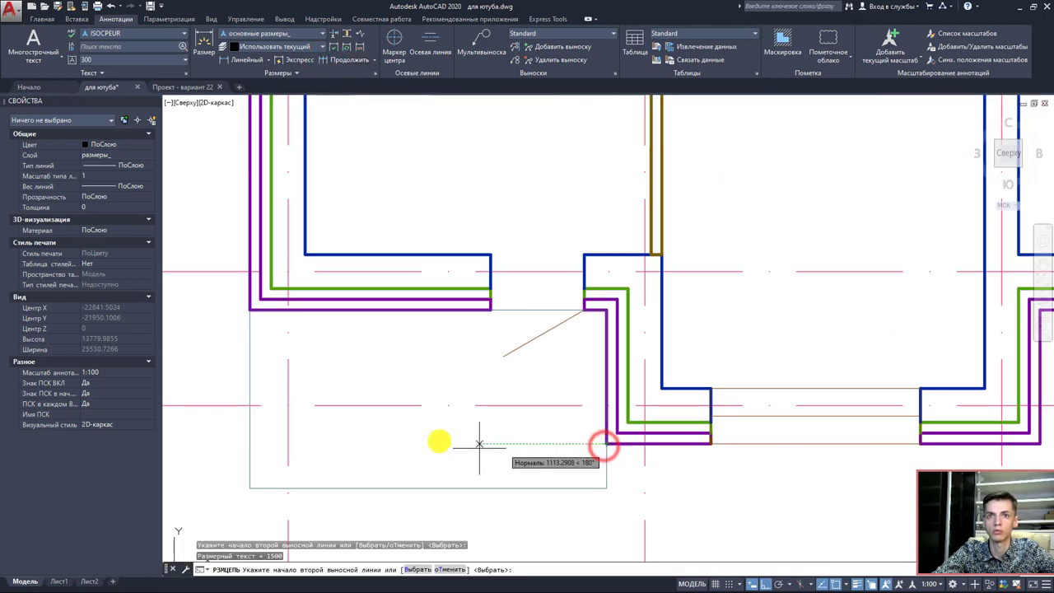
{"action": "scroll", "coordinate": [565, 429], "scroll_direction": "down", "scroll_amount": 3}
{"action": "scroll", "coordinate": [428, 430], "scroll_direction": "down", "scroll_amount": 2}
{"action": "scroll", "coordinate": [430, 430], "scroll_direction": "down", "scroll_amount": 1}
{"action": "key", "text": "Escape"}
{"action": "scroll", "coordinate": [461, 428], "scroll_direction": "down", "scroll_amount": 1}
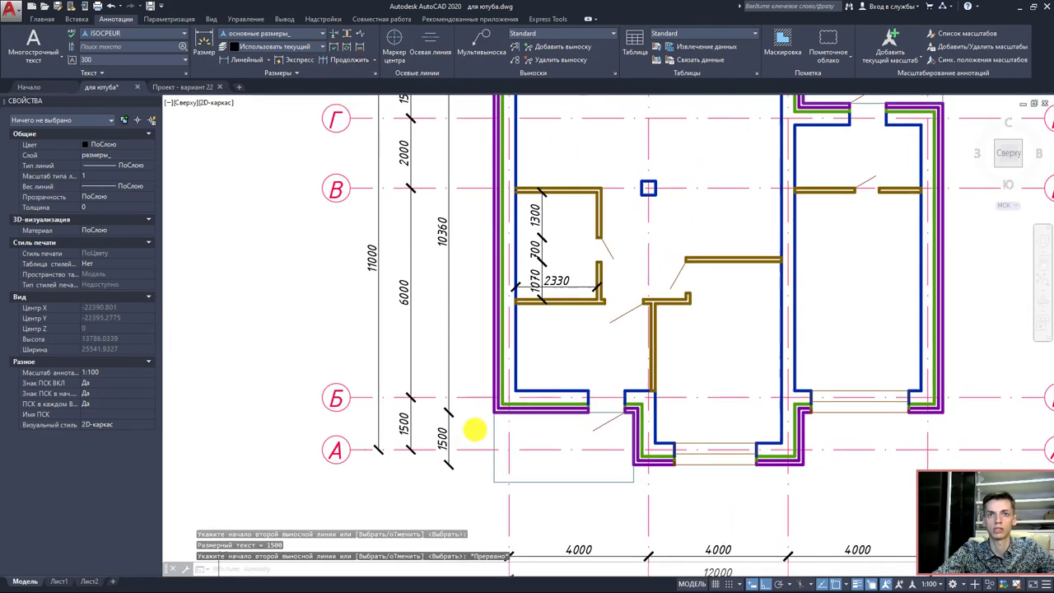
{"action": "scroll", "coordinate": [473, 424], "scroll_direction": "down", "scroll_amount": 1}
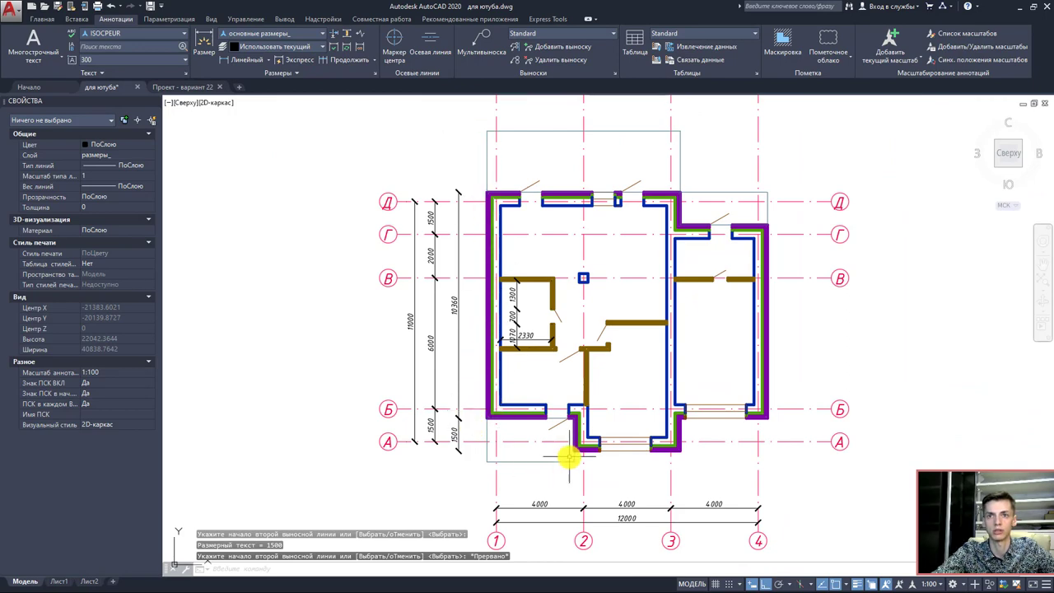
- Dimension the lower-left wall as 2700, placed below it above the axis chain
{"action": "scroll", "coordinate": [576, 436], "scroll_direction": "down", "scroll_amount": 1}
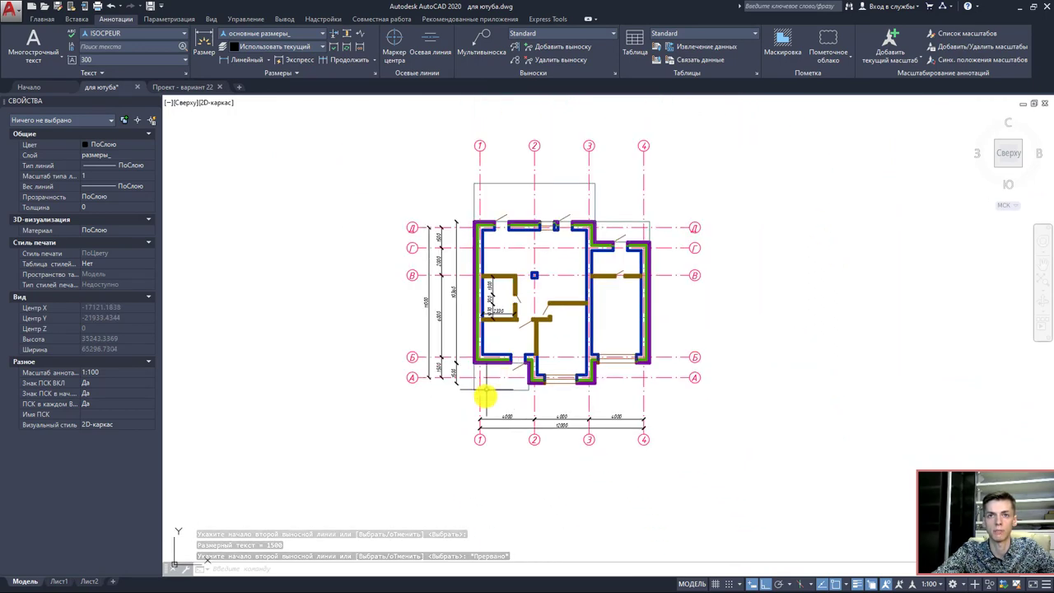
{"action": "scroll", "coordinate": [515, 403], "scroll_direction": "up", "scroll_amount": 5}
{"action": "scroll", "coordinate": [489, 388], "scroll_direction": "down", "scroll_amount": 2}
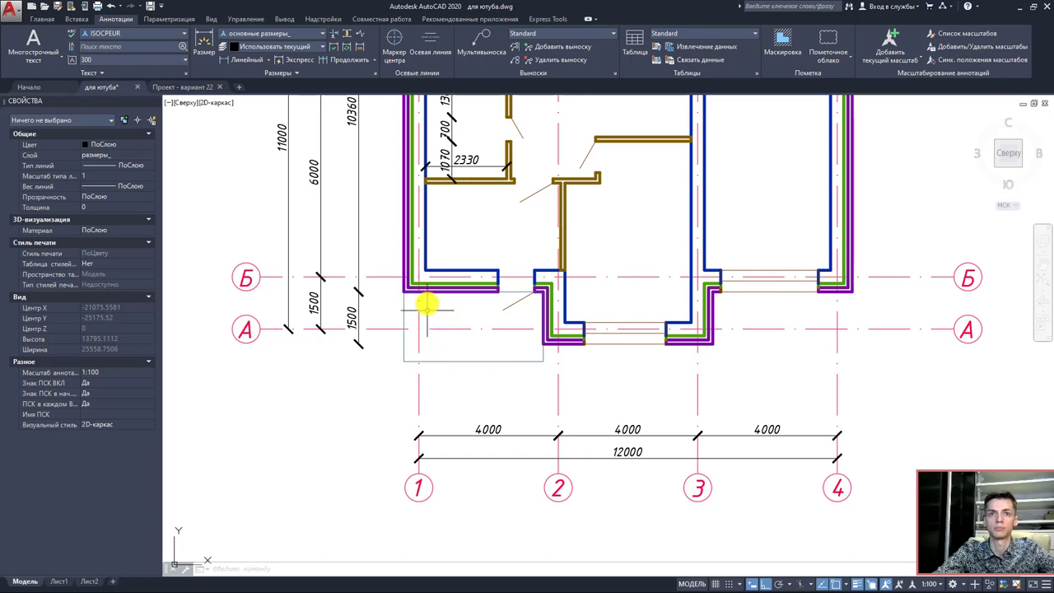
{"action": "middle_click_drag", "start_coordinate": [852, 382], "coordinate": [826, 380]}
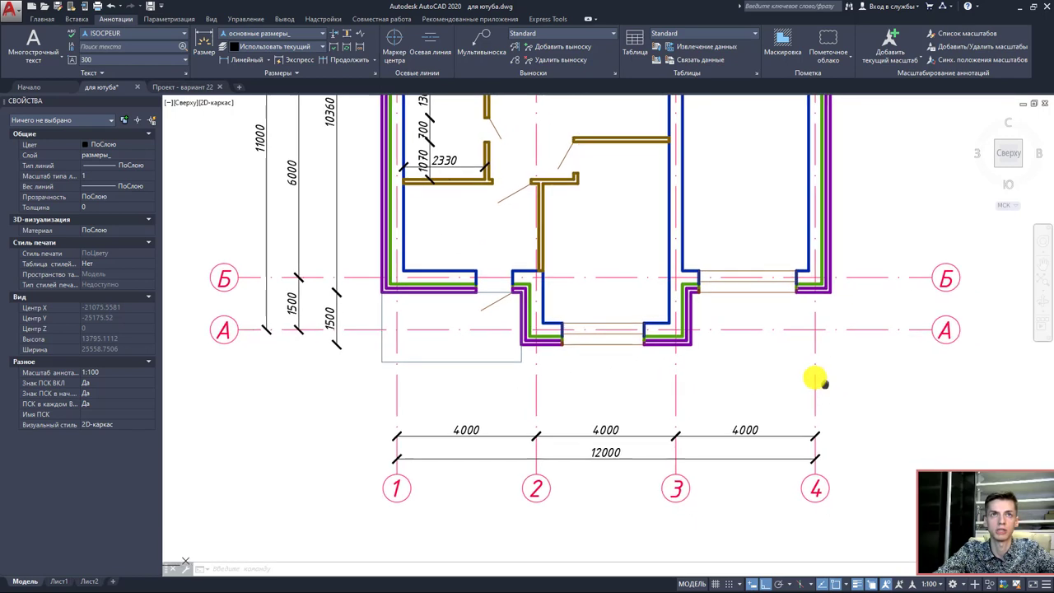
{"action": "left_click", "coordinate": [244, 63]}
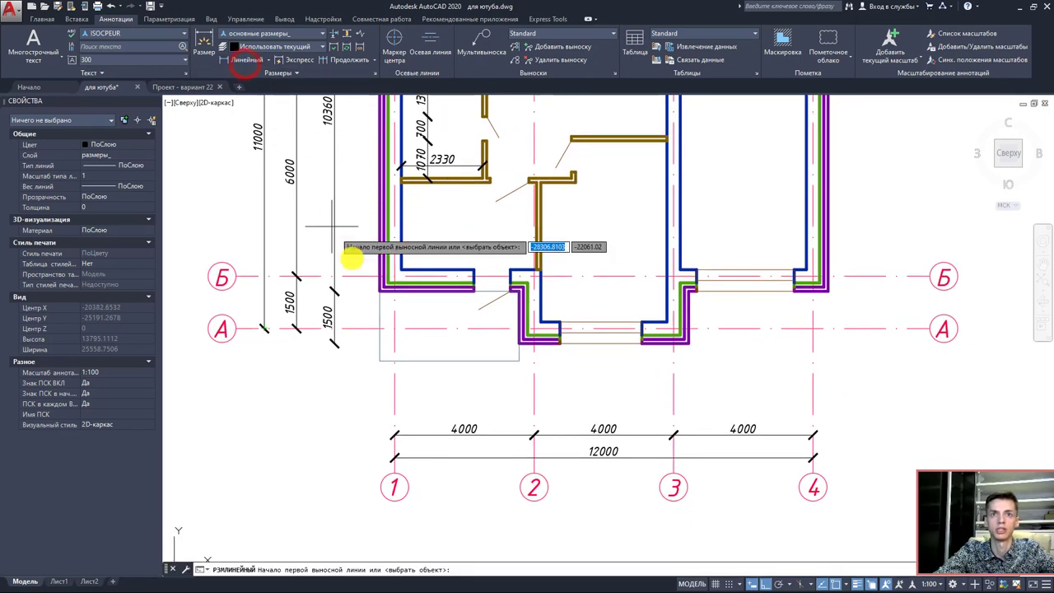
{"action": "left_click", "coordinate": [378, 291]}
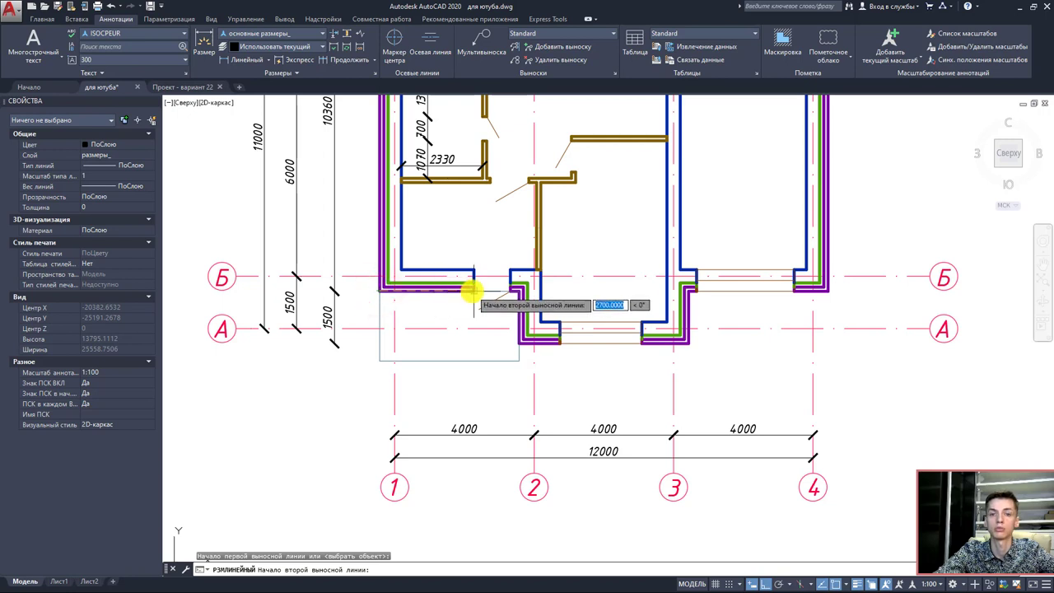
{"action": "left_click", "coordinate": [473, 290]}
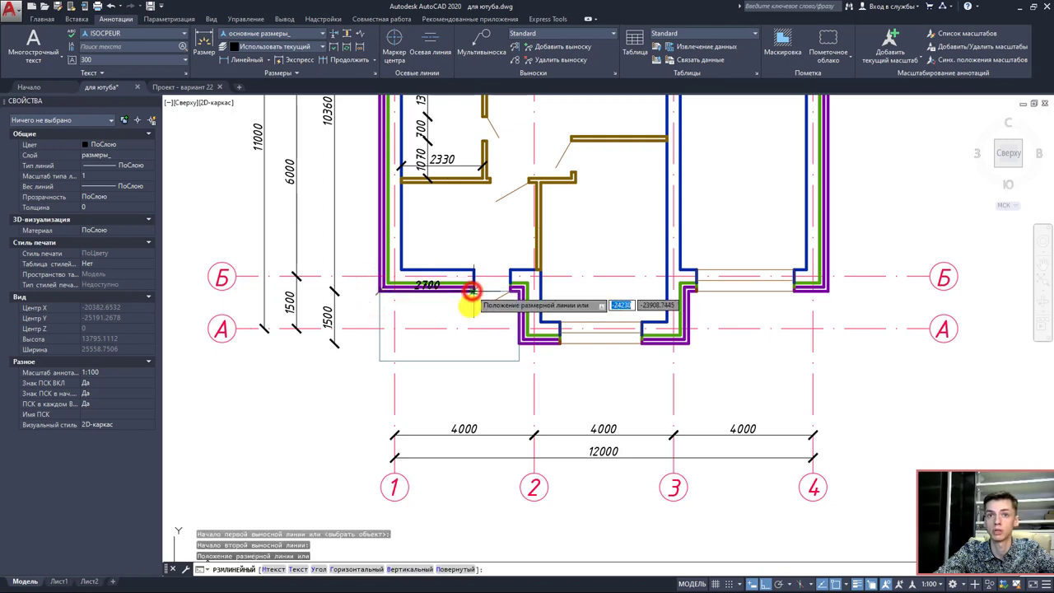
{"action": "left_click", "coordinate": [446, 395]}
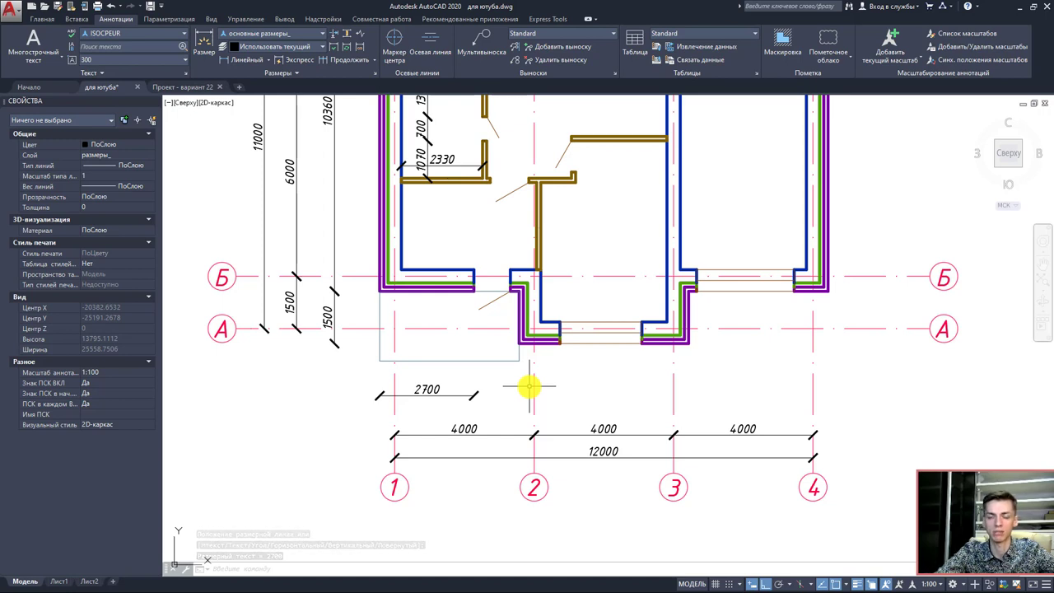
- Add a trial 1050 linear dimension across the opening
{"action": "left_click", "coordinate": [244, 58]}
{"action": "scroll", "coordinate": [550, 200], "scroll_direction": "up", "scroll_amount": 4}
{"action": "left_click", "coordinate": [353, 376]}
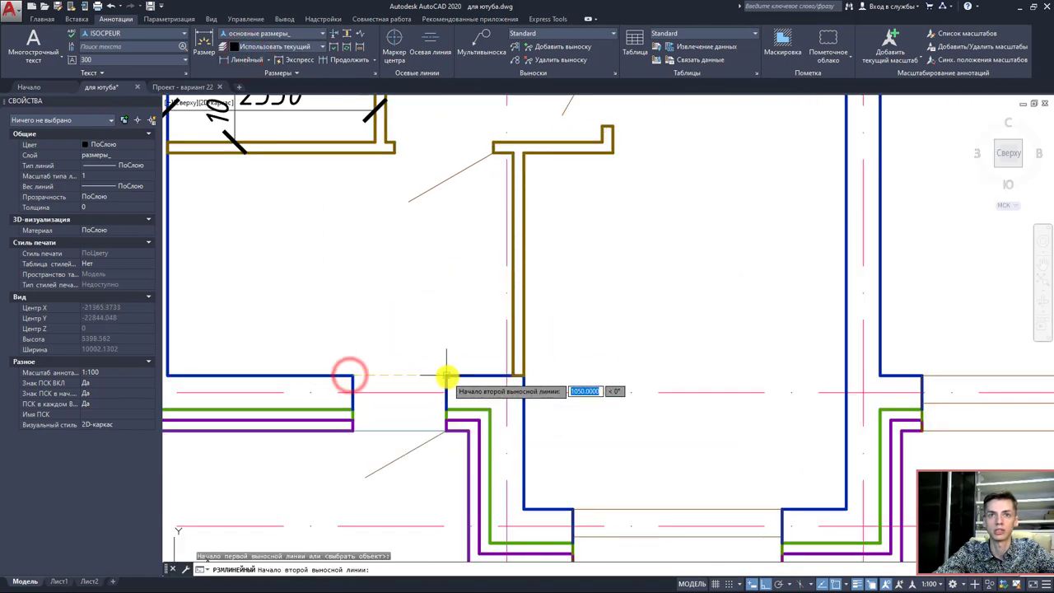
{"action": "left_click", "coordinate": [445, 376]}
{"action": "left_click", "coordinate": [427, 269]}
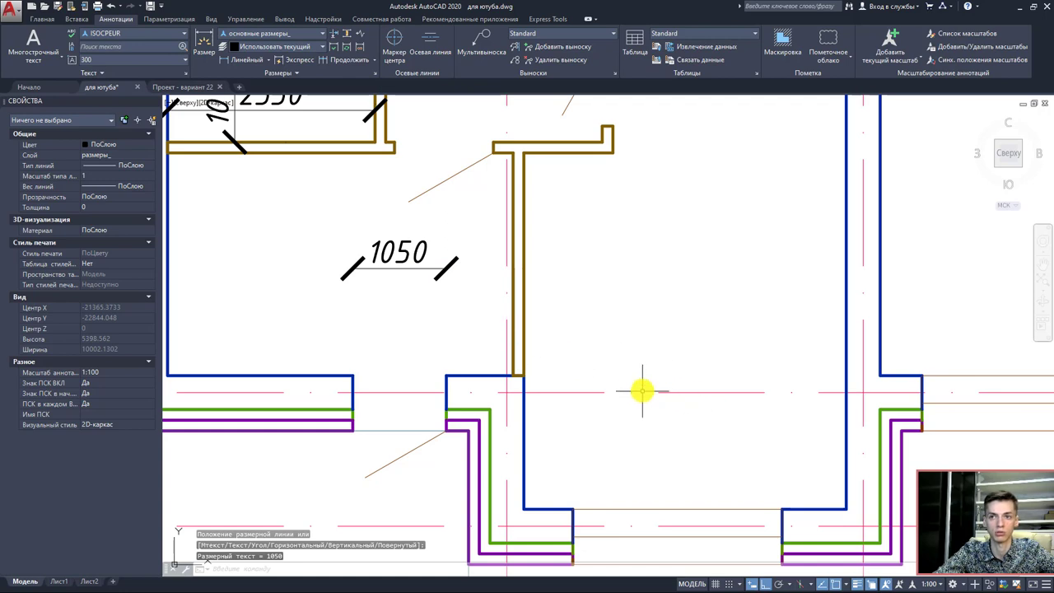
{"action": "scroll", "coordinate": [527, 384], "scroll_direction": "down", "scroll_amount": 2}
{"action": "scroll", "coordinate": [640, 365], "scroll_direction": "down", "scroll_amount": 2}
{"action": "scroll", "coordinate": [427, 368], "scroll_direction": "up", "scroll_amount": 4}
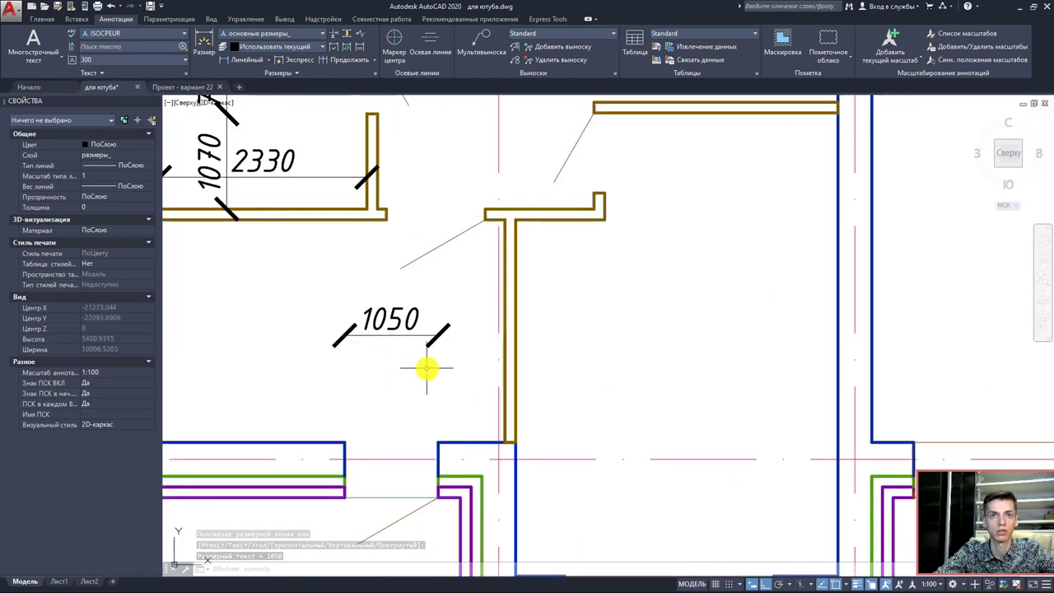
- Delete the trial 1050 dimension, leaving the 2700 one
{"action": "left_click", "coordinate": [427, 368]}
{"action": "left_click", "coordinate": [354, 305]}
{"action": "key", "text": "Delete"}
{"action": "scroll", "coordinate": [473, 212], "scroll_direction": "down", "scroll_amount": 2}
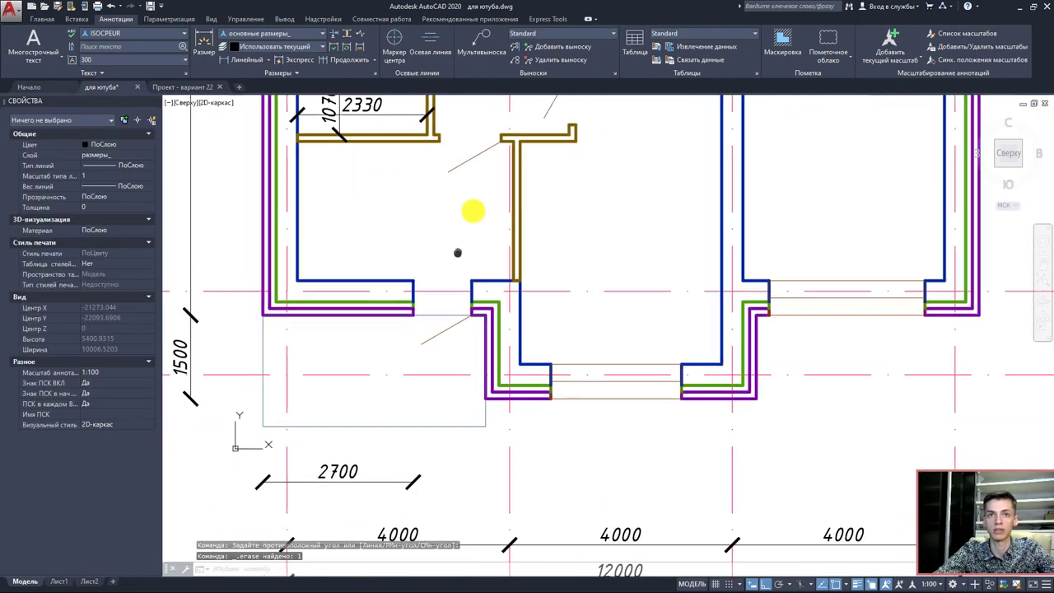
{"action": "scroll", "coordinate": [435, 348], "scroll_direction": "down", "scroll_amount": 2}
{"action": "scroll", "coordinate": [470, 341], "scroll_direction": "up", "scroll_amount": 2}
{"action": "left_click", "coordinate": [464, 337]}
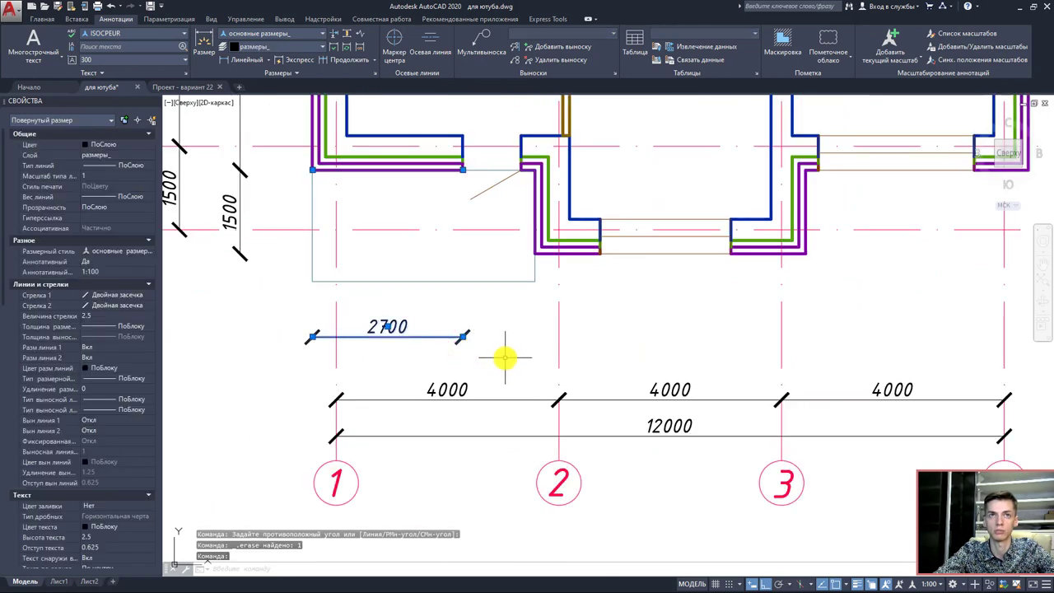
- Continue the 2700 front-wall dimension with 1050, 1170 and 2350 segments to successive wall corners
{"action": "left_click", "coordinate": [341, 64]}
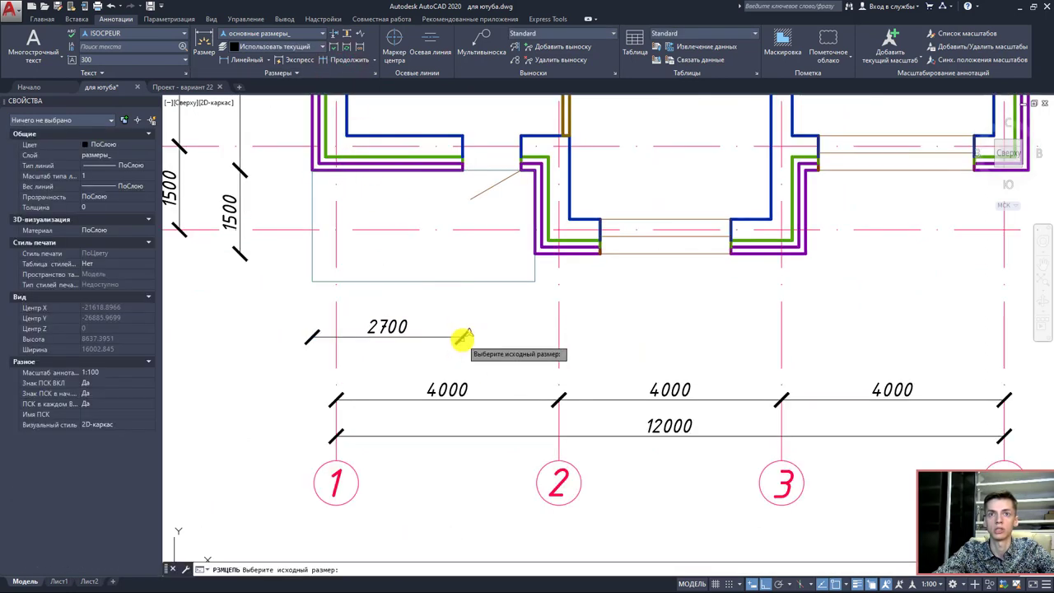
{"action": "left_click", "coordinate": [462, 337]}
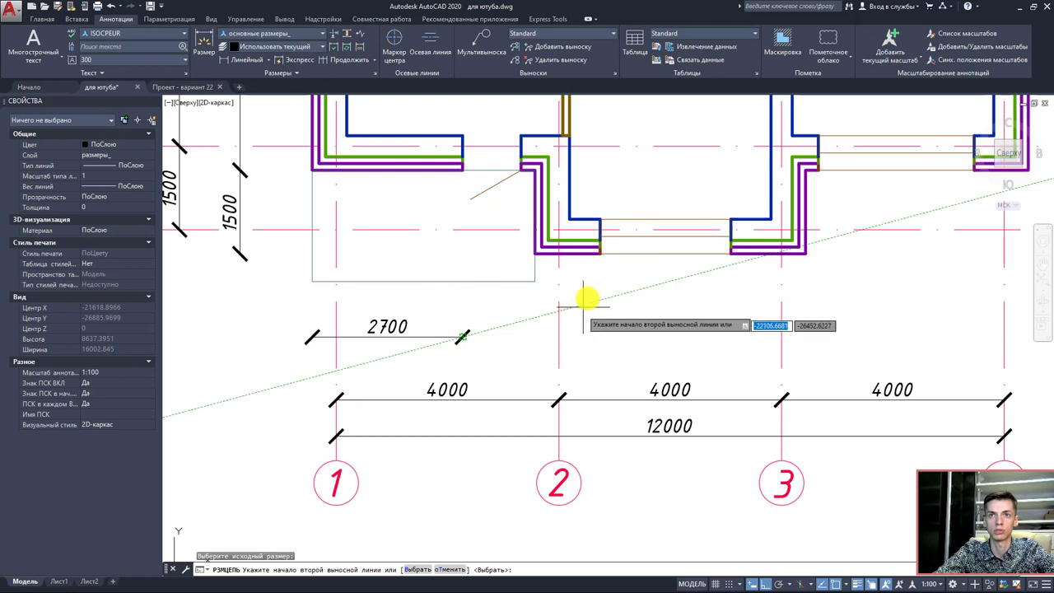
{"action": "left_click", "coordinate": [520, 171]}
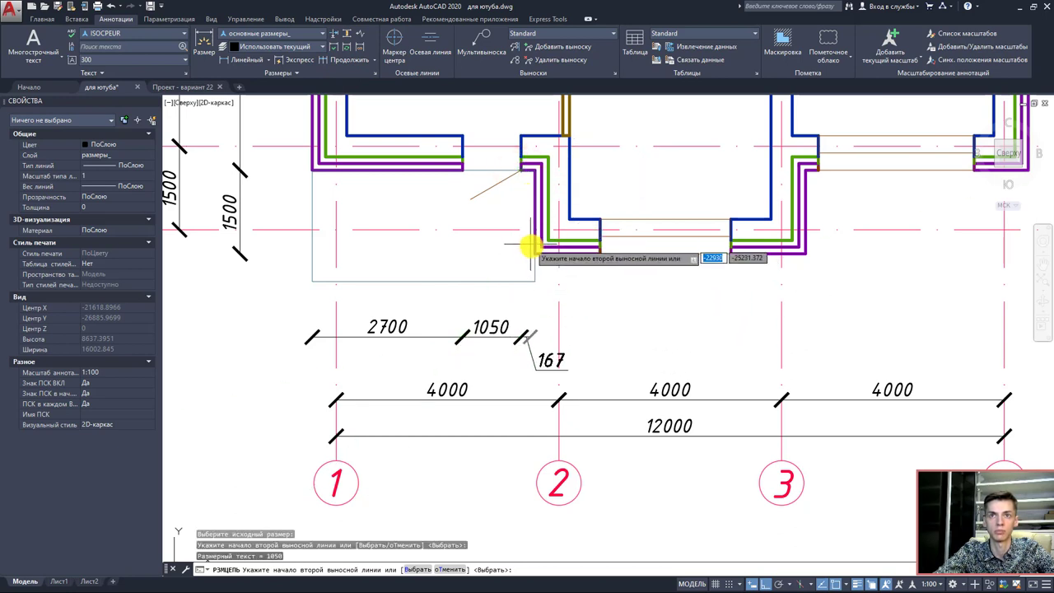
{"action": "scroll", "coordinate": [535, 253], "scroll_direction": "up", "scroll_amount": 2}
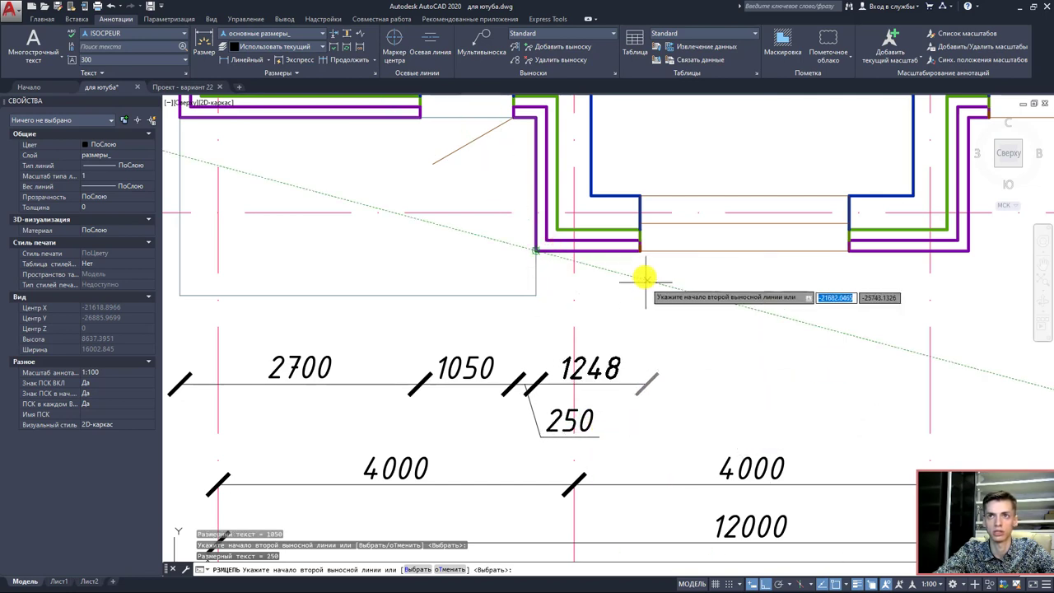
{"action": "left_click", "coordinate": [640, 251]}
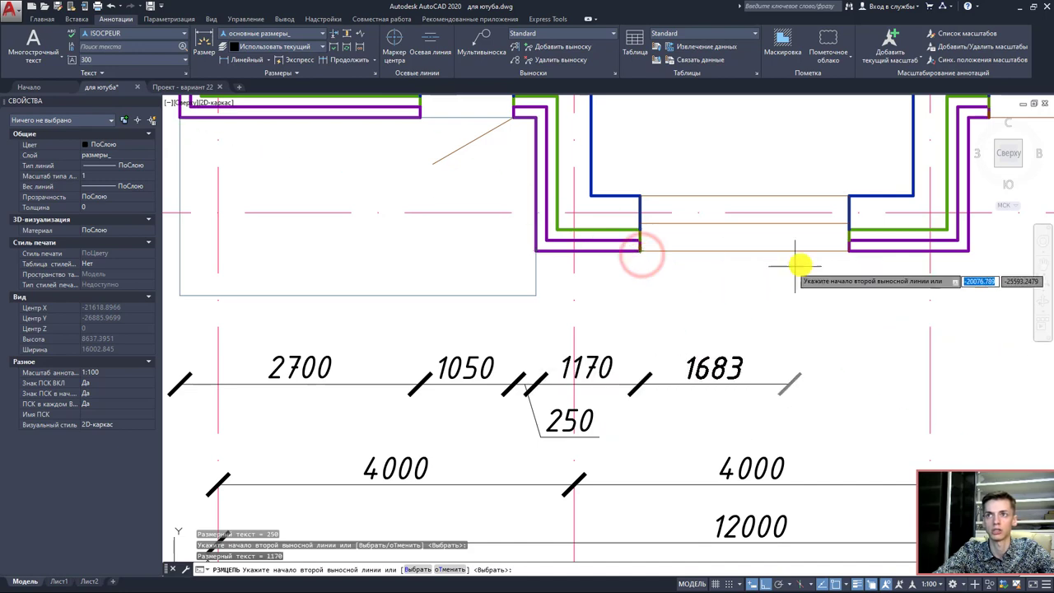
{"action": "left_click", "coordinate": [848, 252]}
- Extend the bottom chain with 1340, 2800 and 970 to the outer corner and finish it
{"action": "middle_click_drag", "start_coordinate": [848, 251], "coordinate": [793, 297]}
{"action": "scroll", "coordinate": [794, 297], "scroll_direction": "down", "scroll_amount": 2}
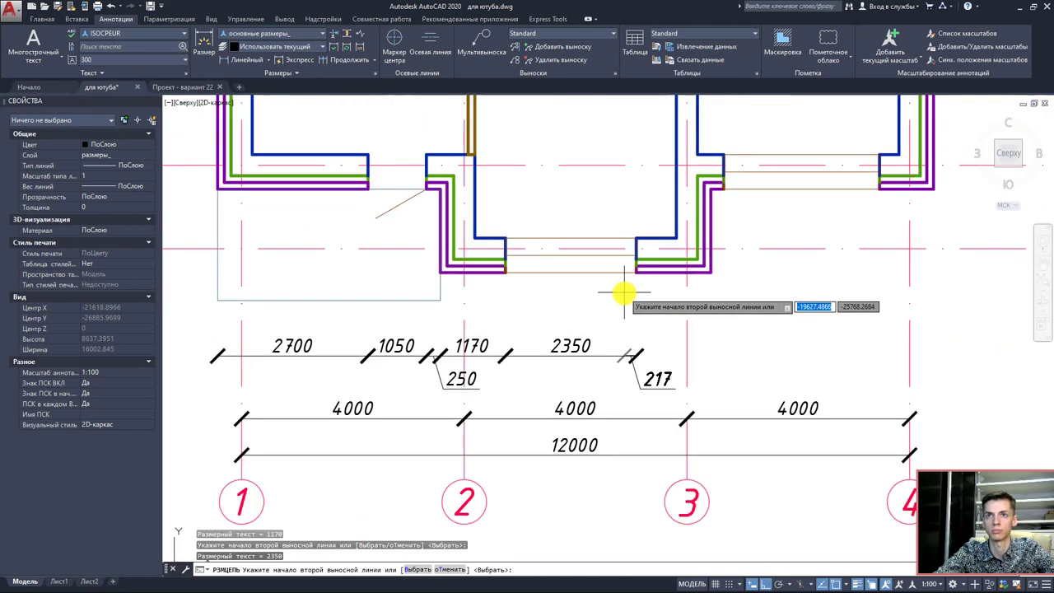
{"action": "mouse_move", "coordinate": [623, 294]}
{"action": "middle_mouse_down"}
{"action": "mouse_move", "coordinate": [695, 317]}
{"action": "mouse_move", "coordinate": [639, 322]}
{"action": "middle_mouse_up"}
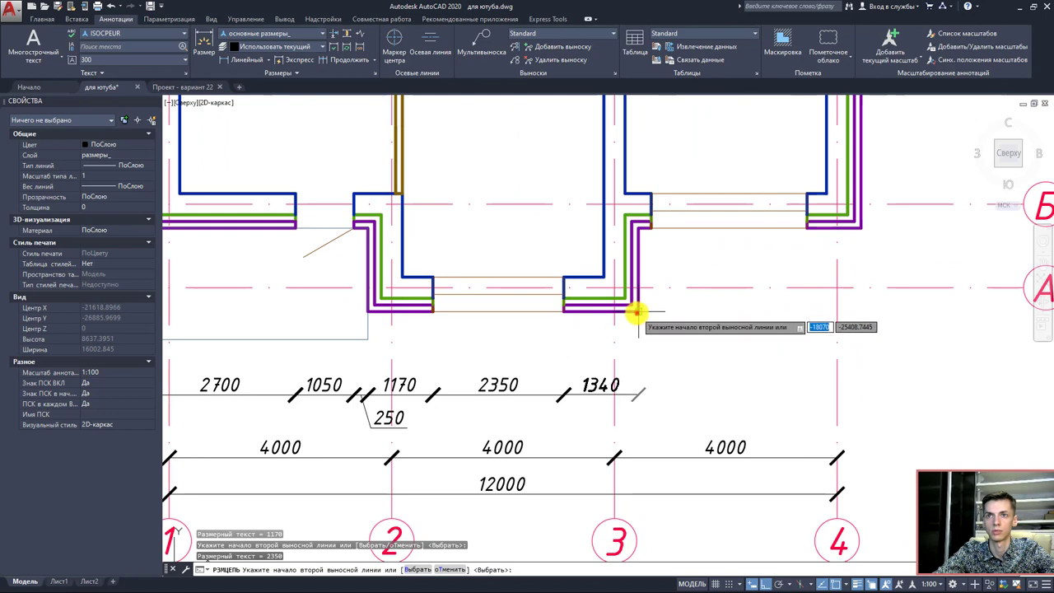
{"action": "left_click", "coordinate": [638, 311]}
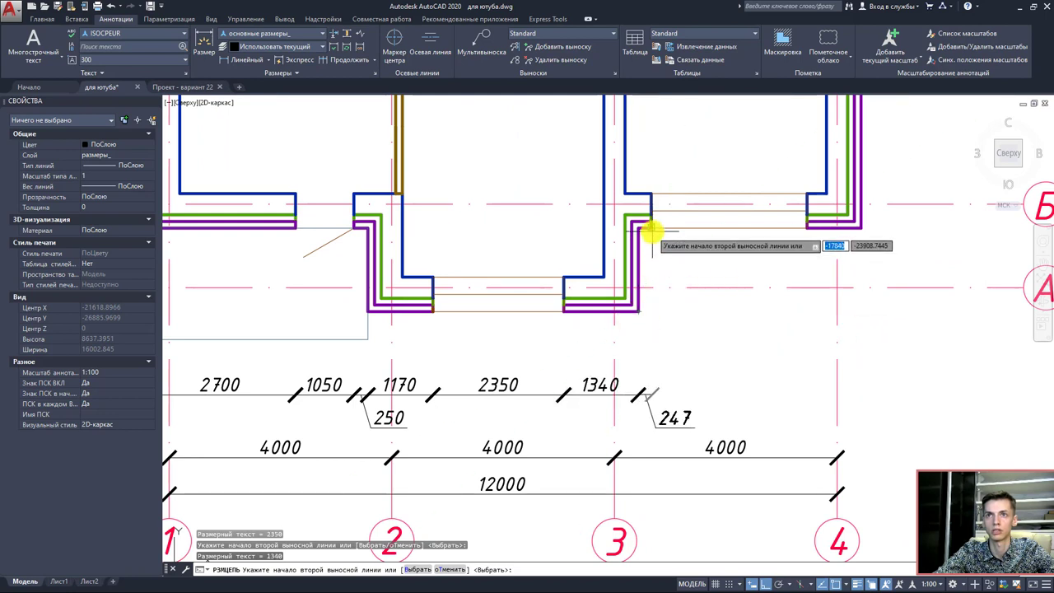
{"action": "scroll", "coordinate": [652, 232], "scroll_direction": "down", "scroll_amount": 2}
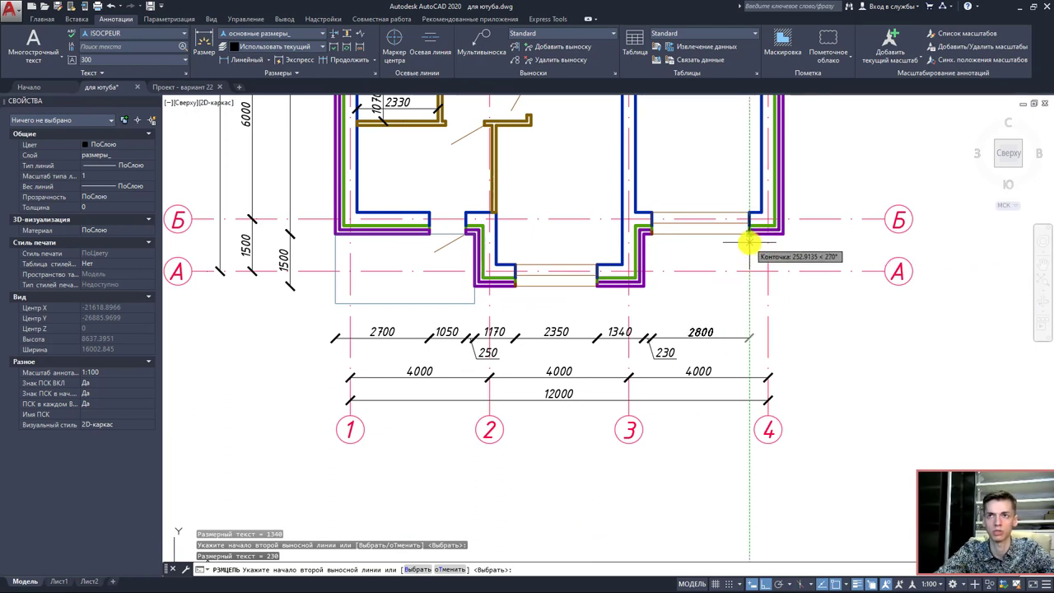
{"action": "scroll", "coordinate": [750, 242], "scroll_direction": "up", "scroll_amount": 2}
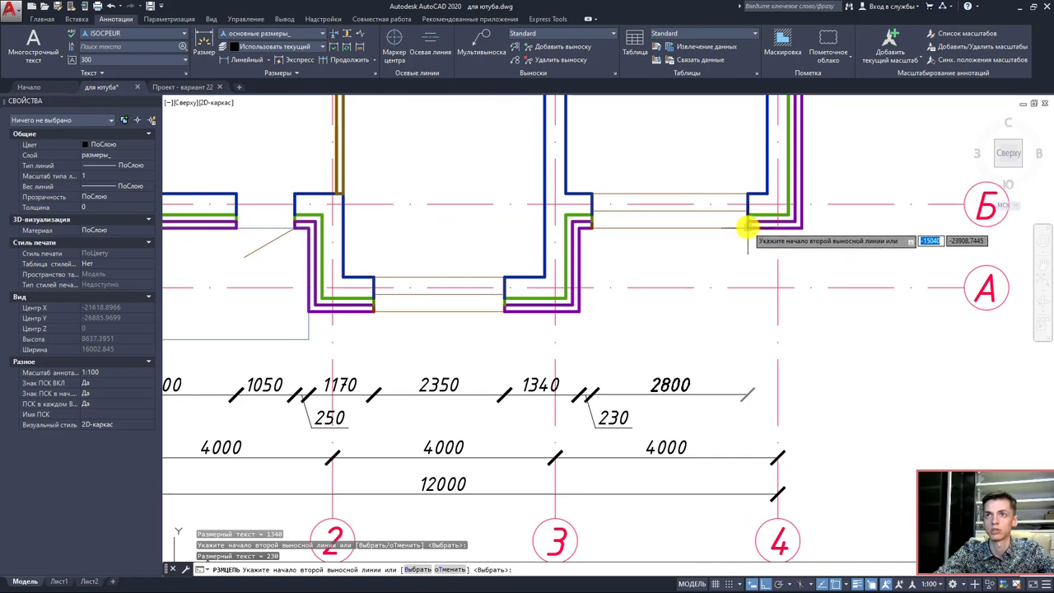
{"action": "left_click", "coordinate": [747, 228]}
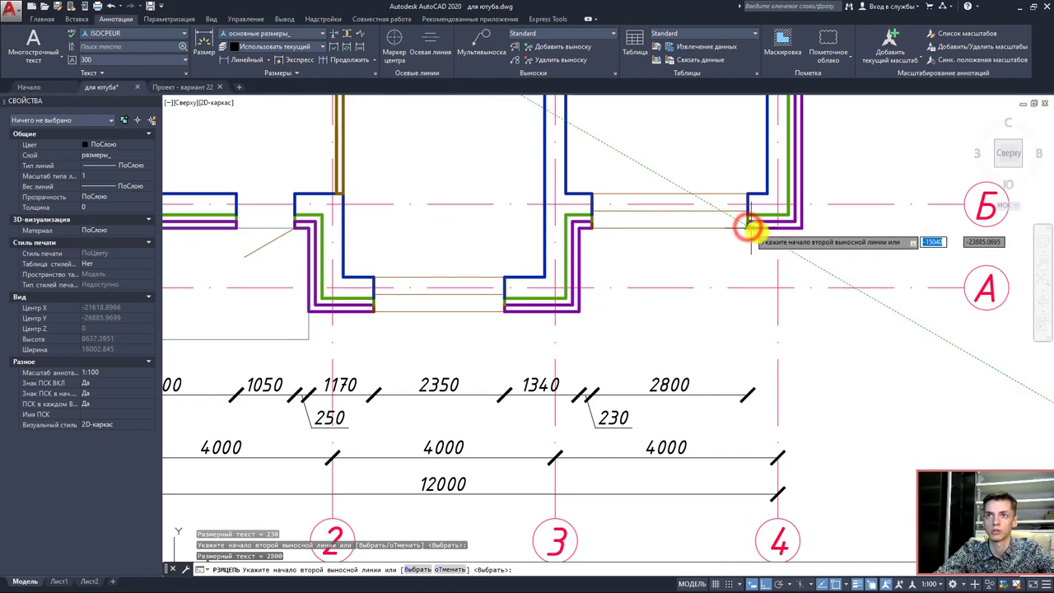
{"action": "left_click", "coordinate": [803, 229]}
{"action": "scroll", "coordinate": [803, 230], "scroll_direction": "down", "scroll_amount": 2}
{"action": "scroll", "coordinate": [777, 301], "scroll_direction": "down", "scroll_amount": 2}
{"action": "scroll", "coordinate": [772, 357], "scroll_direction": "up", "scroll_amount": 1}
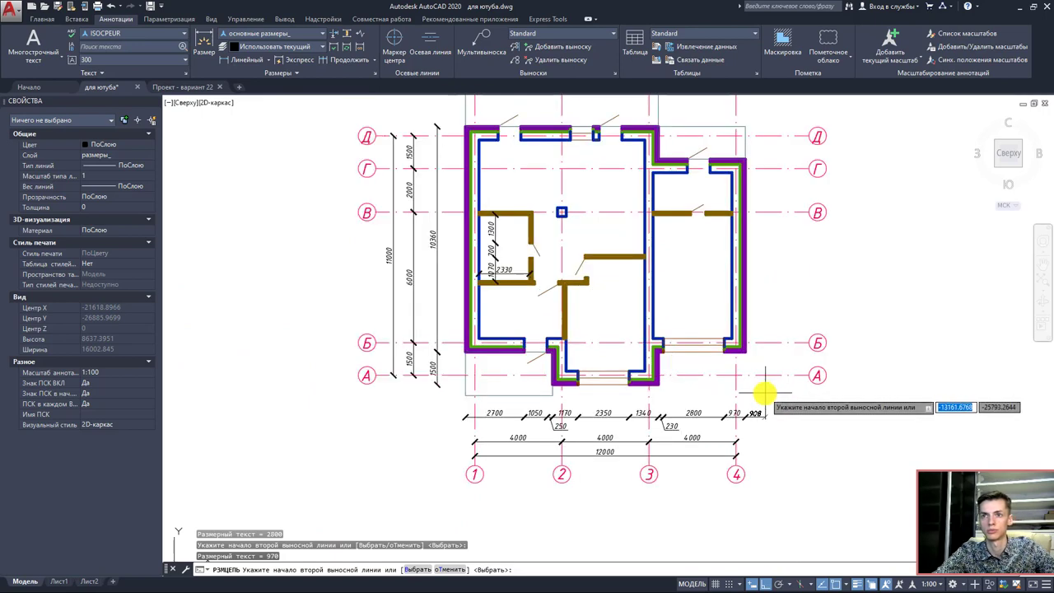
{"action": "scroll", "coordinate": [758, 388], "scroll_direction": "up", "scroll_amount": 1}
{"action": "key", "text": "Escape"}
{"action": "scroll", "coordinate": [767, 397], "scroll_direction": "down", "scroll_amount": 1}
{"action": "scroll", "coordinate": [777, 411], "scroll_direction": "down", "scroll_amount": 3}
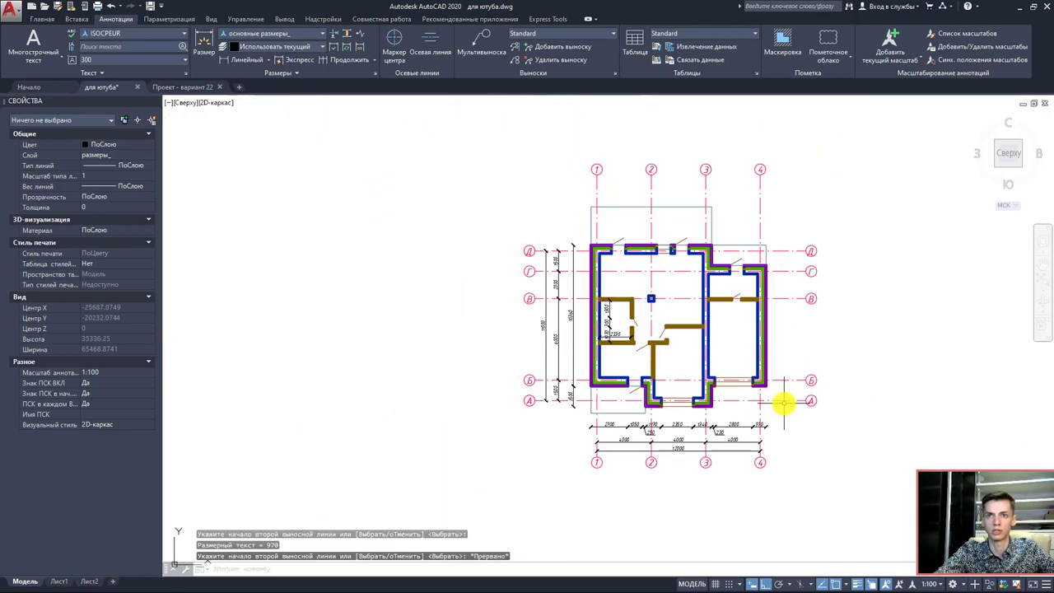
- Shift the plan left in the view and begin a new linear dimension
{"action": "middle_click_drag", "start_coordinate": [784, 402], "coordinate": [647, 419]}
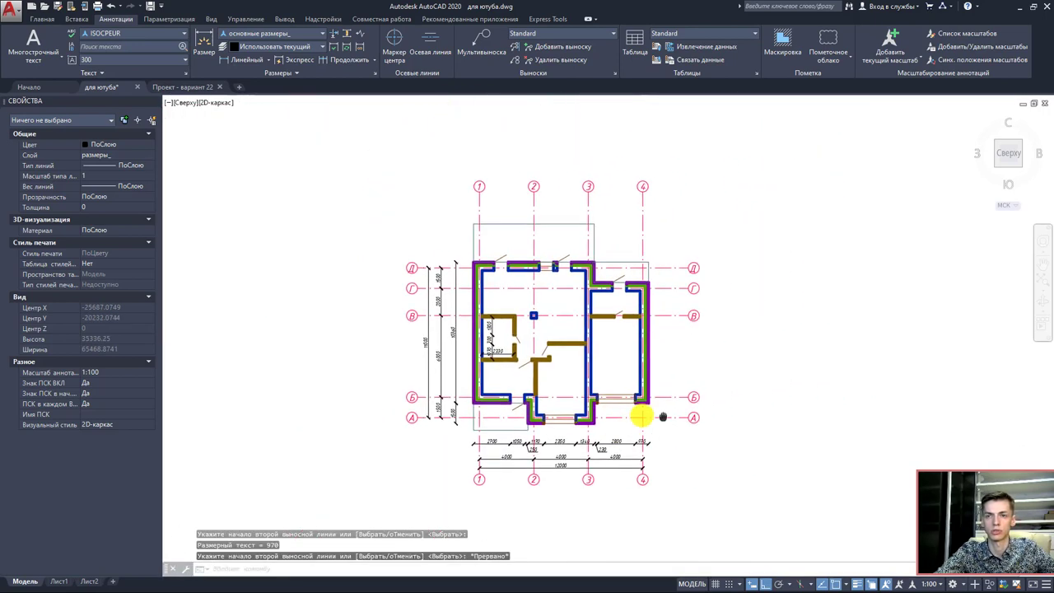
{"action": "left_click", "coordinate": [244, 65]}
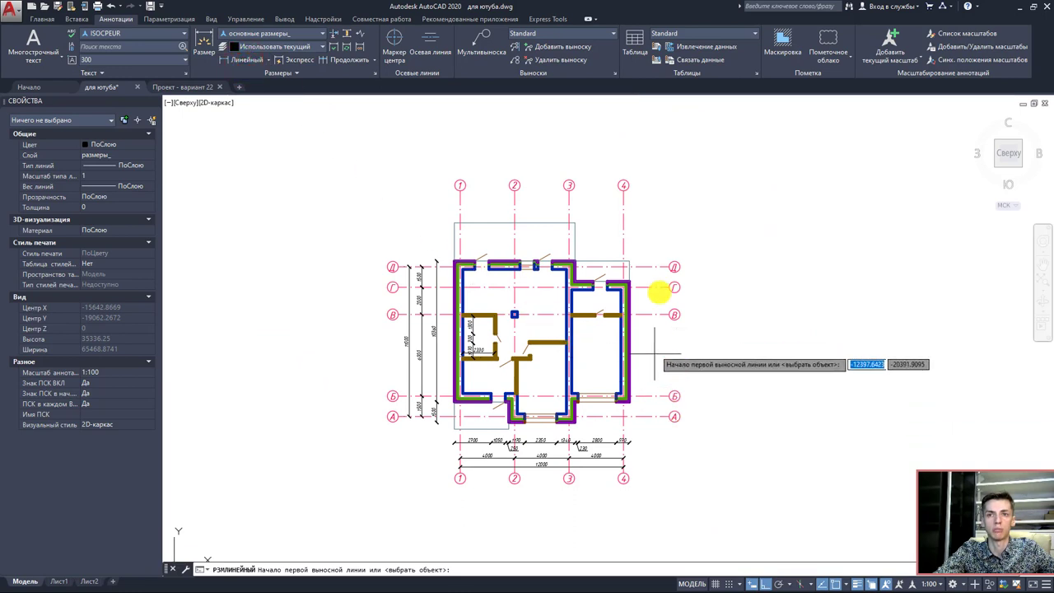
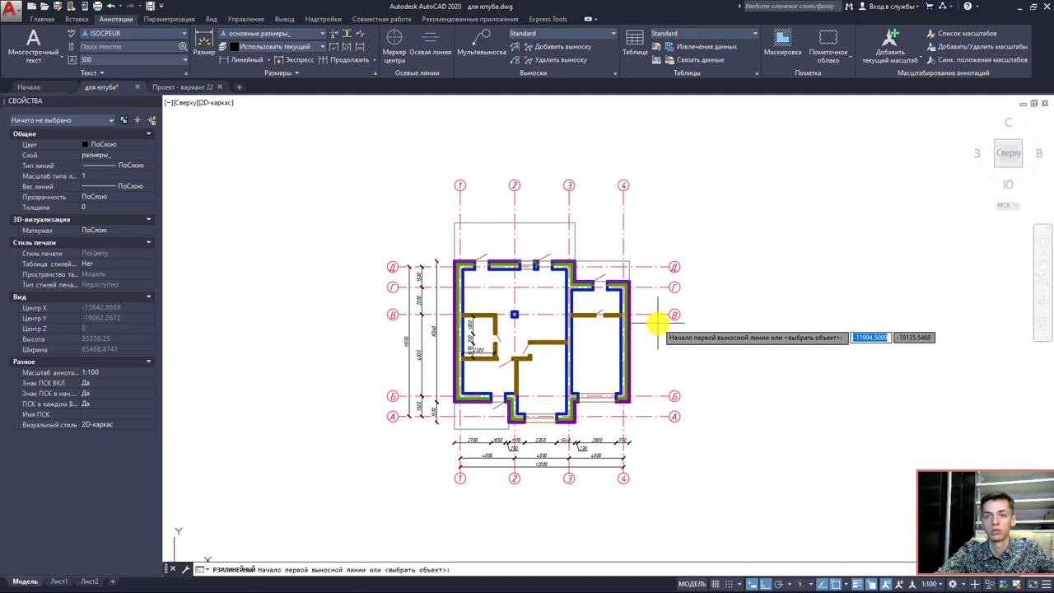
- Dimension the 1500 span between the wall corners at axes А and Б on the plan's right side
{"action": "scroll", "coordinate": [640, 416], "scroll_direction": "up", "scroll_amount": 2}
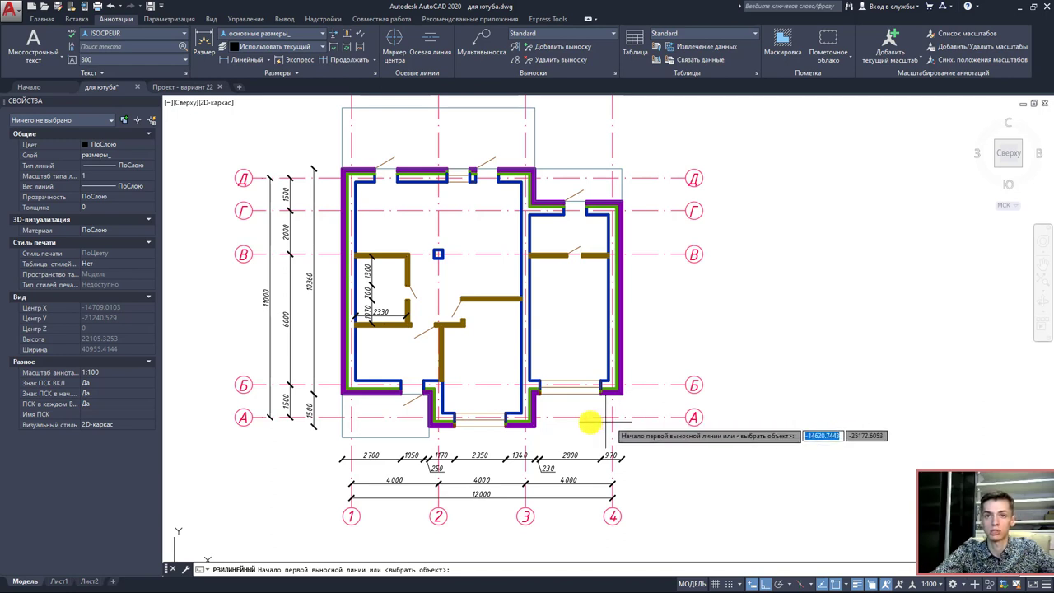
{"action": "scroll", "coordinate": [585, 423], "scroll_direction": "up", "scroll_amount": 3}
{"action": "left_click", "coordinate": [461, 429]}
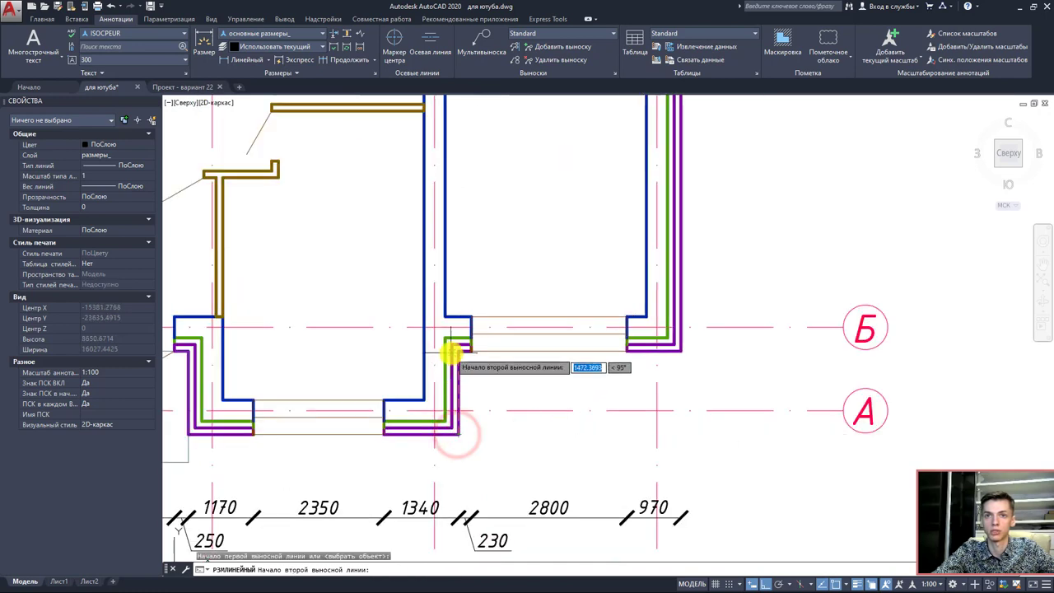
{"action": "left_click", "coordinate": [459, 353]}
{"action": "left_click", "coordinate": [759, 403]}
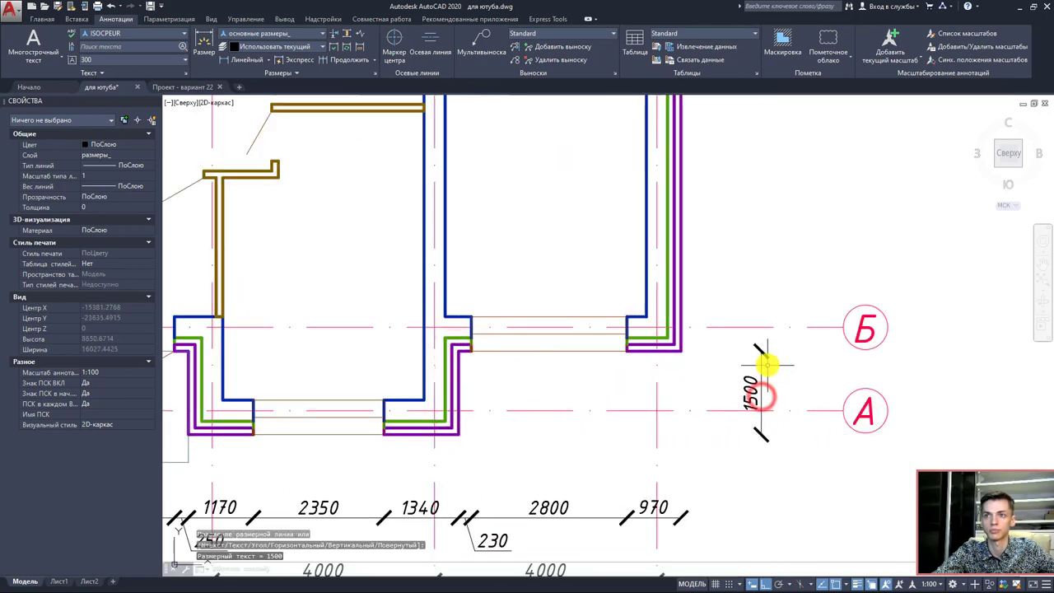
- Continue the vertical chain with 8860 and 1500 dimensions up to axis Д
{"action": "scroll", "coordinate": [495, 330], "scroll_direction": "down", "scroll_amount": 3}
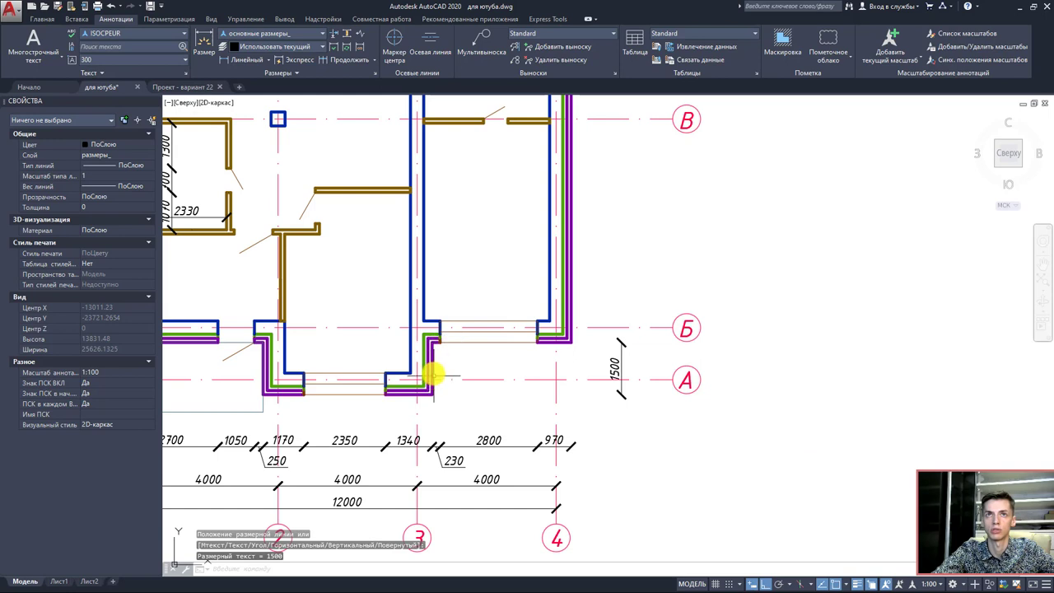
{"action": "left_click", "coordinate": [342, 60]}
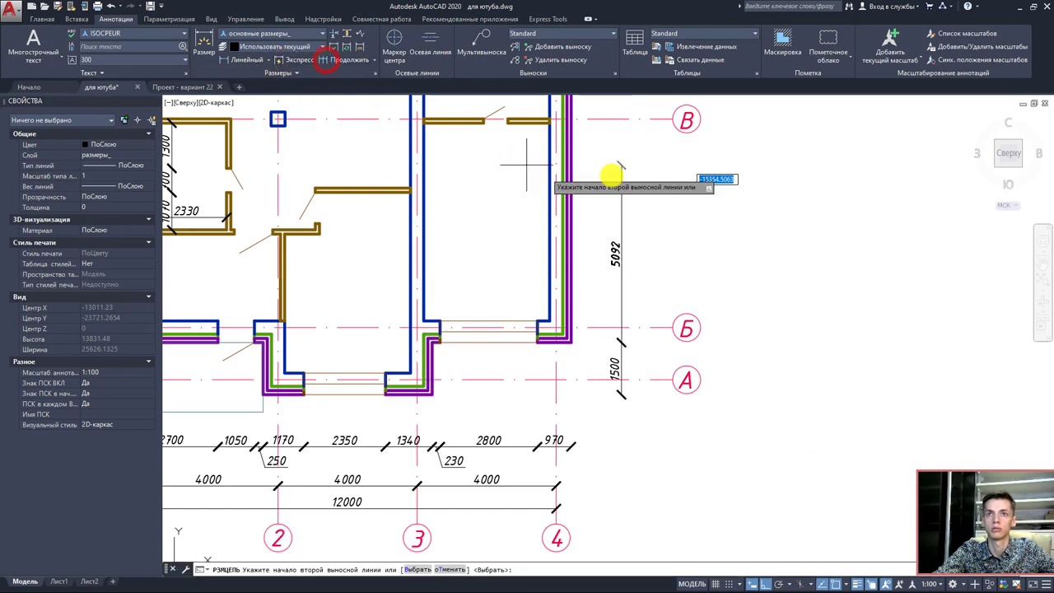
{"action": "middle_click_drag", "start_coordinate": [607, 169], "coordinate": [567, 304]}
{"action": "left_click", "coordinate": [541, 181]}
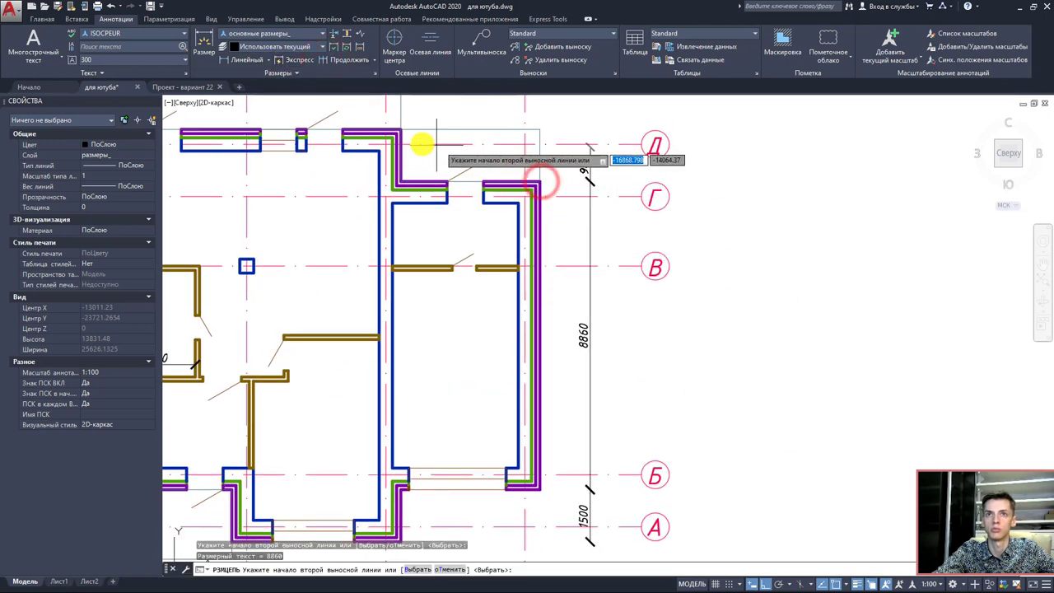
{"action": "left_click", "coordinate": [404, 130]}
{"action": "middle_click_drag", "start_coordinate": [520, 148], "coordinate": [552, 263]}
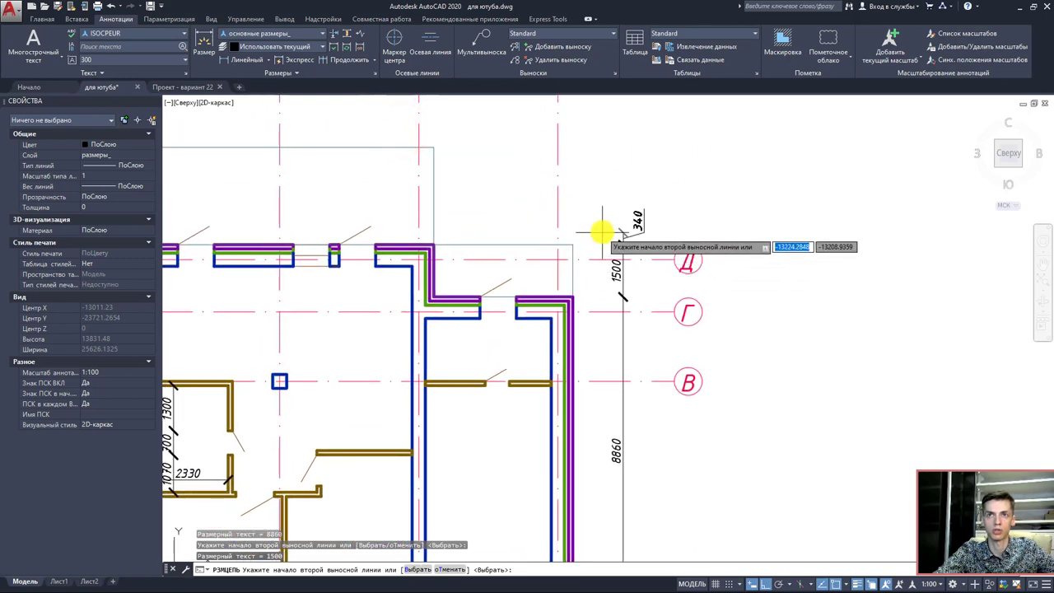
{"action": "key", "text": "Escape"}
{"action": "middle_click_drag", "start_coordinate": [613, 222], "coordinate": [656, 227]}
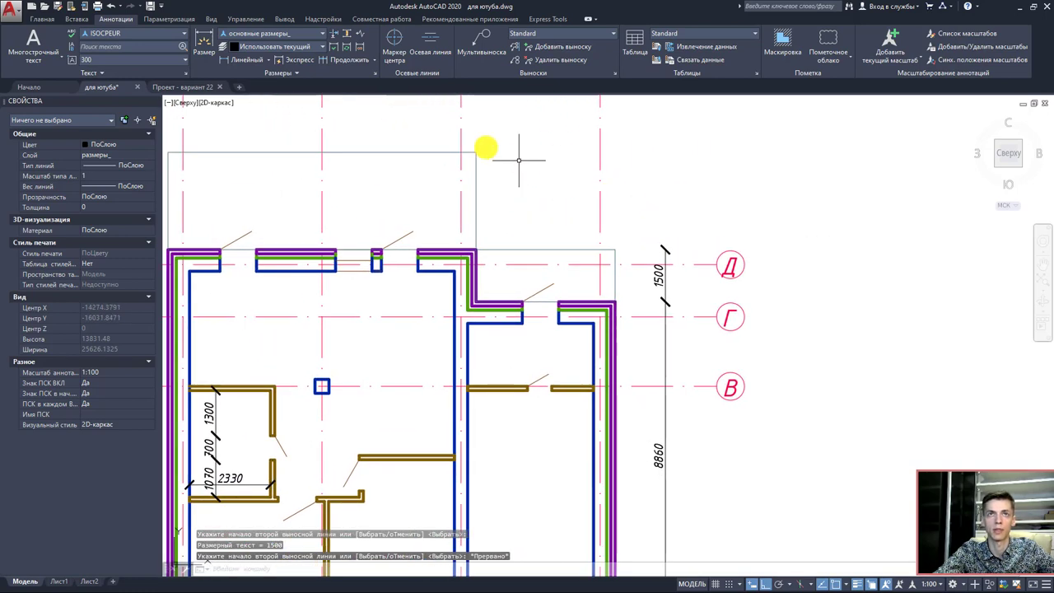
- Place a 1620 linear dimension above the plan and continue it with 1050, 1330 and 1670
{"action": "left_click", "coordinate": [233, 62]}
{"action": "left_click", "coordinate": [615, 301]}
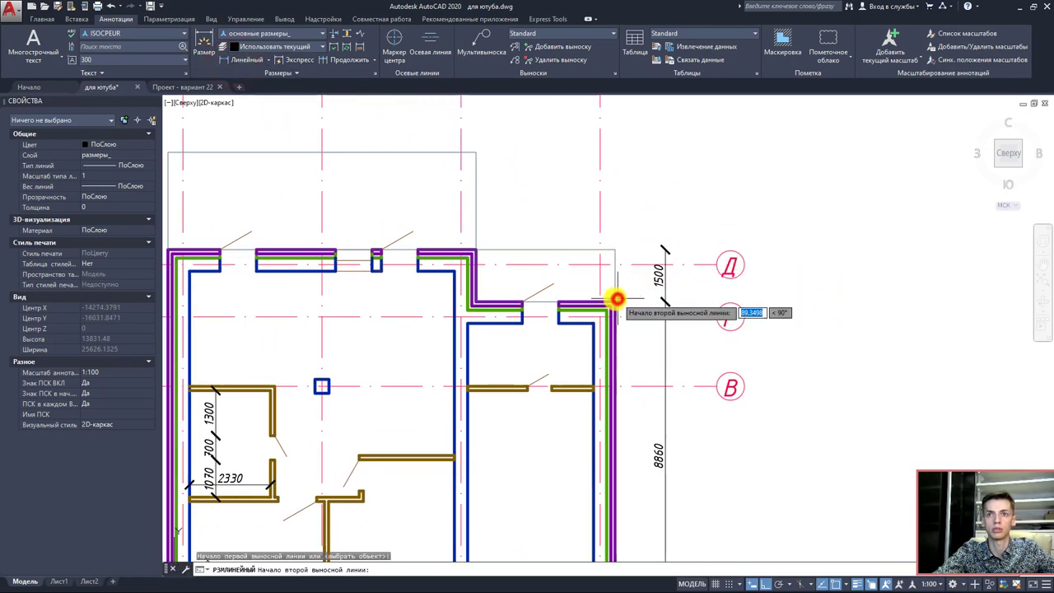
{"action": "left_click", "coordinate": [560, 299]}
{"action": "left_click", "coordinate": [558, 157]}
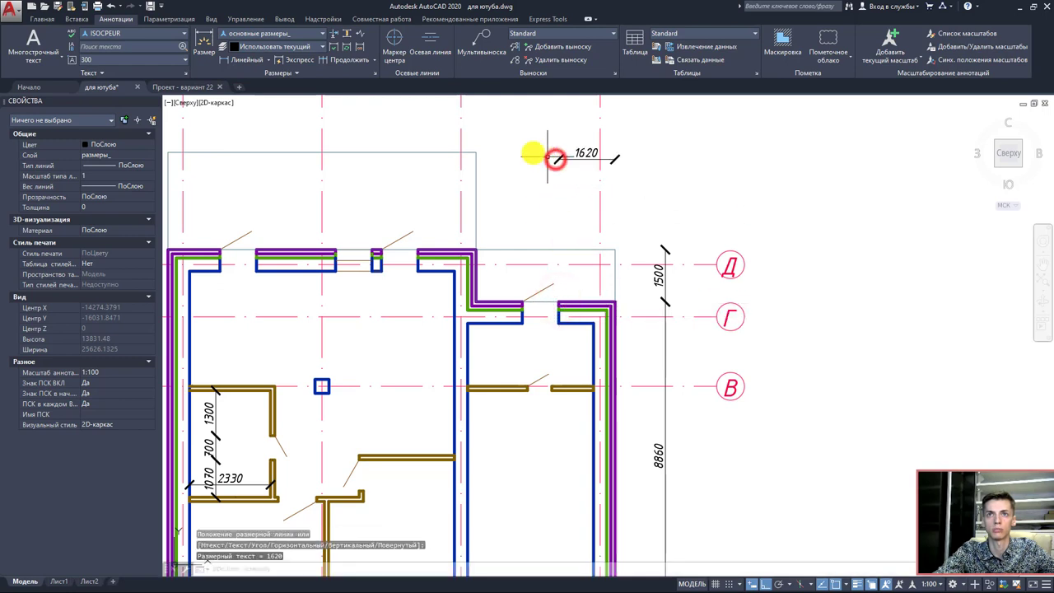
{"action": "left_click", "coordinate": [344, 61]}
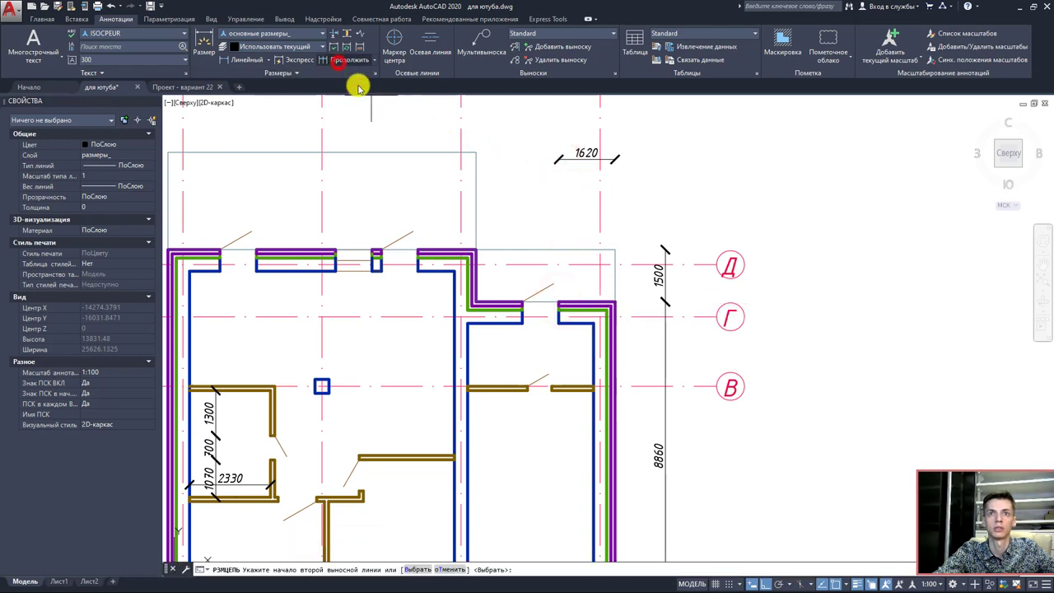
{"action": "left_click", "coordinate": [521, 299]}
{"action": "left_click", "coordinate": [476, 298]}
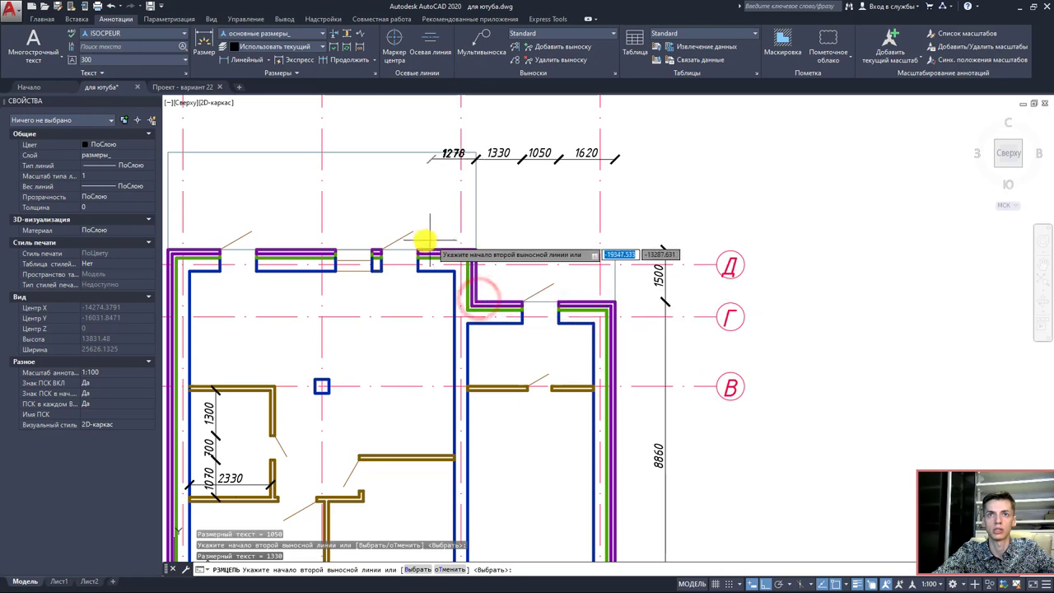
{"action": "left_click", "coordinate": [420, 248]}
- Extend the top chain leftward with 1050, 1320, 2274 and 1496 dimensions
{"action": "middle_click_drag", "start_coordinate": [388, 236], "coordinate": [470, 294]}
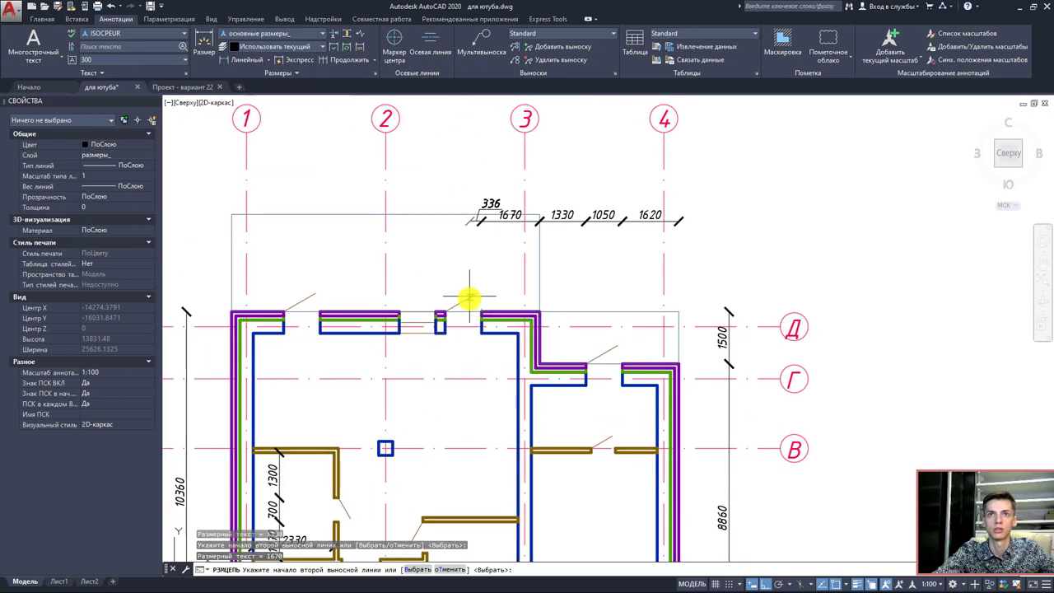
{"action": "scroll", "coordinate": [445, 305], "scroll_direction": "up", "scroll_amount": 4}
{"action": "left_click", "coordinate": [428, 322]}
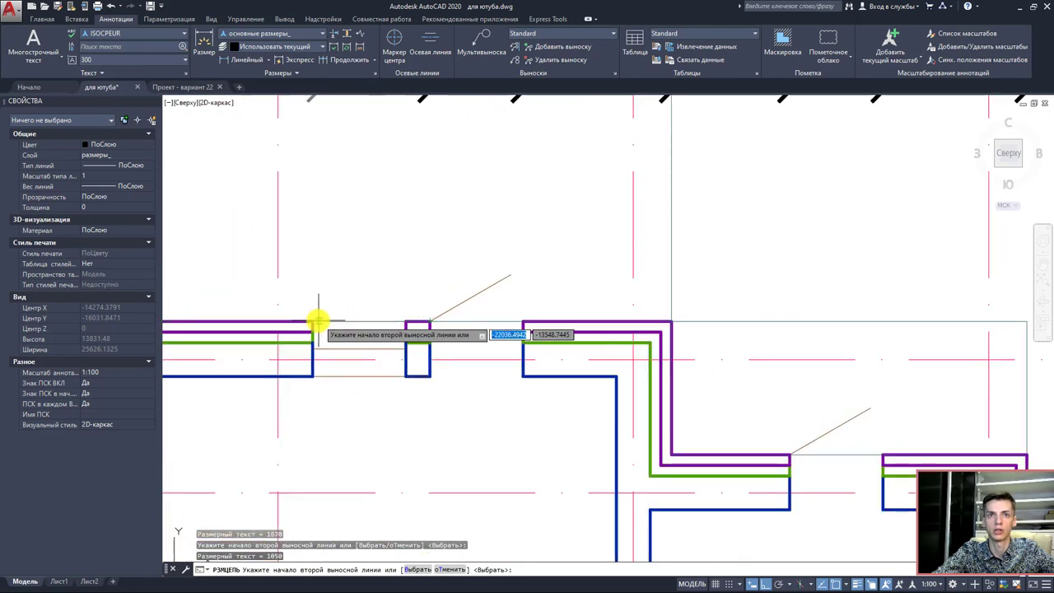
{"action": "left_click", "coordinate": [318, 318]}
{"action": "middle_click_drag", "start_coordinate": [318, 318], "coordinate": [511, 341]}
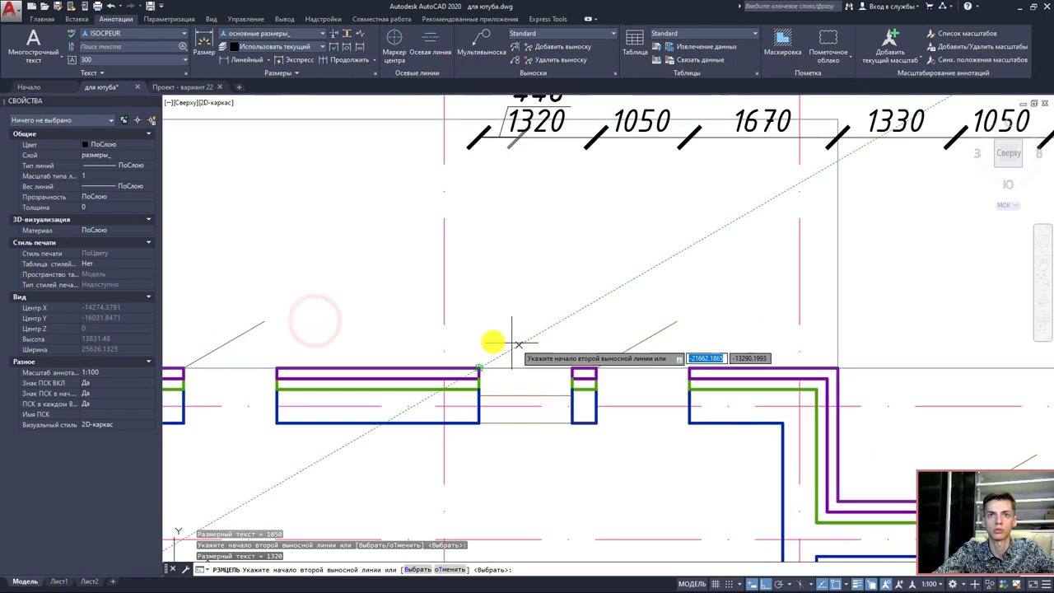
{"action": "left_click", "coordinate": [275, 365]}
{"action": "middle_click_drag", "start_coordinate": [192, 352], "coordinate": [441, 364]}
{"action": "scroll", "coordinate": [441, 364], "scroll_direction": "down", "scroll_amount": 2}
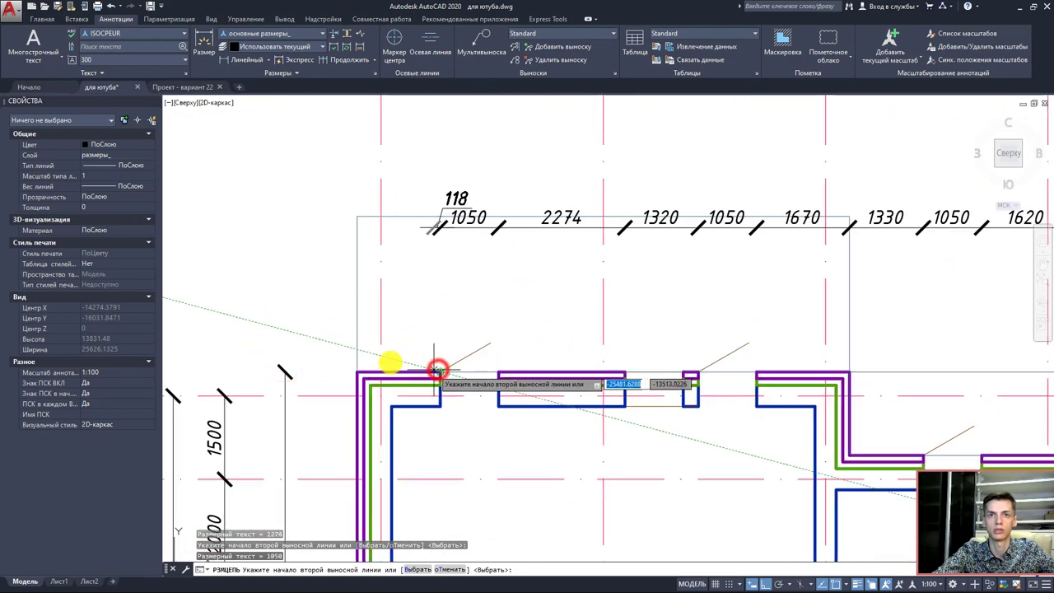
{"action": "left_click", "coordinate": [355, 370]}
{"action": "key", "text": "Escape"}
{"action": "scroll", "coordinate": [444, 315], "scroll_direction": "down", "scroll_amount": 3}
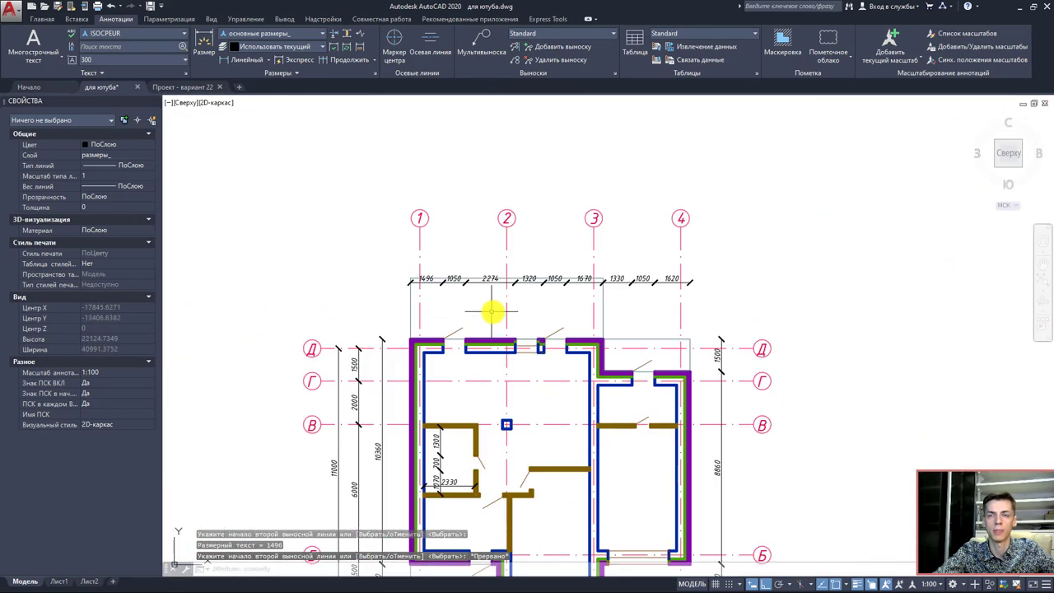
{"action": "scroll", "coordinate": [492, 311], "scroll_direction": "up", "scroll_amount": 2}
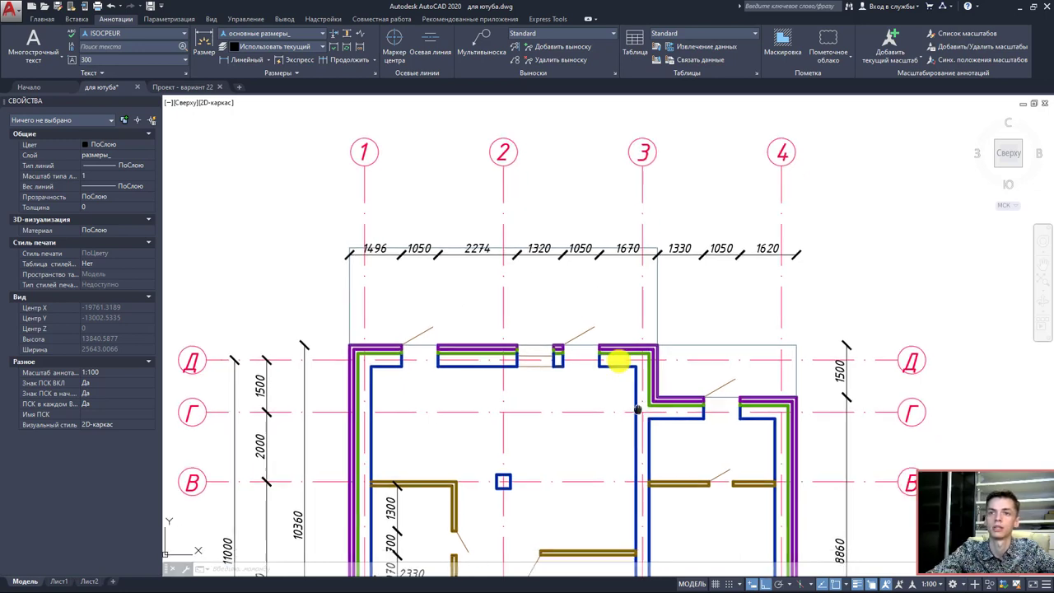
- Zoom in closely on the wall opening
{"action": "scroll", "coordinate": [616, 357], "scroll_direction": "up", "scroll_amount": 3}
{"action": "scroll", "coordinate": [659, 470], "scroll_direction": "up", "scroll_amount": 3}
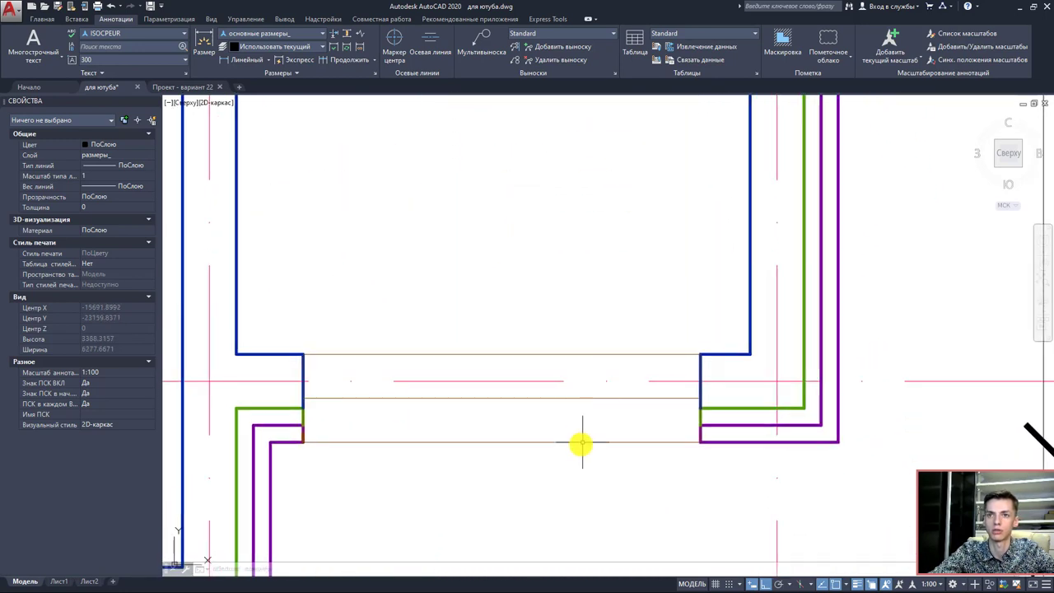
- Stretch the opening's bottom line down below the walls via its midpoint grip
{"action": "left_click", "coordinate": [582, 441]}
{"action": "left_click", "coordinate": [503, 441]}
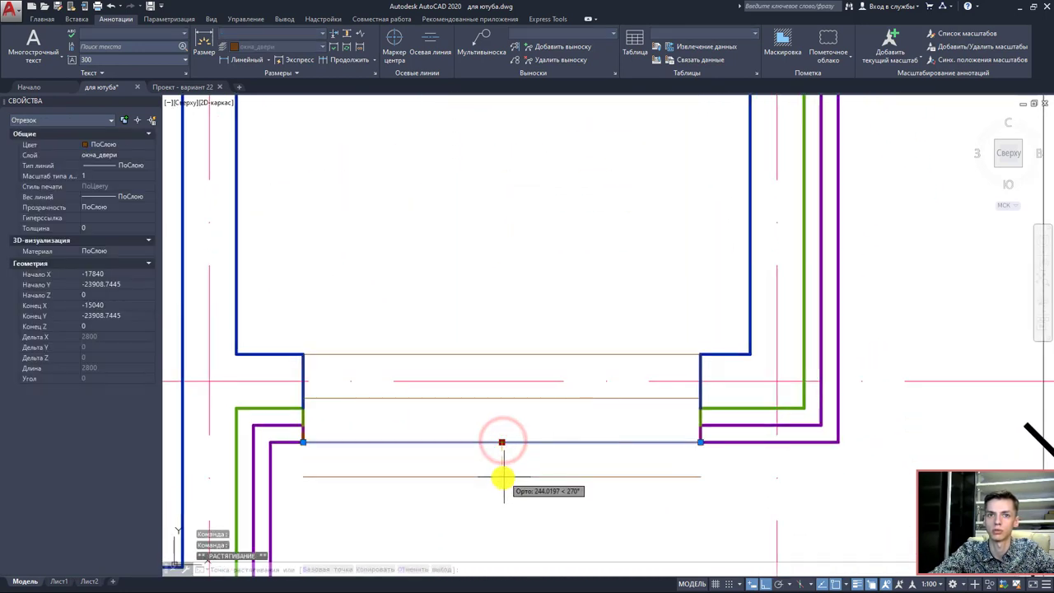
{"action": "left_click", "coordinate": [501, 478]}
{"action": "key", "text": "Escape"}
- Delete the middle line and the overlapping lines on the opening's right side
{"action": "left_click", "coordinate": [534, 400]}
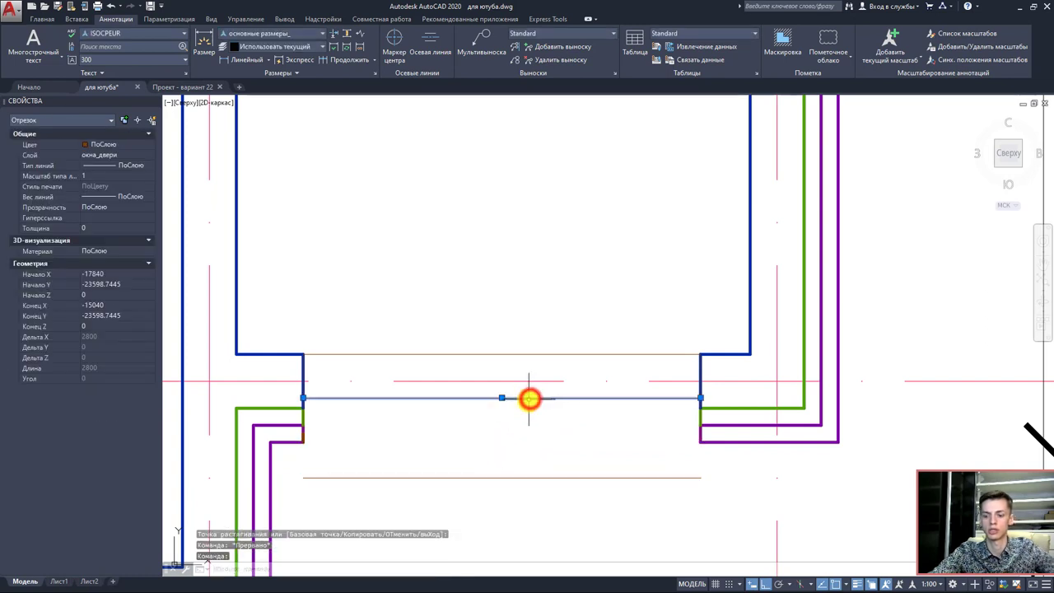
{"action": "key", "text": "Delete"}
{"action": "left_click", "coordinate": [700, 412]}
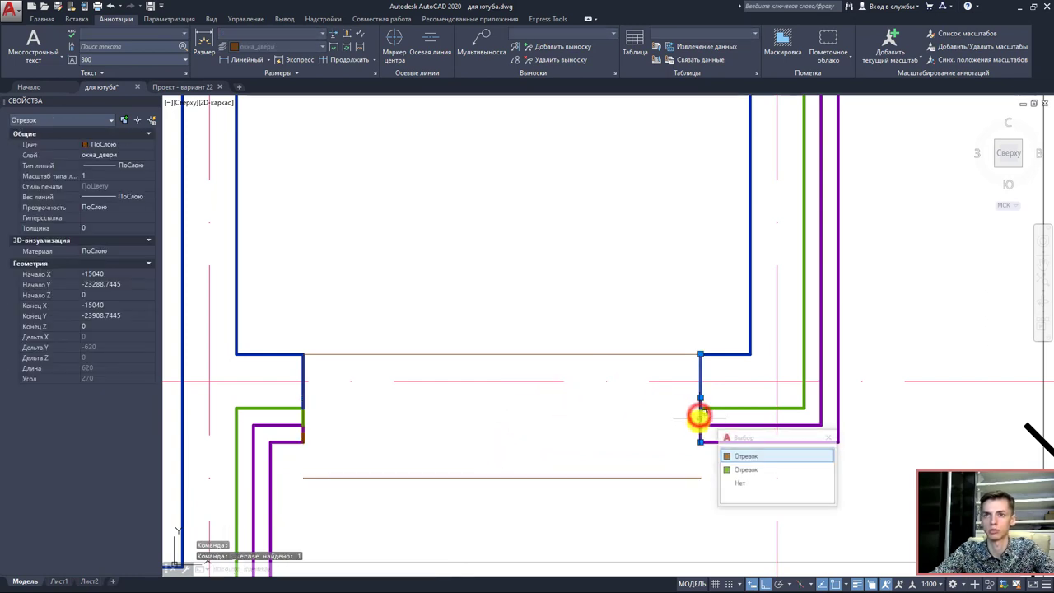
{"action": "left_click", "coordinate": [745, 454]}
{"action": "key", "text": "Delete"}
{"action": "left_click", "coordinate": [653, 356]}
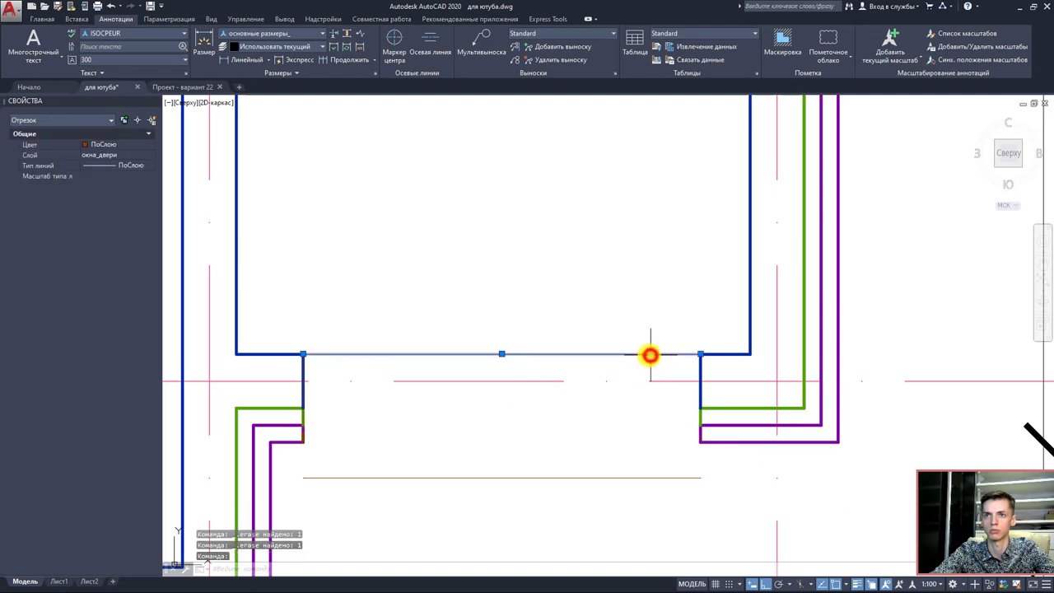
{"action": "key", "text": "Delete"}
- Delete the leftover overlapping segments at the opening's left side
{"action": "left_click", "coordinate": [304, 419]}
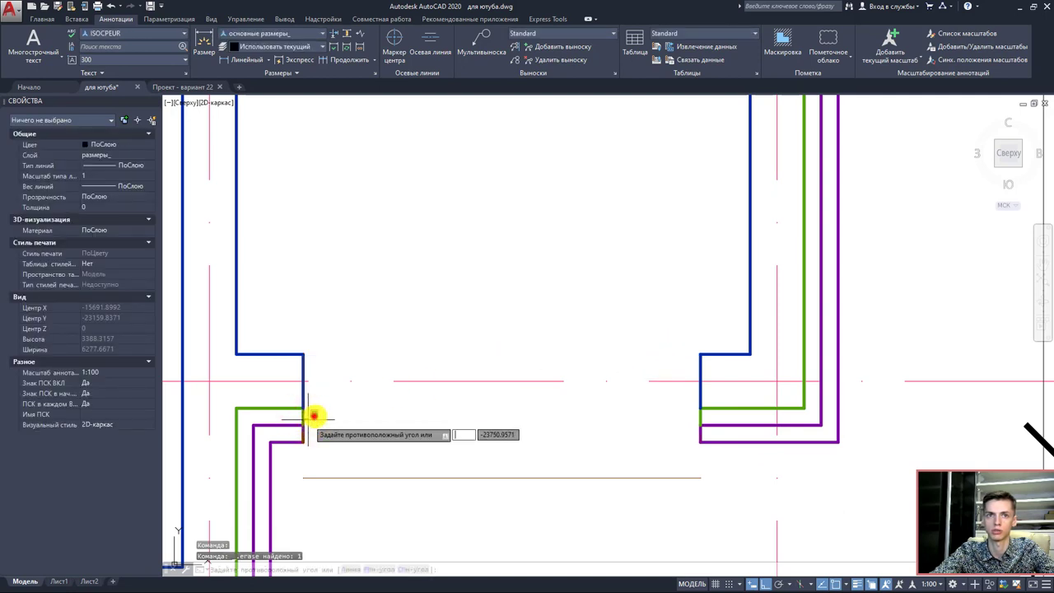
{"action": "left_click", "coordinate": [304, 418]}
{"action": "key", "text": "Delete"}
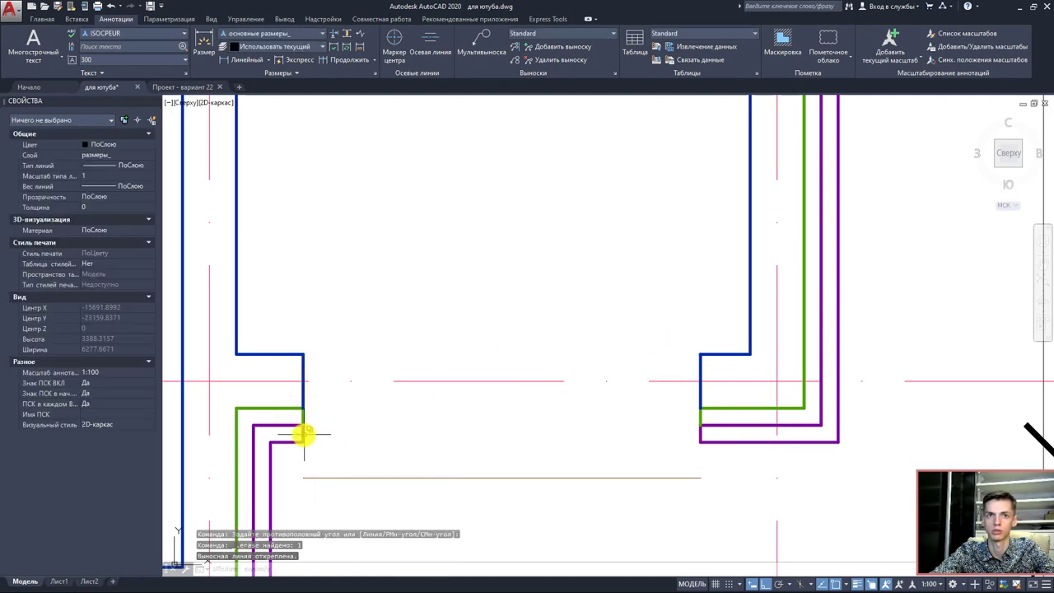
{"action": "left_click", "coordinate": [304, 434]}
{"action": "left_click", "coordinate": [330, 473]}
{"action": "key", "text": "Delete"}
{"action": "middle_click_drag", "start_coordinate": [380, 464], "coordinate": [393, 426]}
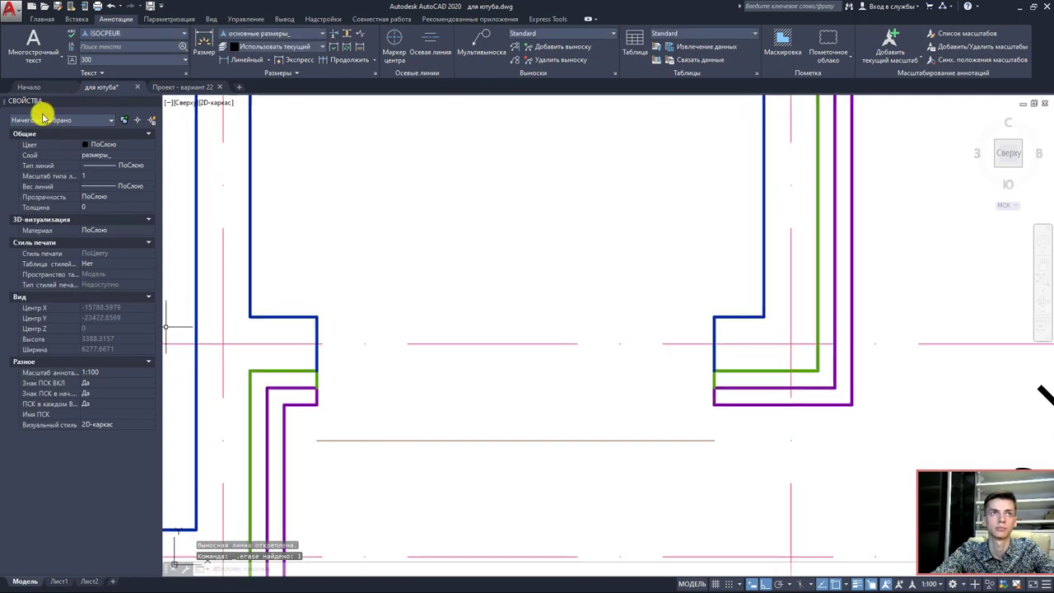
{"action": "left_click", "coordinate": [36, 19]}
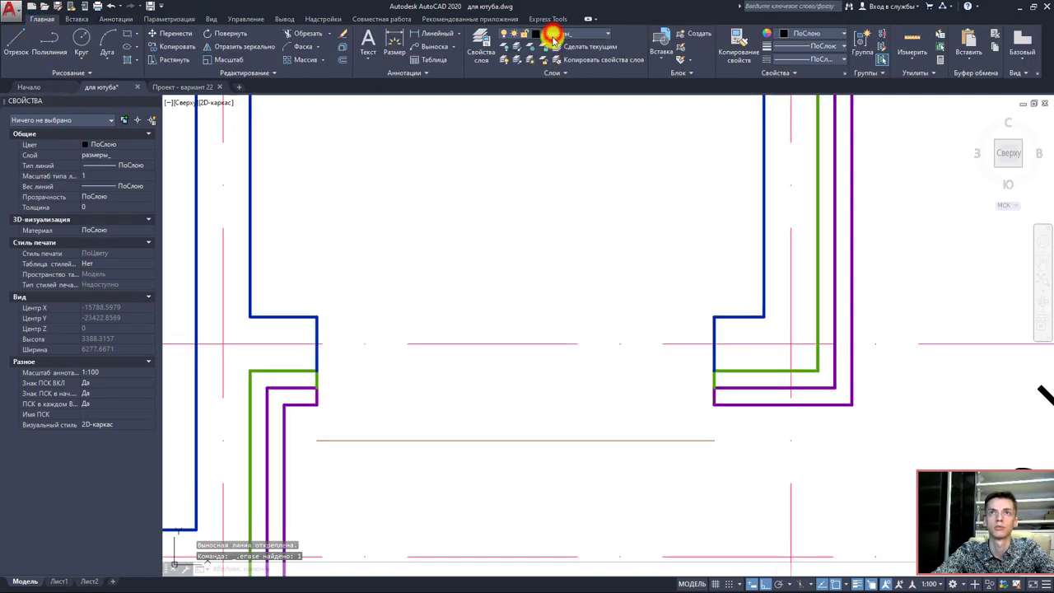
- Make окна_двери the current layer and draw a short vertical end tick line
{"action": "left_click", "coordinate": [553, 39]}
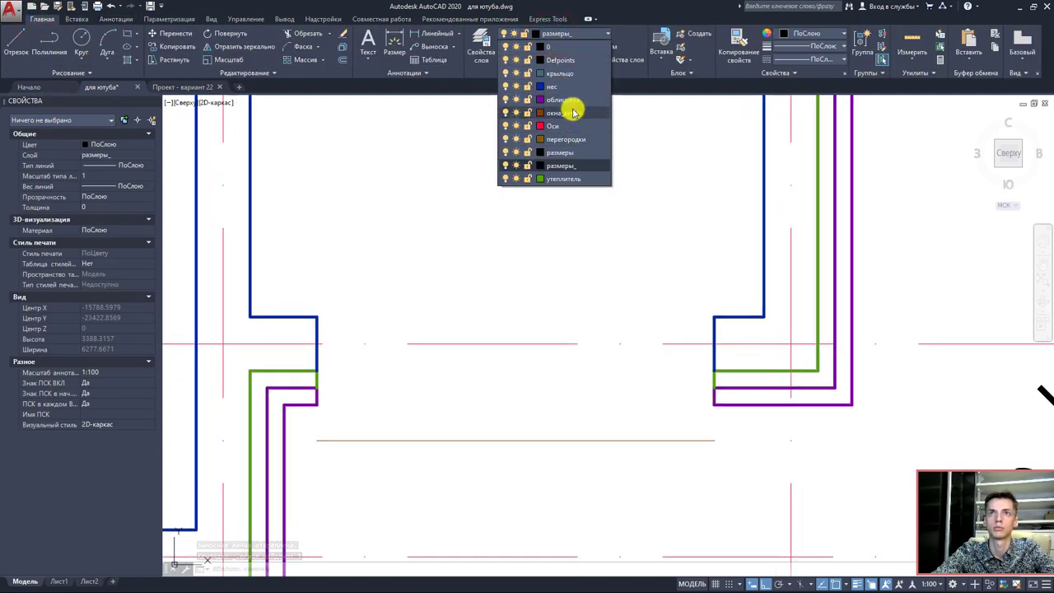
{"action": "left_click", "coordinate": [574, 113]}
{"action": "left_click", "coordinate": [16, 41]}
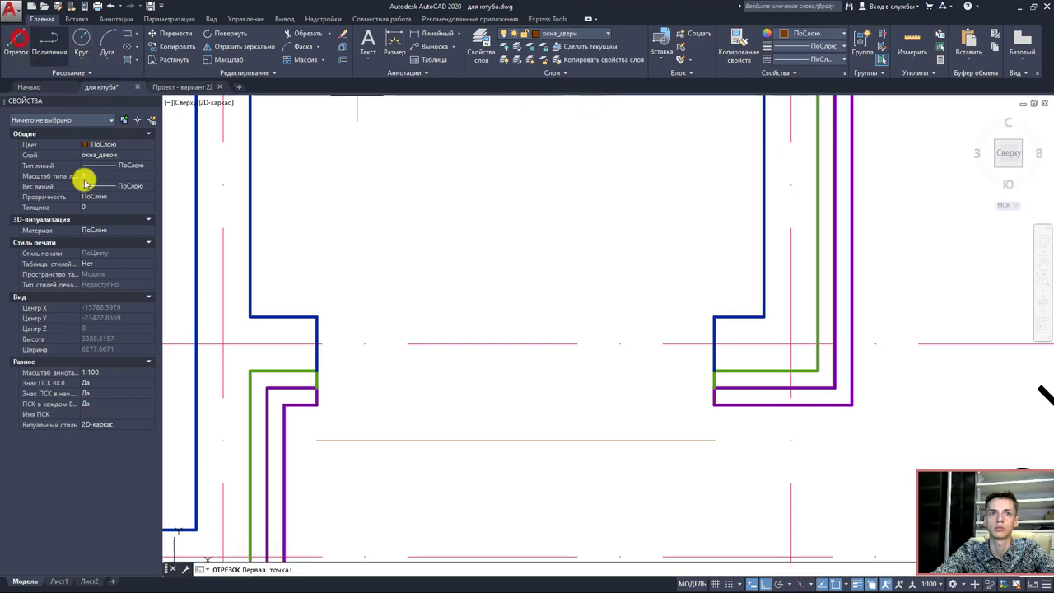
{"action": "left_click", "coordinate": [315, 430]}
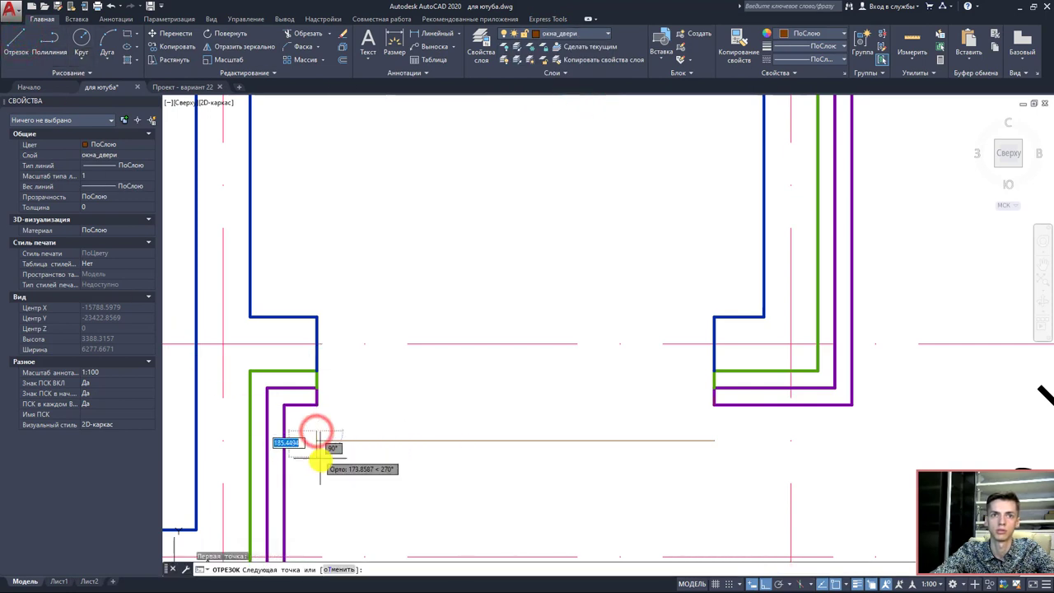
{"action": "scroll", "coordinate": [314, 432], "scroll_direction": "up", "scroll_amount": 3}
{"action": "left_click", "coordinate": [321, 423]}
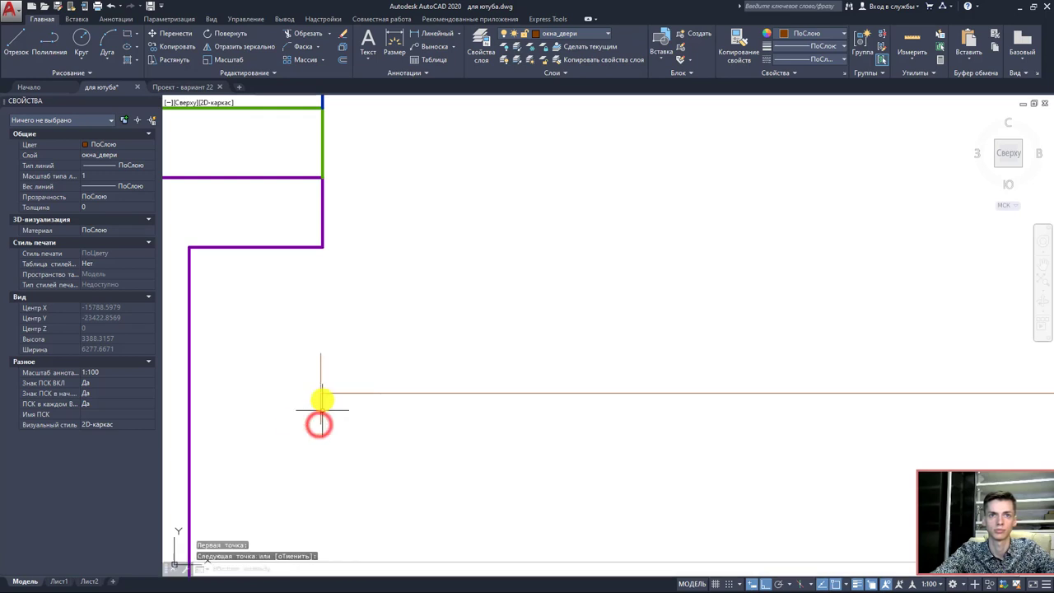
{"action": "key", "text": "Escape"}
{"action": "left_click", "coordinate": [320, 388]}
- Move the tick onto the left end of the opening line
{"action": "left_click", "coordinate": [152, 36]}
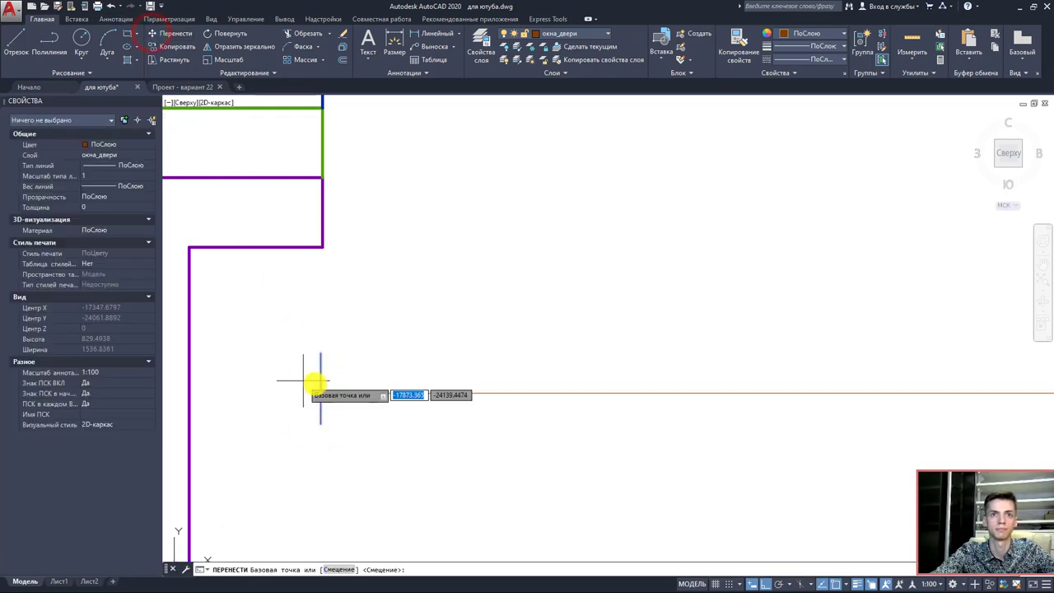
{"action": "scroll", "coordinate": [320, 389], "scroll_direction": "up", "scroll_amount": 3}
{"action": "left_click", "coordinate": [320, 389]}
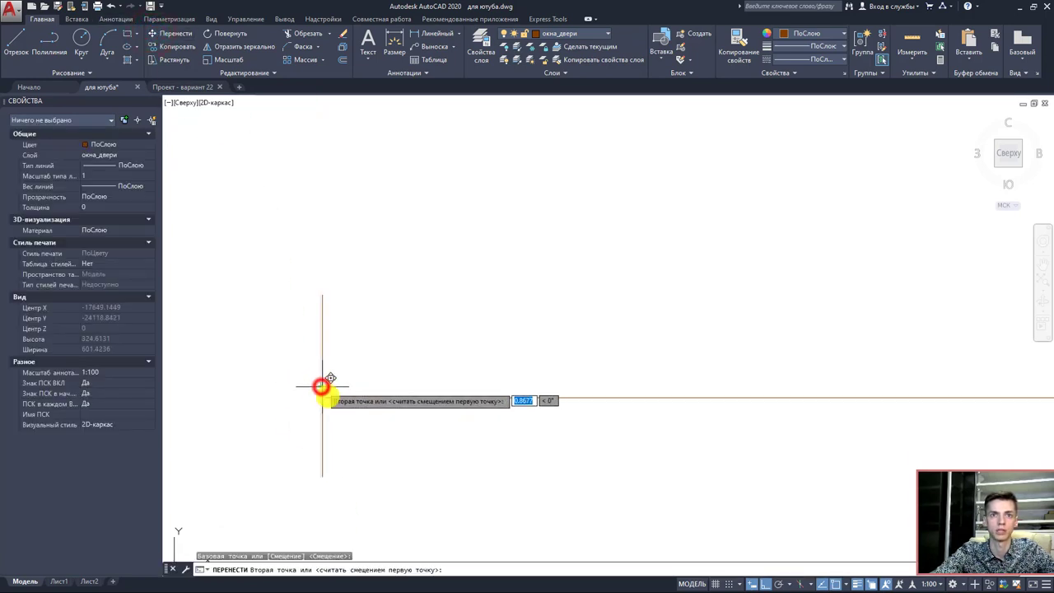
{"action": "left_click", "coordinate": [328, 394]}
{"action": "scroll", "coordinate": [370, 389], "scroll_direction": "down", "scroll_amount": 3}
{"action": "key", "text": "Escape"}
{"action": "scroll", "coordinate": [467, 388], "scroll_direction": "down", "scroll_amount": 2}
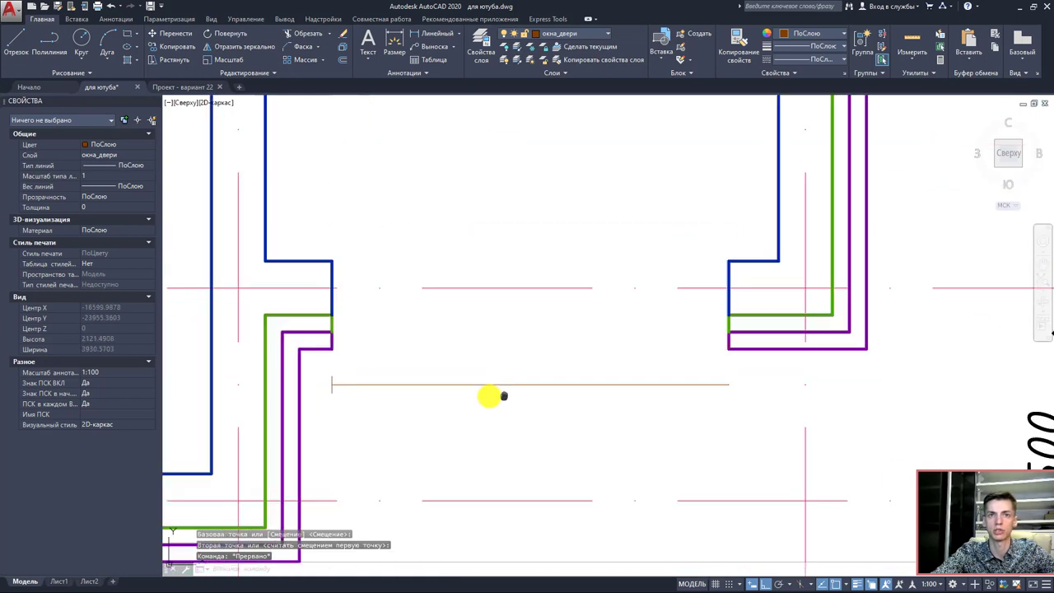
- Mirror the tick across the line's midpoint to the other end, keeping the original
{"action": "left_click", "coordinate": [16, 41]}
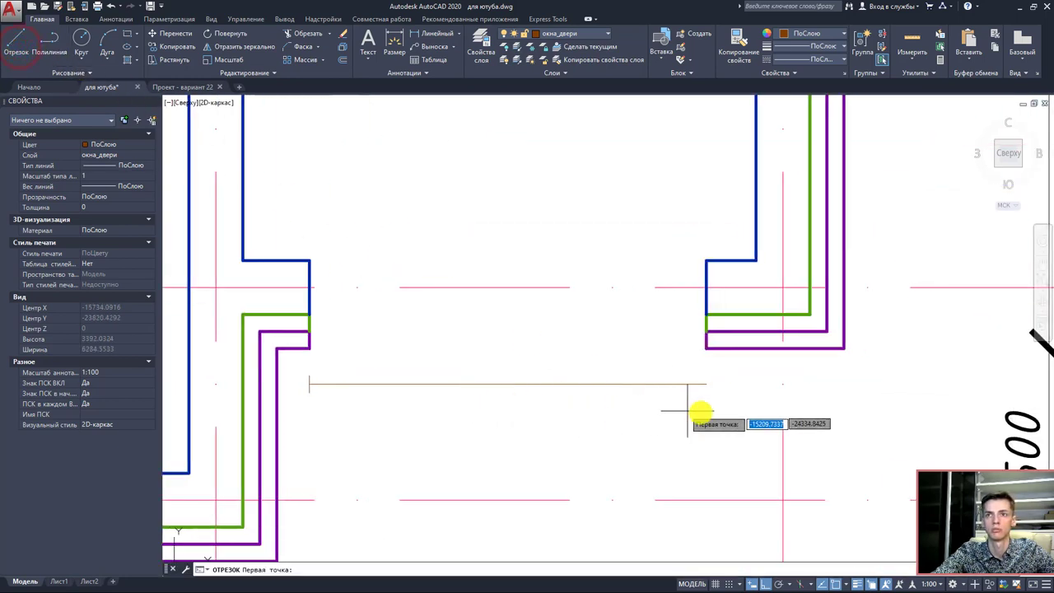
{"action": "scroll", "coordinate": [707, 383], "scroll_direction": "up", "scroll_amount": 2}
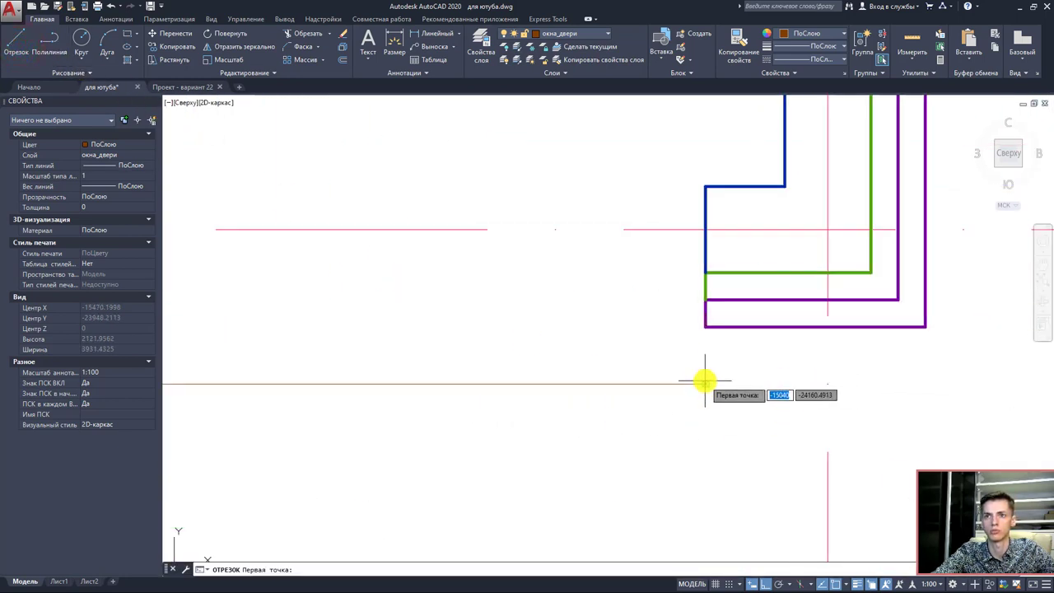
{"action": "left_click", "coordinate": [708, 383]}
{"action": "key", "text": "Escape"}
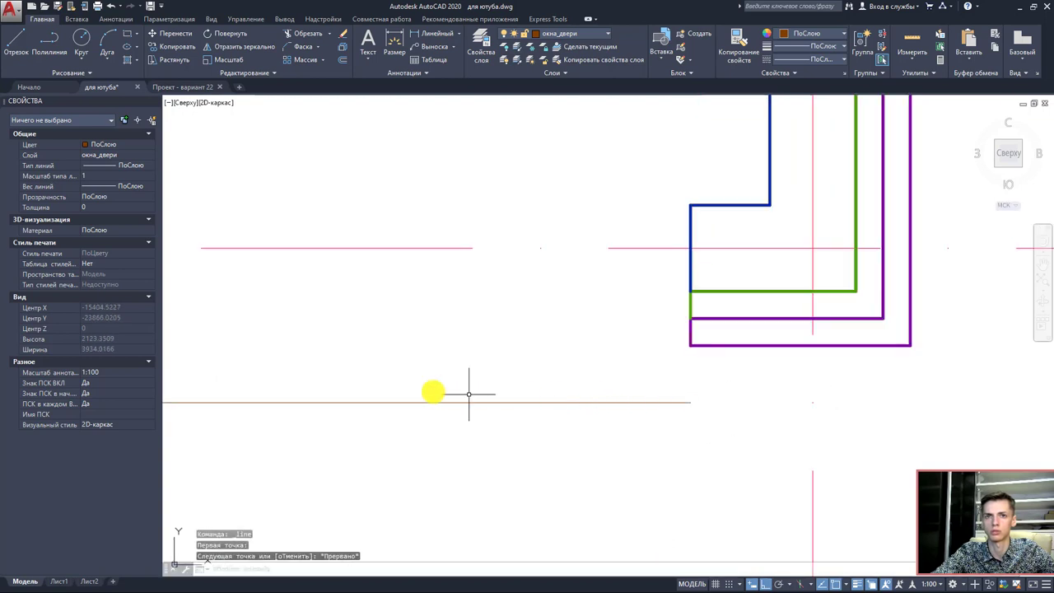
{"action": "middle_click_drag", "start_coordinate": [470, 388], "coordinate": [626, 401]}
{"action": "left_click", "coordinate": [345, 404]}
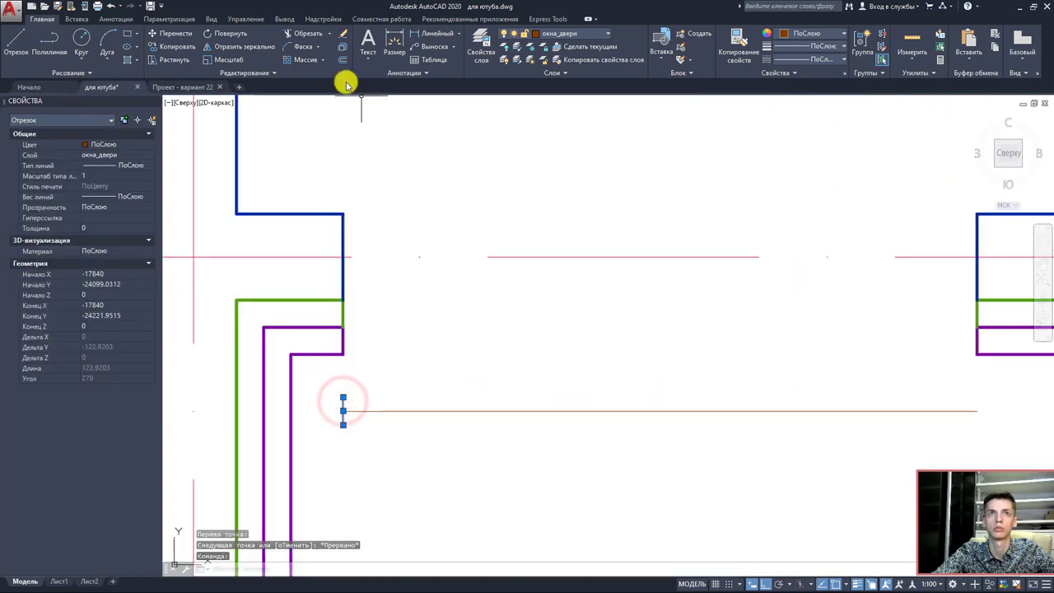
{"action": "left_click", "coordinate": [244, 48]}
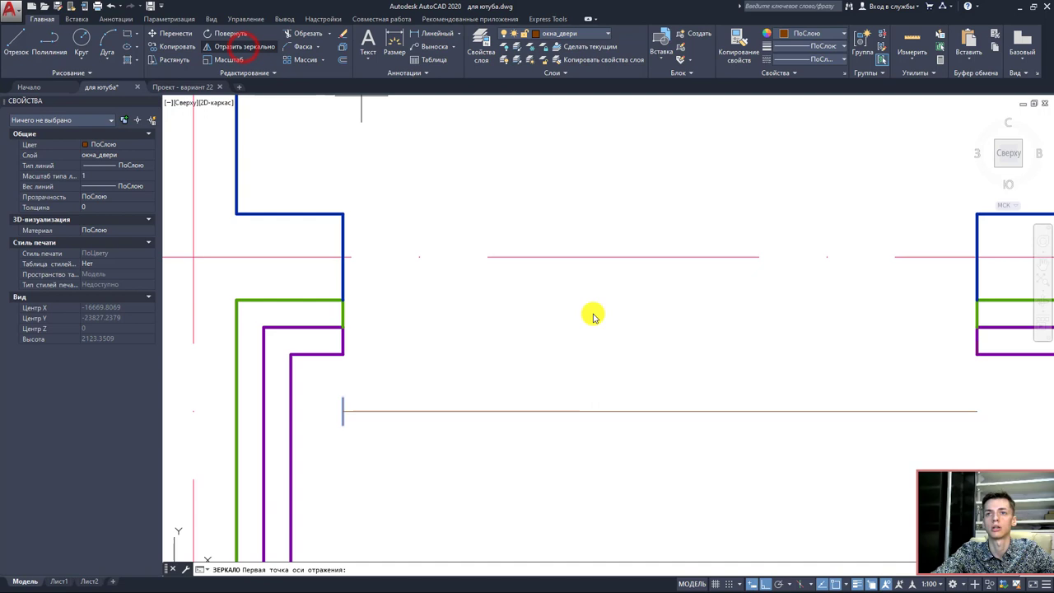
{"action": "left_click", "coordinate": [663, 411]}
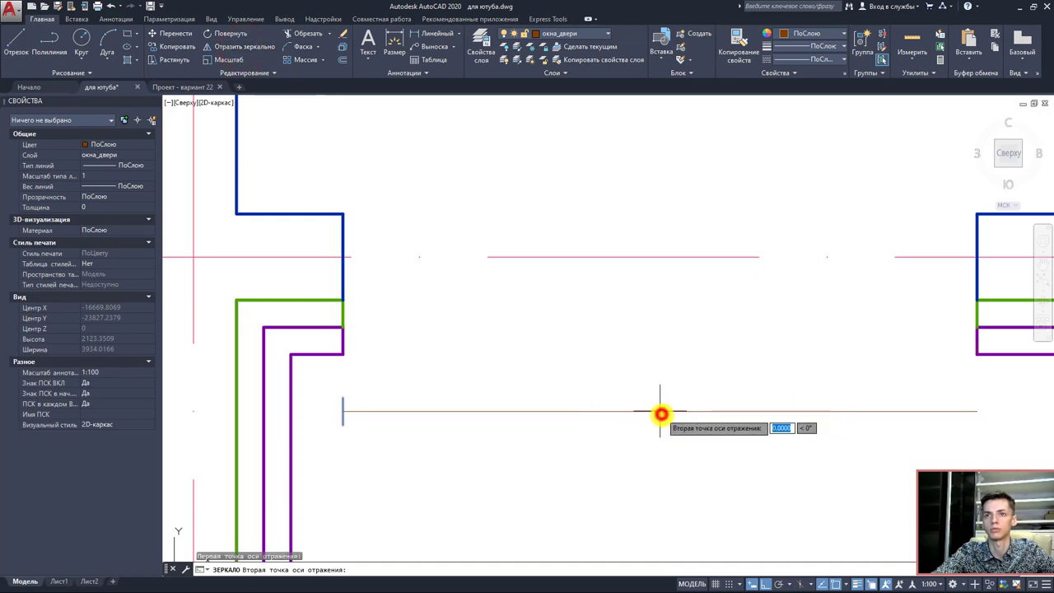
{"action": "left_click", "coordinate": [674, 443]}
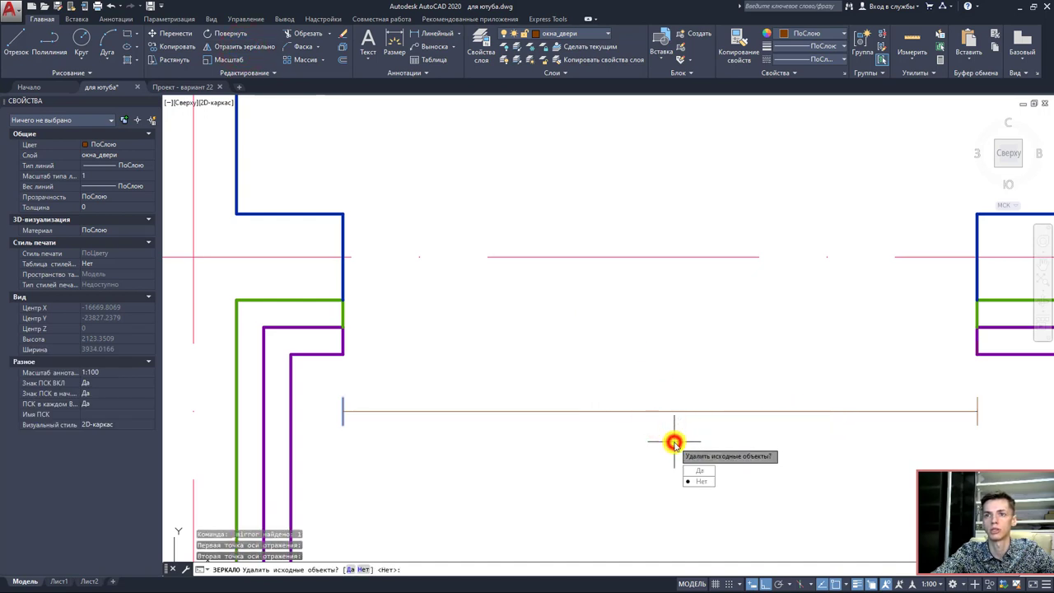
{"action": "left_click", "coordinate": [701, 482]}
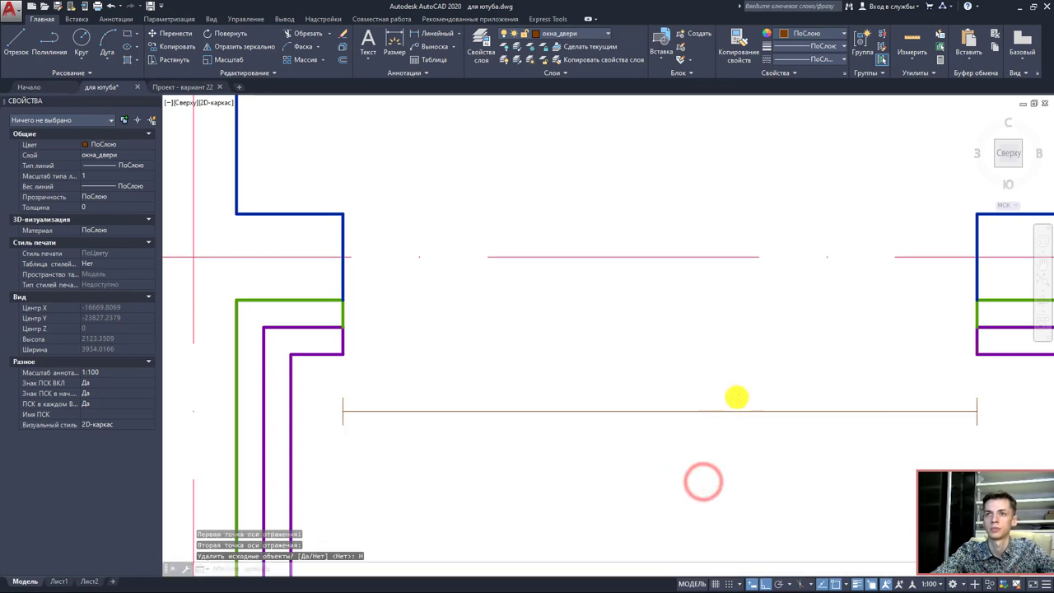
- Select the 2800 and 970 dimensions for moving, then cancel the move
{"action": "scroll", "coordinate": [732, 430], "scroll_direction": "down", "scroll_amount": 4}
{"action": "scroll", "coordinate": [742, 423], "scroll_direction": "down", "scroll_amount": 4}
{"action": "scroll", "coordinate": [699, 514], "scroll_direction": "up", "scroll_amount": 3}
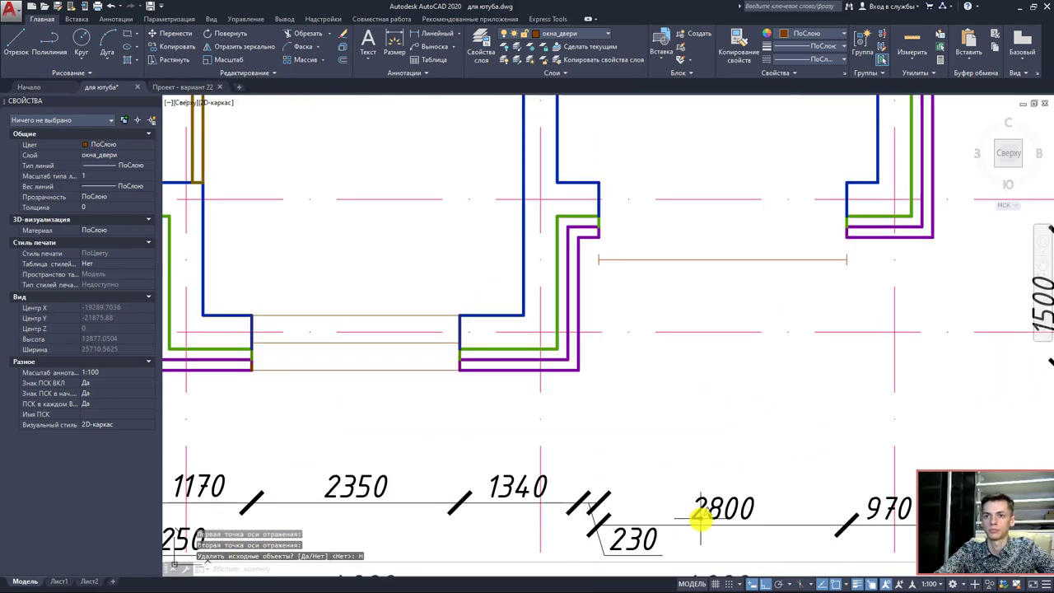
{"action": "left_click", "coordinate": [742, 542]}
{"action": "left_click", "coordinate": [725, 472]}
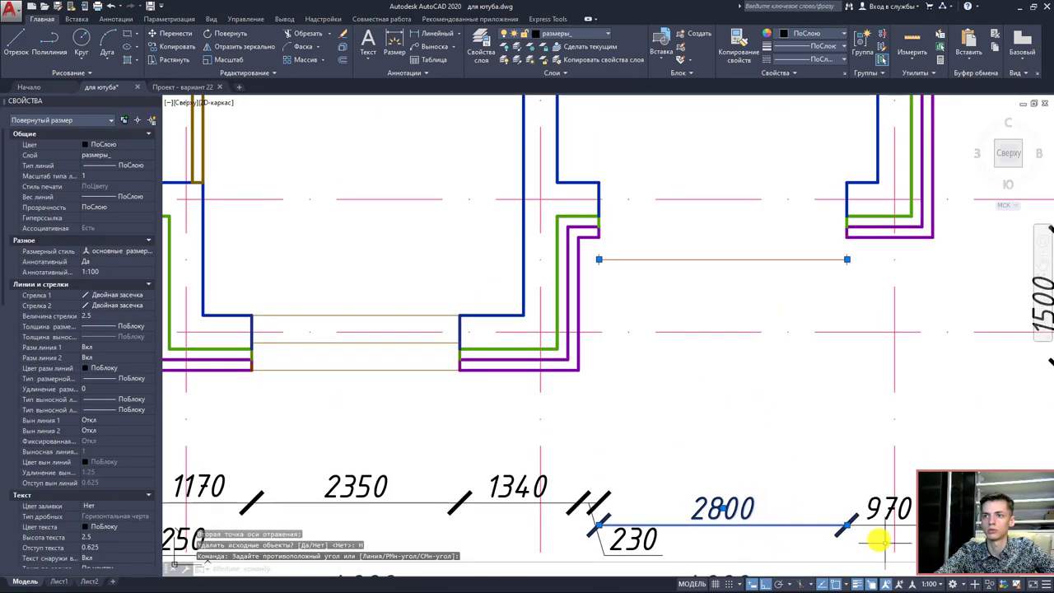
{"action": "left_click", "coordinate": [872, 536]}
{"action": "left_click", "coordinate": [834, 470]}
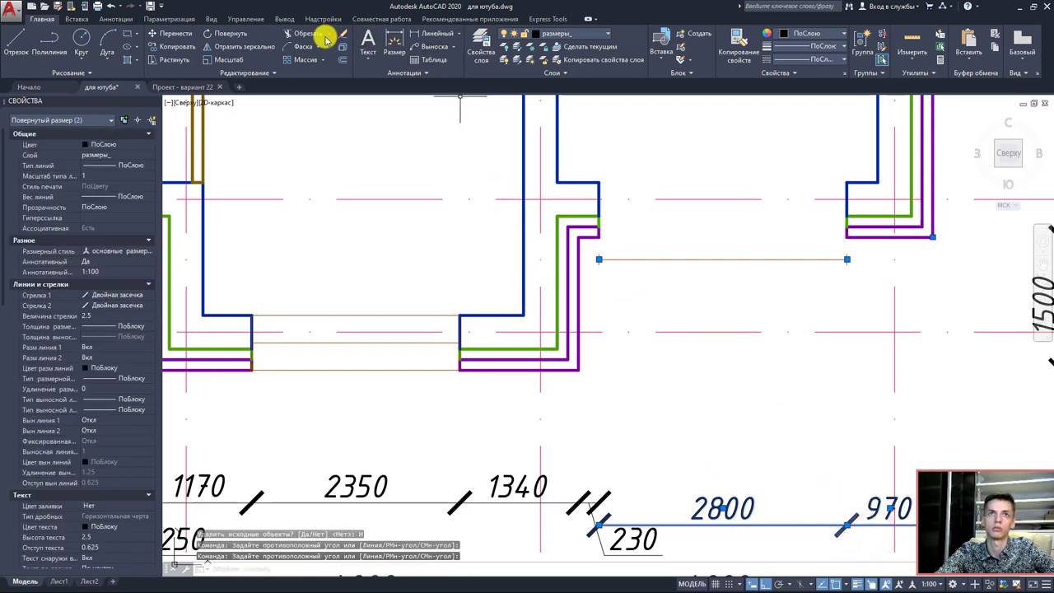
{"action": "left_click", "coordinate": [173, 35]}
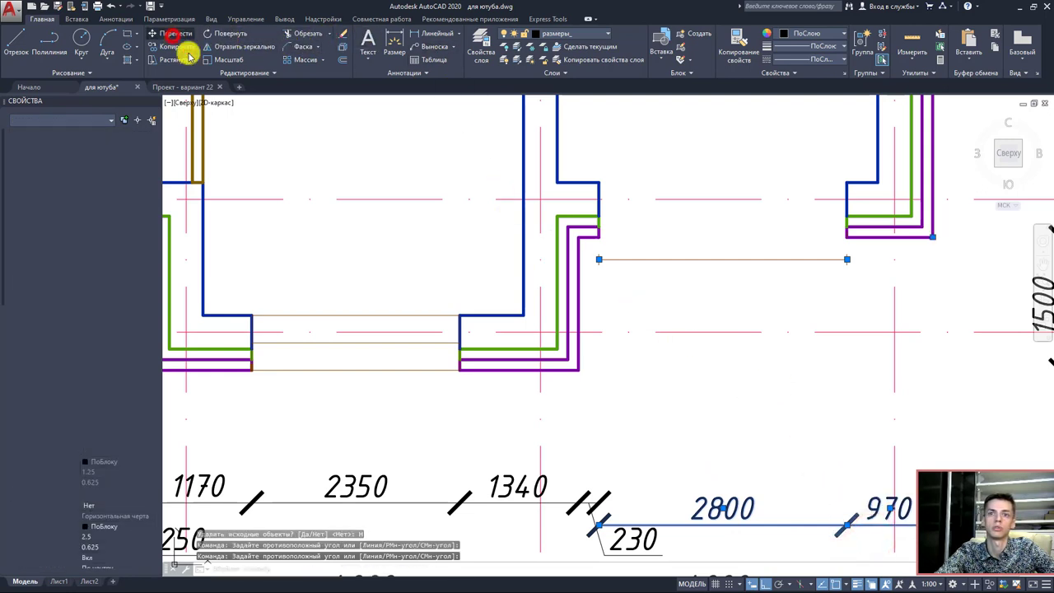
{"action": "left_click", "coordinate": [596, 523]}
{"action": "key", "text": "Escape"}
{"action": "scroll", "coordinate": [623, 442], "scroll_direction": "down", "scroll_amount": 1}
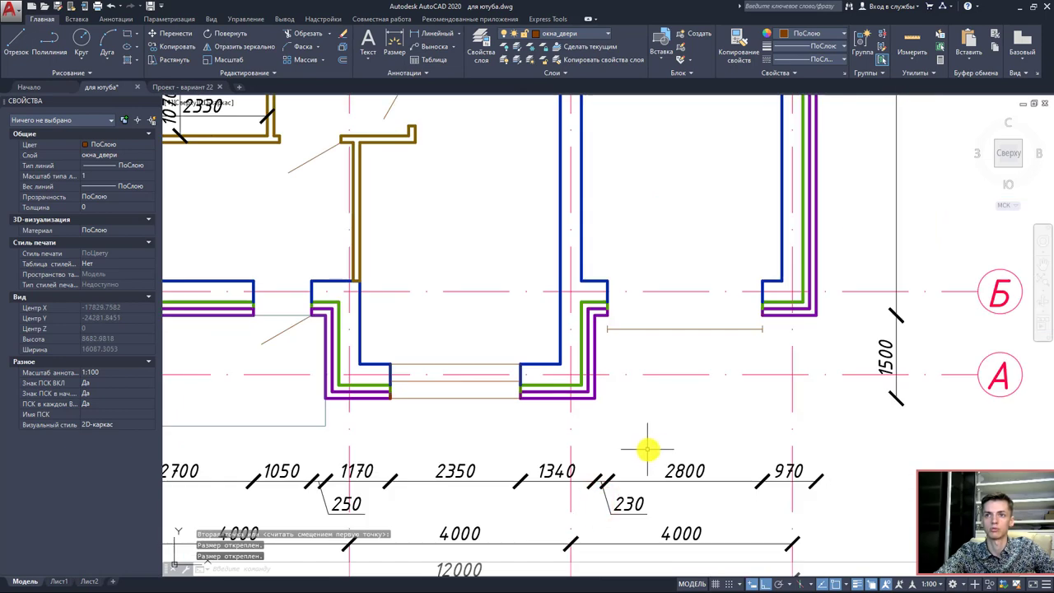
{"action": "scroll", "coordinate": [648, 442], "scroll_direction": "down", "scroll_amount": 4}
{"action": "middle_click_drag", "start_coordinate": [701, 422], "coordinate": [716, 428]}
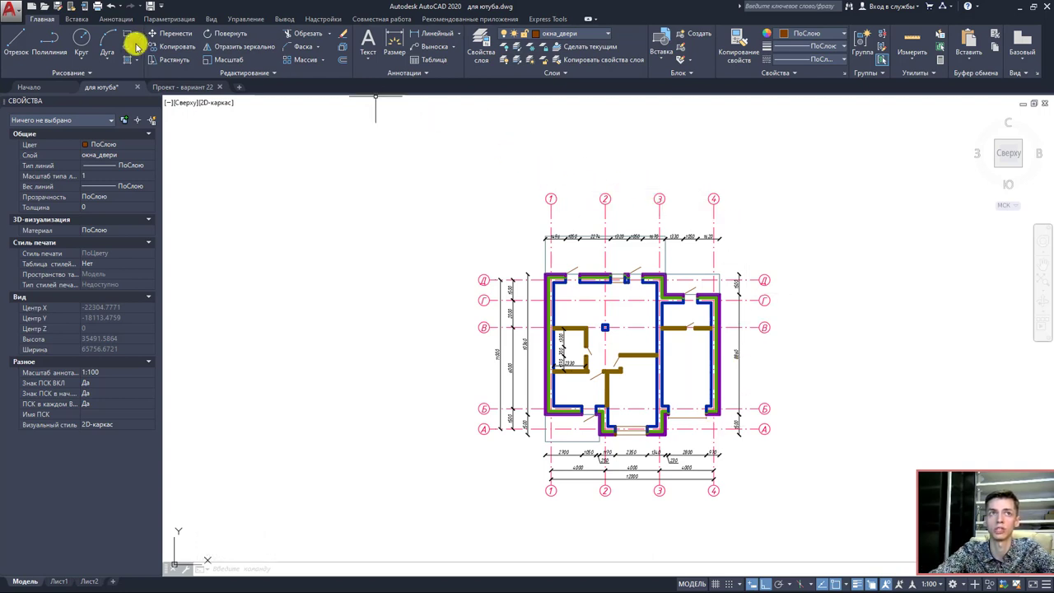
- Make размеры_ the current layer and add a 1050 linear dimension
{"action": "left_click", "coordinate": [571, 32]}
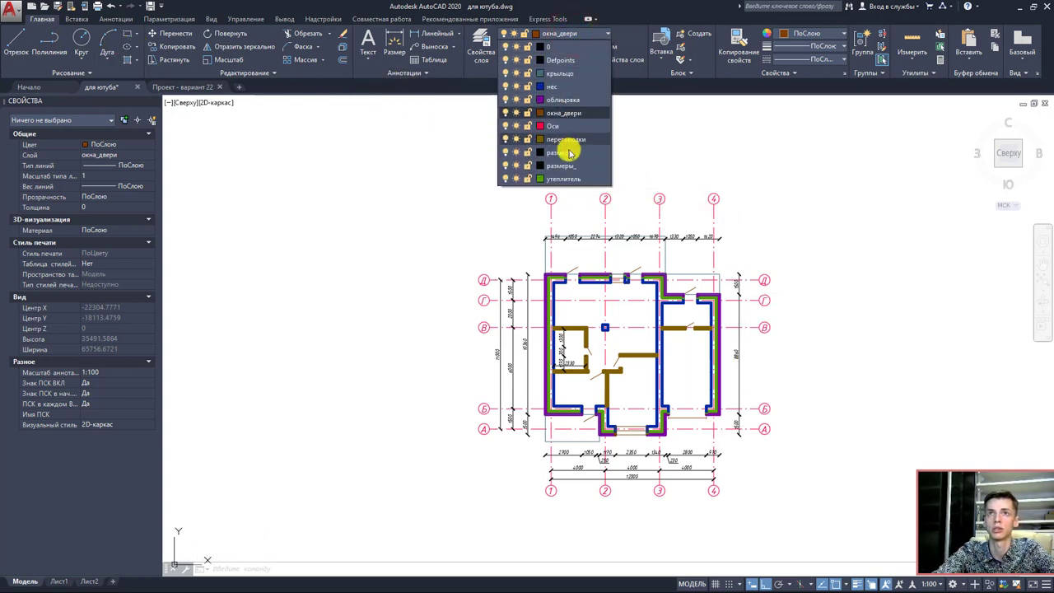
{"action": "left_click", "coordinate": [572, 165]}
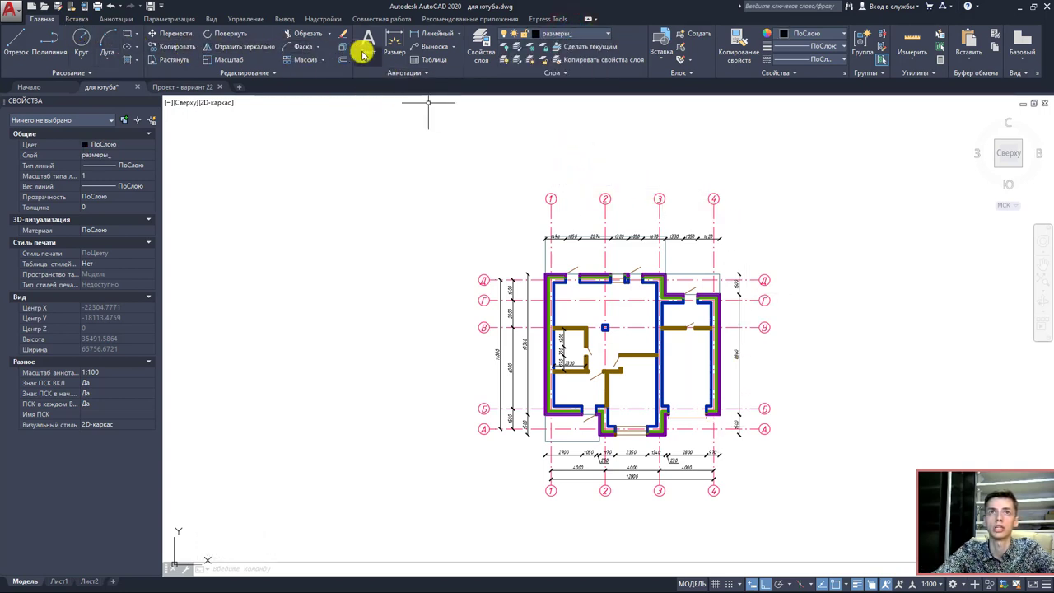
{"action": "left_click", "coordinate": [427, 37]}
{"action": "scroll", "coordinate": [565, 299], "scroll_direction": "up", "scroll_amount": 5}
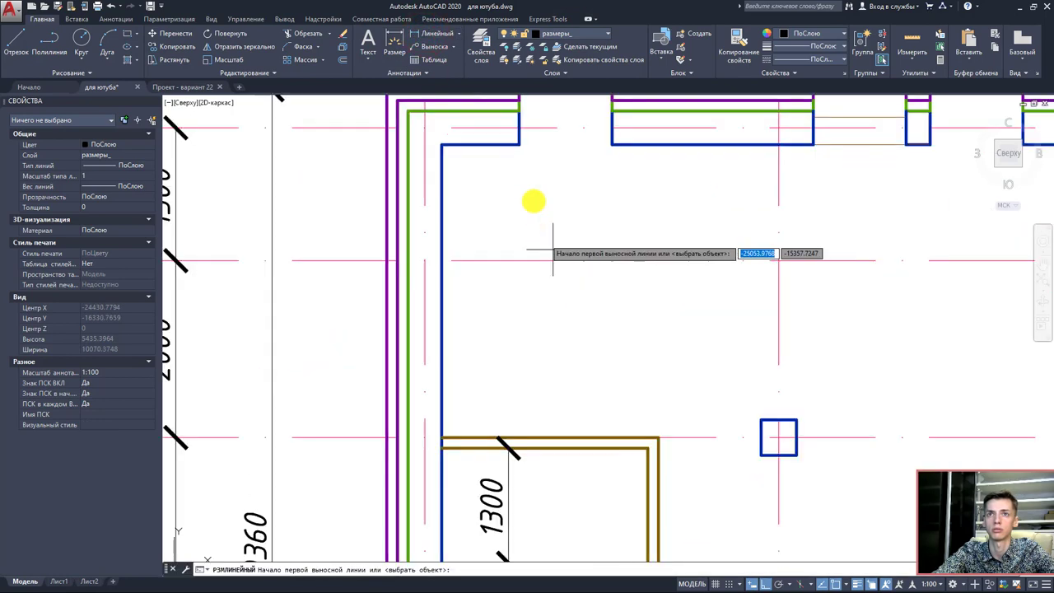
{"action": "left_click", "coordinate": [518, 145]}
{"action": "left_click", "coordinate": [614, 145]}
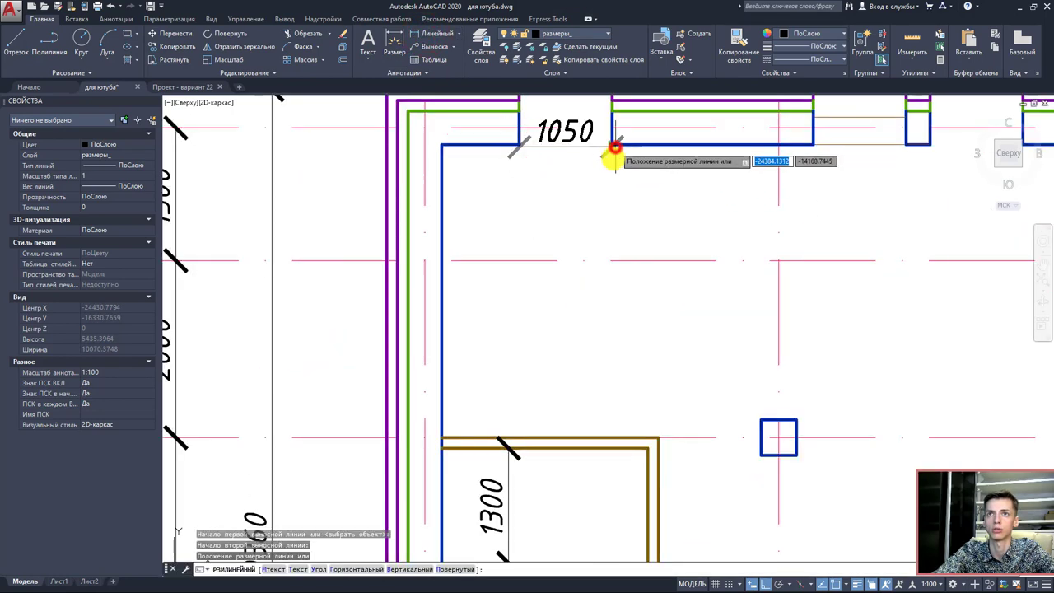
{"action": "left_click", "coordinate": [607, 212]}
{"action": "scroll", "coordinate": [628, 280], "scroll_direction": "down", "scroll_amount": 2}
- Erase the stray 1050 dimension in the top-left room
{"action": "middle_click_drag", "start_coordinate": [822, 273], "coordinate": [782, 268]}
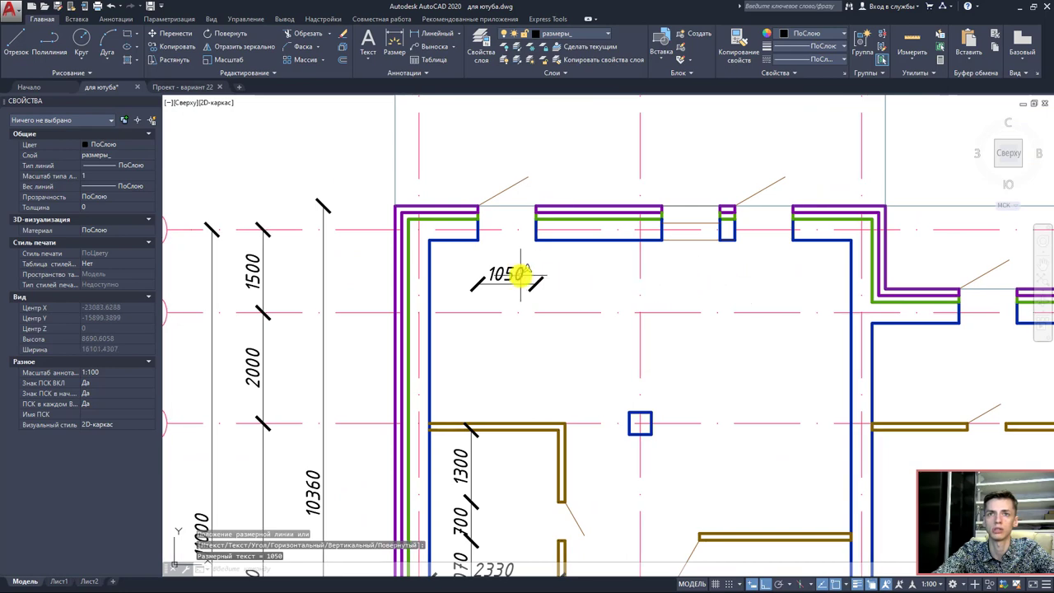
{"action": "left_click", "coordinate": [527, 280]}
{"action": "key", "text": "Delete"}
{"action": "scroll", "coordinate": [550, 266], "scroll_direction": "down", "scroll_amount": 4}
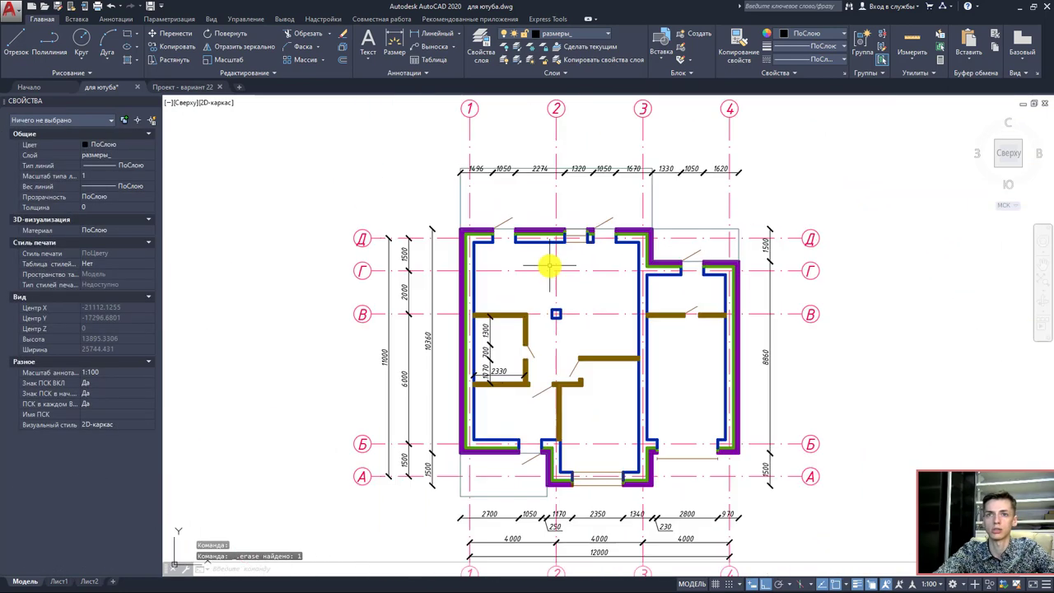
{"action": "scroll", "coordinate": [559, 333], "scroll_direction": "up", "scroll_amount": 2}
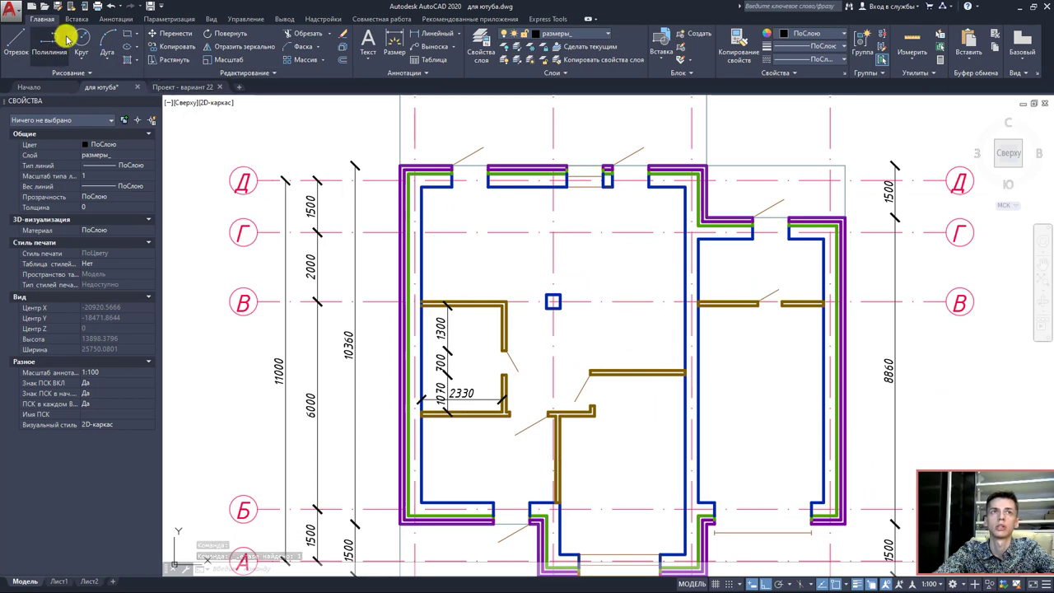
- Add a 7620 linear dimension between the upper-left room's side walls
{"action": "left_click", "coordinate": [115, 19]}
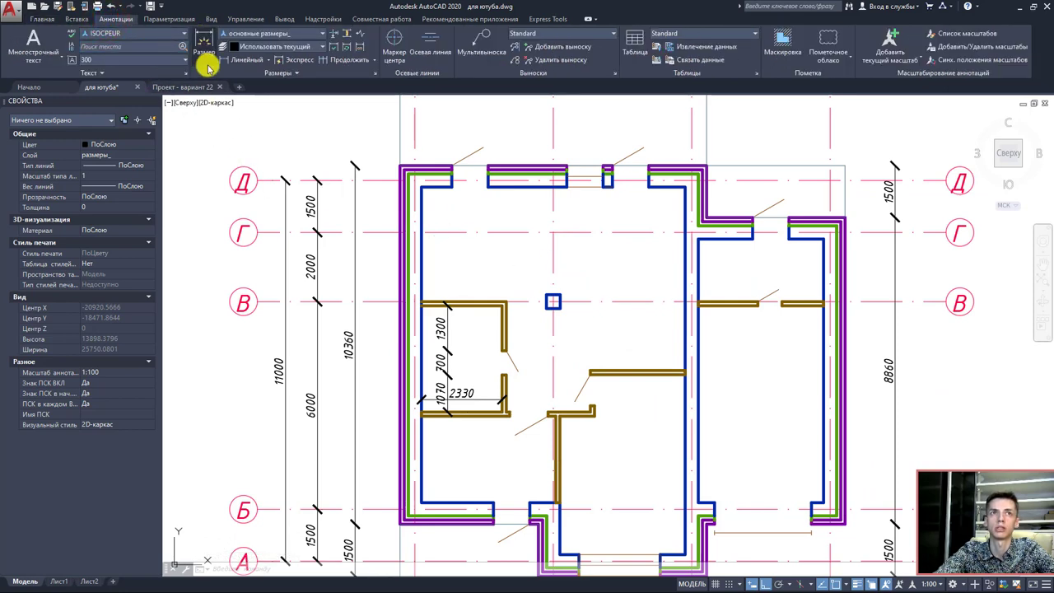
{"action": "left_click", "coordinate": [229, 61]}
{"action": "left_click", "coordinate": [423, 254]}
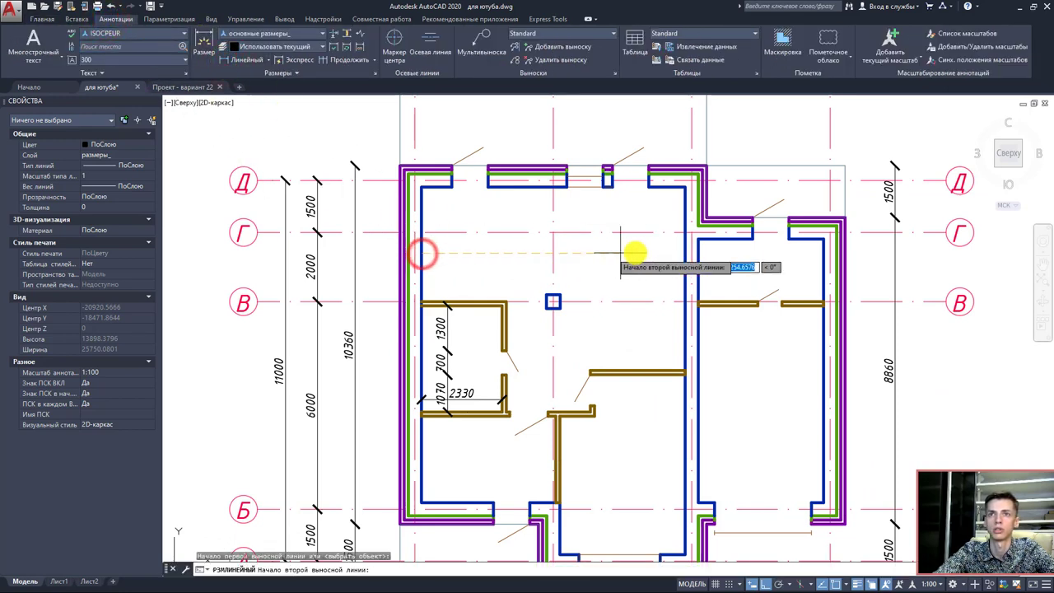
{"action": "left_click", "coordinate": [686, 258]}
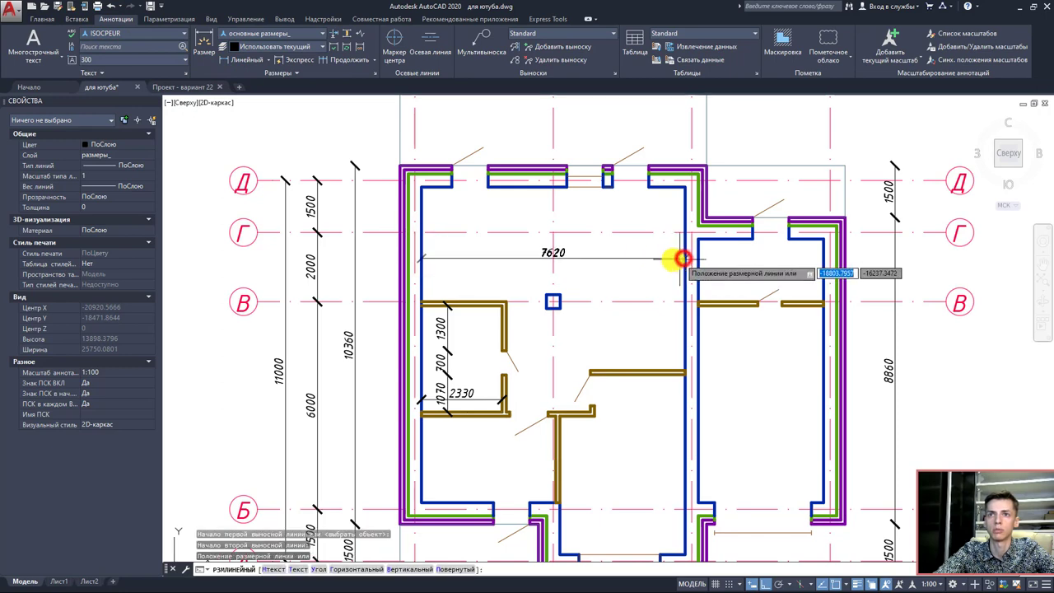
{"action": "left_click", "coordinate": [621, 262]}
- Dimension the 1200 interior wall segment from the wall corner
{"action": "left_click", "coordinate": [229, 62]}
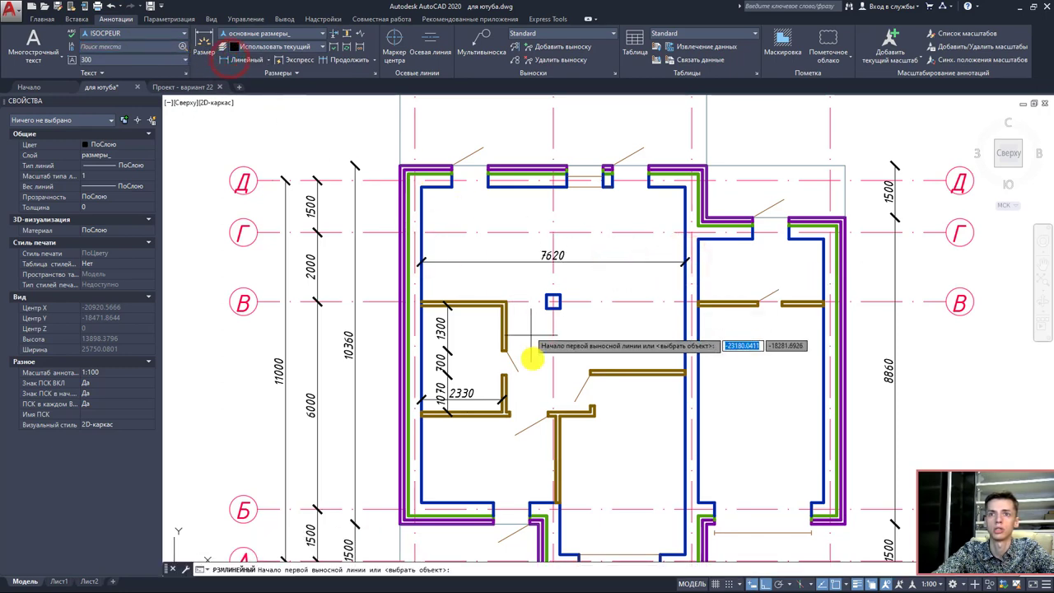
{"action": "left_click", "coordinate": [567, 410]}
{"action": "scroll", "coordinate": [583, 362], "scroll_direction": "up", "scroll_amount": 5}
{"action": "scroll", "coordinate": [584, 362], "scroll_direction": "down", "scroll_amount": 3}
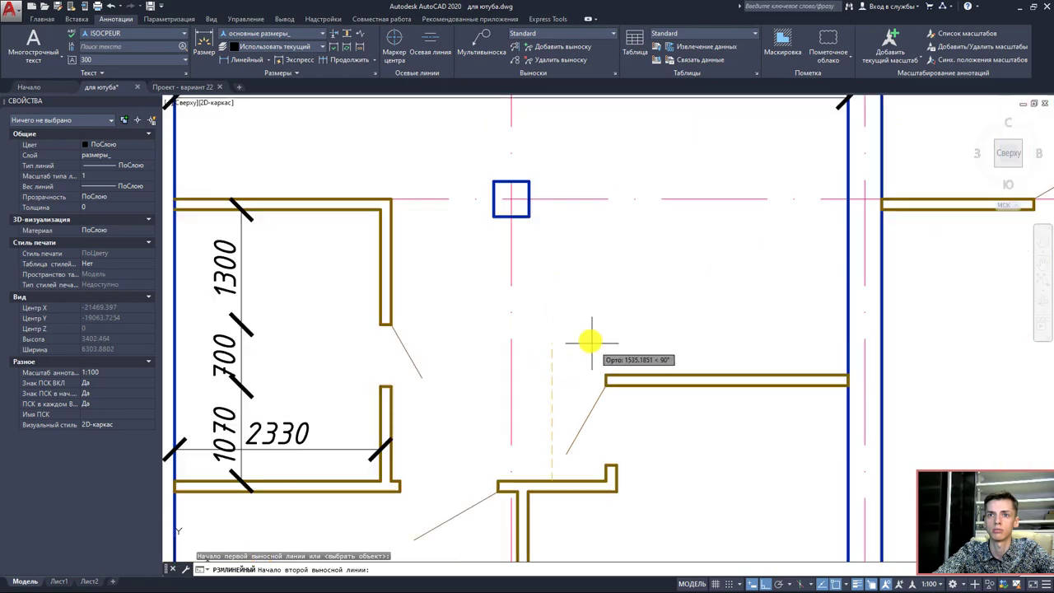
{"action": "scroll", "coordinate": [588, 341], "scroll_direction": "down", "scroll_amount": 3}
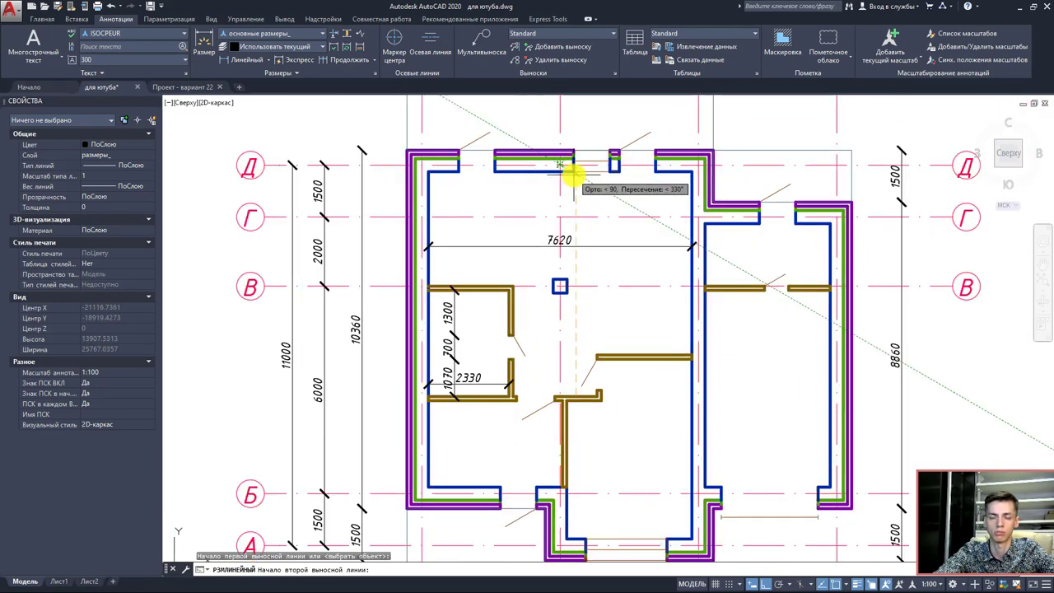
{"action": "scroll", "coordinate": [616, 346], "scroll_direction": "up", "scroll_amount": 4}
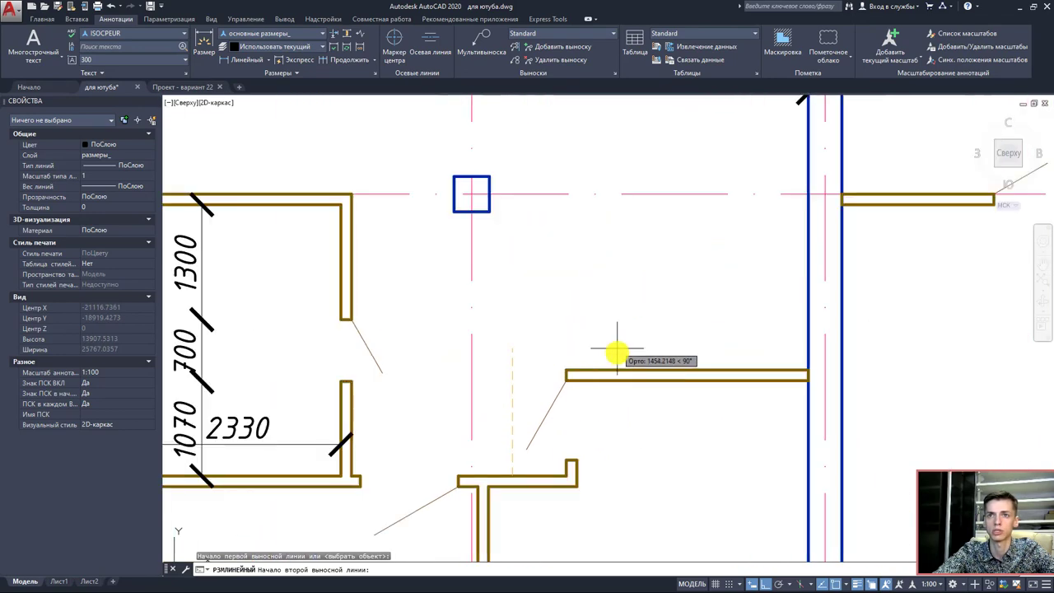
{"action": "left_click", "coordinate": [566, 363]}
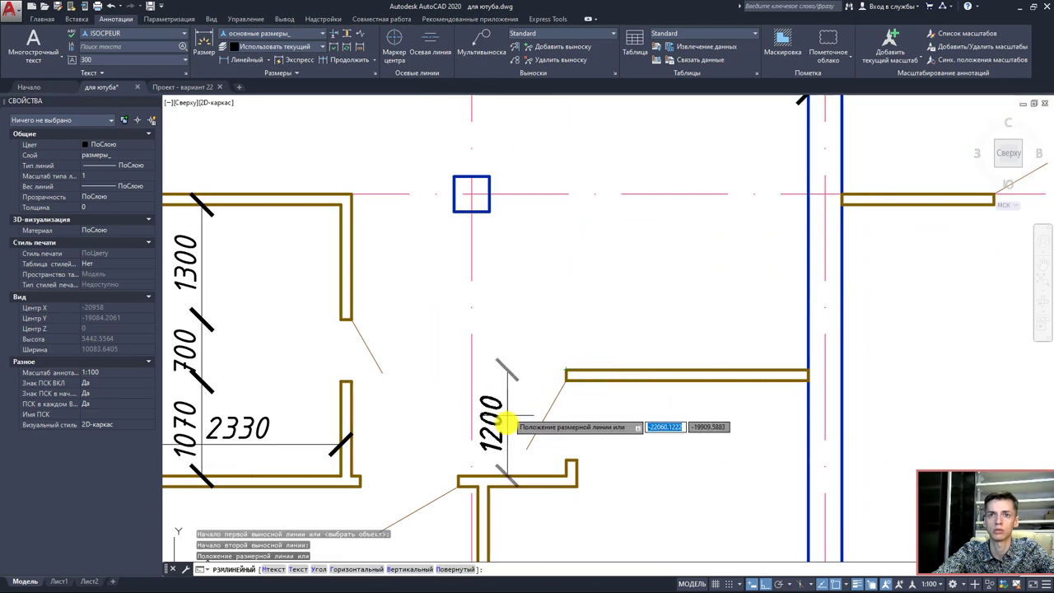
{"action": "left_click", "coordinate": [513, 375]}
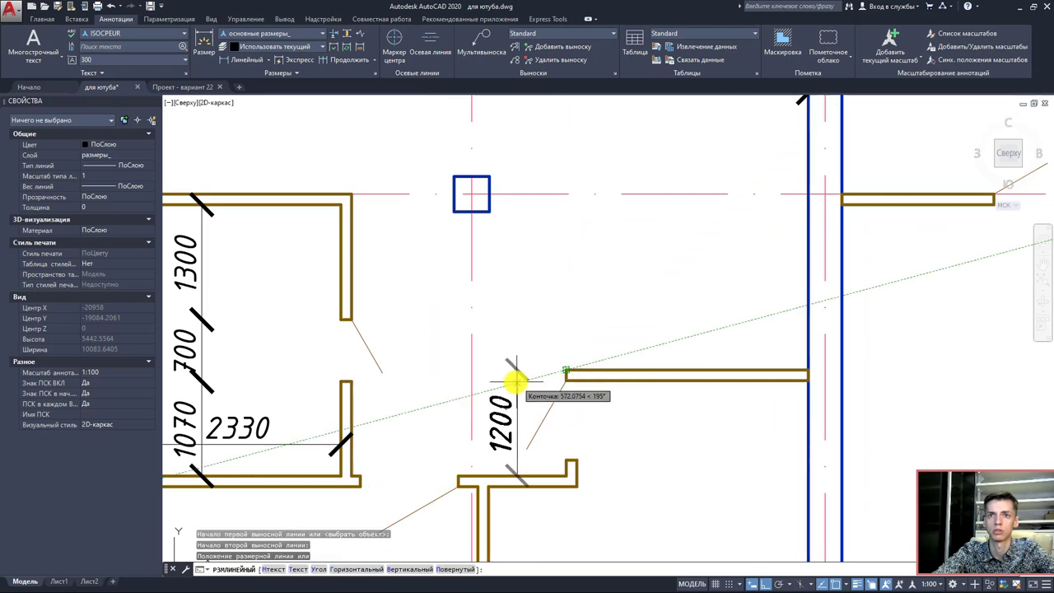
- Continue the chain with a 5300 dimension up to the top wall
{"action": "left_click", "coordinate": [338, 61]}
{"action": "scroll", "coordinate": [522, 305], "scroll_direction": "down", "scroll_amount": 4}
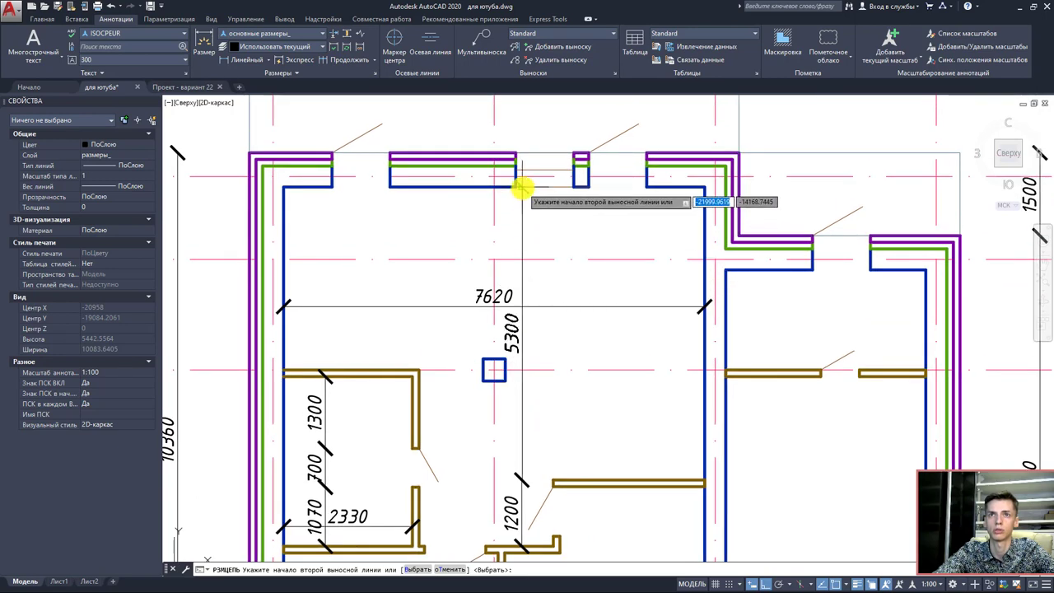
{"action": "left_click", "coordinate": [521, 185]}
{"action": "middle_click_drag", "start_coordinate": [560, 277], "coordinate": [576, 283]}
{"action": "key", "text": "Escape"}
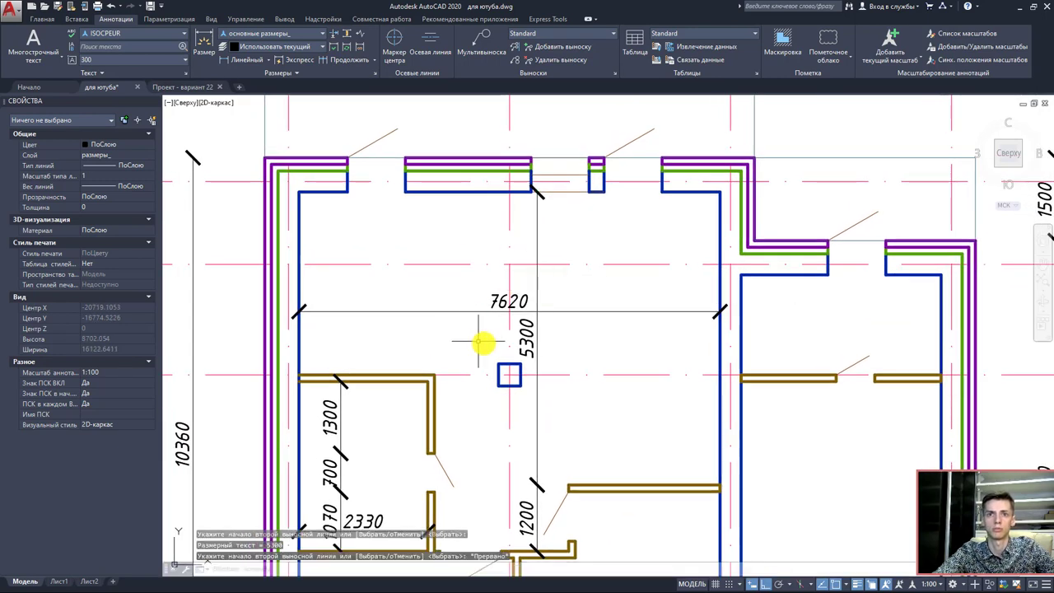
{"action": "left_click", "coordinate": [536, 351]}
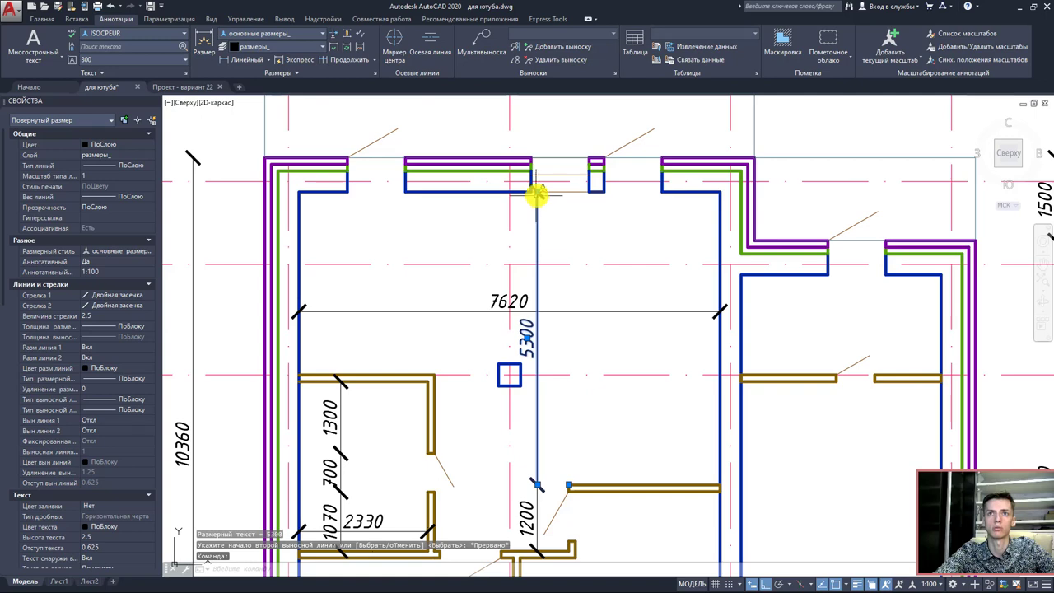
{"action": "middle_click_drag", "start_coordinate": [437, 287], "coordinate": [359, 354]}
{"action": "key", "text": "Escape"}
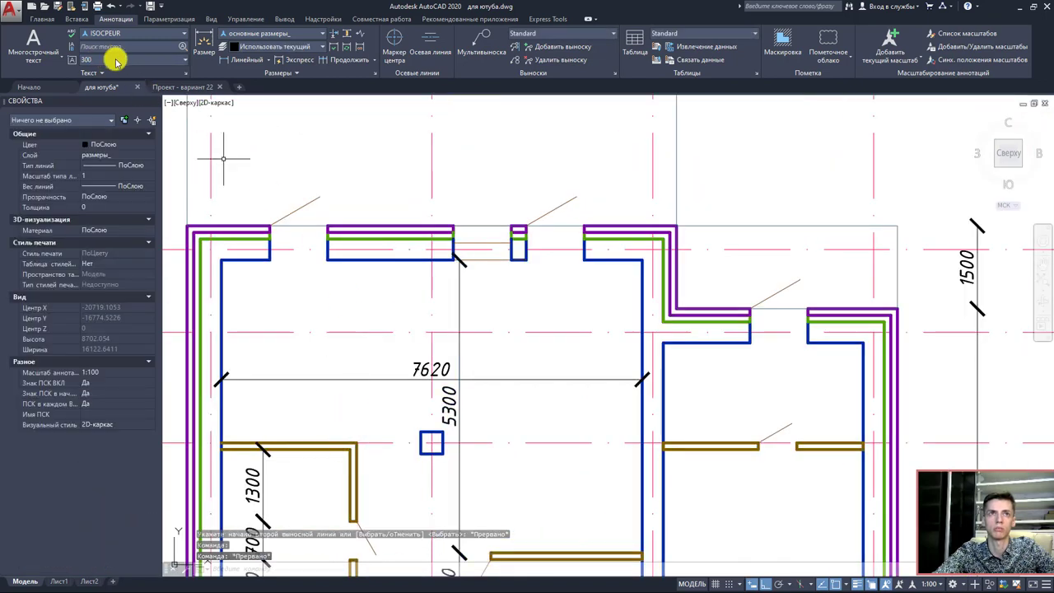
- Add a 3310 vertical linear dimension inside the room
{"action": "left_click", "coordinate": [227, 62]}
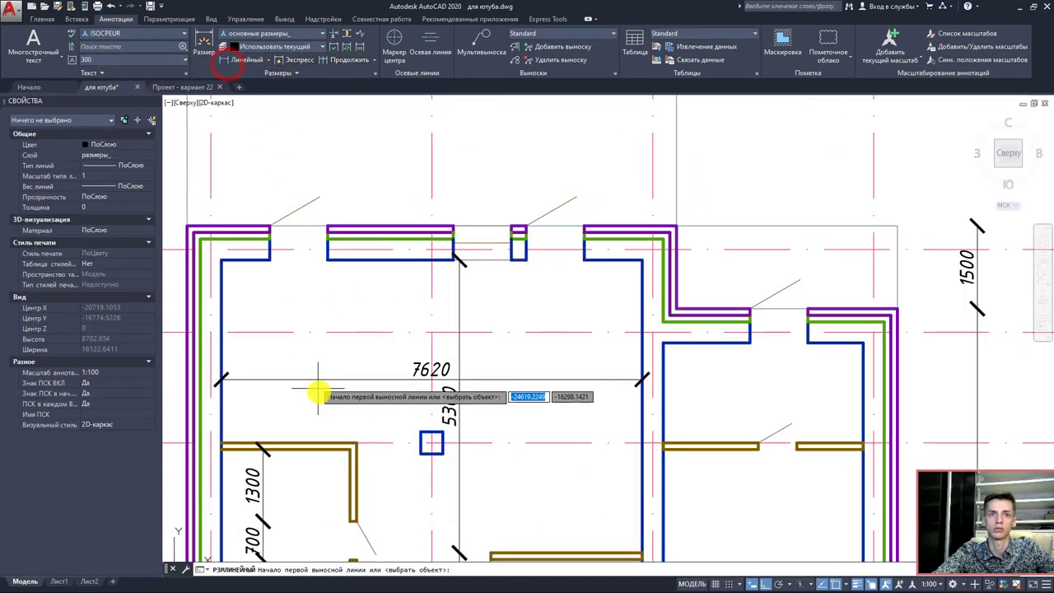
{"action": "left_click", "coordinate": [318, 438]}
{"action": "left_click", "coordinate": [327, 260]}
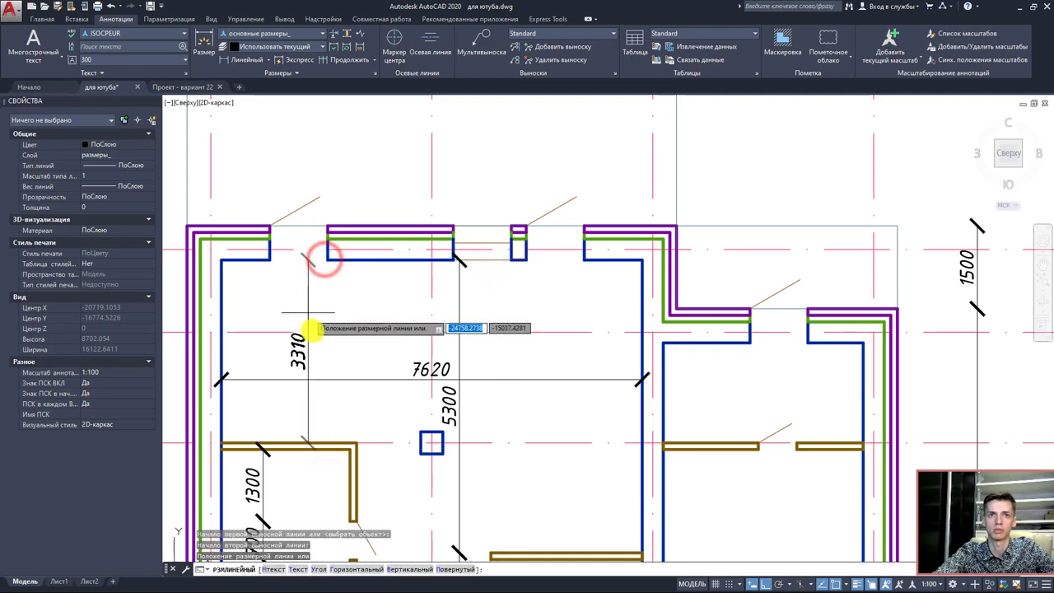
{"action": "left_click", "coordinate": [342, 378]}
{"action": "key", "text": "Escape"}
{"action": "scroll", "coordinate": [422, 352], "scroll_direction": "down", "scroll_amount": 2}
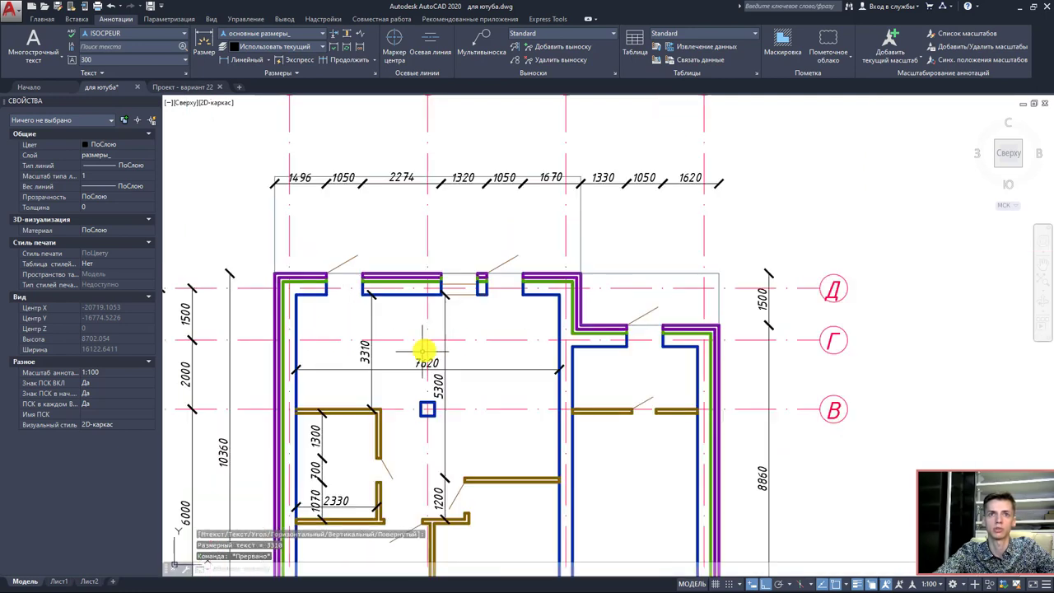
{"action": "scroll", "coordinate": [498, 340], "scroll_direction": "down", "scroll_amount": 2}
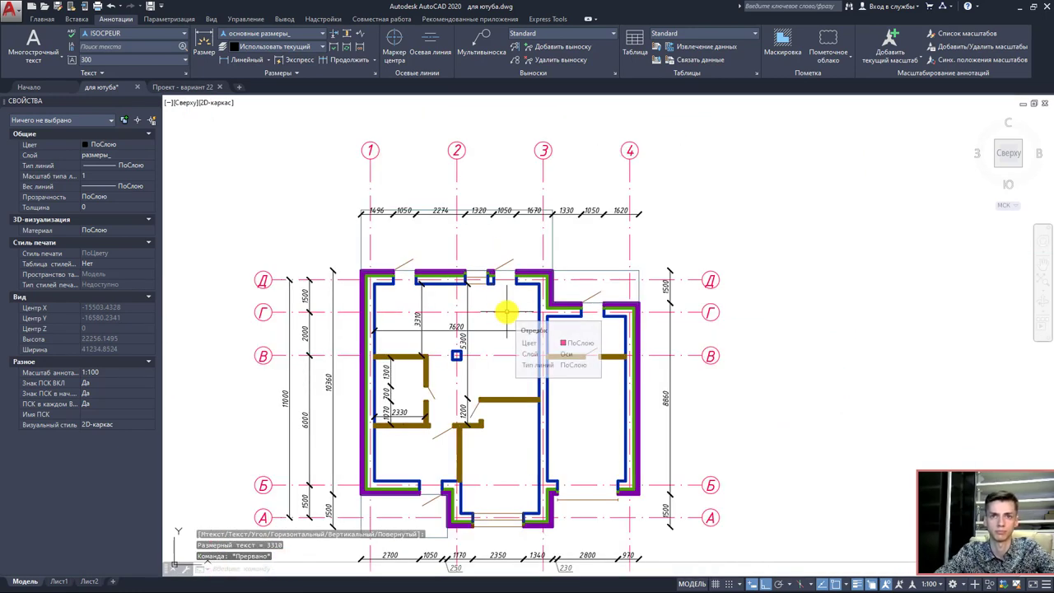
{"action": "scroll", "coordinate": [497, 333], "scroll_direction": "up", "scroll_amount": 2}
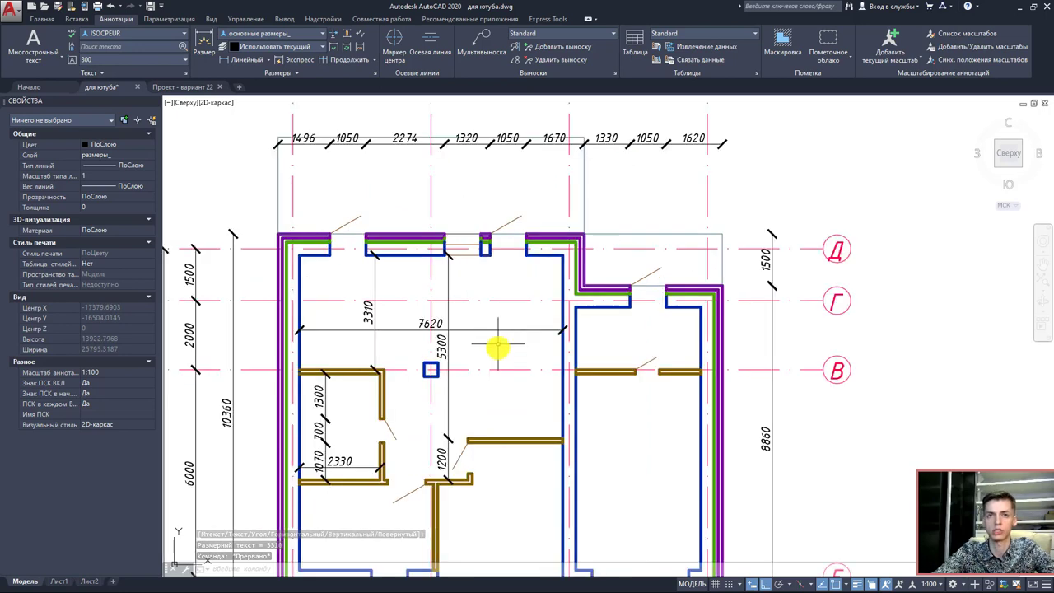
{"action": "scroll", "coordinate": [490, 272], "scroll_direction": "up", "scroll_amount": 2}
- Add 3620 horizontal and 5200 vertical linear dimensions inside the room
{"action": "left_click", "coordinate": [239, 66]}
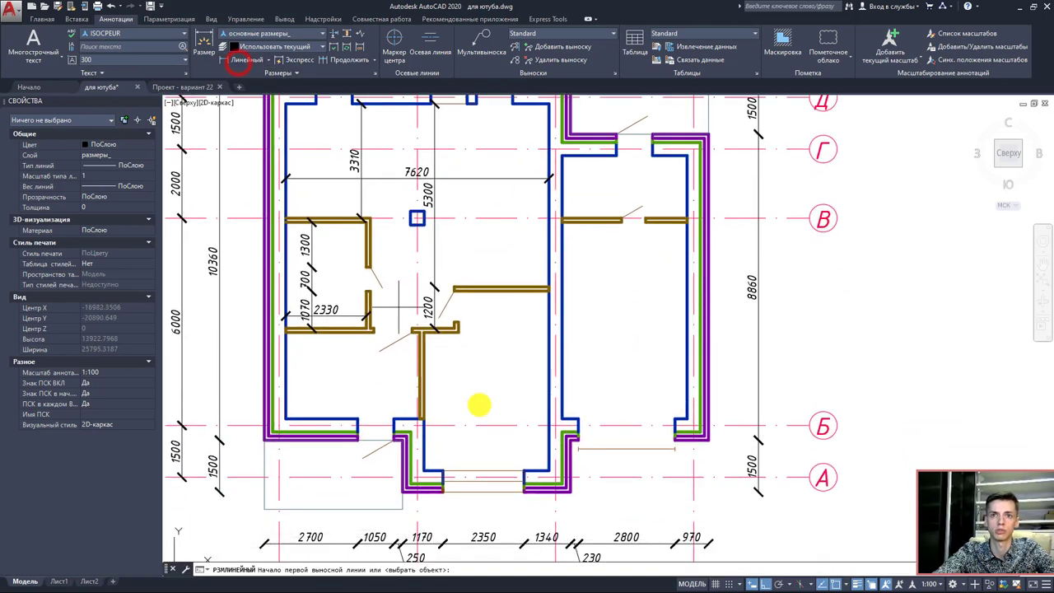
{"action": "left_click", "coordinate": [544, 386]}
{"action": "scroll", "coordinate": [423, 376], "scroll_direction": "up", "scroll_amount": 3}
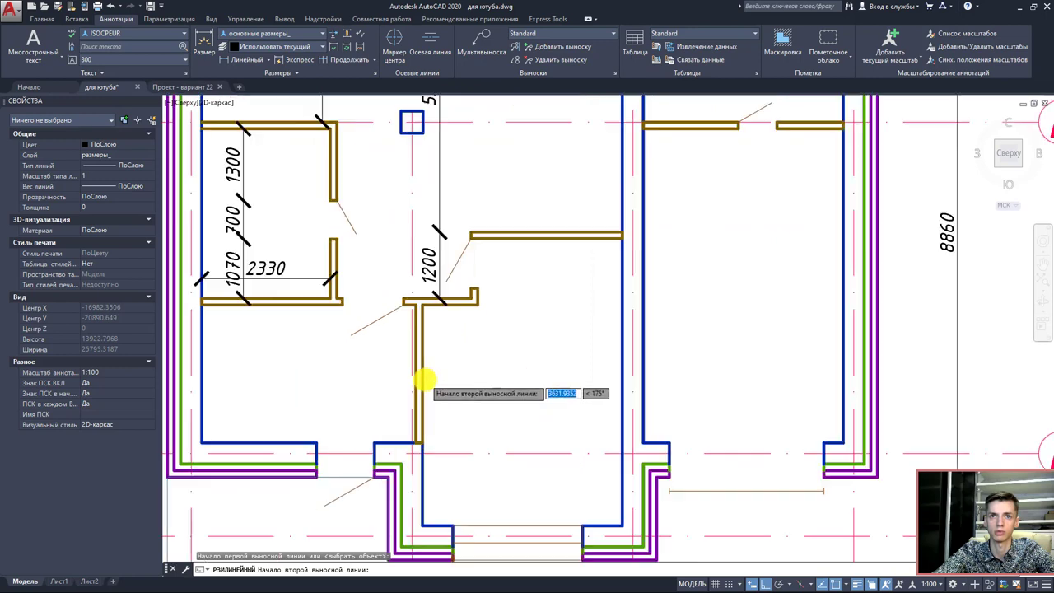
{"action": "scroll", "coordinate": [423, 388], "scroll_direction": "up", "scroll_amount": 3}
{"action": "left_click", "coordinate": [424, 387]}
{"action": "left_click", "coordinate": [505, 419]}
{"action": "scroll", "coordinate": [524, 355], "scroll_direction": "down", "scroll_amount": 10}
{"action": "scroll", "coordinate": [523, 356], "scroll_direction": "up", "scroll_amount": 4}
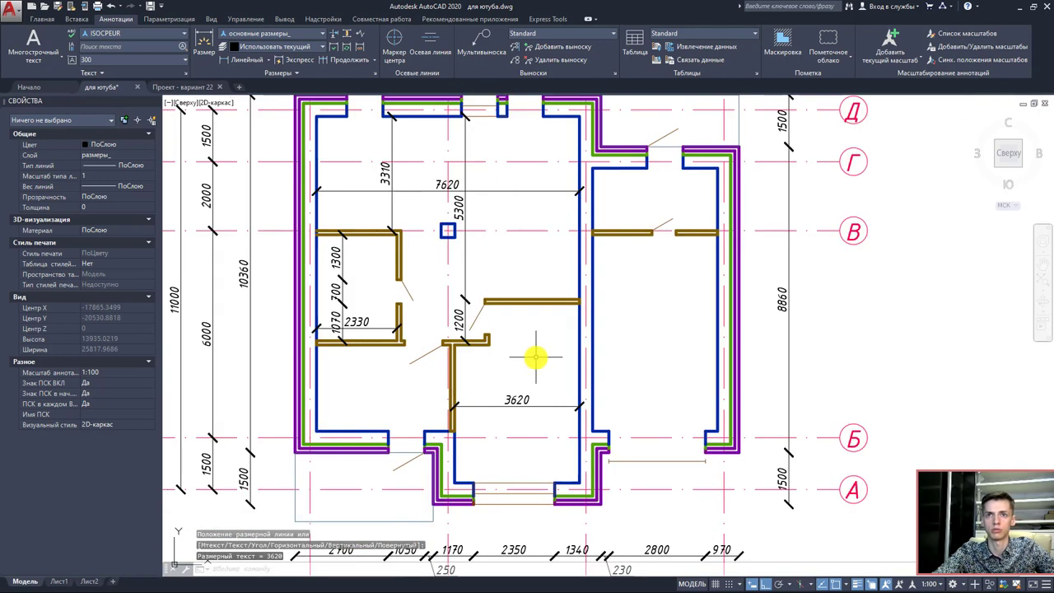
{"action": "key", "text": "Return"}
{"action": "left_click", "coordinate": [532, 303]}
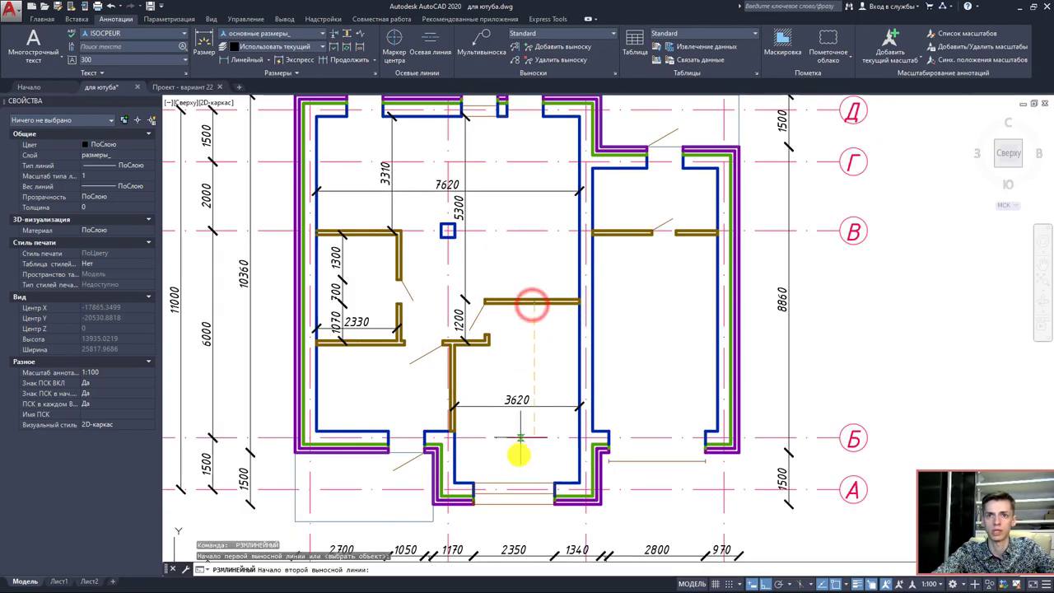
{"action": "left_click", "coordinate": [529, 481]}
{"action": "left_click", "coordinate": [551, 444]}
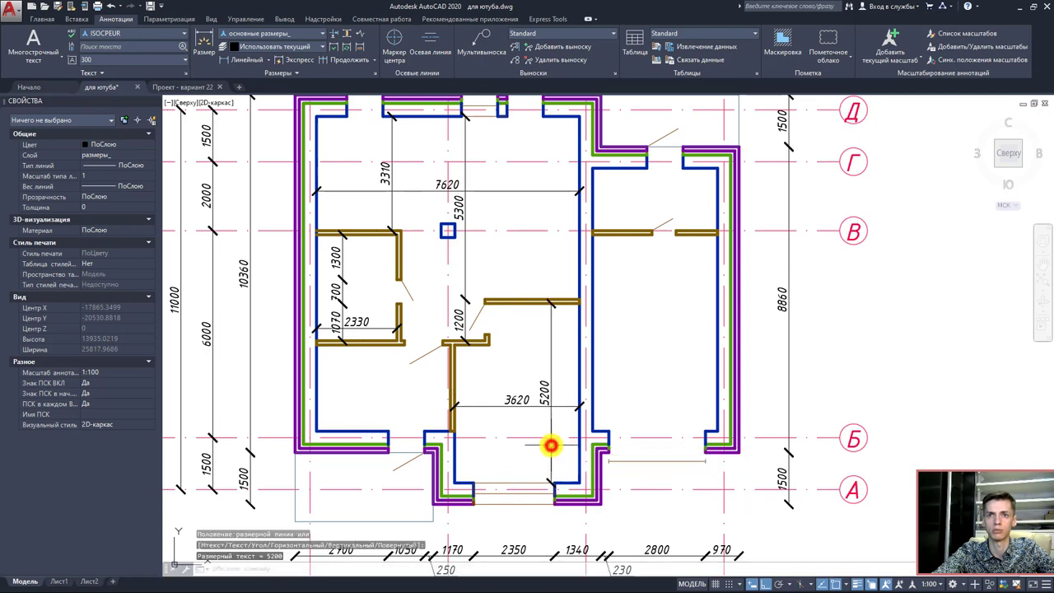
- Dimension the right-hand room with 1810 and 3620 linear dimensions
{"action": "middle_click_drag", "start_coordinate": [526, 385], "coordinate": [539, 395]}
{"action": "scroll", "coordinate": [518, 376], "scroll_direction": "up", "scroll_amount": 2}
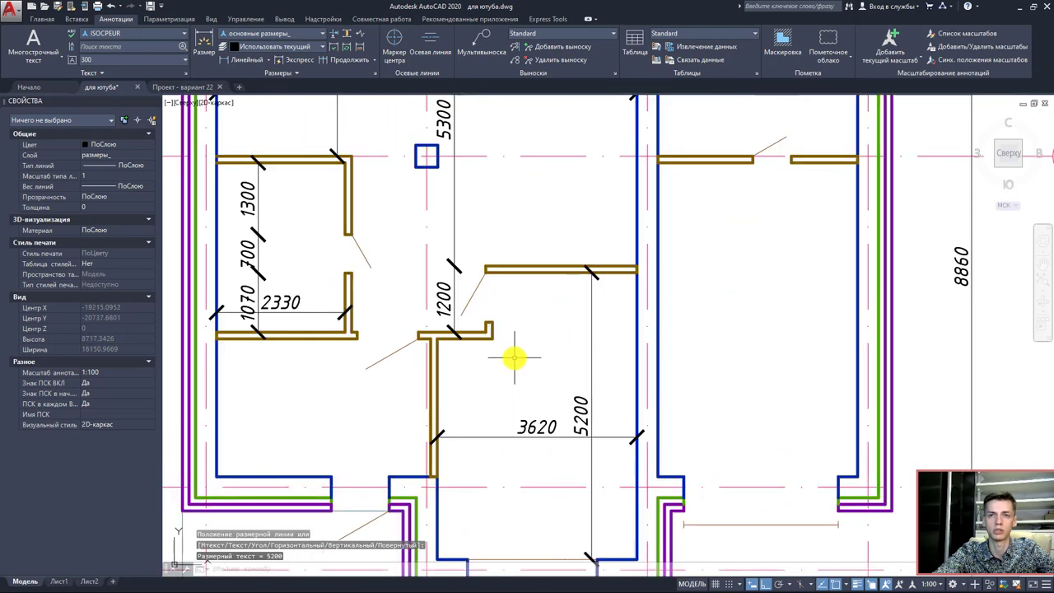
{"action": "scroll", "coordinate": [495, 325], "scroll_direction": "up", "scroll_amount": 4}
{"action": "scroll", "coordinate": [498, 329], "scroll_direction": "down", "scroll_amount": 3}
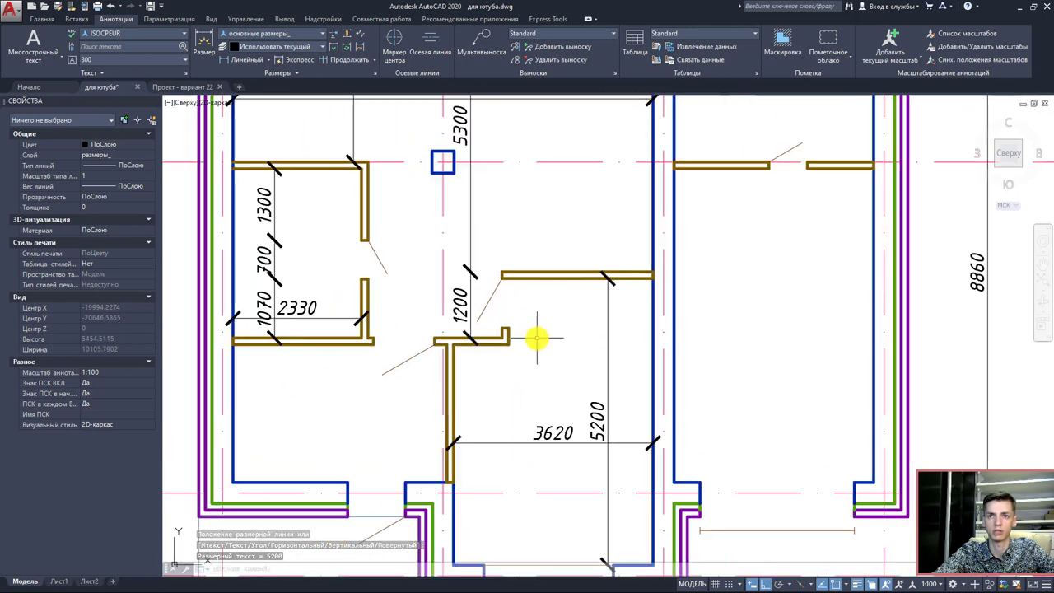
{"action": "scroll", "coordinate": [536, 352], "scroll_direction": "down", "scroll_amount": 2}
{"action": "middle_click_drag", "start_coordinate": [447, 365], "coordinate": [476, 407]}
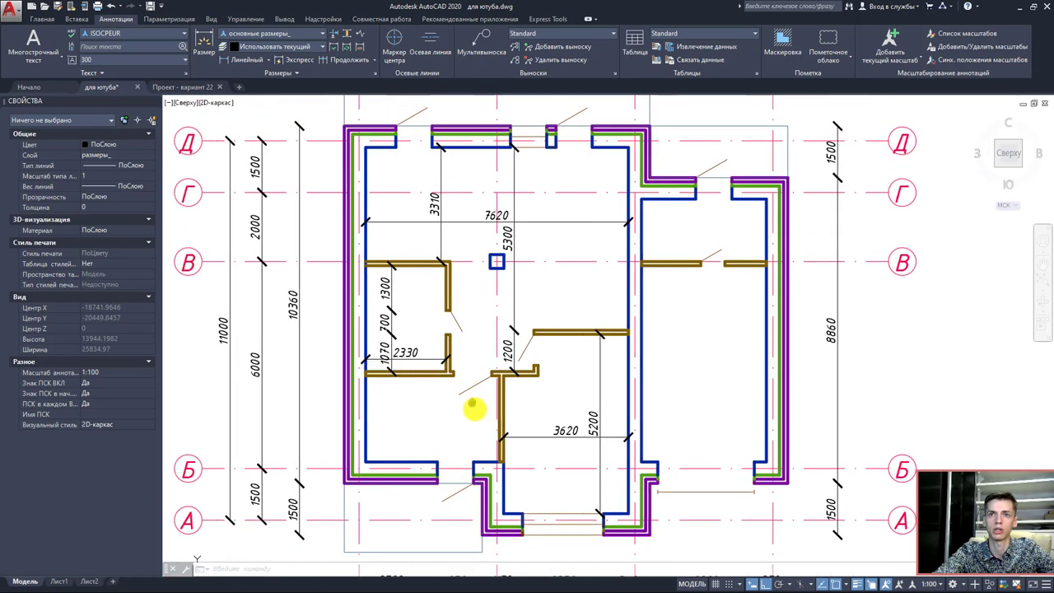
{"action": "scroll", "coordinate": [325, 286], "scroll_direction": "up", "scroll_amount": 4}
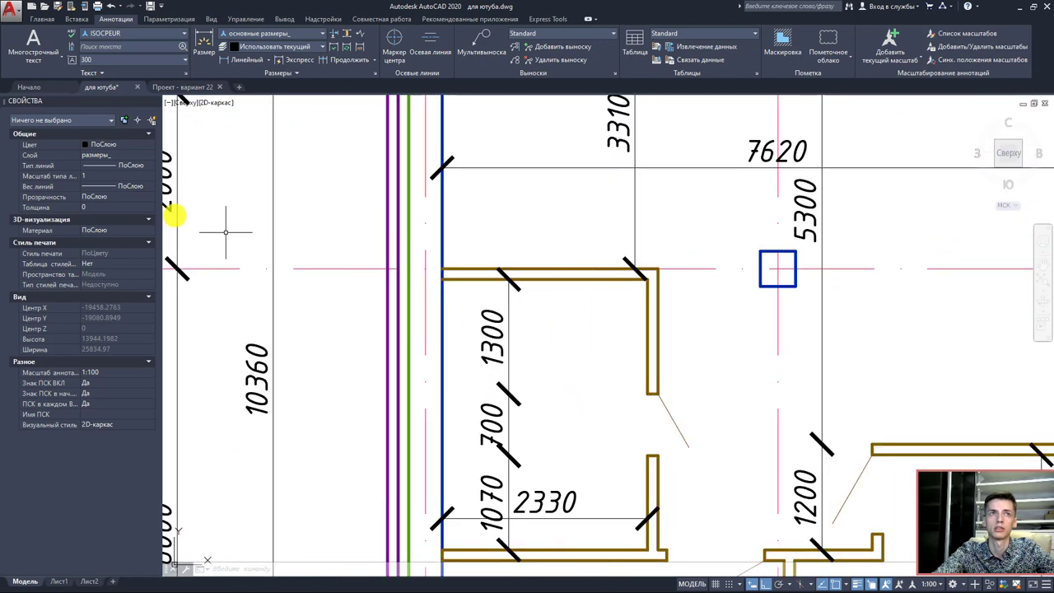
{"action": "middle_click_drag", "start_coordinate": [427, 394], "coordinate": [521, 398]}
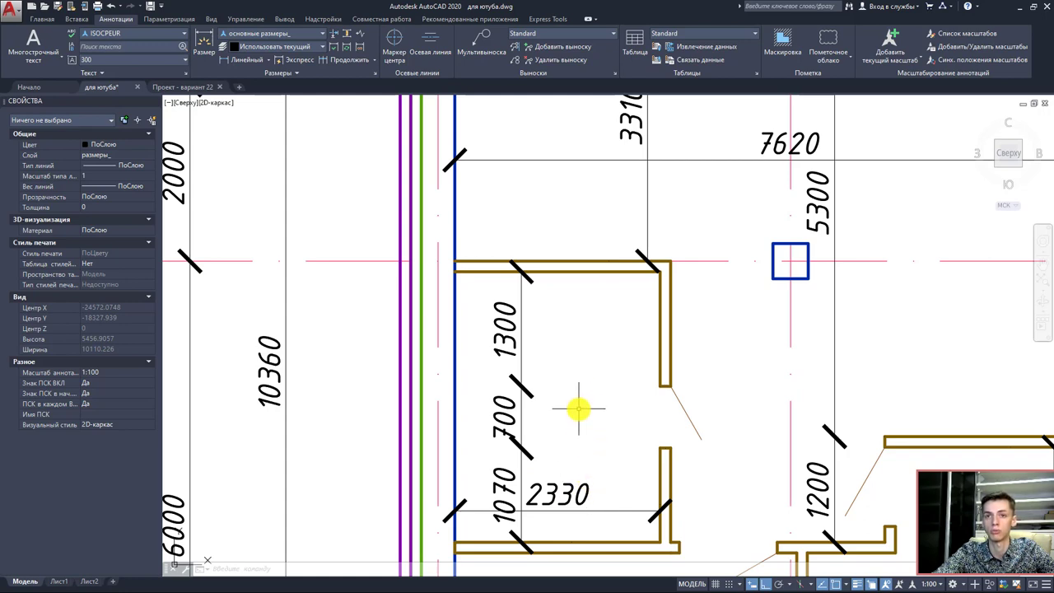
{"action": "scroll", "coordinate": [545, 408], "scroll_direction": "down", "scroll_amount": 3}
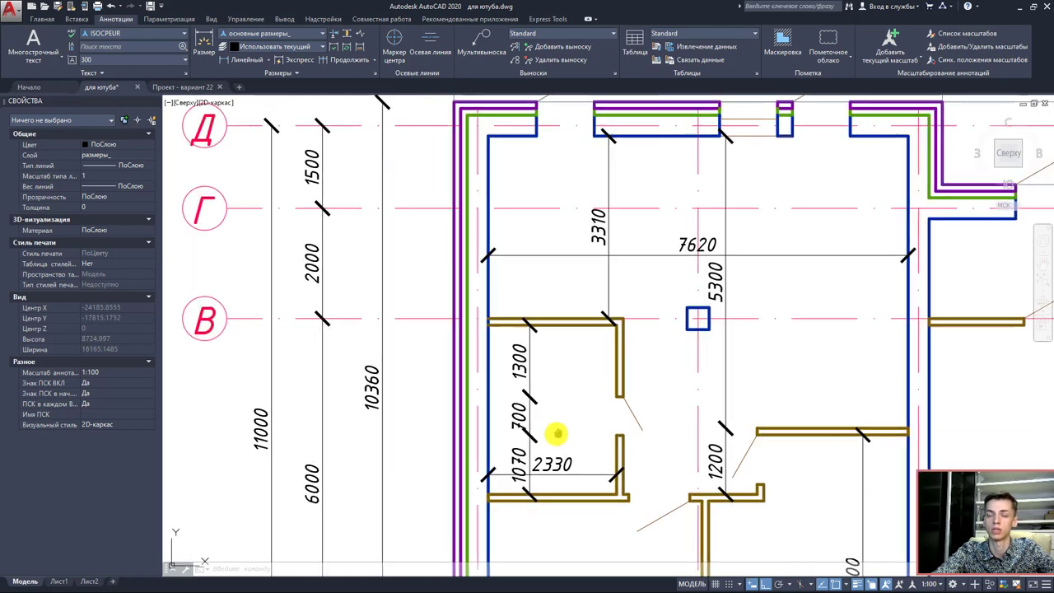
{"action": "middle_click_drag", "start_coordinate": [555, 430], "coordinate": [533, 423]}
{"action": "scroll", "coordinate": [536, 421], "scroll_direction": "down", "scroll_amount": 1}
{"action": "scroll", "coordinate": [522, 414], "scroll_direction": "down", "scroll_amount": 2}
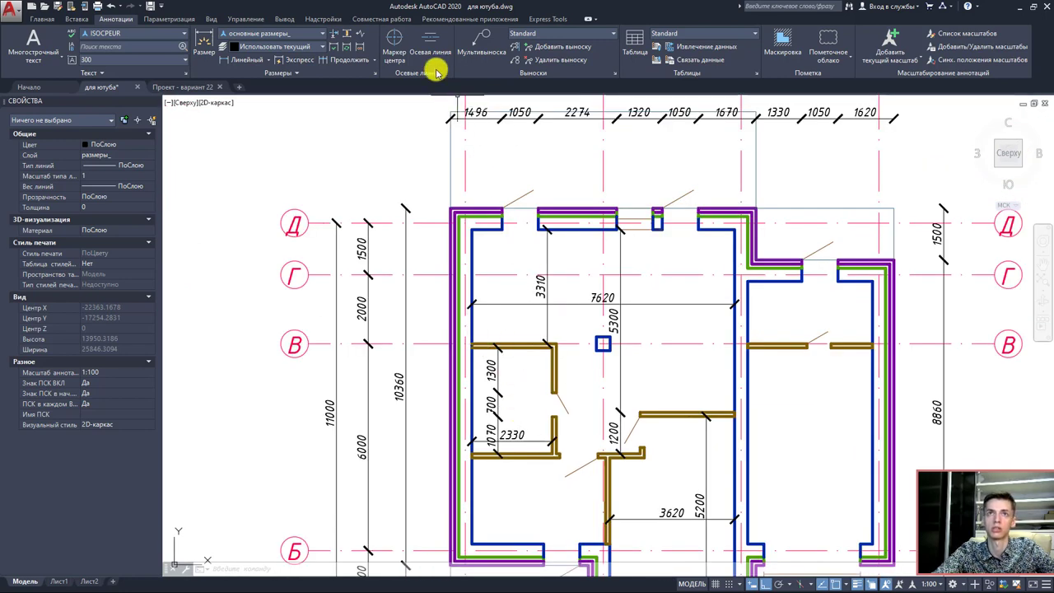
{"action": "left_click", "coordinate": [205, 63]}
{"action": "scroll", "coordinate": [518, 219], "scroll_direction": "up", "scroll_amount": 1}
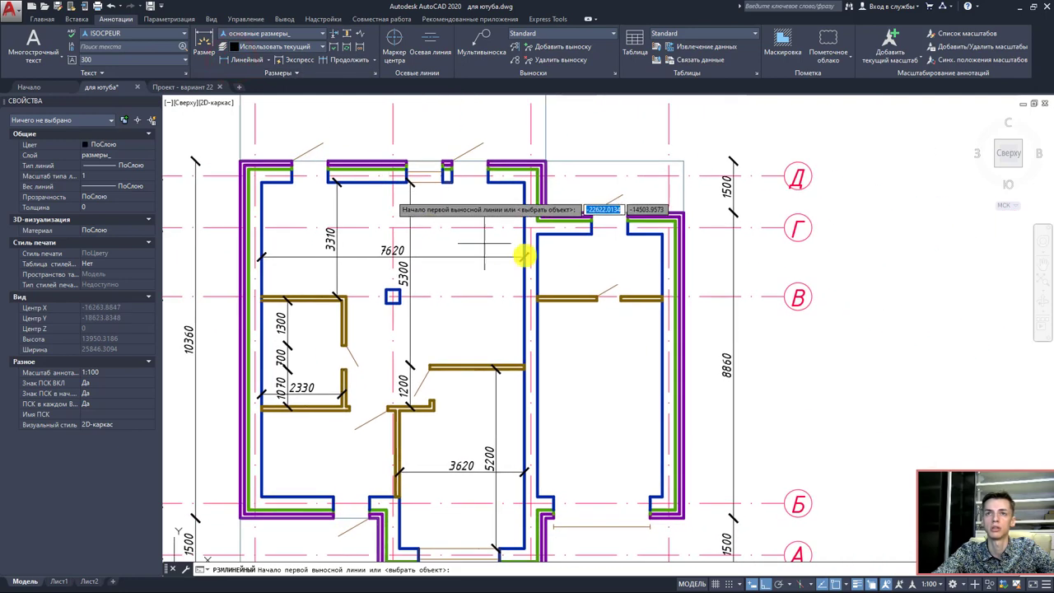
{"action": "scroll", "coordinate": [543, 264], "scroll_direction": "up", "scroll_amount": 1}
{"action": "left_click", "coordinate": [569, 307]}
{"action": "scroll", "coordinate": [560, 239], "scroll_direction": "down", "scroll_amount": 5}
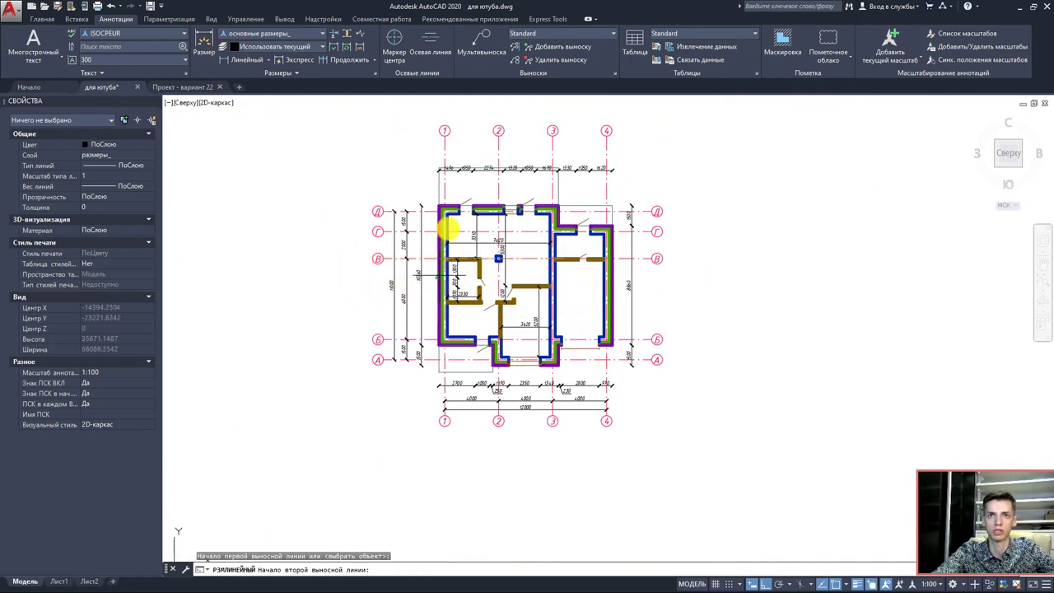
{"action": "scroll", "coordinate": [547, 280], "scroll_direction": "up", "scroll_amount": 2}
{"action": "scroll", "coordinate": [579, 235], "scroll_direction": "up", "scroll_amount": 2}
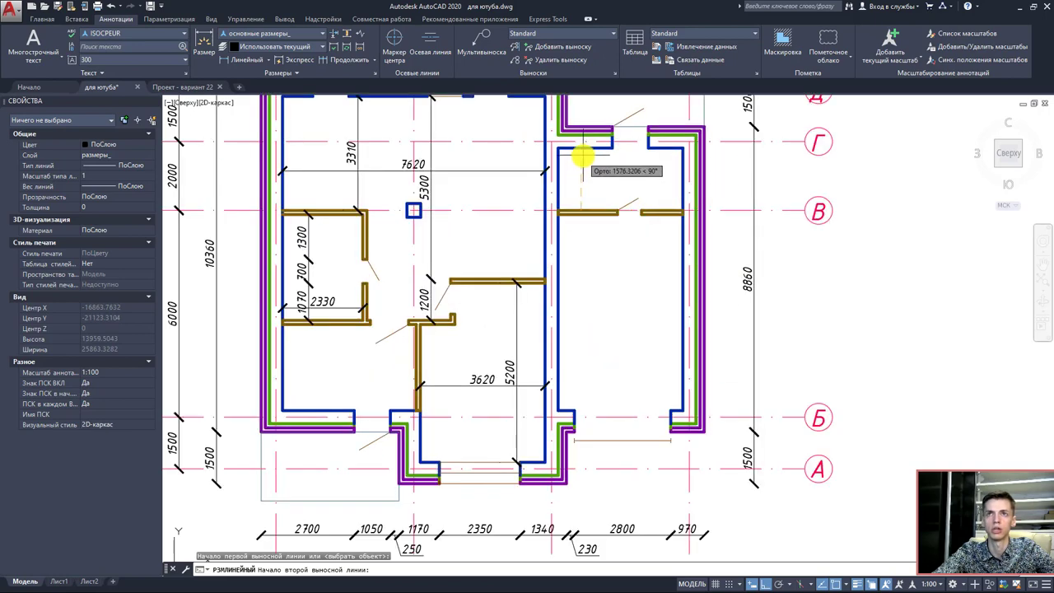
{"action": "left_click", "coordinate": [584, 147]}
{"action": "left_click", "coordinate": [585, 212]}
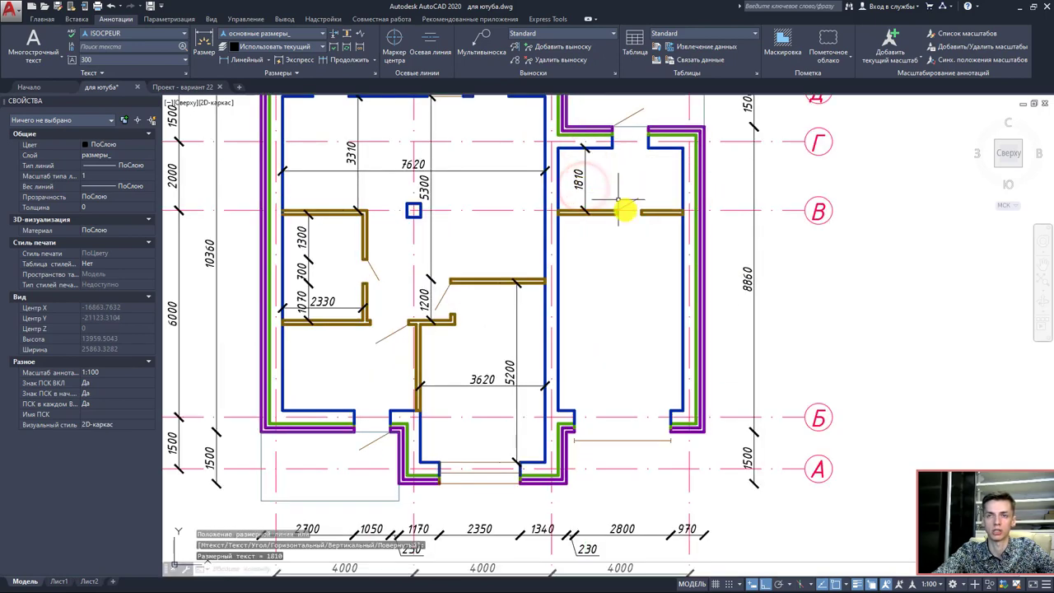
{"action": "right_click", "coordinate": [678, 290]}
{"action": "left_click", "coordinate": [560, 291]}
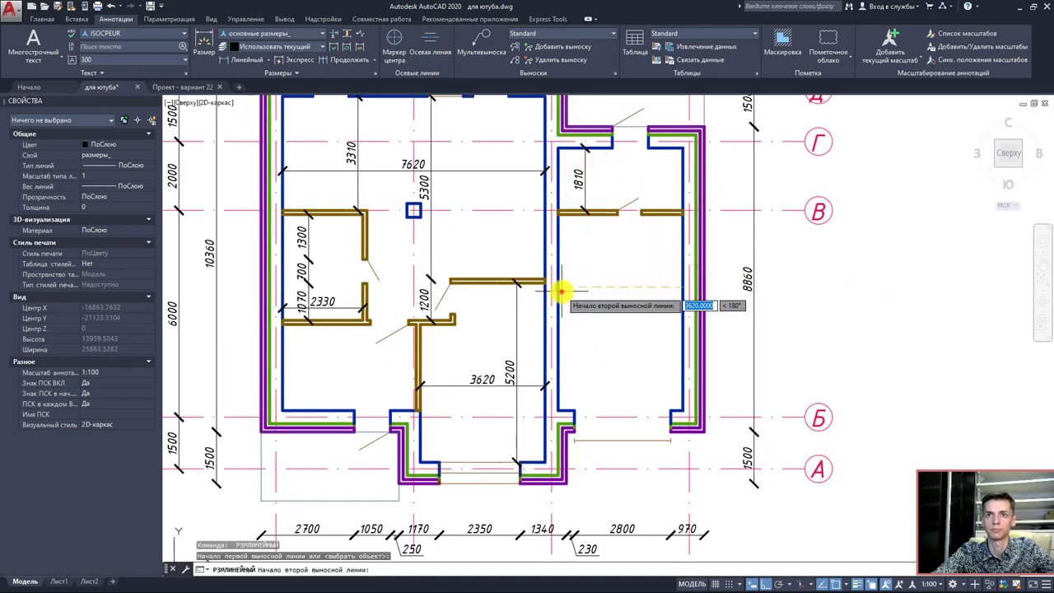
{"action": "left_click", "coordinate": [600, 302]}
- Dimension the wall segments beside the door opening as 700 and 1200
{"action": "right_click", "coordinate": [630, 239]}
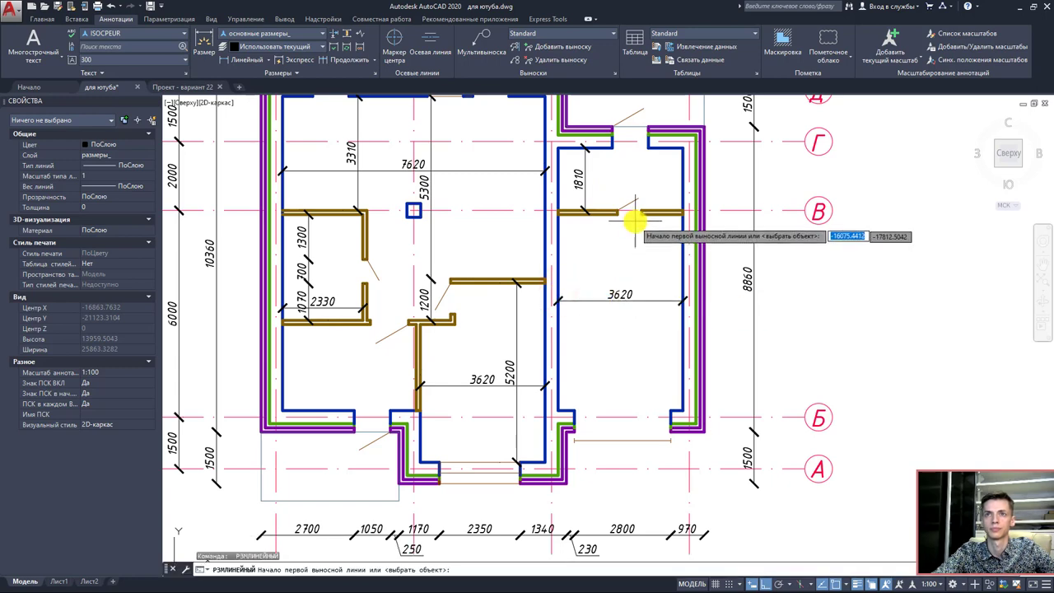
{"action": "scroll", "coordinate": [630, 216], "scroll_direction": "up", "scroll_amount": 6}
{"action": "left_click", "coordinate": [651, 200]}
{"action": "left_click", "coordinate": [561, 205]}
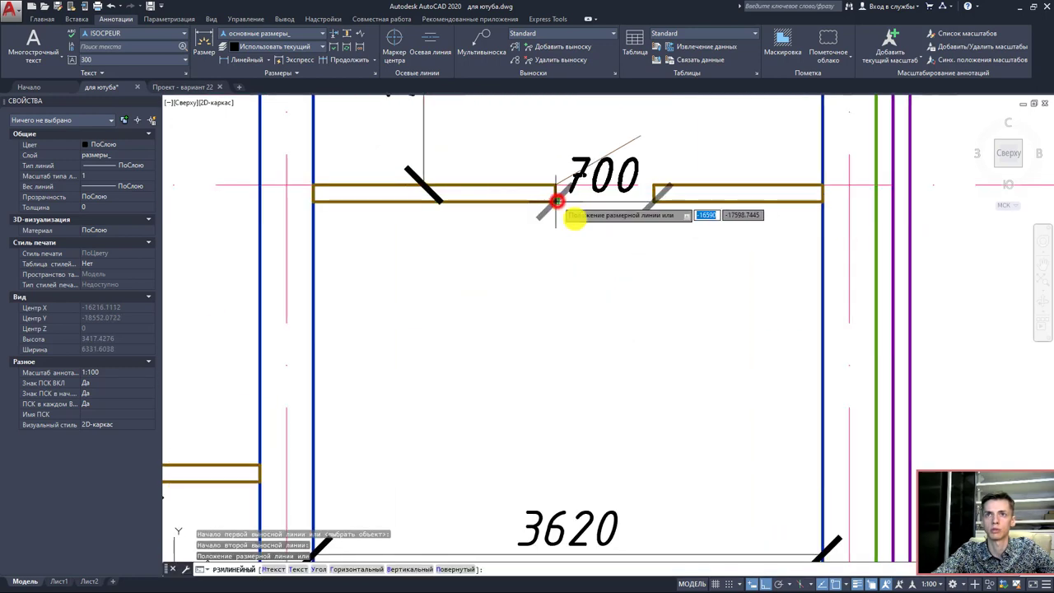
{"action": "left_click", "coordinate": [588, 259]}
{"action": "right_click", "coordinate": [650, 263]}
{"action": "left_click", "coordinate": [658, 199]}
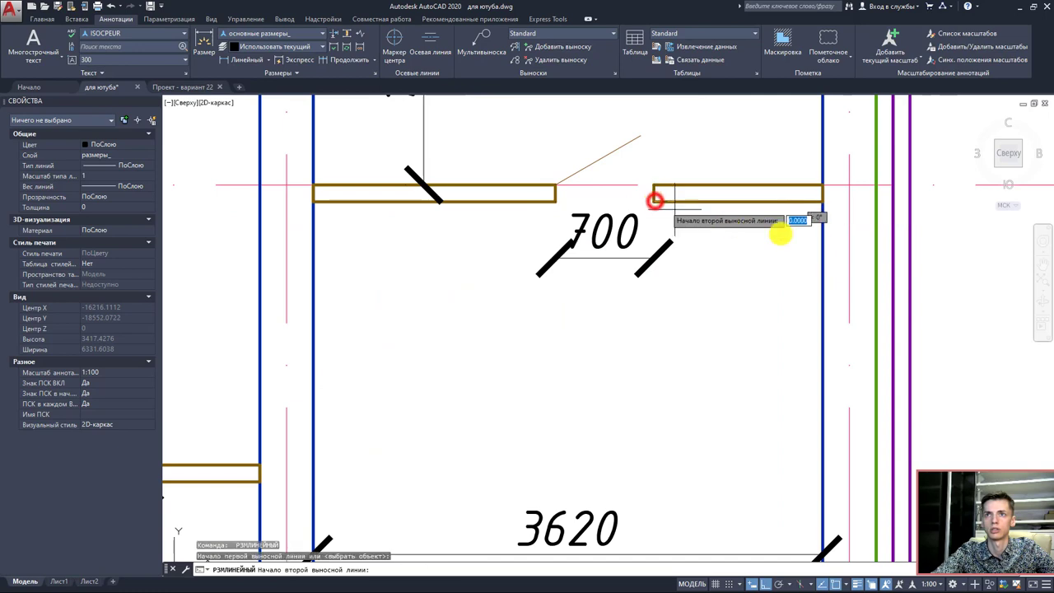
{"action": "left_click", "coordinate": [820, 200]}
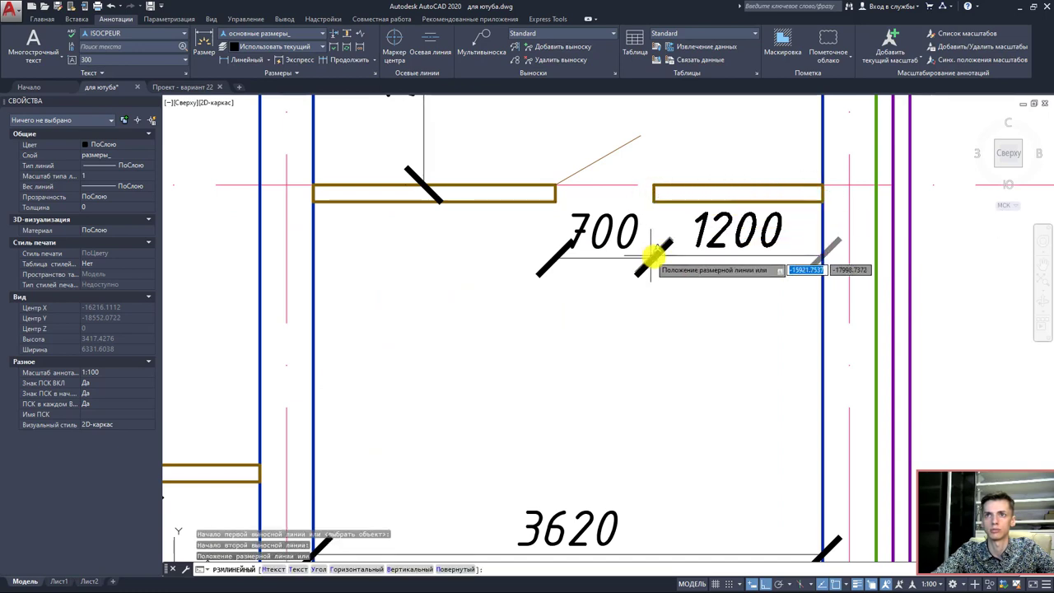
{"action": "left_click", "coordinate": [655, 255]}
{"action": "key", "text": "Escape"}
{"action": "scroll", "coordinate": [683, 287], "scroll_direction": "down", "scroll_amount": 3}
{"action": "scroll", "coordinate": [684, 317], "scroll_direction": "down", "scroll_amount": 4}
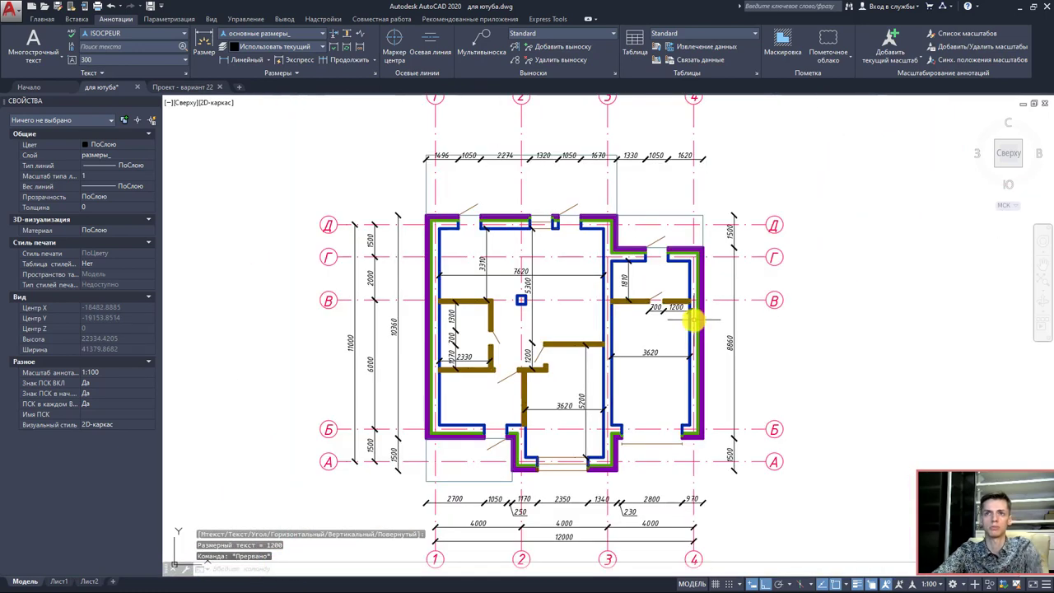
{"action": "scroll", "coordinate": [692, 320], "scroll_direction": "up", "scroll_amount": 2}
{"action": "scroll", "coordinate": [671, 309], "scroll_direction": "up", "scroll_amount": 2}
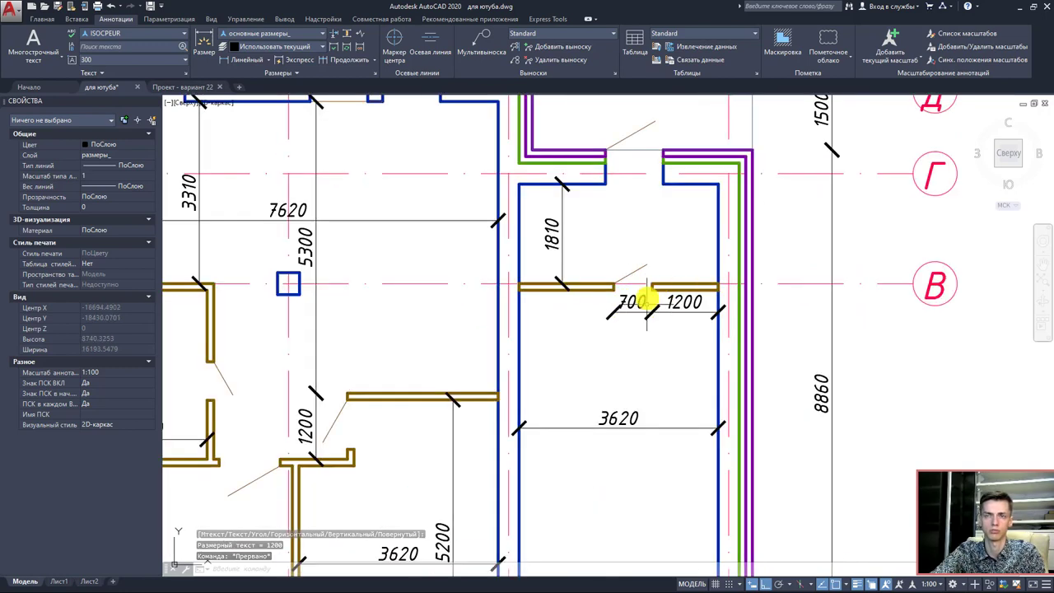
{"action": "scroll", "coordinate": [651, 317], "scroll_direction": "down", "scroll_amount": 2}
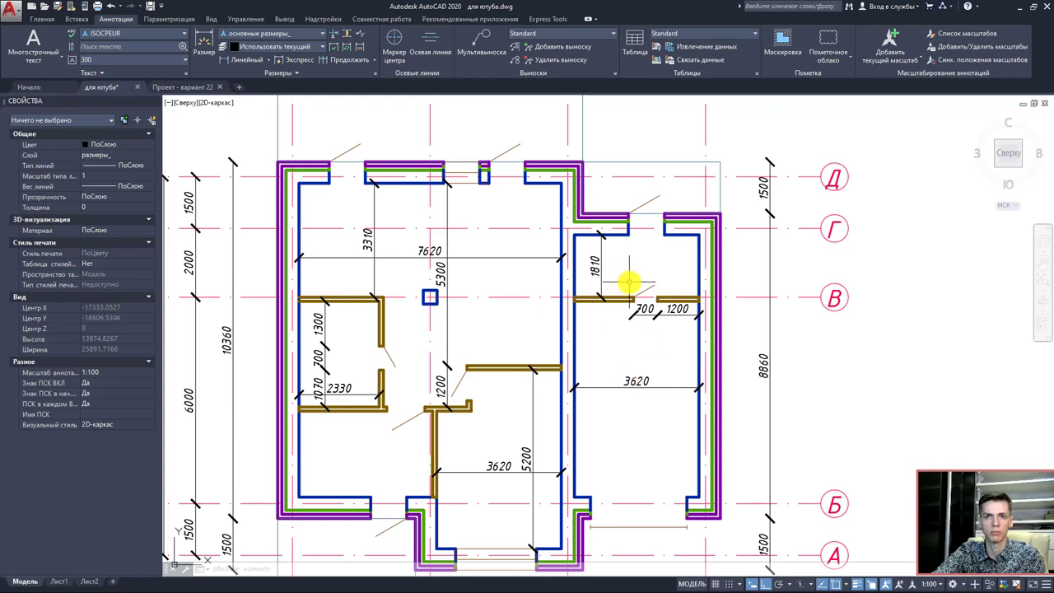
{"action": "scroll", "coordinate": [629, 283], "scroll_direction": "down", "scroll_amount": 2}
- Pan and zoom to reframe the central part of the floor plan
{"action": "middle_click_drag", "start_coordinate": [628, 285], "coordinate": [635, 284]}
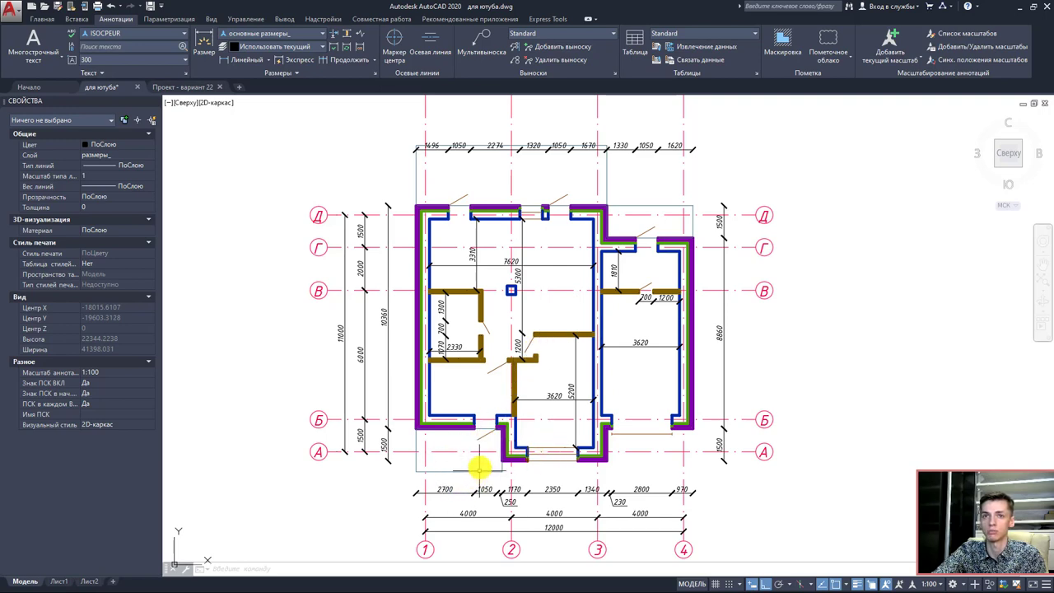
{"action": "scroll", "coordinate": [494, 395], "scroll_direction": "up", "scroll_amount": 3}
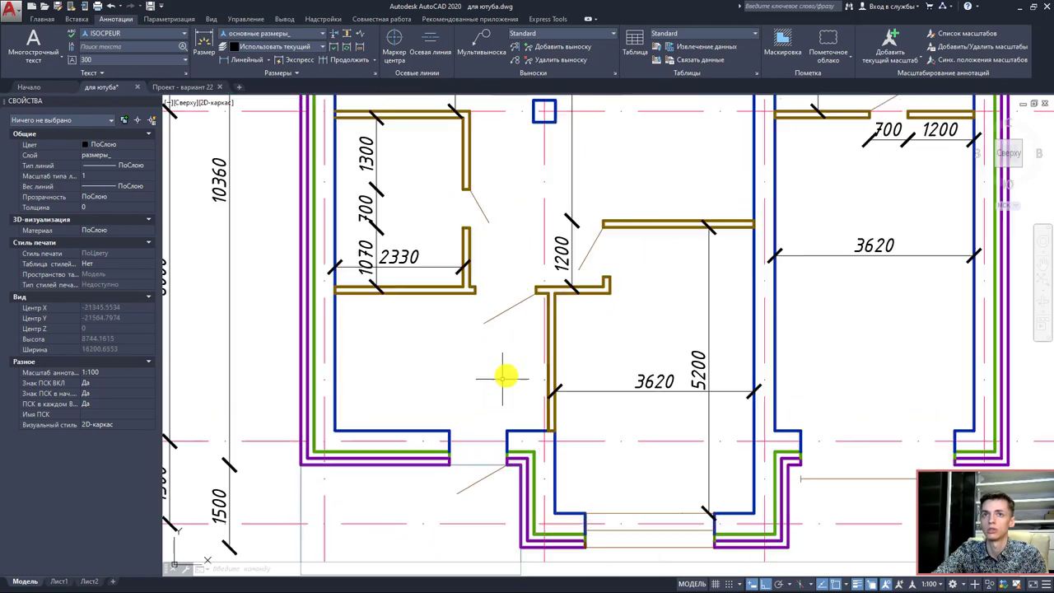
{"action": "scroll", "coordinate": [515, 369], "scroll_direction": "down", "scroll_amount": 3}
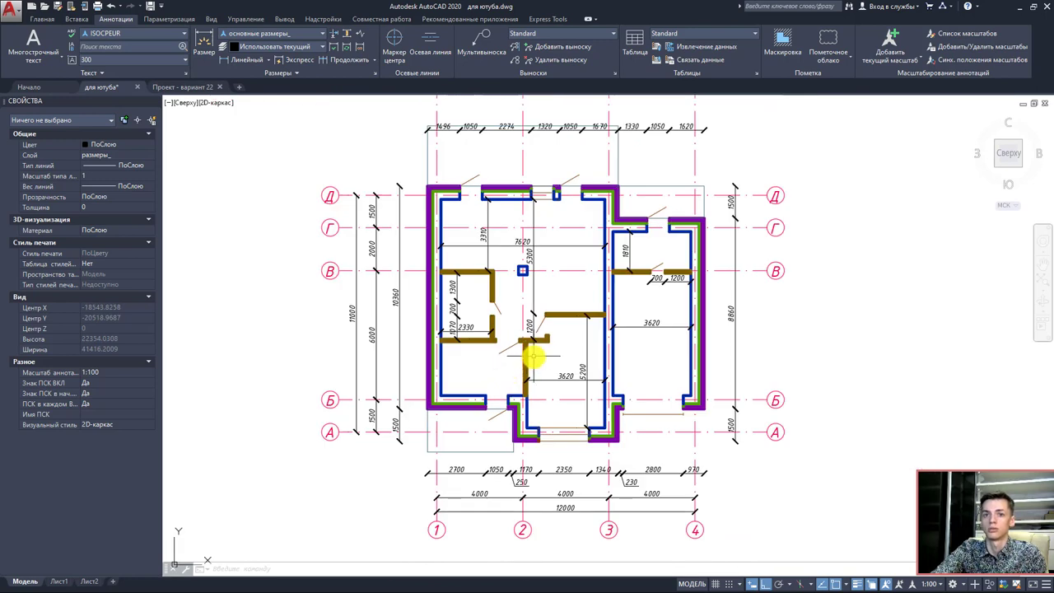
{"action": "scroll", "coordinate": [533, 356], "scroll_direction": "down", "scroll_amount": 2}
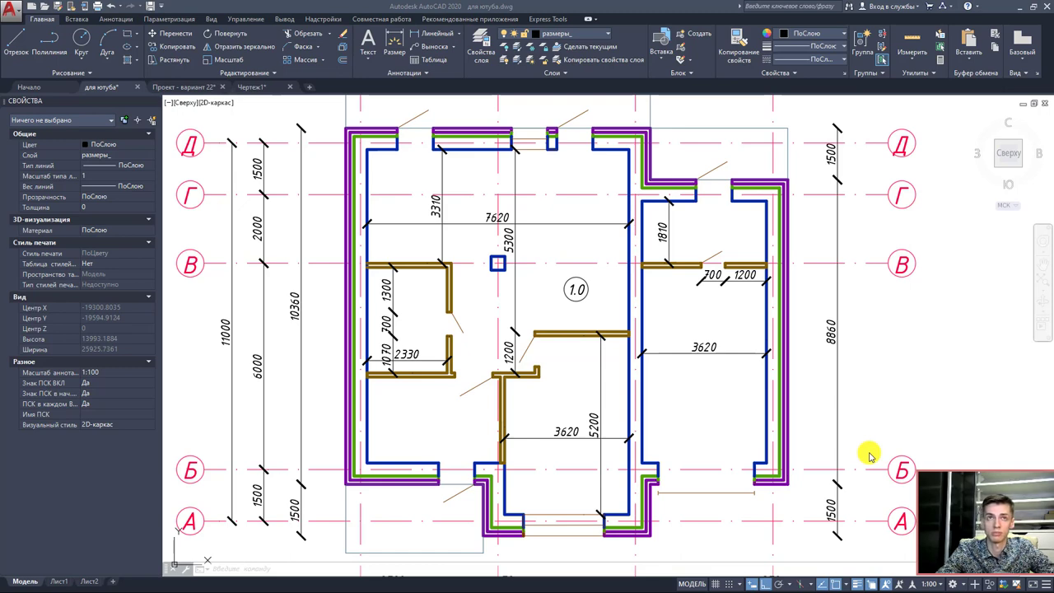
- In Чертеж1, select the circled 1.0 room mark and bring it into view
{"action": "left_click", "coordinate": [263, 86]}
{"action": "scroll", "coordinate": [588, 313], "scroll_direction": "up", "scroll_amount": 2}
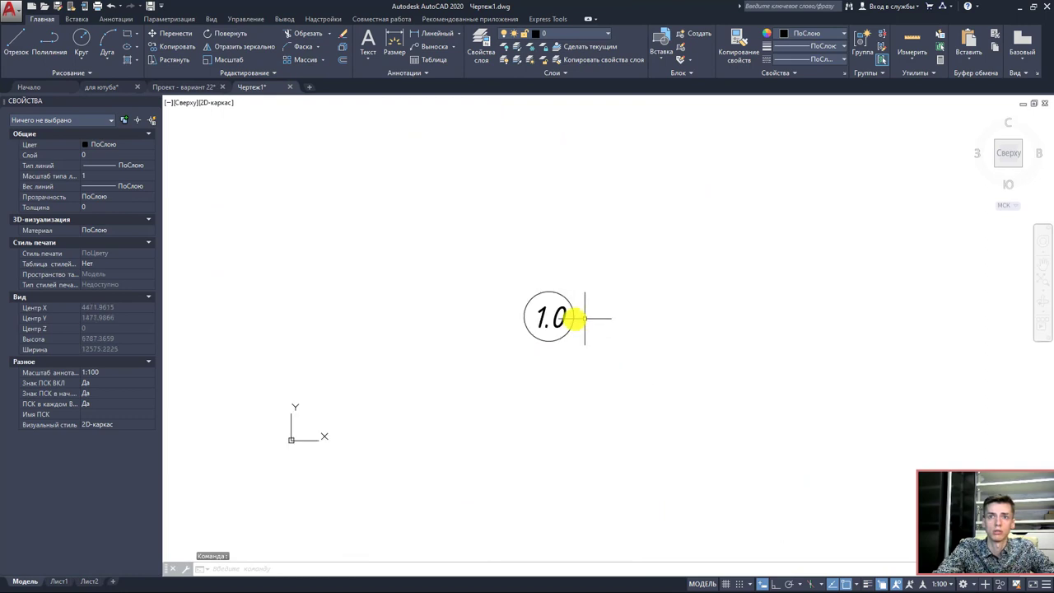
{"action": "scroll", "coordinate": [572, 310], "scroll_direction": "up", "scroll_amount": 1}
{"action": "scroll", "coordinate": [561, 315], "scroll_direction": "up", "scroll_amount": 1}
{"action": "left_click", "coordinate": [561, 315]}
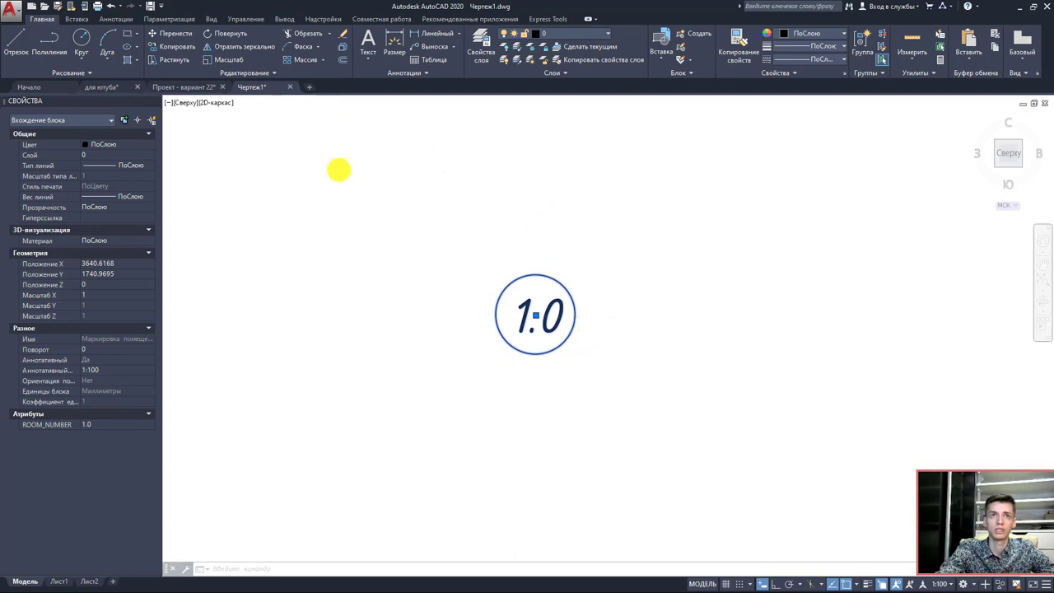
{"action": "scroll", "coordinate": [370, 196], "scroll_direction": "down", "scroll_amount": 5}
{"action": "scroll", "coordinate": [490, 262], "scroll_direction": "down", "scroll_amount": 2}
{"action": "middle_click_drag", "start_coordinate": [484, 256], "coordinate": [659, 377]}
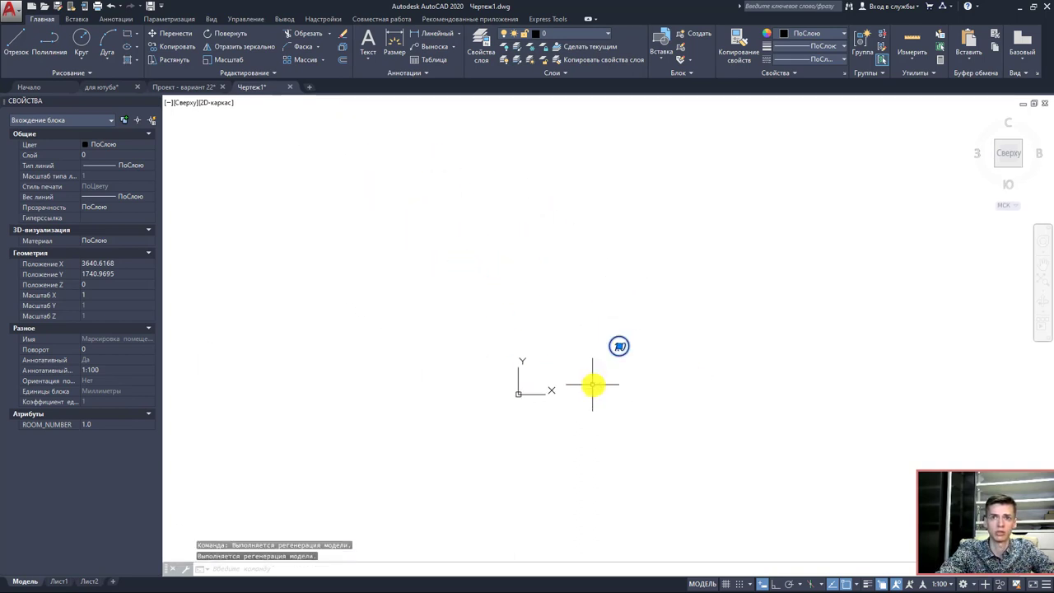
{"action": "scroll", "coordinate": [670, 324], "scroll_direction": "up", "scroll_amount": 5}
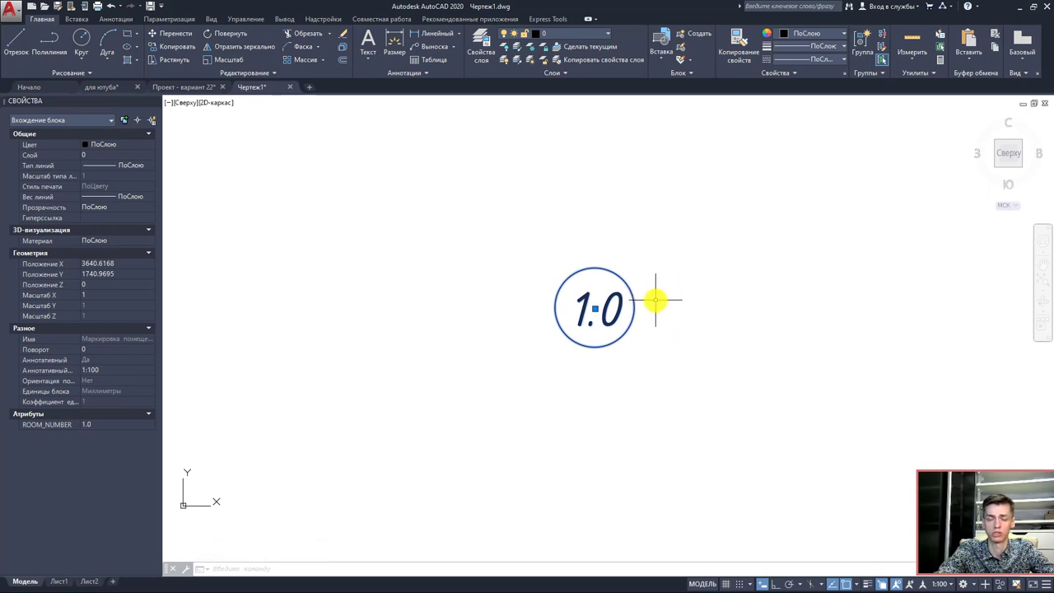
- Copy the 1.0 room mark from Чертеж1 and paste it into the floor plan
{"action": "left_click", "coordinate": [111, 87]}
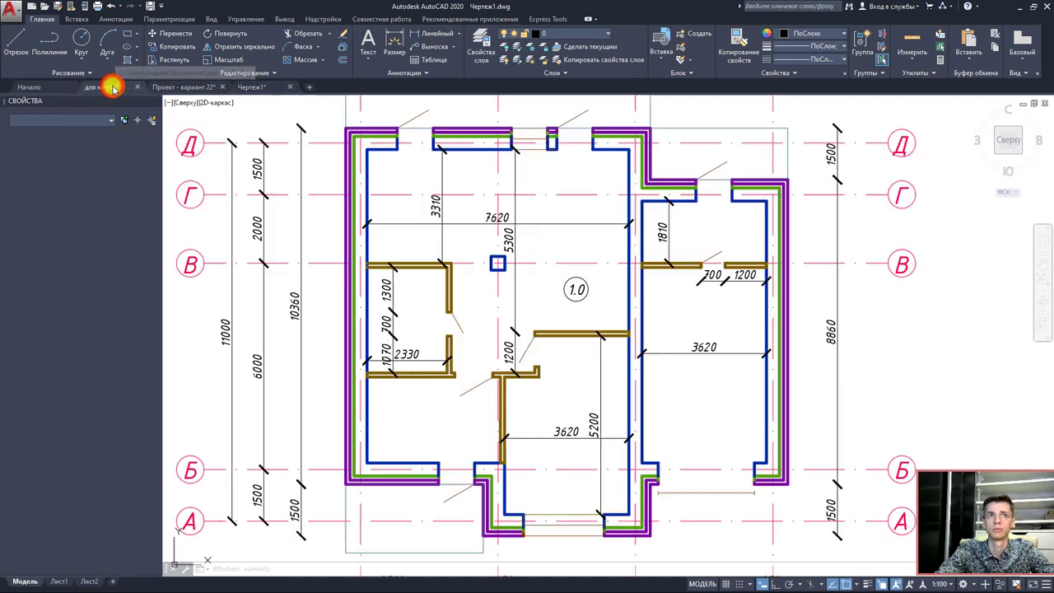
{"action": "left_click", "coordinate": [252, 88]}
{"action": "left_click", "coordinate": [616, 308]}
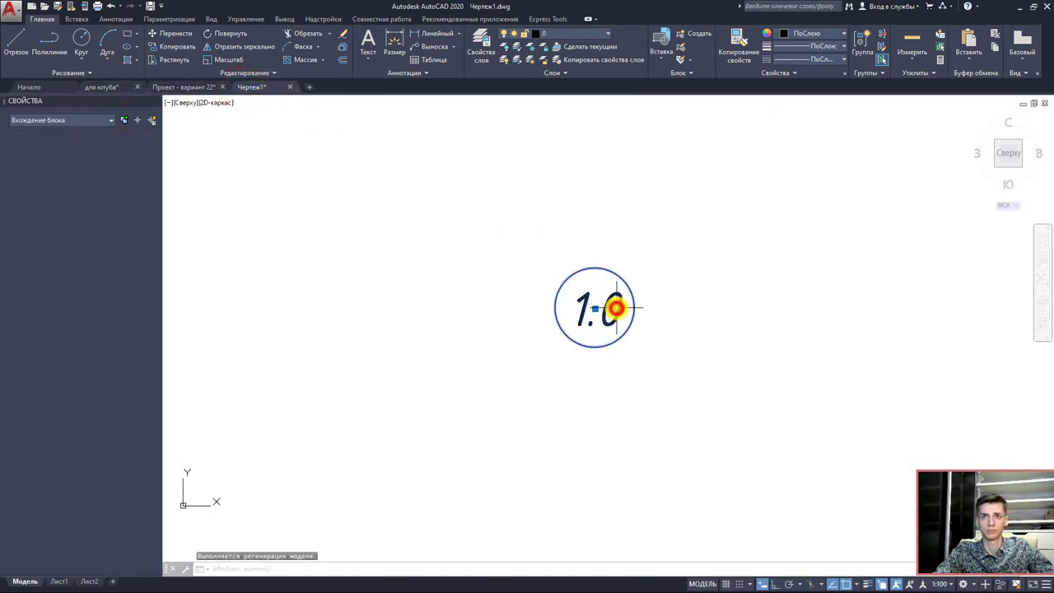
{"action": "left_click", "coordinate": [107, 88]}
{"action": "key", "text": "ctrl+v"}
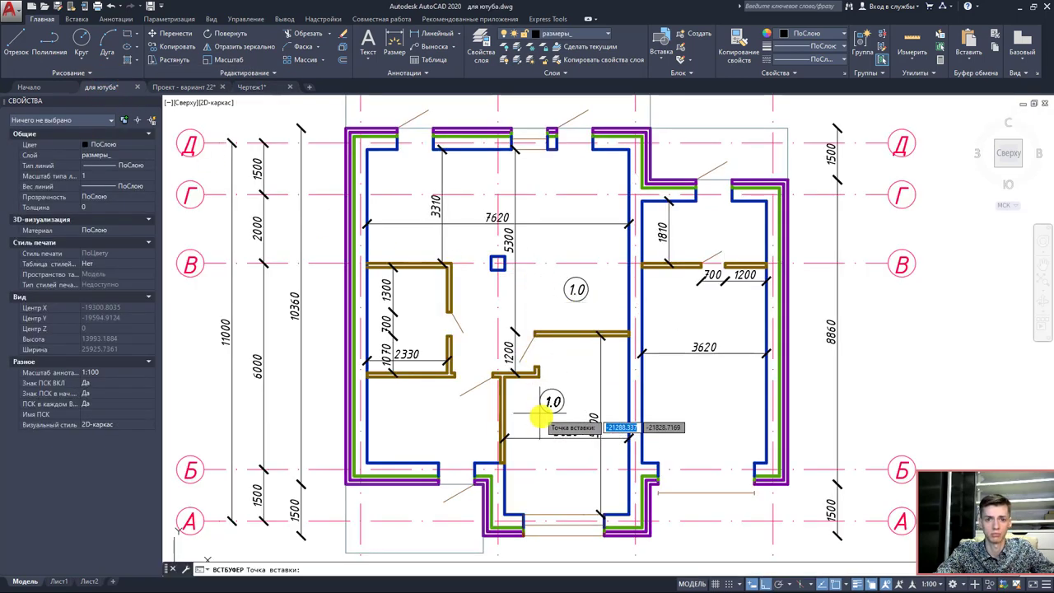
- Place the pasted room mark in the lower-left room and number it 1.1
{"action": "left_click", "coordinate": [410, 437]}
{"action": "scroll", "coordinate": [430, 428], "scroll_direction": "up", "scroll_amount": 4}
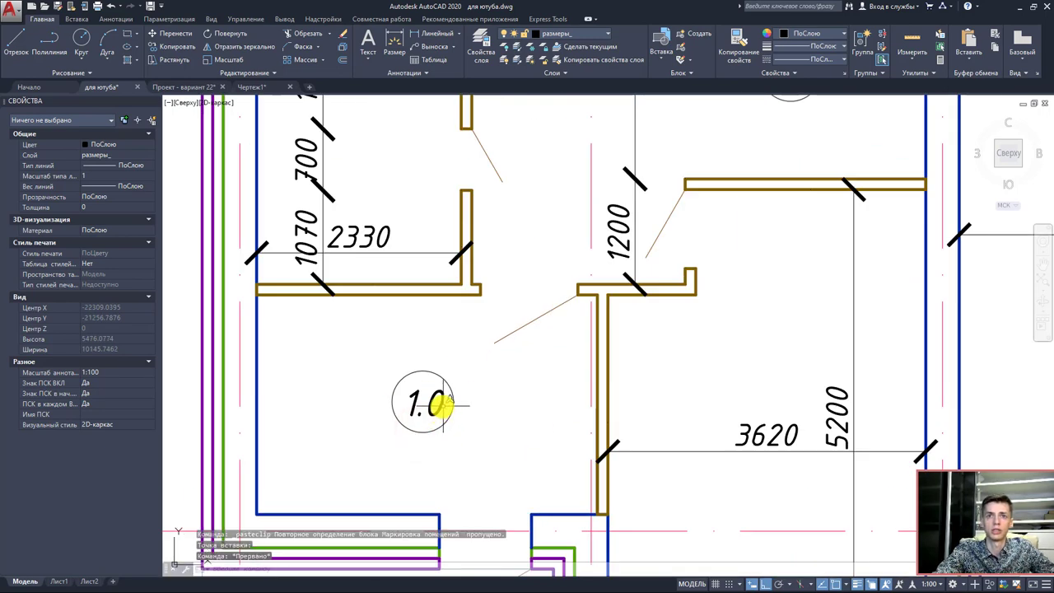
{"action": "double_click", "coordinate": [441, 404]}
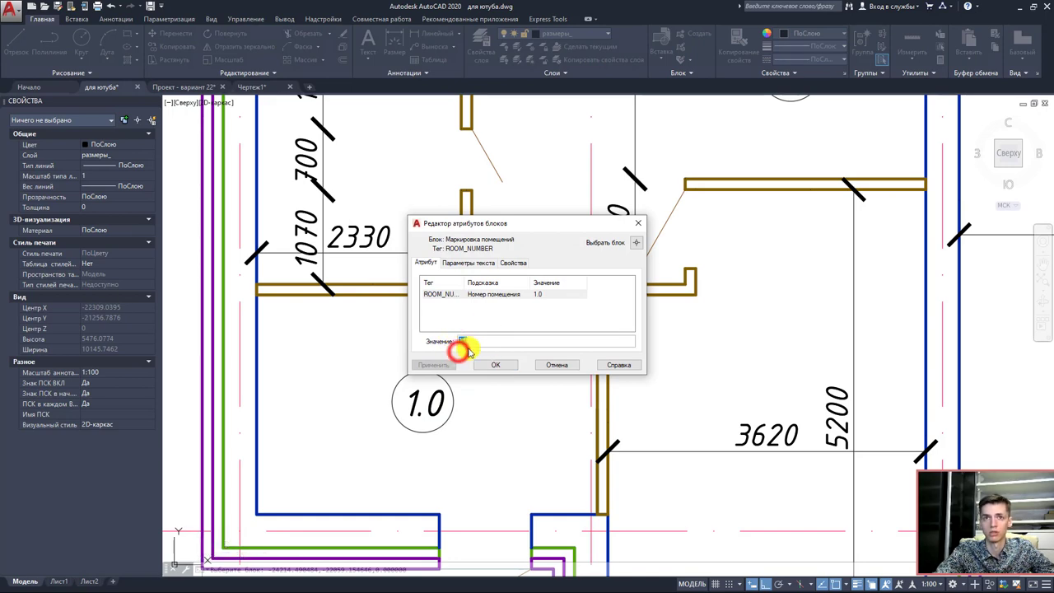
{"action": "left_click", "coordinate": [466, 346]}
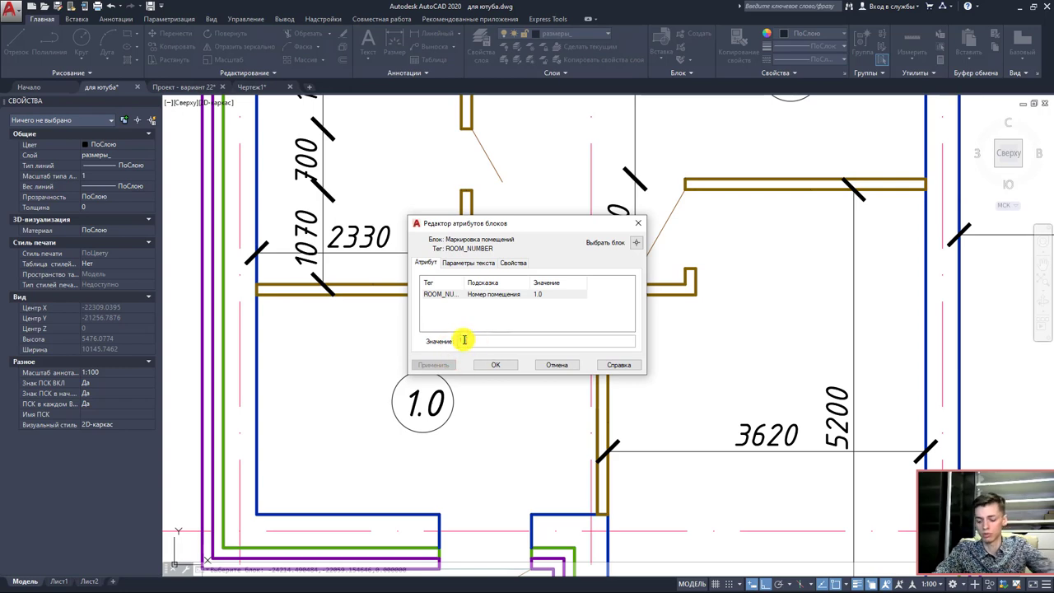
{"action": "type", "text": "1.1"}
{"action": "left_click", "coordinate": [494, 371]}
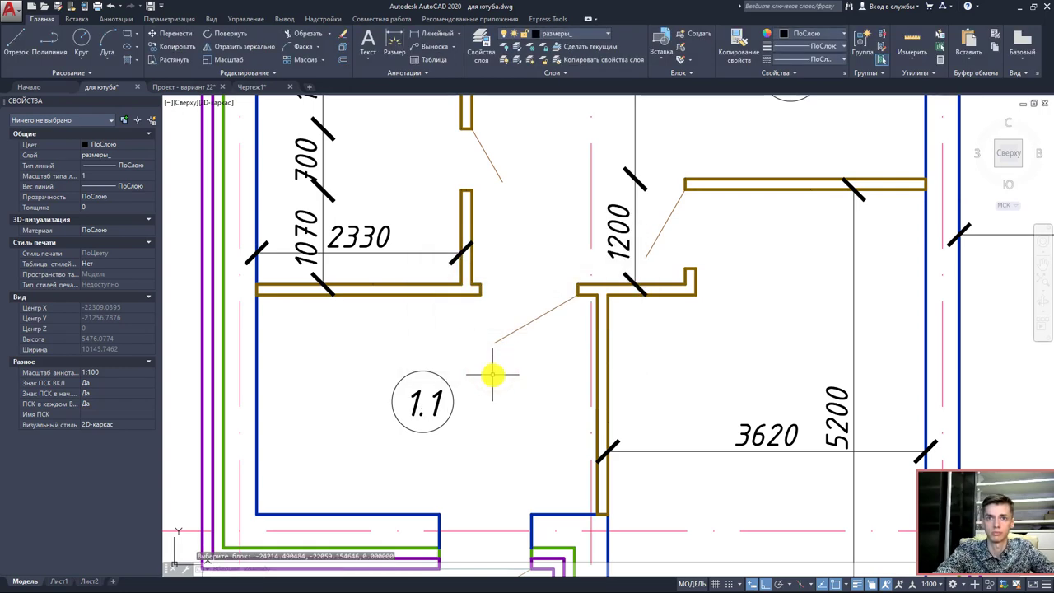
{"action": "scroll", "coordinate": [494, 372], "scroll_direction": "down", "scroll_amount": 2}
- Copy the 1.1 mark into the small upper-left room and number it 1.2
{"action": "left_click", "coordinate": [466, 391]}
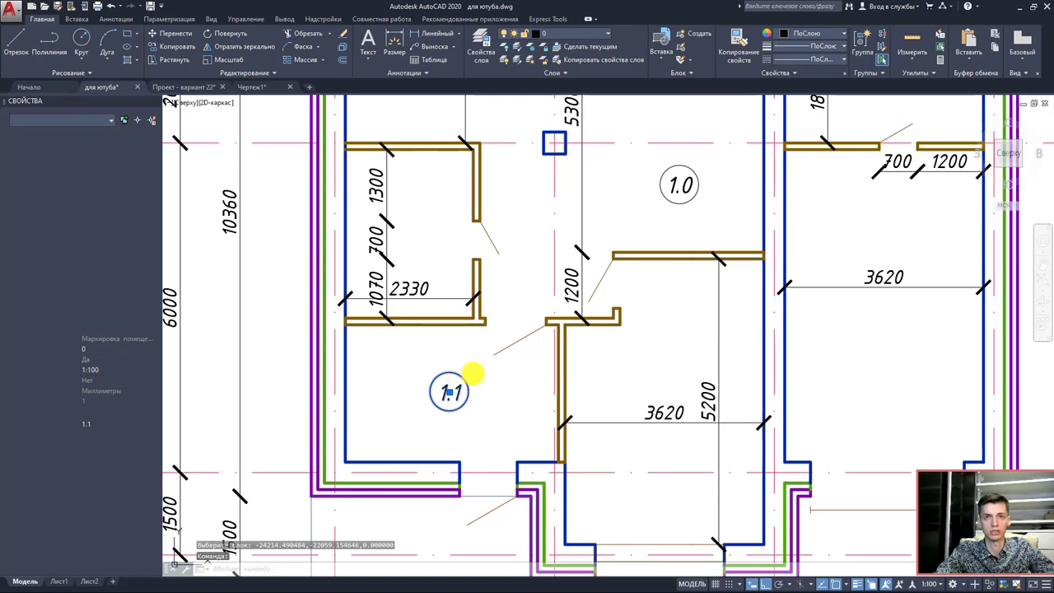
{"action": "key", "text": "ctrl+c"}
{"action": "key", "text": "ctrl+v"}
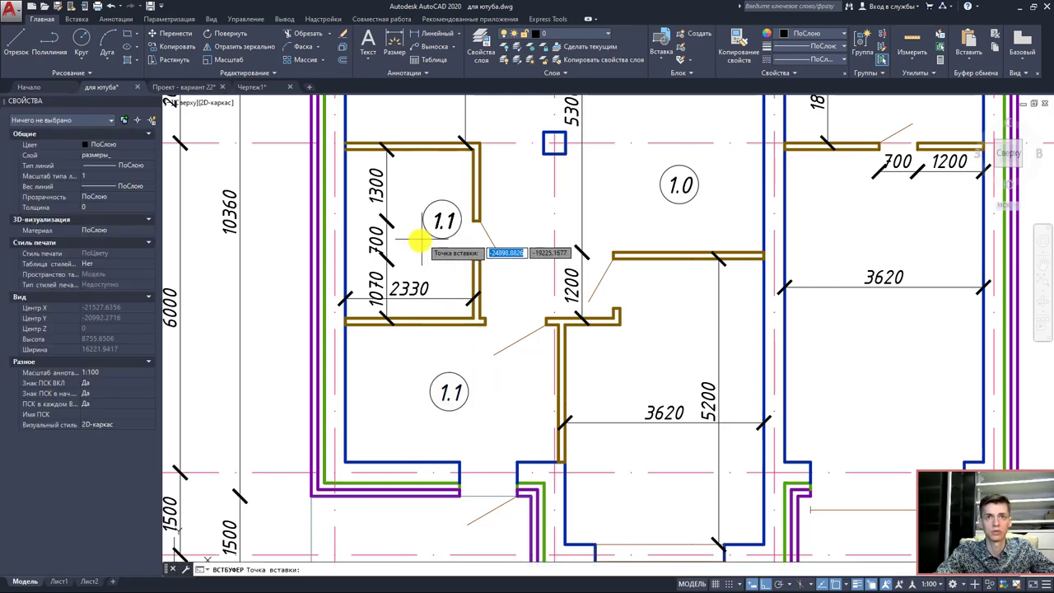
{"action": "left_click", "coordinate": [437, 229]}
{"action": "double_click", "coordinate": [442, 228]}
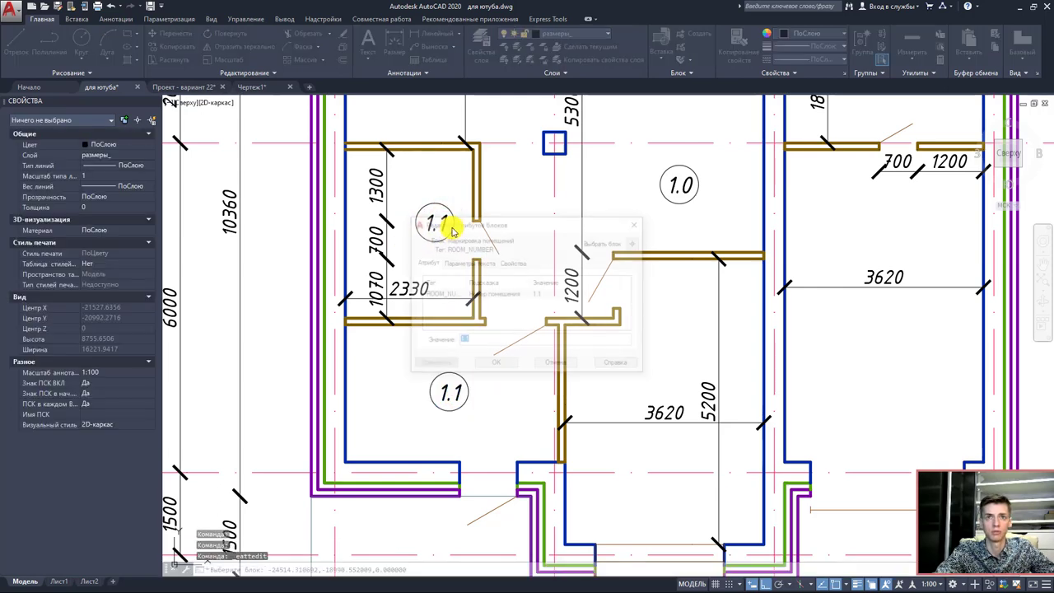
{"action": "left_click", "coordinate": [469, 340]}
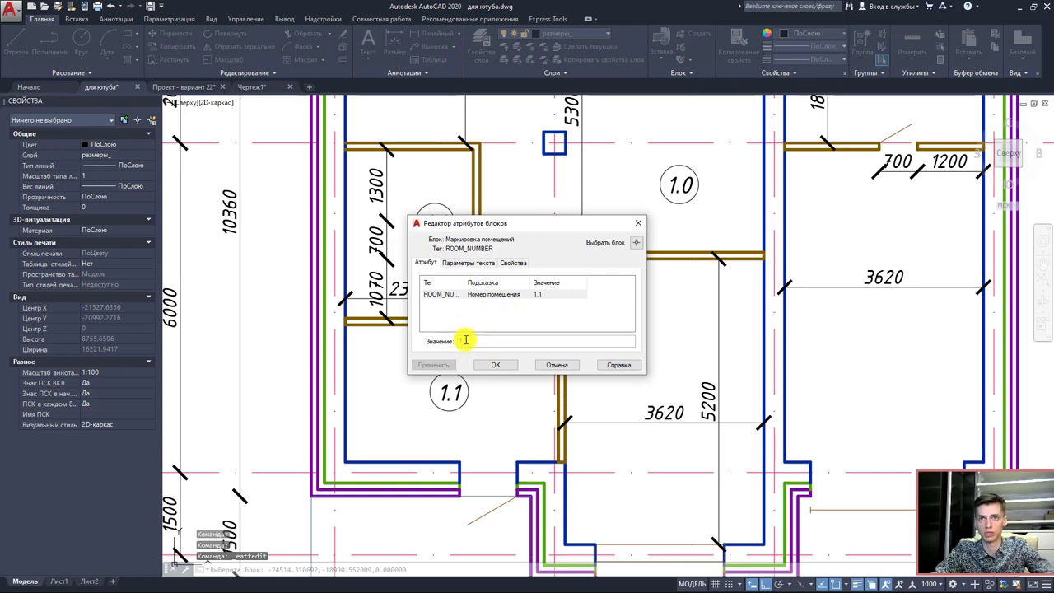
{"action": "type", "text": "2"}
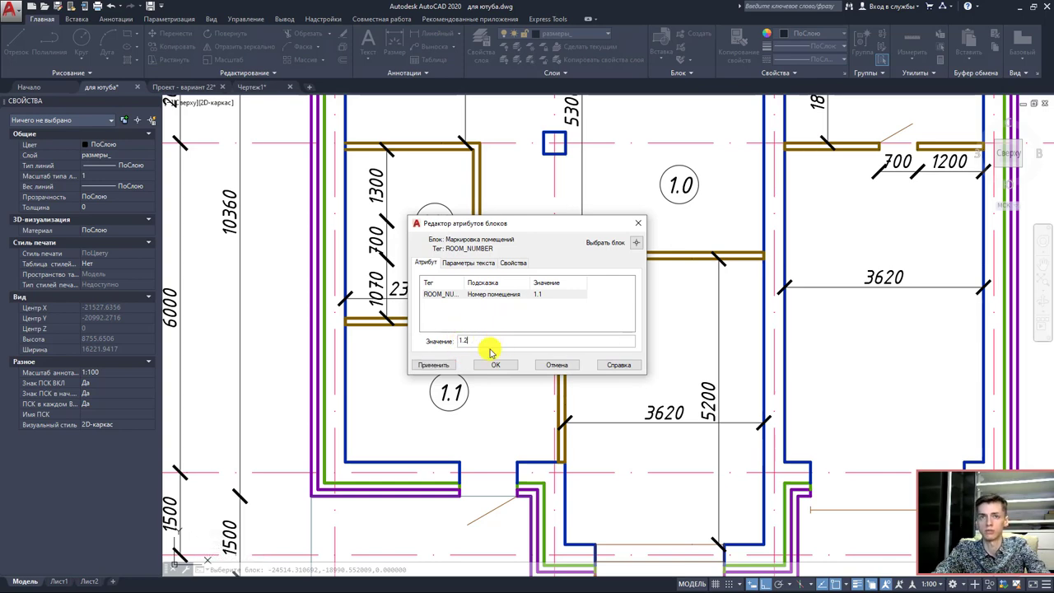
{"action": "left_click", "coordinate": [498, 365]}
- Renumber the central room's 1.0 tag to 1.3
{"action": "scroll", "coordinate": [541, 302], "scroll_direction": "down", "scroll_amount": 3}
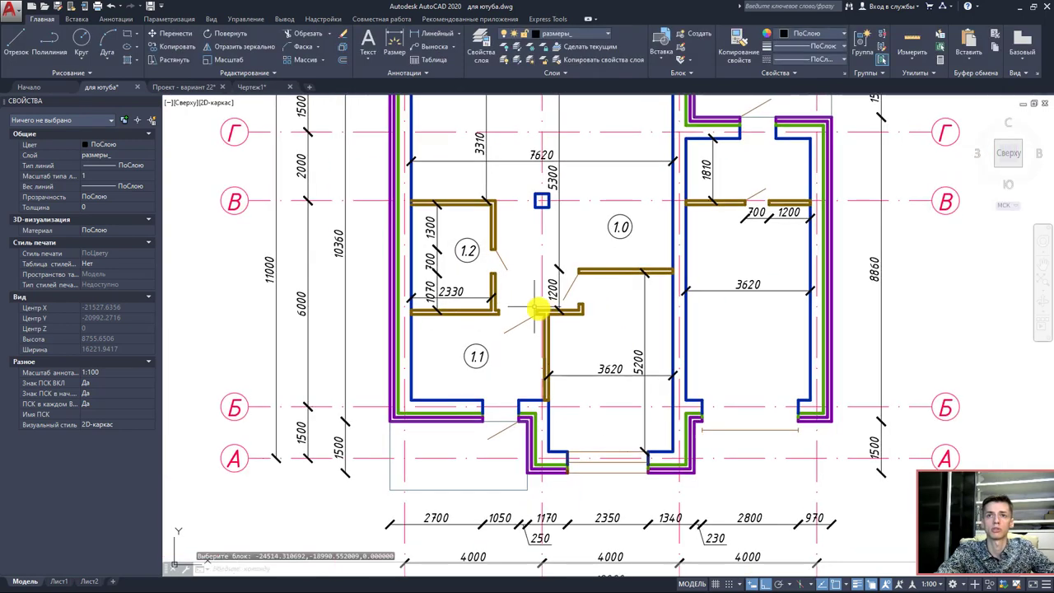
{"action": "scroll", "coordinate": [540, 354], "scroll_direction": "down", "scroll_amount": 1}
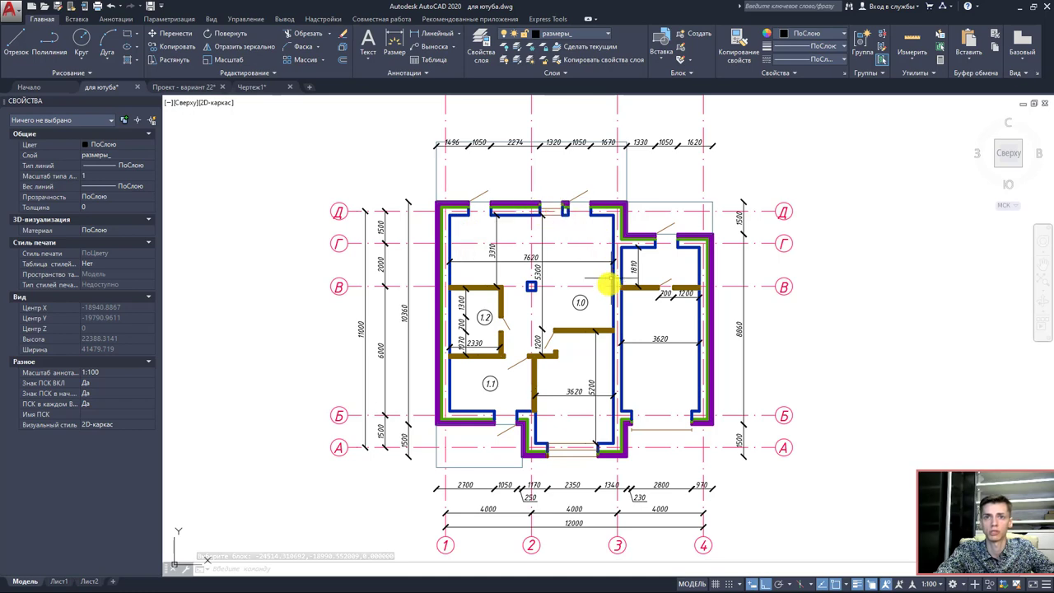
{"action": "scroll", "coordinate": [582, 302], "scroll_direction": "up", "scroll_amount": 2}
{"action": "scroll", "coordinate": [582, 302], "scroll_direction": "up", "scroll_amount": 2}
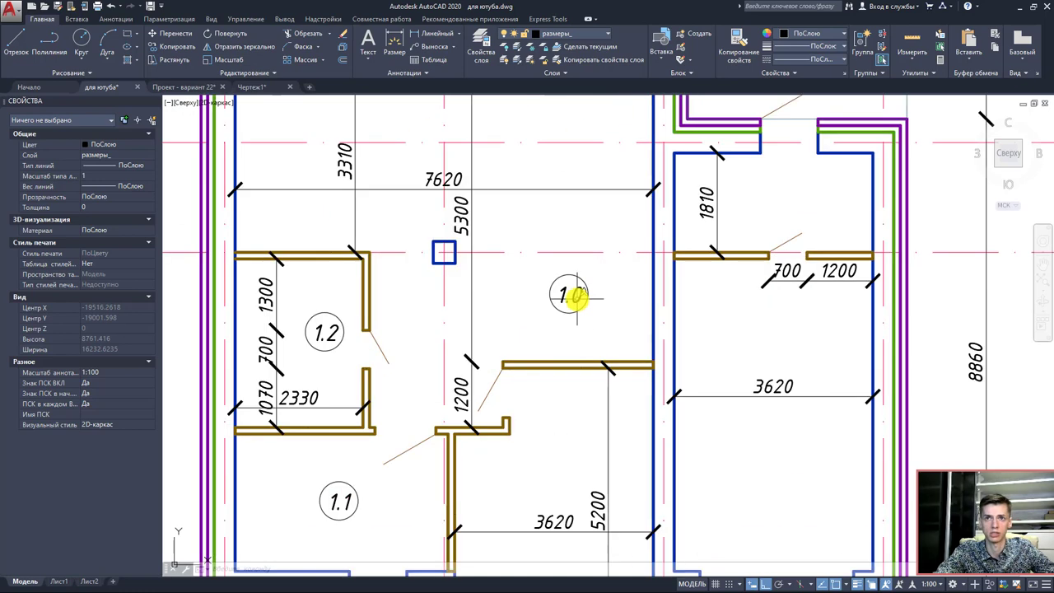
{"action": "double_click", "coordinate": [577, 296]}
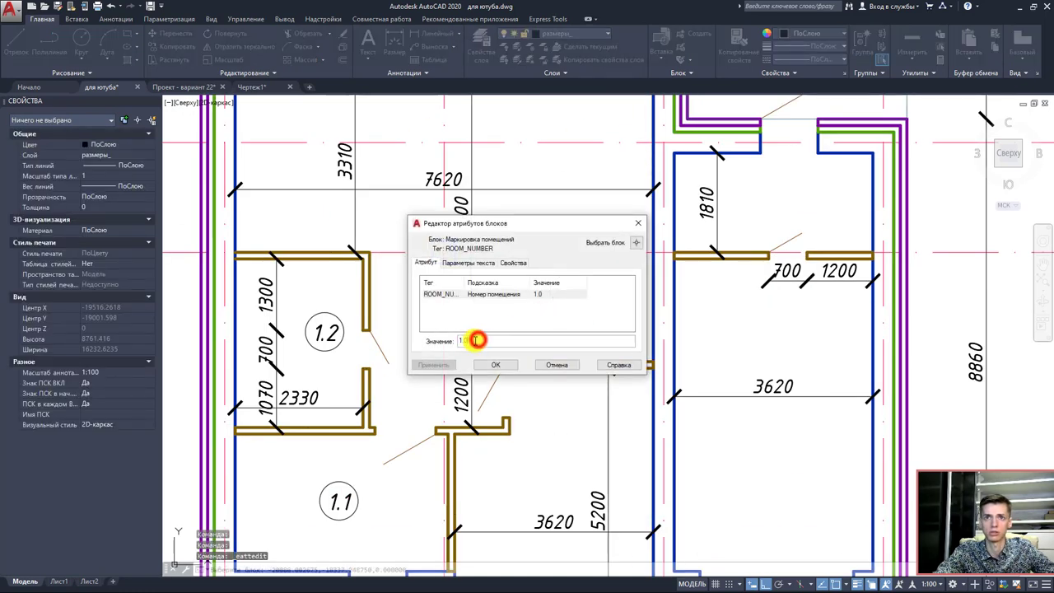
{"action": "key", "text": "BackSpace"}
{"action": "type", "text": "3"}
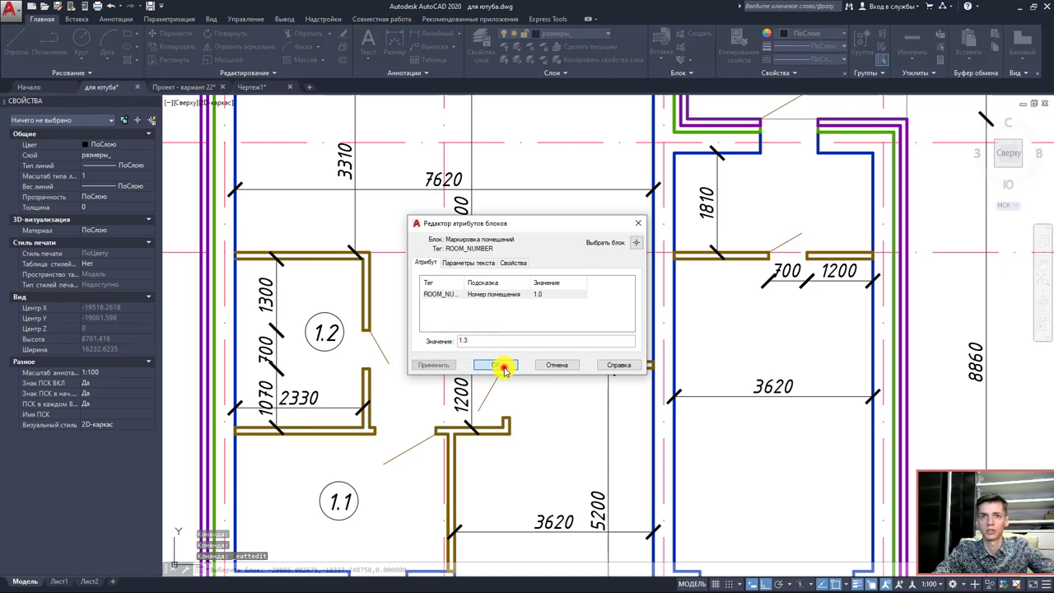
{"action": "left_click", "coordinate": [504, 368]}
- Copy the tag into the upper-right and lower-right rooms, numbered 1.4 and 1.5
{"action": "scroll", "coordinate": [535, 338], "scroll_direction": "down", "scroll_amount": 2}
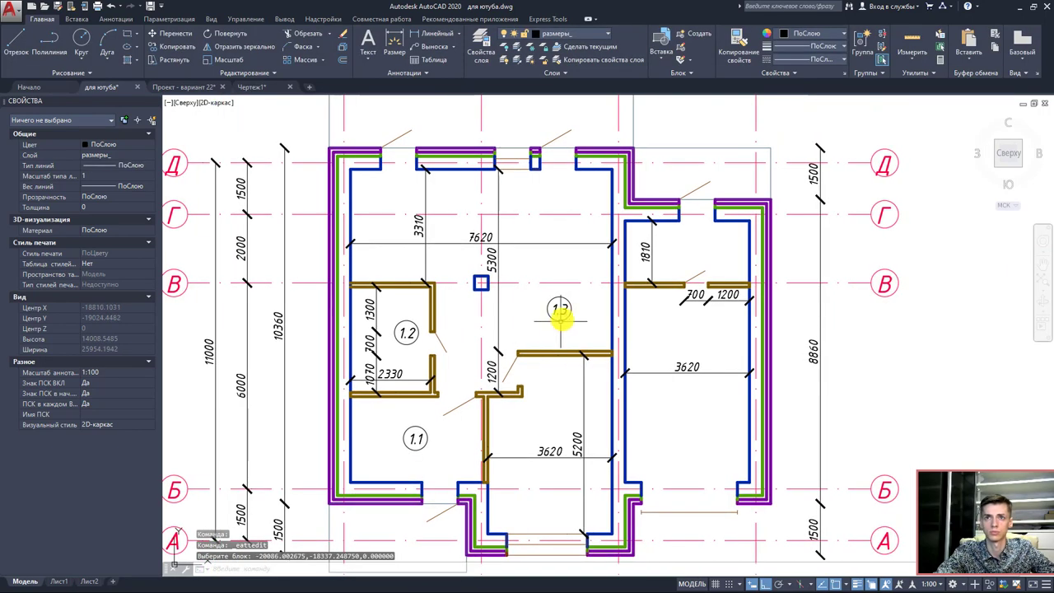
{"action": "left_click", "coordinate": [564, 310]}
{"action": "key", "text": "ctrl+c"}
{"action": "key", "text": "ctrl+v"}
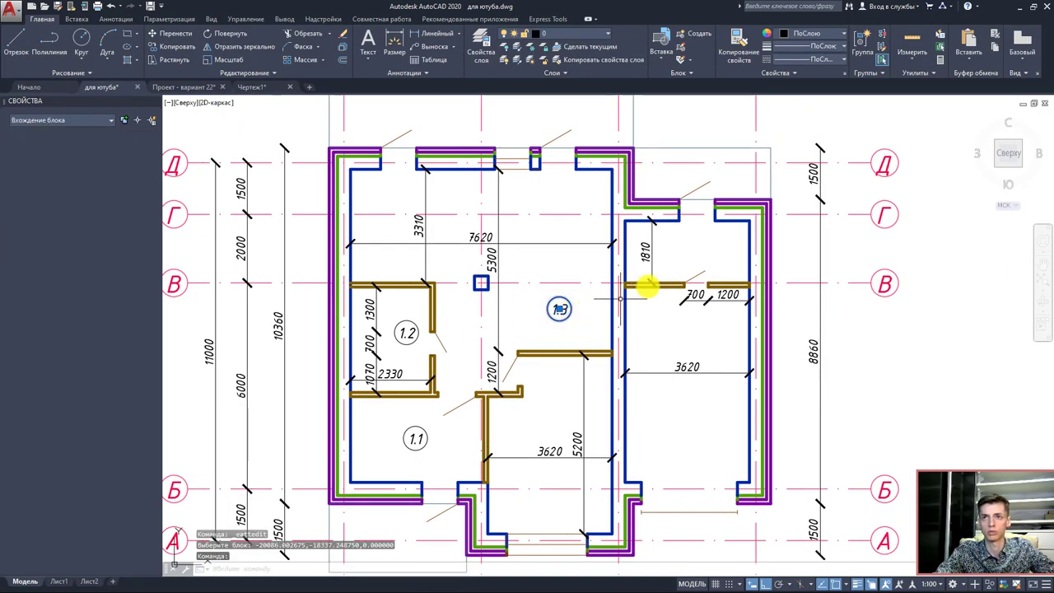
{"action": "left_click", "coordinate": [688, 259]}
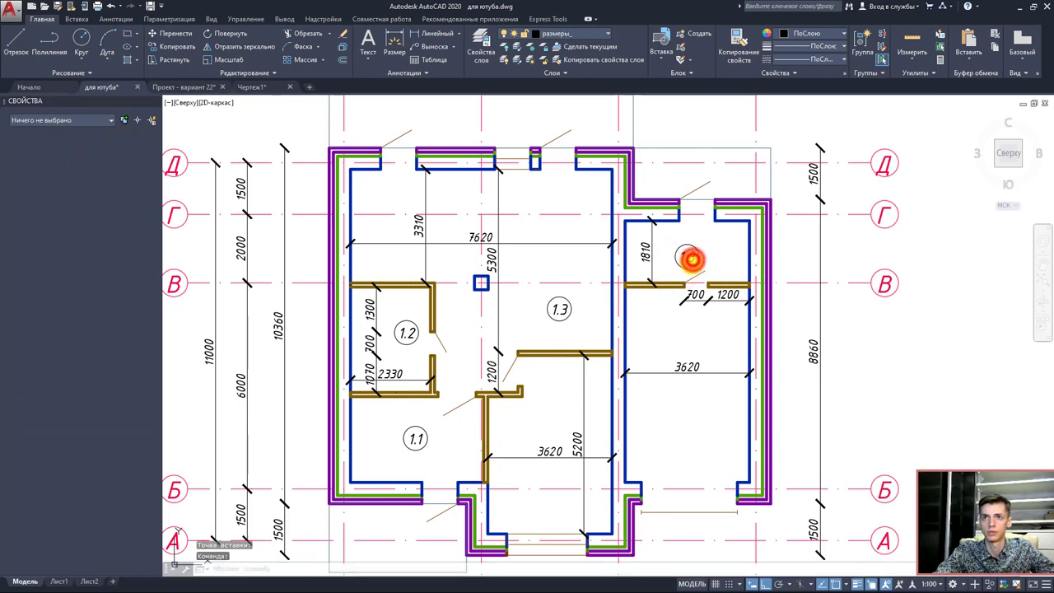
{"action": "double_click", "coordinate": [685, 259]}
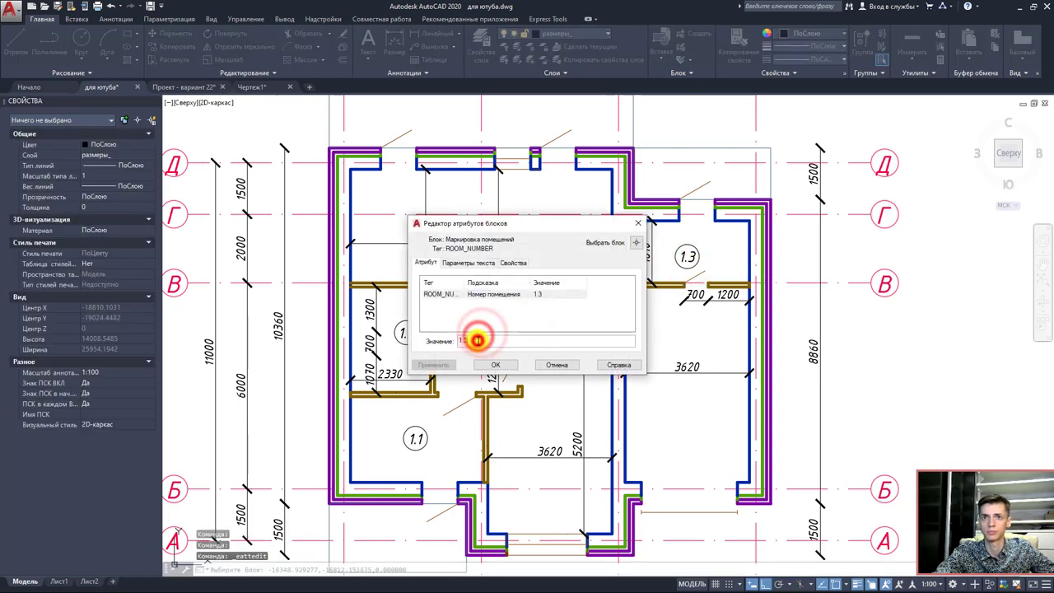
{"action": "type", "text": "1.4"}
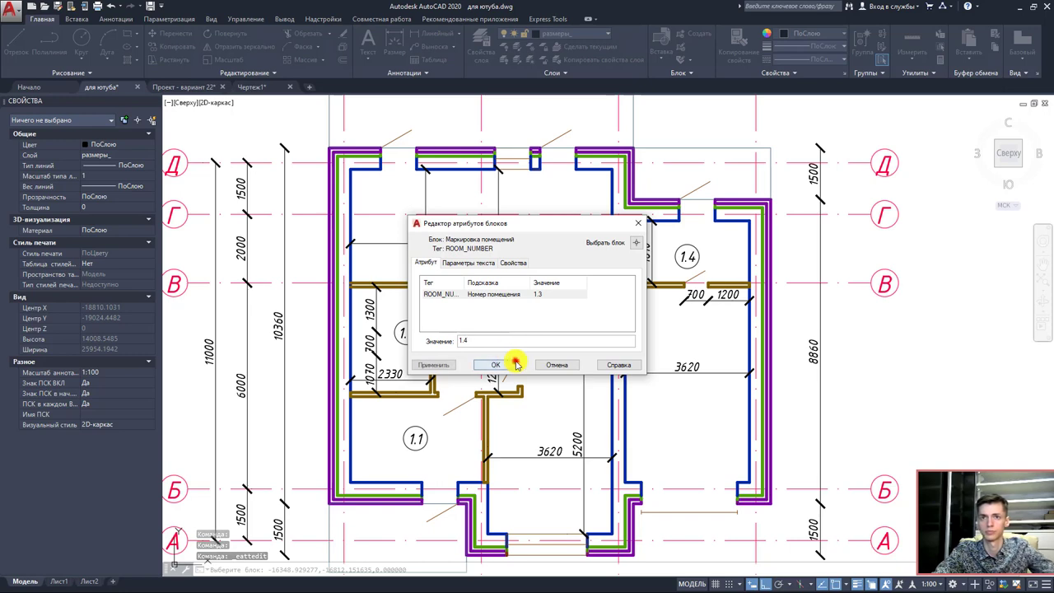
{"action": "left_click", "coordinate": [495, 364]}
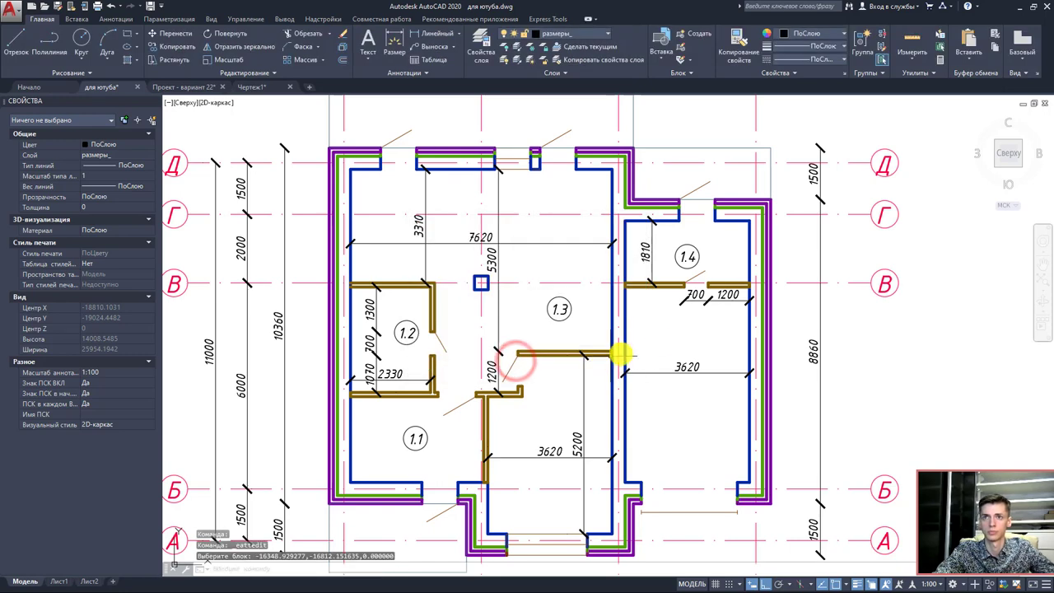
{"action": "key", "text": "ctrl+v"}
{"action": "left_click", "coordinate": [671, 335]}
{"action": "double_click", "coordinate": [669, 335]}
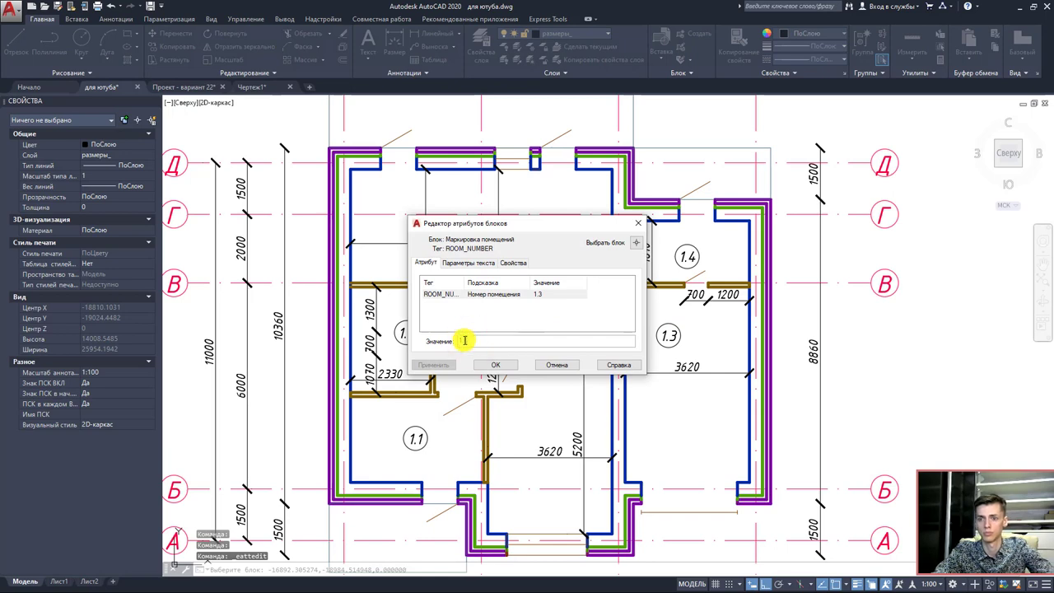
{"action": "left_click", "coordinate": [496, 365]}
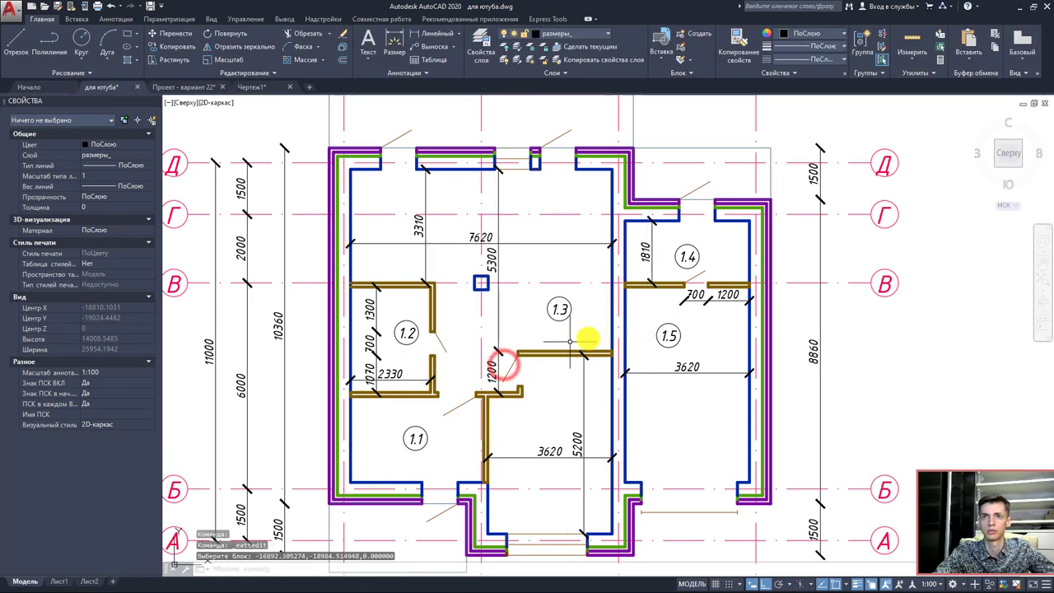
- Copy the 1.5 tag above the north wall and renumber it 1.6
{"action": "scroll", "coordinate": [647, 304], "scroll_direction": "down", "scroll_amount": 2}
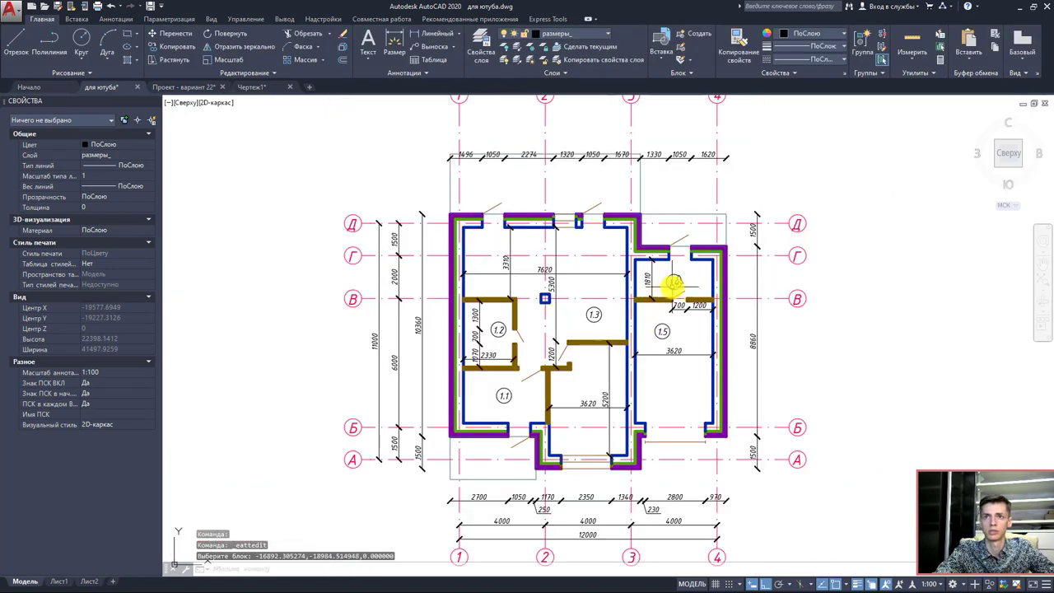
{"action": "left_click", "coordinate": [673, 284]}
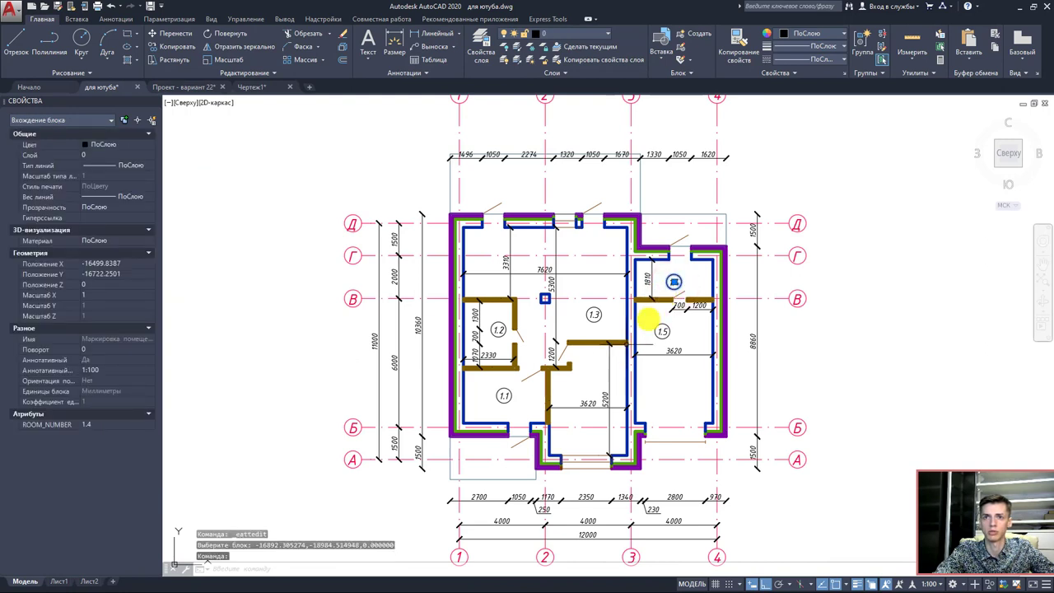
{"action": "key", "text": "Escape"}
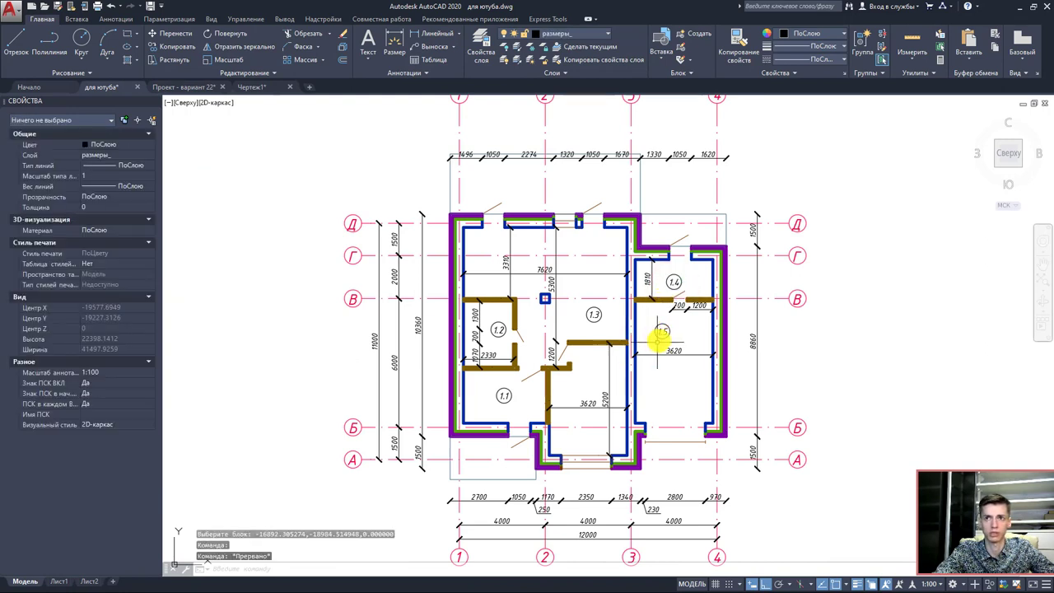
{"action": "left_click", "coordinate": [661, 332]}
{"action": "key", "text": "ctrl+c"}
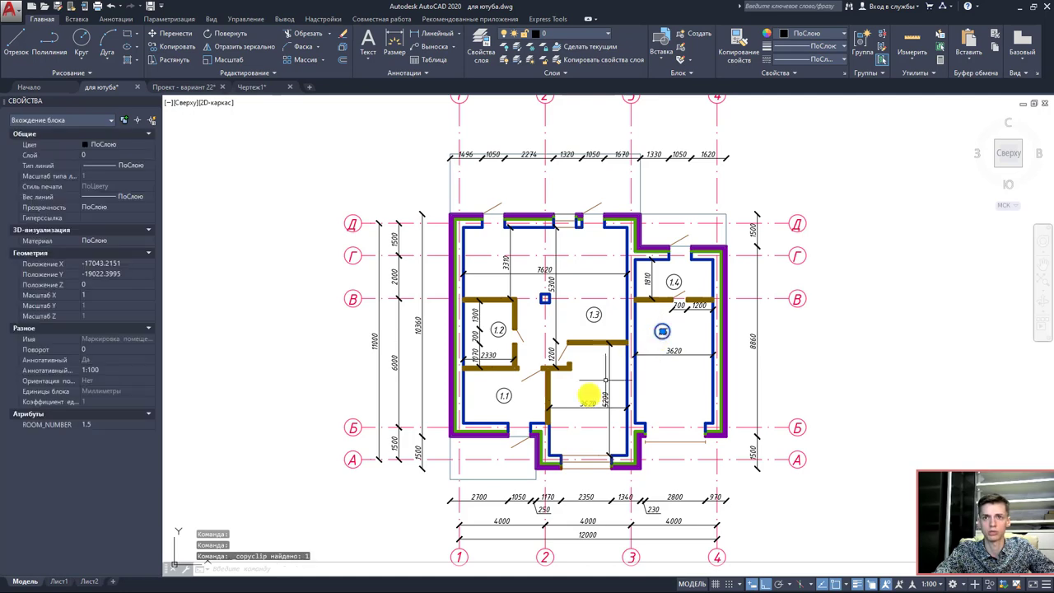
{"action": "key", "text": "ctrl+v"}
{"action": "middle_click_drag", "start_coordinate": [535, 213], "coordinate": [517, 275]}
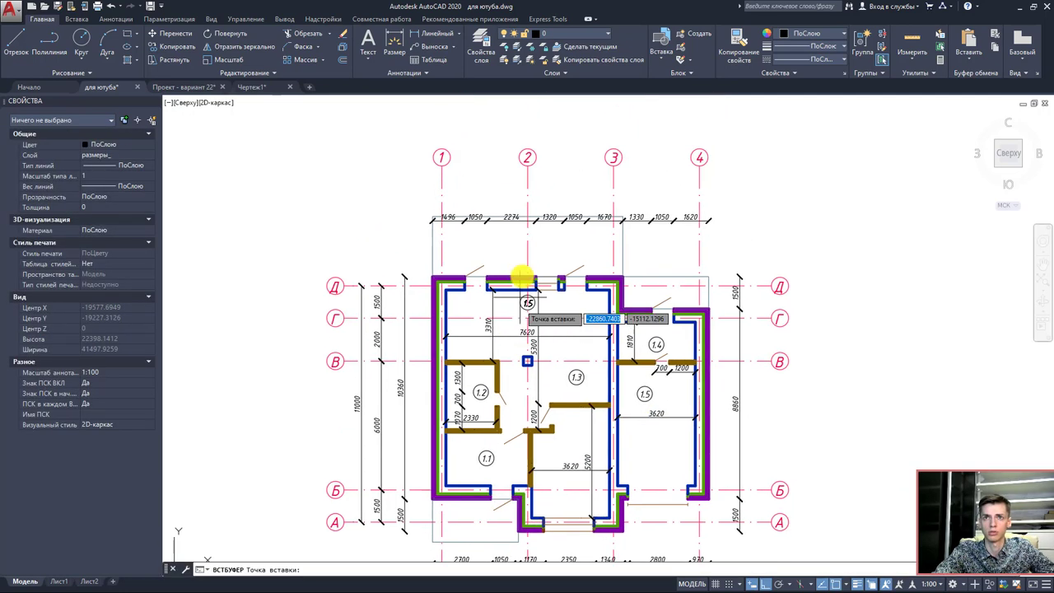
{"action": "key", "text": "Escape"}
{"action": "double_click", "coordinate": [516, 244]}
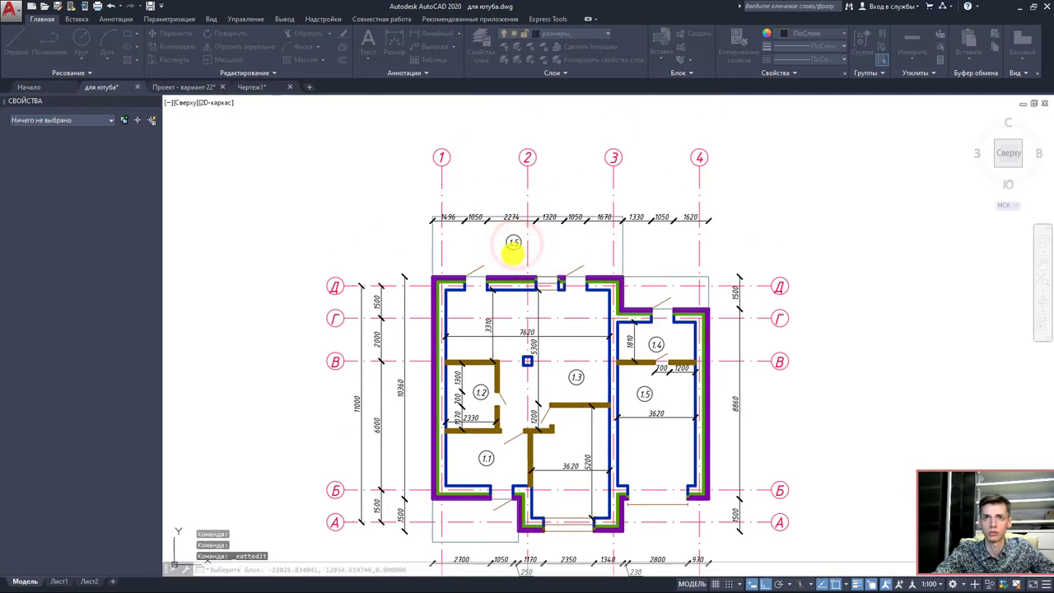
{"action": "left_click_drag", "start_coordinate": [482, 340], "coordinate": [466, 342]}
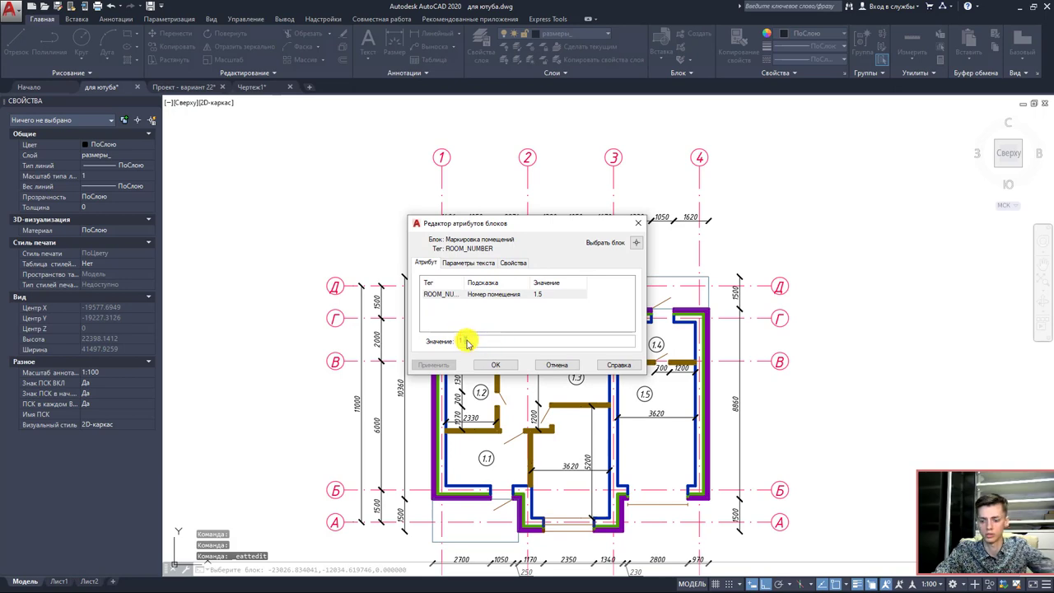
{"action": "left_click", "coordinate": [493, 364]}
- Paste another tag into the upper-right porch recess numbered 1.7
{"action": "key", "text": "ctrl+v"}
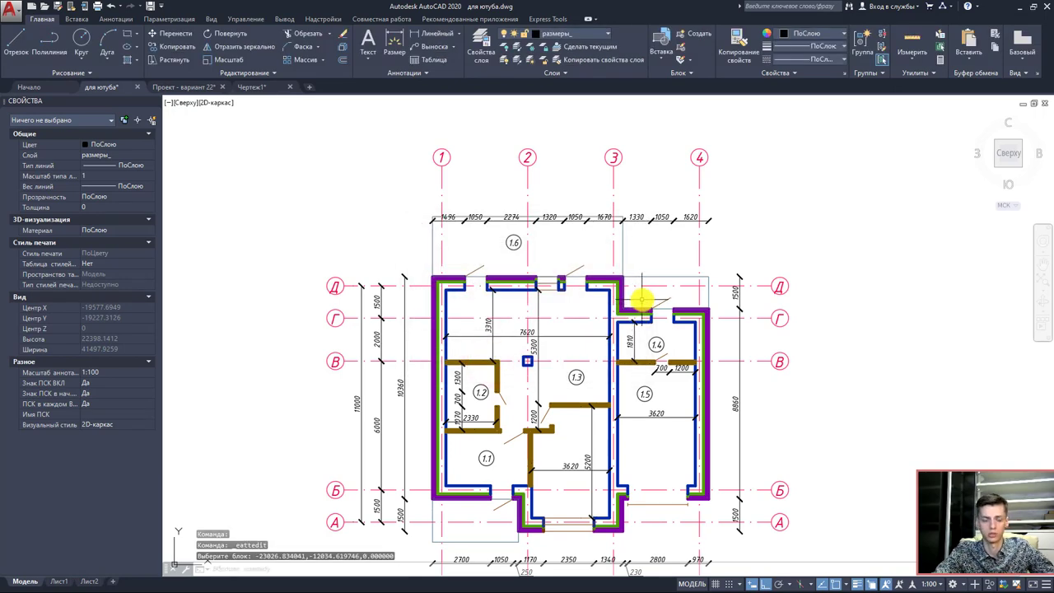
{"action": "scroll", "coordinate": [645, 339], "scroll_direction": "up", "scroll_amount": 4}
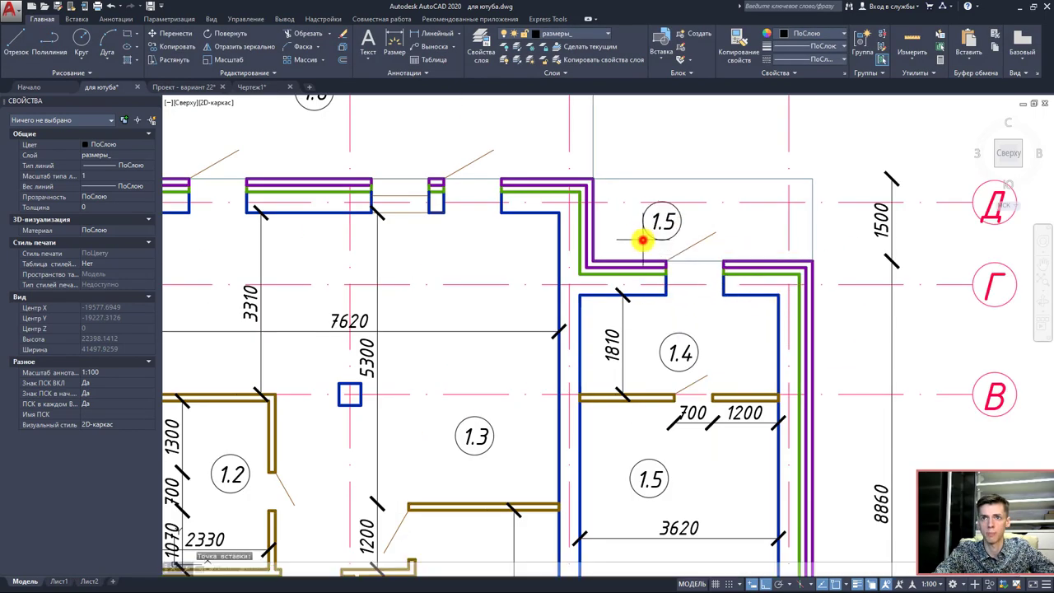
{"action": "left_click", "coordinate": [668, 221]}
{"action": "double_click", "coordinate": [663, 220]}
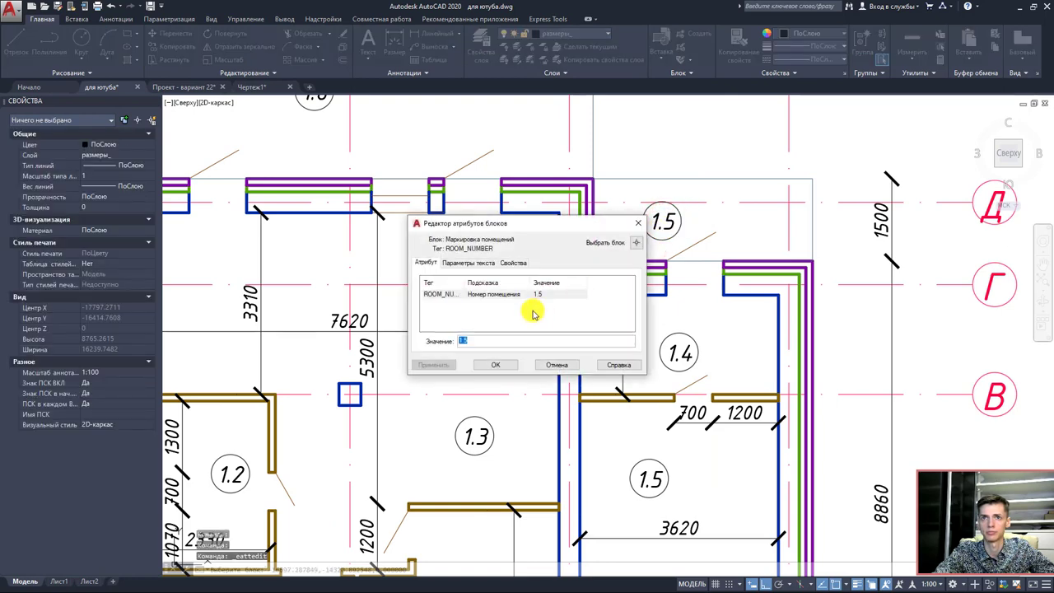
{"action": "left_click", "coordinate": [464, 340]}
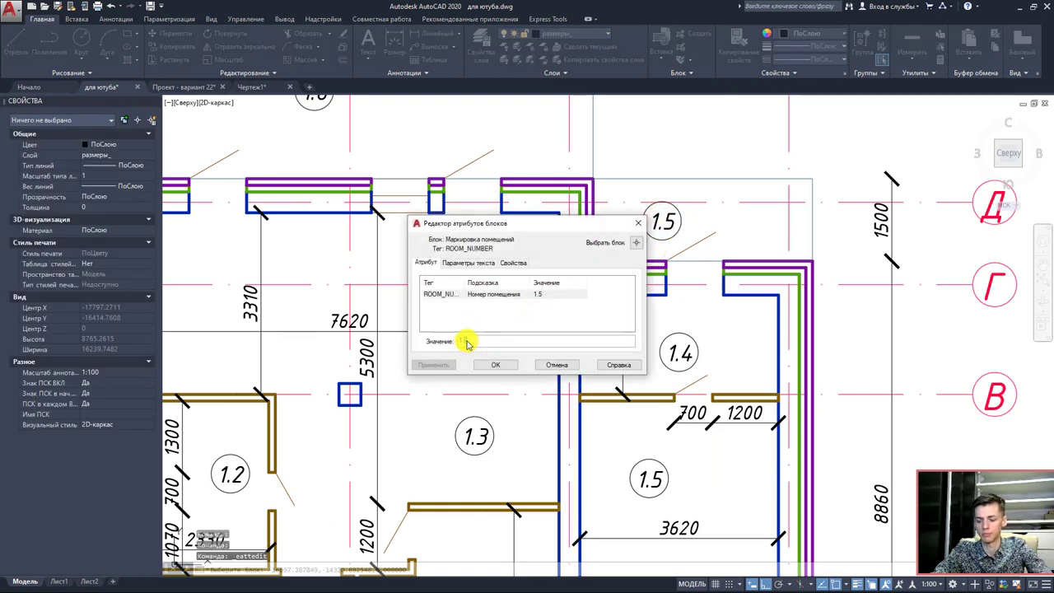
{"action": "type", "text": "1.7"}
{"action": "key", "text": "BackSpace"}
{"action": "type", "text": "7"}
{"action": "left_click", "coordinate": [497, 365]}
- Copy the 1.1 tag onto the south porch and number it 1.8
{"action": "scroll", "coordinate": [542, 336], "scroll_direction": "down", "scroll_amount": 4}
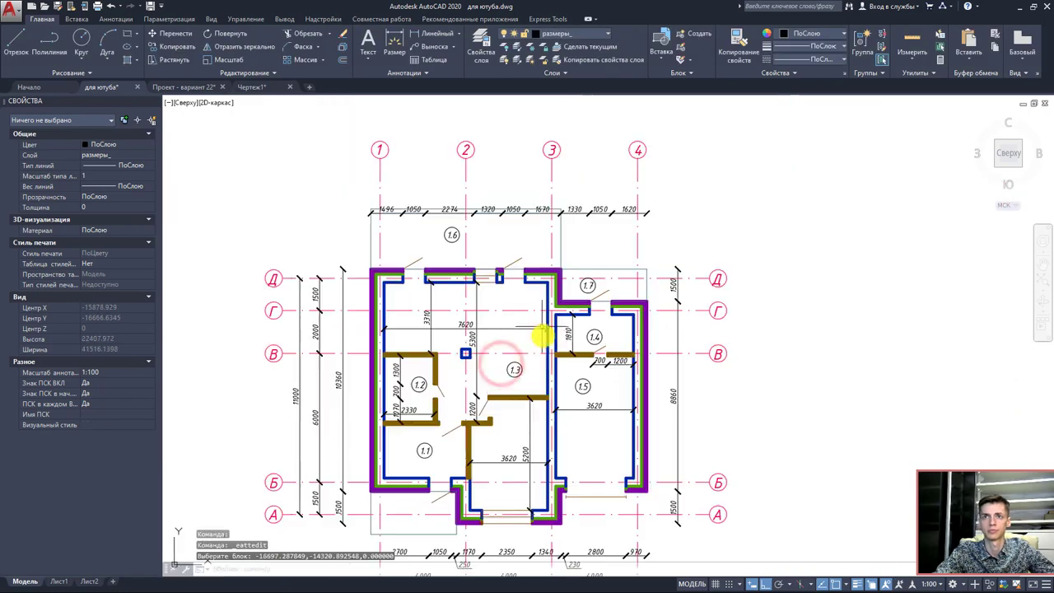
{"action": "scroll", "coordinate": [542, 336], "scroll_direction": "up", "scroll_amount": 2}
{"action": "scroll", "coordinate": [501, 395], "scroll_direction": "up", "scroll_amount": 1}
{"action": "scroll", "coordinate": [512, 409], "scroll_direction": "up", "scroll_amount": 2}
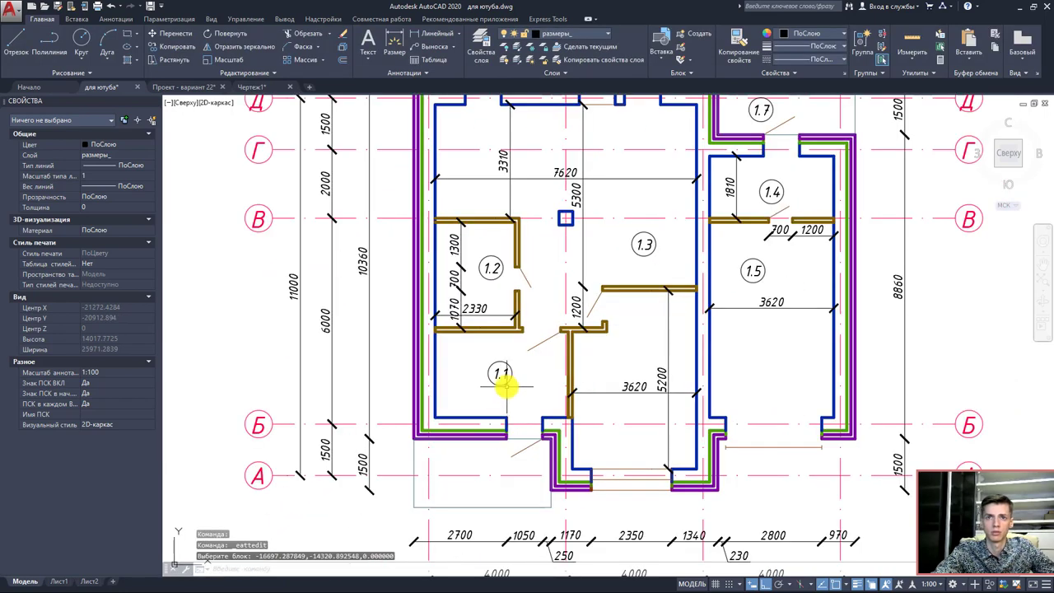
{"action": "left_click", "coordinate": [504, 385]}
{"action": "key", "text": "ctrl+c"}
{"action": "key", "text": "ctrl+v"}
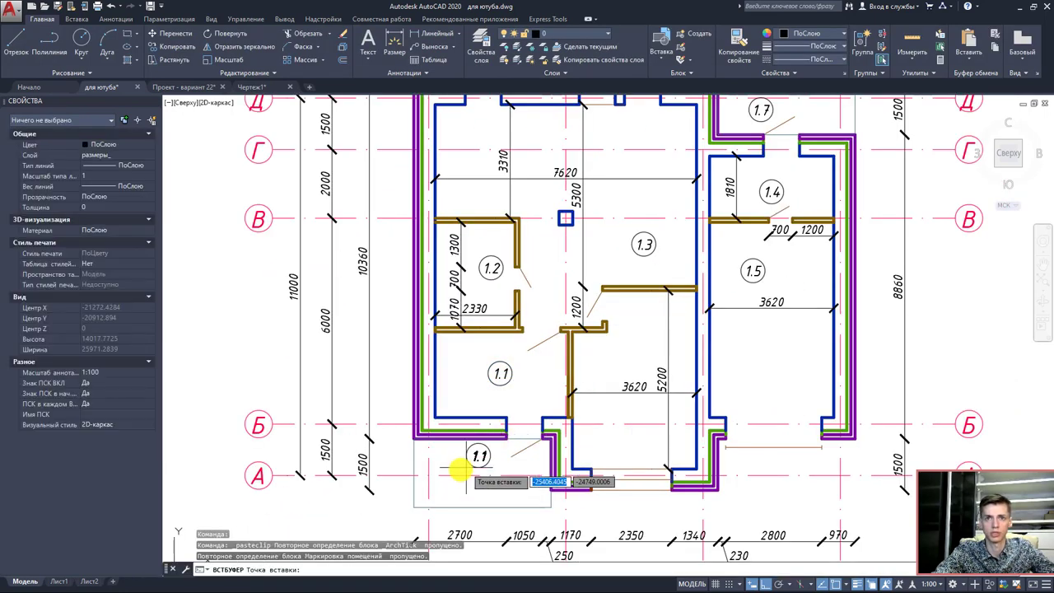
{"action": "left_click", "coordinate": [459, 470]}
{"action": "scroll", "coordinate": [461, 466], "scroll_direction": "up", "scroll_amount": 2}
{"action": "double_click", "coordinate": [476, 456]}
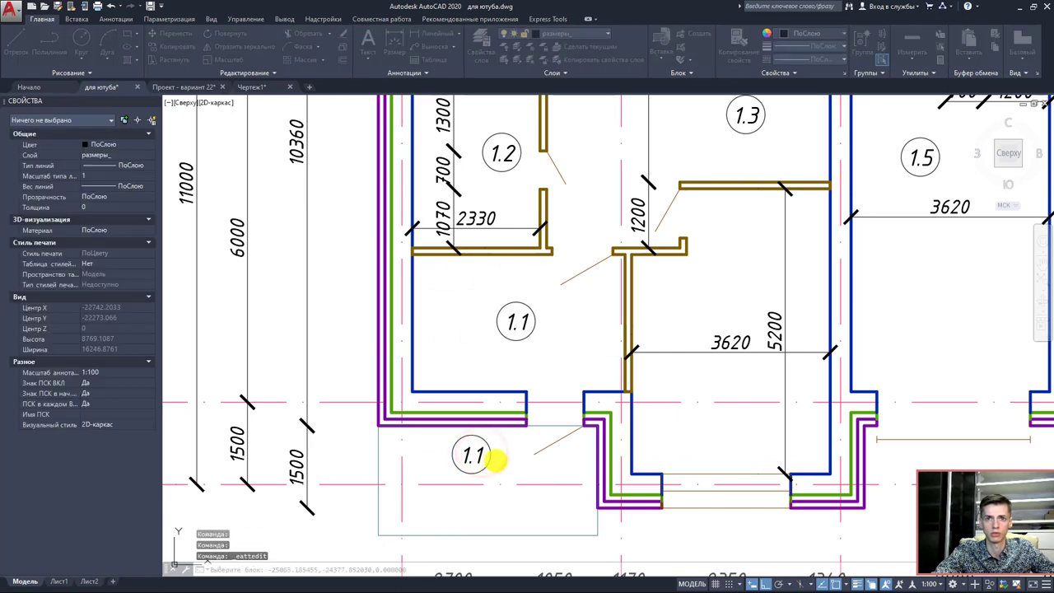
{"action": "double_click", "coordinate": [469, 343]}
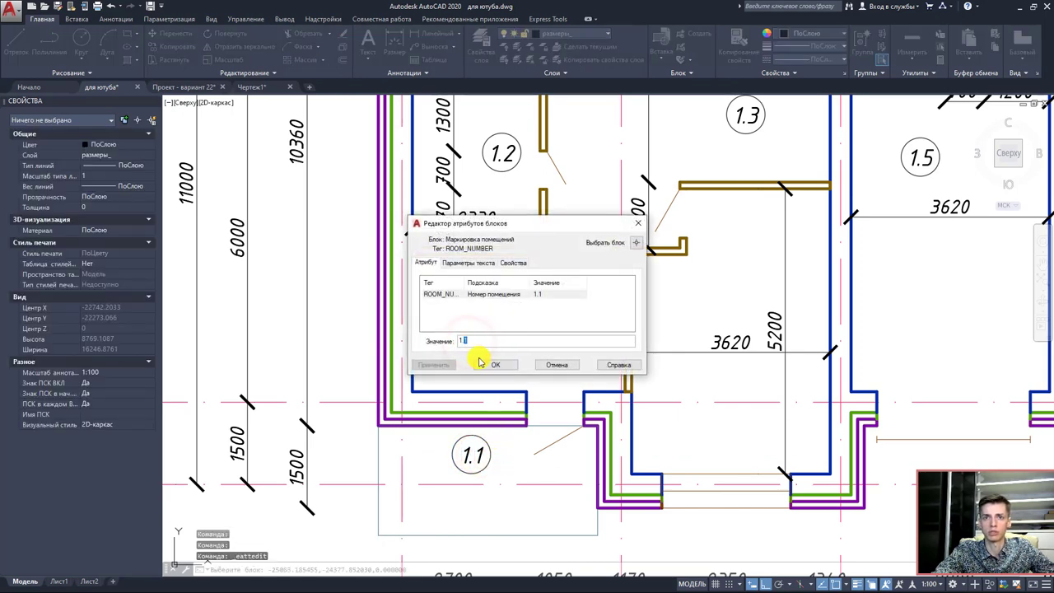
{"action": "type", "text": "1.8"}
{"action": "key", "text": "Return"}
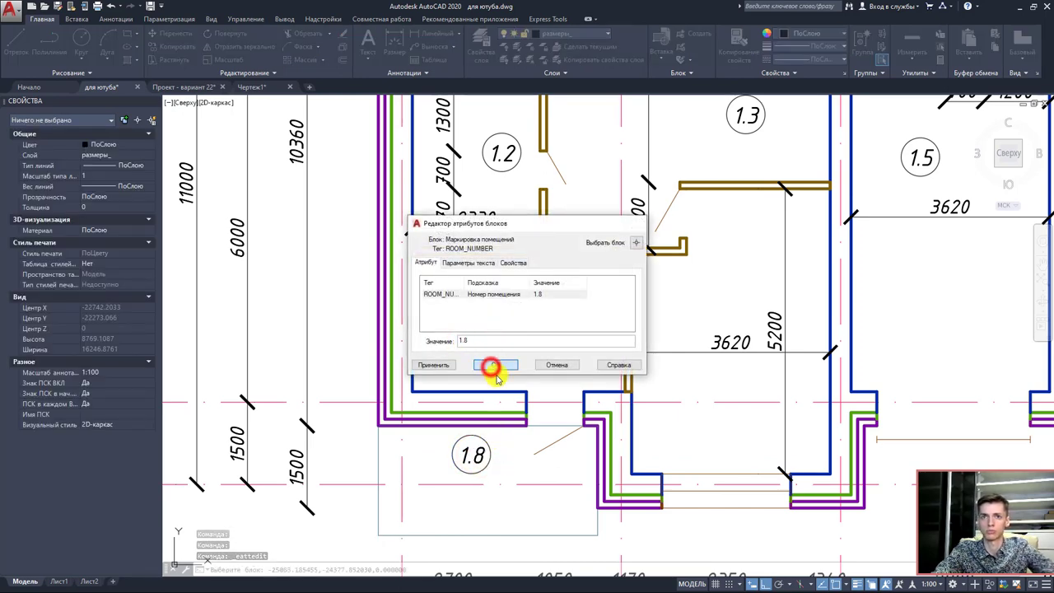
{"action": "left_click", "coordinate": [494, 366]}
{"action": "scroll", "coordinate": [523, 394], "scroll_direction": "down", "scroll_amount": 6}
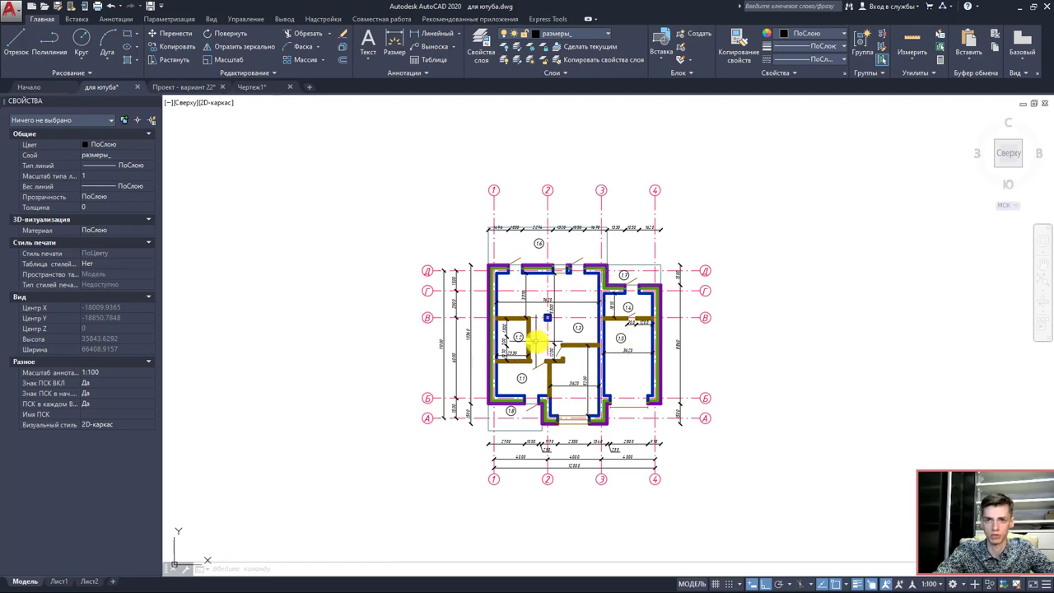
- Copy the 1.7 room tag into the room below 1.3 and beside the lower-left porch
{"action": "scroll", "coordinate": [581, 362], "scroll_direction": "up", "scroll_amount": 2}
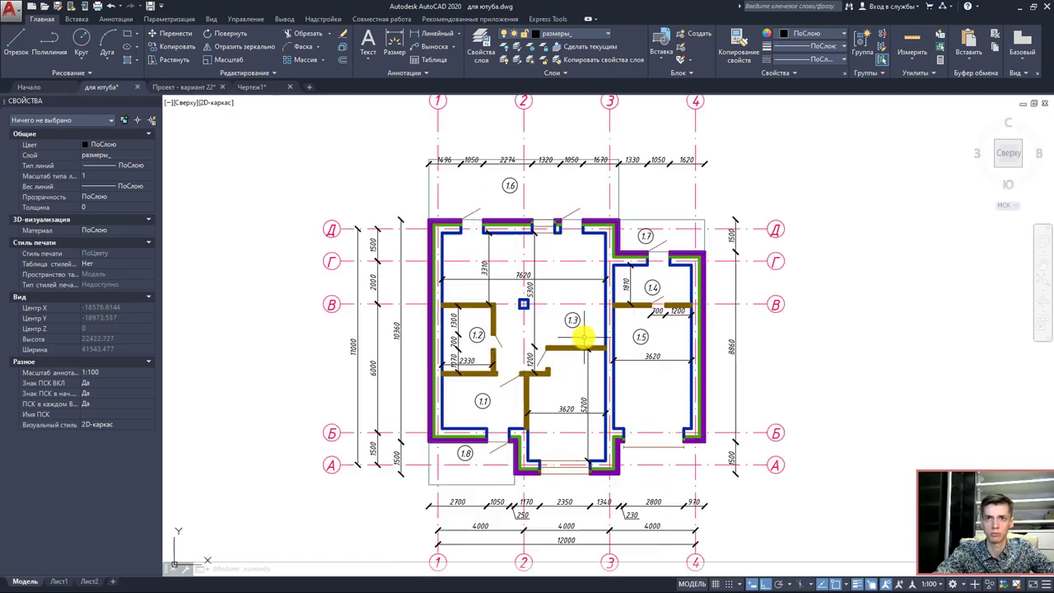
{"action": "scroll", "coordinate": [626, 339], "scroll_direction": "up", "scroll_amount": 2}
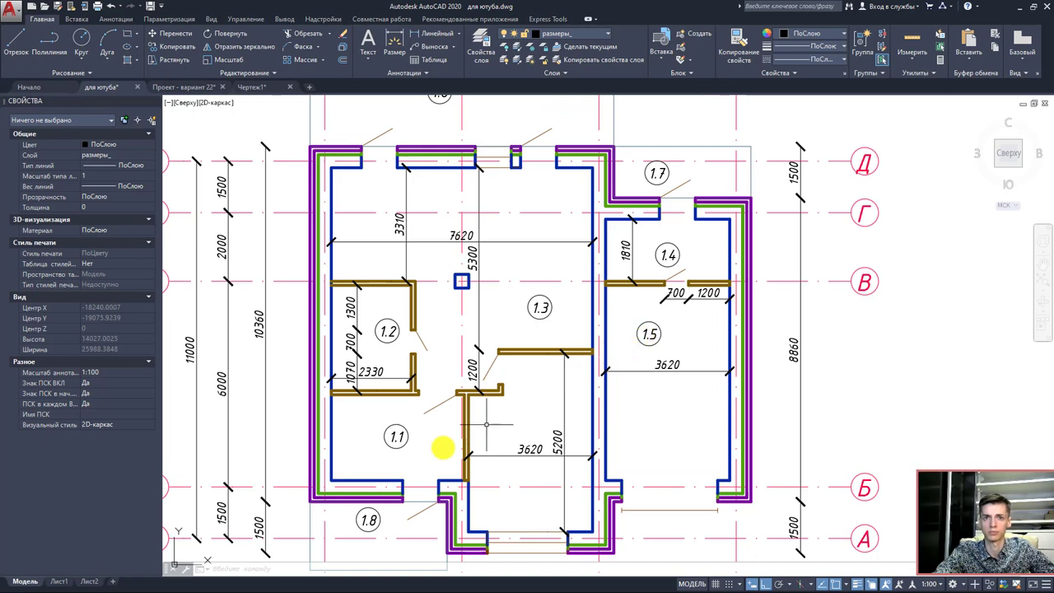
{"action": "scroll", "coordinate": [546, 330], "scroll_direction": "down", "scroll_amount": 2}
{"action": "left_click", "coordinate": [612, 232]}
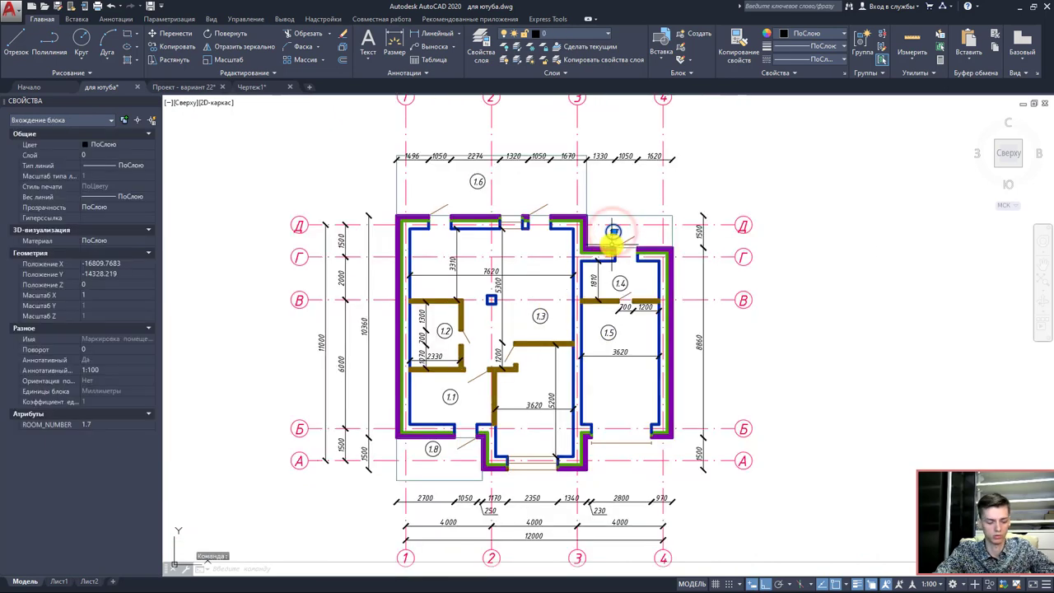
{"action": "key", "text": "ctrl+c"}
{"action": "key", "text": "ctrl+v"}
{"action": "left_click", "coordinate": [533, 383]}
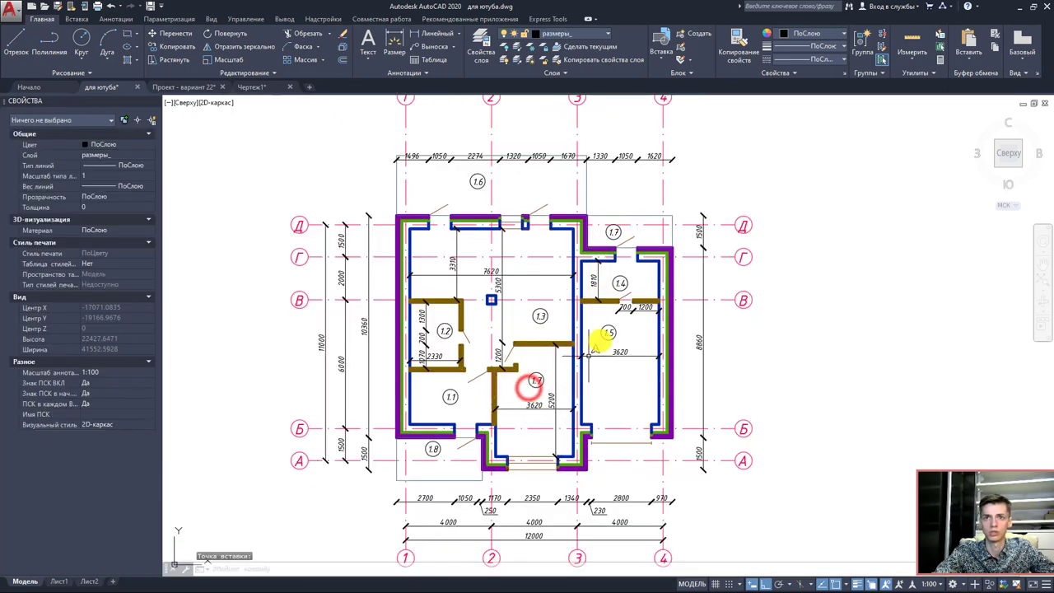
{"action": "left_click", "coordinate": [434, 449]}
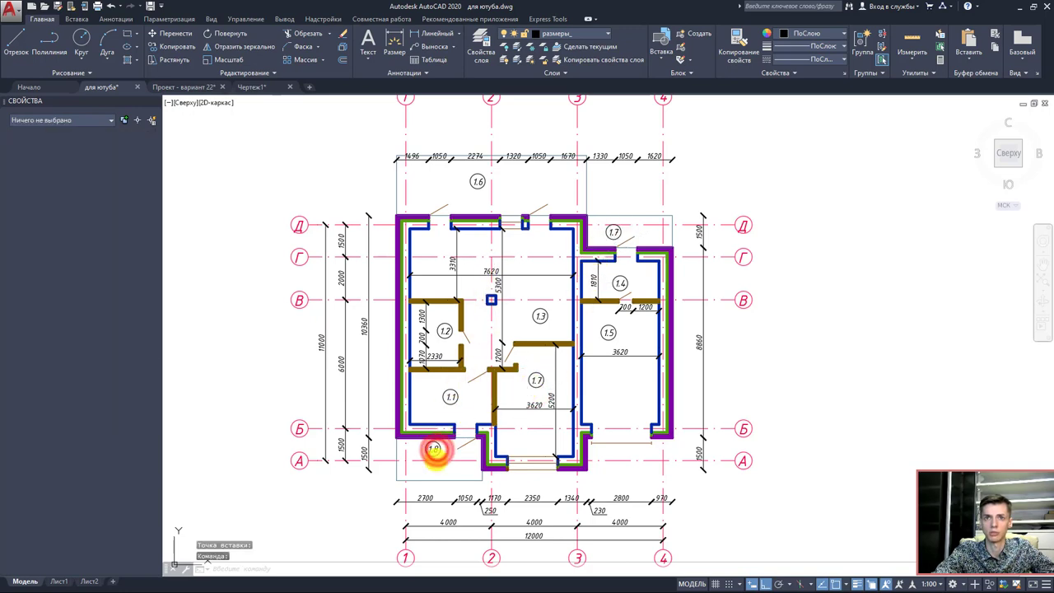
- Try editing the porch tag, dismiss the help error, and cancel the command
{"action": "double_click", "coordinate": [434, 449]}
{"action": "key", "text": "F1"}
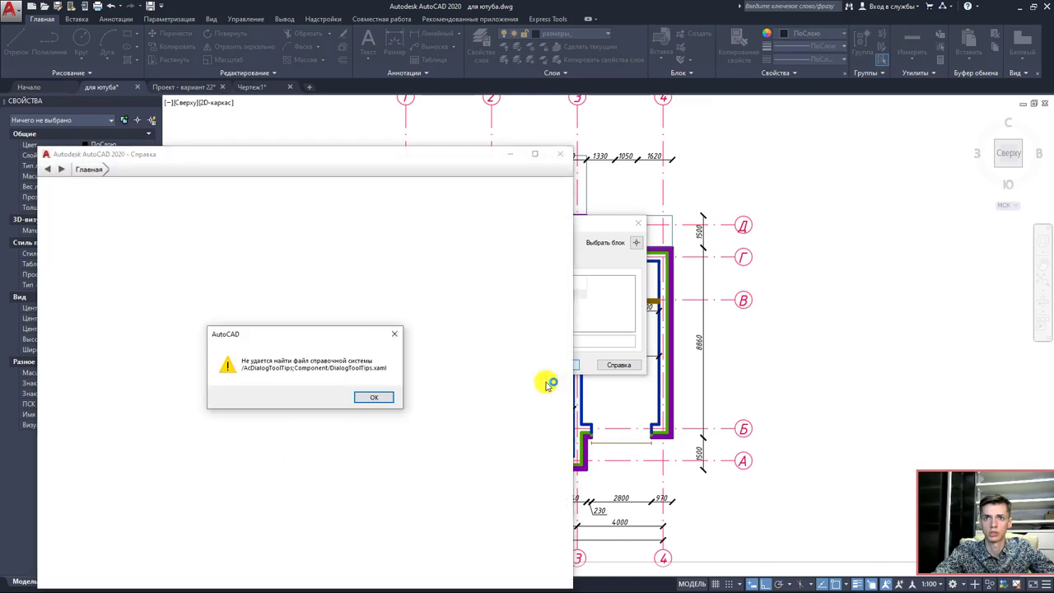
{"action": "key", "text": "Return"}
{"action": "left_click", "coordinate": [537, 156]}
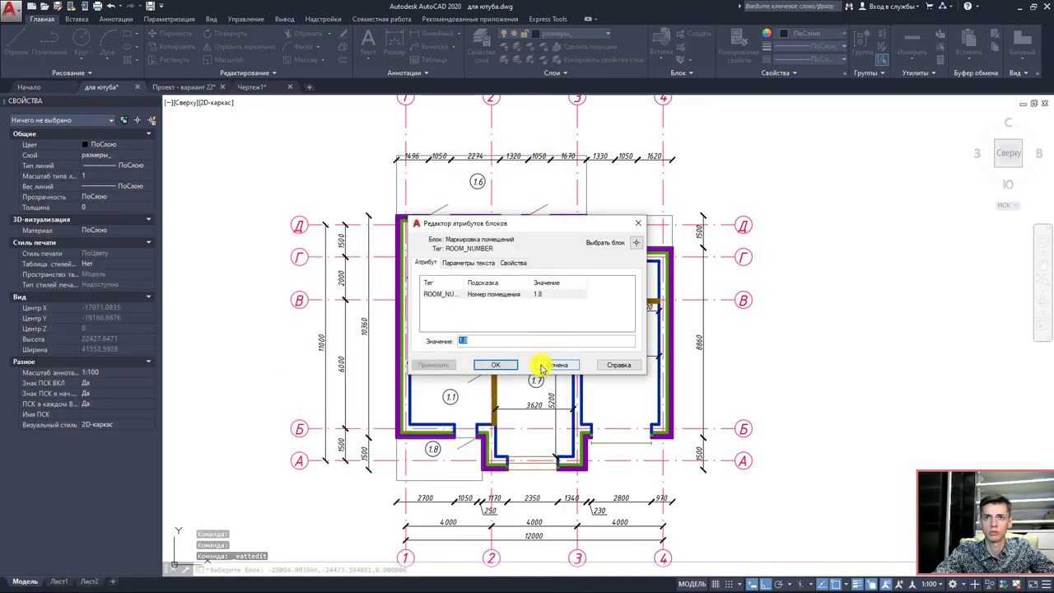
{"action": "left_click", "coordinate": [541, 367]}
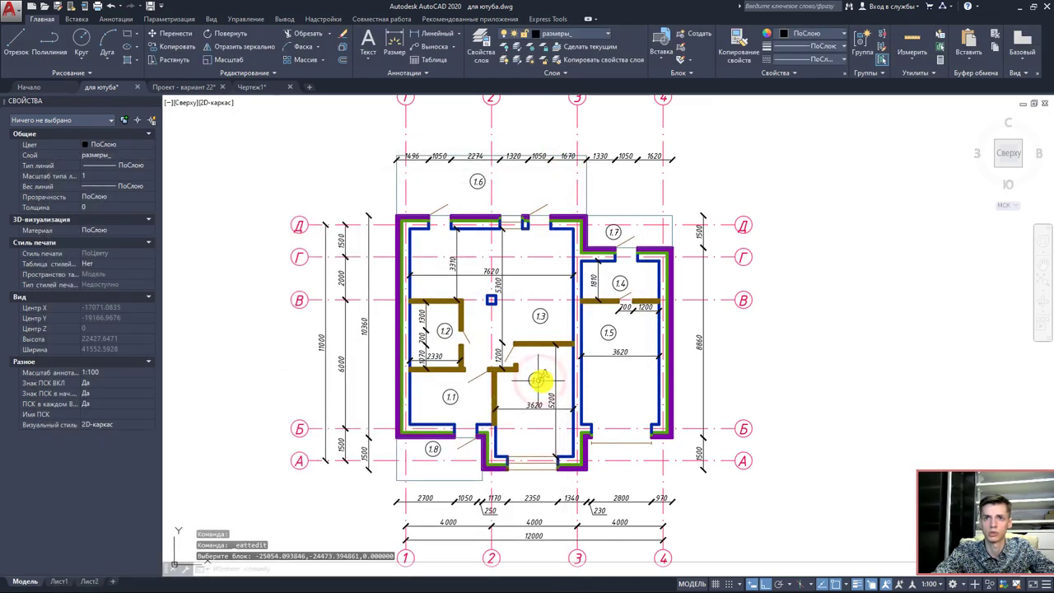
{"action": "key", "text": "Escape"}
{"action": "scroll", "coordinate": [560, 385], "scroll_direction": "up", "scroll_amount": 4}
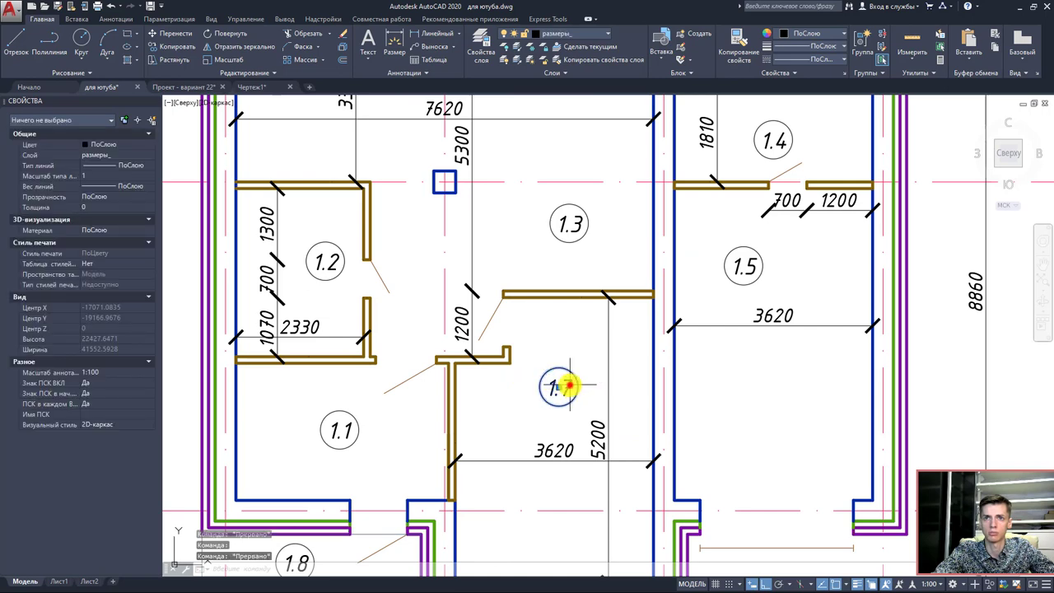
- Renumber the copied tag in the room below 1.3 to 1.8
{"action": "double_click", "coordinate": [568, 384]}
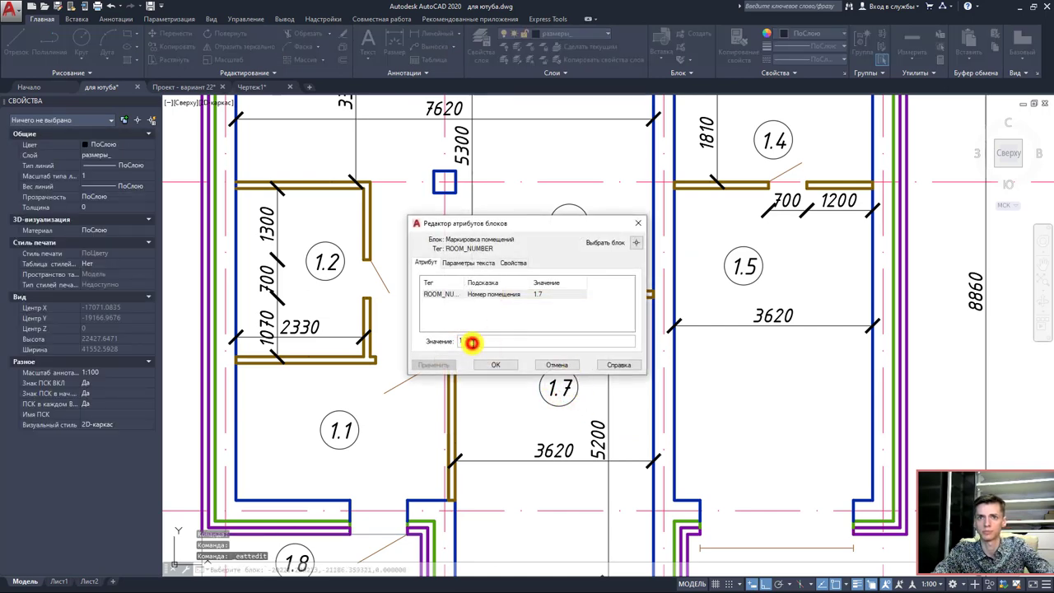
{"action": "left_click", "coordinate": [472, 343]}
{"action": "key", "text": "BackSpace"}
{"action": "key", "text": "BackSpace"}
{"action": "key", "text": "BackSpace"}
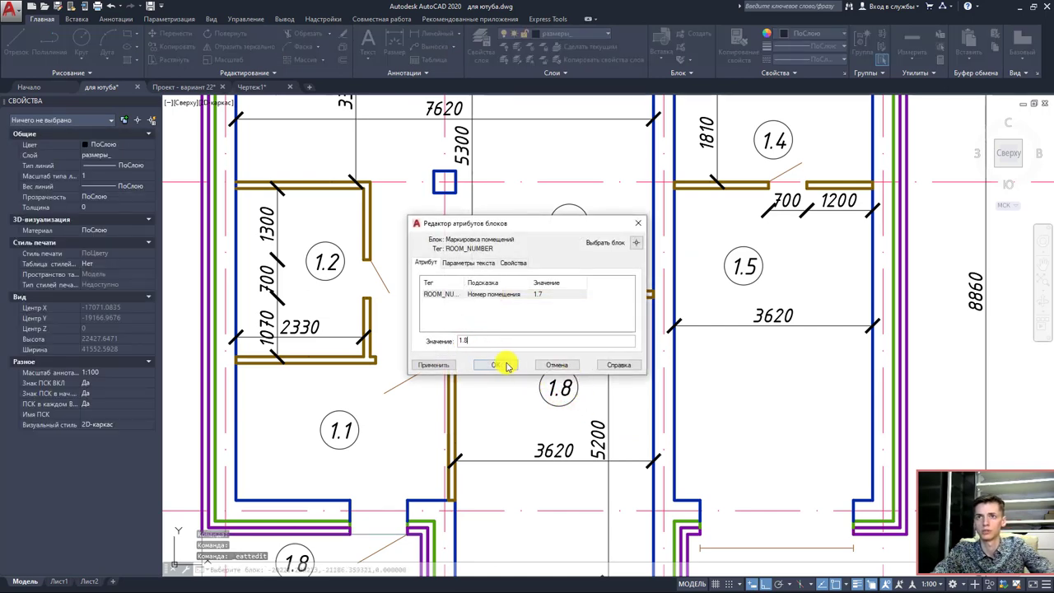
{"action": "left_click", "coordinate": [496, 365]}
- Renumber the porch tag to 1.9
{"action": "scroll", "coordinate": [494, 374], "scroll_direction": "down", "scroll_amount": 2}
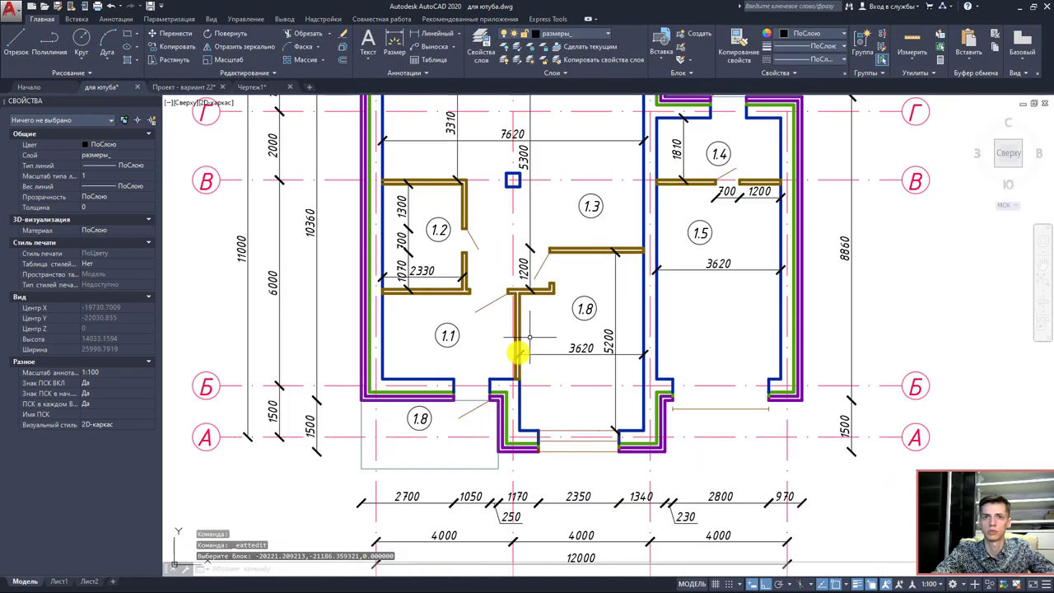
{"action": "left_click", "coordinate": [421, 418]}
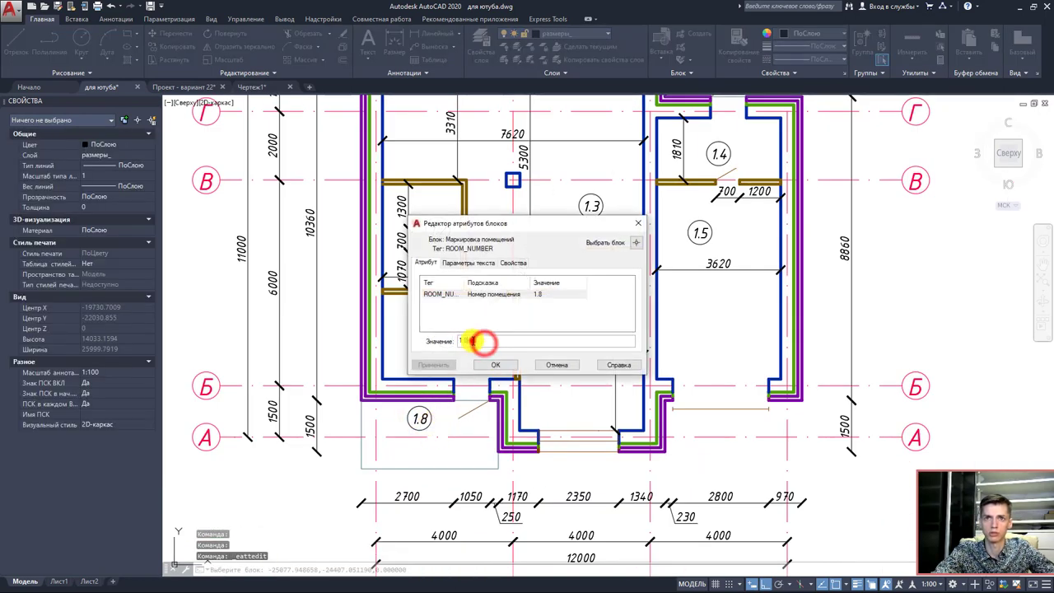
{"action": "key", "text": "BackSpace"}
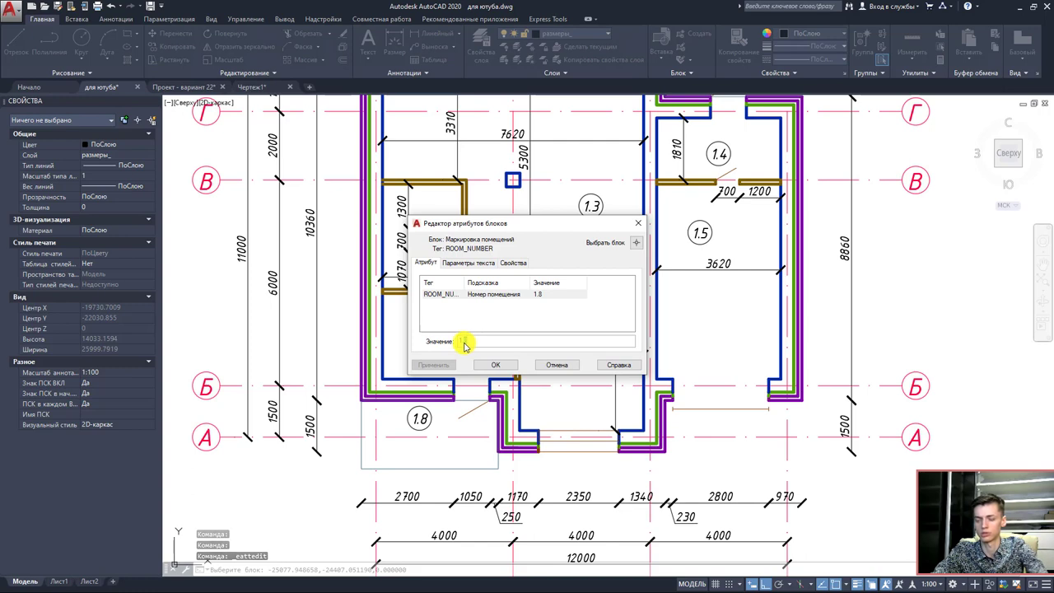
{"action": "type", "text": "1.9"}
{"action": "left_click", "coordinate": [496, 365]}
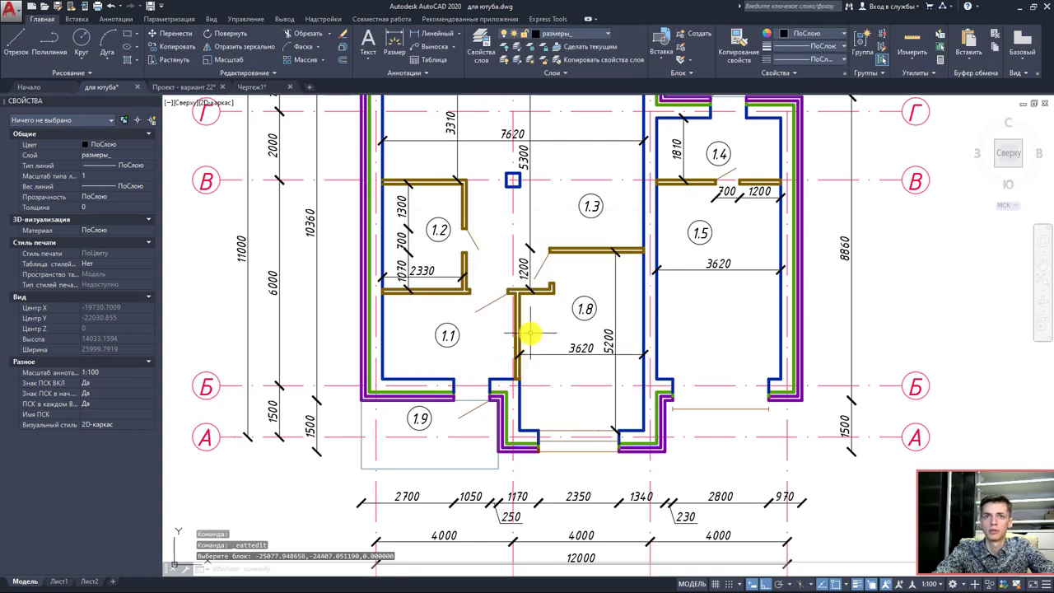
{"action": "scroll", "coordinate": [499, 364], "scroll_direction": "down", "scroll_amount": 2}
{"action": "middle_click_drag", "start_coordinate": [581, 329], "coordinate": [580, 350]}
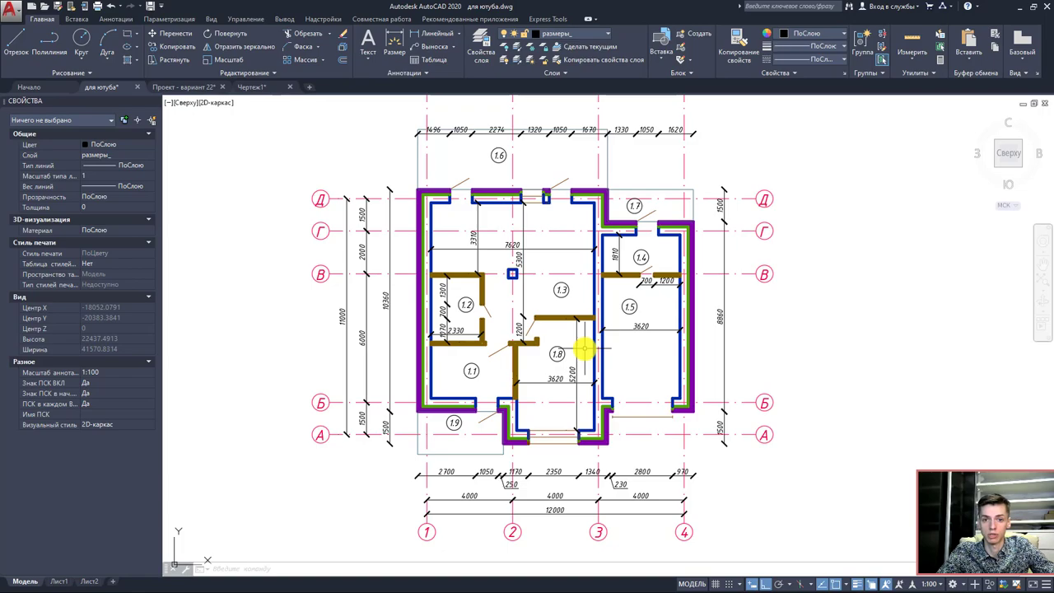
{"action": "middle_click_drag", "start_coordinate": [584, 350], "coordinate": [594, 361]}
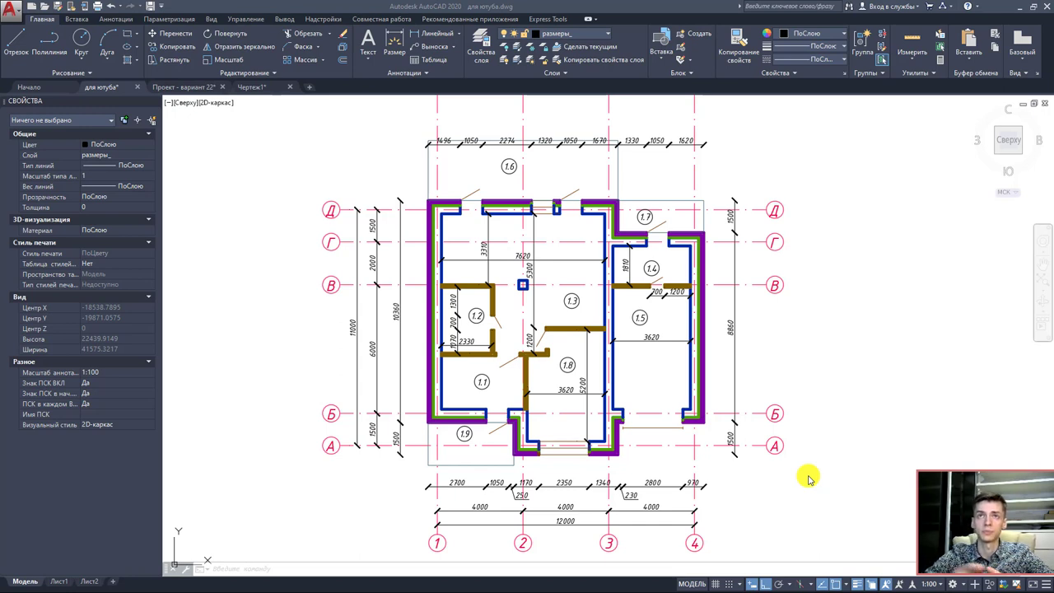
- Add layer 'площади полилиния' with colour 230 and 1.00 mm lineweight, and make it current
{"action": "left_click", "coordinate": [478, 50]}
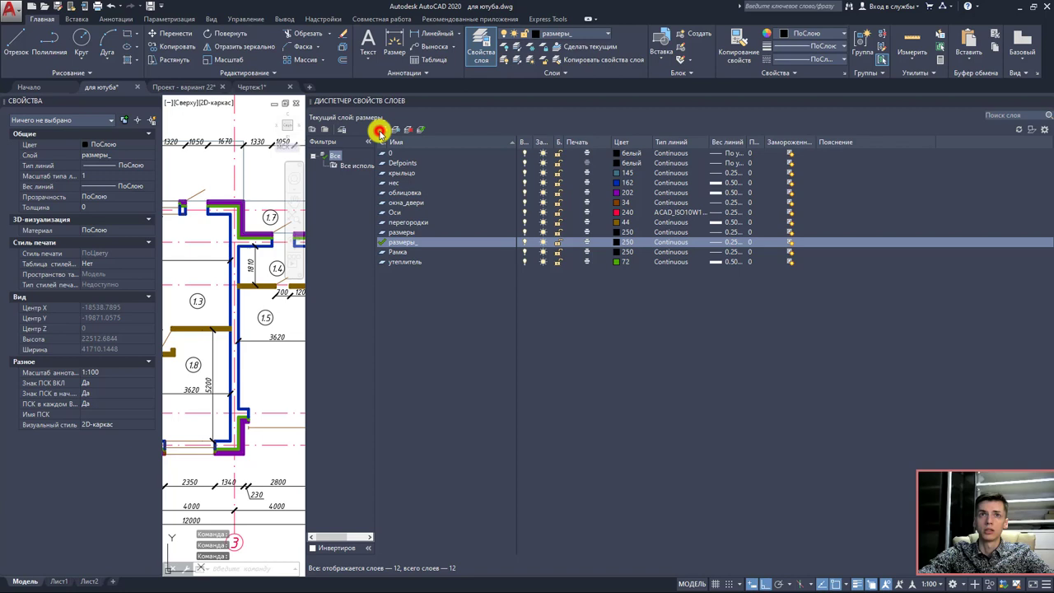
{"action": "left_click", "coordinate": [381, 130]}
{"action": "type", "text": "площади полилиния"}
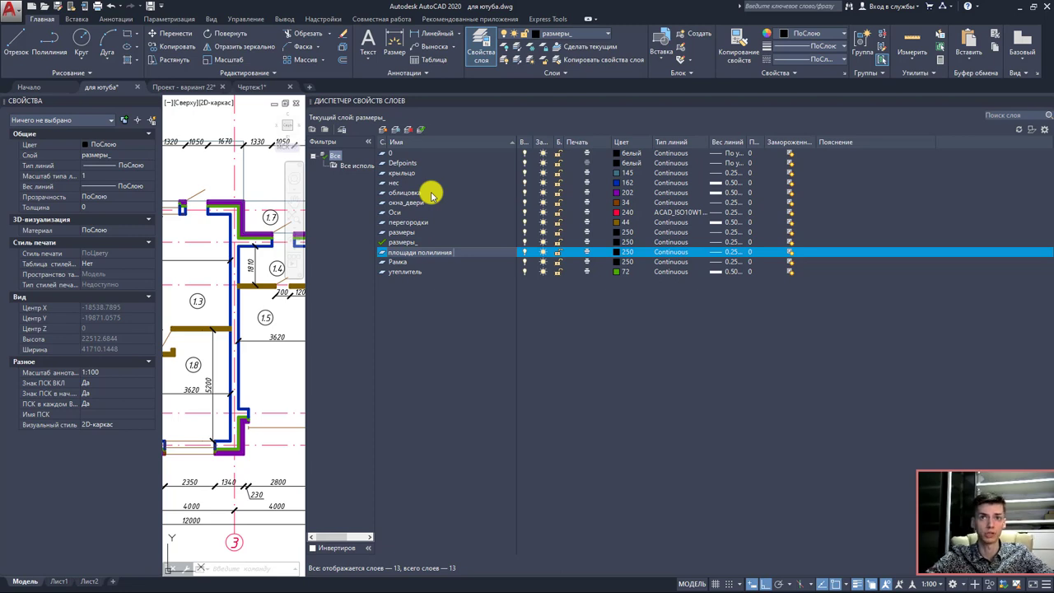
{"action": "left_click", "coordinate": [618, 251]}
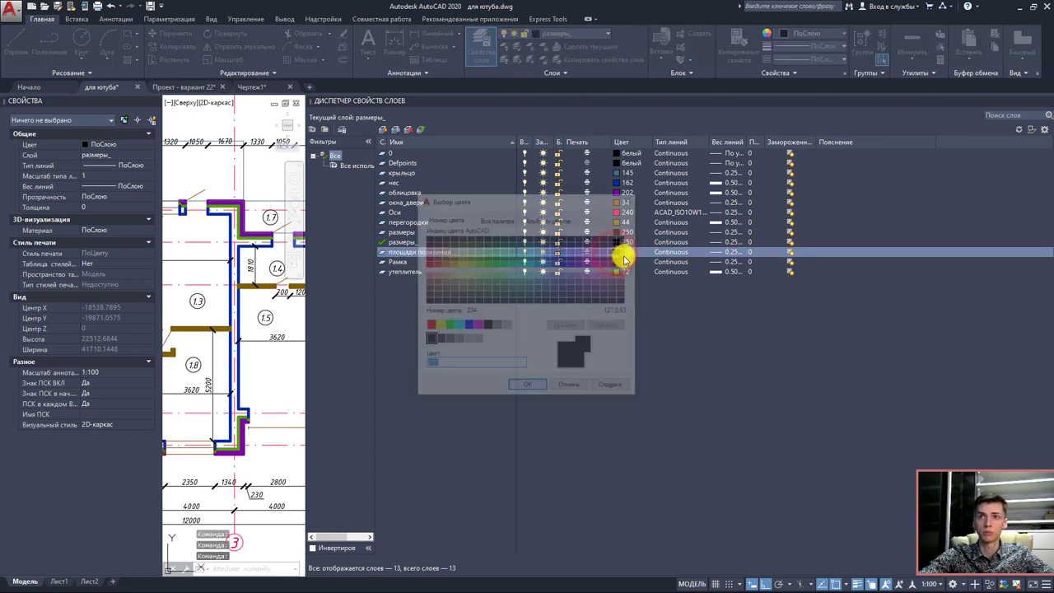
{"action": "left_click", "coordinate": [616, 264]}
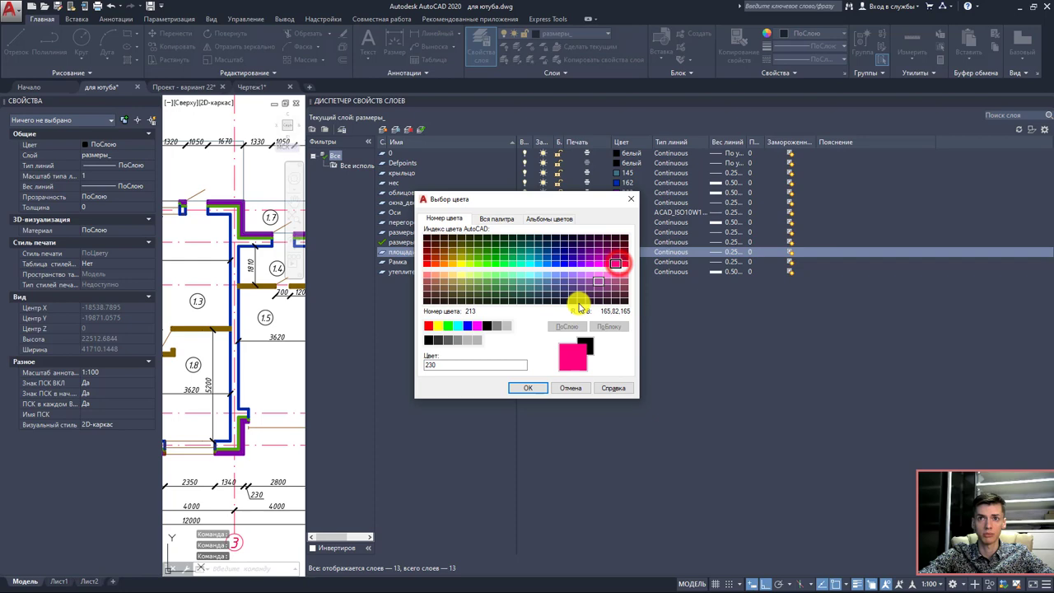
{"action": "left_click", "coordinate": [524, 388]}
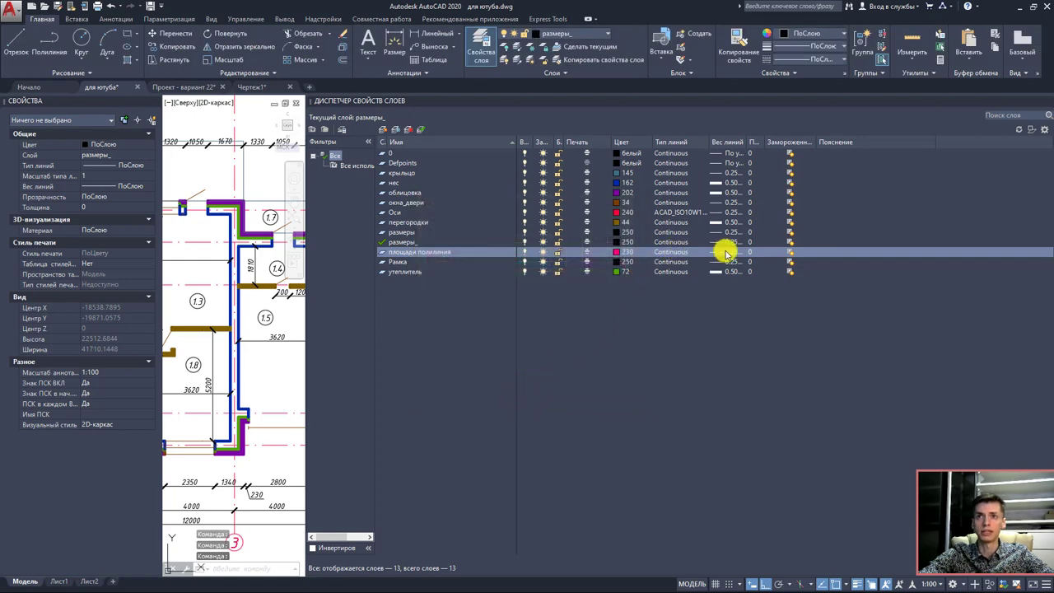
{"action": "left_click", "coordinate": [726, 254]}
{"action": "scroll", "coordinate": [527, 300], "scroll_direction": "down", "scroll_amount": 2}
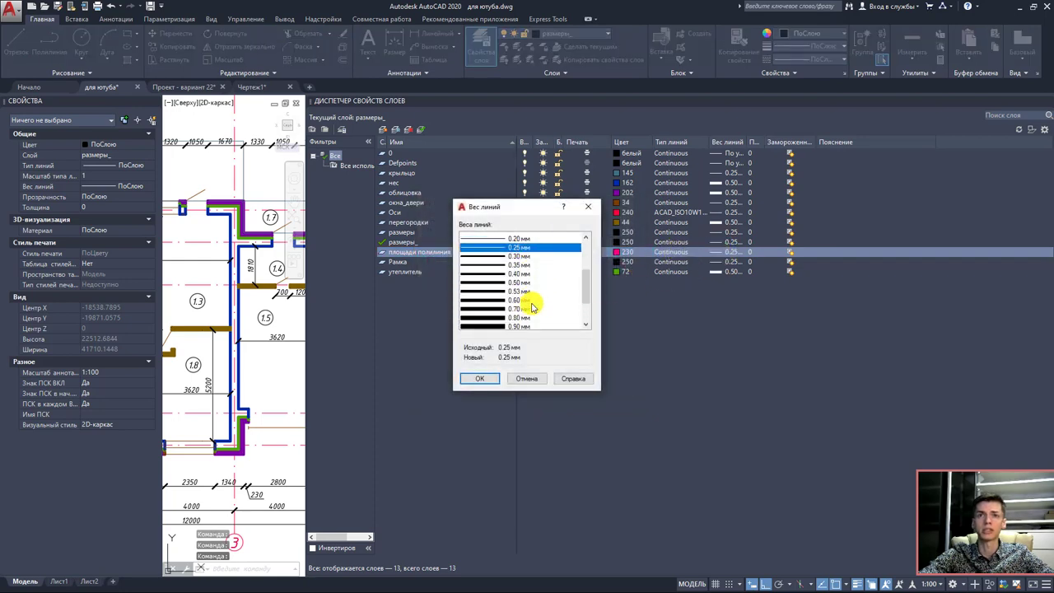
{"action": "scroll", "coordinate": [532, 307], "scroll_direction": "down", "scroll_amount": 1}
{"action": "left_click", "coordinate": [498, 290]}
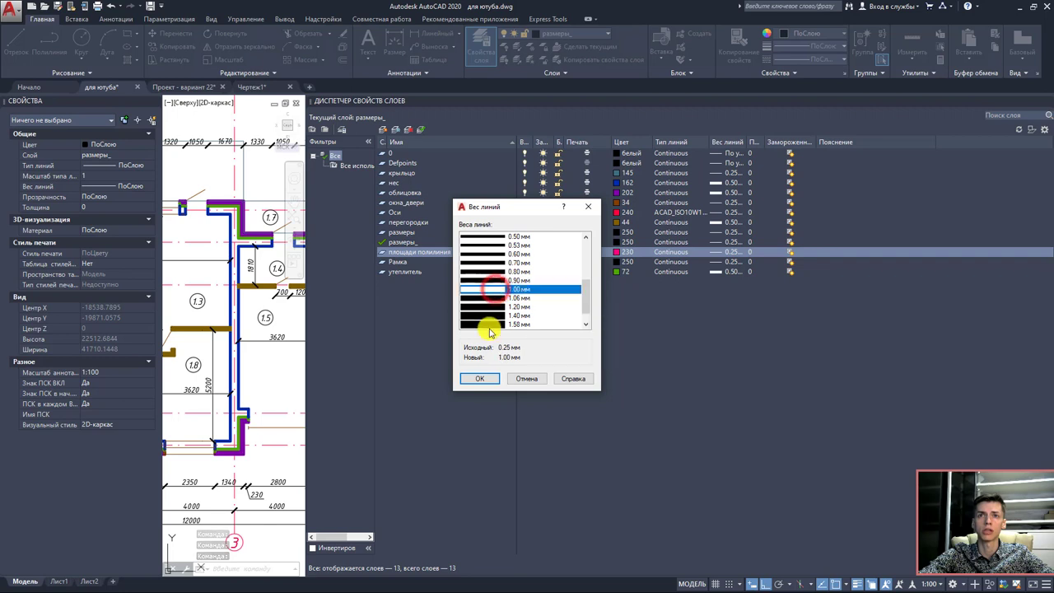
{"action": "left_click", "coordinate": [483, 378]}
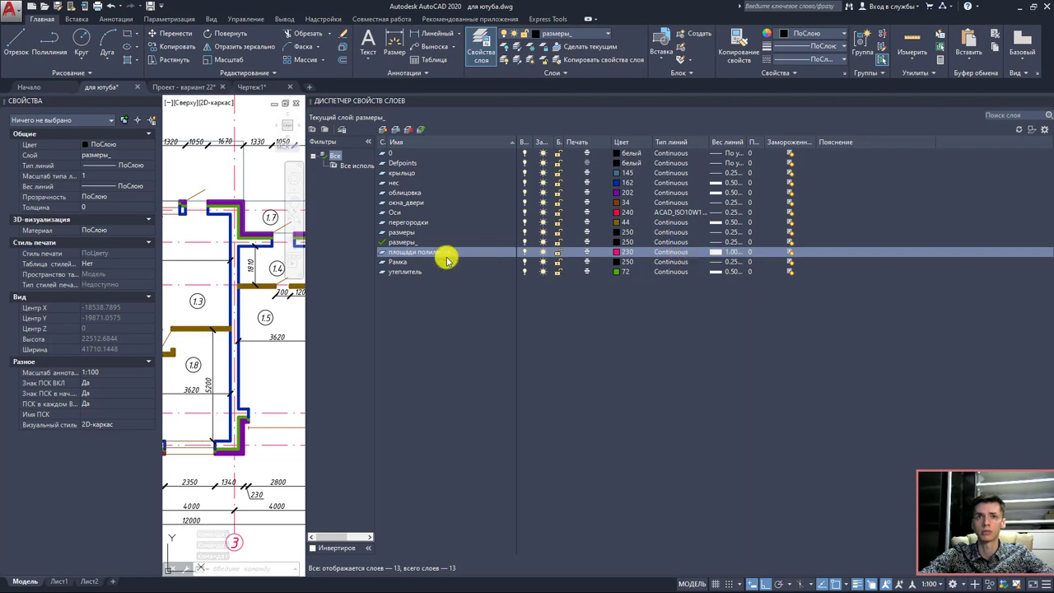
{"action": "double_click", "coordinate": [383, 252]}
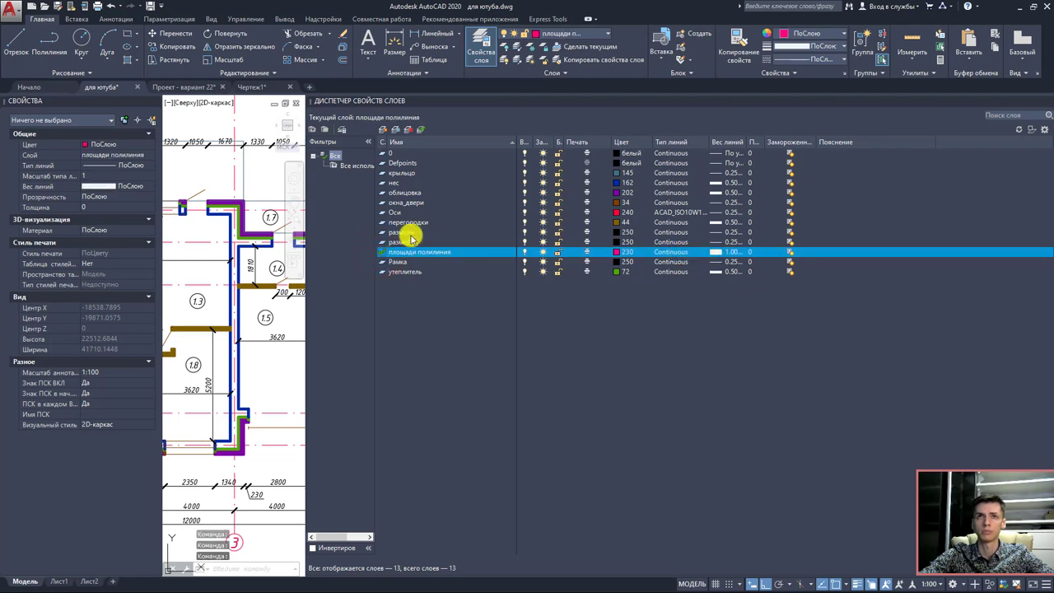
{"action": "left_click", "coordinate": [479, 51]}
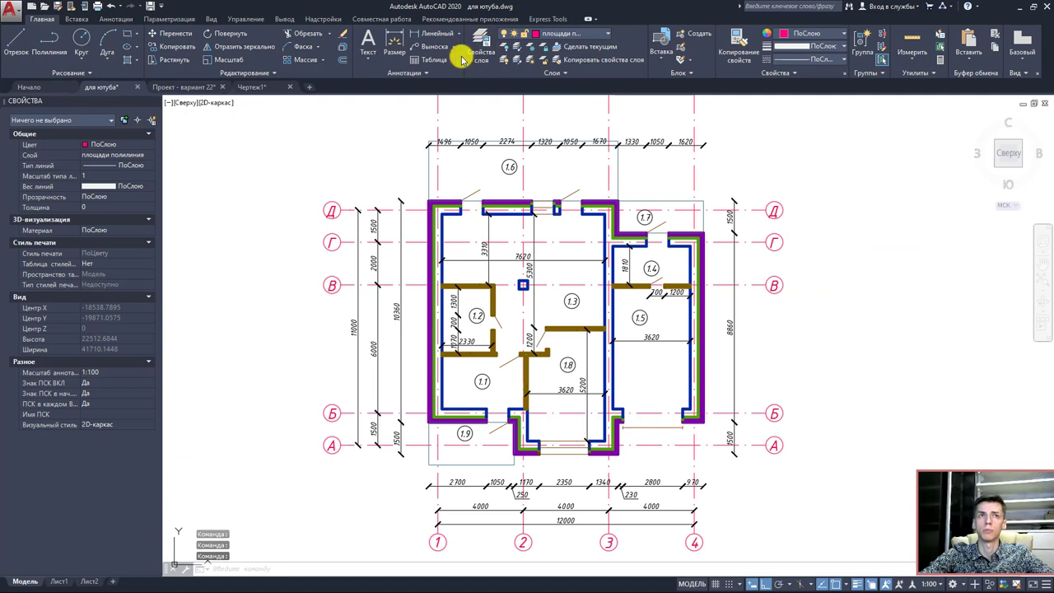
- Create the text style 'площади' with a paper text height of 3 and apply it
{"action": "left_click", "coordinate": [123, 19]}
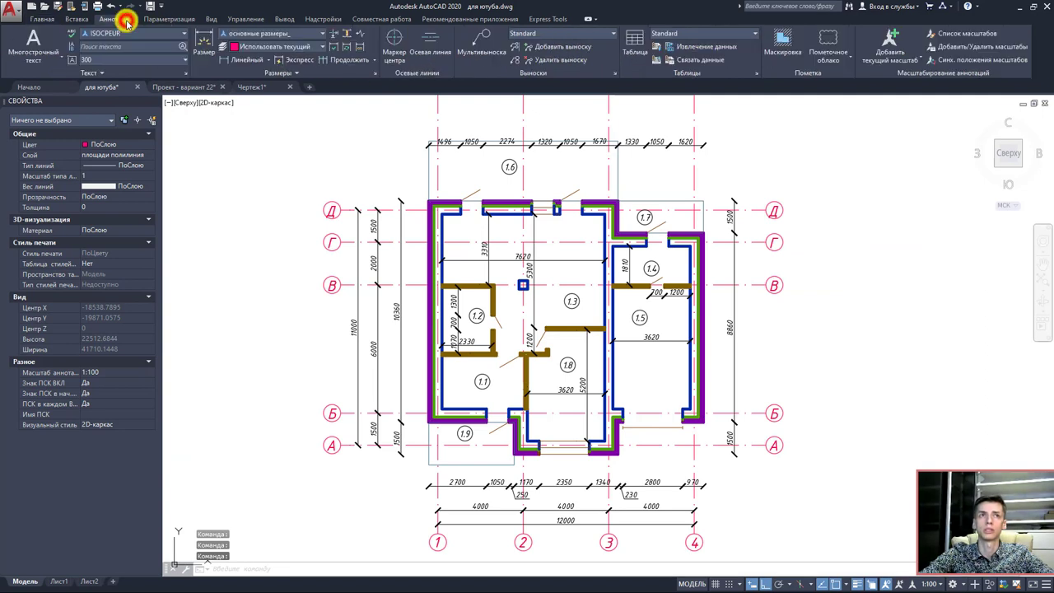
{"action": "left_click", "coordinate": [186, 73]}
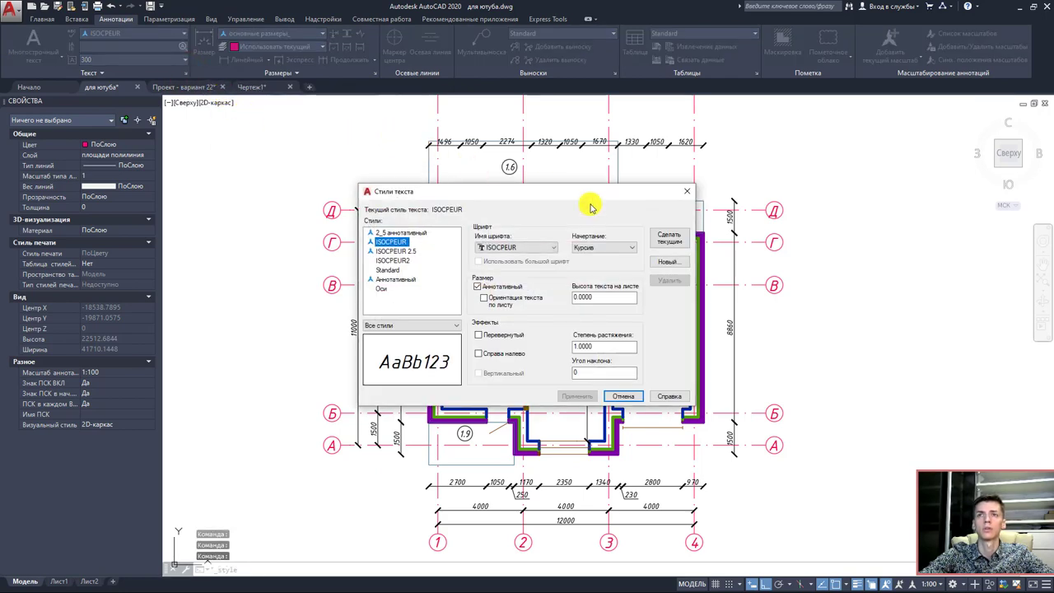
{"action": "left_click", "coordinate": [668, 261]}
{"action": "type", "text": "площади"}
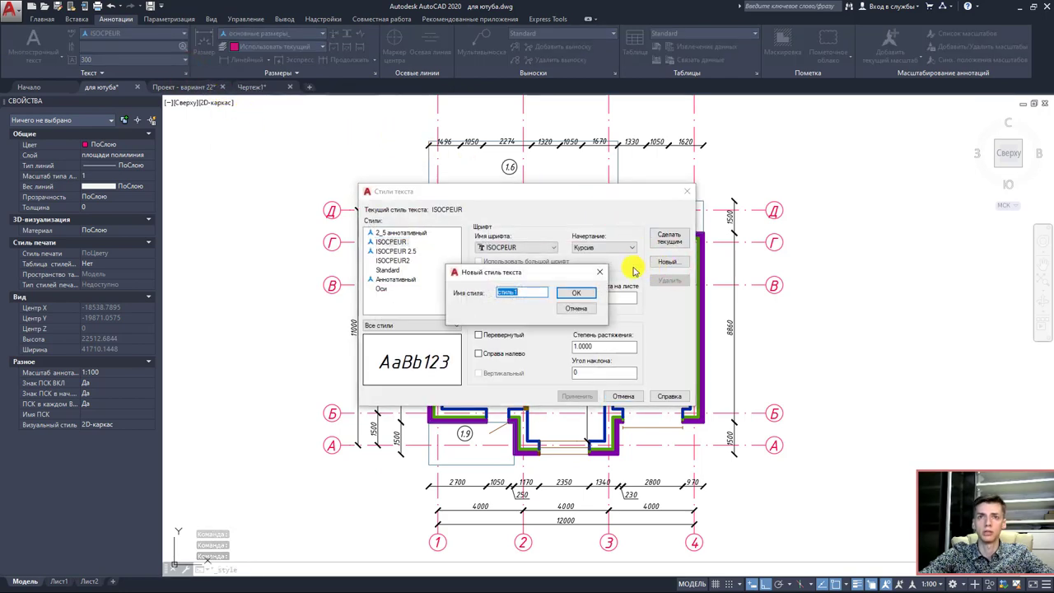
{"action": "left_click", "coordinate": [575, 287]}
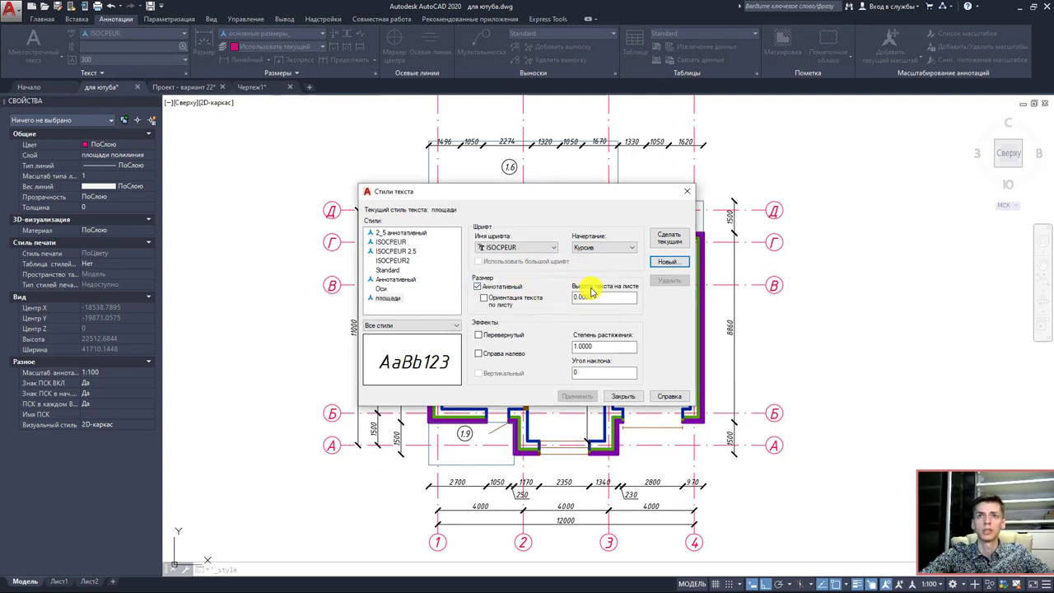
{"action": "left_click_drag", "start_coordinate": [604, 299], "coordinate": [575, 299]}
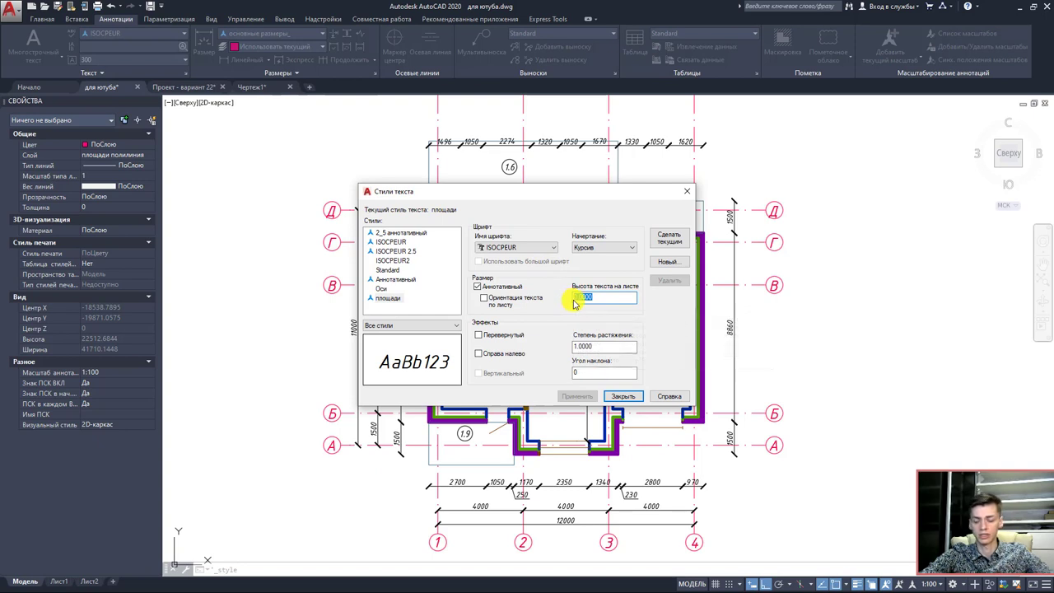
{"action": "key", "text": "BackSpace"}
{"action": "type", "text": "3"}
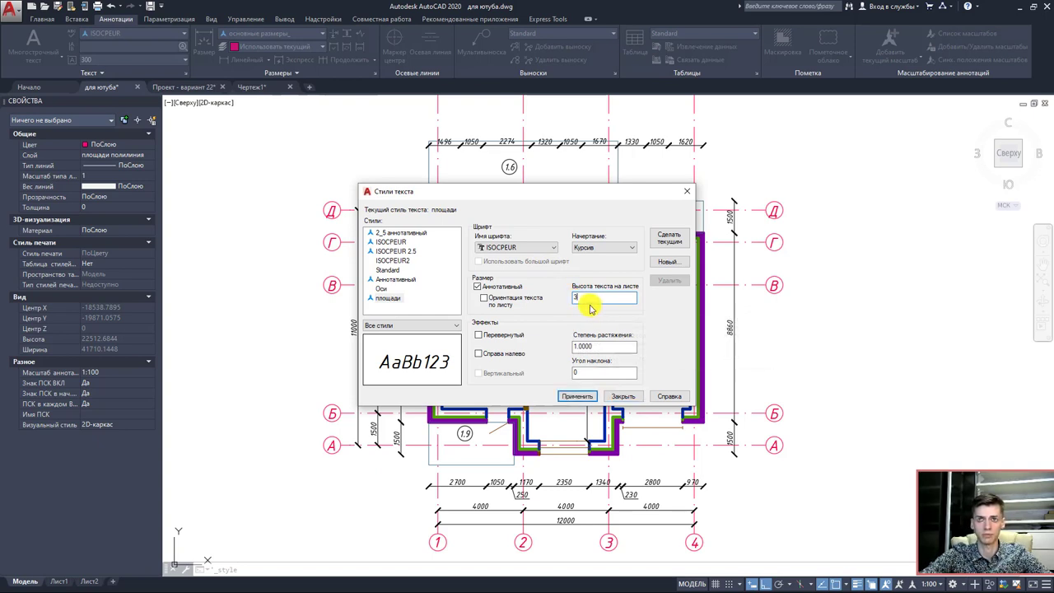
{"action": "left_click", "coordinate": [579, 397]}
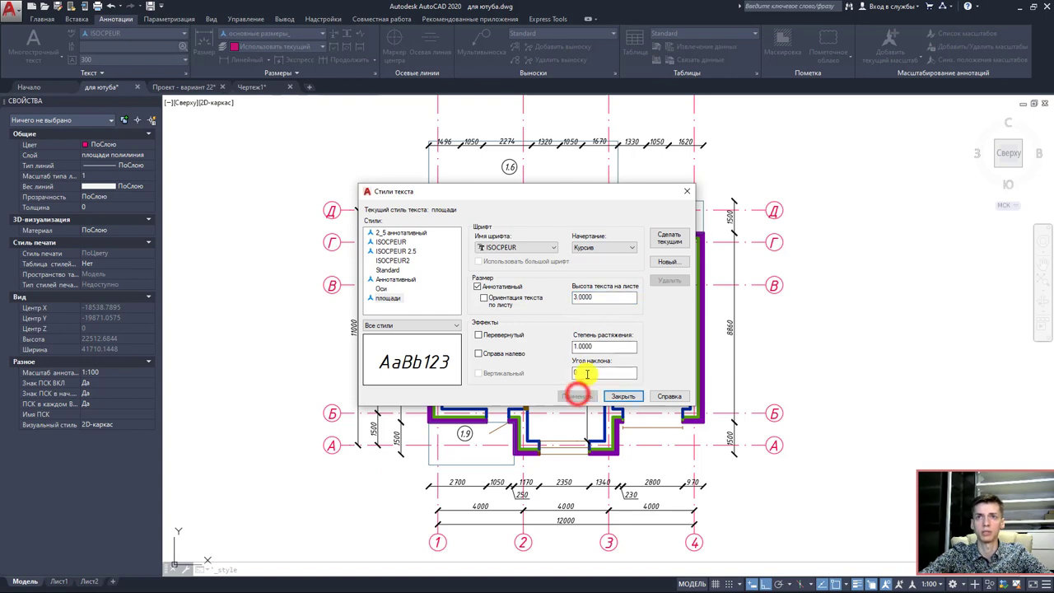
{"action": "left_click", "coordinate": [623, 396]}
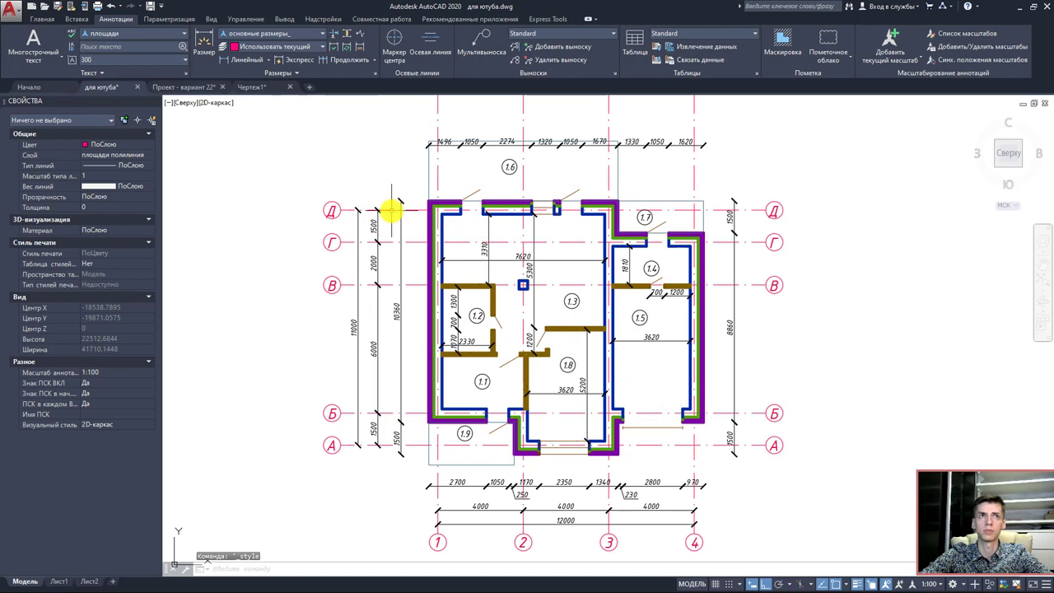
- Use Layer Off to hide the axis and dimension layers by picking a gridline and a dimension
{"action": "left_click", "coordinate": [35, 18]}
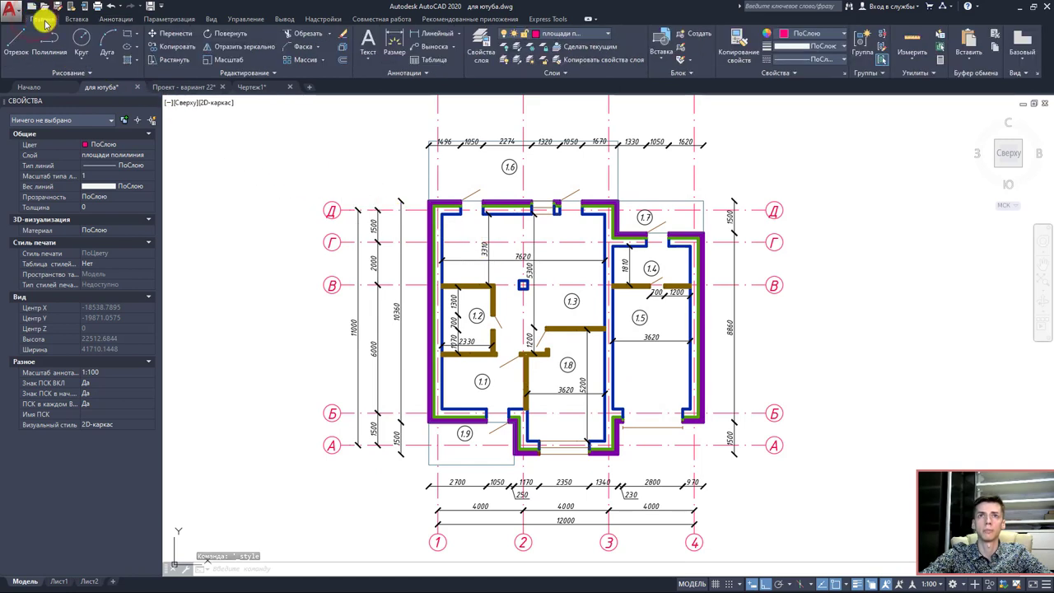
{"action": "left_click", "coordinate": [509, 47]}
{"action": "scroll", "coordinate": [512, 168], "scroll_direction": "up", "scroll_amount": 4}
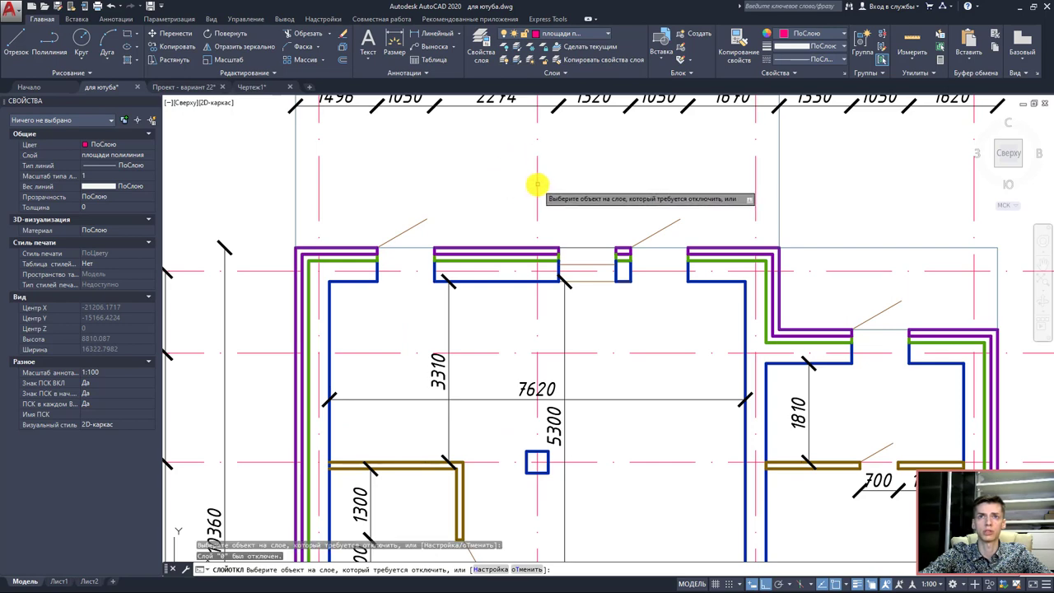
{"action": "left_click", "coordinate": [536, 184]}
{"action": "scroll", "coordinate": [527, 183], "scroll_direction": "down", "scroll_amount": 2}
{"action": "left_click", "coordinate": [477, 281]}
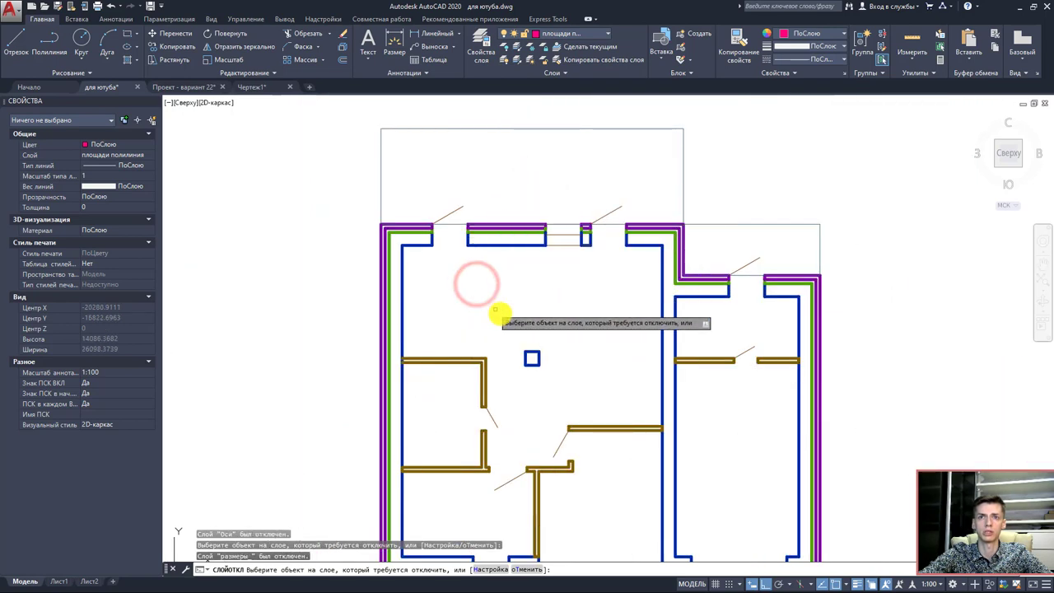
{"action": "scroll", "coordinate": [496, 311], "scroll_direction": "down", "scroll_amount": 2}
{"action": "middle_click_drag", "start_coordinate": [511, 275], "coordinate": [497, 228]}
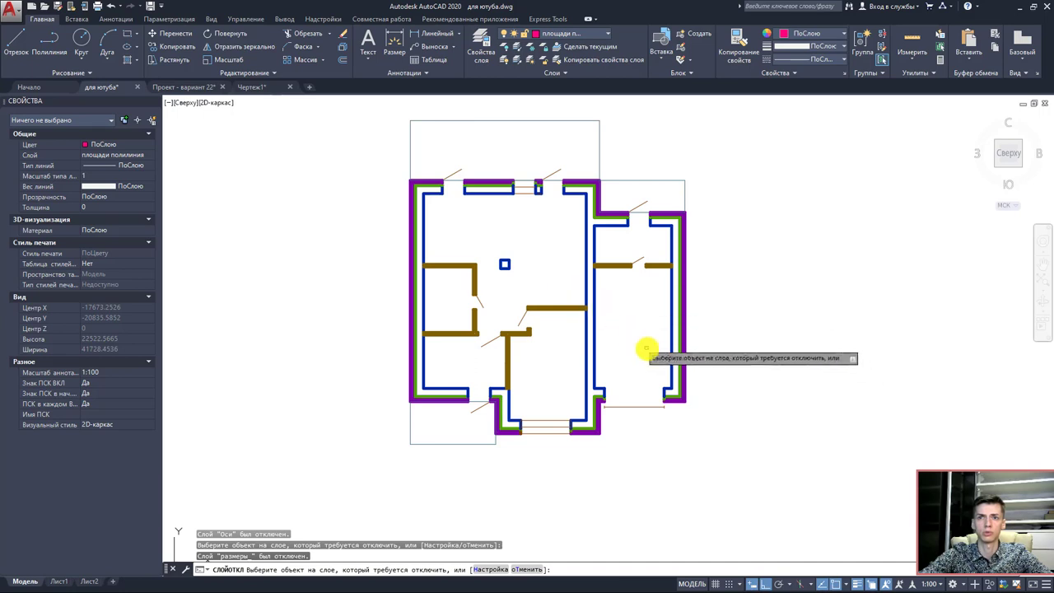
{"action": "scroll", "coordinate": [696, 309], "scroll_direction": "down", "scroll_amount": 2}
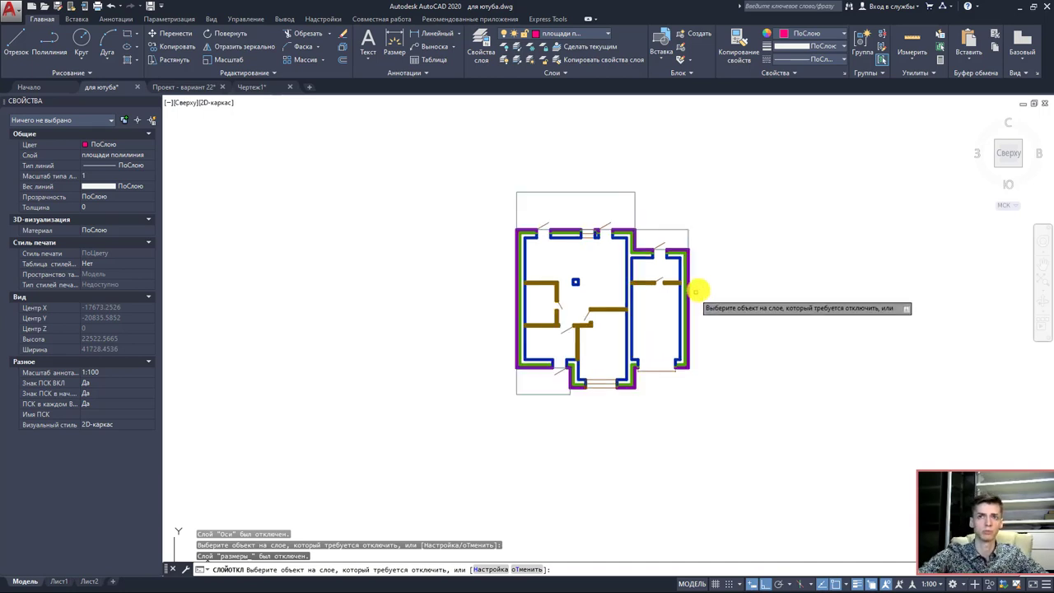
{"action": "key", "text": "Escape"}
{"action": "scroll", "coordinate": [570, 295], "scroll_direction": "up", "scroll_amount": 4}
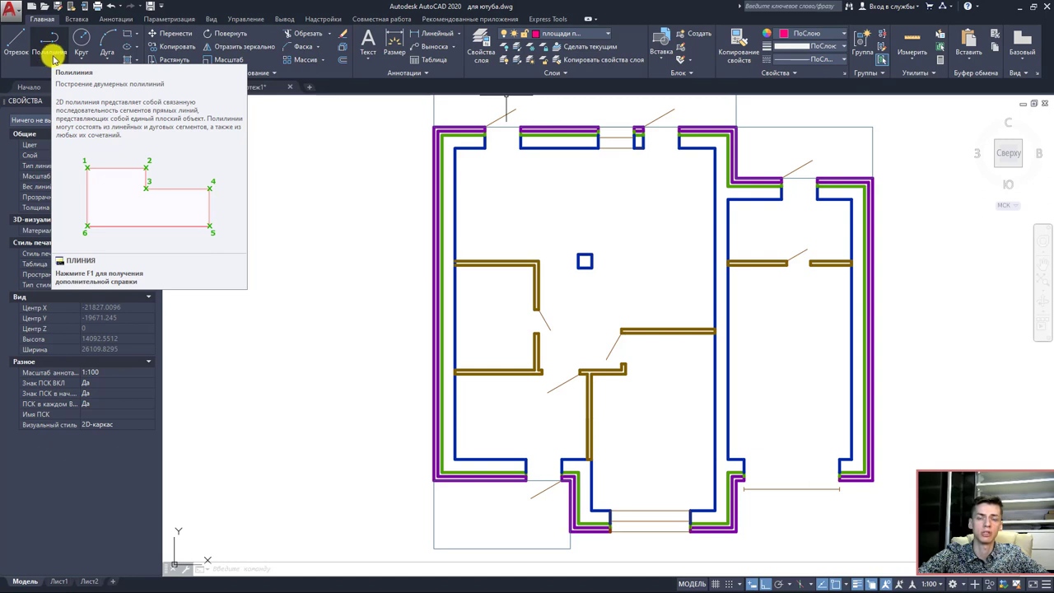
- Start an area polyline at the room's wall corner and trace its walls and top doorway recess
{"action": "left_click", "coordinate": [54, 58]}
{"action": "scroll", "coordinate": [483, 206], "scroll_direction": "up", "scroll_amount": 2}
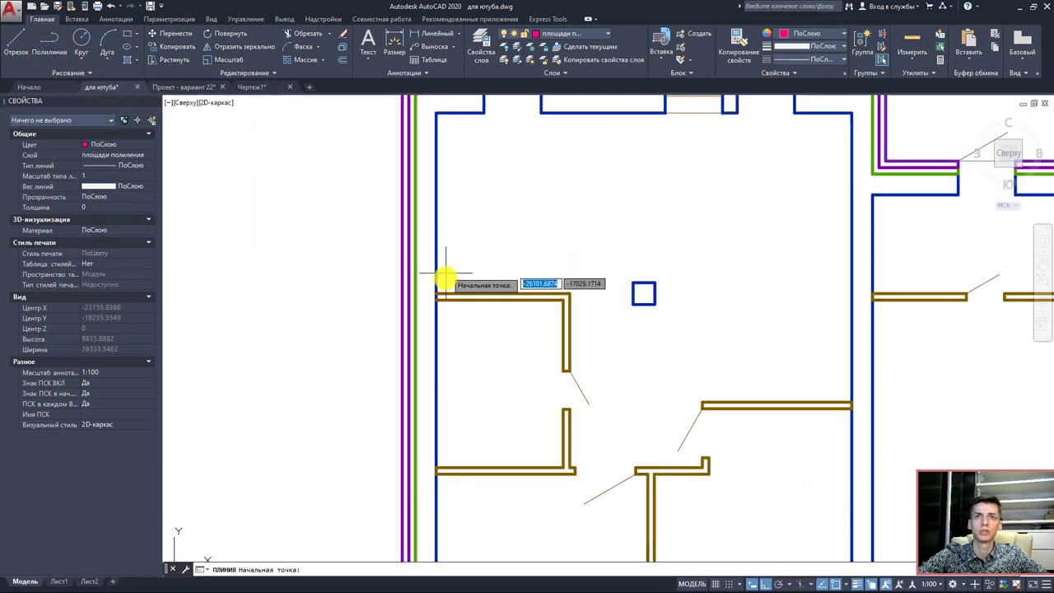
{"action": "left_click", "coordinate": [437, 294]}
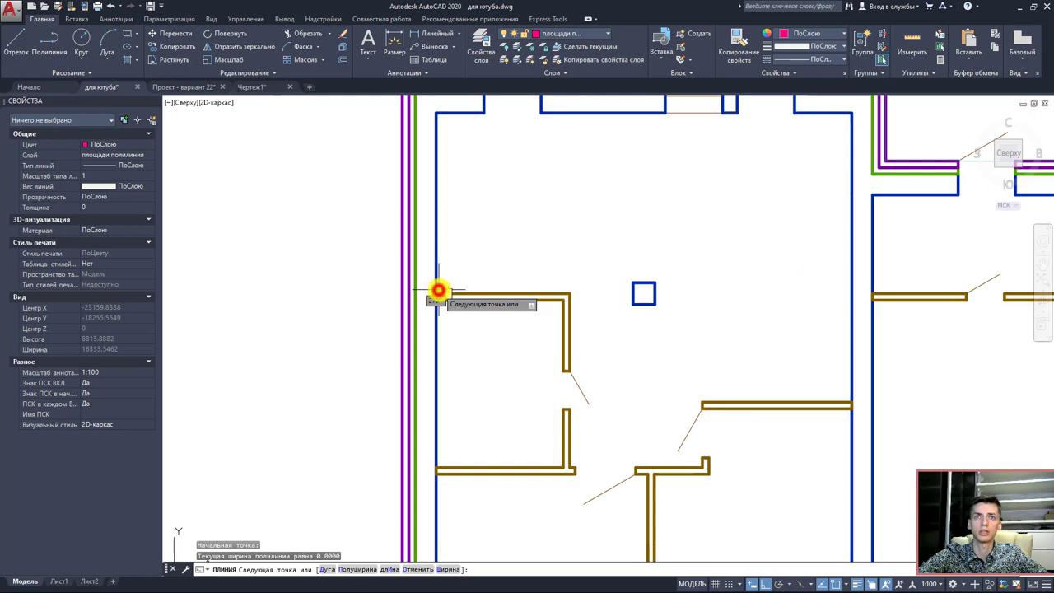
{"action": "left_click", "coordinate": [572, 289]}
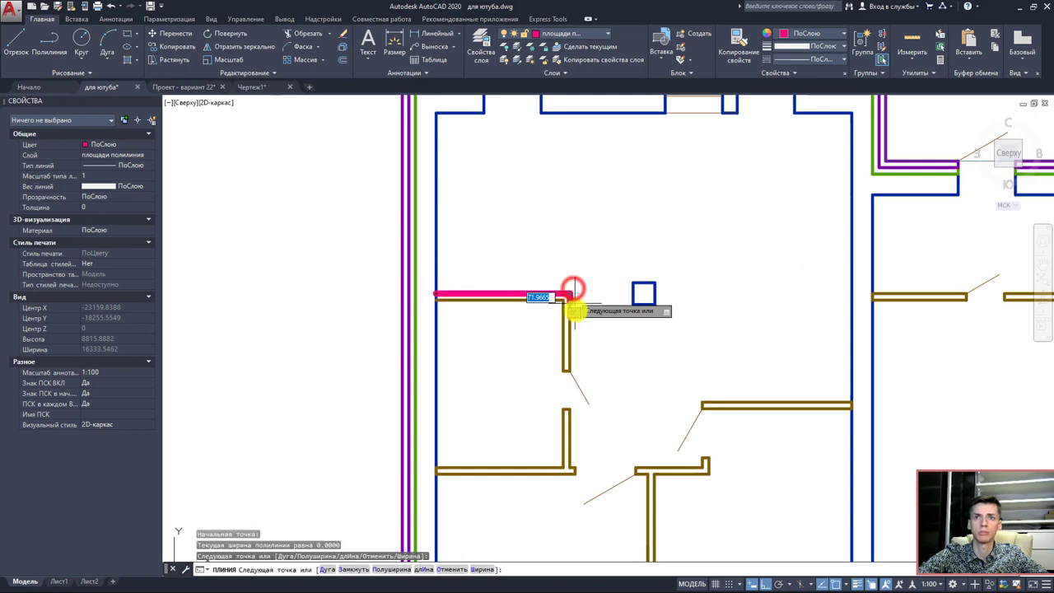
{"action": "scroll", "coordinate": [574, 465], "scroll_direction": "up", "scroll_amount": 4}
{"action": "left_click", "coordinate": [558, 475]}
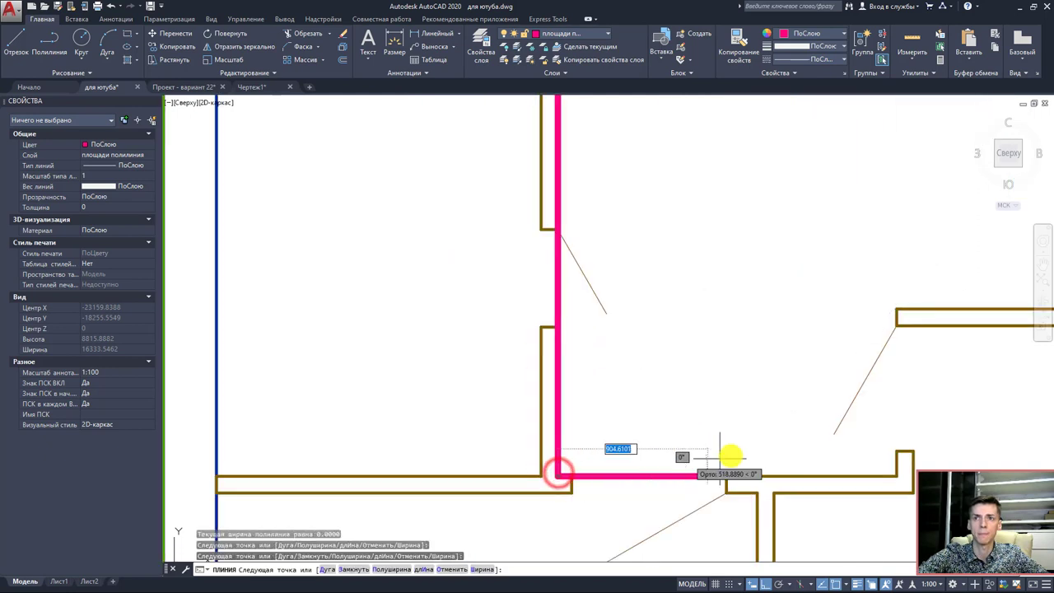
{"action": "left_click", "coordinate": [901, 475]}
{"action": "scroll", "coordinate": [901, 461], "scroll_direction": "down", "scroll_amount": 2}
{"action": "middle_click_drag", "start_coordinate": [903, 424], "coordinate": [798, 461]}
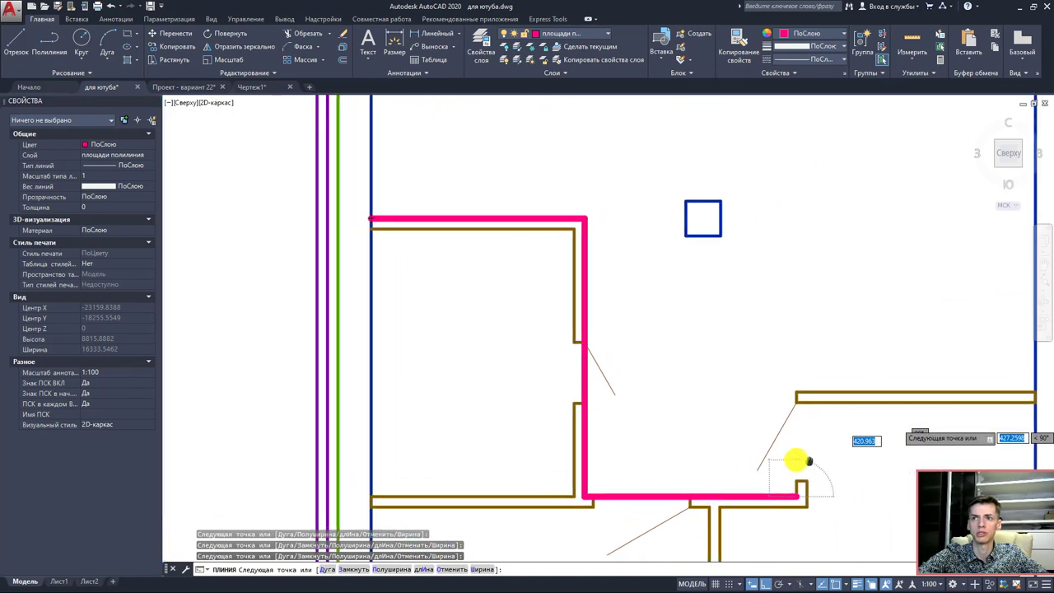
{"action": "left_click", "coordinate": [790, 392]}
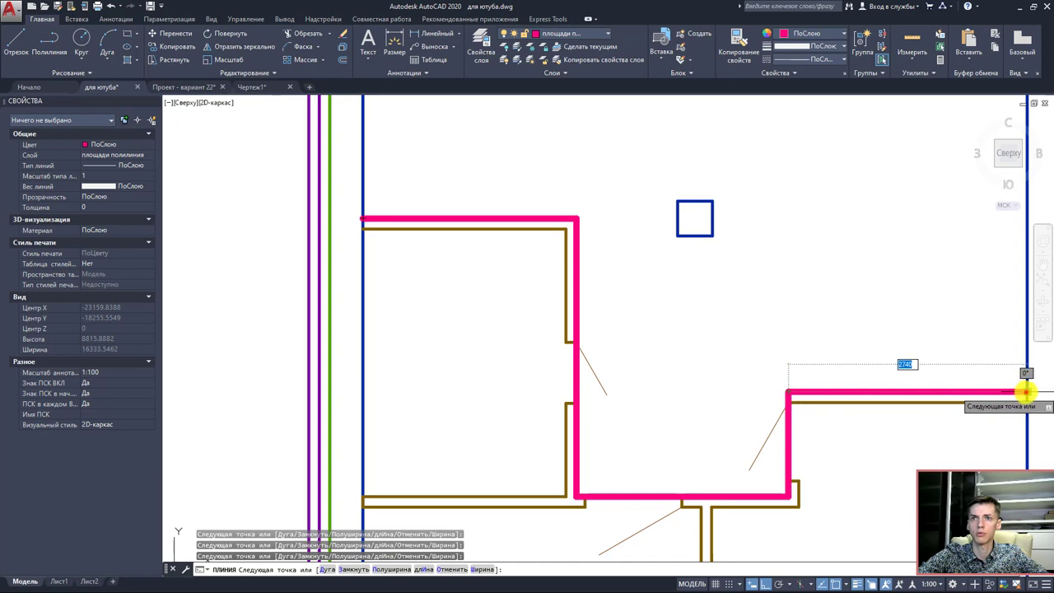
{"action": "middle_click_drag", "start_coordinate": [990, 389], "coordinate": [835, 430]}
{"action": "scroll", "coordinate": [835, 412], "scroll_direction": "down", "scroll_amount": 2}
{"action": "left_click", "coordinate": [856, 404]}
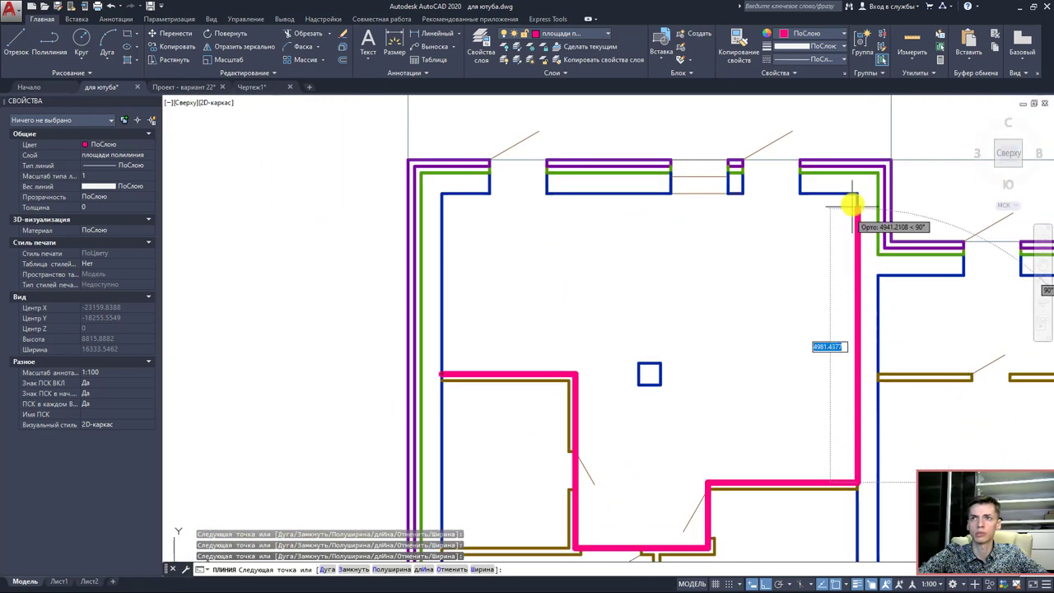
{"action": "left_click", "coordinate": [857, 196]}
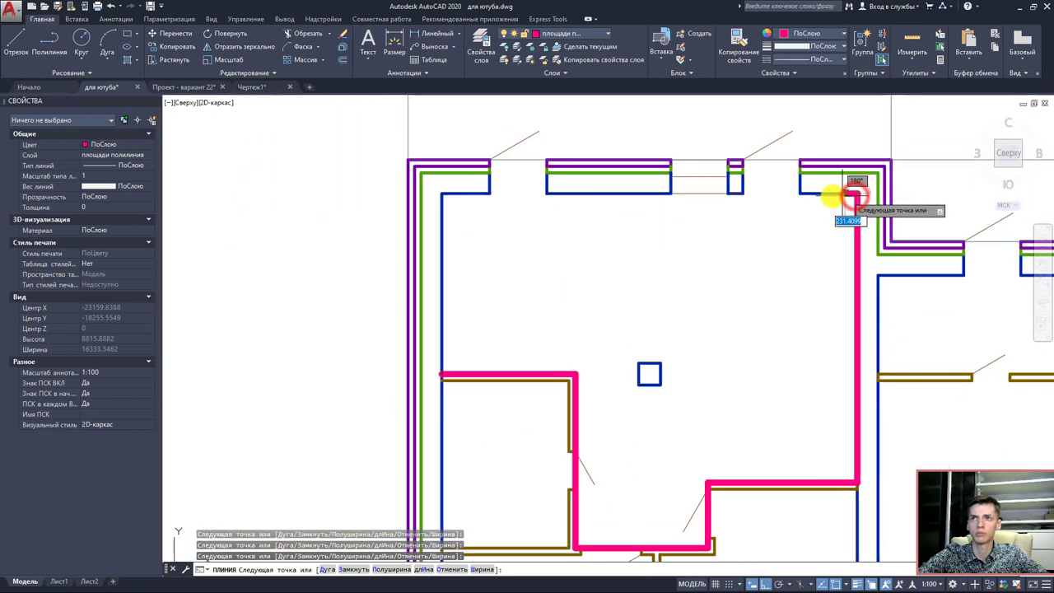
{"action": "left_click", "coordinate": [799, 195]}
{"action": "left_click", "coordinate": [800, 161]}
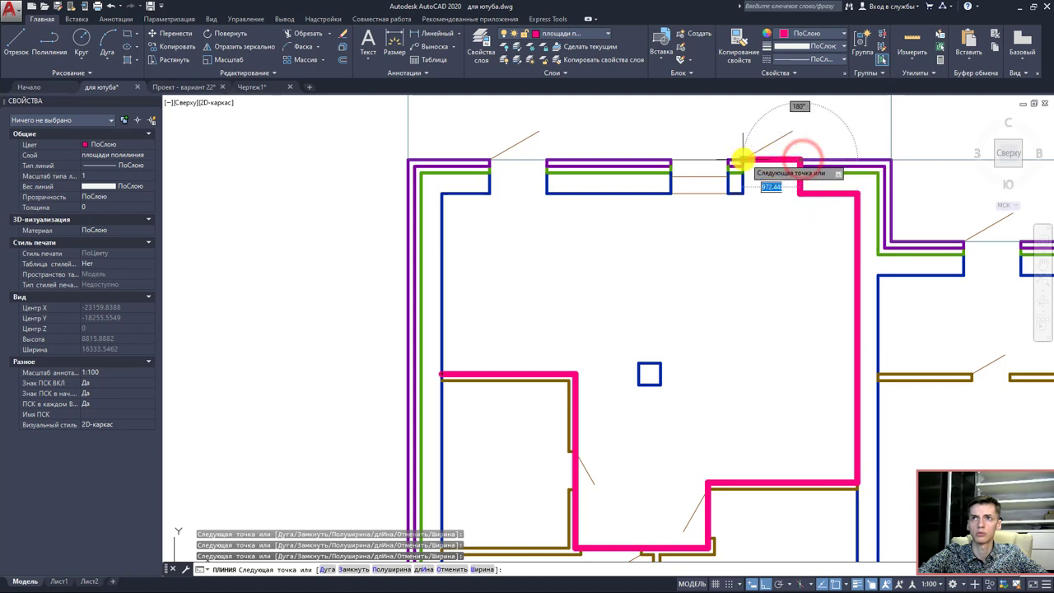
{"action": "left_click", "coordinate": [743, 160]}
{"action": "left_click", "coordinate": [743, 196]}
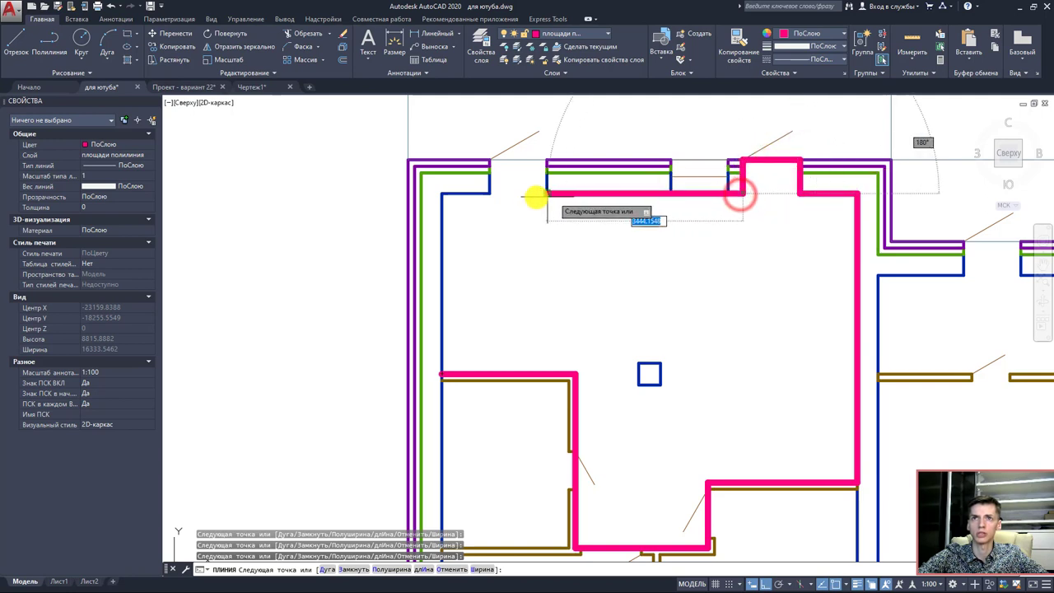
{"action": "left_click", "coordinate": [546, 196]}
{"action": "left_click", "coordinate": [549, 161]}
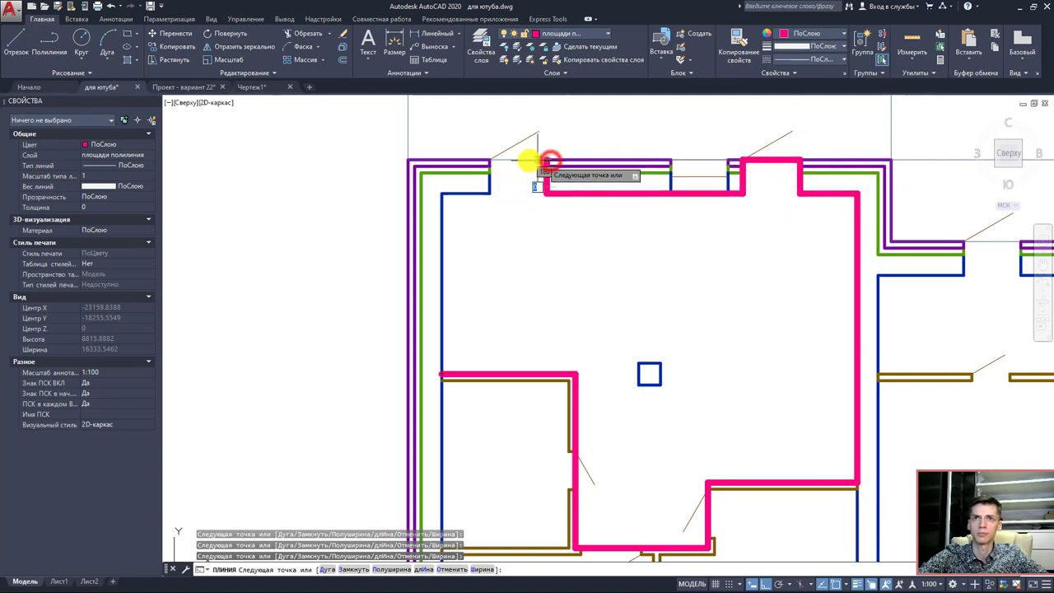
- Continue the outline down the left wall and around the square column, then end it
{"action": "scroll", "coordinate": [495, 162], "scroll_direction": "up", "scroll_amount": 2}
{"action": "scroll", "coordinate": [482, 167], "scroll_direction": "up", "scroll_amount": 2}
{"action": "left_click", "coordinate": [478, 162]}
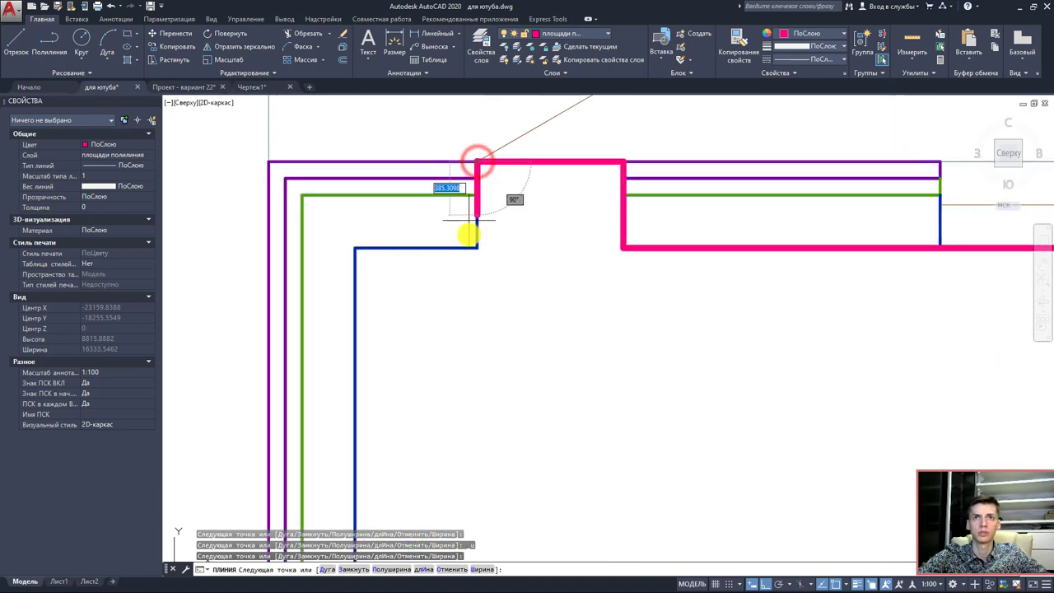
{"action": "left_click", "coordinate": [475, 247]}
{"action": "left_click", "coordinate": [356, 248]}
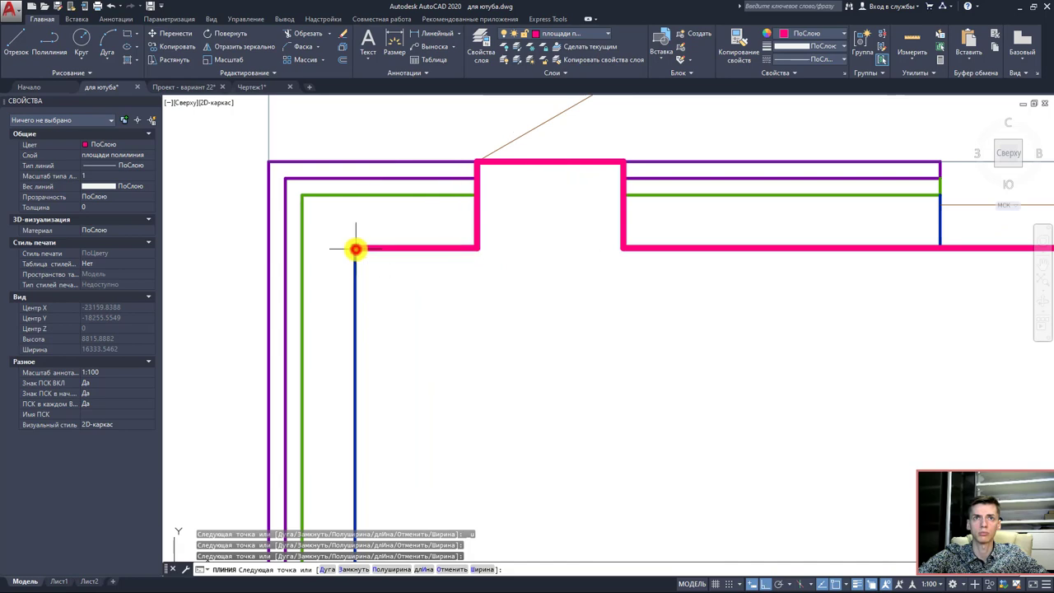
{"action": "scroll", "coordinate": [362, 346], "scroll_direction": "down", "scroll_amount": 5}
{"action": "scroll", "coordinate": [359, 354], "scroll_direction": "up", "scroll_amount": 2}
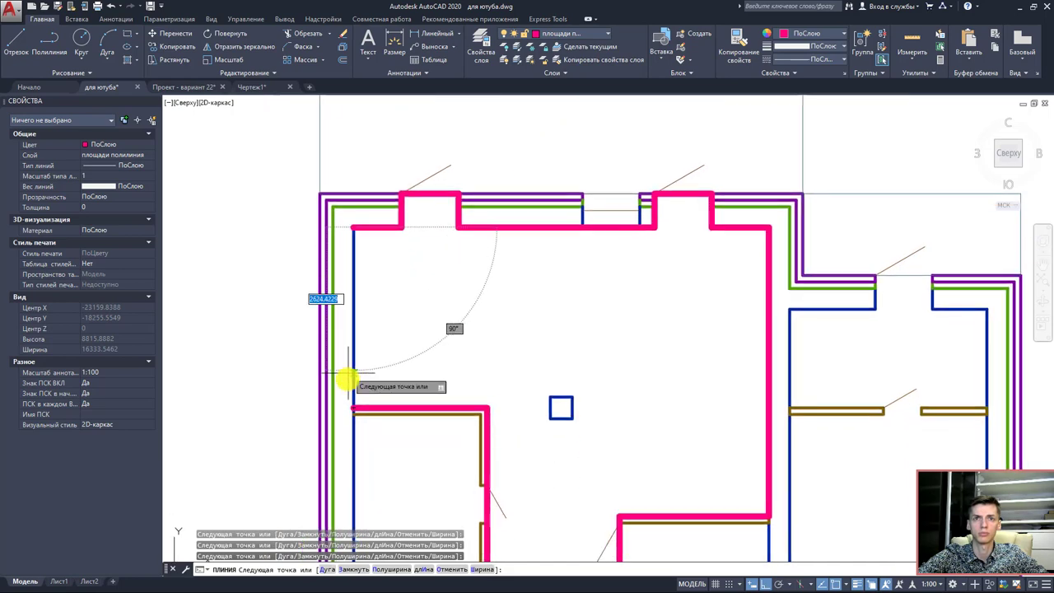
{"action": "scroll", "coordinate": [349, 379], "scroll_direction": "up", "scroll_amount": 4}
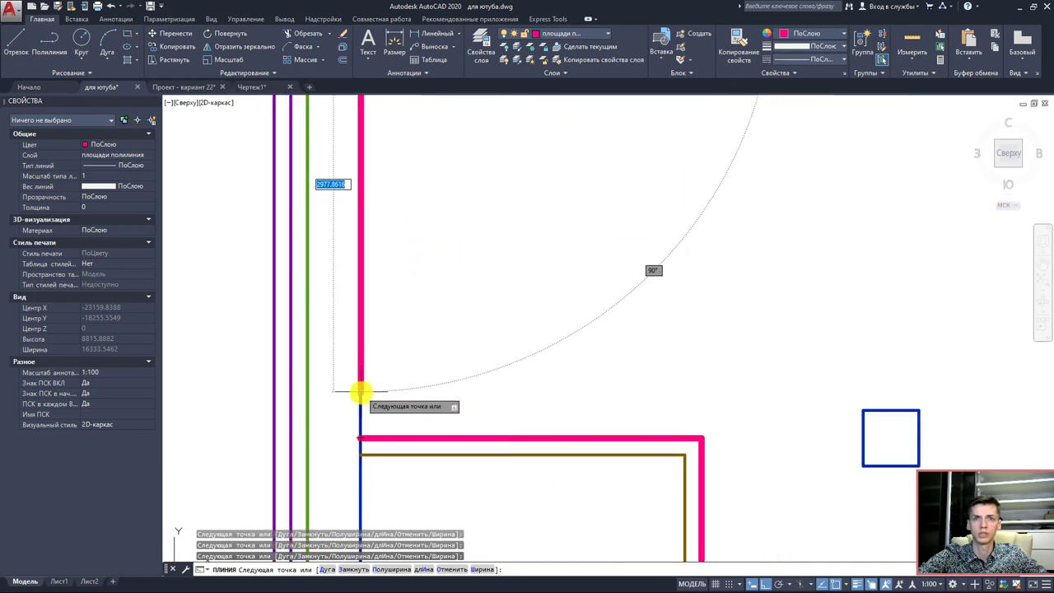
{"action": "left_click", "coordinate": [361, 402]}
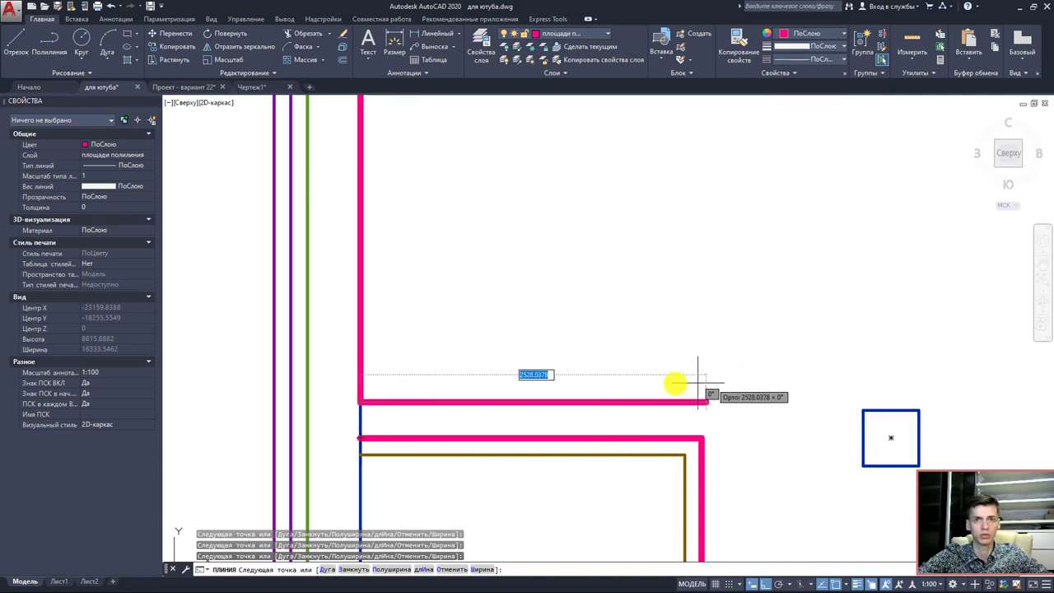
{"action": "key", "text": "ctrl+z"}
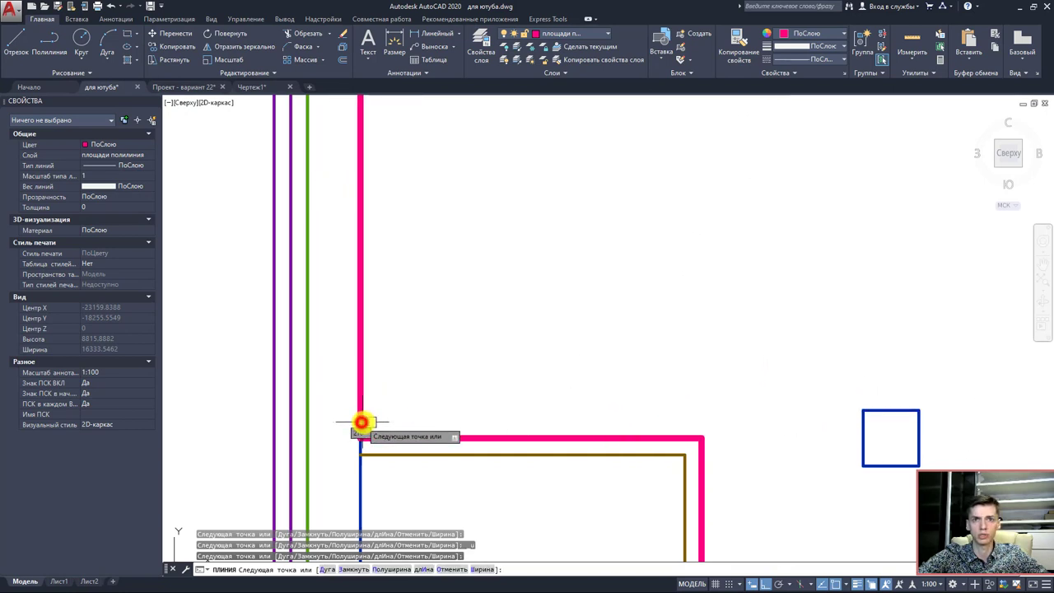
{"action": "left_click", "coordinate": [360, 418]}
{"action": "left_click", "coordinate": [861, 420]}
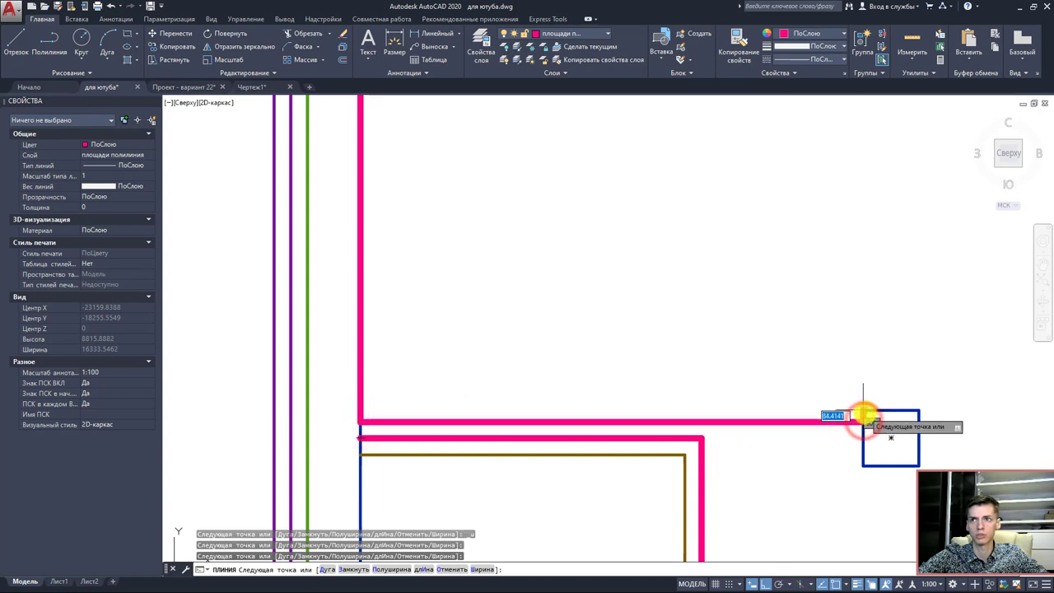
{"action": "left_click", "coordinate": [920, 410]}
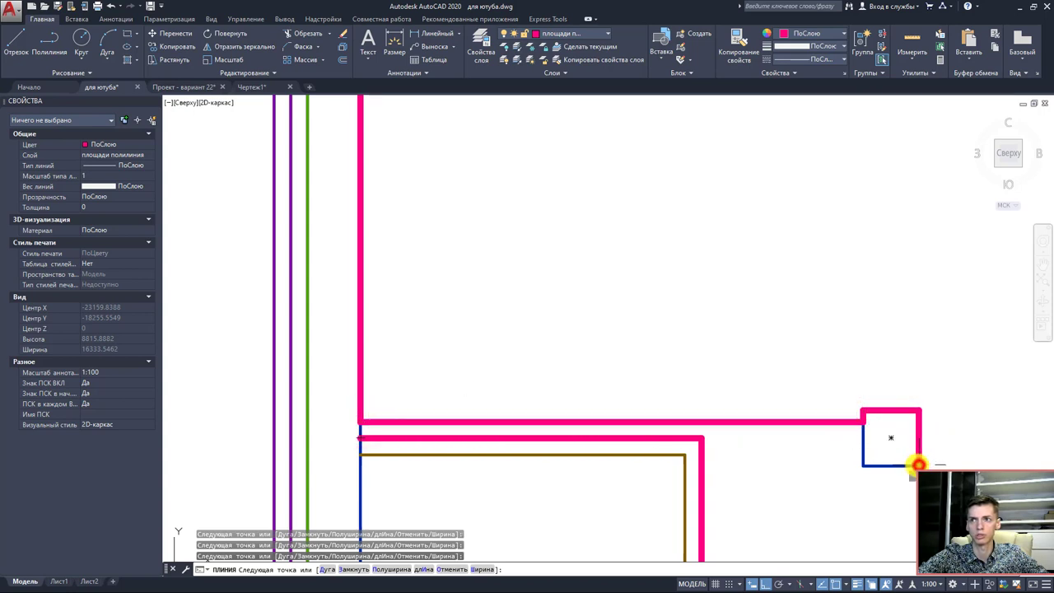
{"action": "left_click", "coordinate": [920, 466]}
{"action": "left_click", "coordinate": [865, 466]}
{"action": "left_click", "coordinate": [862, 421]}
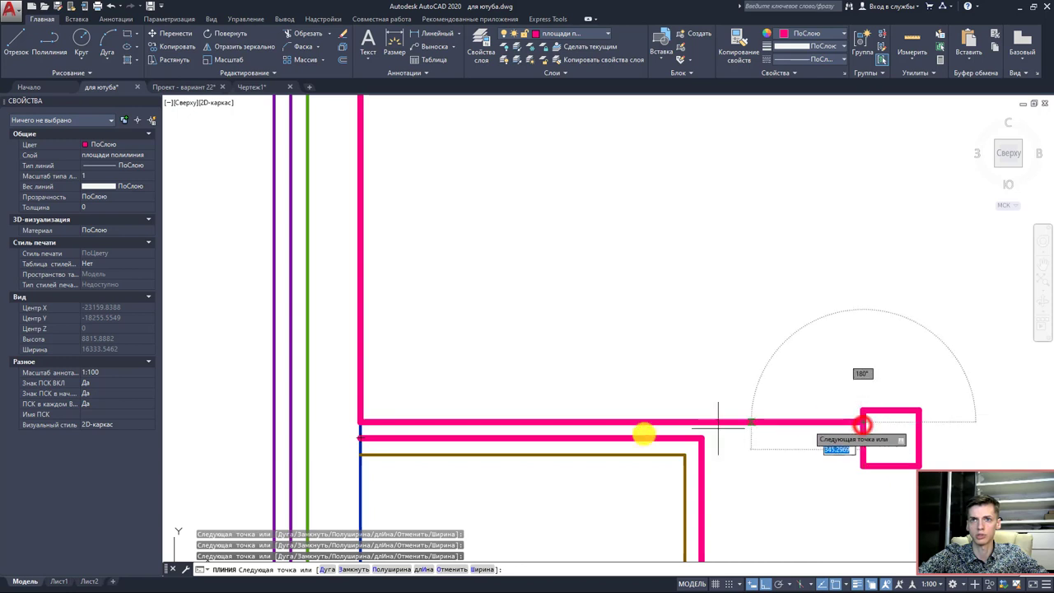
{"action": "left_click", "coordinate": [359, 423]}
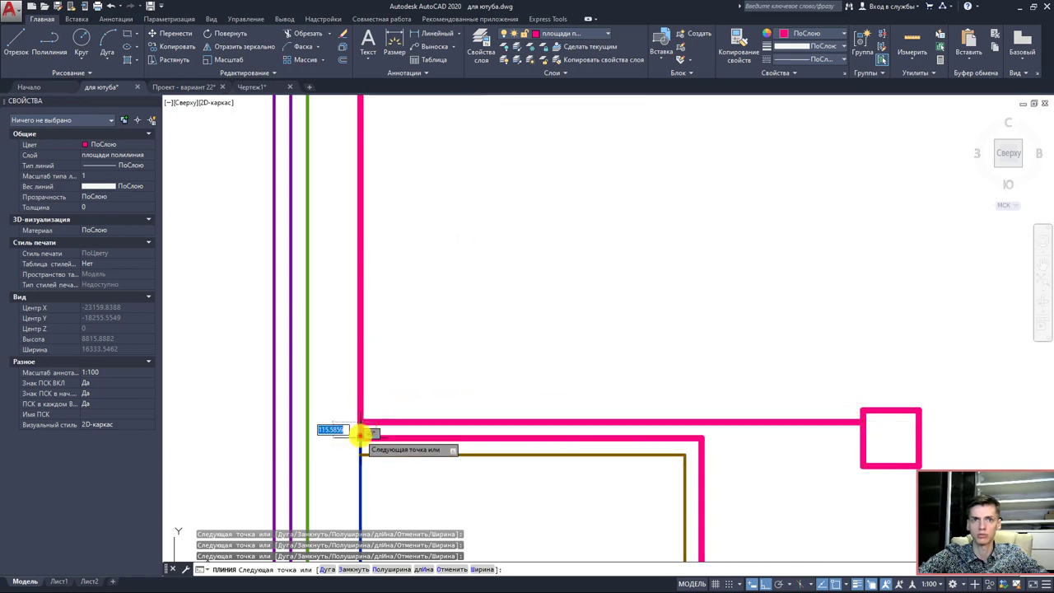
{"action": "scroll", "coordinate": [354, 431], "scroll_direction": "down", "scroll_amount": 1}
{"action": "scroll", "coordinate": [362, 429], "scroll_direction": "down", "scroll_amount": 1}
{"action": "scroll", "coordinate": [404, 428], "scroll_direction": "down", "scroll_amount": 2}
{"action": "key", "text": "Return"}
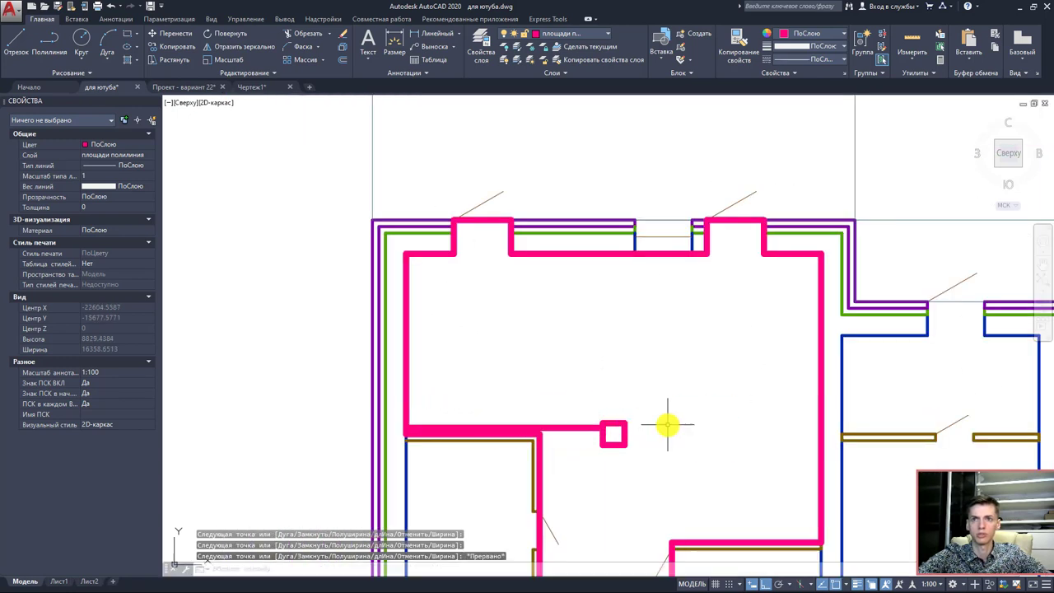
- Trace a second area polyline around the small room beside the door
{"action": "scroll", "coordinate": [517, 352], "scroll_direction": "up", "scroll_amount": 2}
{"action": "key", "text": "Return"}
{"action": "scroll", "coordinate": [419, 376], "scroll_direction": "up", "scroll_amount": 2}
{"action": "scroll", "coordinate": [431, 365], "scroll_direction": "up", "scroll_amount": 5}
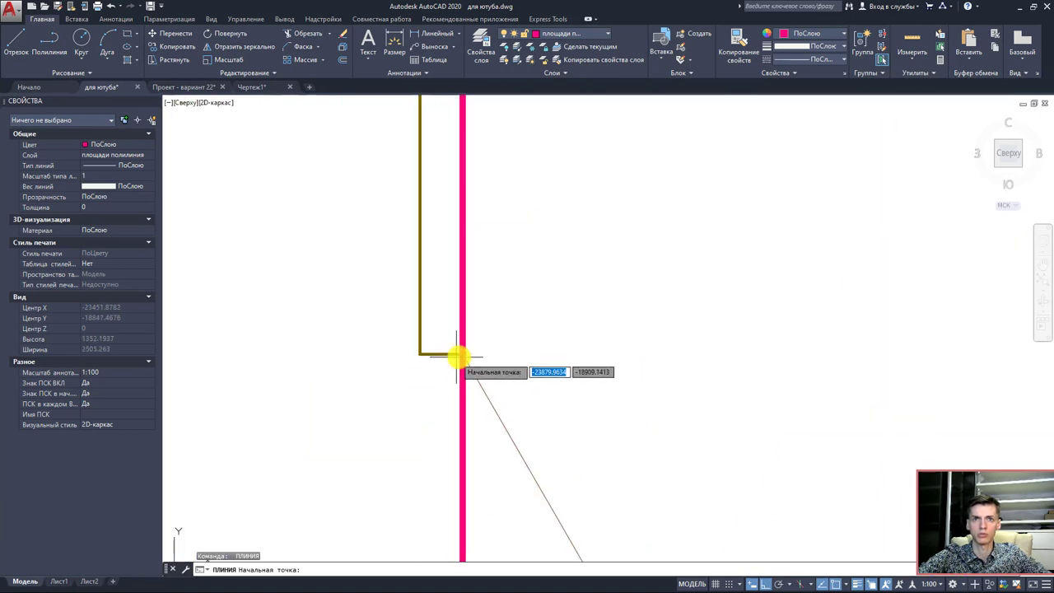
{"action": "left_click", "coordinate": [462, 354]}
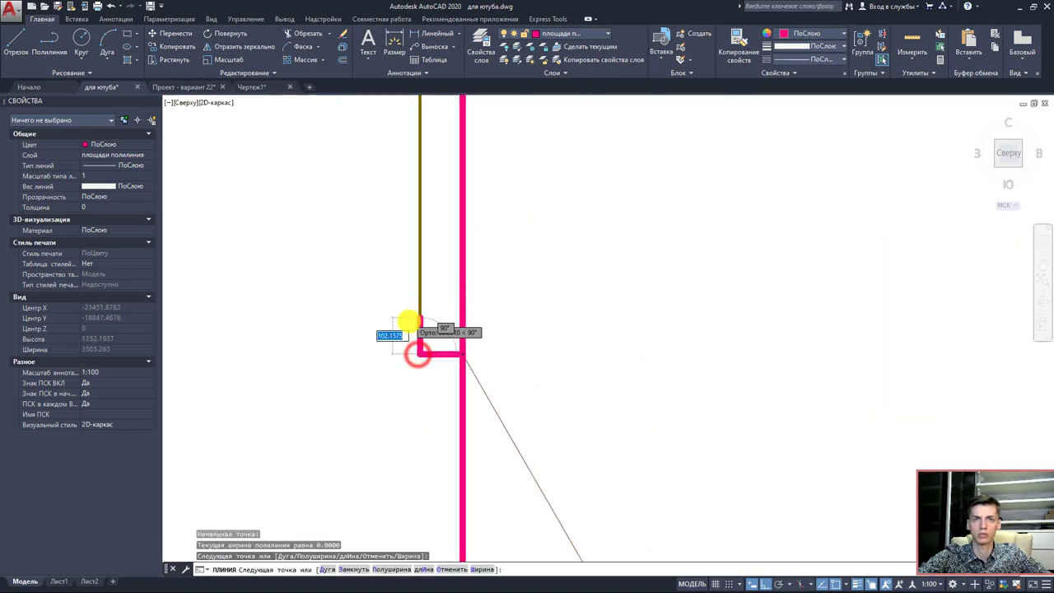
{"action": "scroll", "coordinate": [420, 356], "scroll_direction": "down", "scroll_amount": 2}
{"action": "scroll", "coordinate": [428, 329], "scroll_direction": "down", "scroll_amount": 1}
{"action": "left_click", "coordinate": [435, 274]}
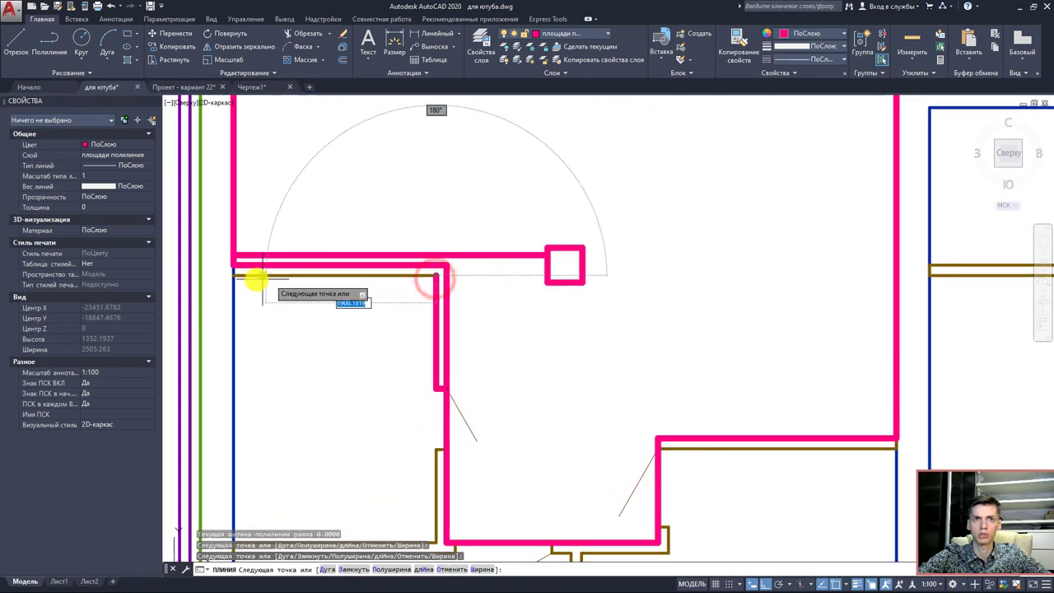
{"action": "left_click", "coordinate": [235, 274]}
{"action": "middle_click_drag", "start_coordinate": [257, 321], "coordinate": [297, 201]}
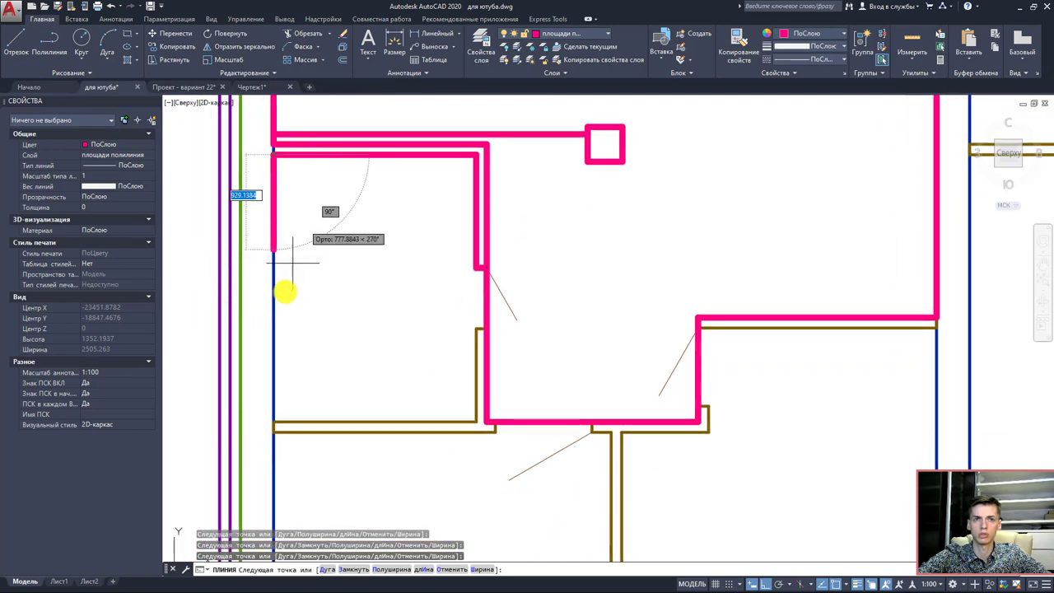
{"action": "left_click", "coordinate": [276, 422]}
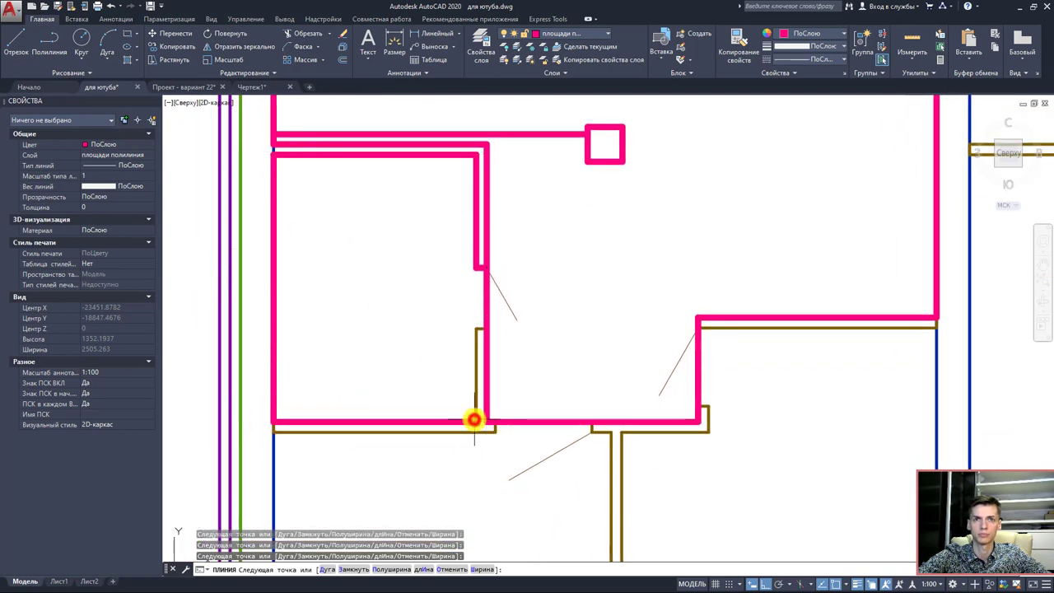
{"action": "left_click", "coordinate": [479, 422]}
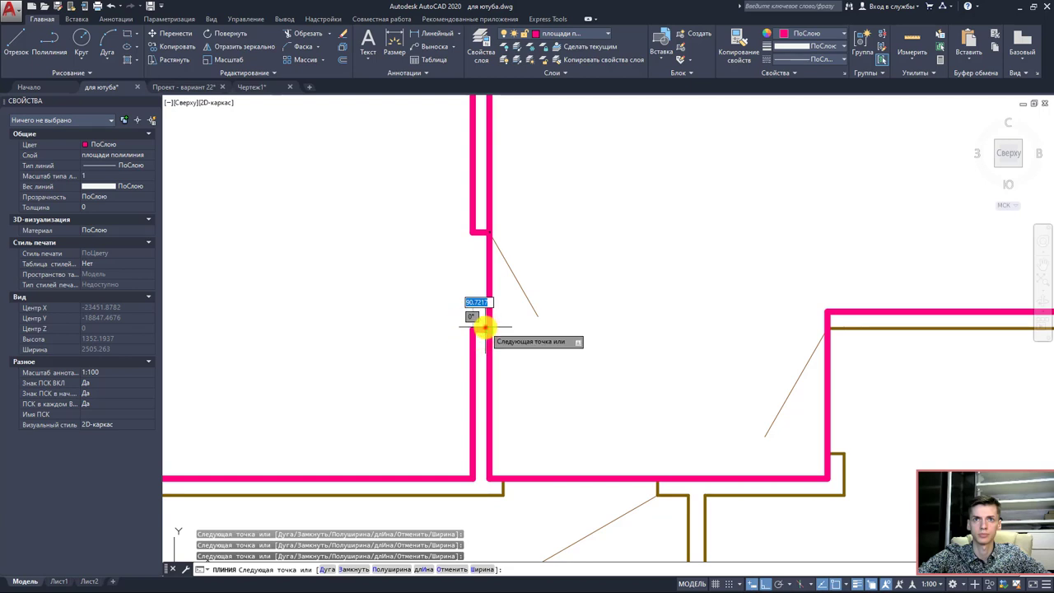
{"action": "key", "text": "Escape"}
{"action": "scroll", "coordinate": [495, 259], "scroll_direction": "down", "scroll_amount": 10}
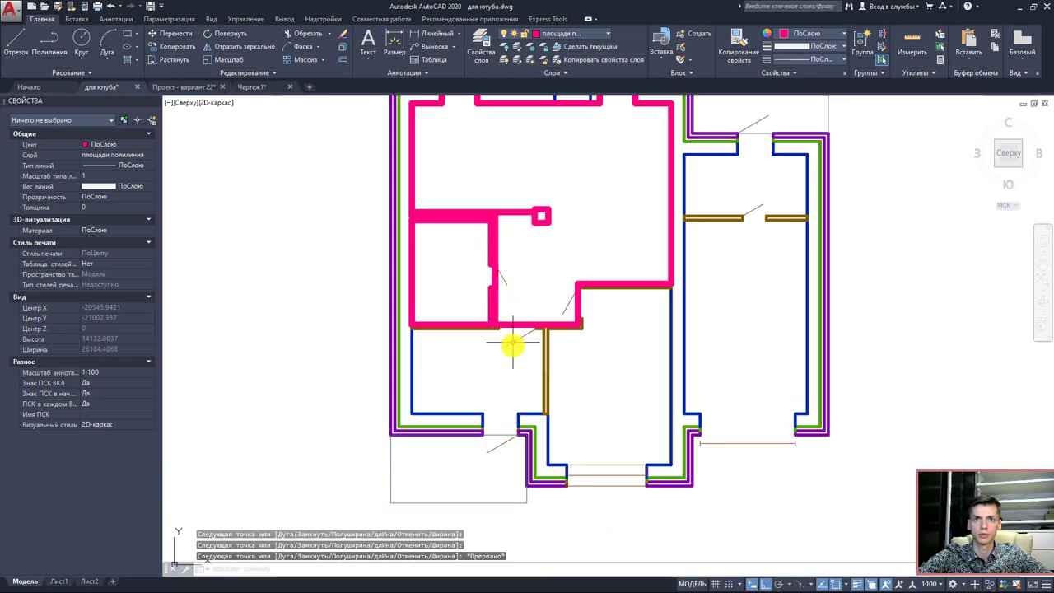
{"action": "scroll", "coordinate": [512, 344], "scroll_direction": "up", "scroll_amount": 3}
- Trace a new area polyline from the brown door wall along the next room's wall corners and jogs
{"action": "key", "text": "Return"}
{"action": "scroll", "coordinate": [548, 330], "scroll_direction": "up", "scroll_amount": 2}
{"action": "left_click", "coordinate": [601, 299]}
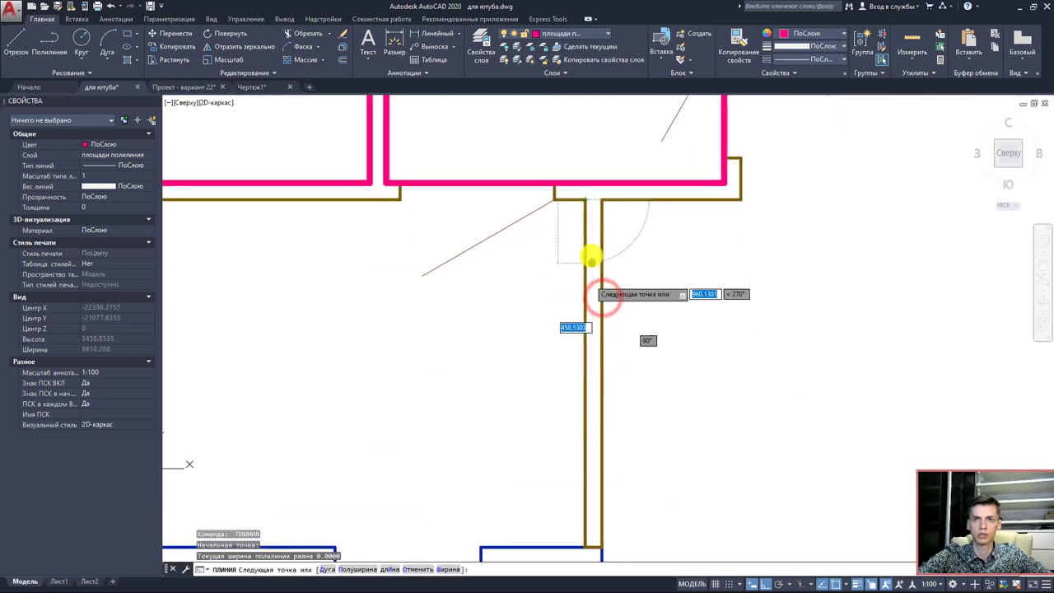
{"action": "left_click", "coordinate": [585, 544]}
{"action": "middle_click_drag", "start_coordinate": [587, 540], "coordinate": [617, 374]}
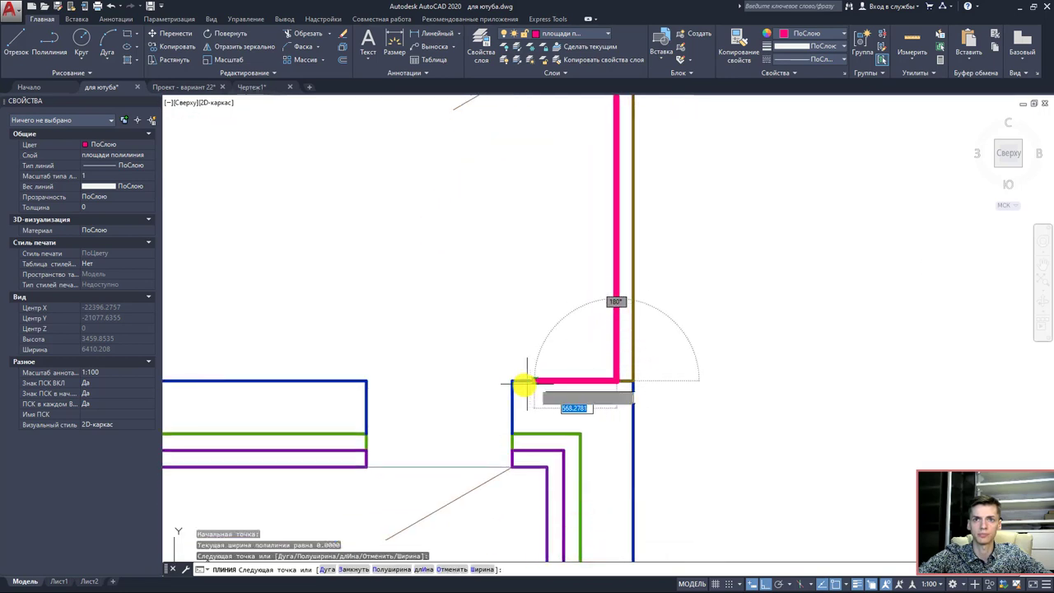
{"action": "left_click", "coordinate": [513, 380]}
{"action": "left_click", "coordinate": [513, 467]}
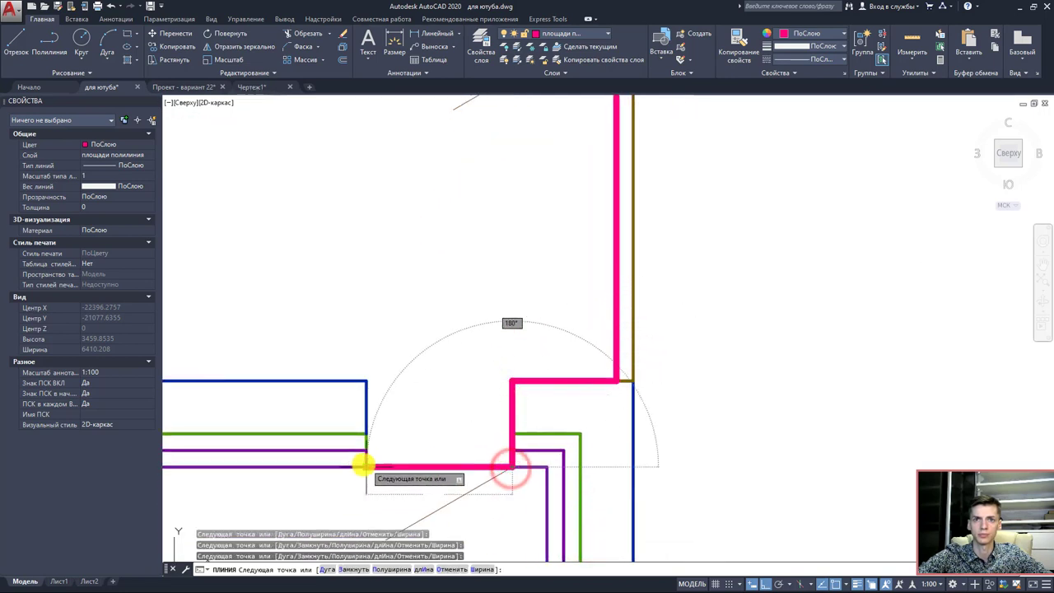
{"action": "left_click", "coordinate": [366, 467]}
{"action": "left_click", "coordinate": [362, 381]}
{"action": "middle_click_drag", "start_coordinate": [362, 380], "coordinate": [549, 423]}
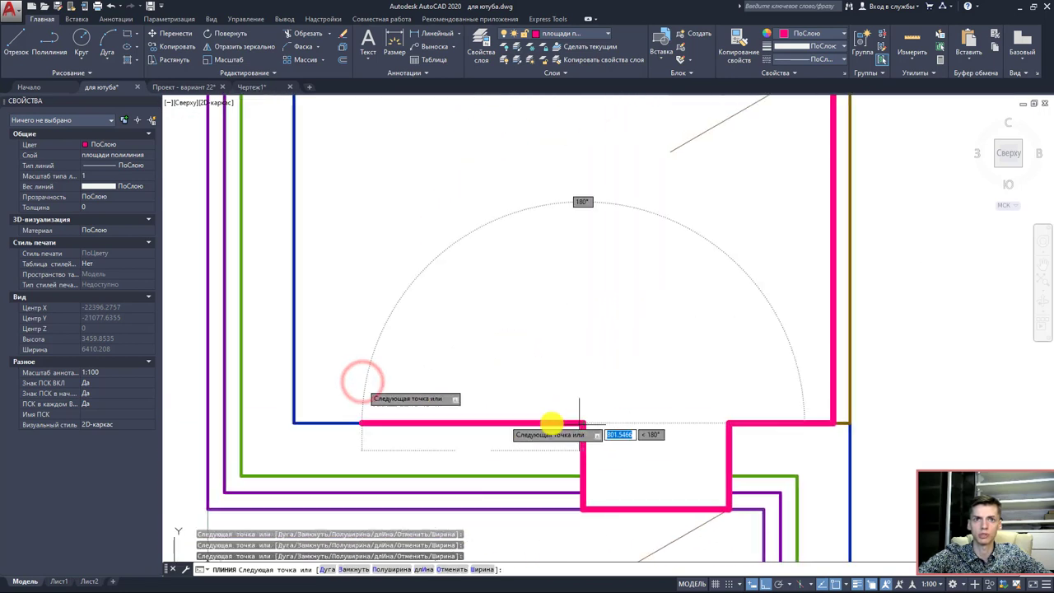
{"action": "left_click", "coordinate": [295, 423]}
{"action": "middle_click_drag", "start_coordinate": [313, 357], "coordinate": [328, 309]}
{"action": "scroll", "coordinate": [327, 311], "scroll_direction": "up", "scroll_amount": 2}
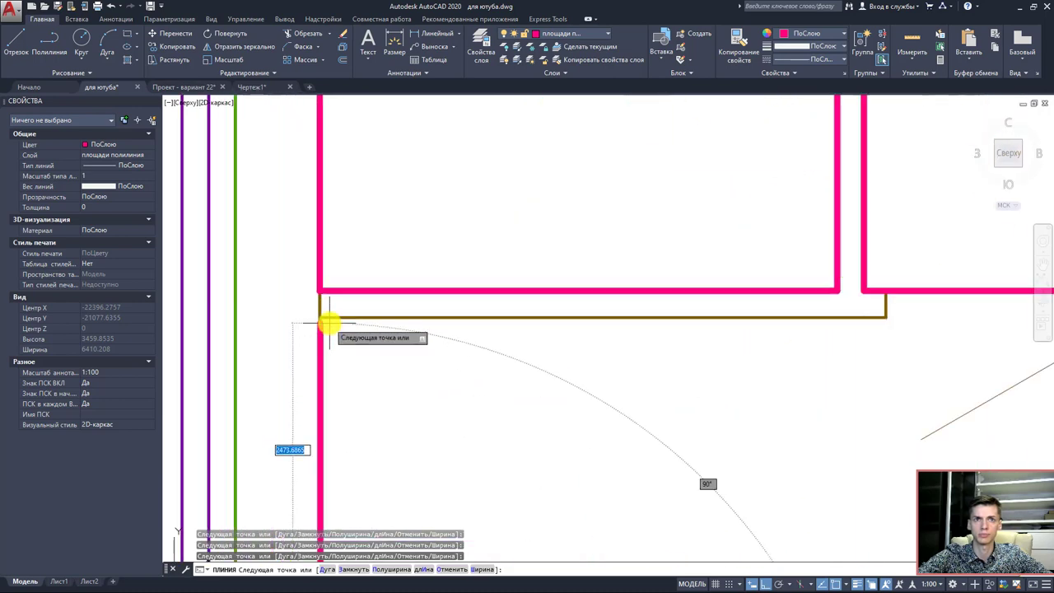
{"action": "left_click", "coordinate": [324, 321]}
{"action": "scroll", "coordinate": [577, 342], "scroll_direction": "up", "scroll_amount": 2}
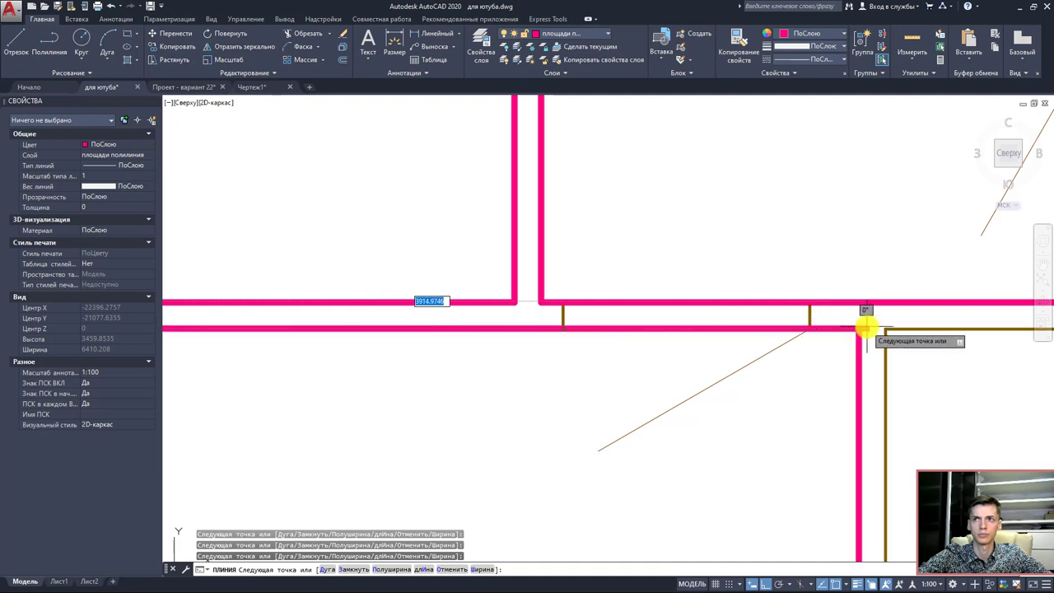
- Stop the polyline, then select and erase the square-column room's pink outline
{"action": "key", "text": "Escape"}
{"action": "left_click", "coordinate": [699, 304]}
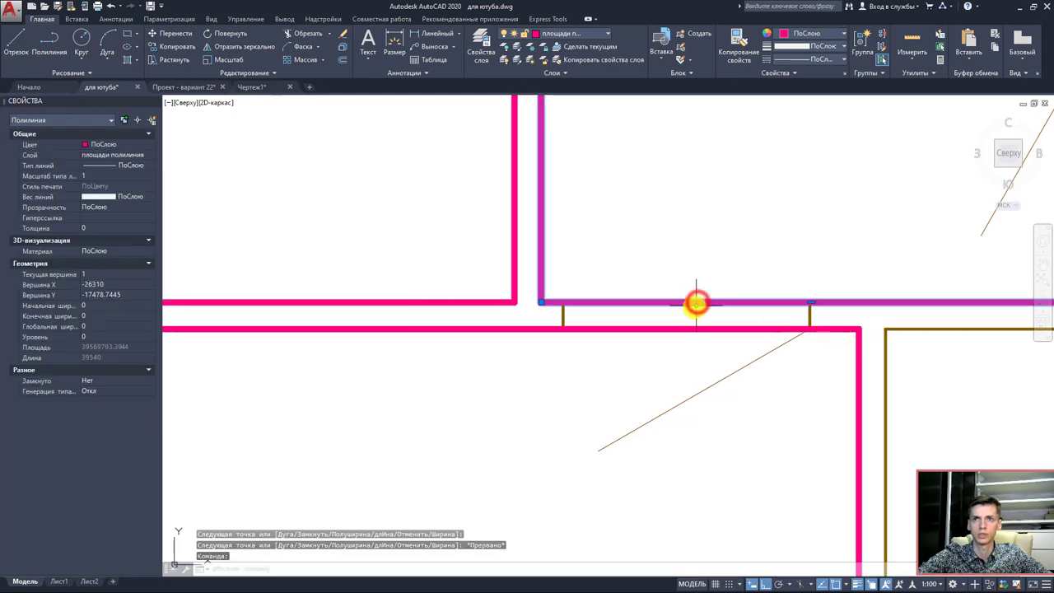
{"action": "scroll", "coordinate": [704, 307], "scroll_direction": "down", "scroll_amount": 2}
{"action": "scroll", "coordinate": [628, 342], "scroll_direction": "down", "scroll_amount": 4}
{"action": "scroll", "coordinate": [656, 311], "scroll_direction": "up", "scroll_amount": 2}
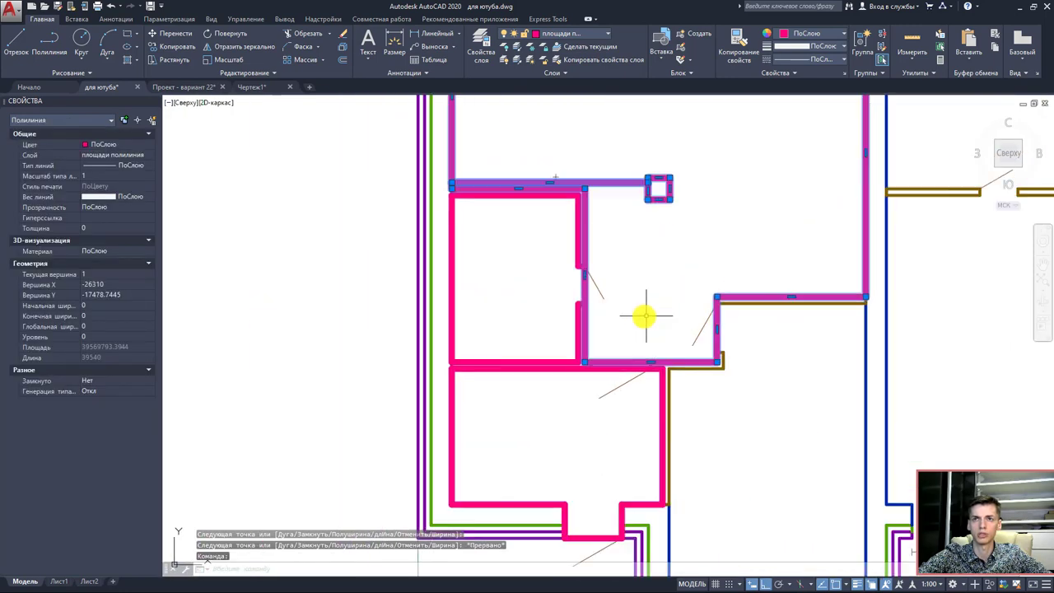
{"action": "scroll", "coordinate": [642, 313], "scroll_direction": "up", "scroll_amount": 2}
{"action": "scroll", "coordinate": [647, 404], "scroll_direction": "up", "scroll_amount": 3}
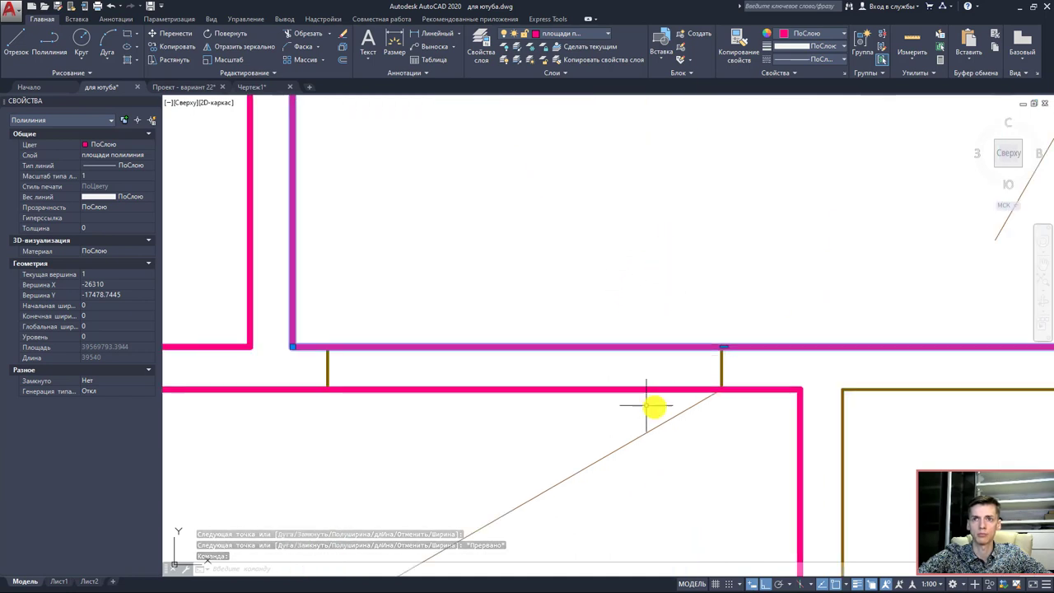
{"action": "scroll", "coordinate": [665, 386], "scroll_direction": "down", "scroll_amount": 3}
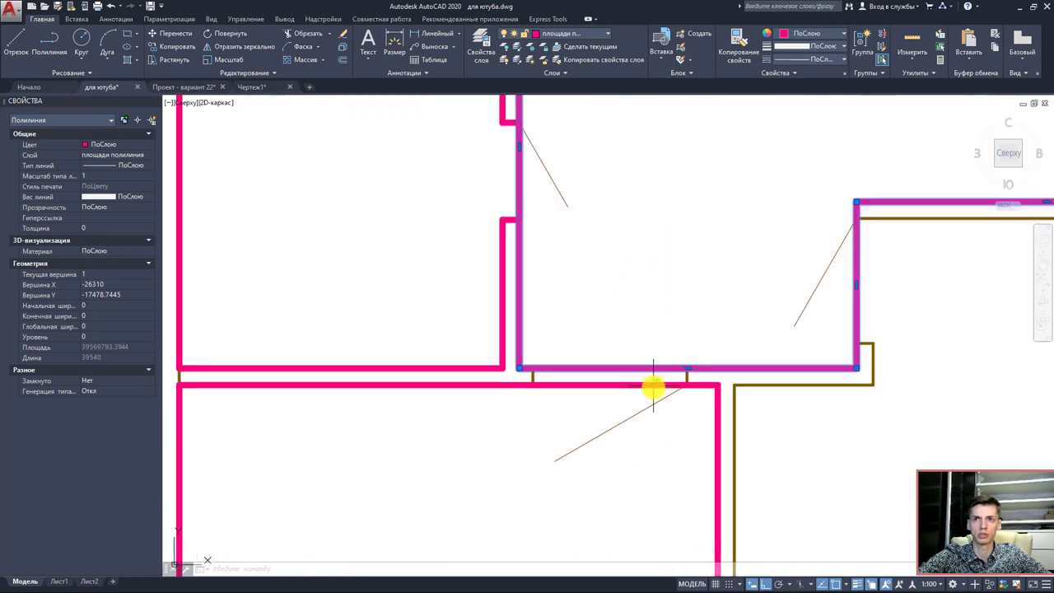
{"action": "key", "text": "Delete"}
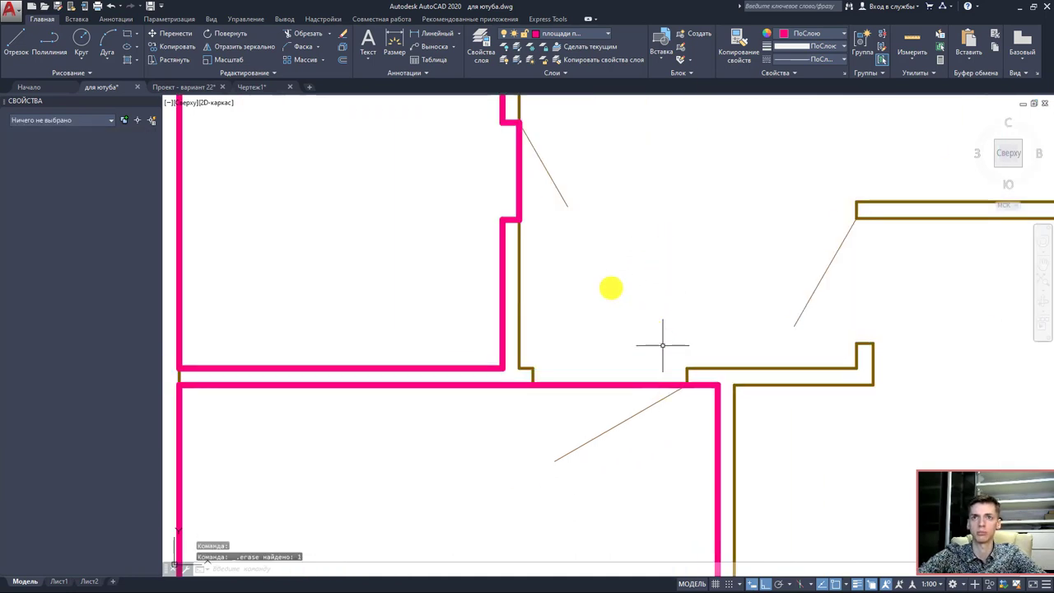
- Start a new pink area polyline and trace it up to the top wall and around the column
{"action": "left_click", "coordinate": [40, 51]}
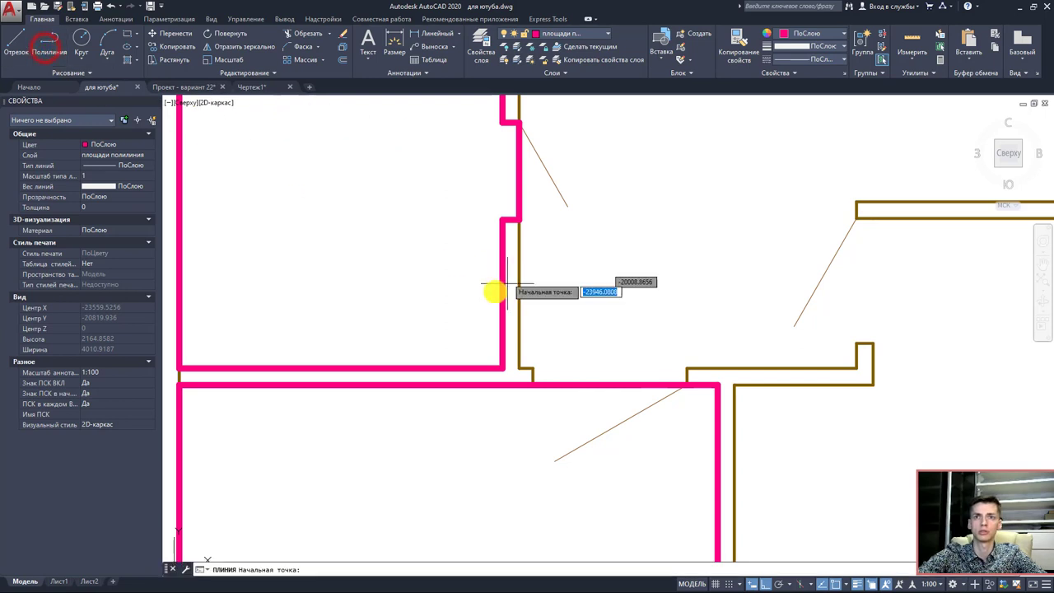
{"action": "scroll", "coordinate": [537, 381], "scroll_direction": "up", "scroll_amount": 1}
{"action": "left_click", "coordinate": [532, 379]}
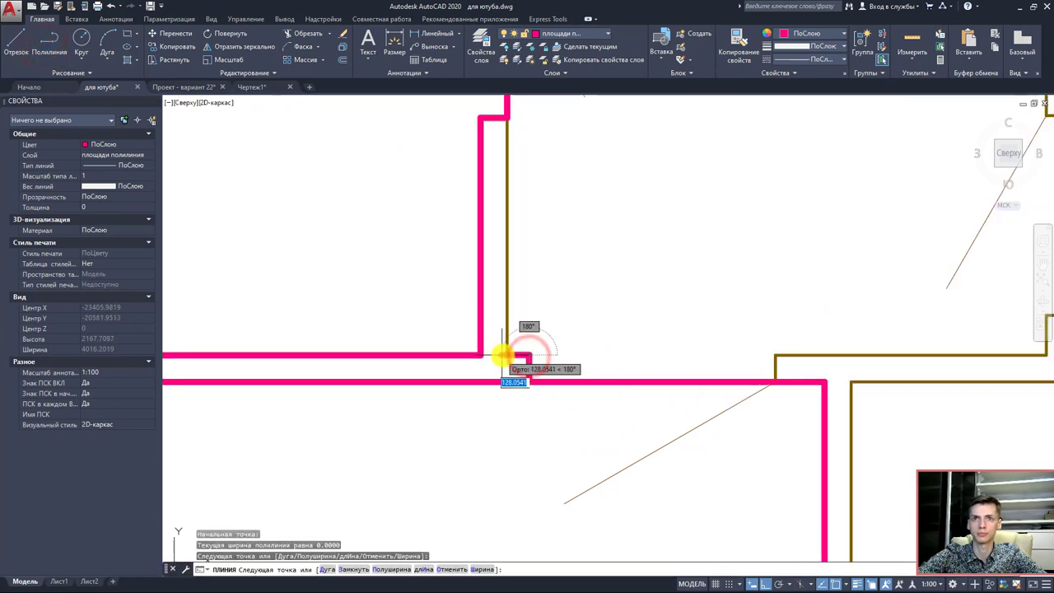
{"action": "left_click", "coordinate": [502, 354]}
{"action": "scroll", "coordinate": [484, 280], "scroll_direction": "down", "scroll_amount": 3}
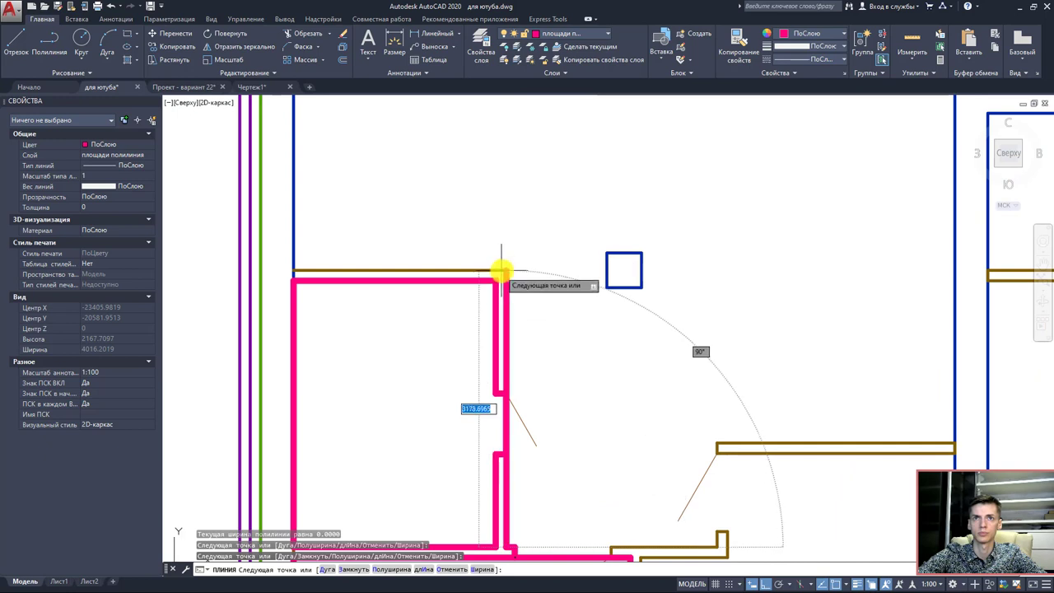
{"action": "left_click", "coordinate": [506, 269]}
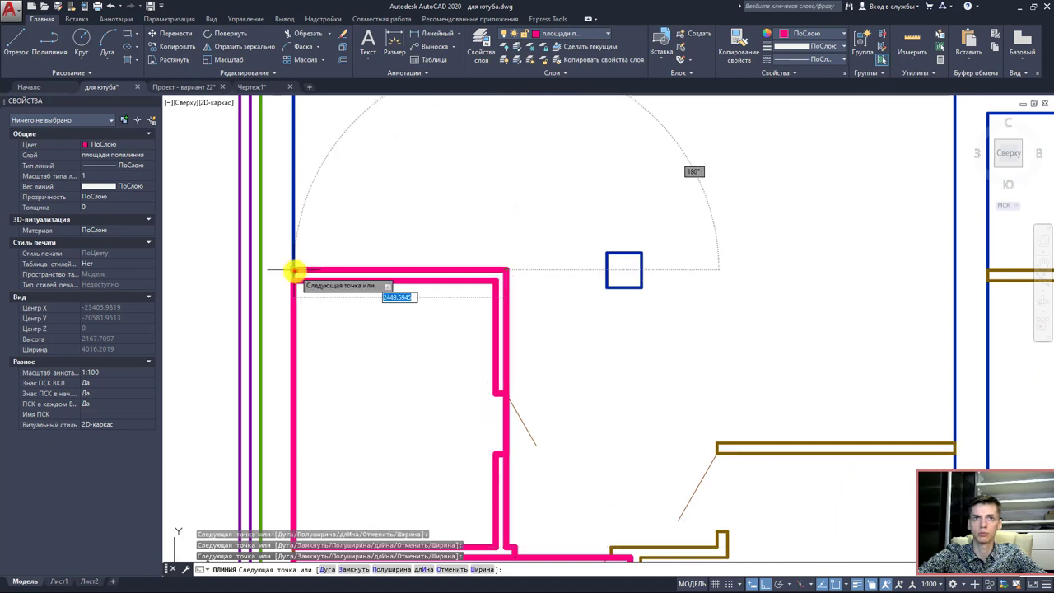
{"action": "left_click", "coordinate": [294, 269]}
{"action": "scroll", "coordinate": [295, 269], "scroll_direction": "up", "scroll_amount": 2}
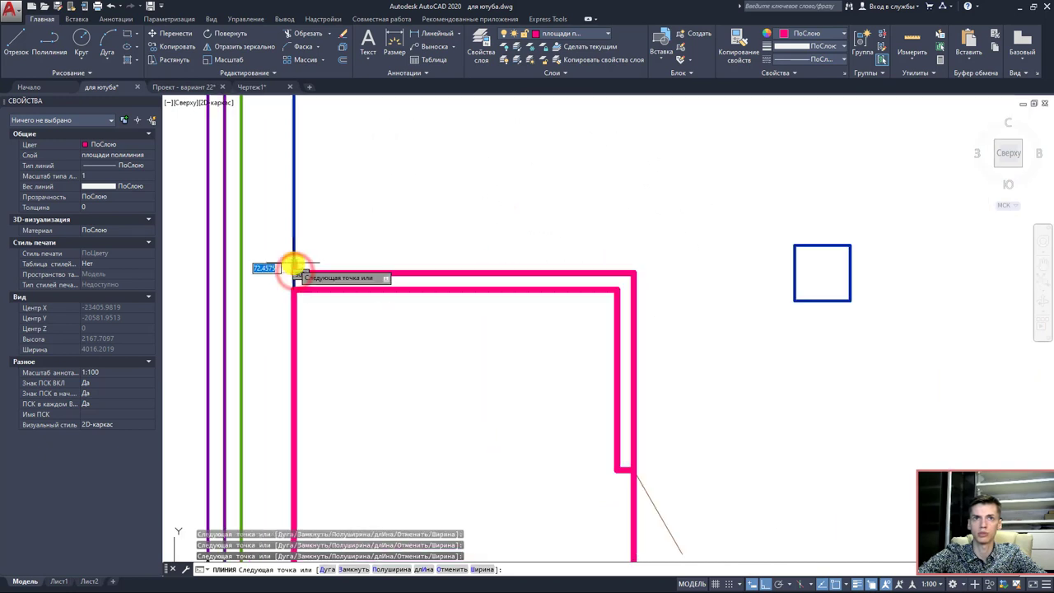
{"action": "left_click", "coordinate": [791, 263]}
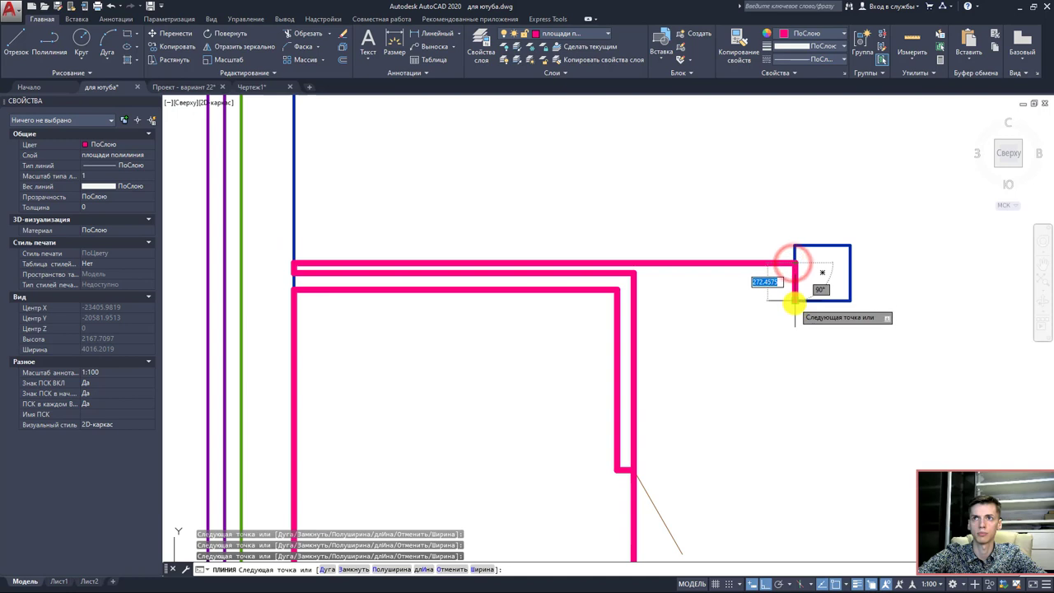
{"action": "left_click", "coordinate": [851, 302]}
{"action": "left_click", "coordinate": [849, 245]}
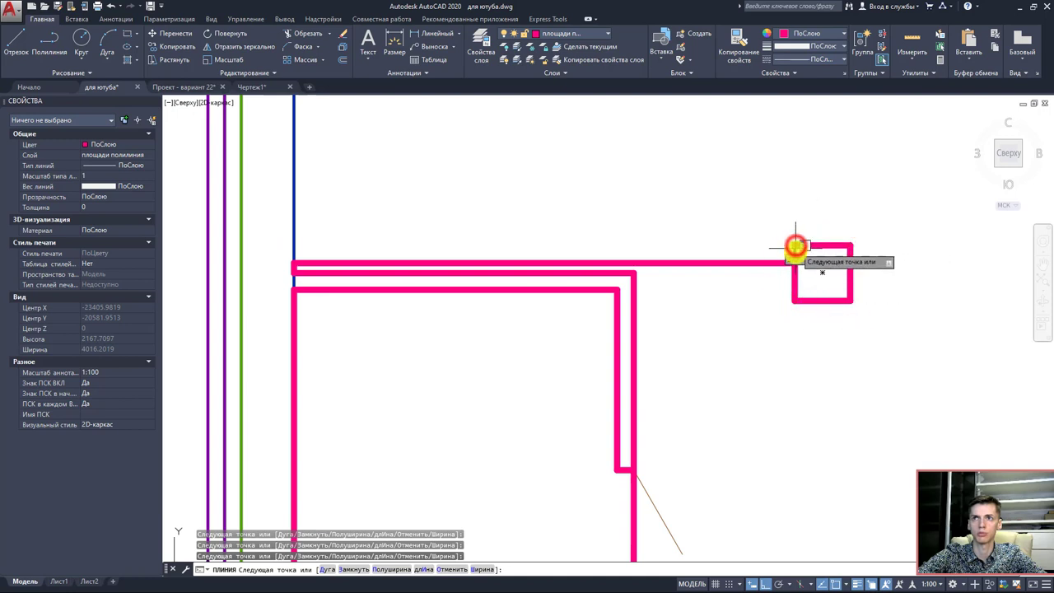
- Continue the outline along the top wall, stepping down into the first recess
{"action": "scroll", "coordinate": [306, 264], "scroll_direction": "up", "scroll_amount": 4}
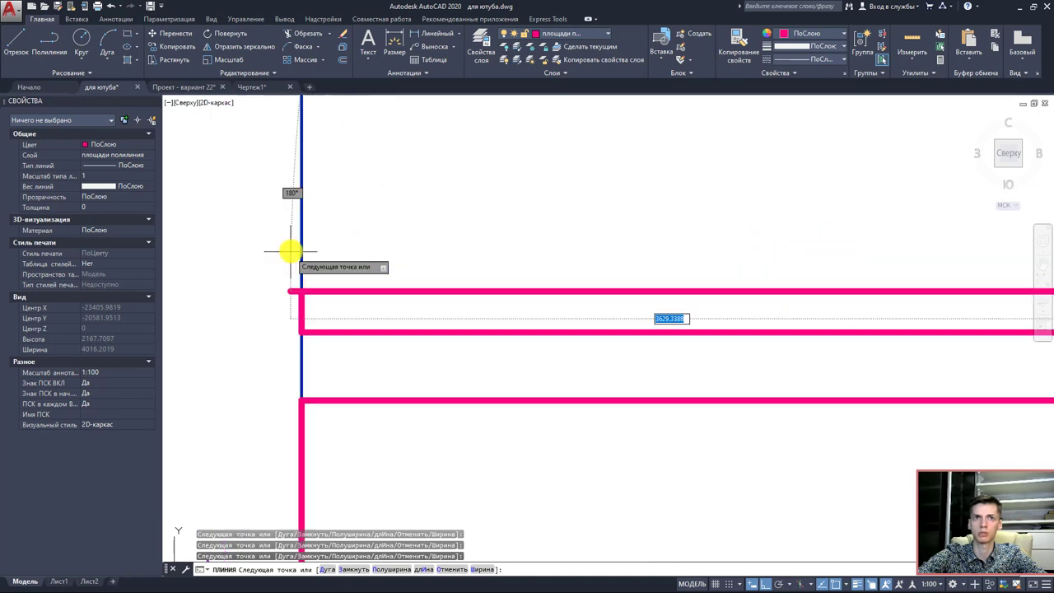
{"action": "scroll", "coordinate": [294, 247], "scroll_direction": "up", "scroll_amount": 5}
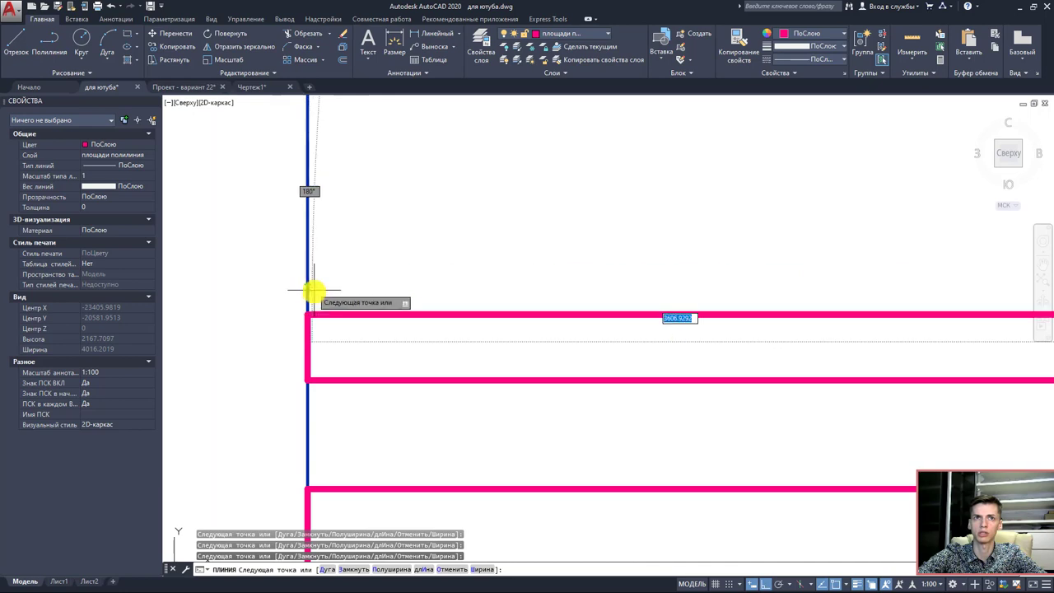
{"action": "left_click", "coordinate": [301, 330]}
{"action": "scroll", "coordinate": [313, 263], "scroll_direction": "down", "scroll_amount": 2}
{"action": "scroll", "coordinate": [315, 255], "scroll_direction": "down", "scroll_amount": 4}
{"action": "scroll", "coordinate": [330, 247], "scroll_direction": "down", "scroll_amount": 4}
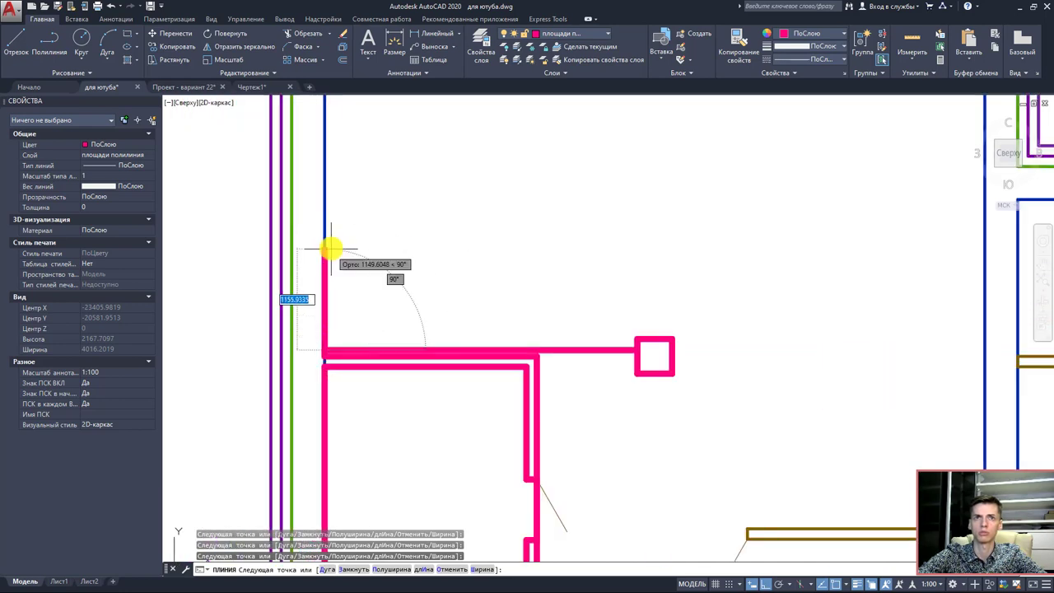
{"action": "mouse_move", "coordinate": [330, 247]}
{"action": "middle_mouse_down"}
{"action": "mouse_move", "coordinate": [346, 323]}
{"action": "mouse_move", "coordinate": [365, 278]}
{"action": "middle_mouse_up"}
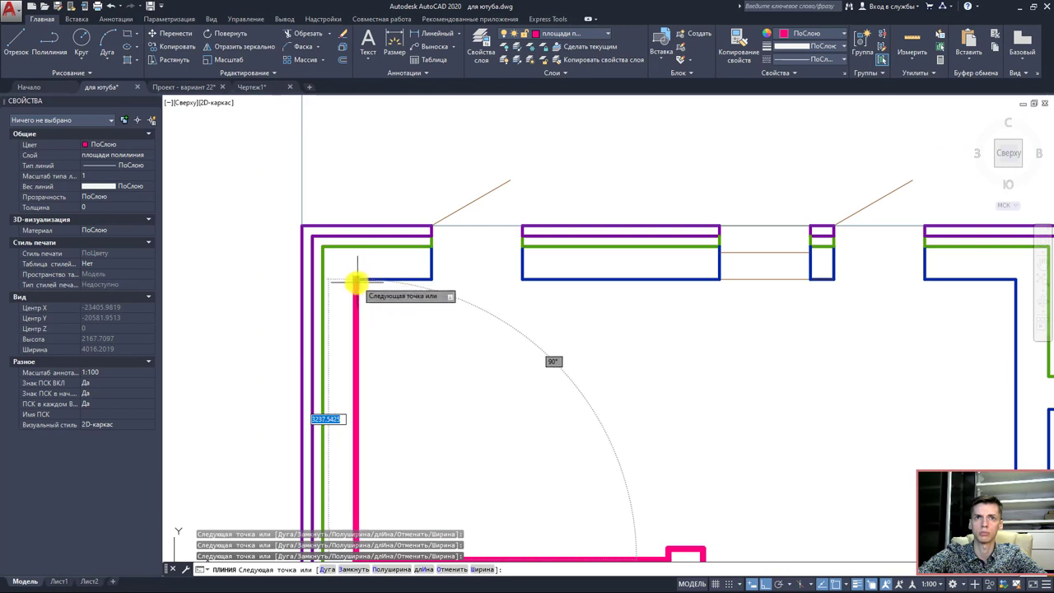
{"action": "scroll", "coordinate": [356, 282], "scroll_direction": "up", "scroll_amount": 5}
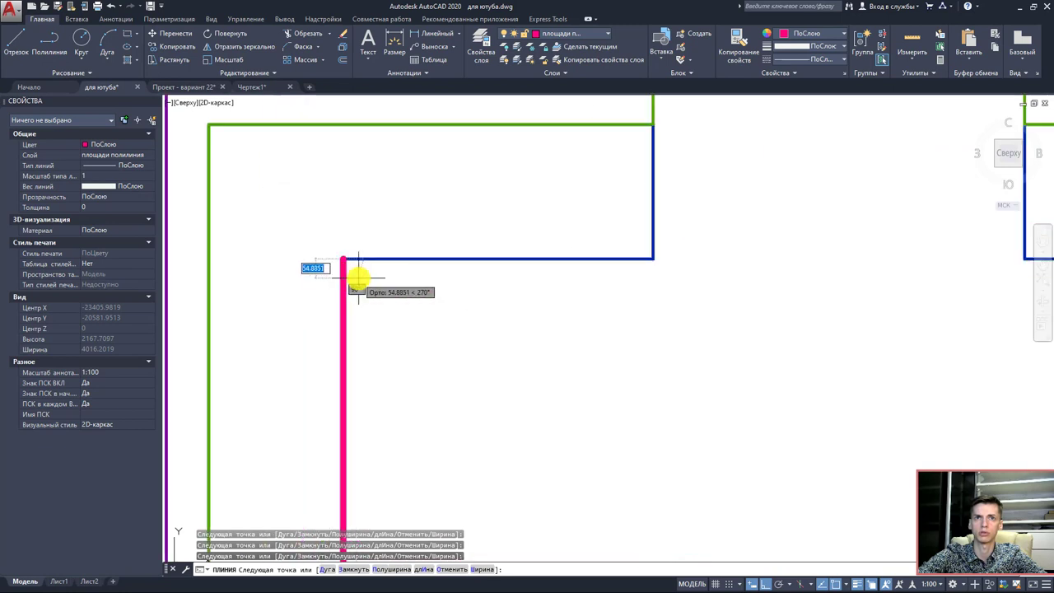
{"action": "left_click", "coordinate": [653, 261]}
{"action": "scroll", "coordinate": [651, 262], "scroll_direction": "down", "scroll_amount": 5}
{"action": "middle_click_drag", "start_coordinate": [640, 266], "coordinate": [607, 283]}
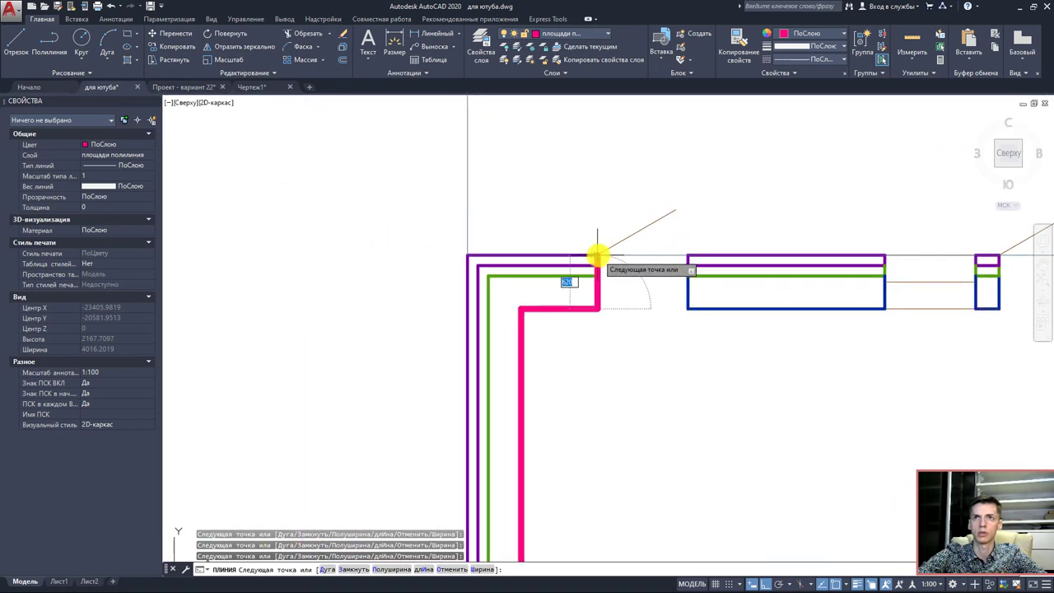
{"action": "left_click", "coordinate": [686, 257]}
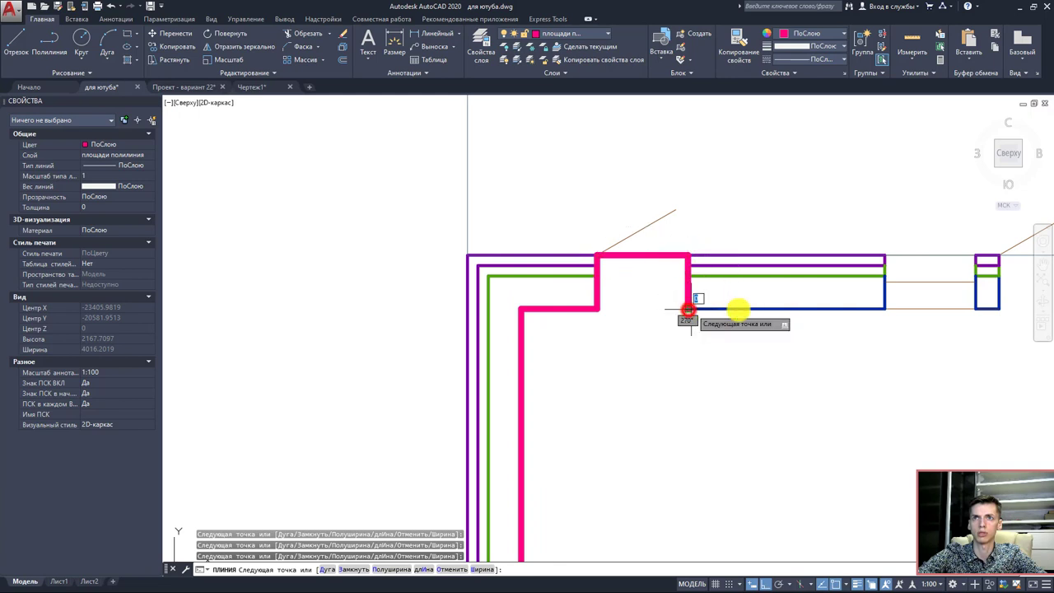
{"action": "left_click", "coordinate": [688, 309]}
- Trace around the next recess and opening to the inner right wall corner
{"action": "middle_click_drag", "start_coordinate": [688, 310], "coordinate": [341, 323]}
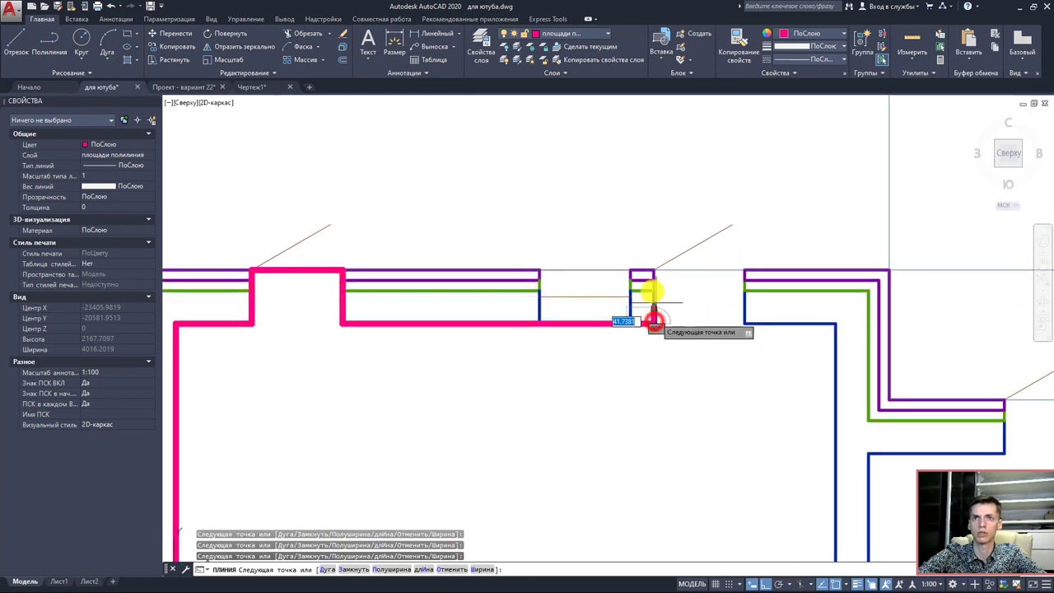
{"action": "left_click", "coordinate": [653, 322]}
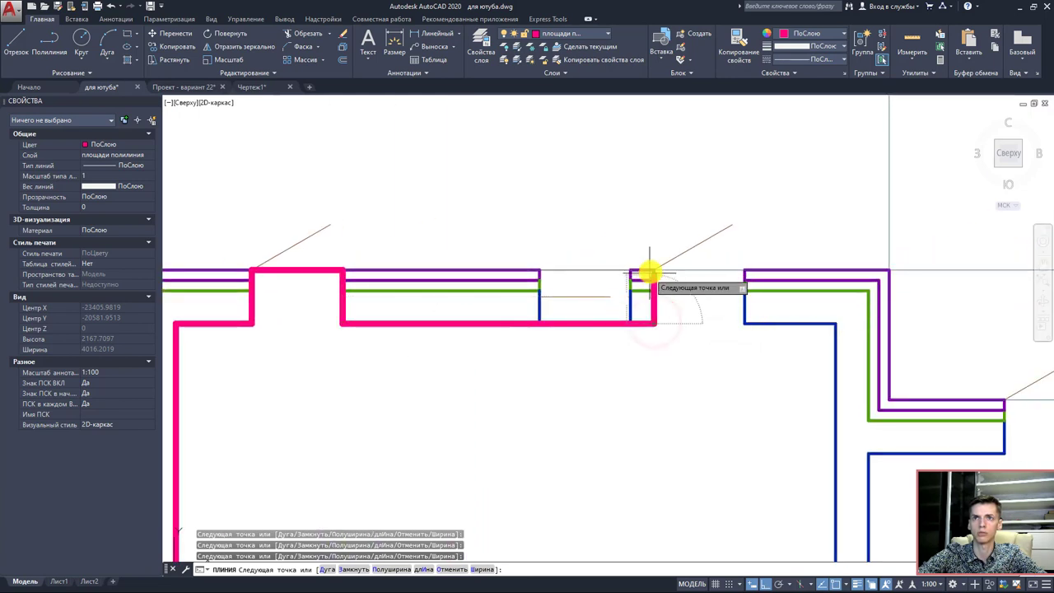
{"action": "left_click", "coordinate": [744, 270]}
{"action": "left_click", "coordinate": [743, 322]}
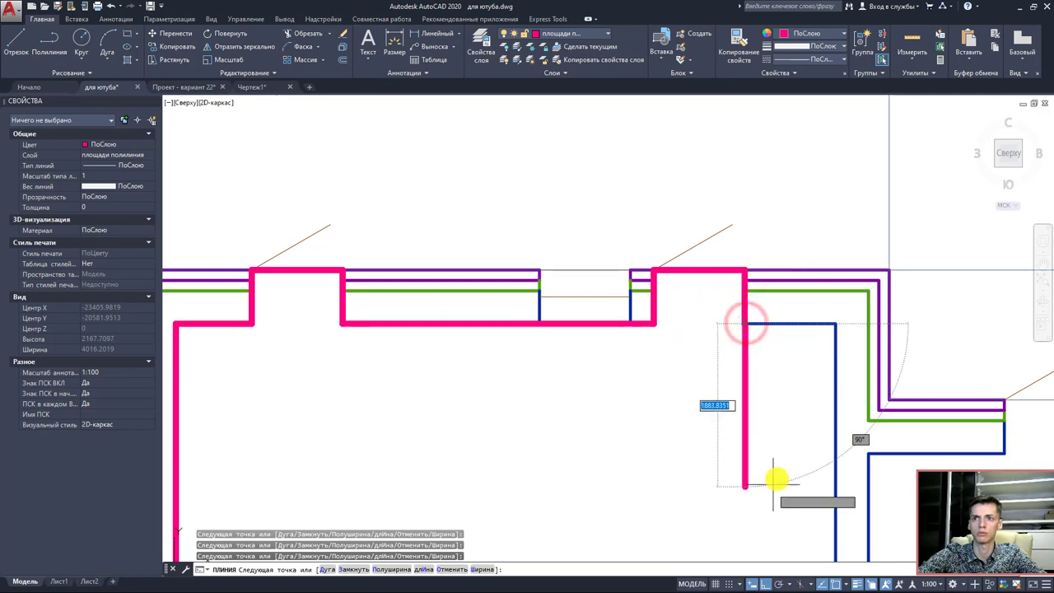
{"action": "left_click", "coordinate": [834, 323]}
- Carry the outline down the right wall's corners and finish it with Enter
{"action": "scroll", "coordinate": [833, 323], "scroll_direction": "down", "scroll_amount": 1}
{"action": "scroll", "coordinate": [800, 302], "scroll_direction": "down", "scroll_amount": 2}
{"action": "scroll", "coordinate": [784, 360], "scroll_direction": "up", "scroll_amount": 2}
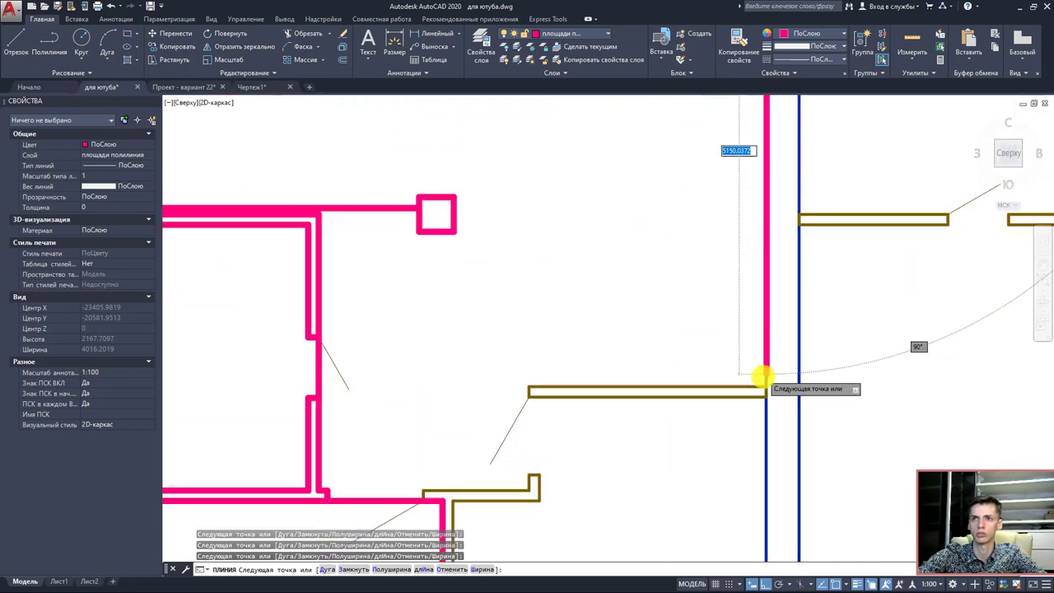
{"action": "scroll", "coordinate": [765, 372], "scroll_direction": "up", "scroll_amount": 2}
{"action": "left_click", "coordinate": [769, 392]}
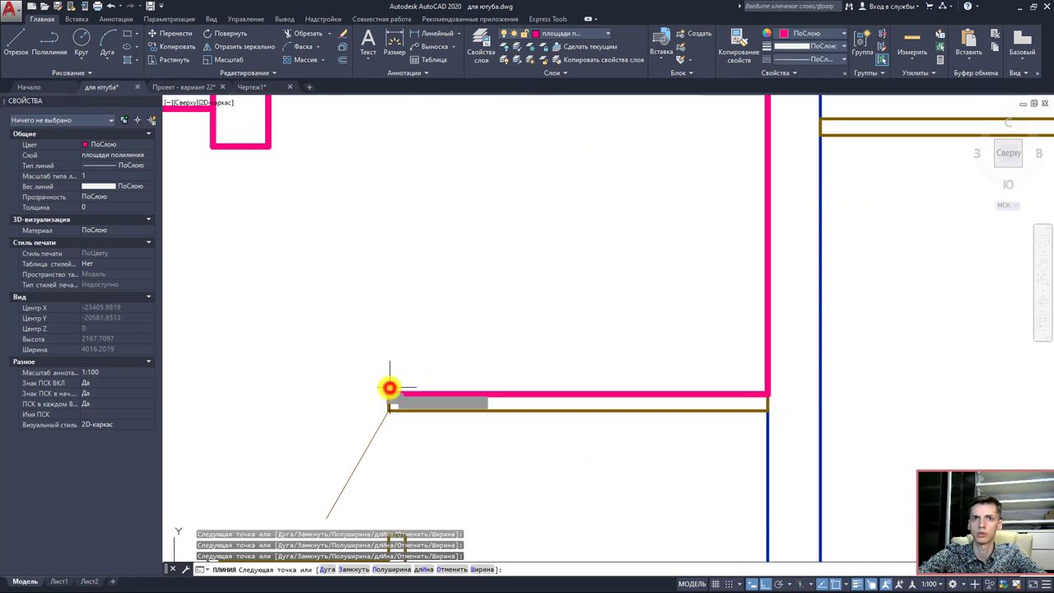
{"action": "scroll", "coordinate": [390, 393], "scroll_direction": "up", "scroll_amount": 2}
{"action": "scroll", "coordinate": [411, 381], "scroll_direction": "up", "scroll_amount": 1}
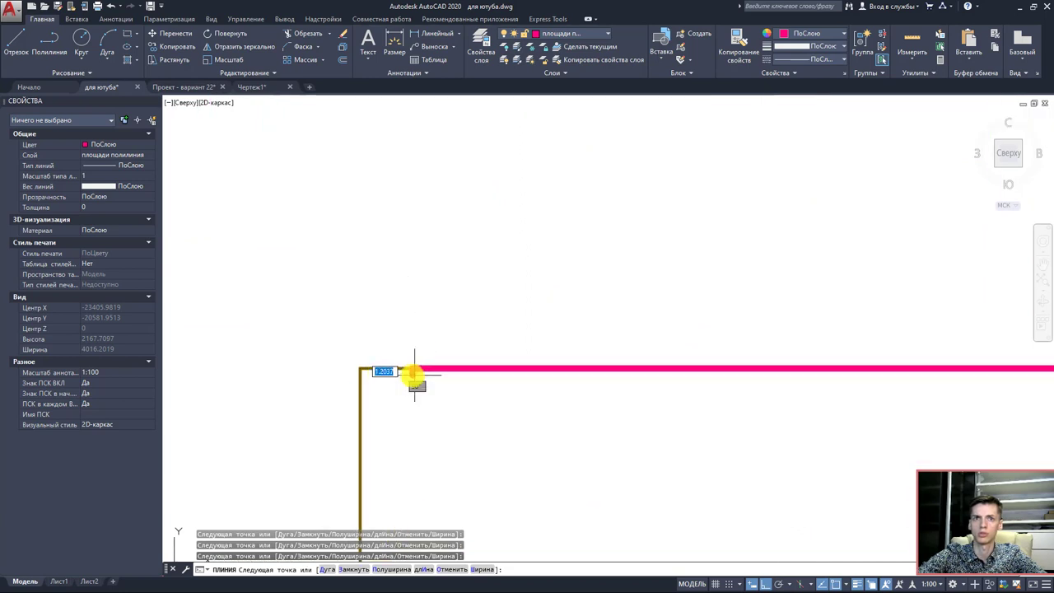
{"action": "left_click", "coordinate": [359, 370]}
{"action": "scroll", "coordinate": [403, 330], "scroll_direction": "down", "scroll_amount": 2}
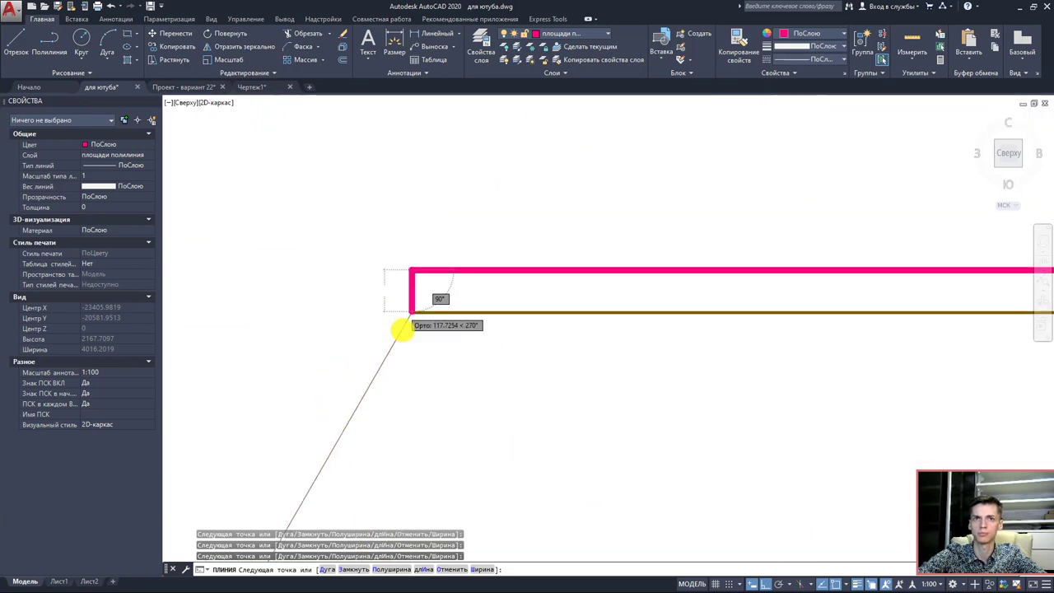
{"action": "scroll", "coordinate": [436, 360], "scroll_direction": "up", "scroll_amount": 4}
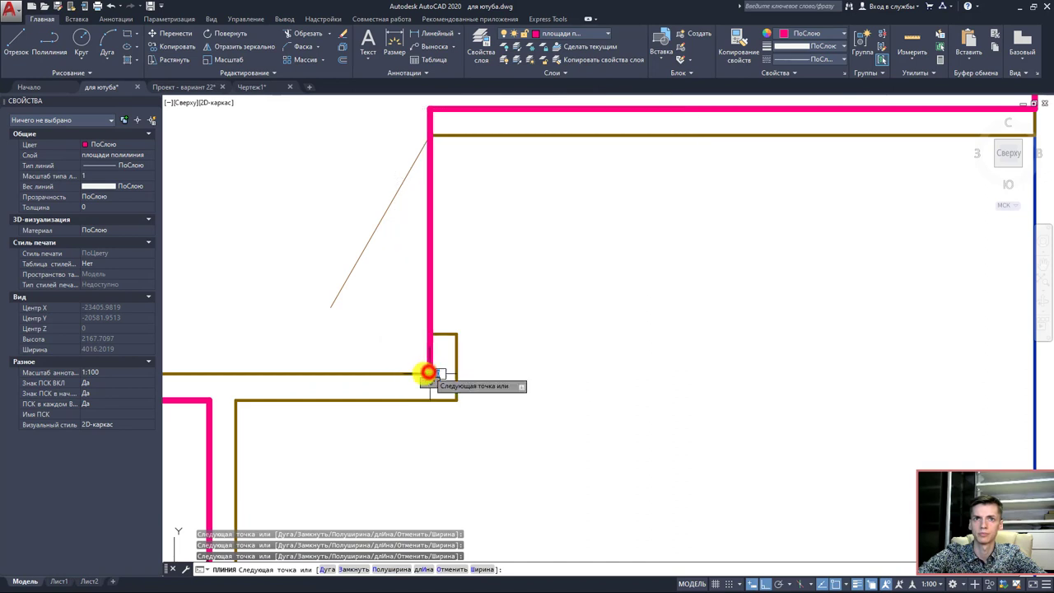
{"action": "left_click", "coordinate": [429, 373]}
{"action": "middle_click_drag", "start_coordinate": [428, 372], "coordinate": [694, 375]}
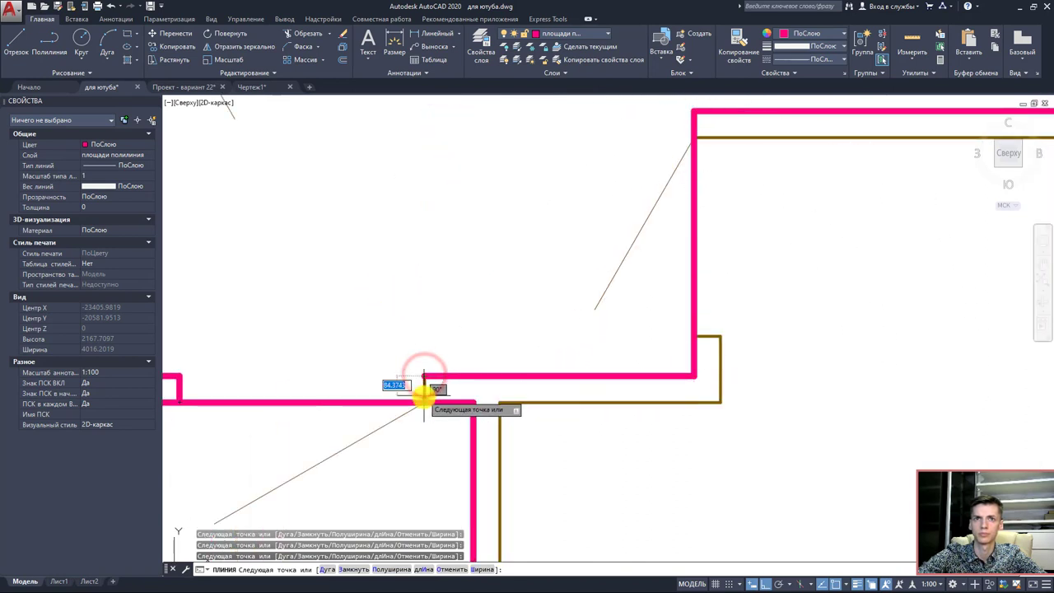
{"action": "middle_click_drag", "start_coordinate": [424, 400], "coordinate": [452, 406]}
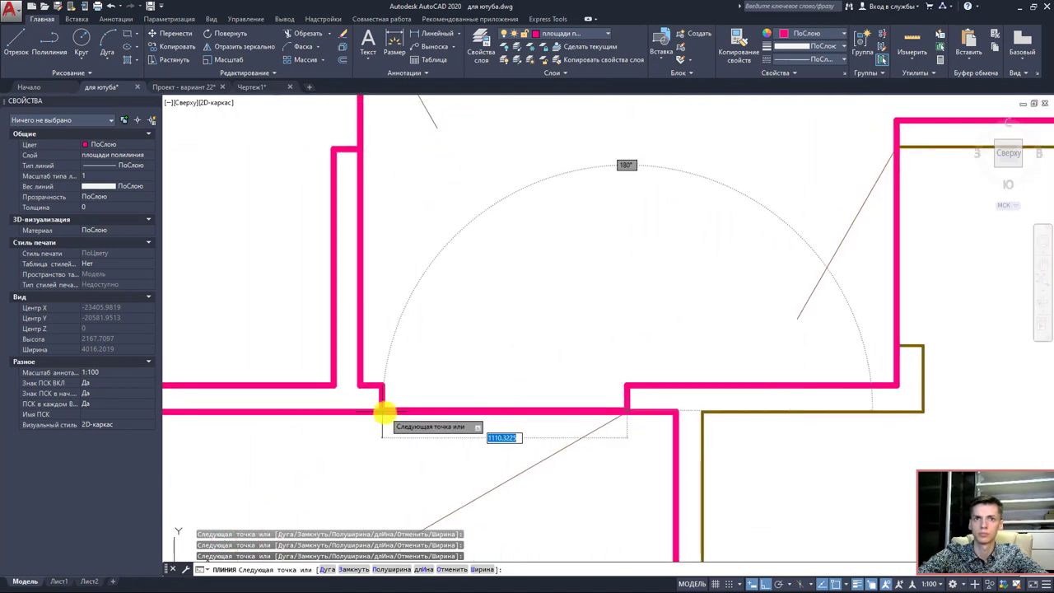
{"action": "left_click", "coordinate": [384, 414]}
{"action": "scroll", "coordinate": [385, 414], "scroll_direction": "down", "scroll_amount": 1}
{"action": "scroll", "coordinate": [452, 388], "scroll_direction": "down", "scroll_amount": 3}
{"action": "middle_click_drag", "start_coordinate": [558, 412], "coordinate": [499, 322]}
{"action": "key", "text": "Return"}
{"action": "key", "text": "Return"}
- Start the next room's polyline at its top corner and trace down the inner wall
{"action": "scroll", "coordinate": [499, 322], "scroll_direction": "up", "scroll_amount": 2}
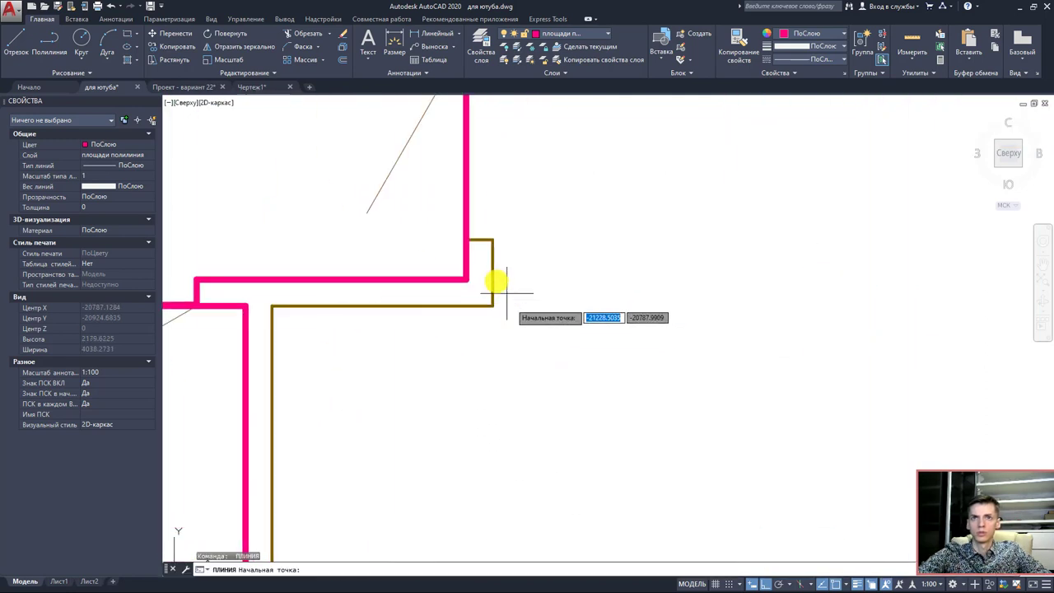
{"action": "scroll", "coordinate": [494, 277], "scroll_direction": "up", "scroll_amount": 1}
{"action": "left_click", "coordinate": [464, 239]}
{"action": "left_click", "coordinate": [492, 238]}
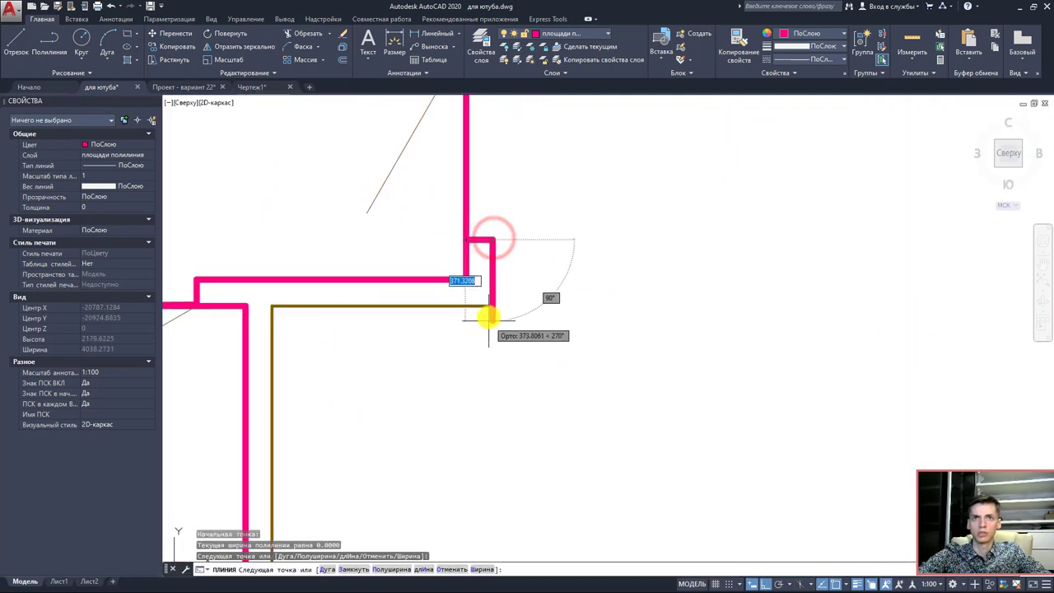
{"action": "scroll", "coordinate": [486, 288], "scroll_direction": "up", "scroll_amount": 2}
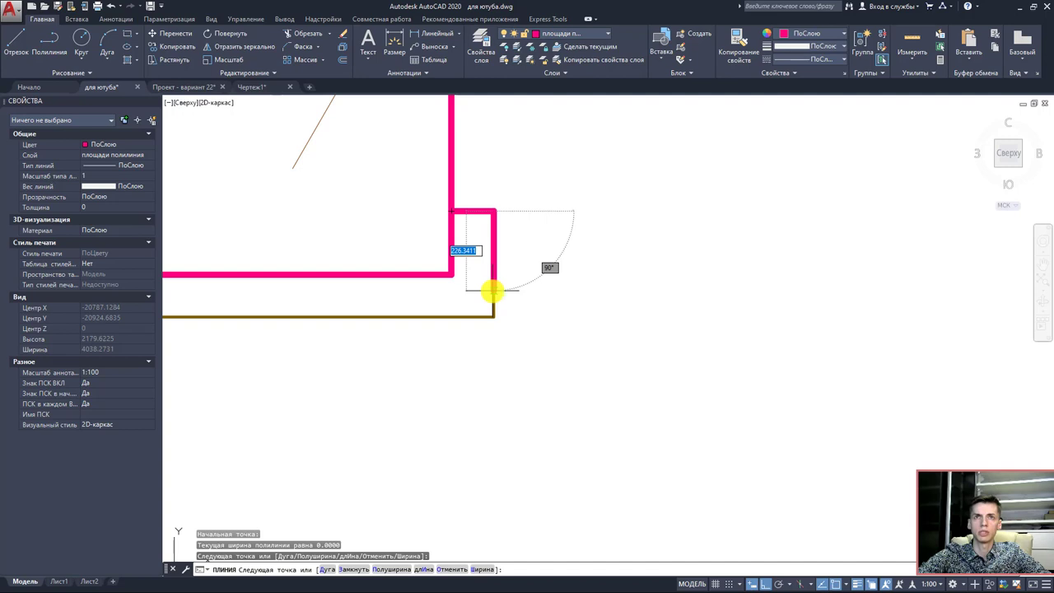
{"action": "left_click", "coordinate": [497, 315]}
{"action": "scroll", "coordinate": [423, 348], "scroll_direction": "down", "scroll_amount": 2}
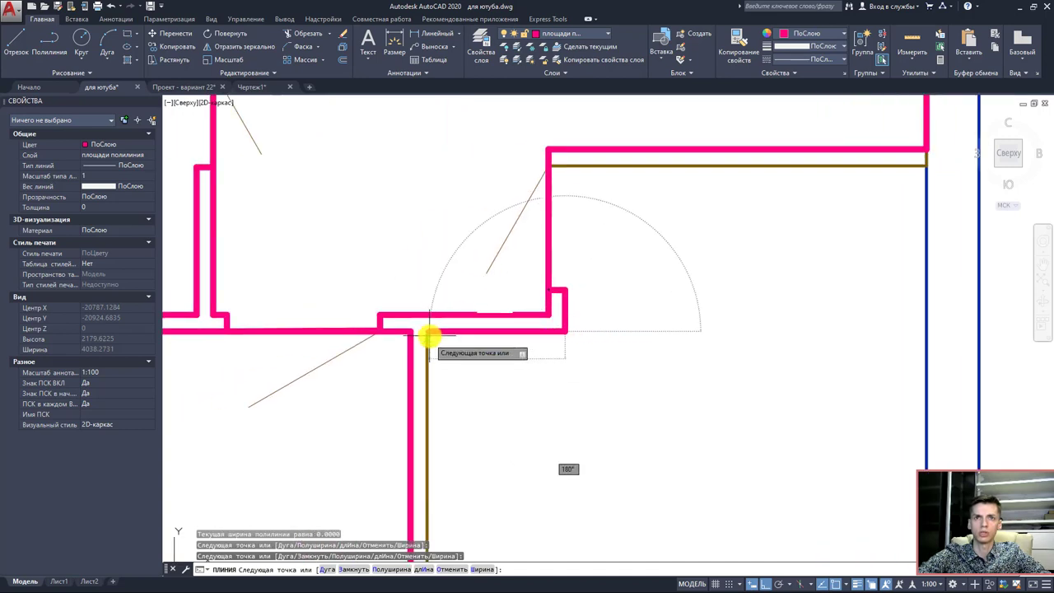
{"action": "left_click", "coordinate": [427, 332]}
- Place the remaining corners of the lower central room and finish the outline with Enter
{"action": "scroll", "coordinate": [437, 337], "scroll_direction": "up", "scroll_amount": 1}
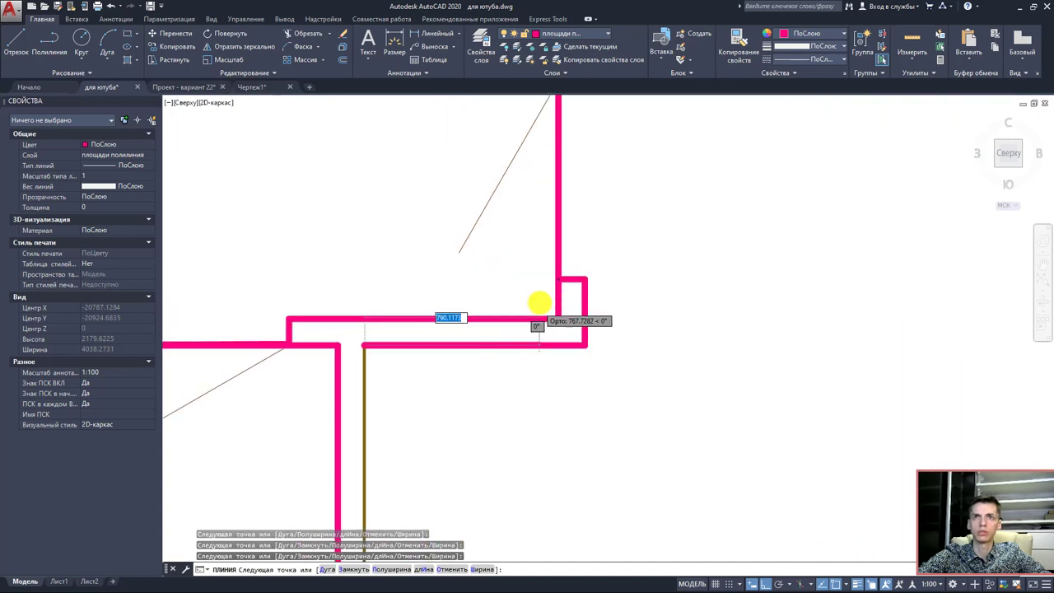
{"action": "scroll", "coordinate": [536, 301], "scroll_direction": "up", "scroll_amount": 1}
{"action": "scroll", "coordinate": [565, 266], "scroll_direction": "up", "scroll_amount": 1}
{"action": "scroll", "coordinate": [536, 278], "scroll_direction": "up", "scroll_amount": 1}
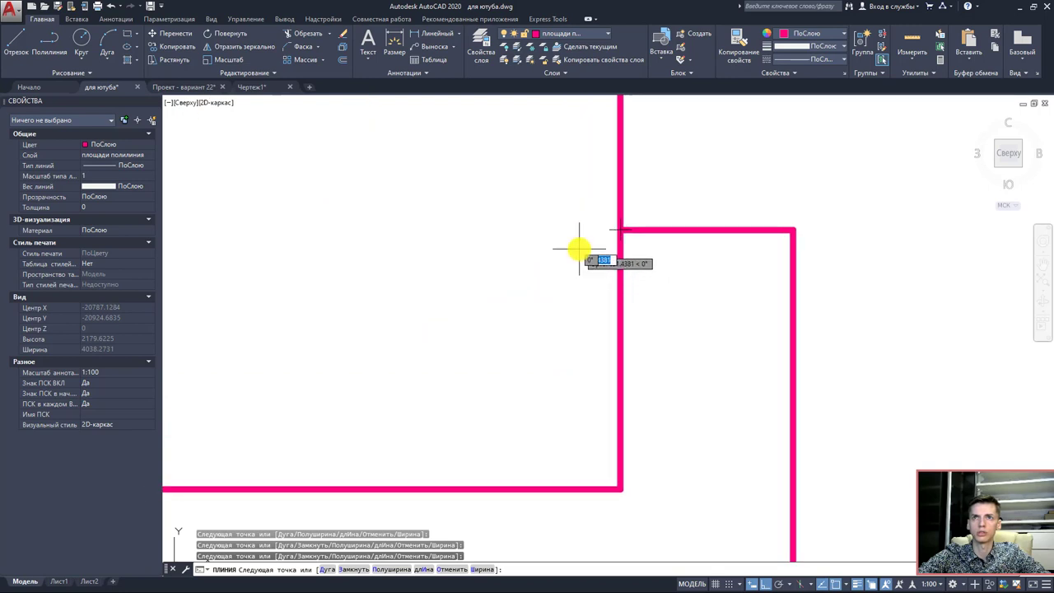
{"action": "scroll", "coordinate": [585, 245], "scroll_direction": "up", "scroll_amount": 3}
{"action": "scroll", "coordinate": [588, 259], "scroll_direction": "down", "scroll_amount": 2}
{"action": "scroll", "coordinate": [450, 396], "scroll_direction": "down", "scroll_amount": 1}
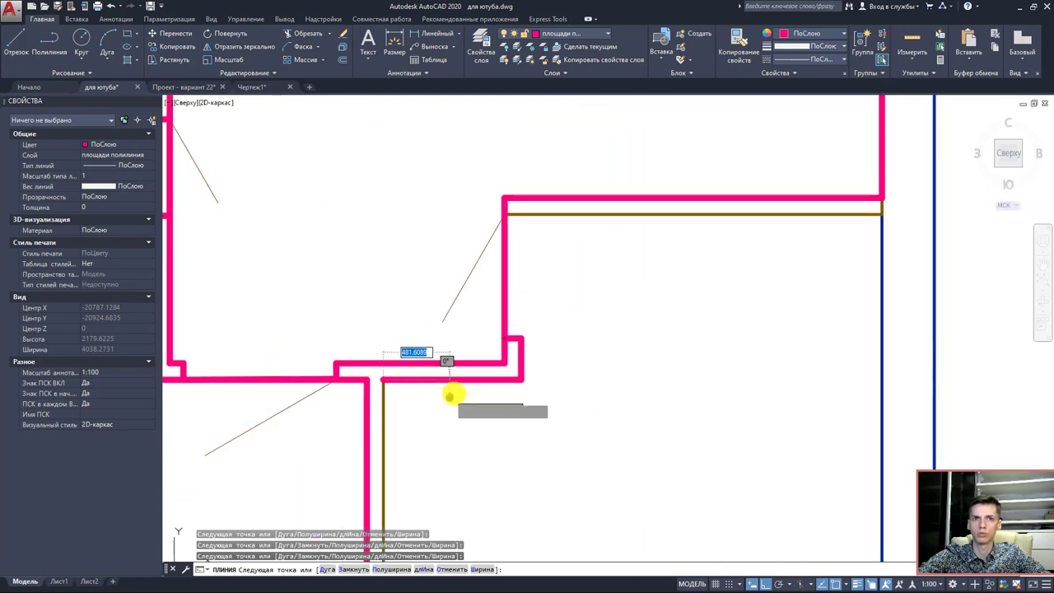
{"action": "scroll", "coordinate": [522, 426], "scroll_direction": "up", "scroll_amount": 1}
{"action": "scroll", "coordinate": [497, 378], "scroll_direction": "up", "scroll_amount": 2}
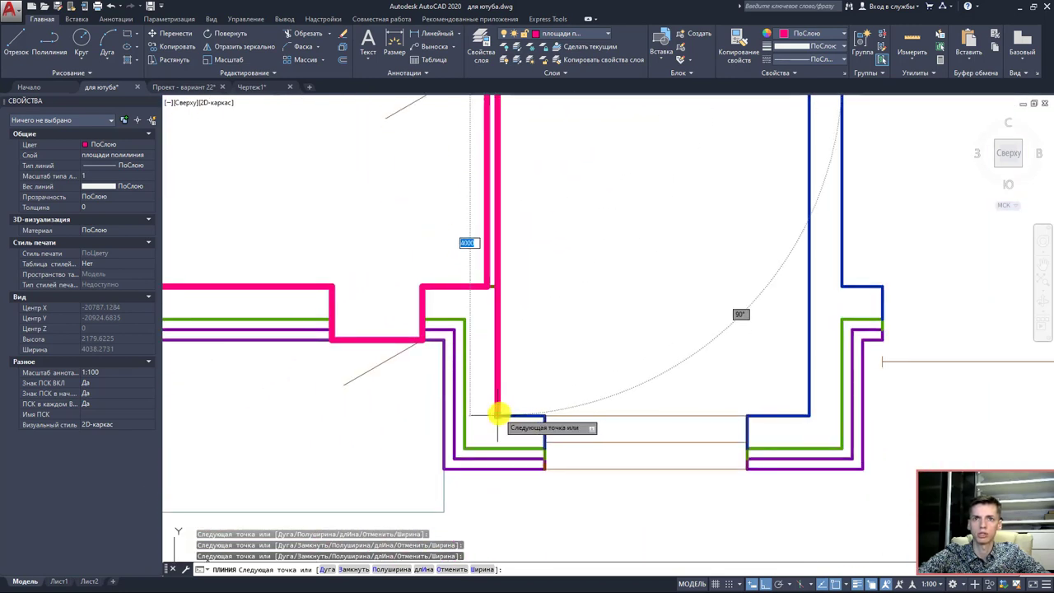
{"action": "left_click", "coordinate": [497, 414]}
{"action": "scroll", "coordinate": [779, 266], "scroll_direction": "down", "scroll_amount": 3}
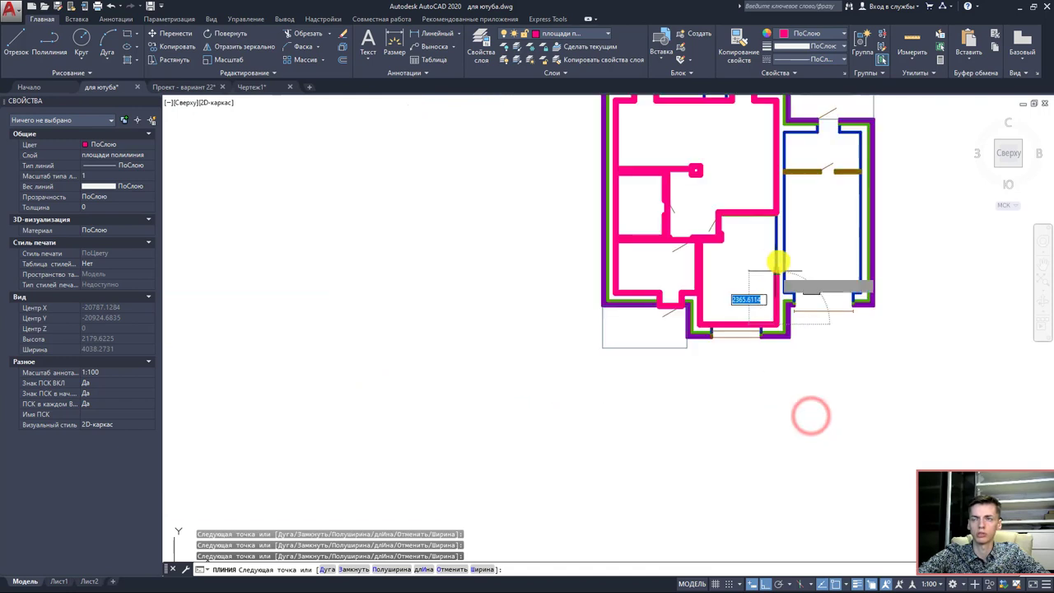
{"action": "scroll", "coordinate": [737, 360], "scroll_direction": "down", "scroll_amount": 1}
{"action": "scroll", "coordinate": [733, 321], "scroll_direction": "up", "scroll_amount": 4}
{"action": "left_click", "coordinate": [728, 261]}
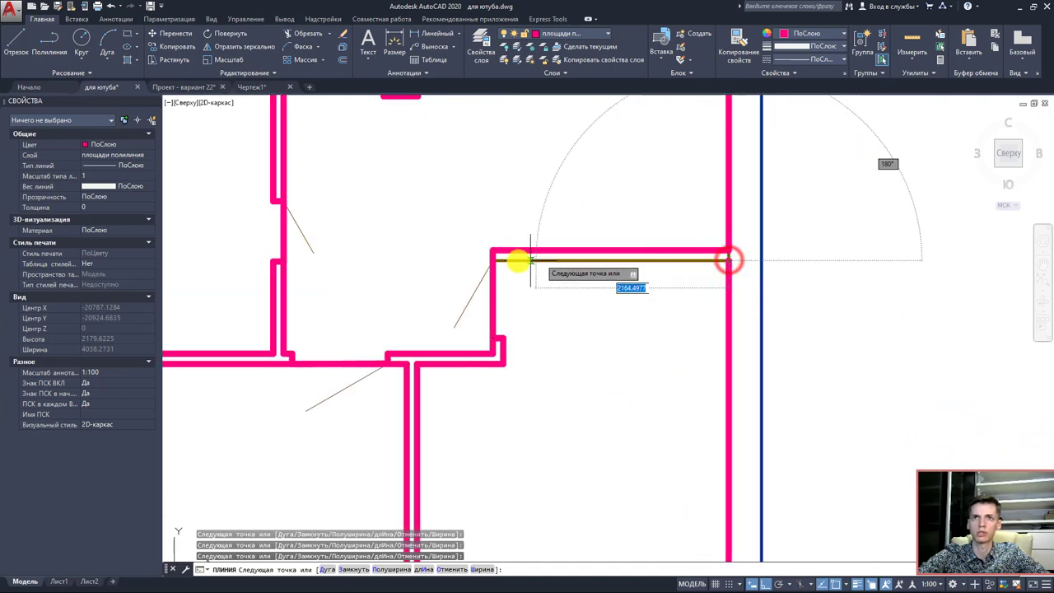
{"action": "scroll", "coordinate": [502, 261], "scroll_direction": "up", "scroll_amount": 2}
{"action": "scroll", "coordinate": [470, 252], "scroll_direction": "up", "scroll_amount": 1}
{"action": "left_click", "coordinate": [470, 252]}
{"action": "scroll", "coordinate": [472, 290], "scroll_direction": "down", "scroll_amount": 2}
{"action": "scroll", "coordinate": [466, 313], "scroll_direction": "up", "scroll_amount": 2}
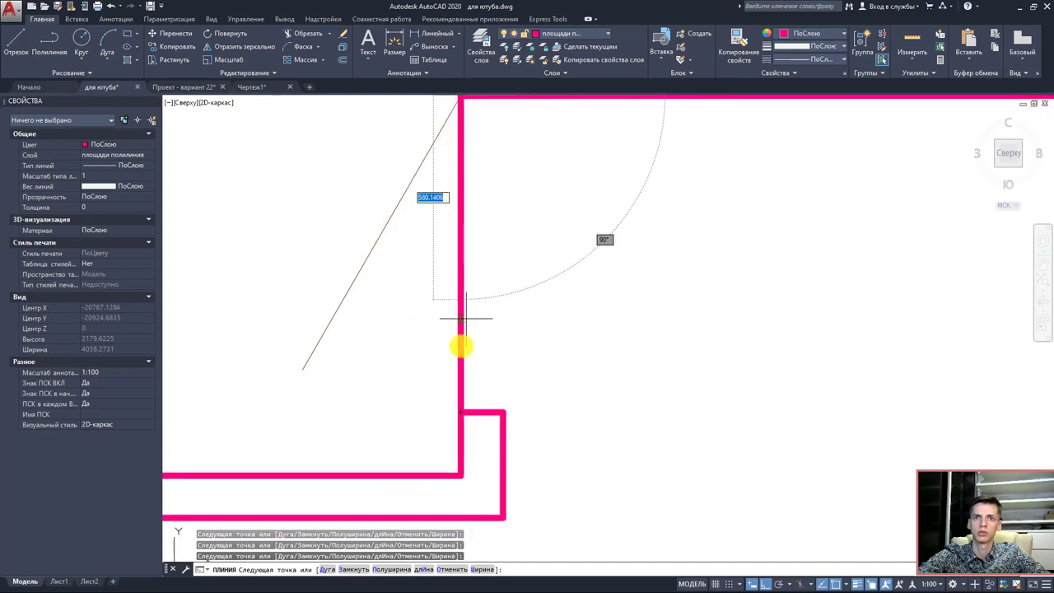
{"action": "left_click", "coordinate": [463, 408]}
{"action": "key", "text": "Return"}
{"action": "key", "text": "Return"}
{"action": "scroll", "coordinate": [621, 348], "scroll_direction": "down", "scroll_amount": 3}
- Start an outline with ortho off (F8), tracing the left, bottom and right edges
{"action": "scroll", "coordinate": [637, 348], "scroll_direction": "down", "scroll_amount": 2}
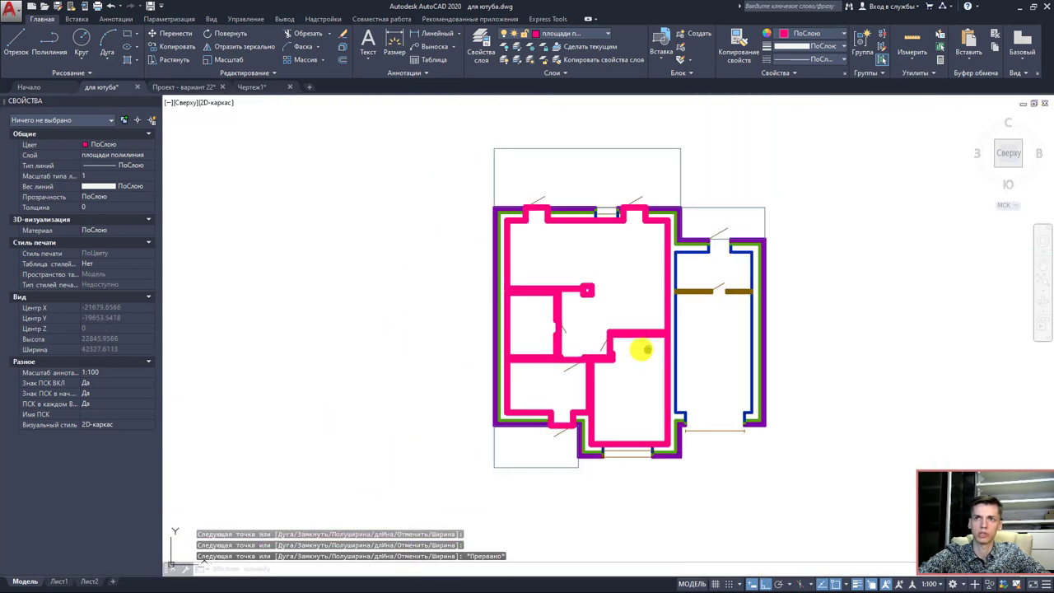
{"action": "scroll", "coordinate": [532, 343], "scroll_direction": "up", "scroll_amount": 1}
{"action": "scroll", "coordinate": [547, 429], "scroll_direction": "up", "scroll_amount": 5}
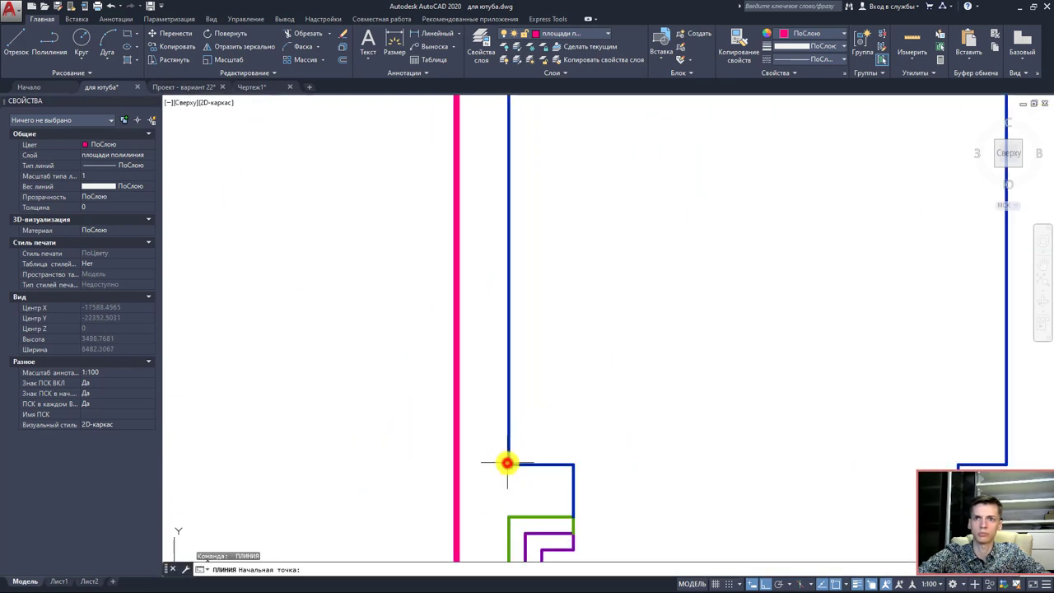
{"action": "left_click", "coordinate": [506, 462]}
{"action": "scroll", "coordinate": [461, 420], "scroll_direction": "down", "scroll_amount": 1}
{"action": "scroll", "coordinate": [419, 387], "scroll_direction": "up", "scroll_amount": 1}
{"action": "key", "text": "F8"}
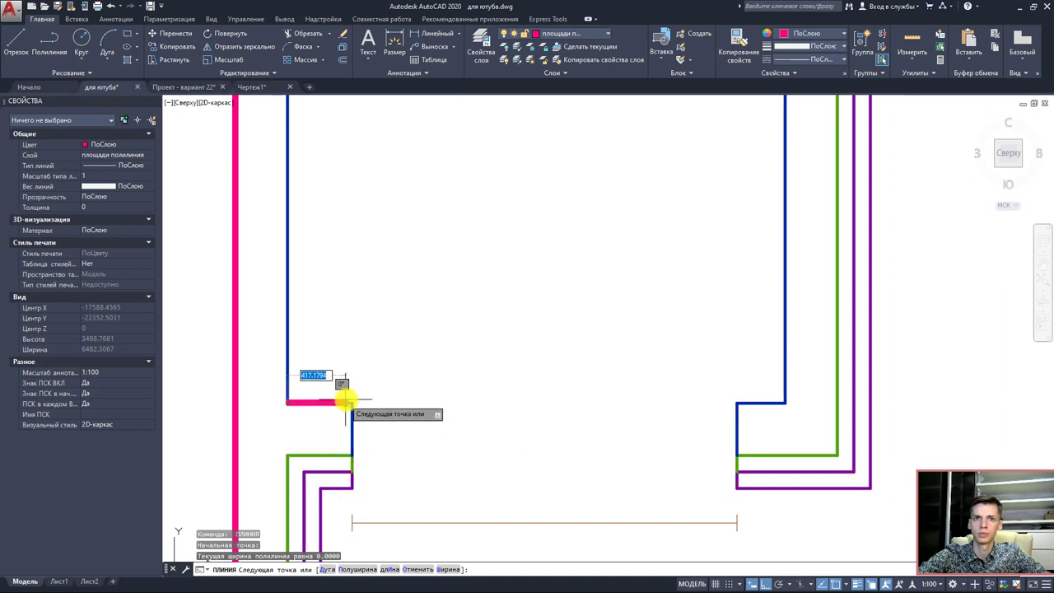
{"action": "left_click", "coordinate": [352, 402]}
{"action": "left_click", "coordinate": [352, 487]}
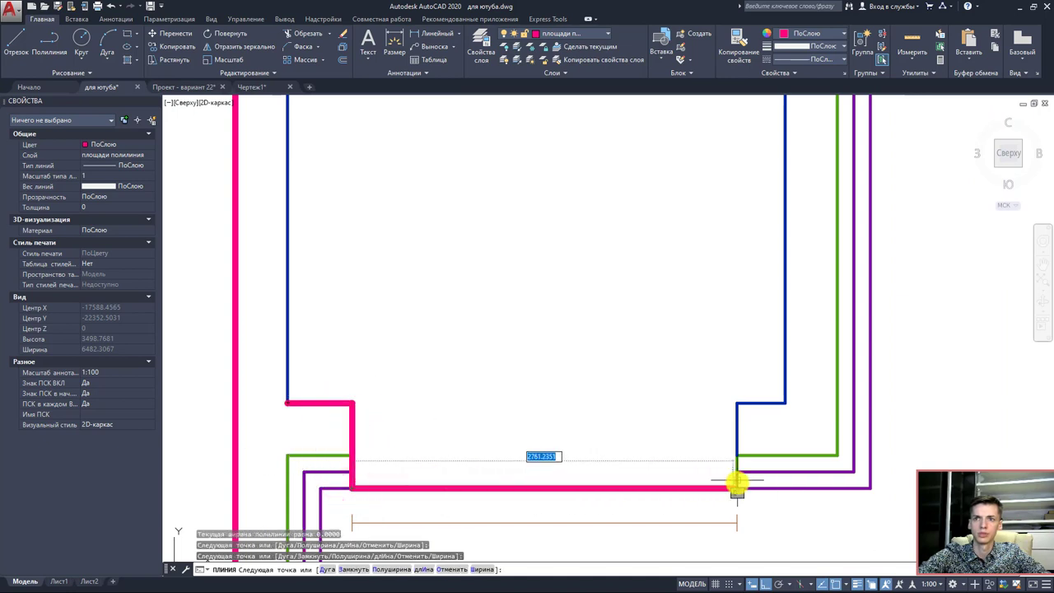
{"action": "scroll", "coordinate": [739, 488], "scroll_direction": "up", "scroll_amount": 5}
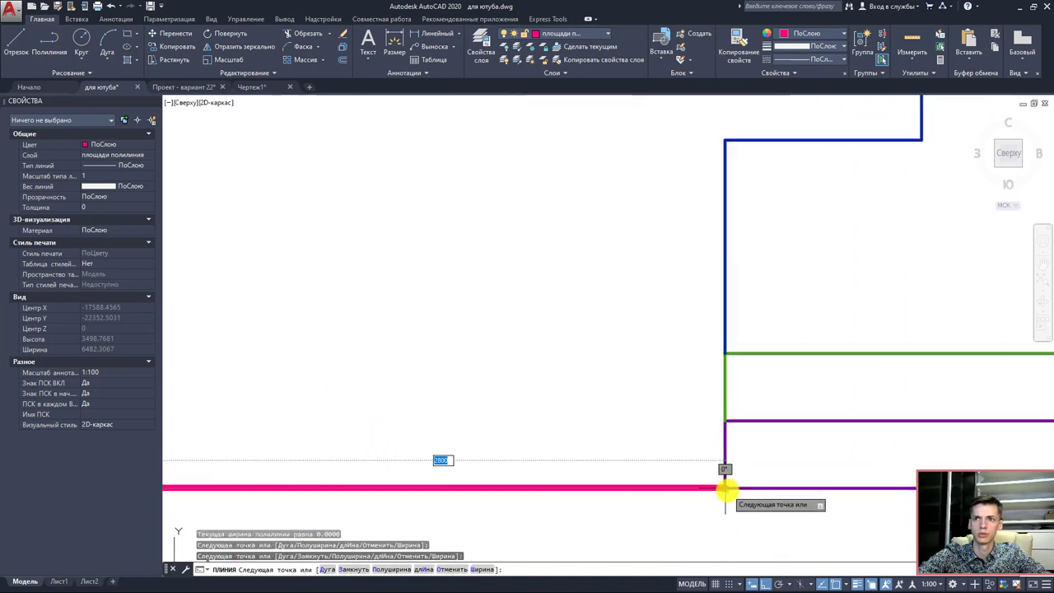
{"action": "left_click", "coordinate": [726, 489]}
{"action": "left_click", "coordinate": [725, 140]}
- Trace the outline around the door opening along the top wall and end it with Esc
{"action": "scroll", "coordinate": [725, 140], "scroll_direction": "down", "scroll_amount": 4}
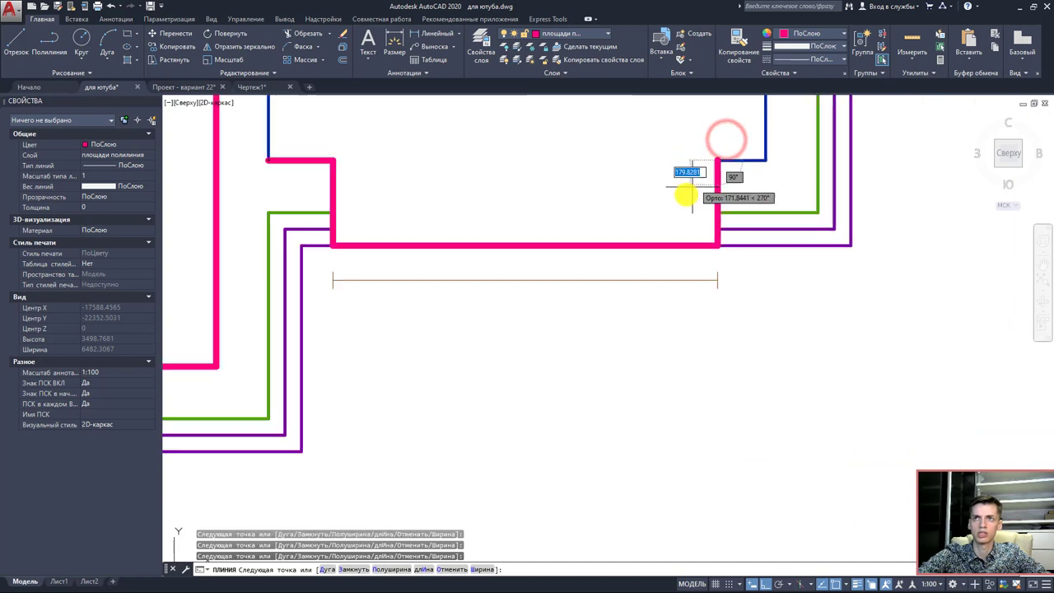
{"action": "scroll", "coordinate": [616, 341], "scroll_direction": "down", "scroll_amount": 3}
{"action": "scroll", "coordinate": [628, 341], "scroll_direction": "down", "scroll_amount": 1}
{"action": "scroll", "coordinate": [609, 346], "scroll_direction": "down", "scroll_amount": 4}
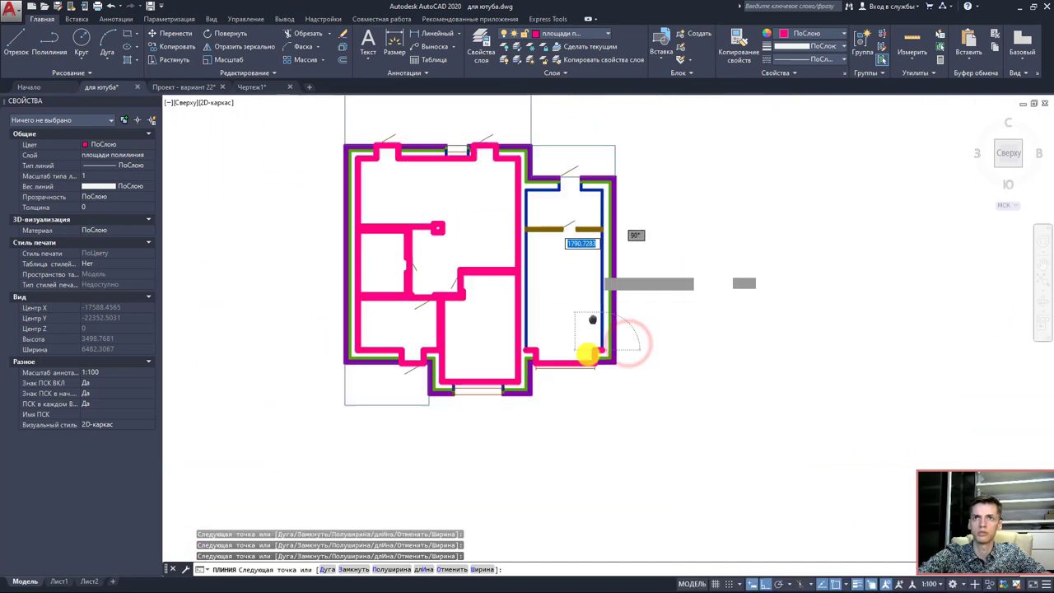
{"action": "scroll", "coordinate": [602, 278], "scroll_direction": "up", "scroll_amount": 5}
{"action": "left_click", "coordinate": [626, 243]}
{"action": "scroll", "coordinate": [527, 243], "scroll_direction": "up", "scroll_amount": 2}
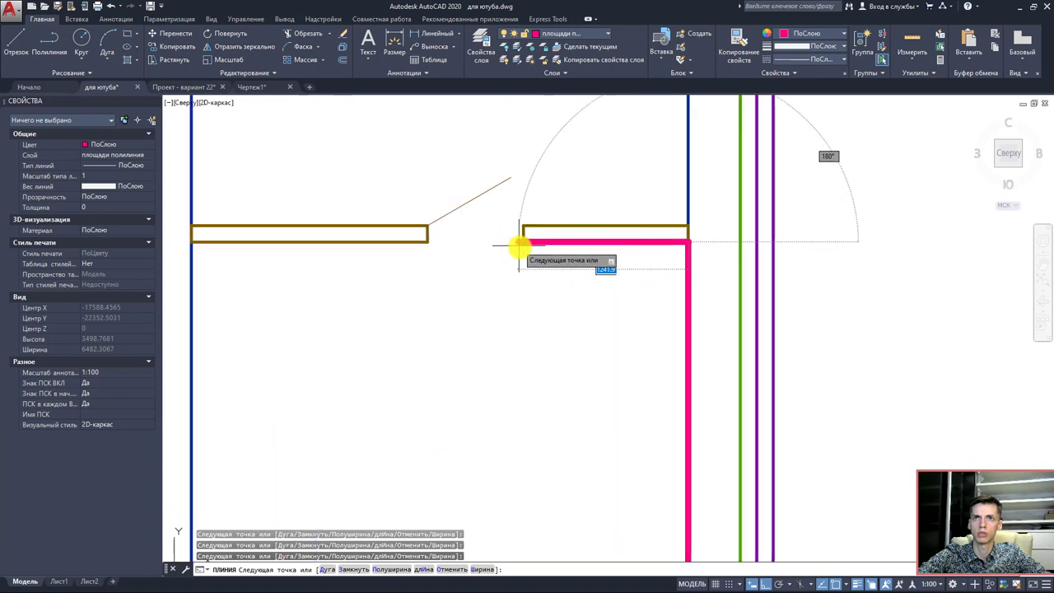
{"action": "left_click", "coordinate": [524, 242]}
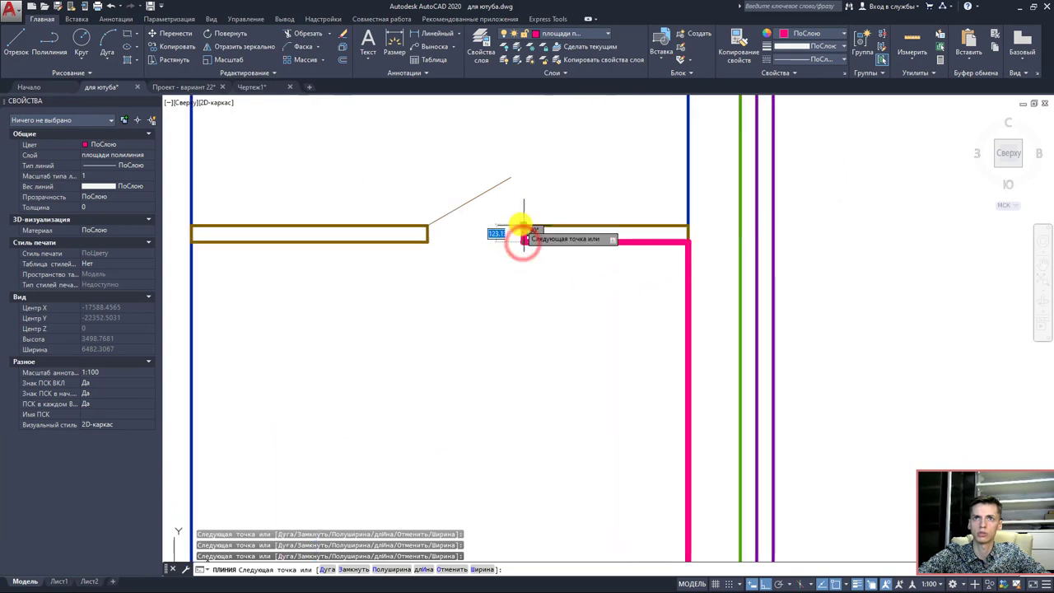
{"action": "left_click", "coordinate": [426, 224]}
{"action": "left_click", "coordinate": [427, 241]}
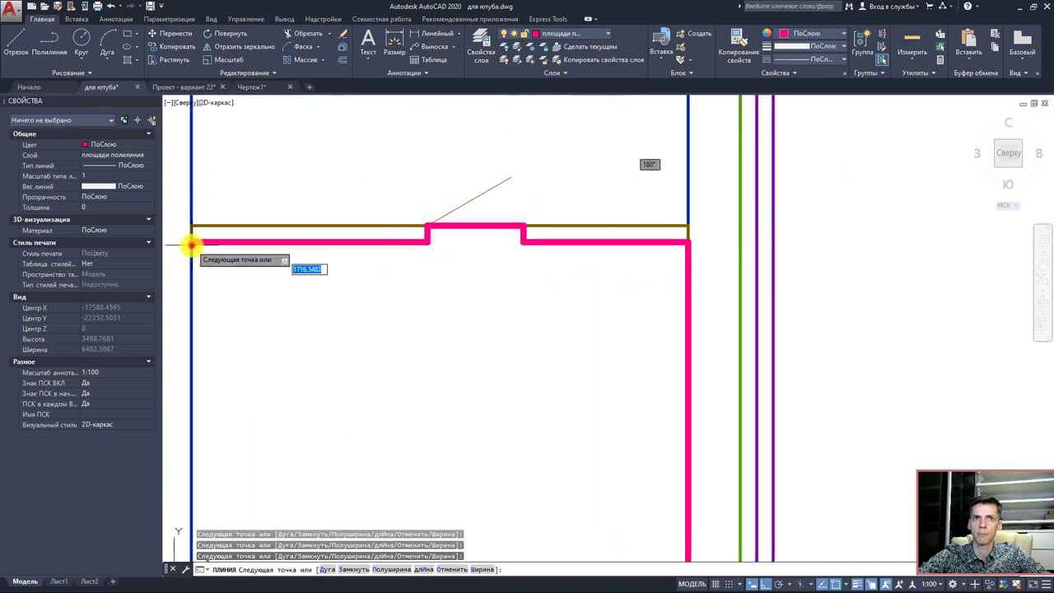
{"action": "left_click", "coordinate": [190, 242]}
{"action": "scroll", "coordinate": [287, 217], "scroll_direction": "down", "scroll_amount": 3}
{"action": "scroll", "coordinate": [244, 370], "scroll_direction": "up", "scroll_amount": 3}
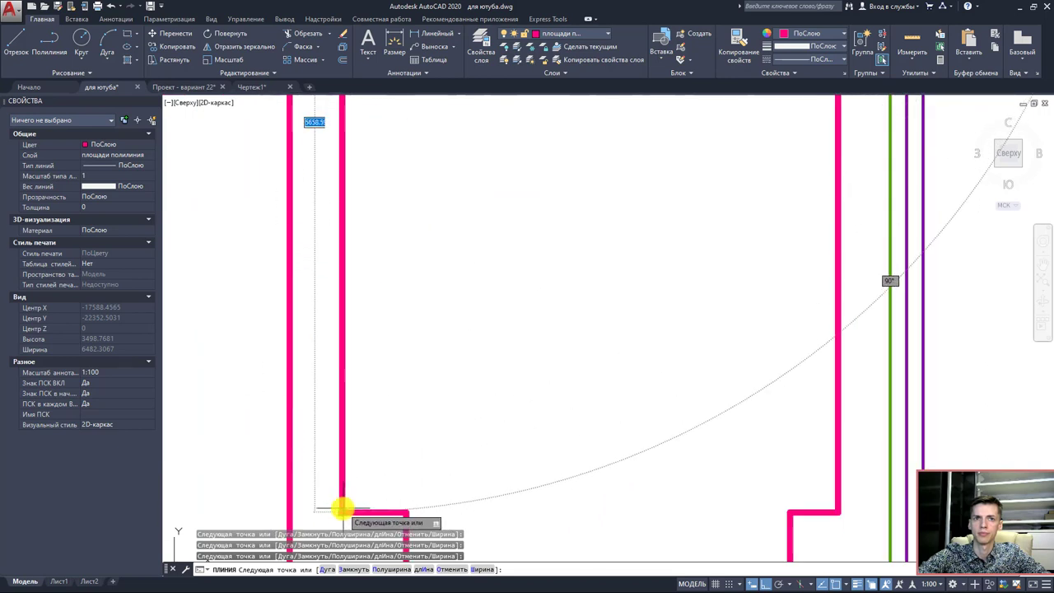
{"action": "key", "text": "Escape"}
{"action": "scroll", "coordinate": [376, 332], "scroll_direction": "down", "scroll_amount": 3}
{"action": "scroll", "coordinate": [360, 357], "scroll_direction": "up", "scroll_amount": 3}
- Outline the right-hand room including its top-wall recess, closing at the lower-left corner
{"action": "key", "text": "space"}
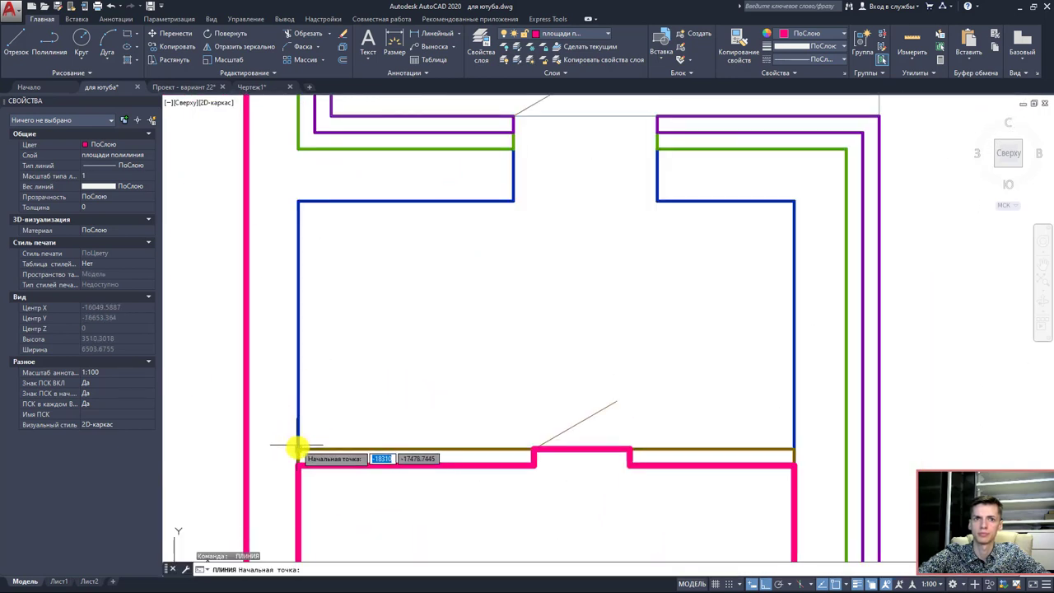
{"action": "left_click", "coordinate": [298, 449]}
{"action": "left_click", "coordinate": [297, 201]}
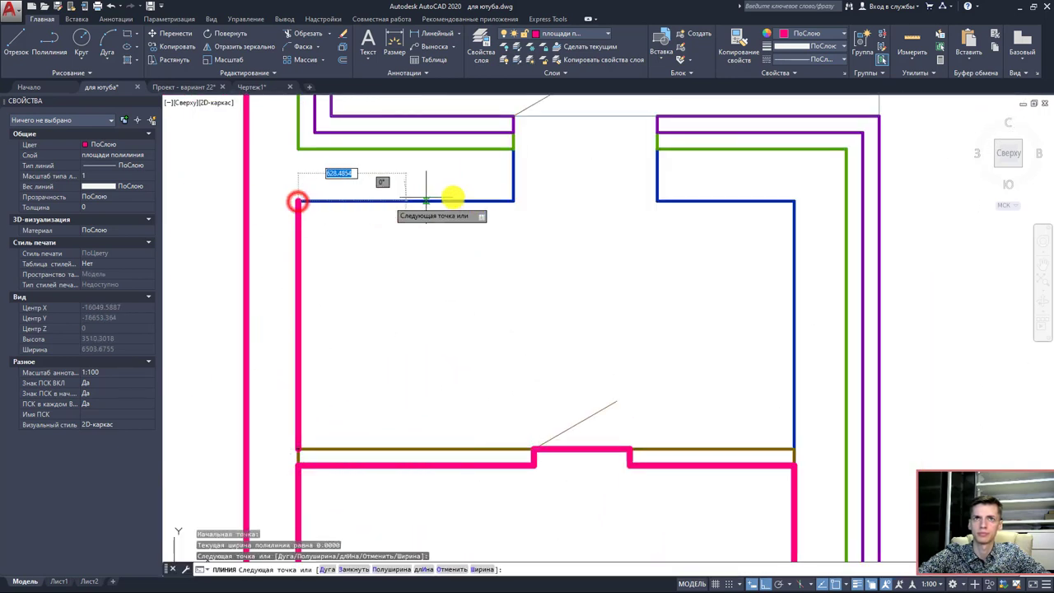
{"action": "left_click", "coordinate": [515, 202]}
{"action": "left_click", "coordinate": [514, 116]}
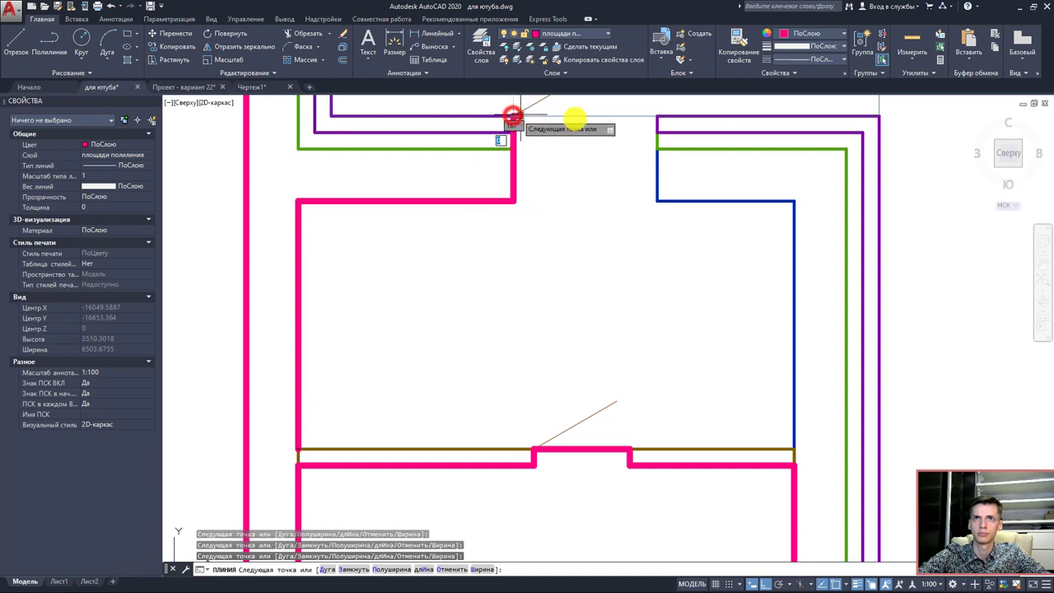
{"action": "left_click", "coordinate": [656, 116]}
{"action": "left_click", "coordinate": [657, 201]}
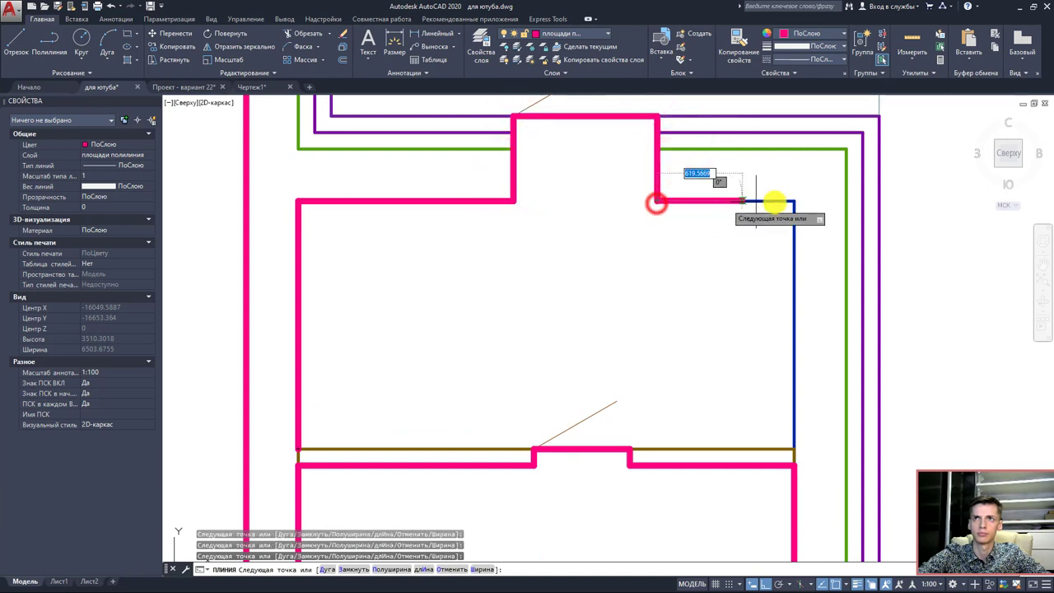
{"action": "left_click", "coordinate": [795, 201]}
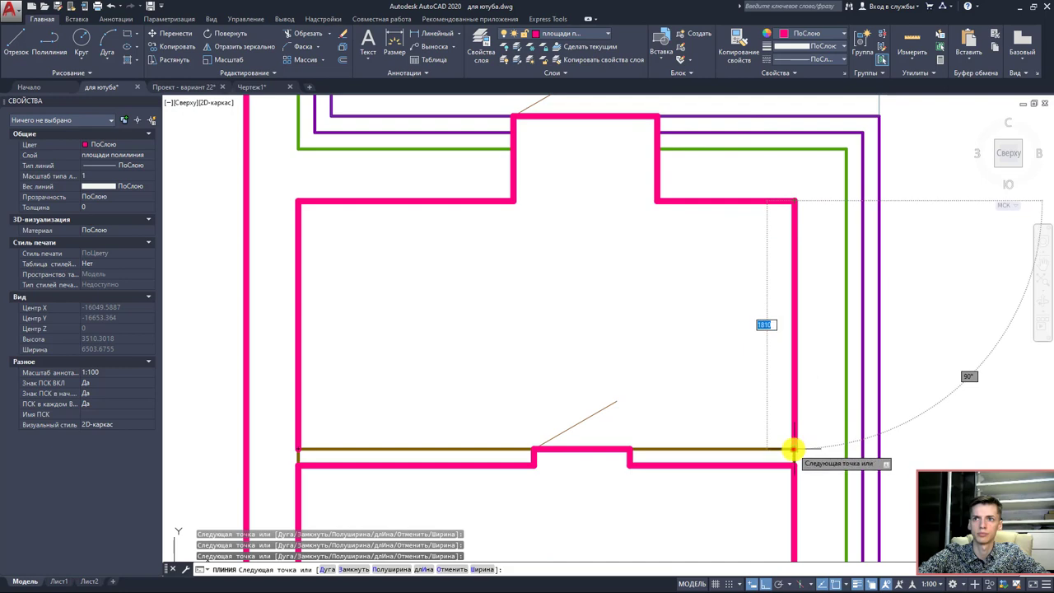
{"action": "left_click", "coordinate": [793, 449]}
{"action": "left_click", "coordinate": [296, 449]}
{"action": "key", "text": "Escape"}
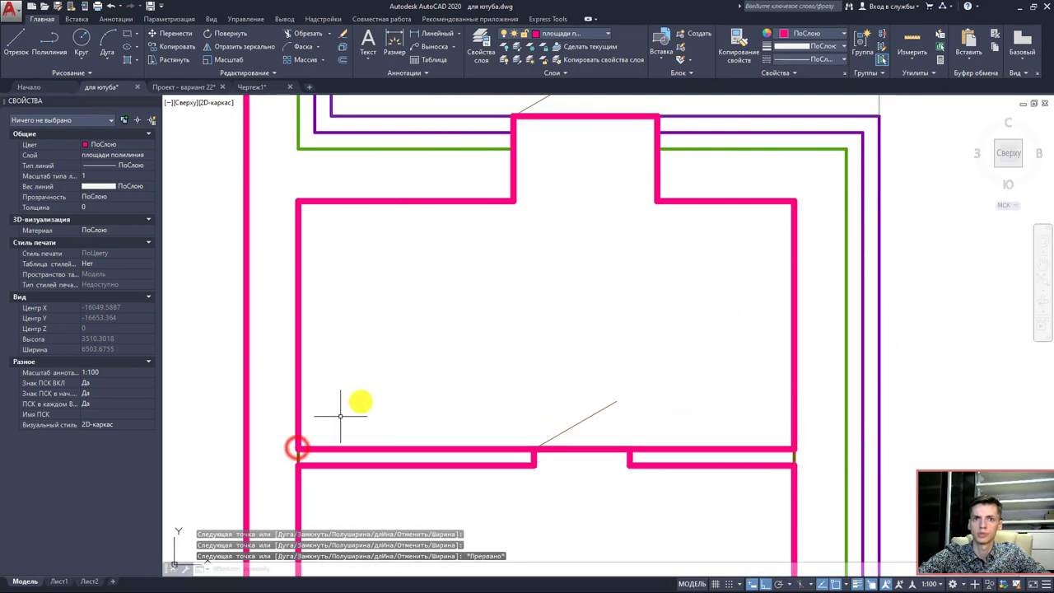
{"action": "scroll", "coordinate": [340, 416], "scroll_direction": "down", "scroll_amount": 4}
- Trace a pink area polyline around the bottom-left porch against the outer wall
{"action": "scroll", "coordinate": [536, 341], "scroll_direction": "down", "scroll_amount": 2}
{"action": "middle_click_drag", "start_coordinate": [553, 320], "coordinate": [623, 206]}
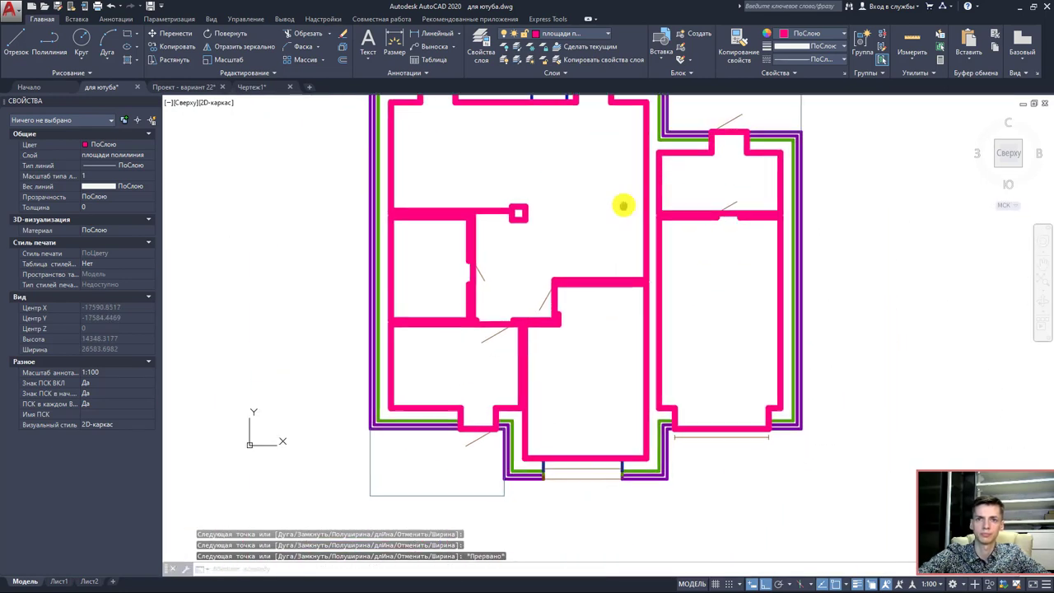
{"action": "scroll", "coordinate": [478, 470], "scroll_direction": "up", "scroll_amount": 4}
{"action": "key", "text": "space"}
{"action": "scroll", "coordinate": [633, 460], "scroll_direction": "up", "scroll_amount": 4}
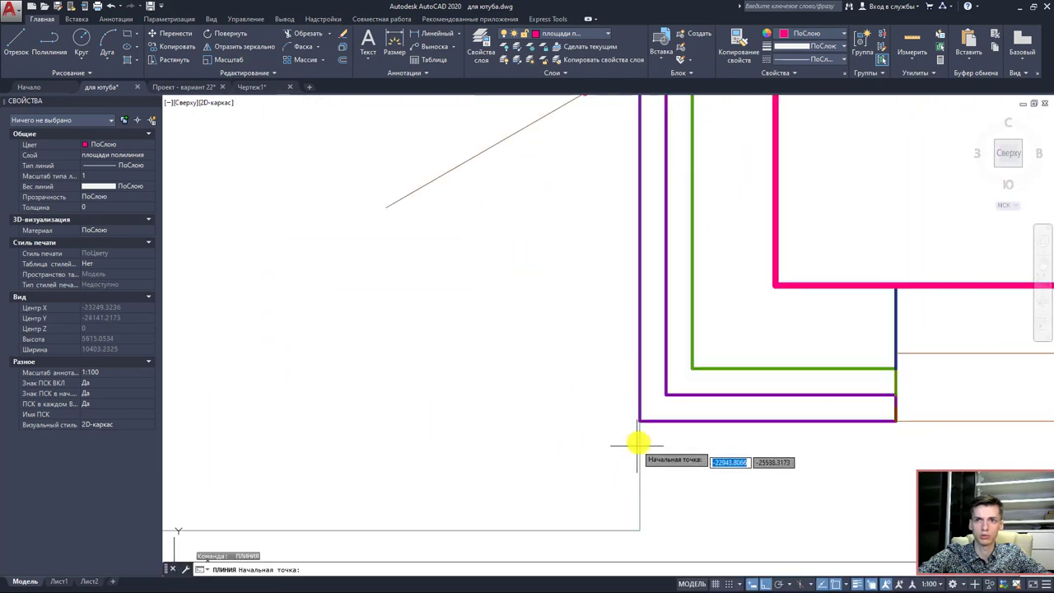
{"action": "left_click", "coordinate": [639, 421]}
{"action": "left_click", "coordinate": [640, 531]}
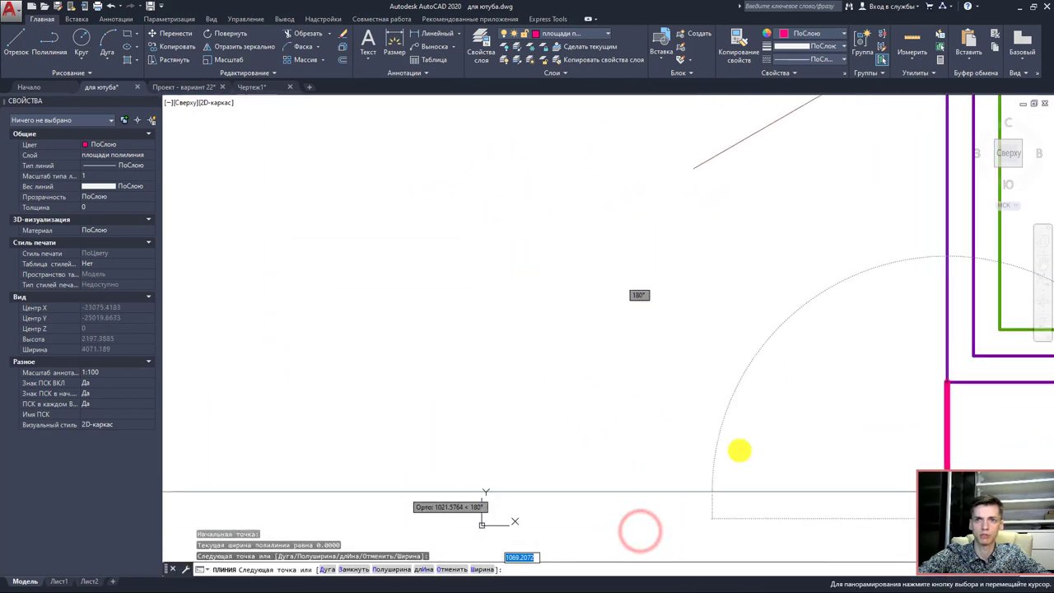
{"action": "scroll", "coordinate": [494, 462], "scroll_direction": "down", "scroll_amount": 3}
{"action": "scroll", "coordinate": [371, 474], "scroll_direction": "up", "scroll_amount": 1}
{"action": "left_click", "coordinate": [396, 489]}
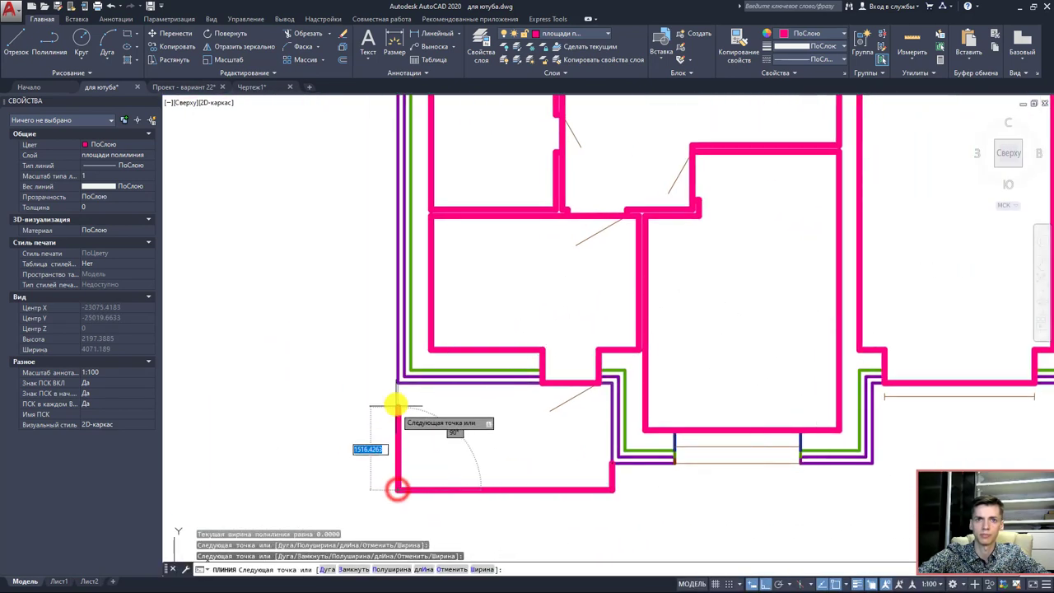
{"action": "left_click", "coordinate": [398, 381]}
{"action": "left_click", "coordinate": [612, 383]}
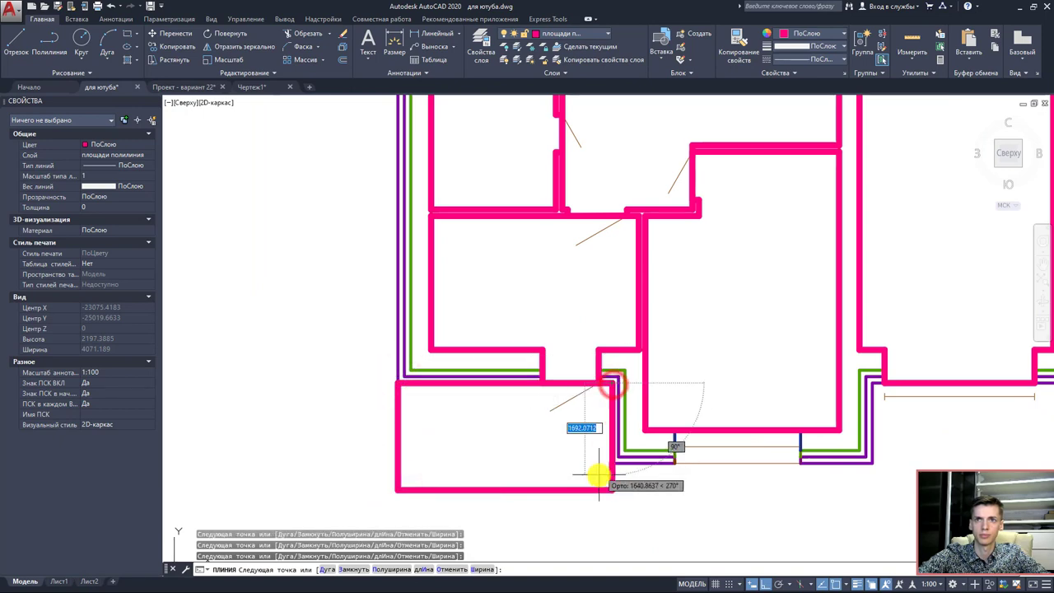
{"action": "left_click", "coordinate": [612, 464]}
{"action": "key", "text": "Return"}
- Outline the large top-left porch above the top wall with a new polyline
{"action": "scroll", "coordinate": [612, 283], "scroll_direction": "down", "scroll_amount": 3}
{"action": "scroll", "coordinate": [527, 299], "scroll_direction": "up", "scroll_amount": 1}
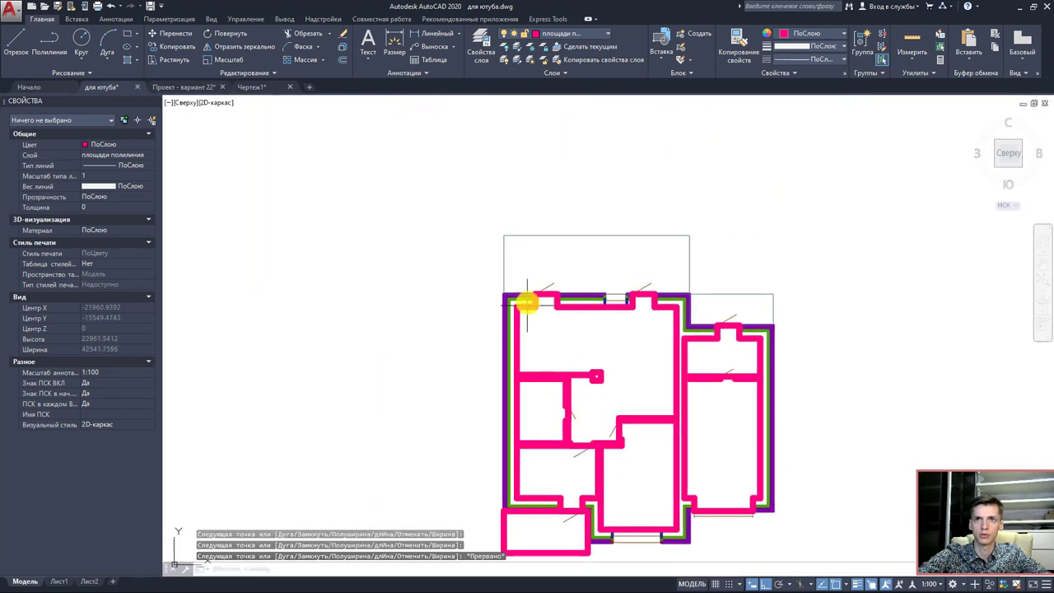
{"action": "scroll", "coordinate": [486, 280], "scroll_direction": "up", "scroll_amount": 2}
{"action": "key", "text": "Return"}
{"action": "left_click", "coordinate": [467, 280]}
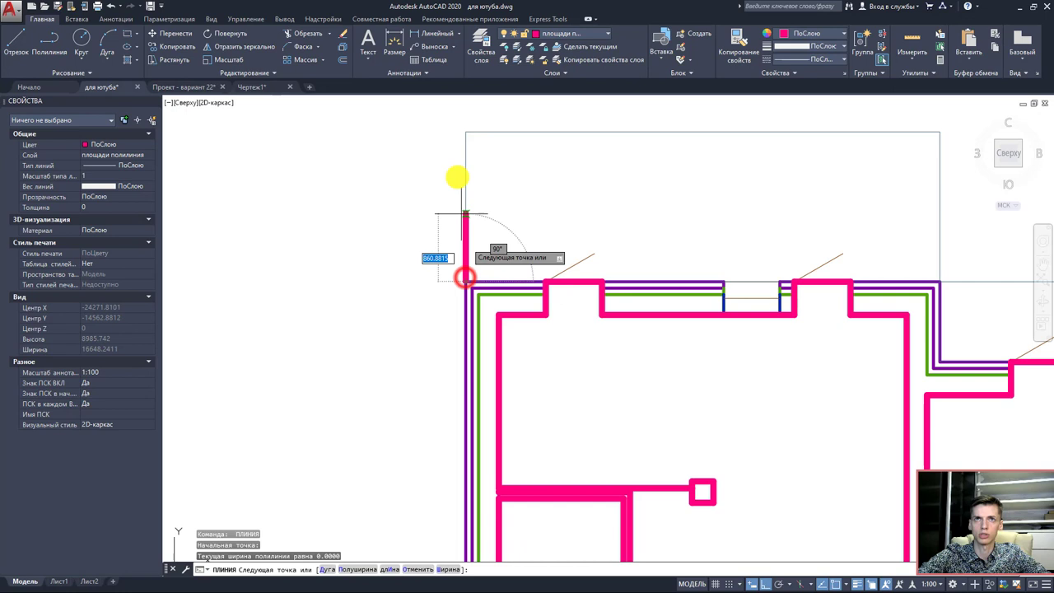
{"action": "left_click", "coordinate": [467, 130]}
{"action": "middle_click_drag", "start_coordinate": [908, 149], "coordinate": [672, 171]}
{"action": "left_click", "coordinate": [707, 151]}
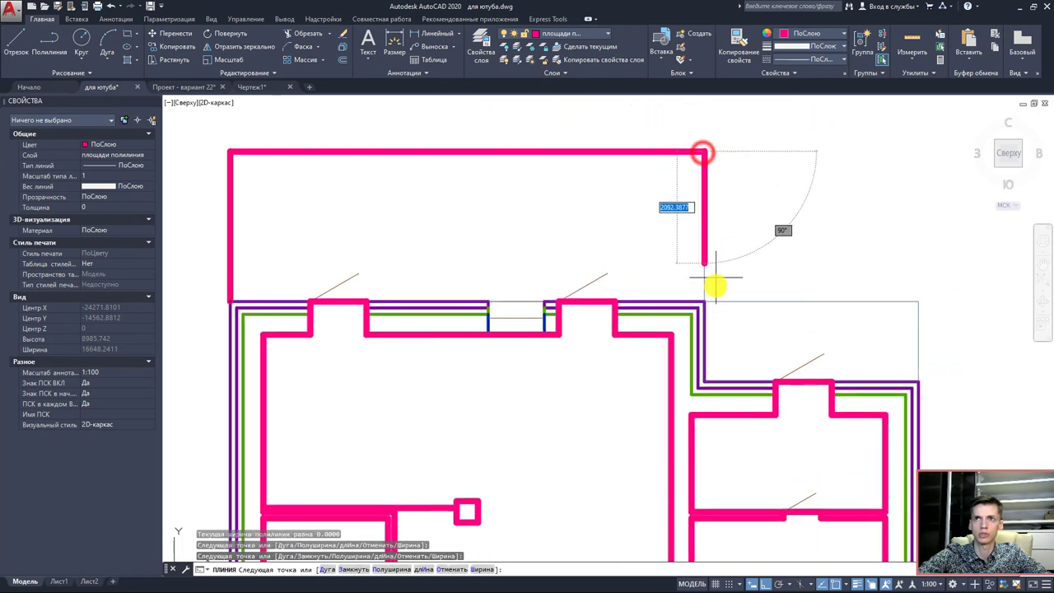
{"action": "left_click", "coordinate": [707, 301]}
{"action": "left_click", "coordinate": [228, 302]}
{"action": "key", "text": "Return"}
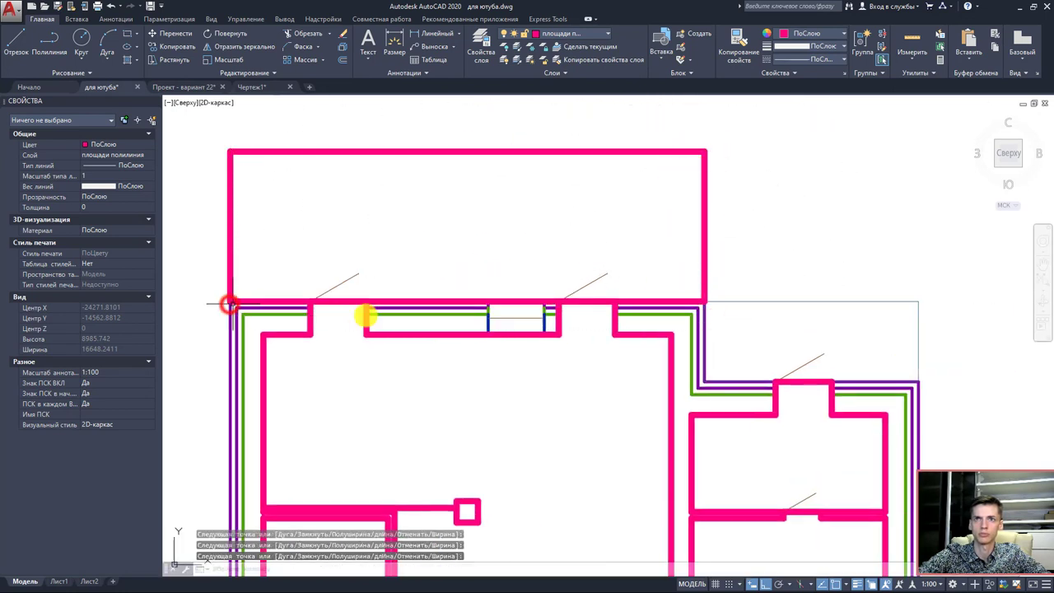
- Draw a closed polyline around the small top-right porch area
{"action": "middle_click_drag", "start_coordinate": [648, 329], "coordinate": [448, 305]}
{"action": "key", "text": "Return"}
{"action": "scroll", "coordinate": [494, 350], "scroll_direction": "up", "scroll_amount": 2}
{"action": "left_click", "coordinate": [522, 362]}
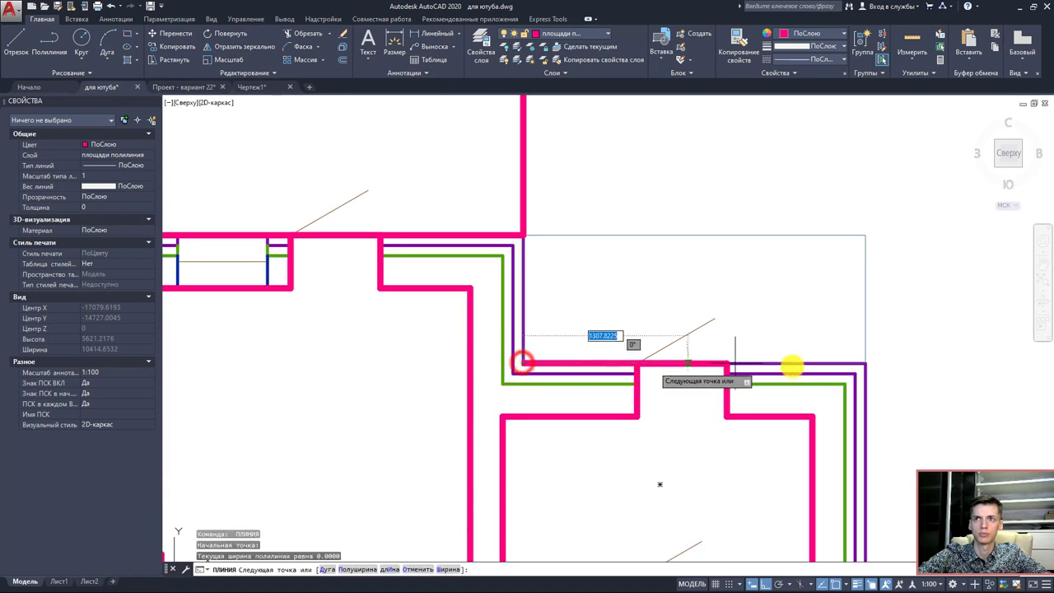
{"action": "left_click", "coordinate": [865, 363]}
{"action": "left_click", "coordinate": [866, 235]}
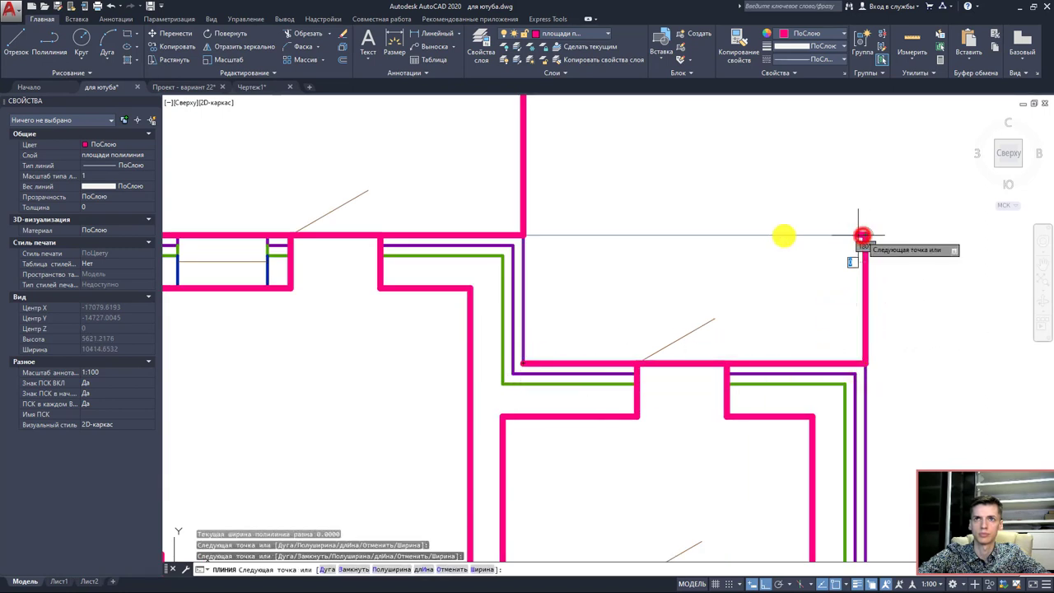
{"action": "left_click", "coordinate": [524, 235]}
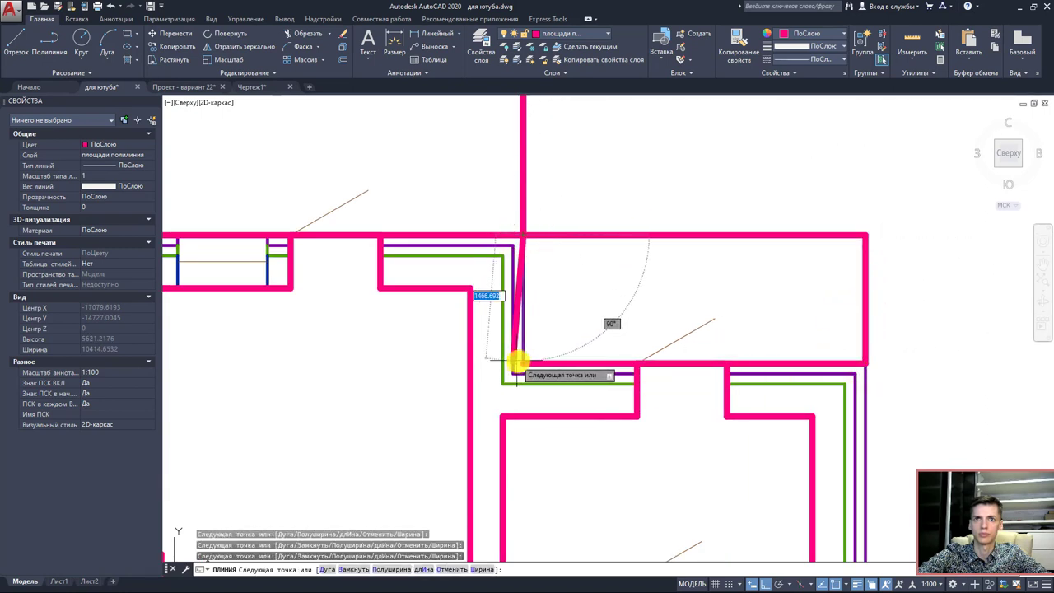
{"action": "left_click", "coordinate": [519, 364]}
{"action": "key", "text": "Escape"}
{"action": "scroll", "coordinate": [593, 313], "scroll_direction": "down", "scroll_amount": 3}
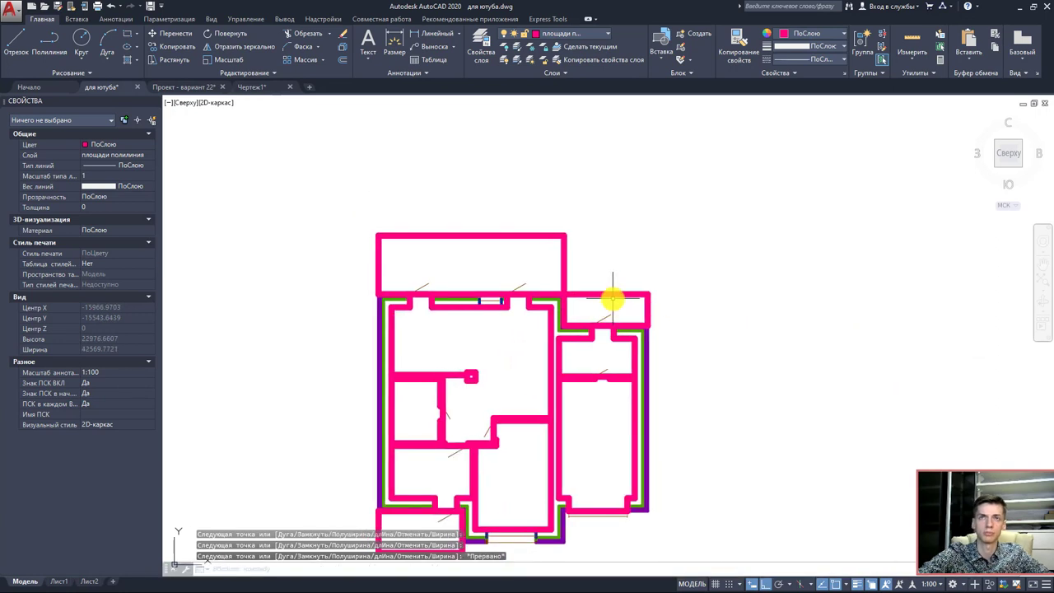
- In the Layer Properties Manager, start renaming the new colour-230 layer to площади
{"action": "left_click", "coordinate": [494, 50]}
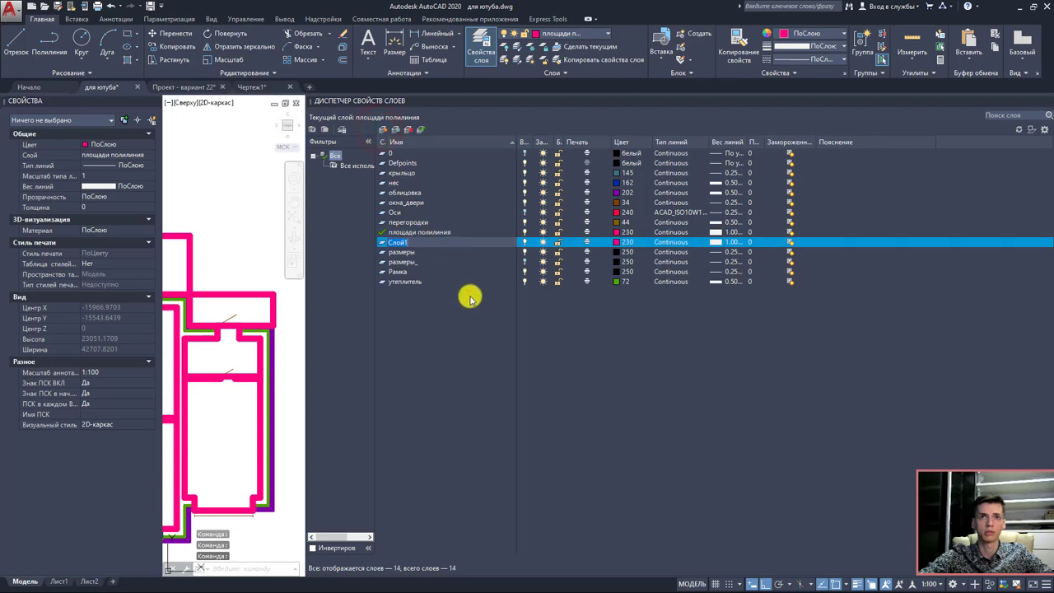
{"action": "type", "text": "площади значения"}
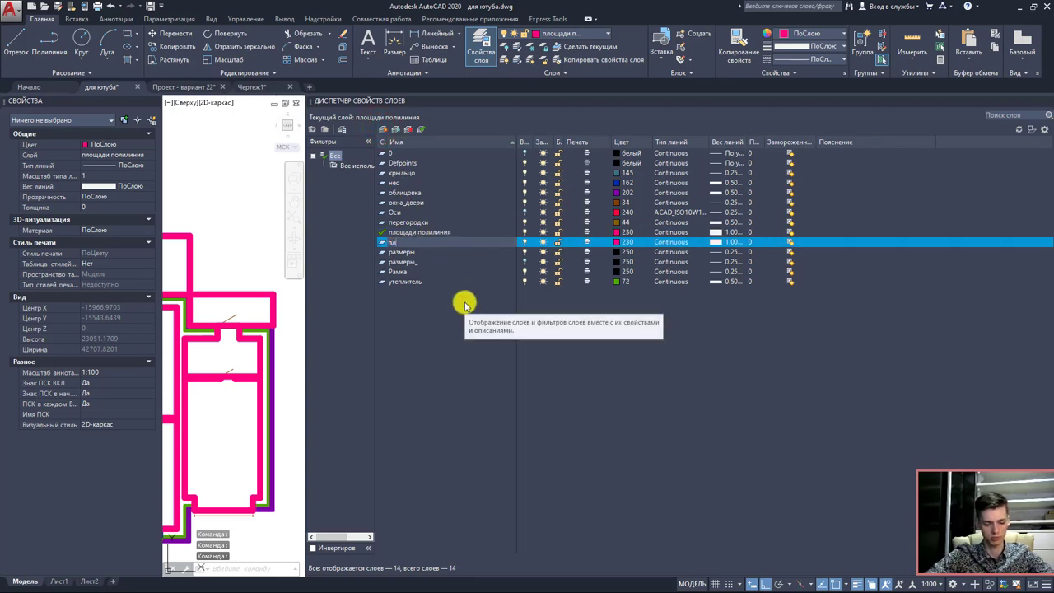
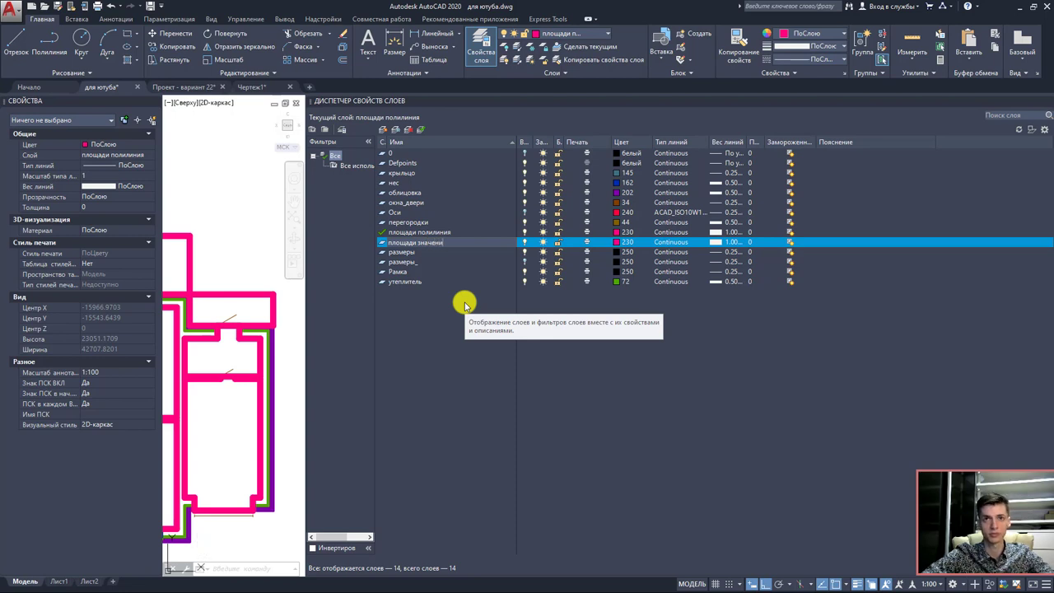
- Give the площади значения layer colour 17 and a 0.25 mm lineweight, and make it current
{"action": "left_click", "coordinate": [615, 244]}
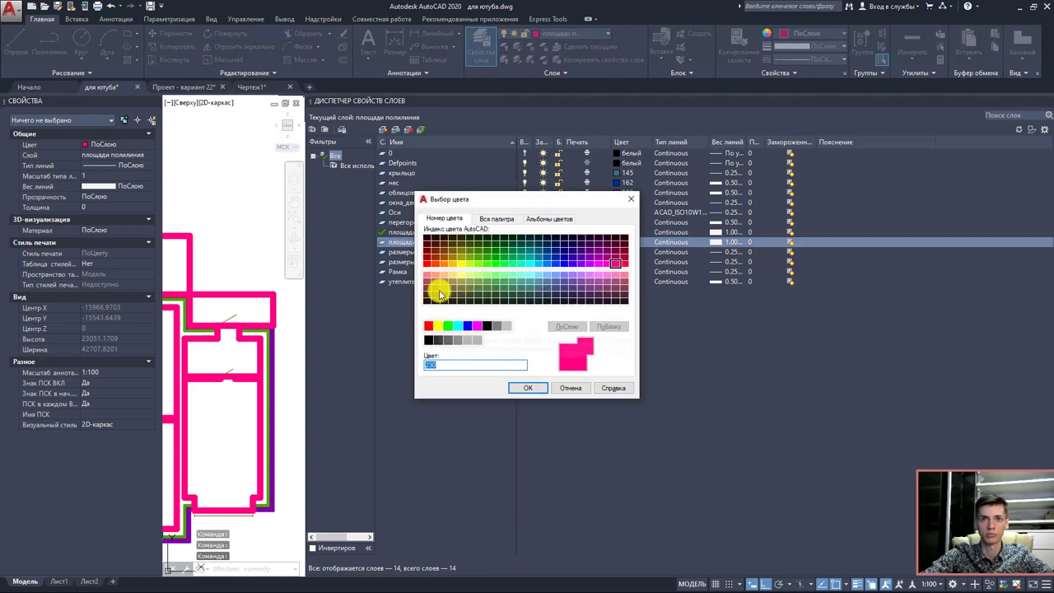
{"action": "left_click", "coordinate": [517, 388]}
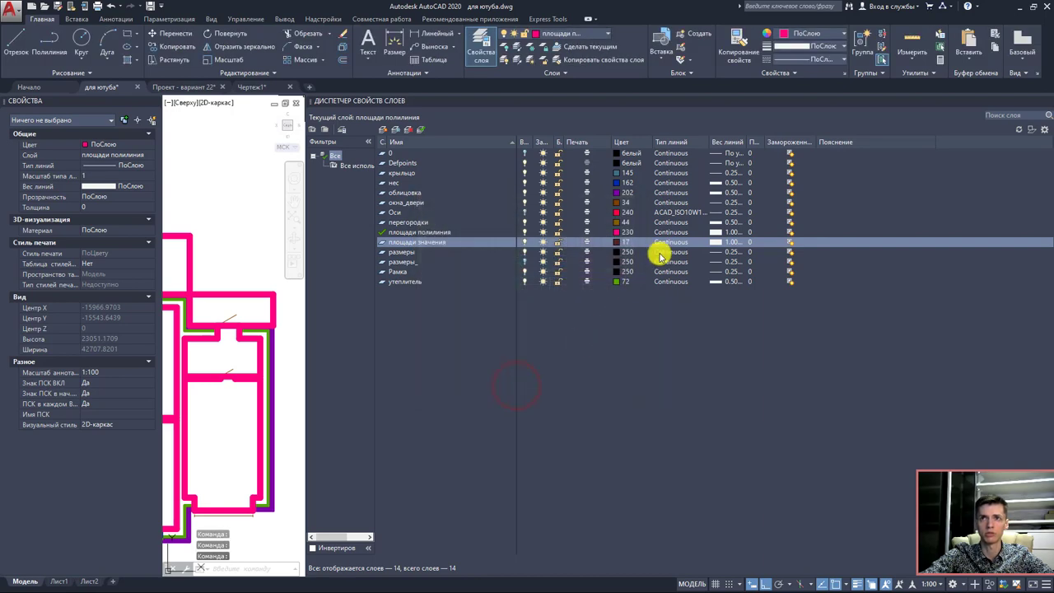
{"action": "left_click", "coordinate": [713, 242]}
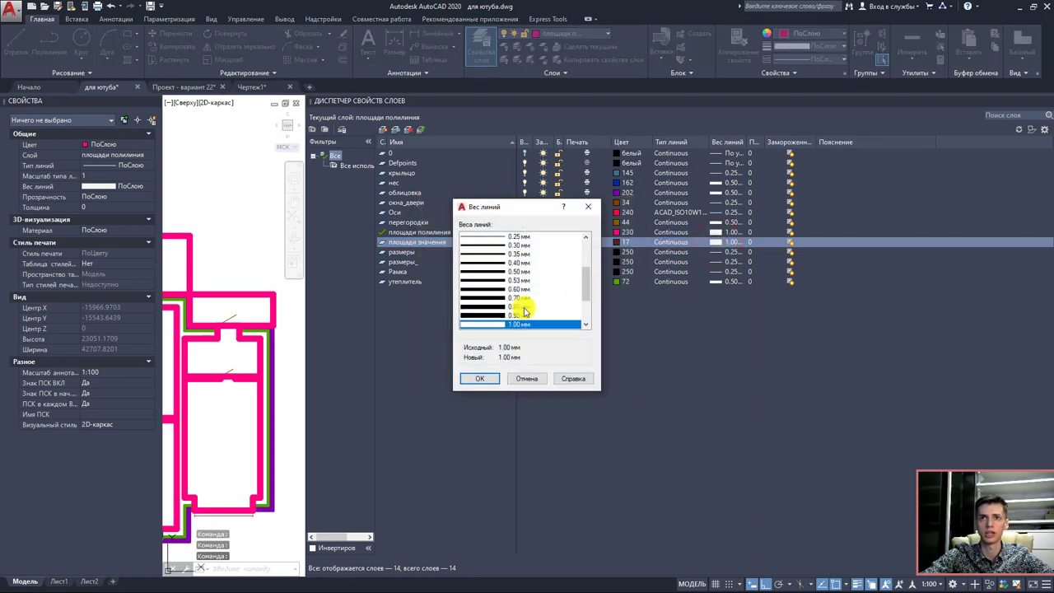
{"action": "scroll", "coordinate": [519, 305], "scroll_direction": "up", "scroll_amount": 2}
{"action": "left_click", "coordinate": [498, 288]}
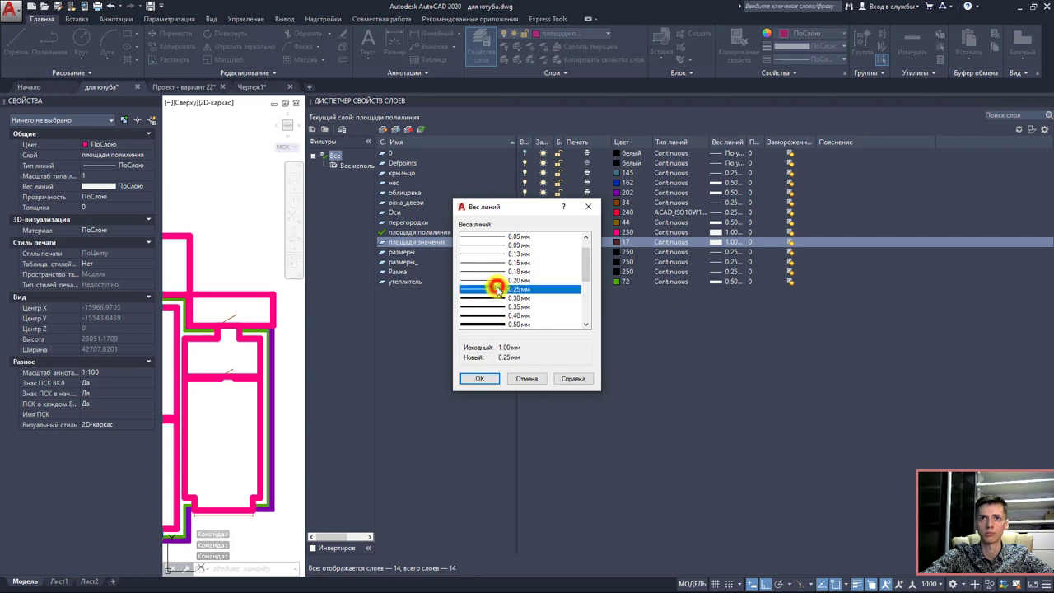
{"action": "left_click", "coordinate": [480, 379]}
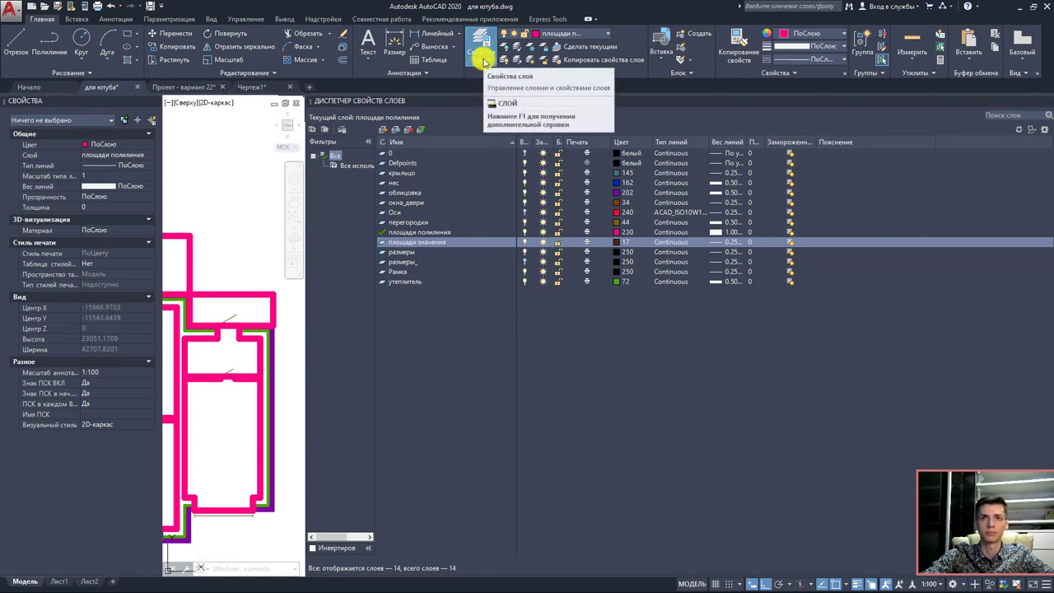
{"action": "left_click", "coordinate": [379, 246]}
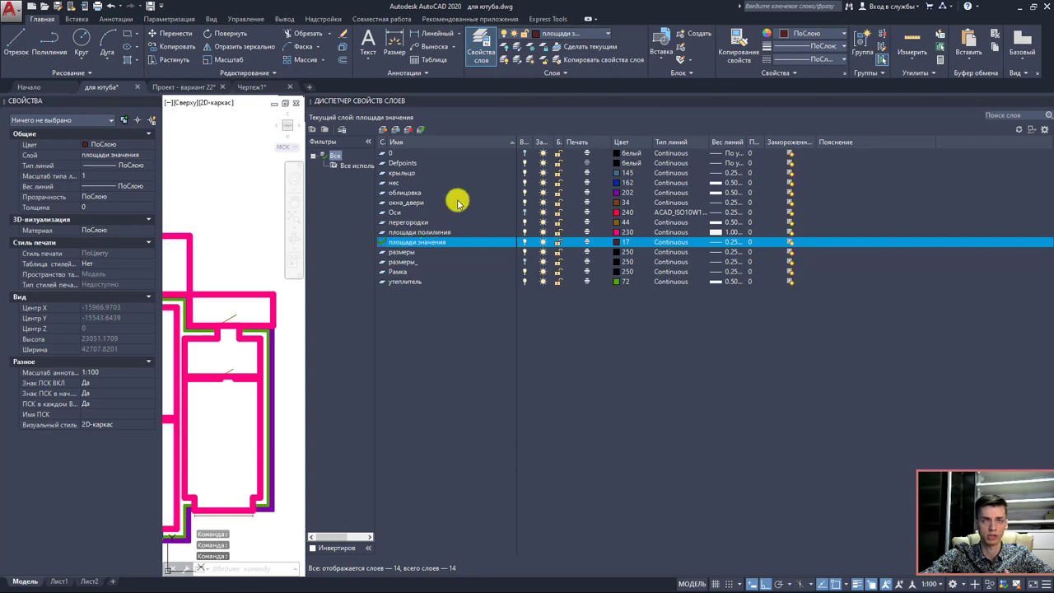
- Close Layer Properties and pan the plan so the middle rooms are centred
{"action": "left_click", "coordinate": [482, 47]}
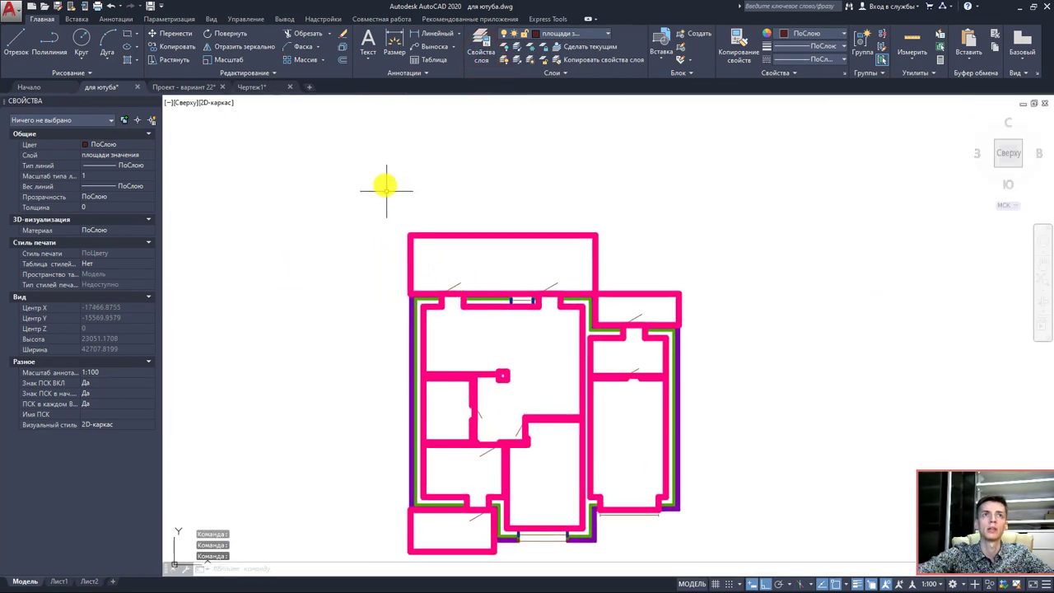
{"action": "left_click", "coordinate": [115, 19]}
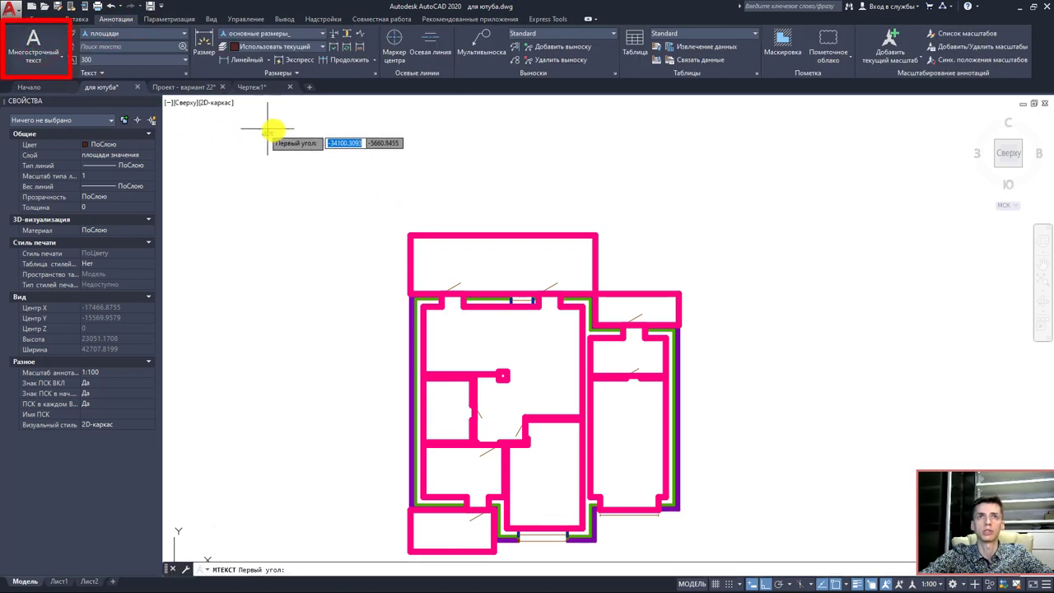
{"action": "scroll", "coordinate": [481, 297], "scroll_direction": "up", "scroll_amount": 1}
{"action": "scroll", "coordinate": [454, 222], "scroll_direction": "up", "scroll_amount": 1}
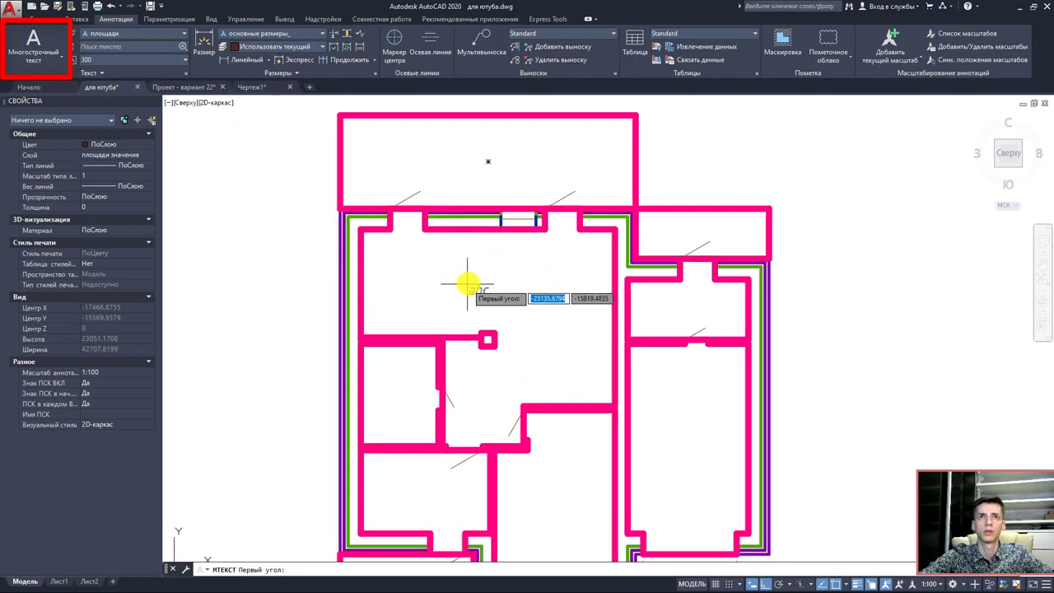
{"action": "scroll", "coordinate": [470, 278], "scroll_direction": "up", "scroll_amount": 1}
{"action": "scroll", "coordinate": [494, 280], "scroll_direction": "up", "scroll_amount": 1}
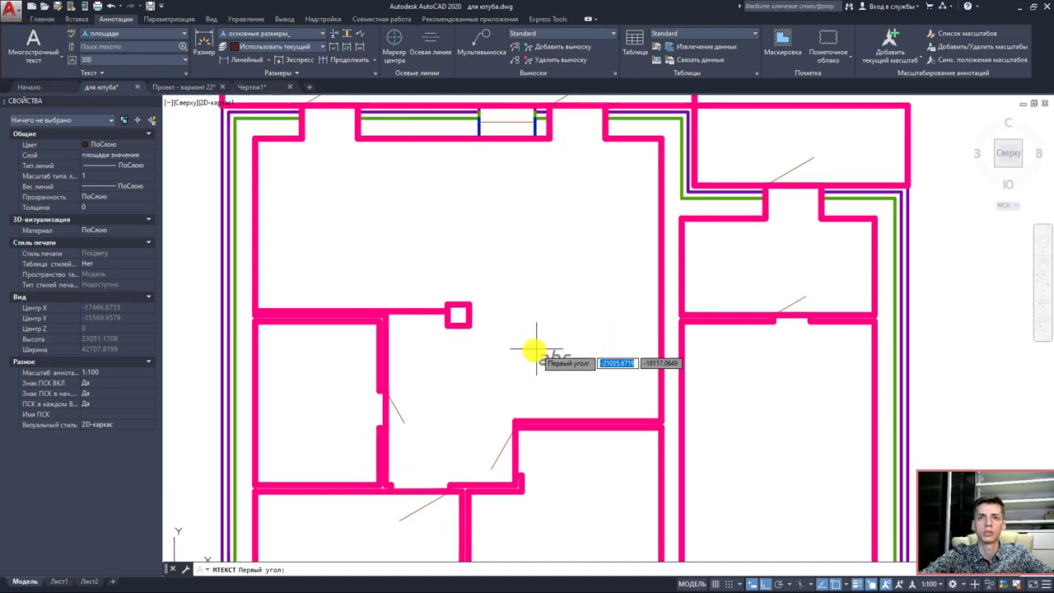
{"action": "middle_click_drag", "start_coordinate": [547, 366], "coordinate": [558, 300]}
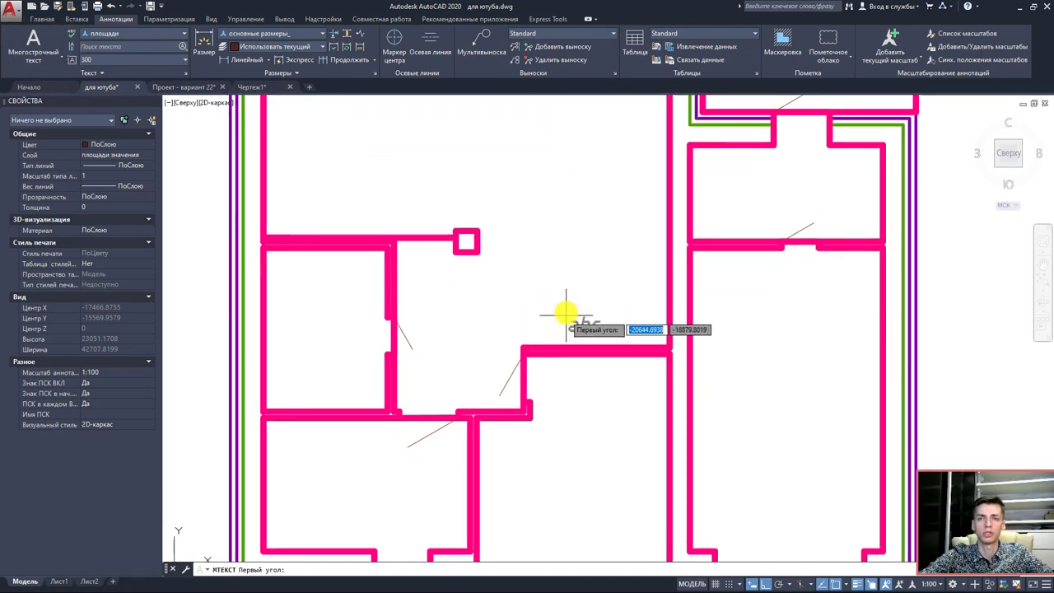
- Draw a multiline text box inside the central room and switch on underline
{"action": "left_click", "coordinate": [565, 307]}
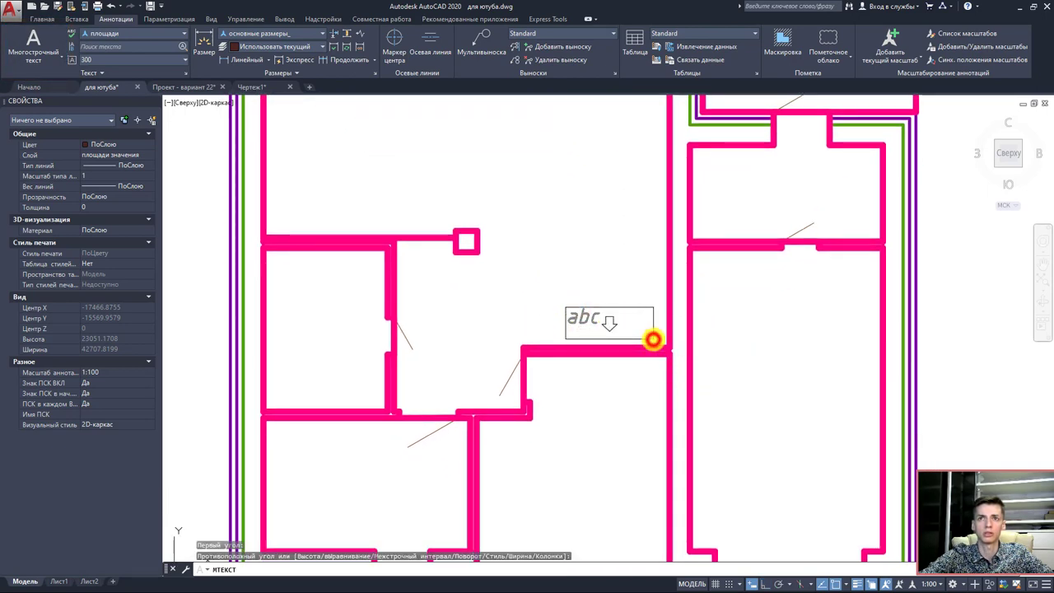
{"action": "left_click", "coordinate": [650, 337]}
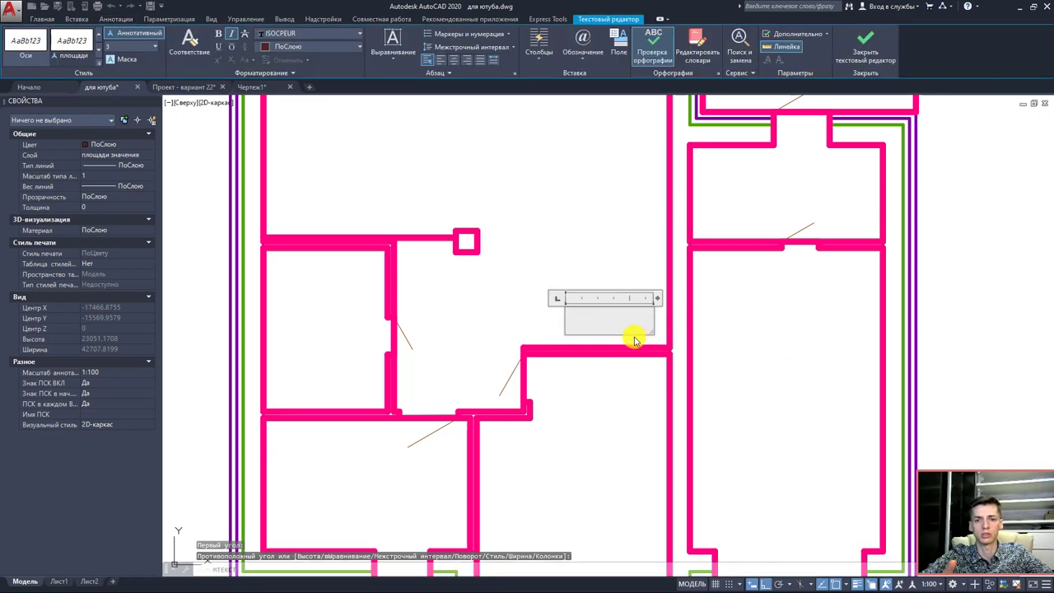
{"action": "key", "text": "Escape"}
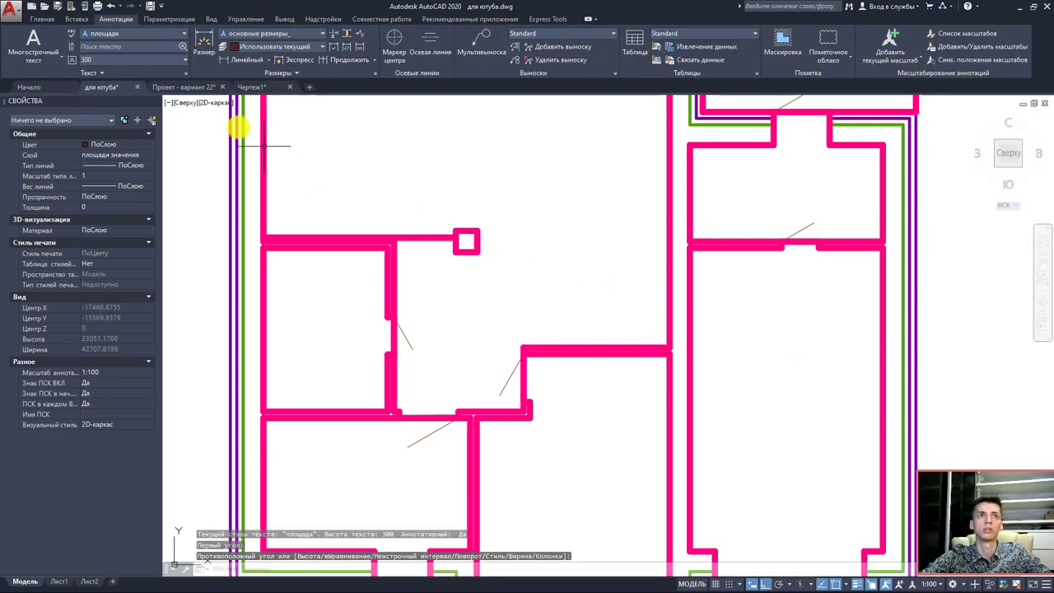
{"action": "left_click", "coordinate": [37, 46]}
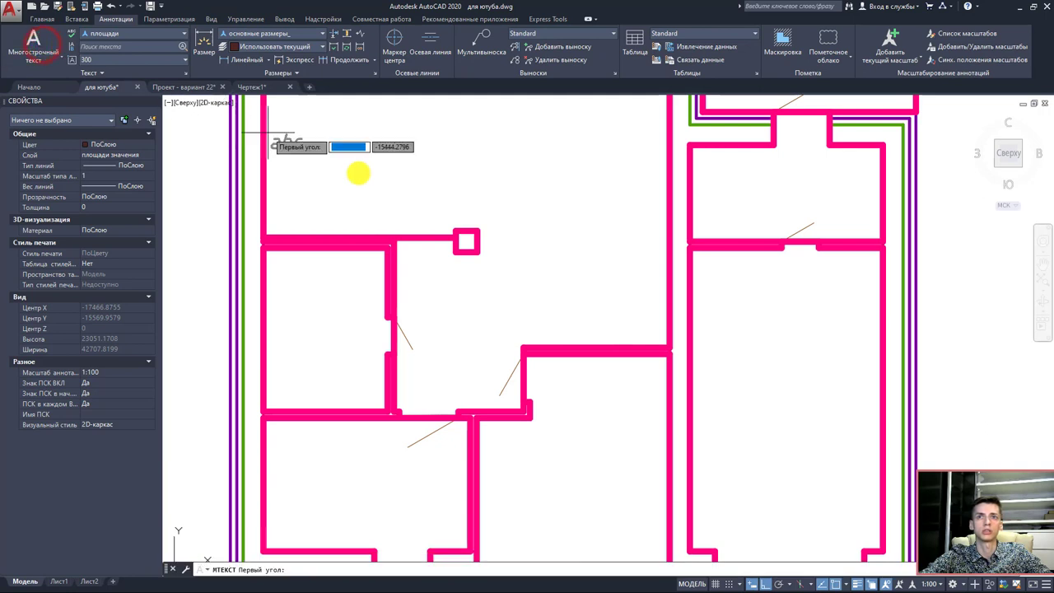
{"action": "left_click", "coordinate": [449, 206]}
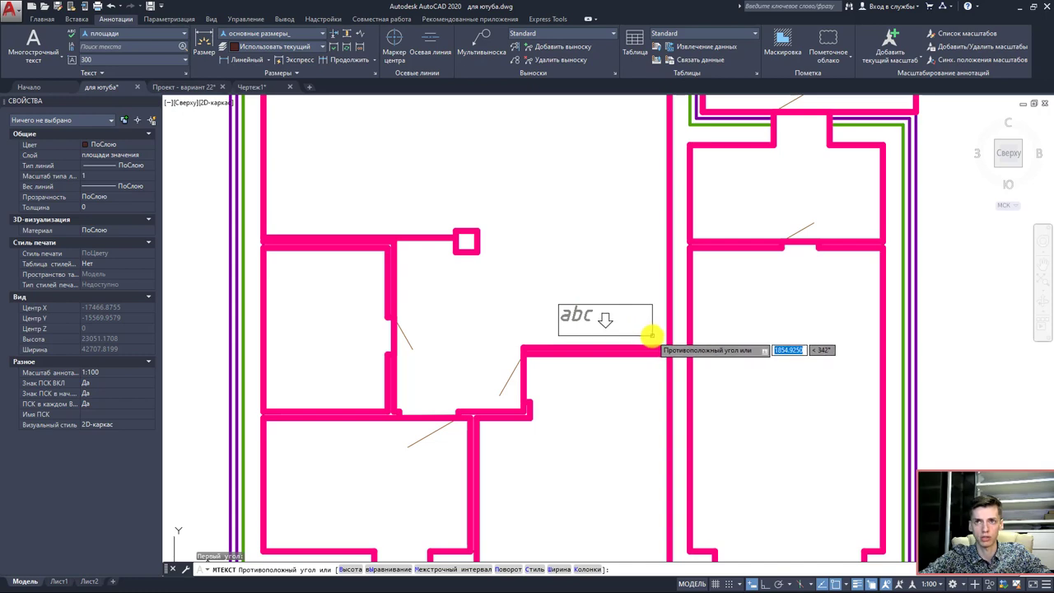
{"action": "left_click", "coordinate": [650, 332]}
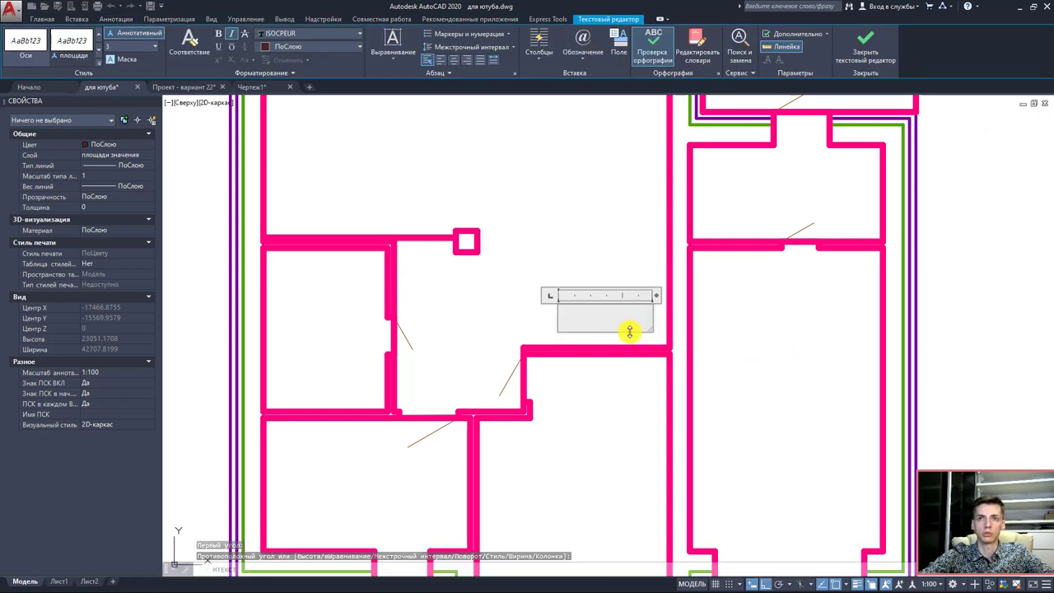
{"action": "left_click", "coordinate": [221, 51]}
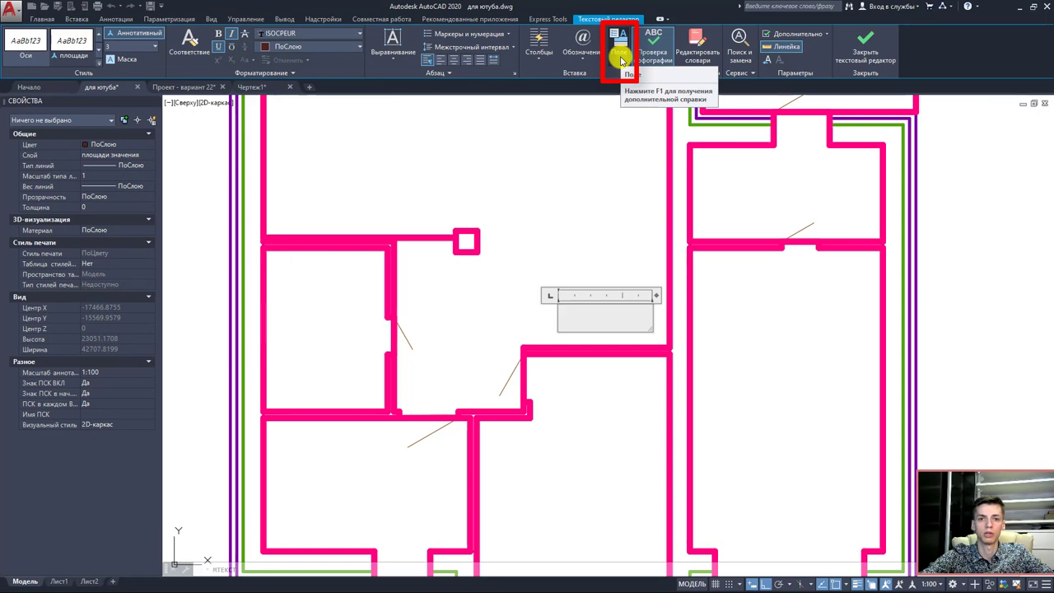
- In the Field dialog, set the category to All and choose the Объект field
{"action": "left_click", "coordinate": [619, 54]}
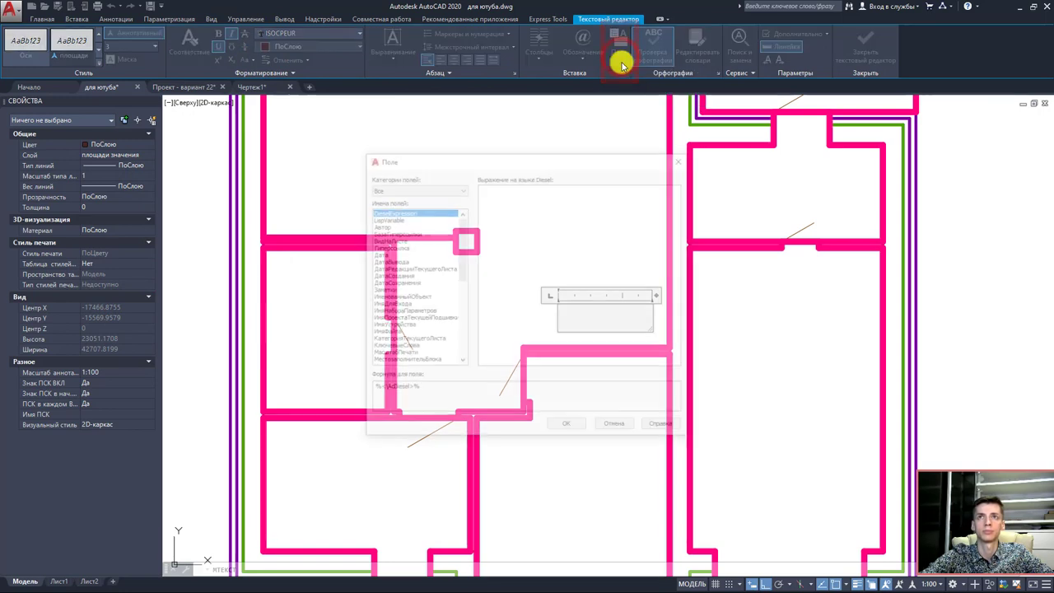
{"action": "left_click", "coordinate": [444, 189]}
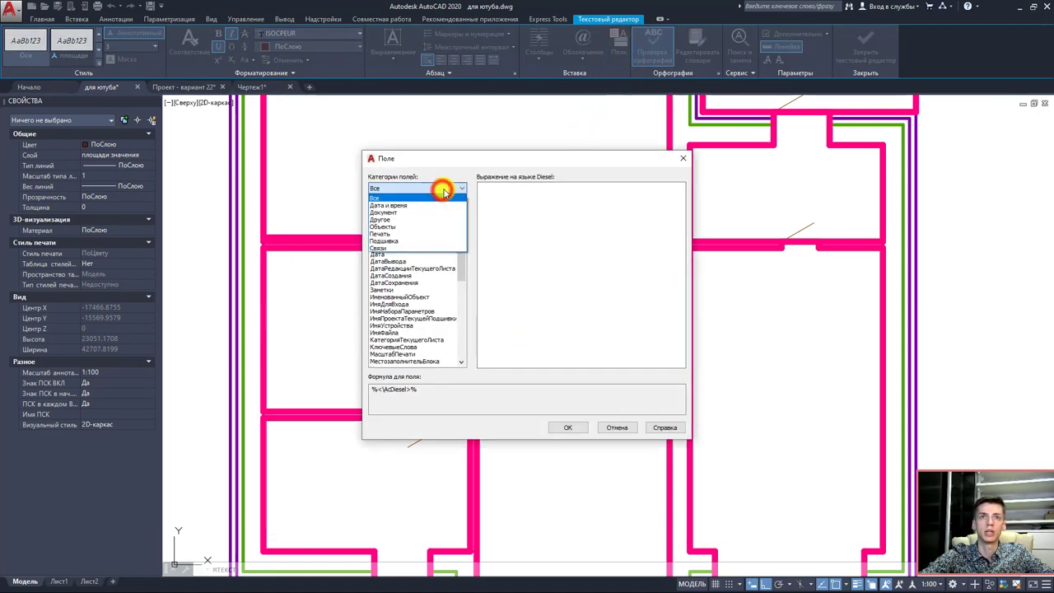
{"action": "left_click", "coordinate": [393, 225]}
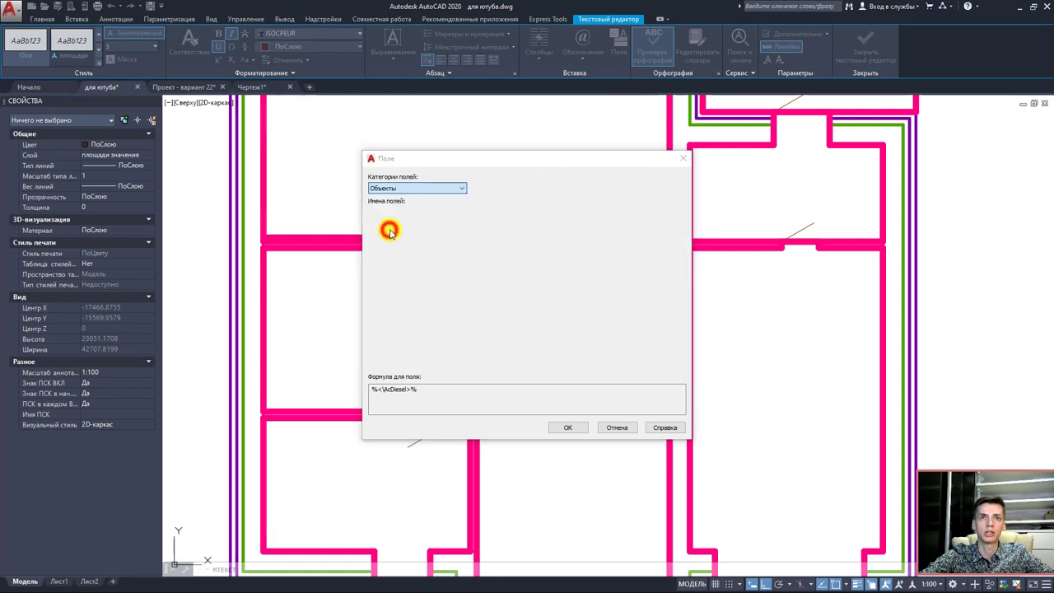
{"action": "left_click", "coordinate": [429, 185]}
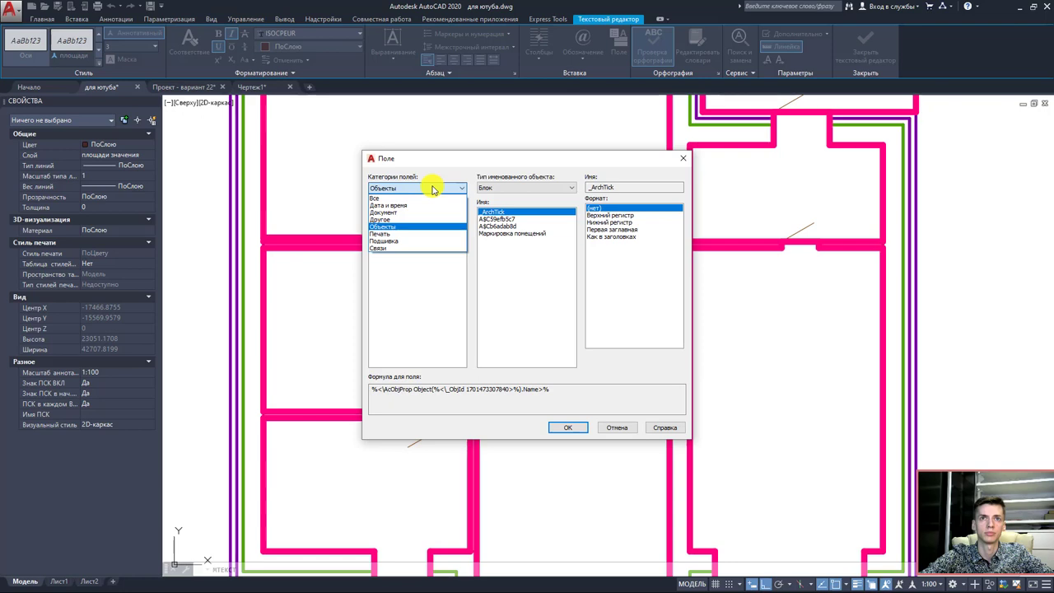
{"action": "left_click", "coordinate": [375, 198]}
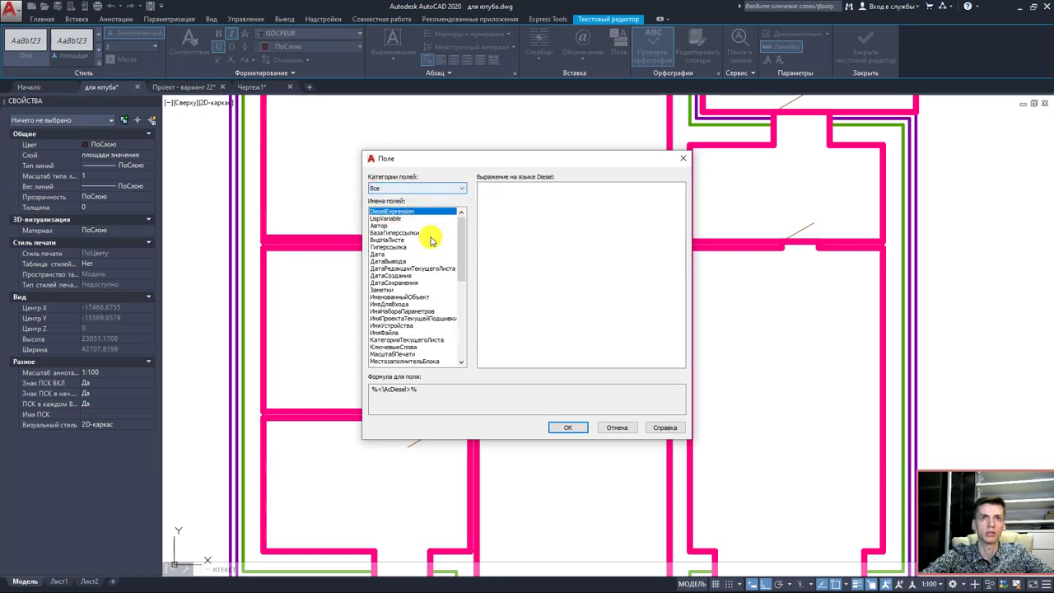
{"action": "scroll", "coordinate": [420, 264], "scroll_direction": "down", "scroll_amount": 2}
{"action": "scroll", "coordinate": [428, 278], "scroll_direction": "down", "scroll_amount": 2}
{"action": "scroll", "coordinate": [424, 284], "scroll_direction": "down", "scroll_amount": 1}
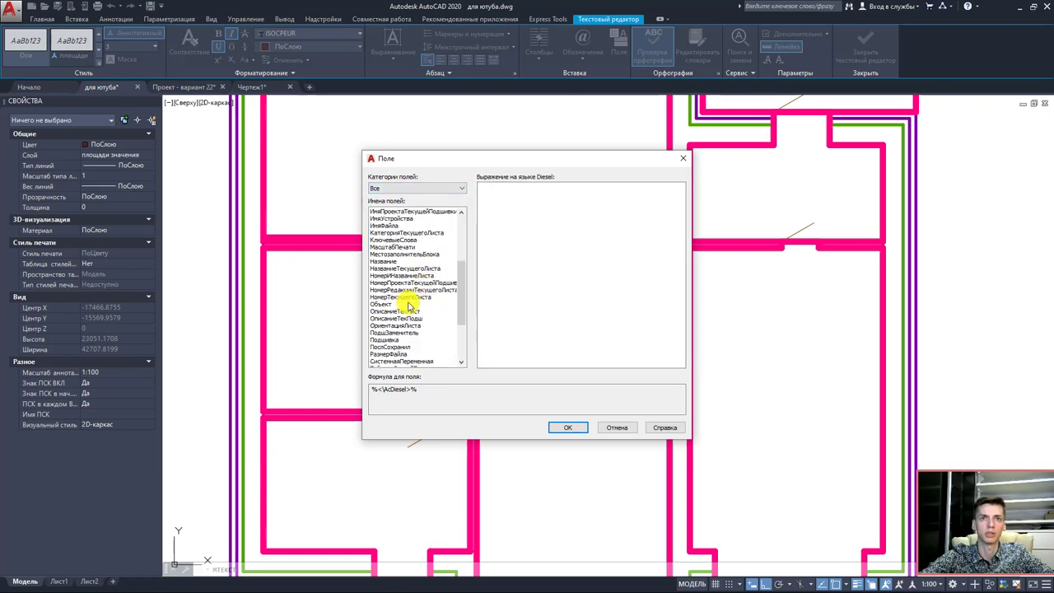
{"action": "left_click", "coordinate": [383, 304]}
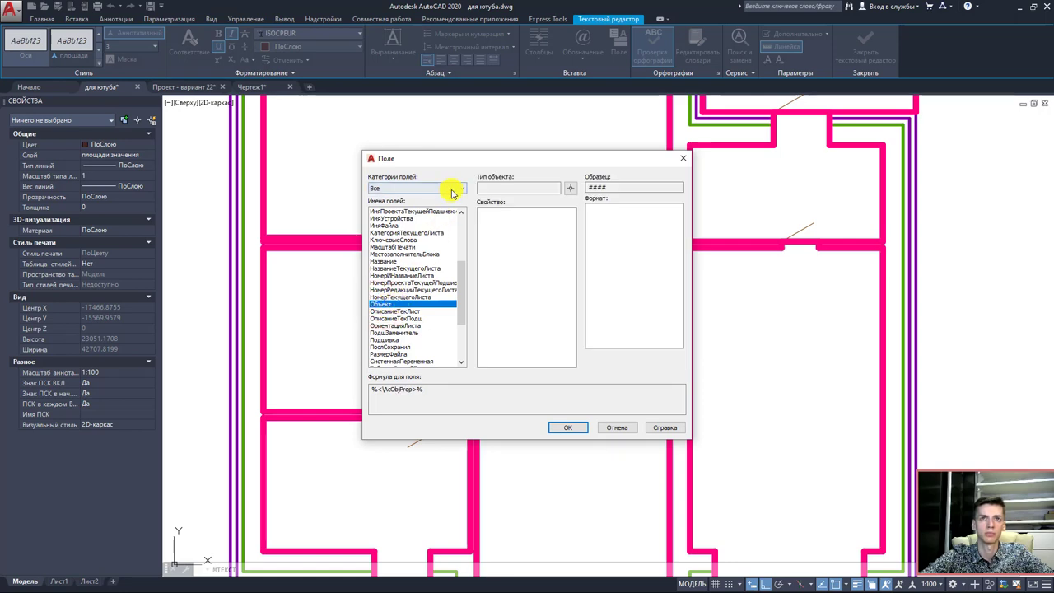
{"action": "left_click", "coordinate": [383, 188]}
{"action": "left_click", "coordinate": [384, 188]}
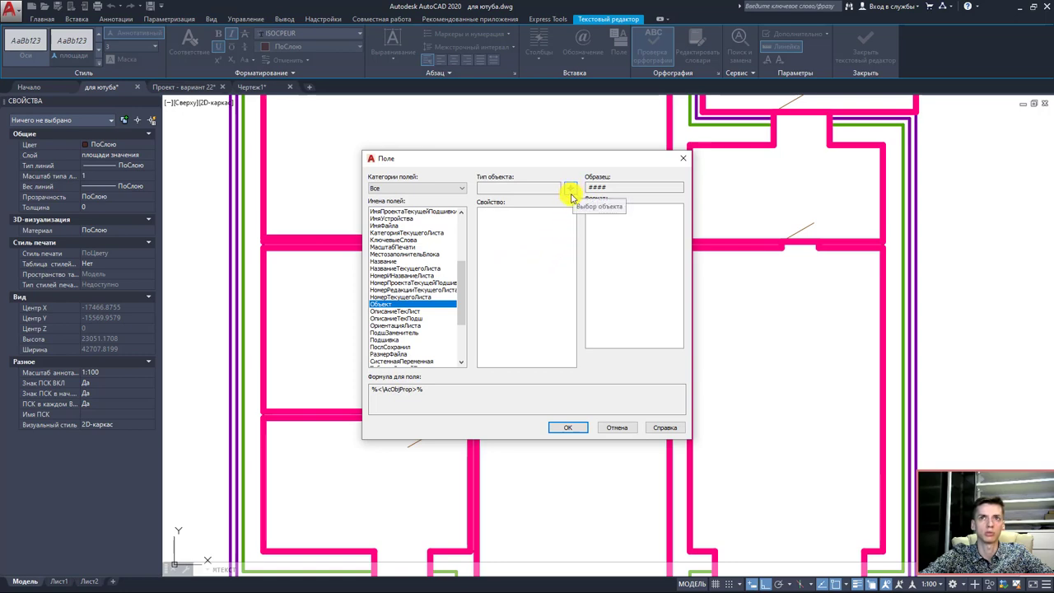
- Link the field to the room polyline's Площадь property in Десятичные format
{"action": "left_click", "coordinate": [574, 193]}
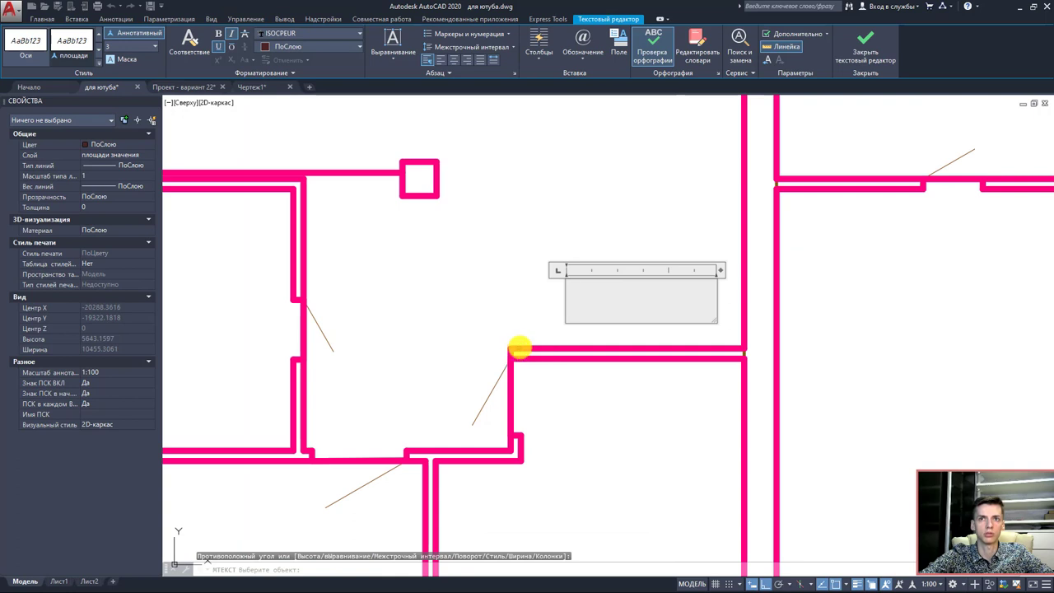
{"action": "left_click", "coordinate": [524, 353]}
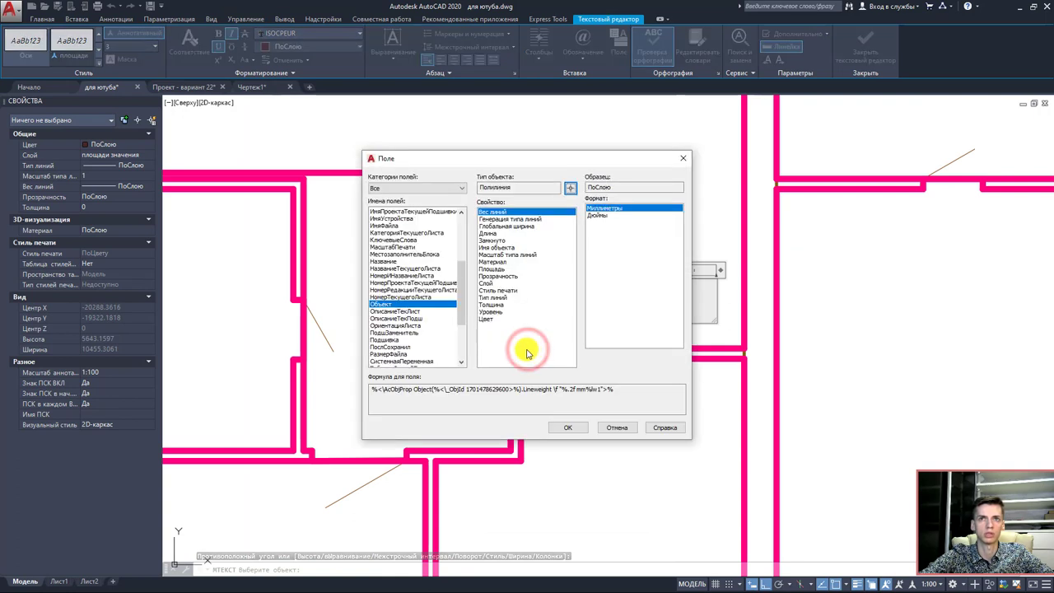
{"action": "left_click", "coordinate": [611, 422]}
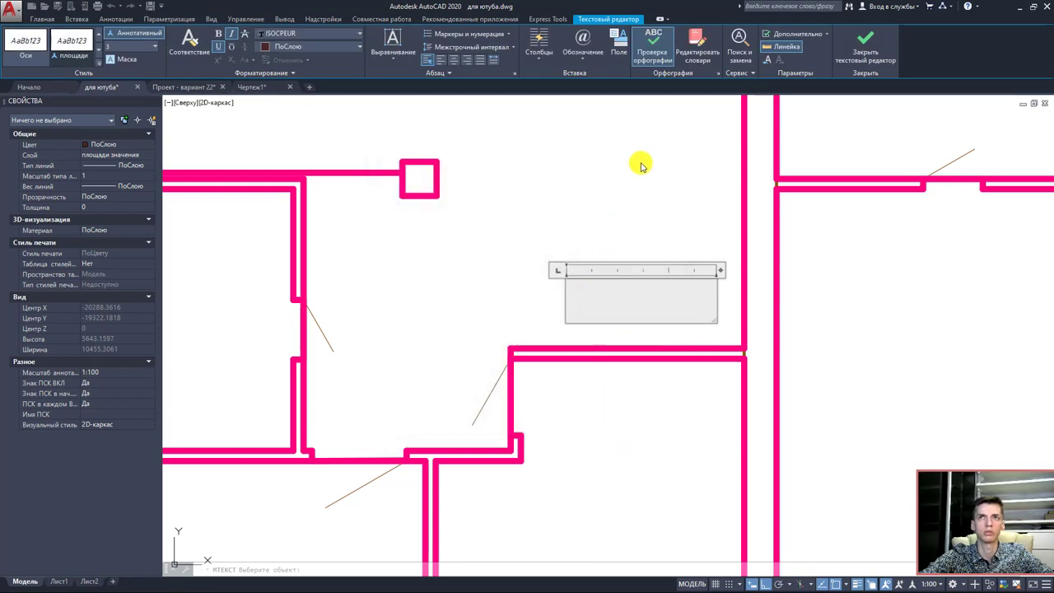
{"action": "left_click", "coordinate": [623, 51]}
{"action": "scroll", "coordinate": [387, 305], "scroll_direction": "down", "scroll_amount": 5}
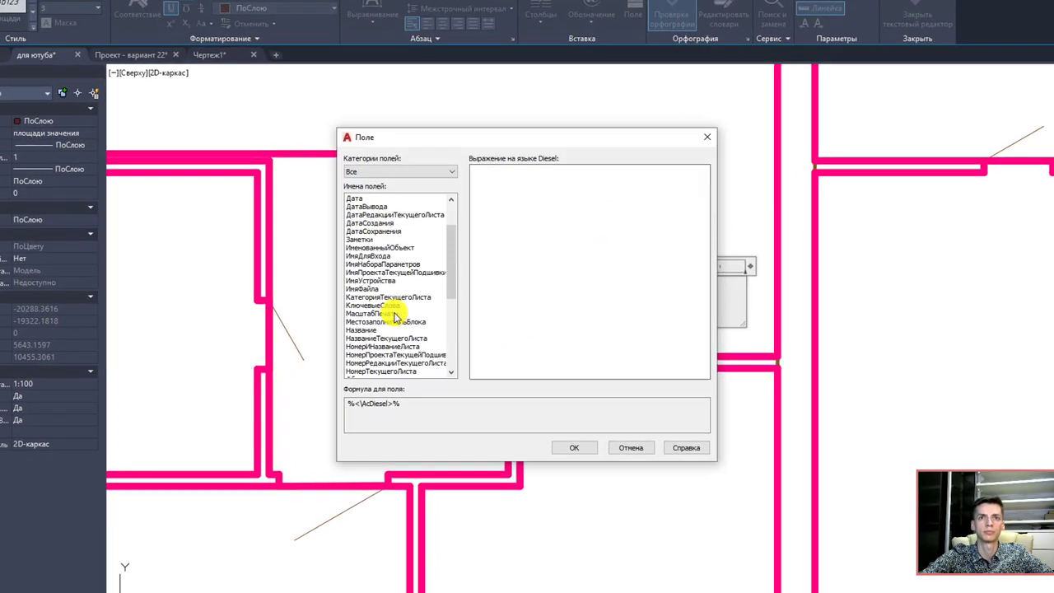
{"action": "scroll", "coordinate": [382, 334], "scroll_direction": "down", "scroll_amount": 5}
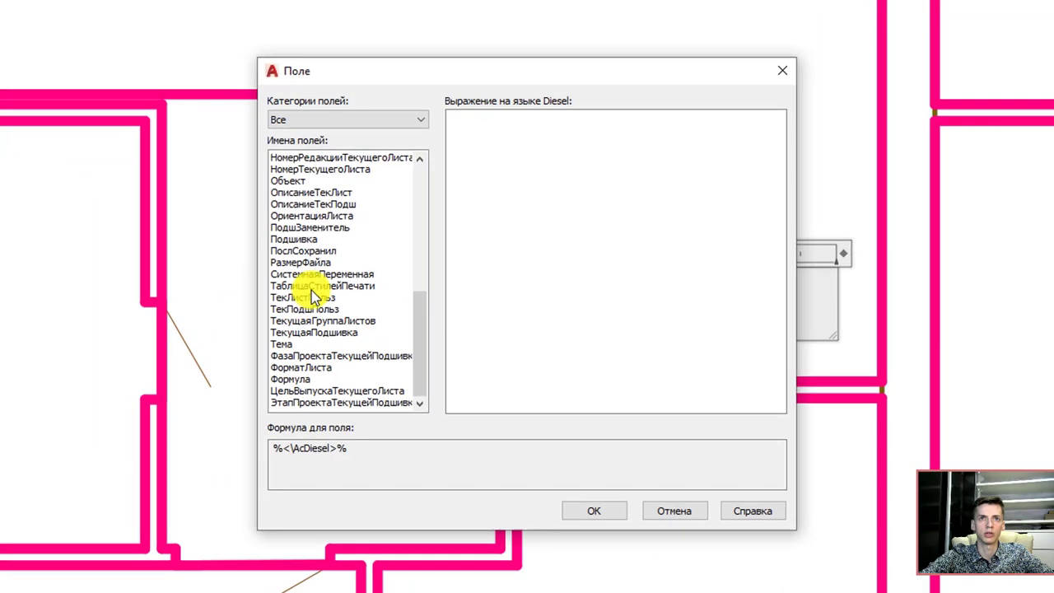
{"action": "left_click", "coordinate": [262, 159]}
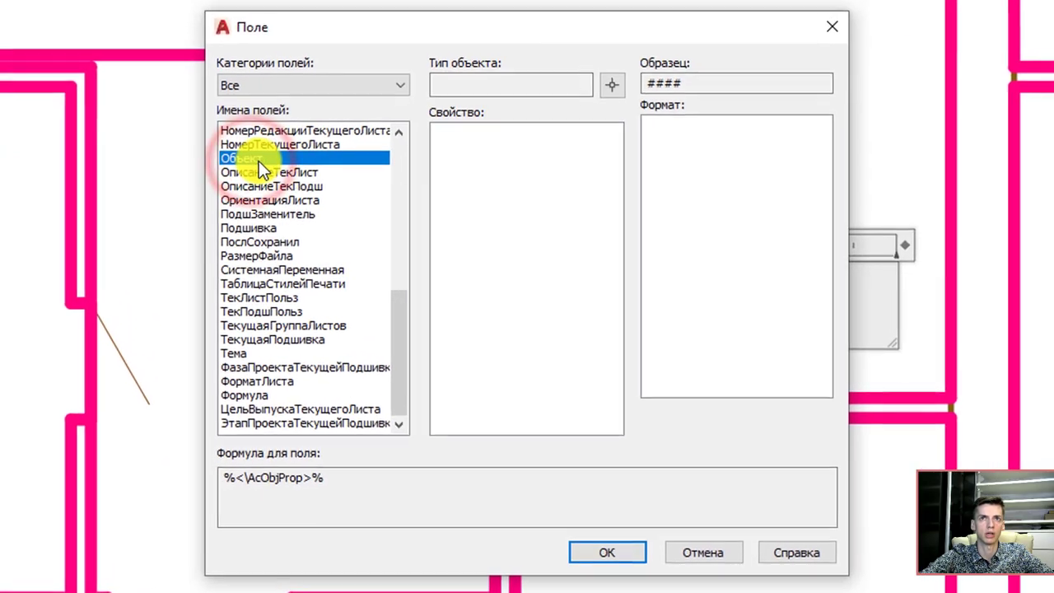
{"action": "left_click", "coordinate": [616, 82]}
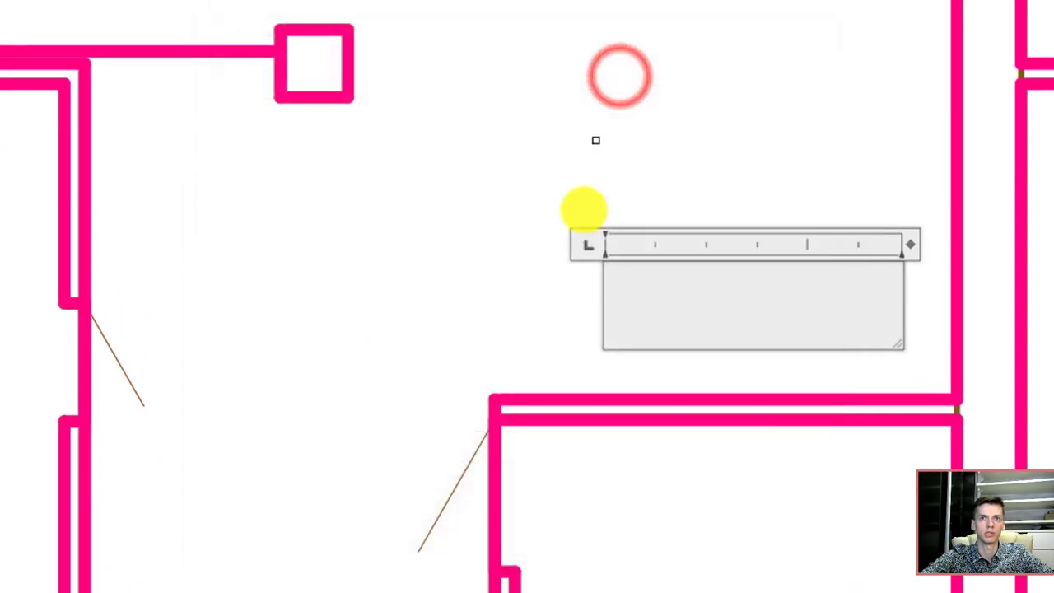
{"action": "left_click", "coordinate": [558, 397]}
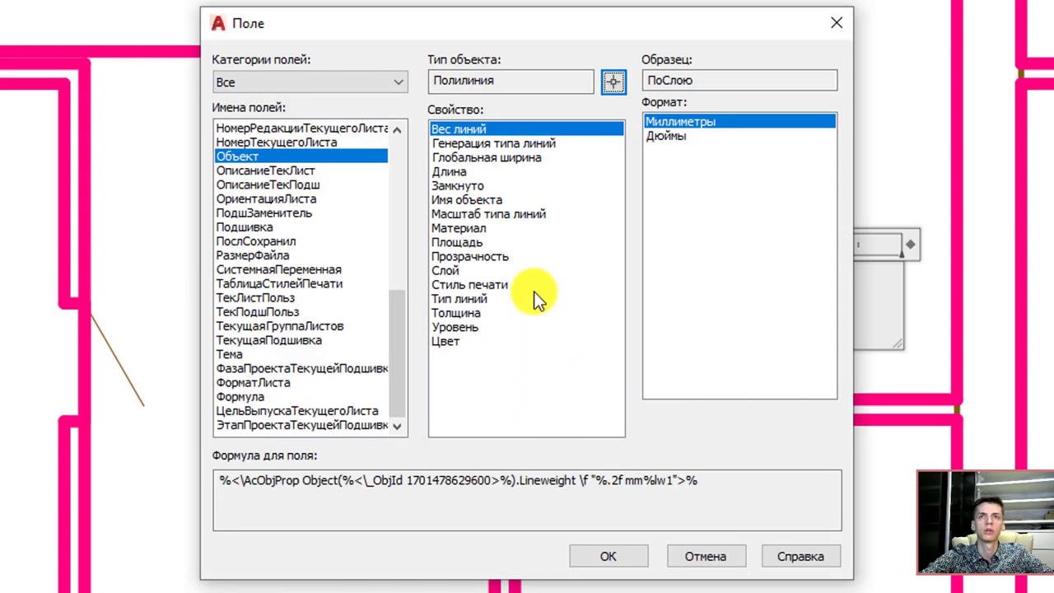
{"action": "left_click", "coordinate": [455, 242]}
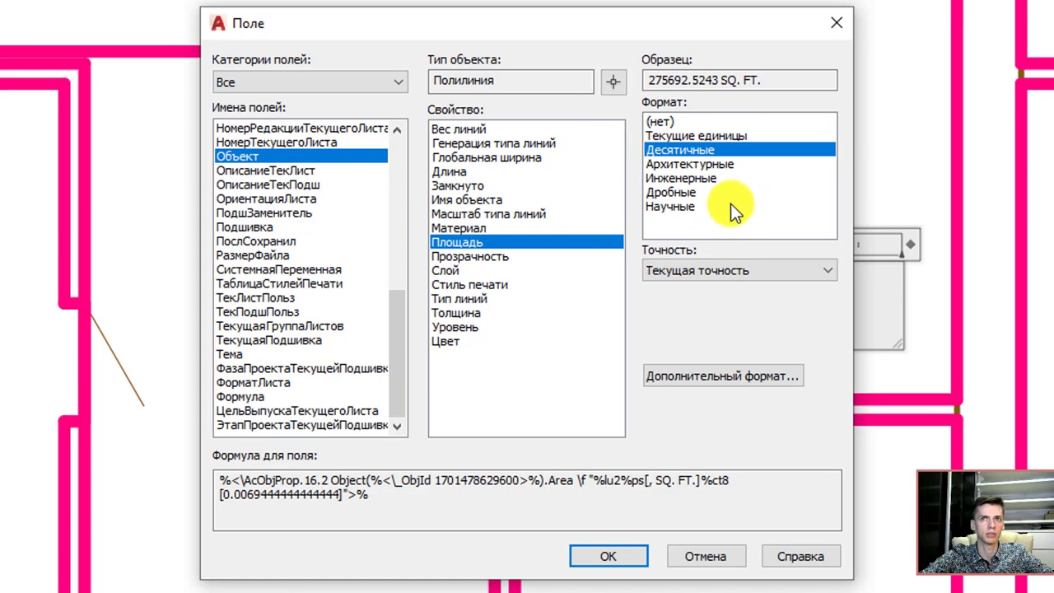
- Scale the area by 0.000001 with no SQ. FT. suffix, comma decimals, 0.00 precision, inserting 39,70
{"action": "left_click", "coordinate": [734, 382]}
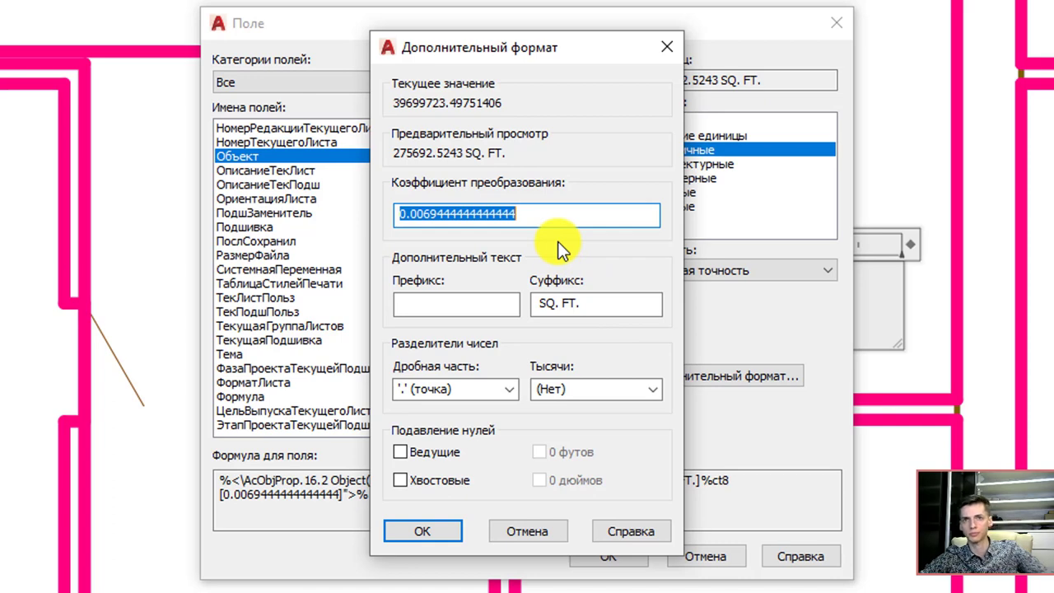
{"action": "type", "text": "0"}
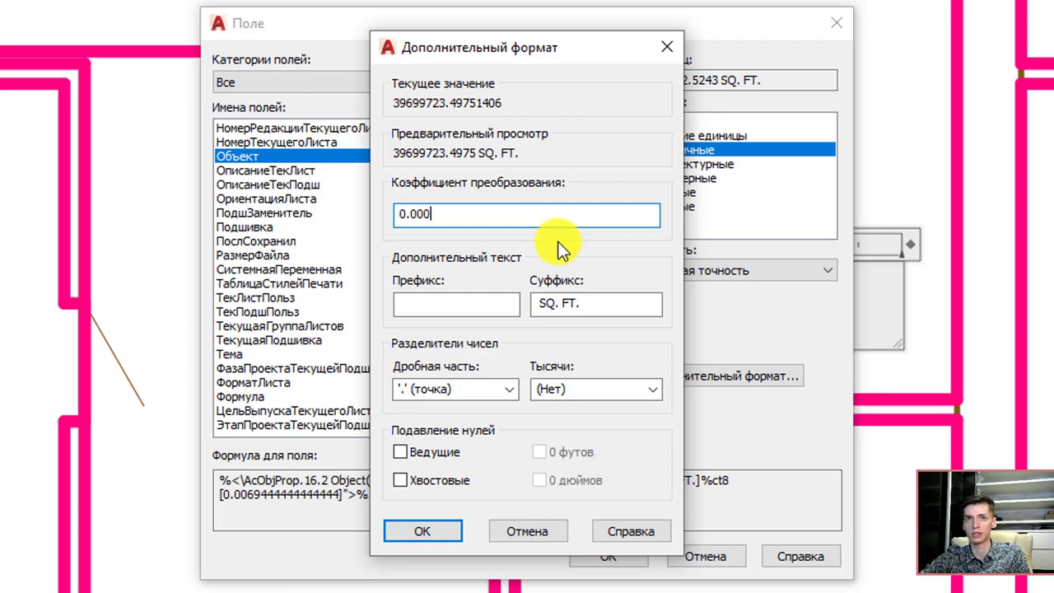
{"action": "type", "text": "1"}
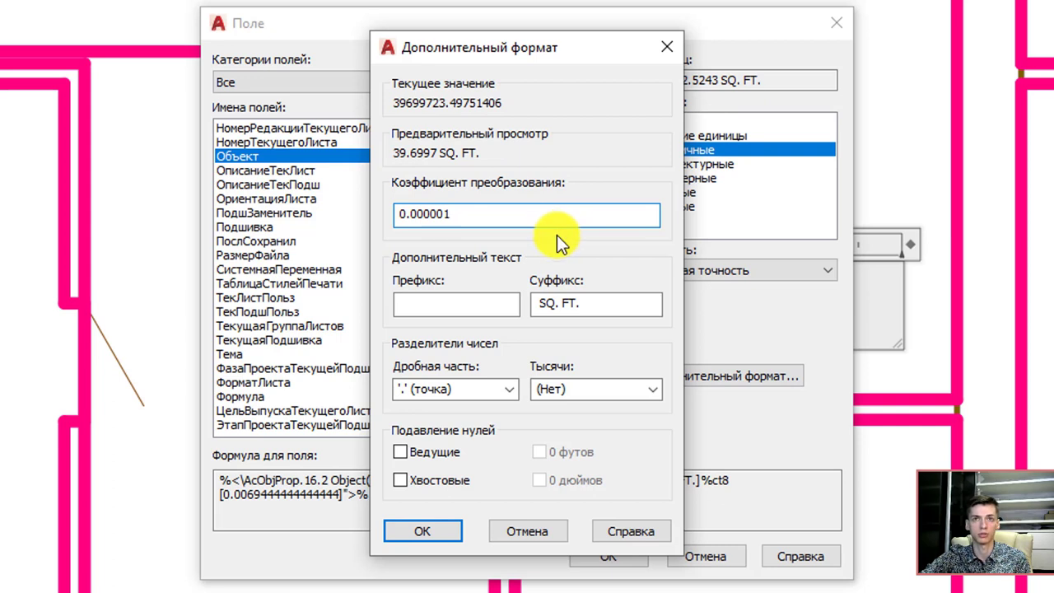
{"action": "left_click_drag", "start_coordinate": [639, 302], "coordinate": [534, 303]}
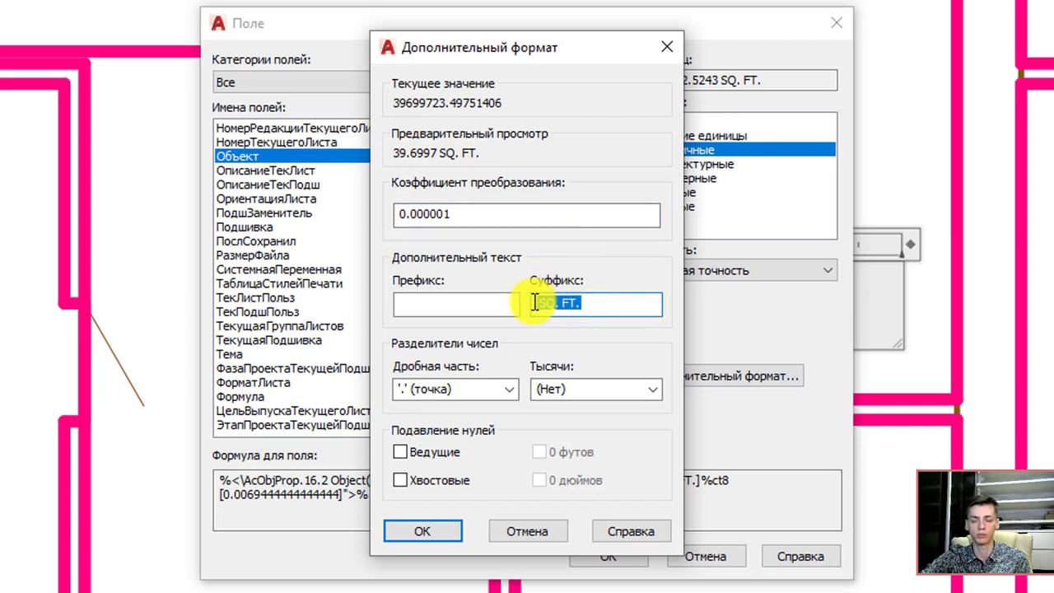
{"action": "key", "text": "Delete"}
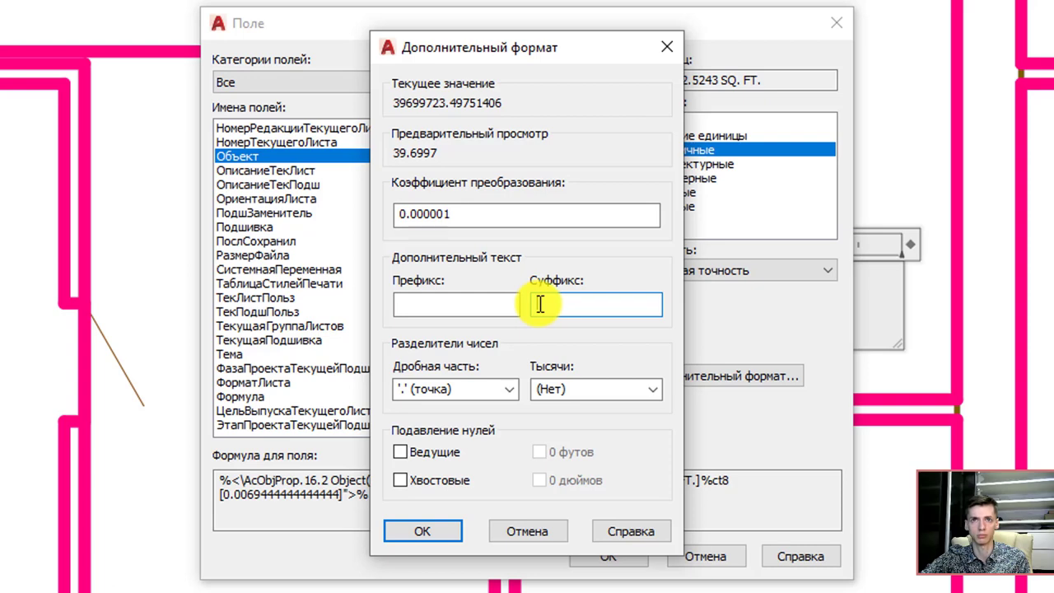
{"action": "left_click", "coordinate": [512, 392]}
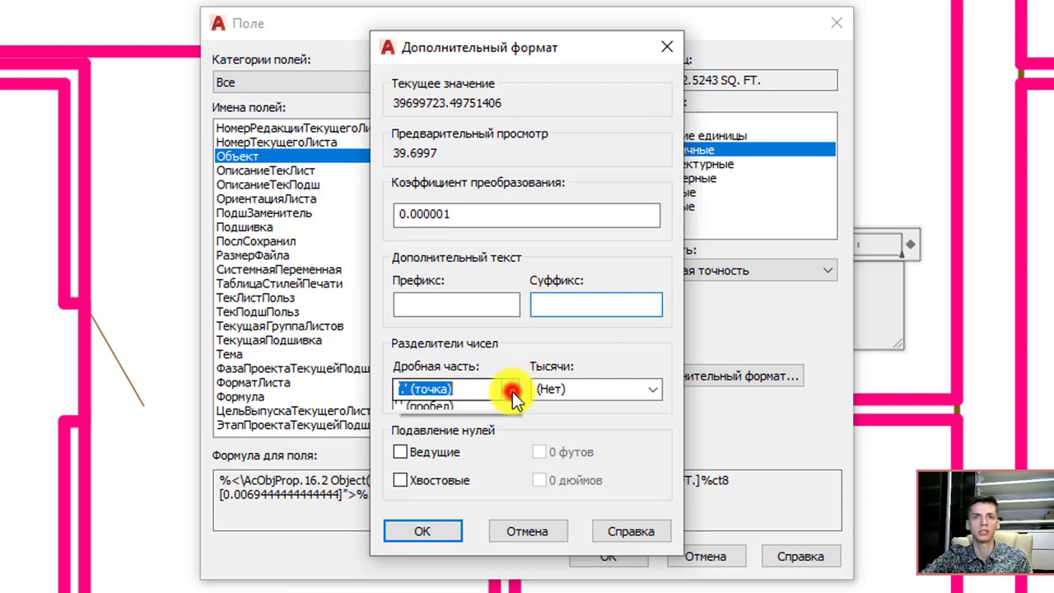
{"action": "left_click", "coordinate": [484, 418]}
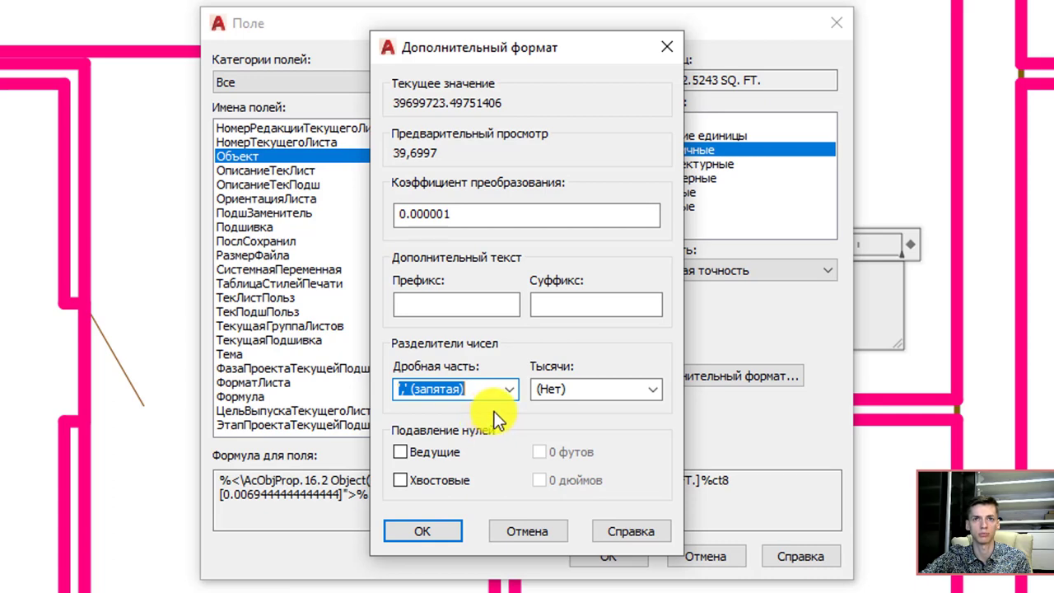
{"action": "left_click", "coordinate": [438, 523]}
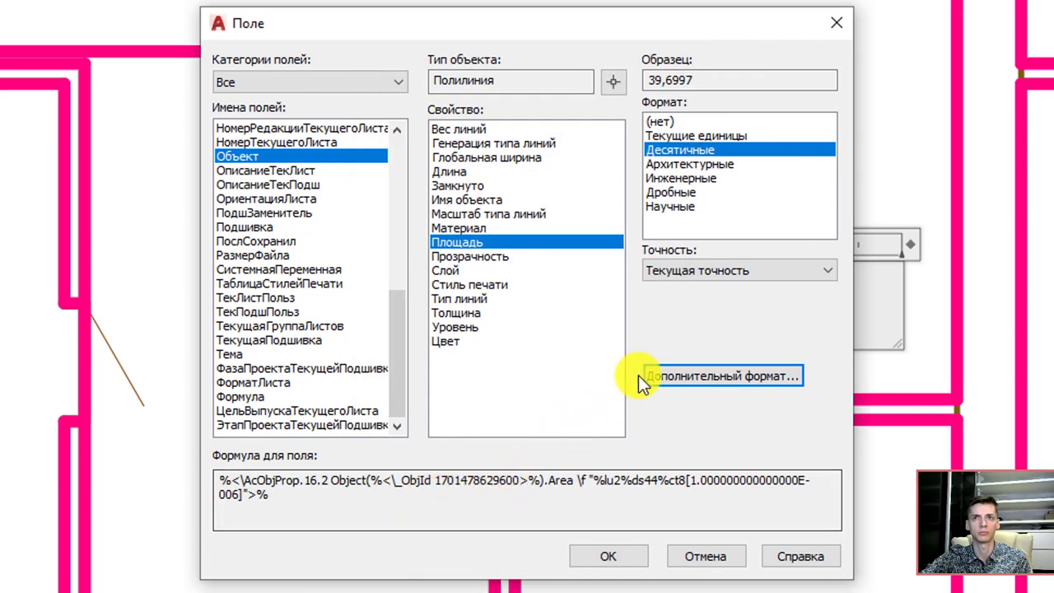
{"action": "left_click", "coordinate": [769, 268]}
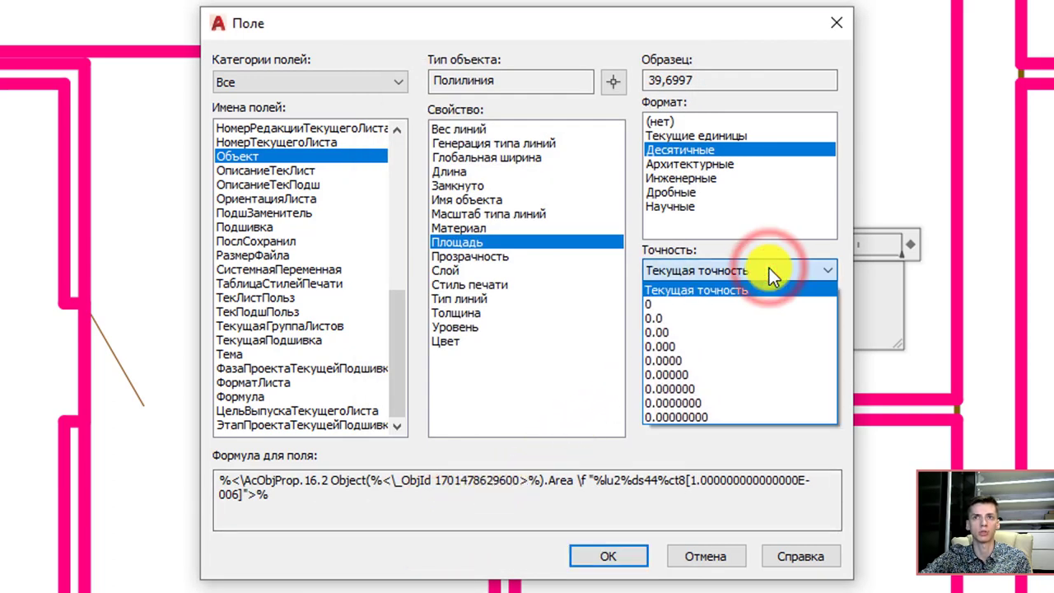
{"action": "left_click", "coordinate": [682, 334]}
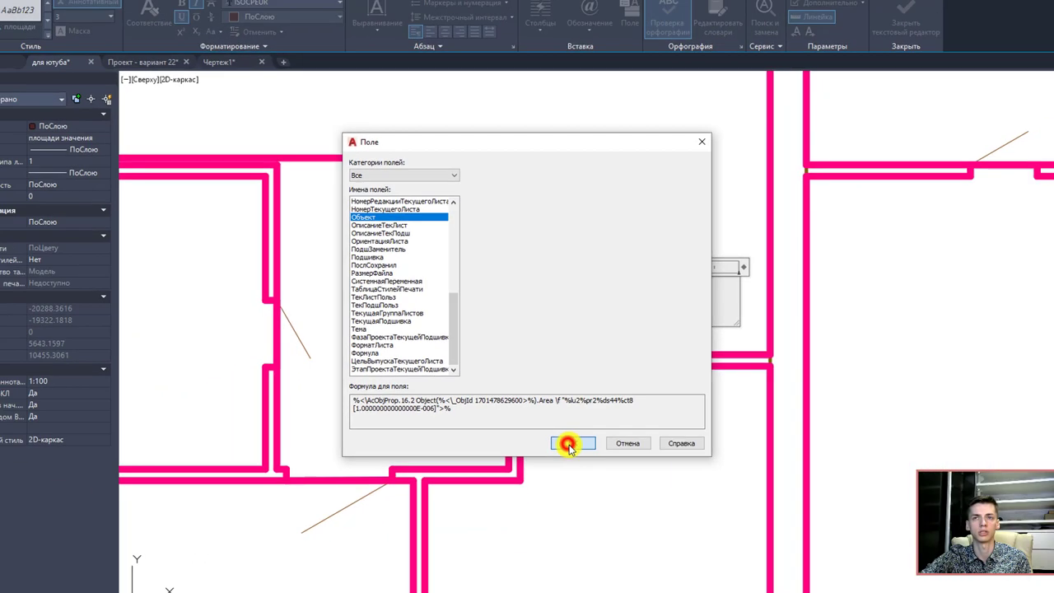
{"action": "left_click", "coordinate": [597, 522]}
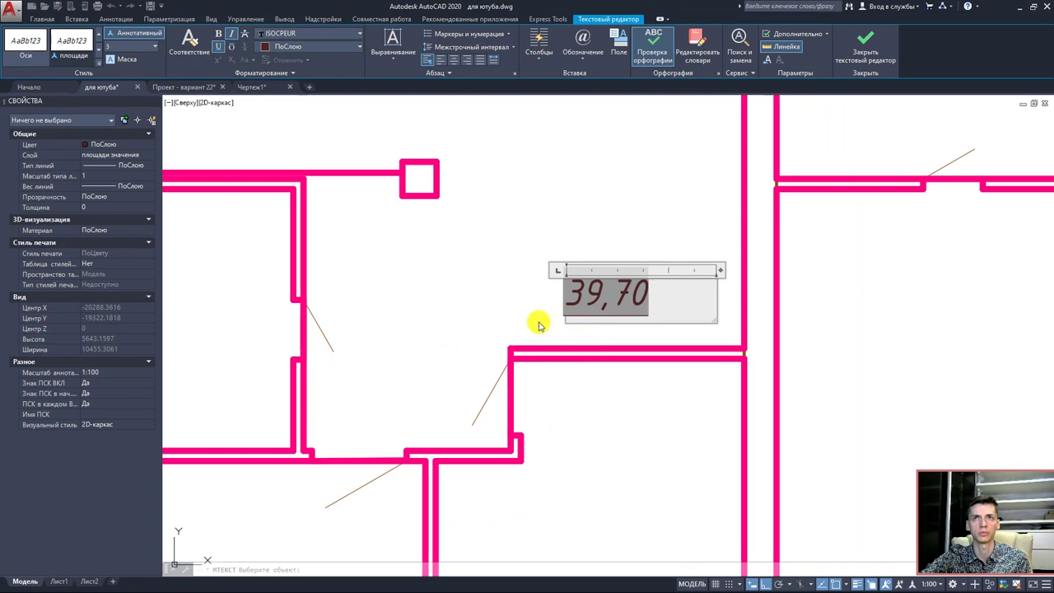
- Commit the 39,70 label and move it into place with polar tracking on
{"action": "left_click", "coordinate": [540, 323]}
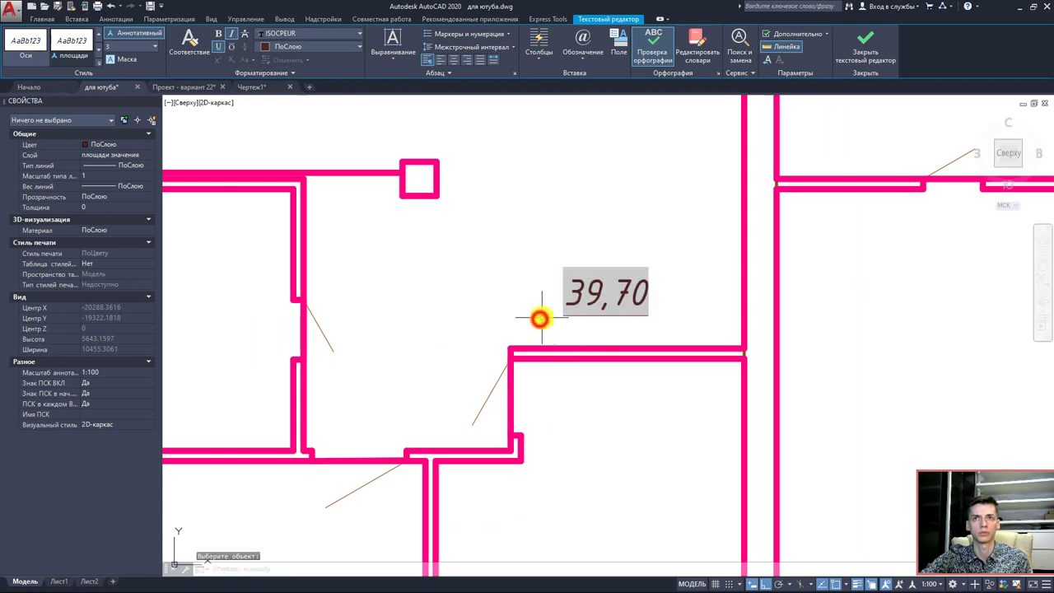
{"action": "scroll", "coordinate": [652, 307], "scroll_direction": "down", "scroll_amount": 2}
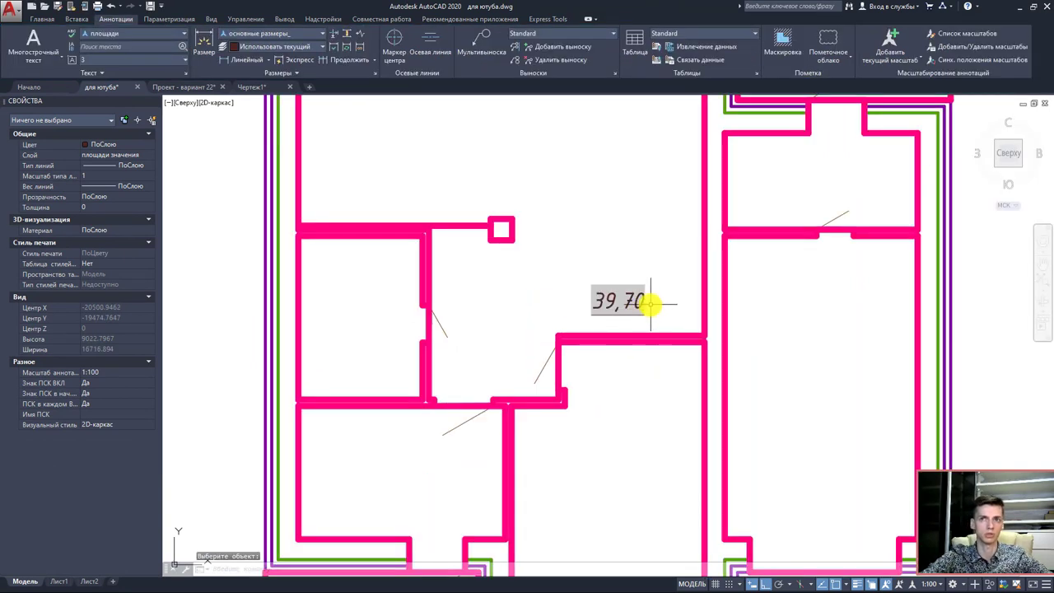
{"action": "left_click", "coordinate": [641, 301]}
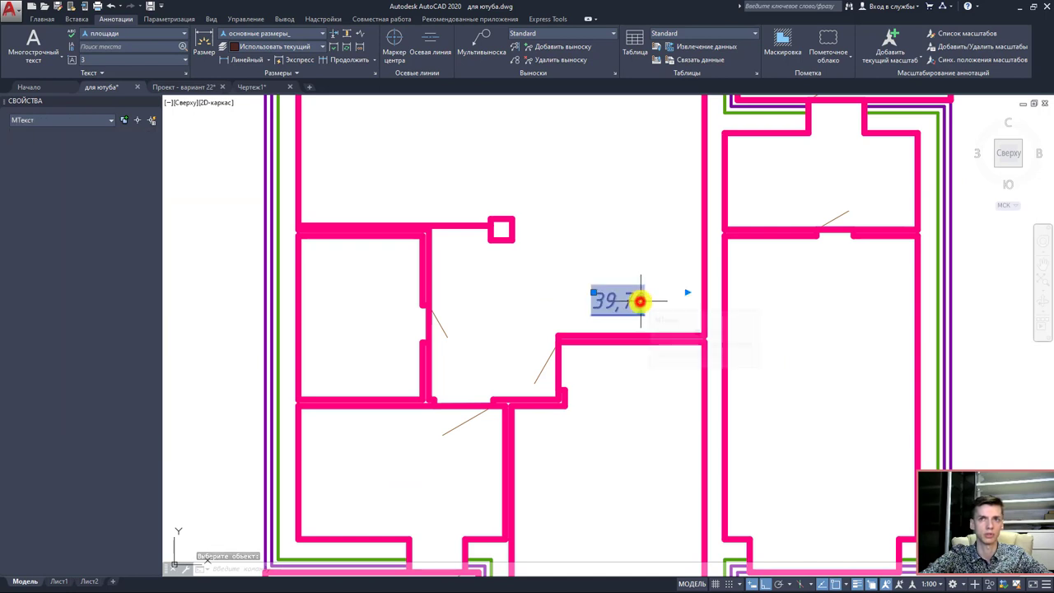
{"action": "scroll", "coordinate": [618, 303], "scroll_direction": "up", "scroll_amount": 2}
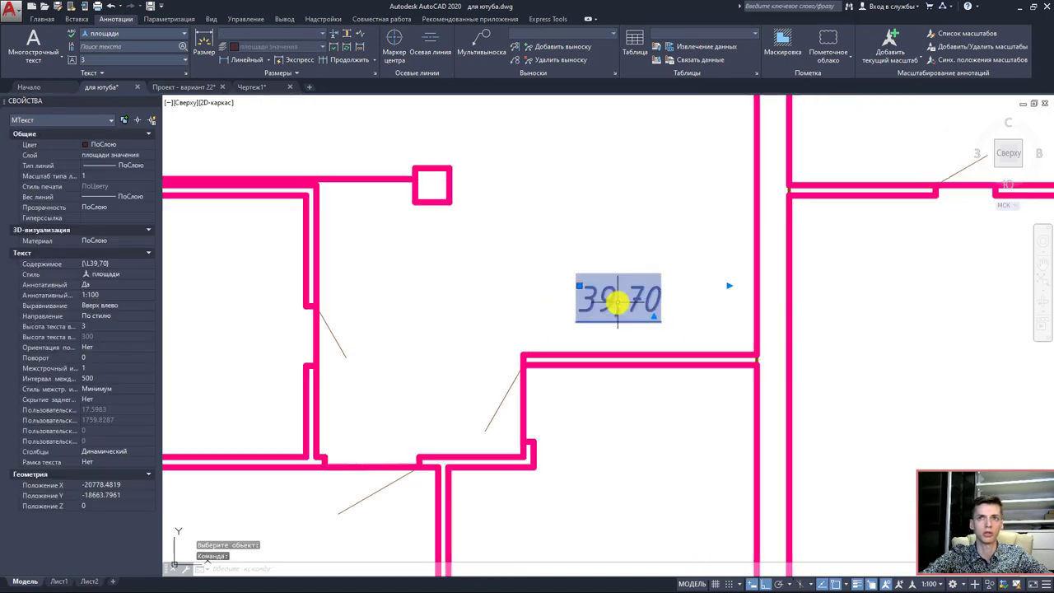
{"action": "left_click", "coordinate": [580, 286]}
{"action": "scroll", "coordinate": [641, 347], "scroll_direction": "up", "scroll_amount": 3}
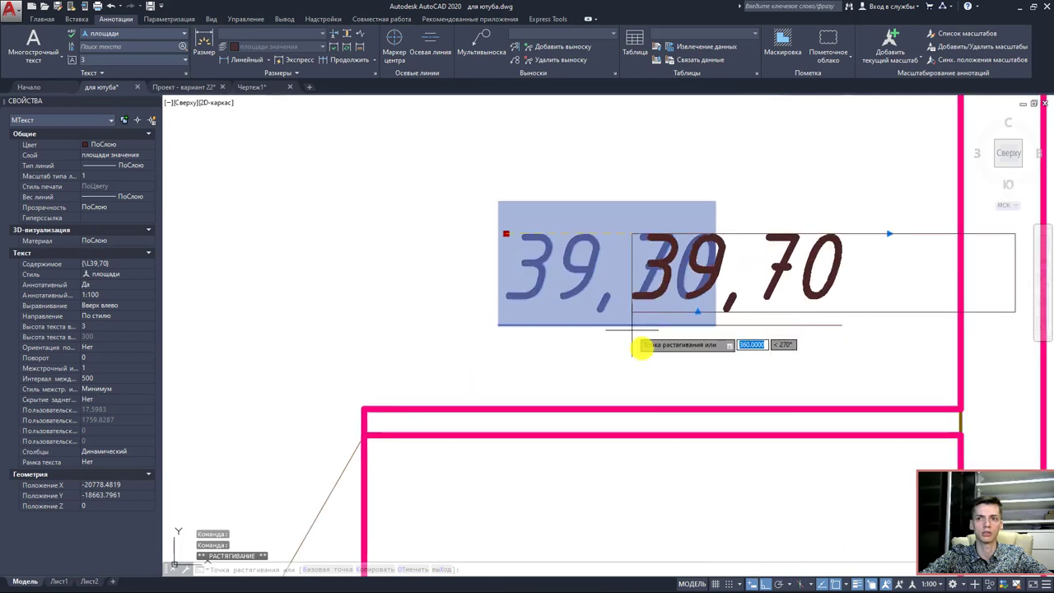
{"action": "left_click", "coordinate": [778, 584]}
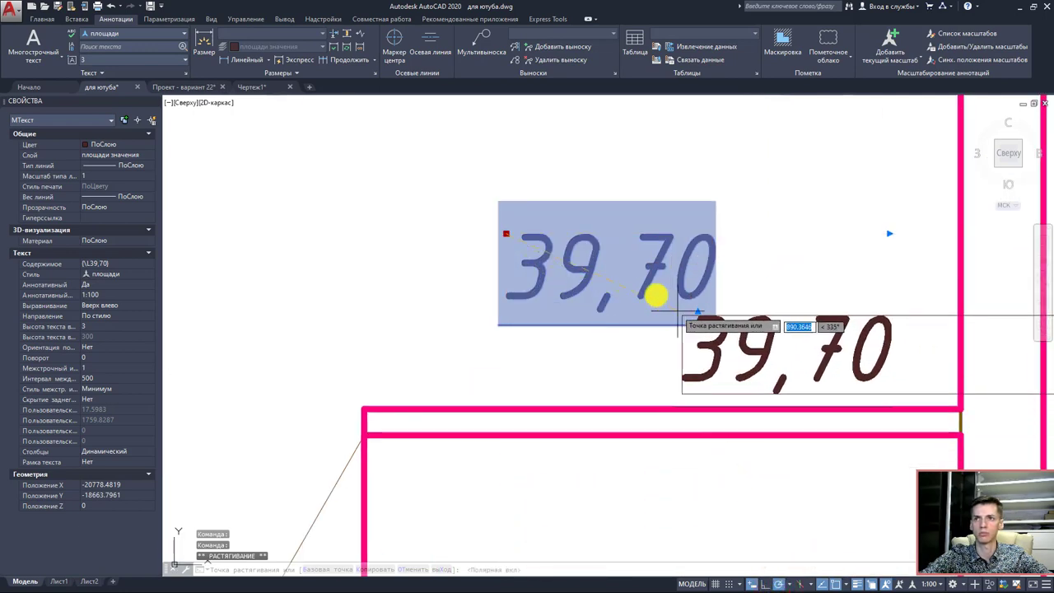
{"action": "left_click", "coordinate": [656, 297]}
- Pan down to the lower room and start a new multiline text
{"action": "scroll", "coordinate": [705, 306], "scroll_direction": "down", "scroll_amount": 4}
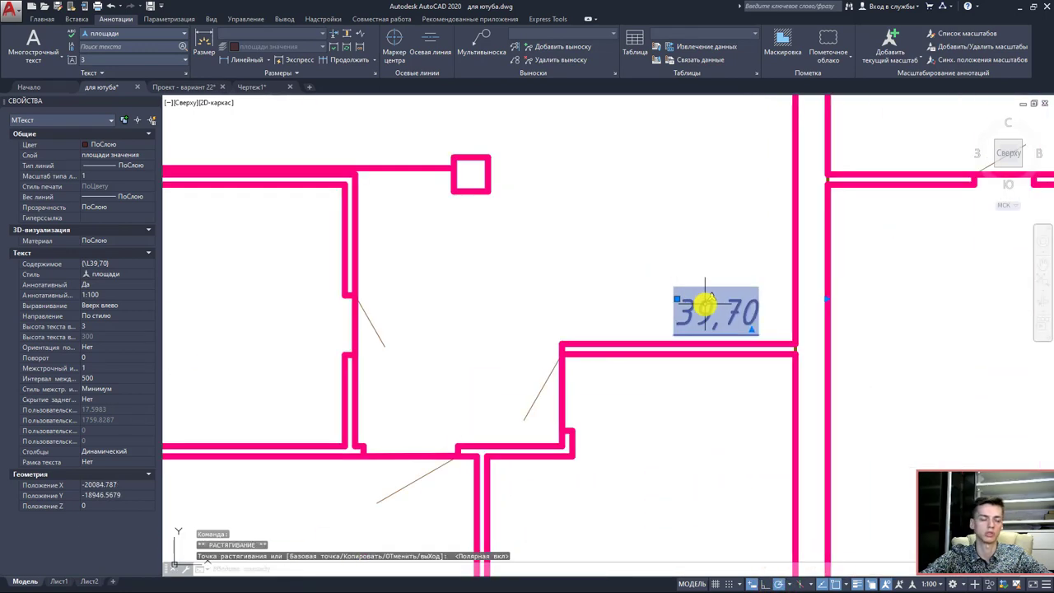
{"action": "scroll", "coordinate": [683, 287], "scroll_direction": "down", "scroll_amount": 2}
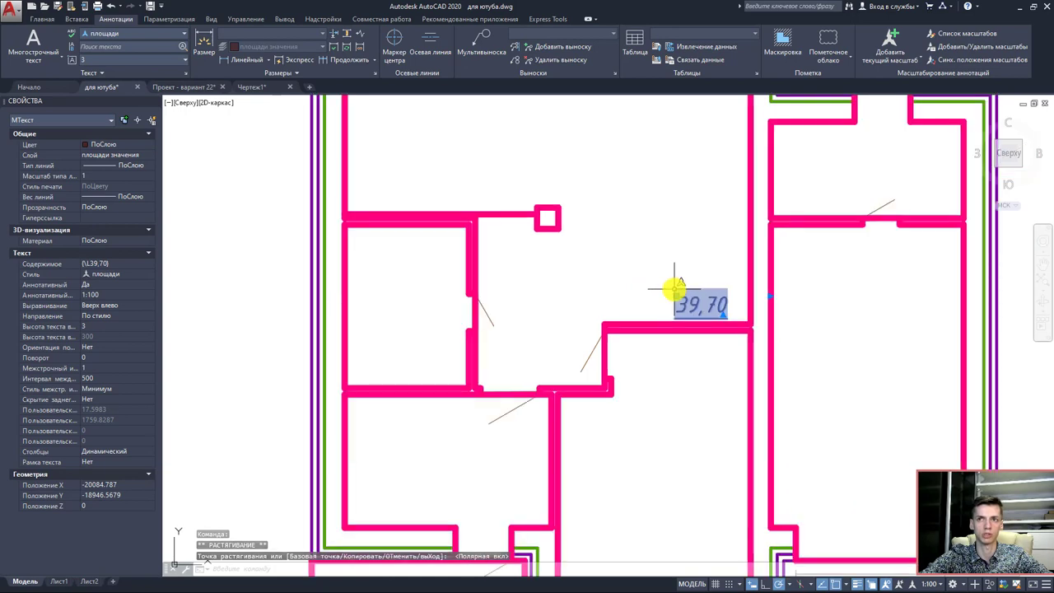
{"action": "middle_click_drag", "start_coordinate": [674, 286], "coordinate": [600, 211]}
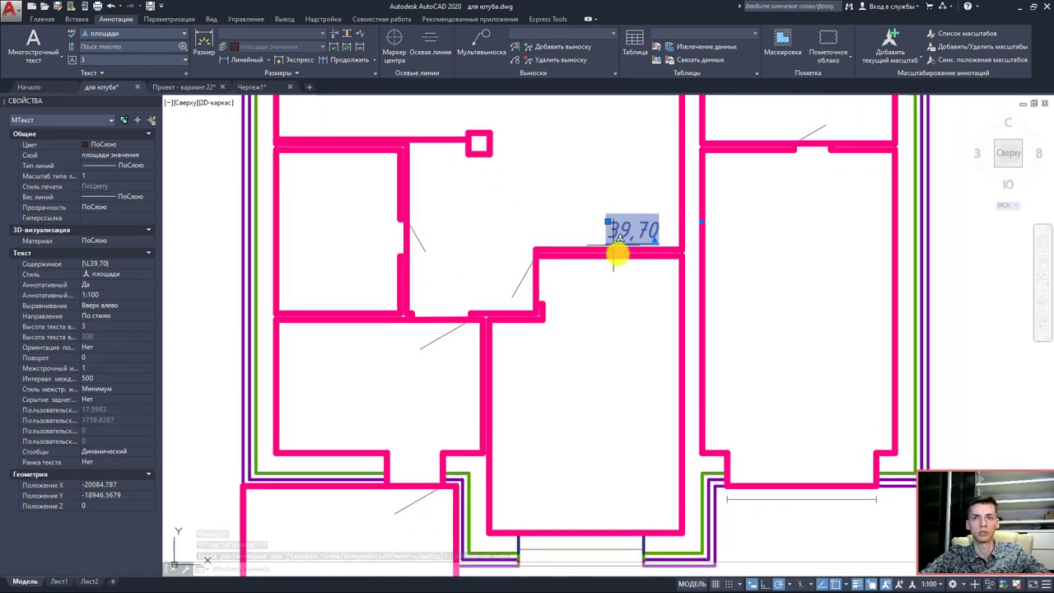
{"action": "key", "text": "Escape"}
{"action": "middle_click_drag", "start_coordinate": [687, 322], "coordinate": [650, 276]}
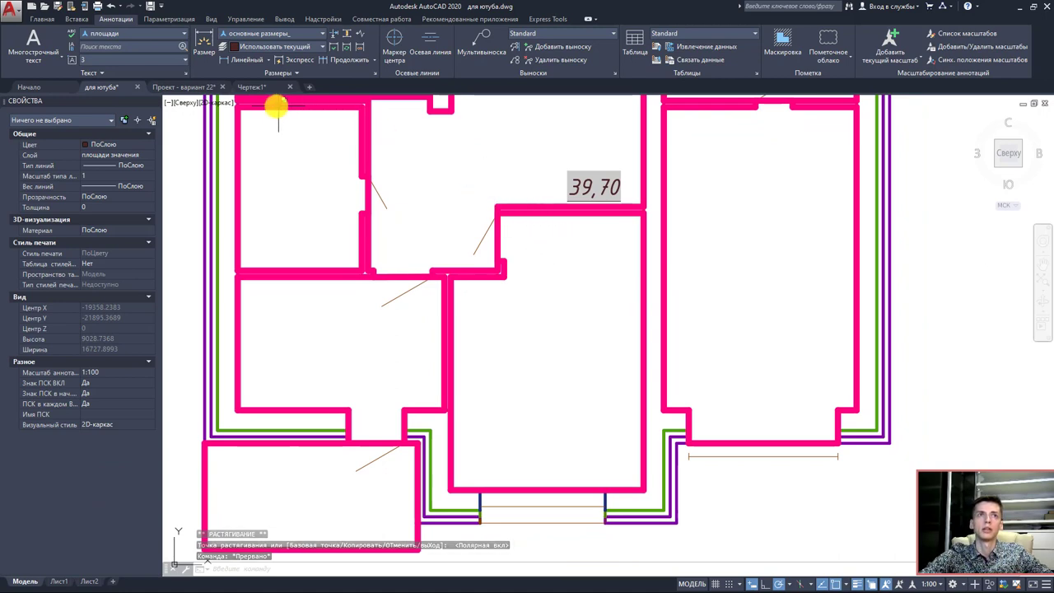
{"action": "left_click", "coordinate": [33, 40]}
- Draw a text box in the lower room and insert an Объект field awaiting its source object
{"action": "left_click", "coordinate": [550, 360]}
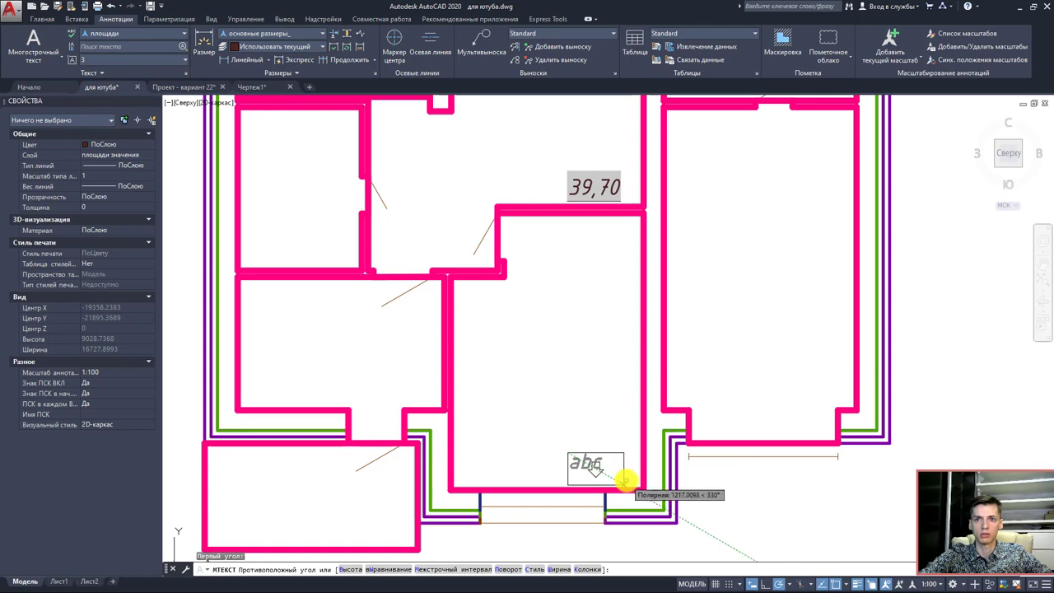
{"action": "scroll", "coordinate": [627, 477], "scroll_direction": "up", "scroll_amount": 4}
{"action": "left_click", "coordinate": [633, 481]}
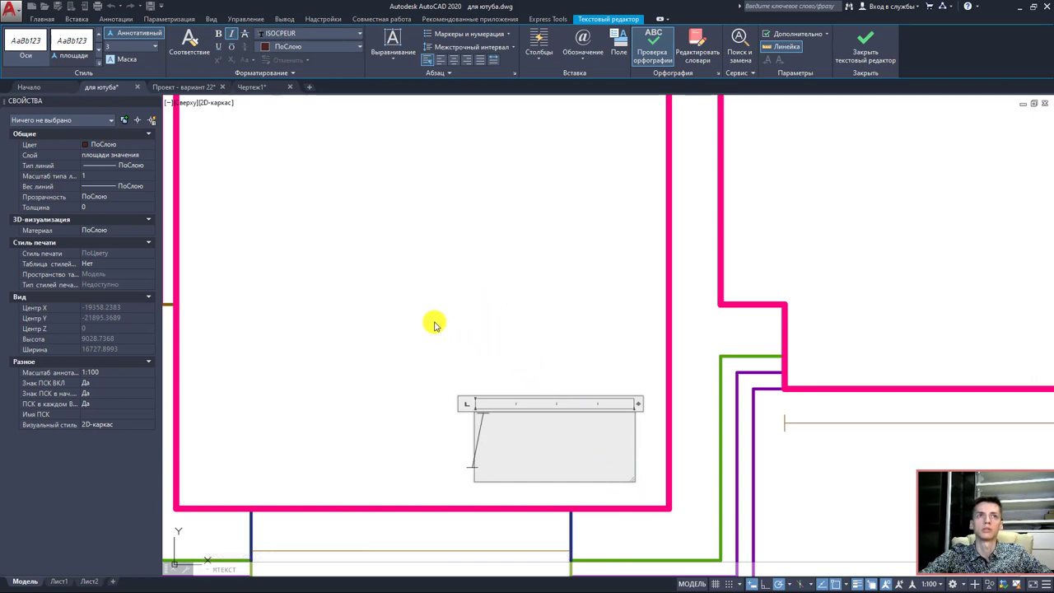
{"action": "left_click", "coordinate": [608, 42]}
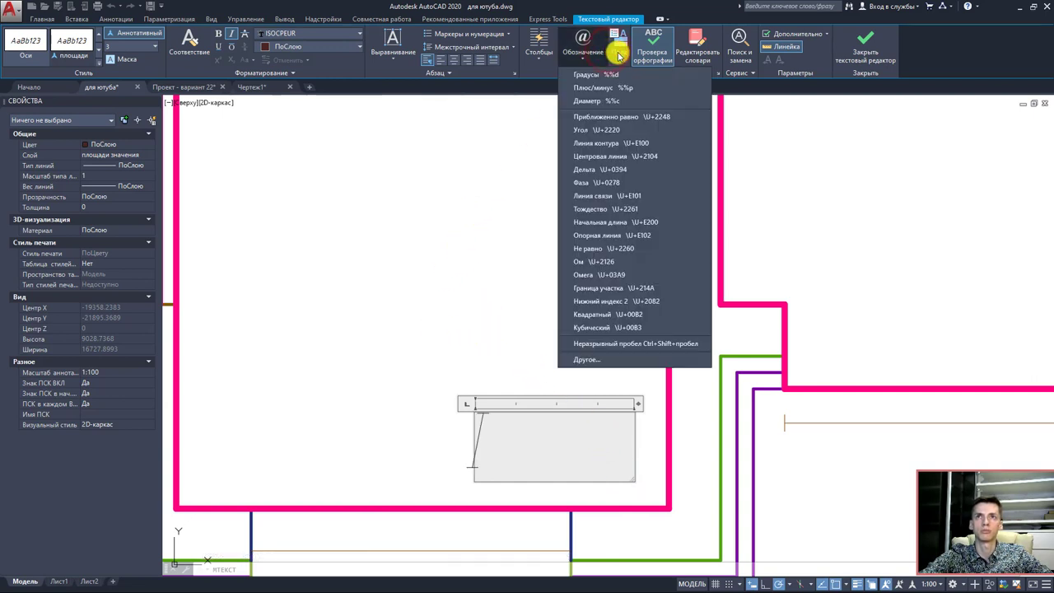
{"action": "left_click", "coordinate": [618, 48]}
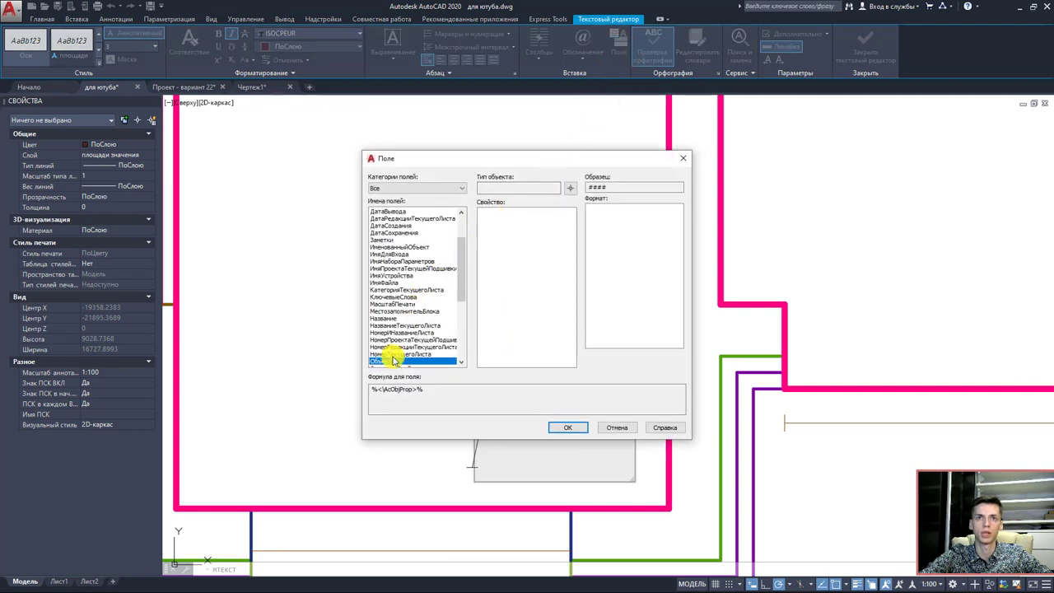
{"action": "left_click", "coordinate": [570, 188]}
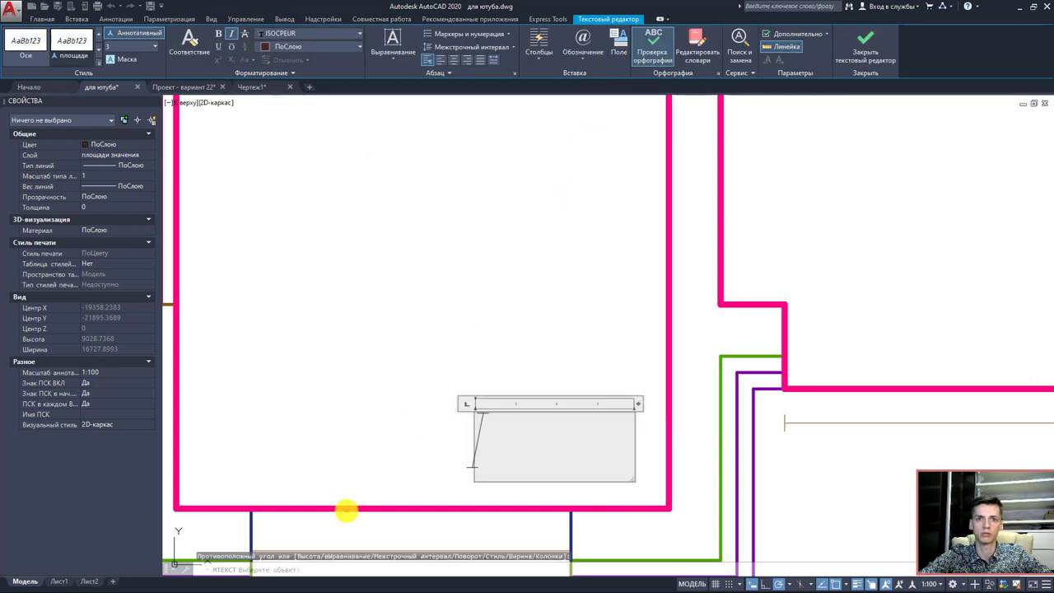
- Pick the lower room's polyline and insert its Площадь scaled by 0.000001, reading 17,73
{"action": "left_click", "coordinate": [346, 508]}
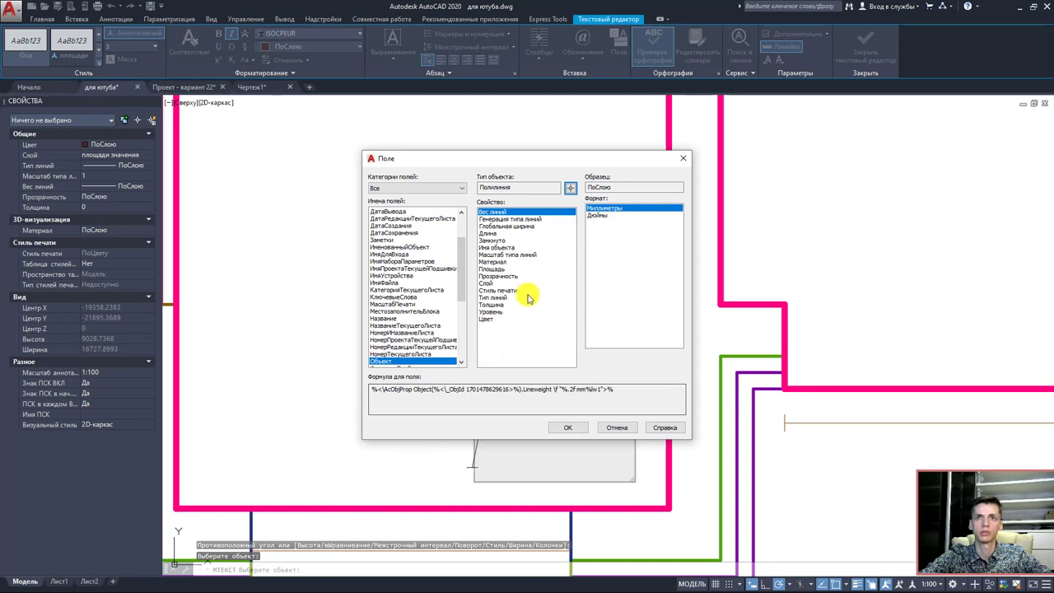
{"action": "left_click", "coordinate": [493, 269]}
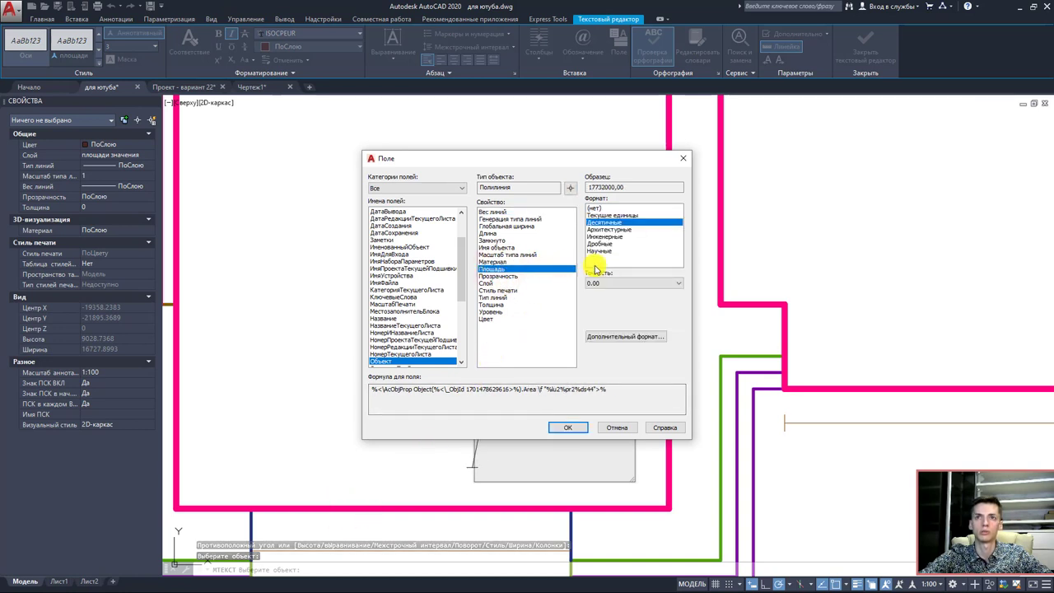
{"action": "left_click", "coordinate": [647, 337]}
{"action": "type", "text": "0."}
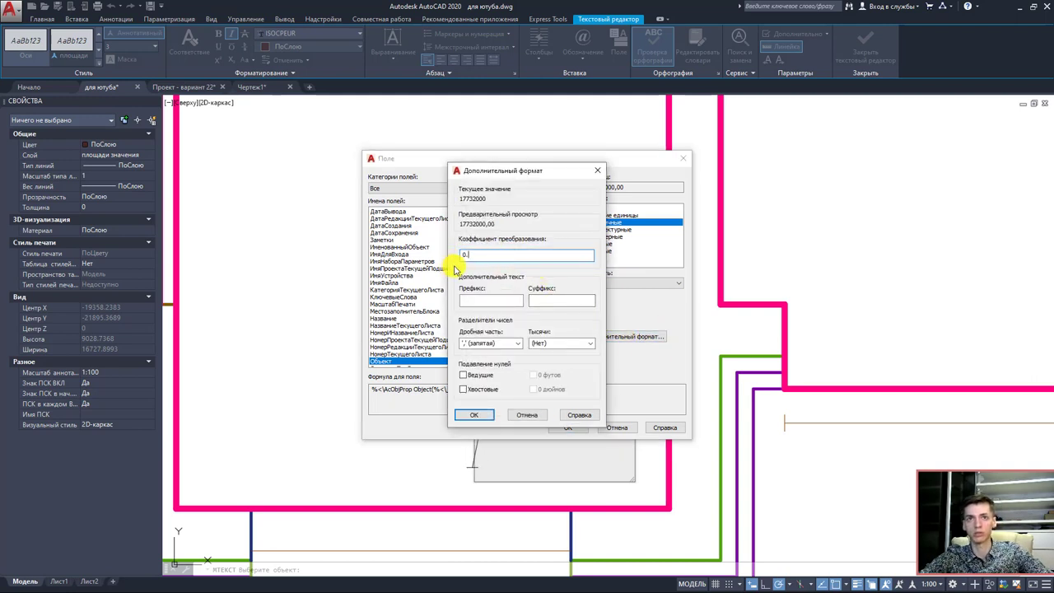
{"action": "type", "text": "000001"}
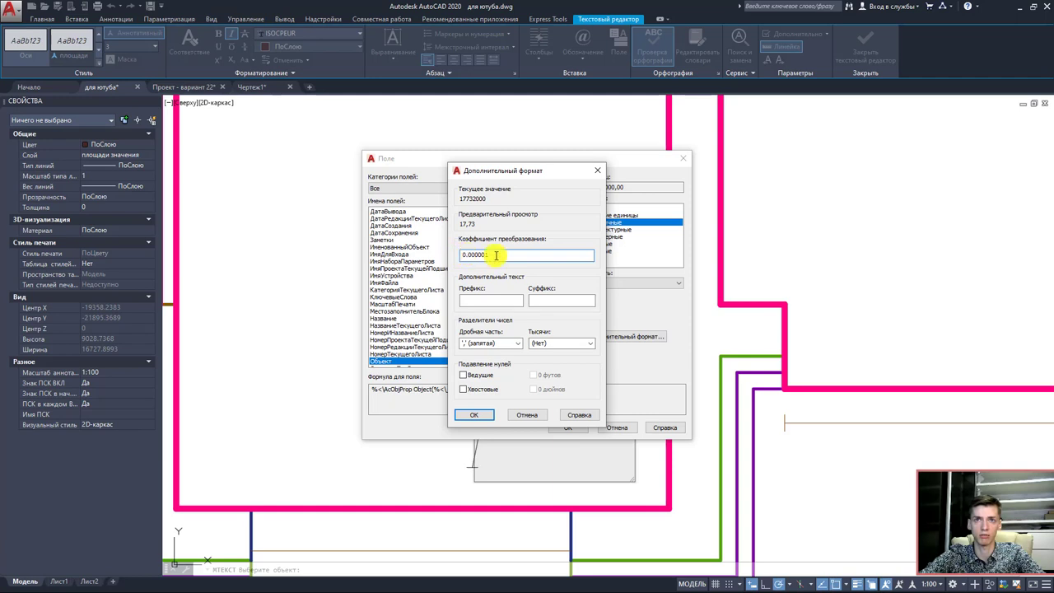
{"action": "left_click_drag", "start_coordinate": [494, 257], "coordinate": [479, 256]}
{"action": "type", "text": "0.00000"}
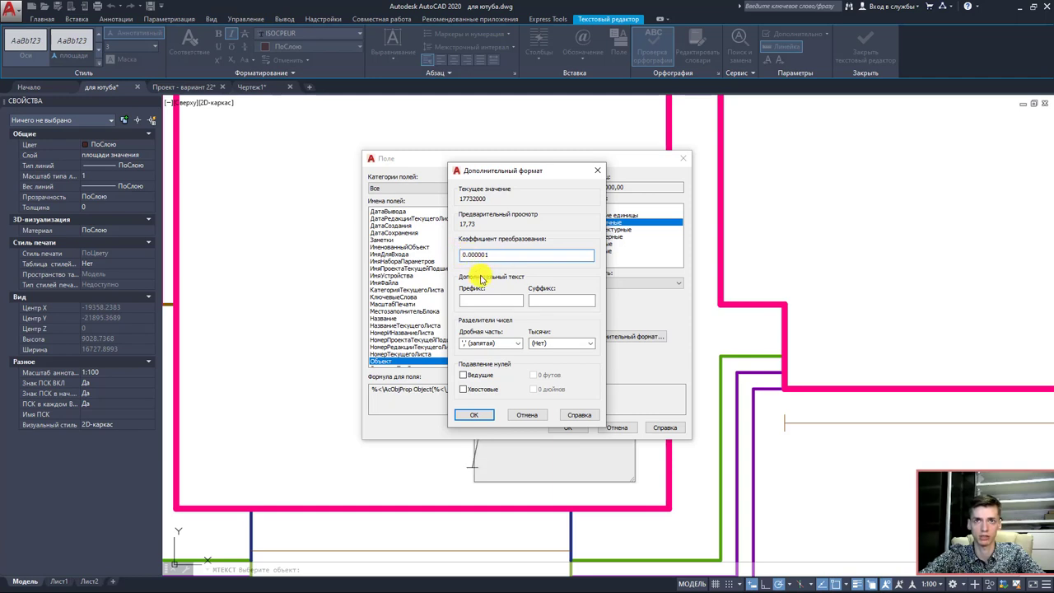
{"action": "left_click", "coordinate": [479, 415]}
{"action": "left_click", "coordinate": [568, 426]}
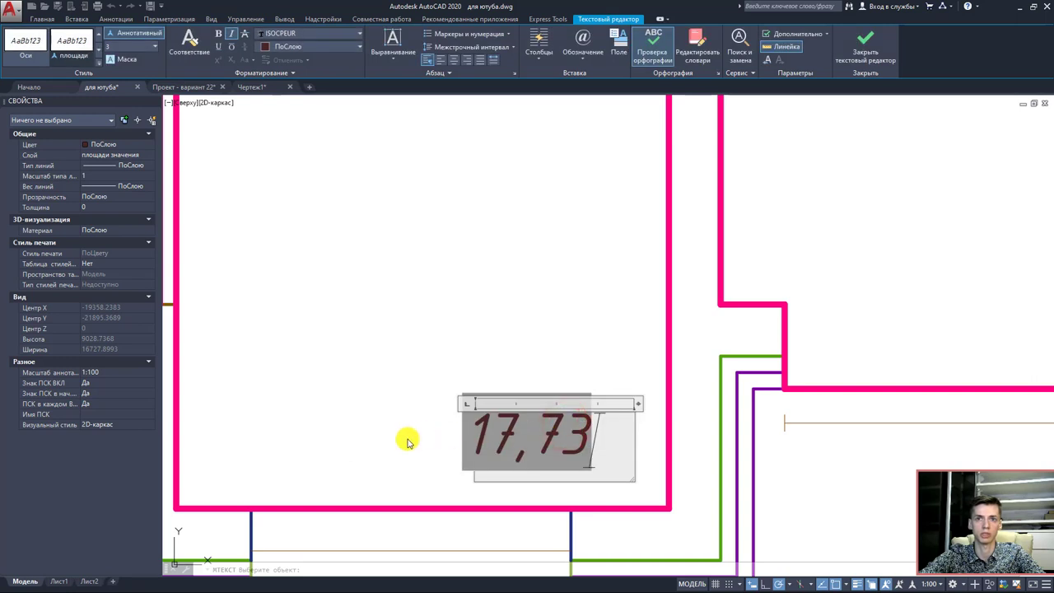
- Restyle the 17,73 text, close the text editor, and zoom out slightly
{"action": "left_click_drag", "start_coordinate": [586, 433], "coordinate": [556, 433]}
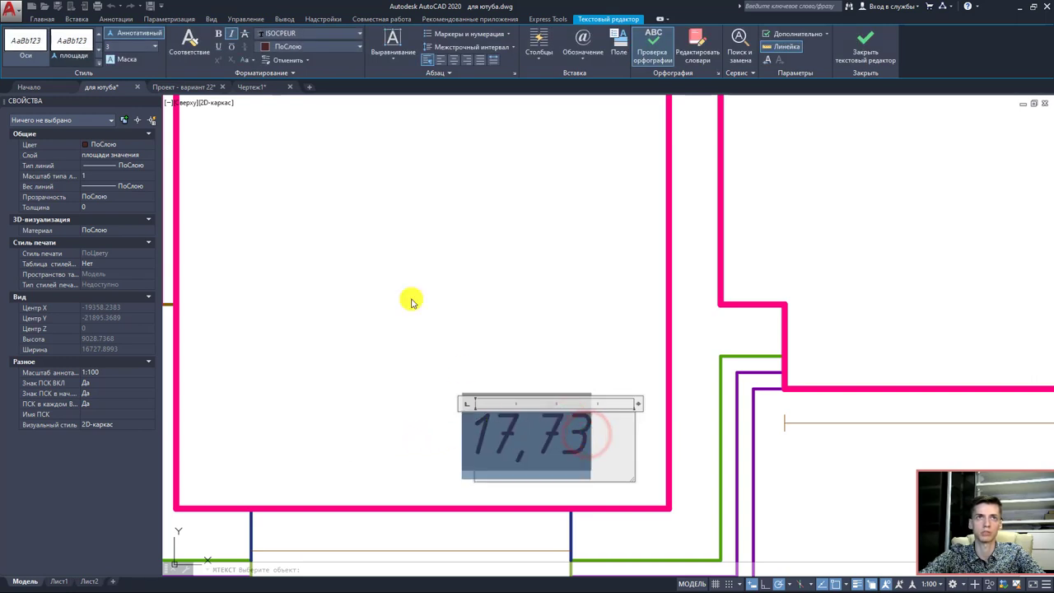
{"action": "left_click", "coordinate": [223, 50]}
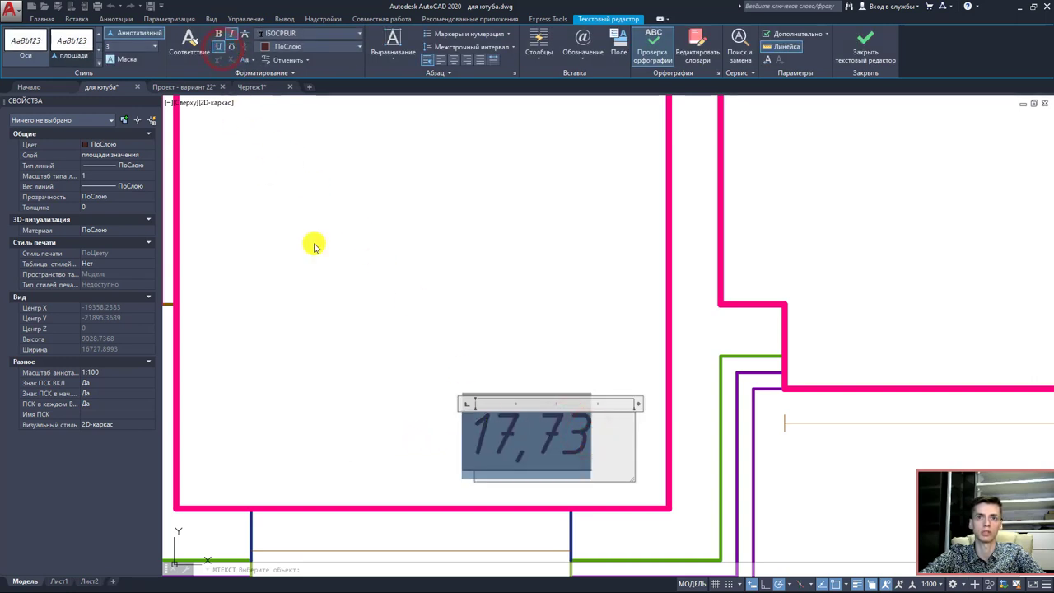
{"action": "left_click", "coordinate": [360, 321]}
{"action": "key", "text": "Escape"}
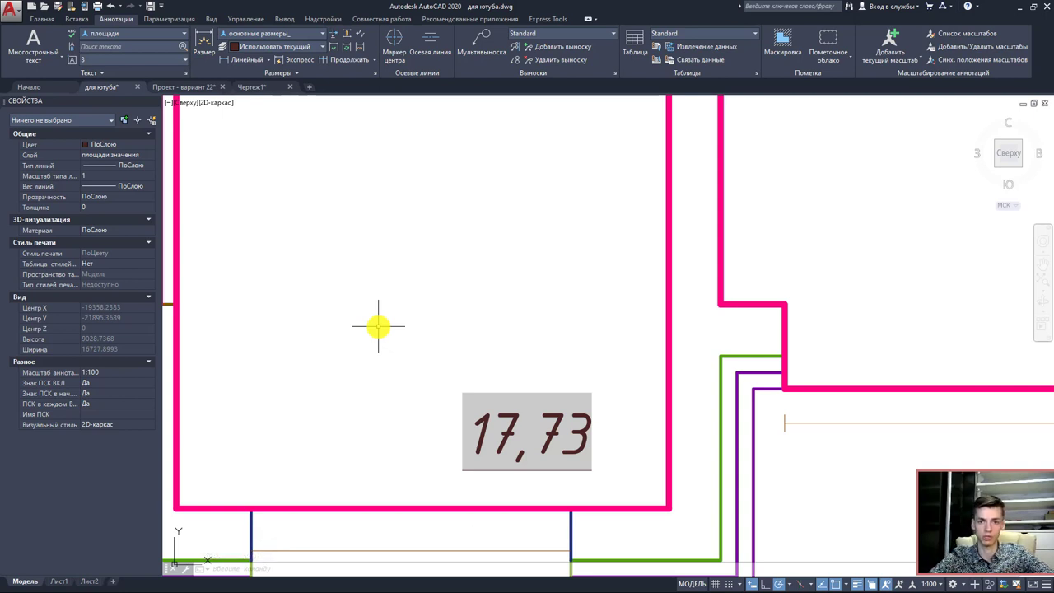
{"action": "scroll", "coordinate": [395, 272], "scroll_direction": "down", "scroll_amount": 1}
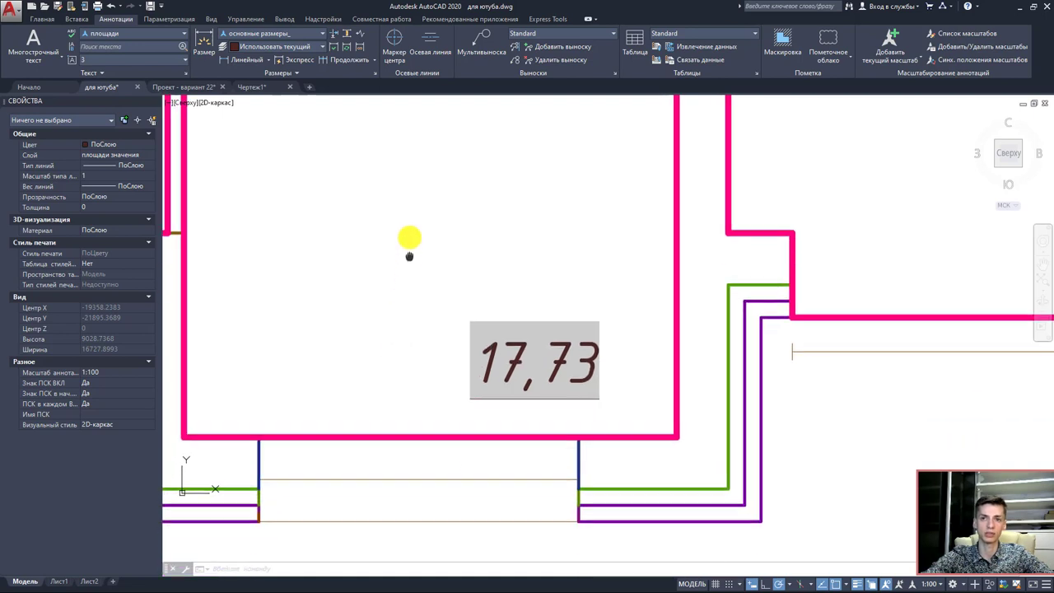
{"action": "scroll", "coordinate": [403, 214], "scroll_direction": "down", "scroll_amount": 2}
- Turn off all 14 layers, including the current one, in Layer Properties
{"action": "left_click", "coordinate": [45, 19]}
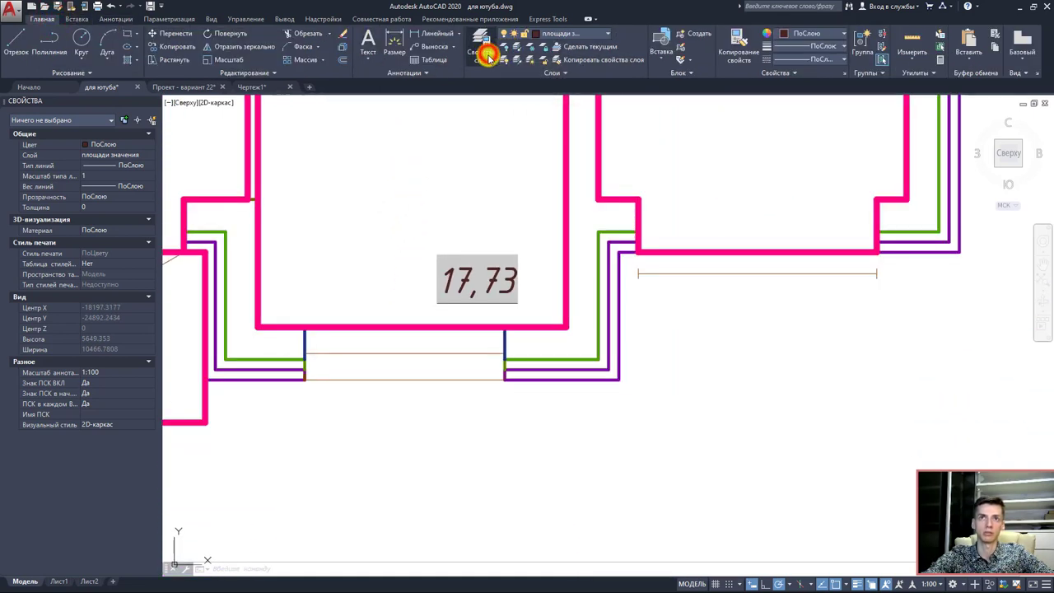
{"action": "left_click", "coordinate": [482, 50]}
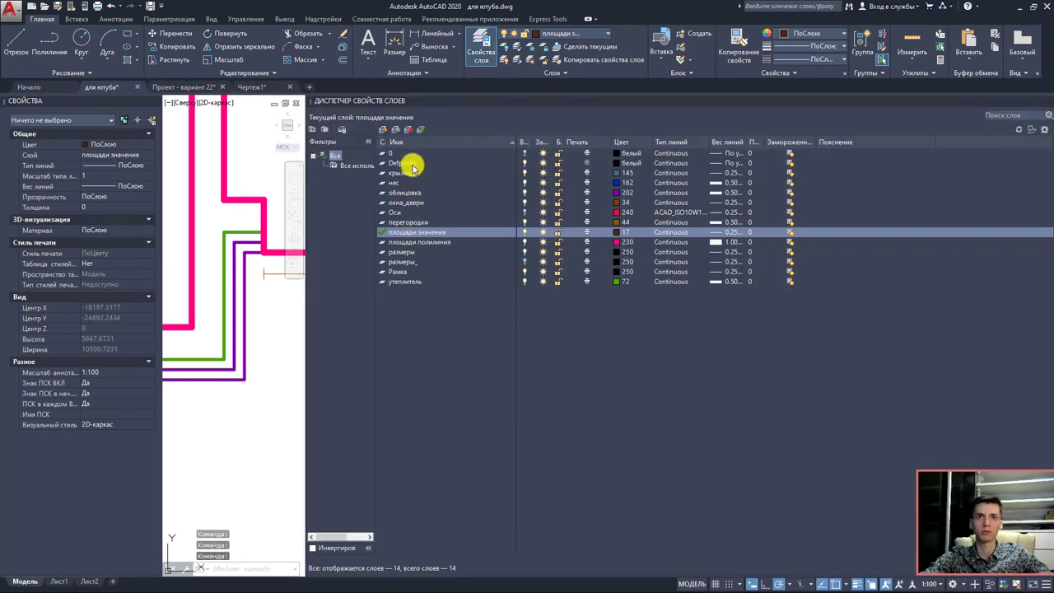
{"action": "left_click", "coordinate": [393, 154]}
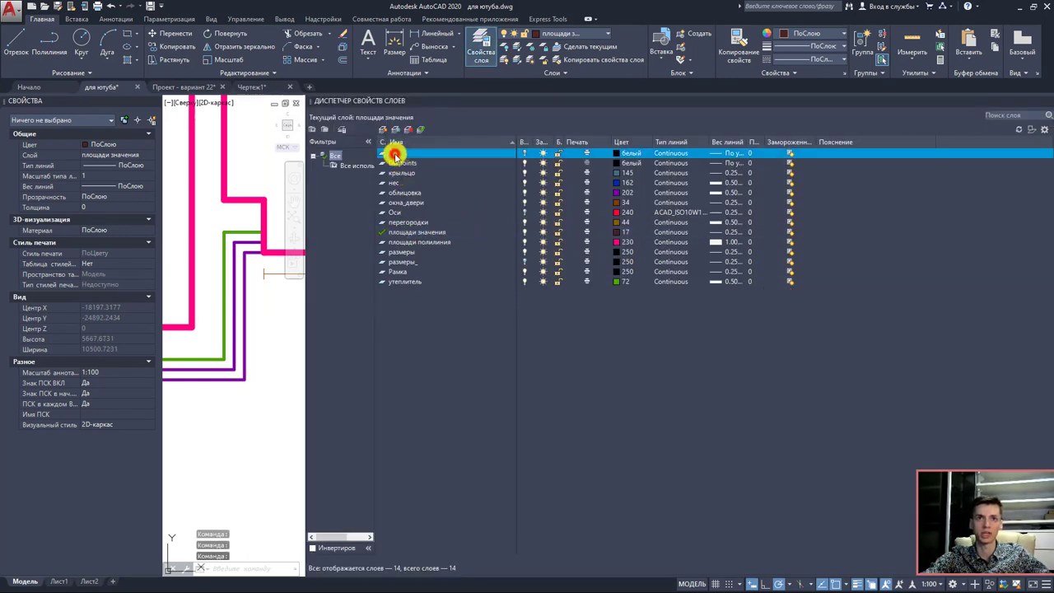
{"action": "left_click", "coordinate": [405, 281], "text": "shift"}
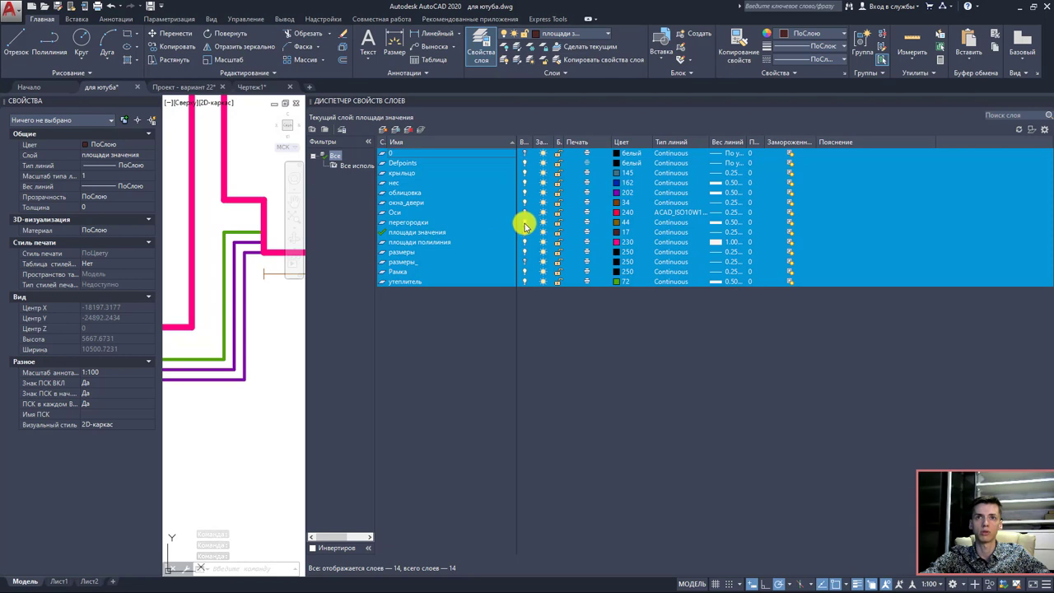
{"action": "left_click", "coordinate": [525, 202]}
{"action": "left_click", "coordinate": [483, 291]}
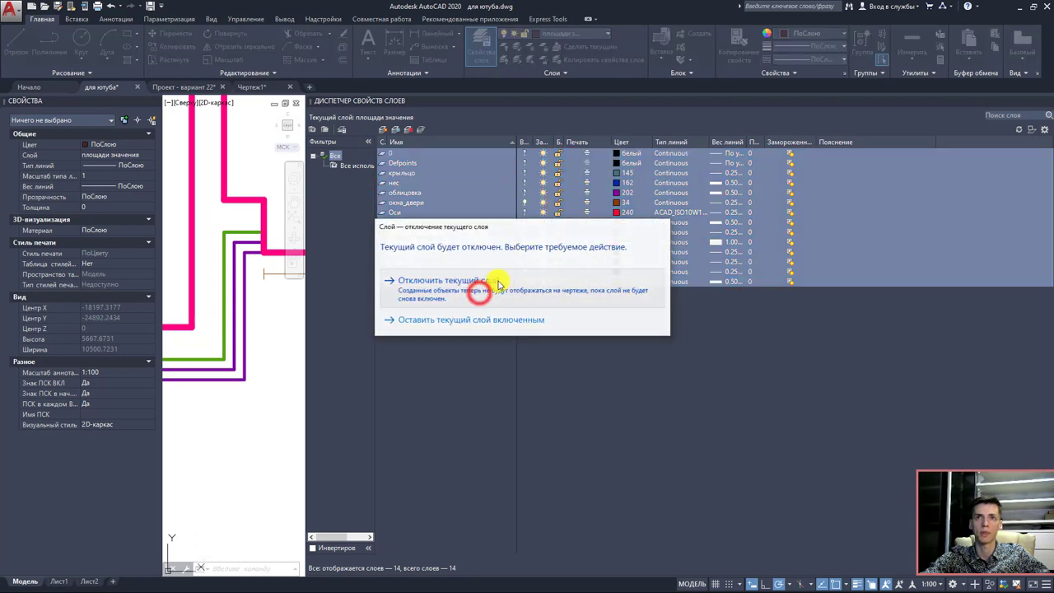
- Turn the площади значения and площади полилиния layers back on and zoom the view
{"action": "left_click", "coordinate": [406, 234], "text": "shift"}
{"action": "left_click", "coordinate": [408, 233]}
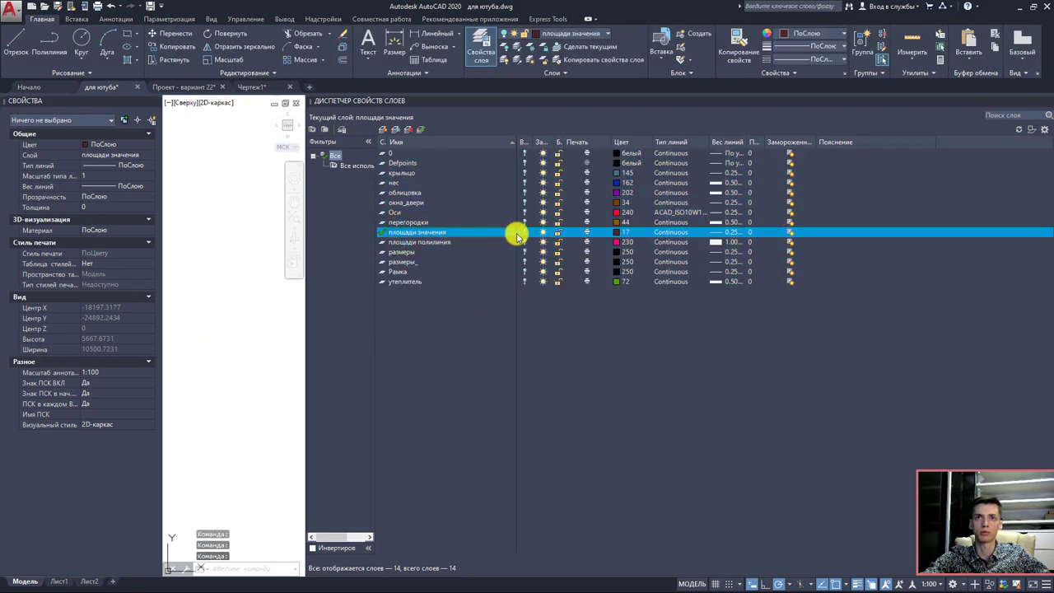
{"action": "left_click", "coordinate": [524, 242]}
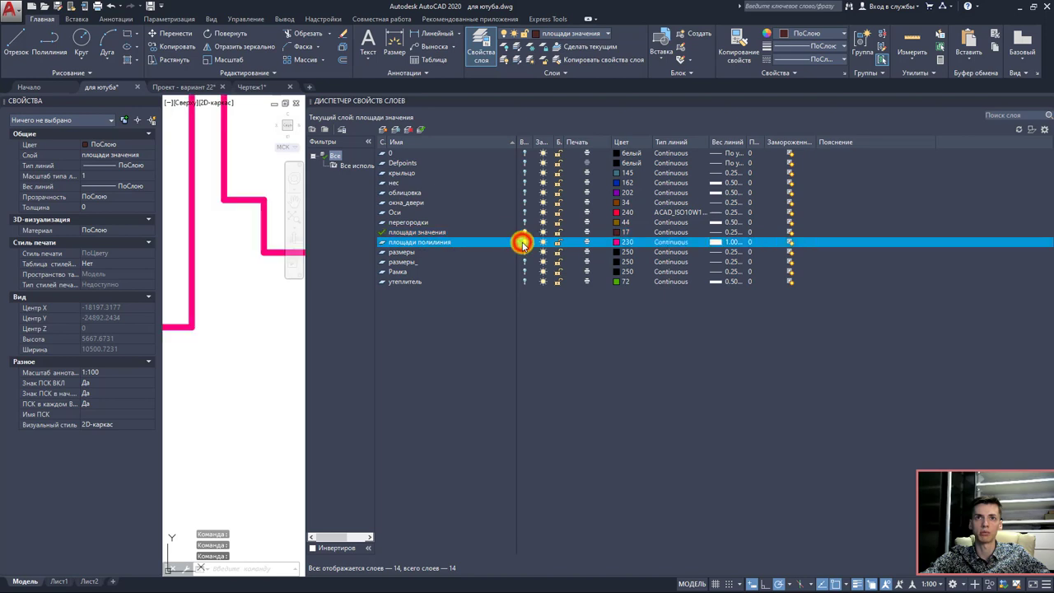
{"action": "left_click", "coordinate": [484, 53]}
{"action": "scroll", "coordinate": [556, 310], "scroll_direction": "down", "scroll_amount": 7}
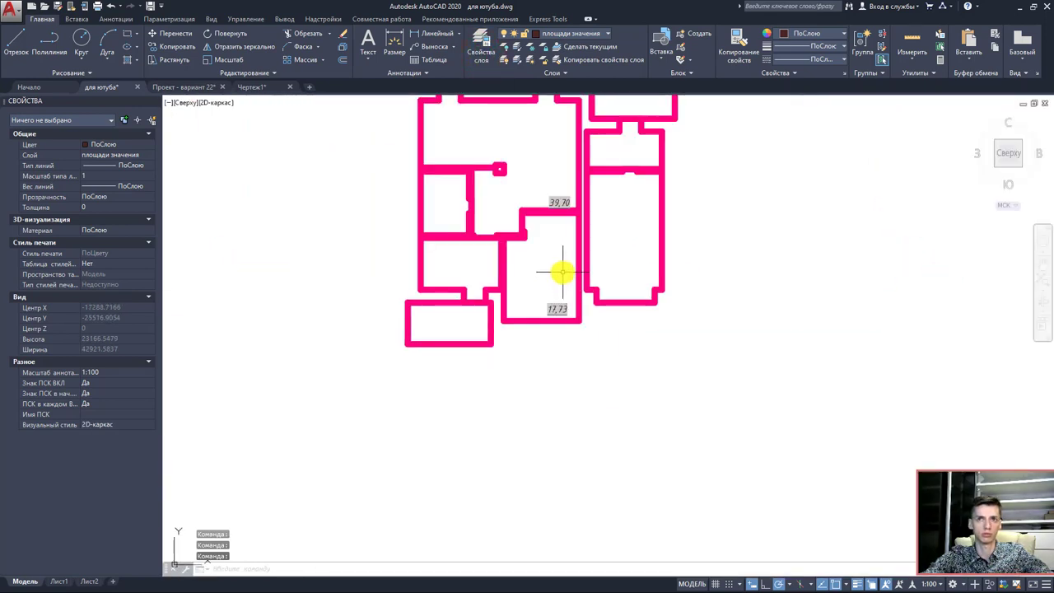
{"action": "scroll", "coordinate": [558, 301], "scroll_direction": "up", "scroll_amount": 1}
{"action": "key", "text": "Escape"}
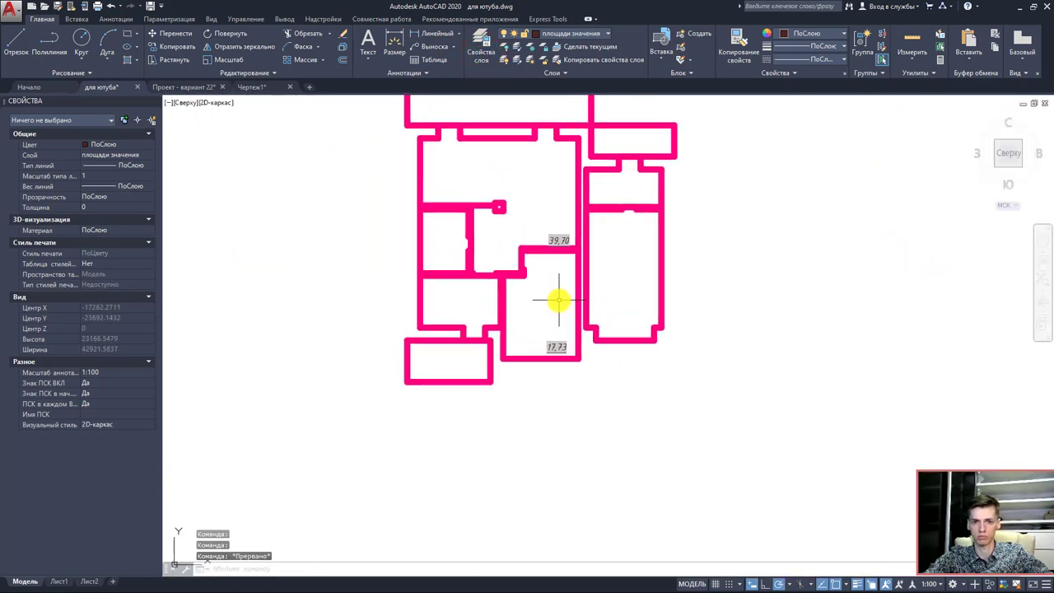